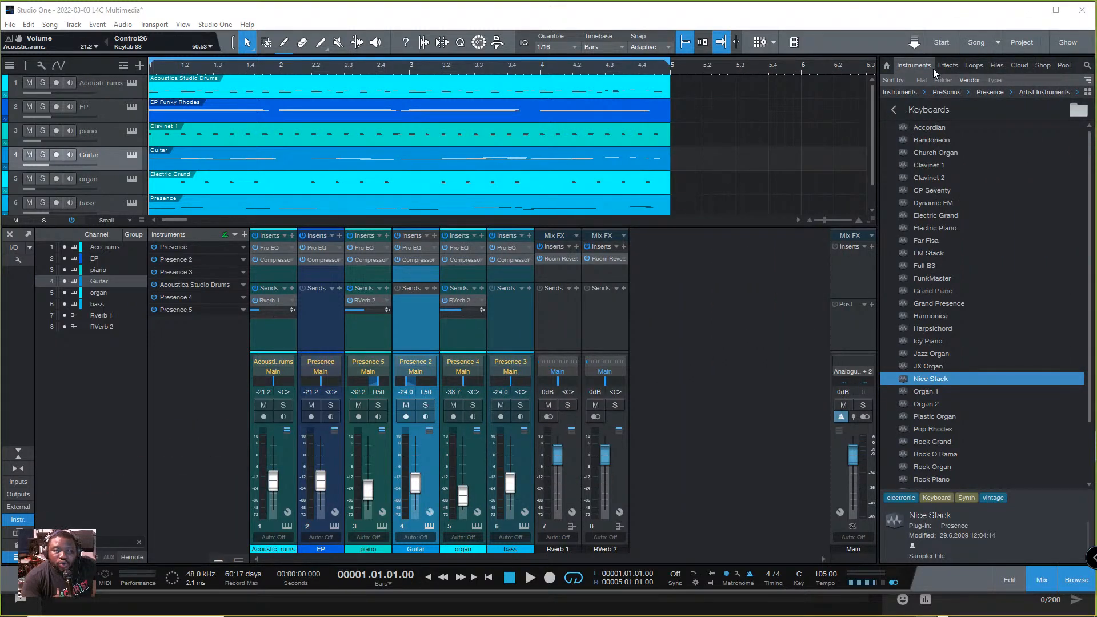
click(996, 43)
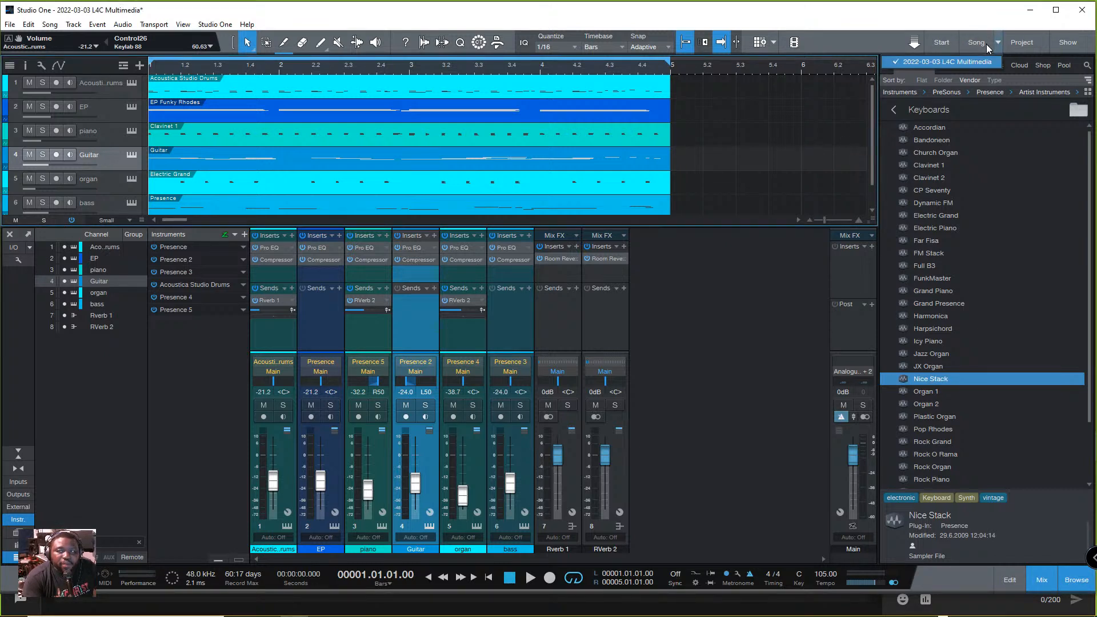
click(1000, 25)
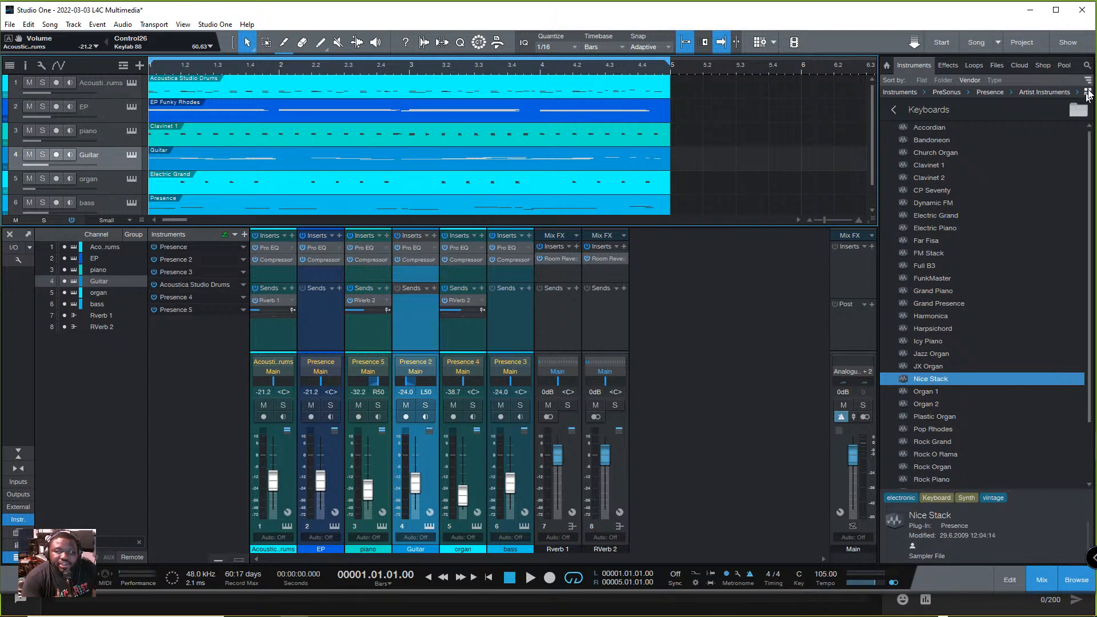
click(1022, 42)
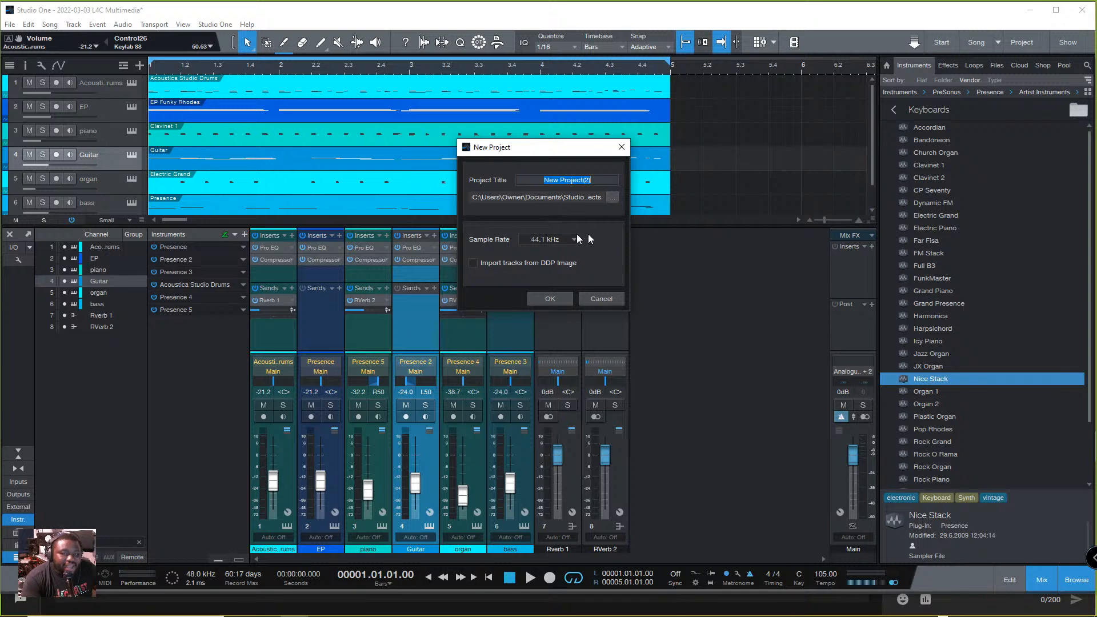
click(609, 302)
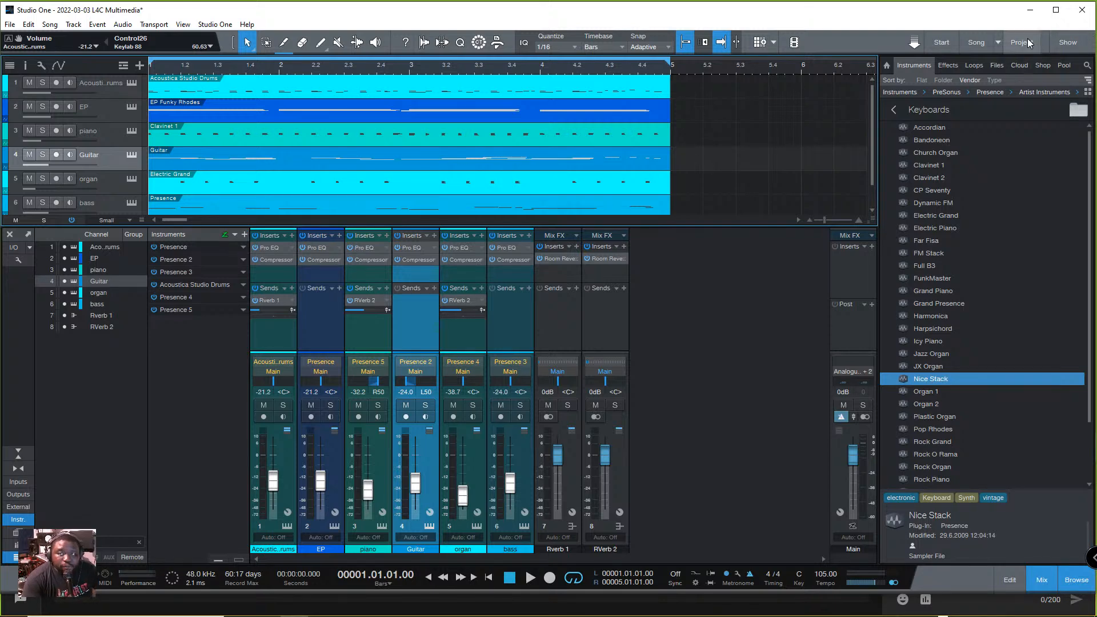
click(10, 25)
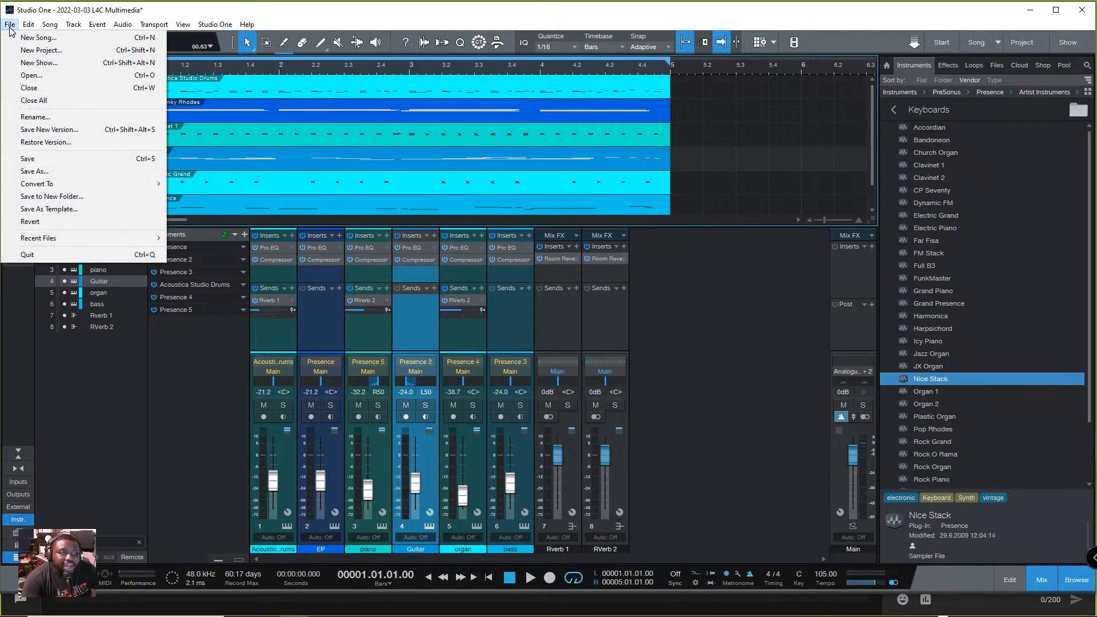
click(42, 50)
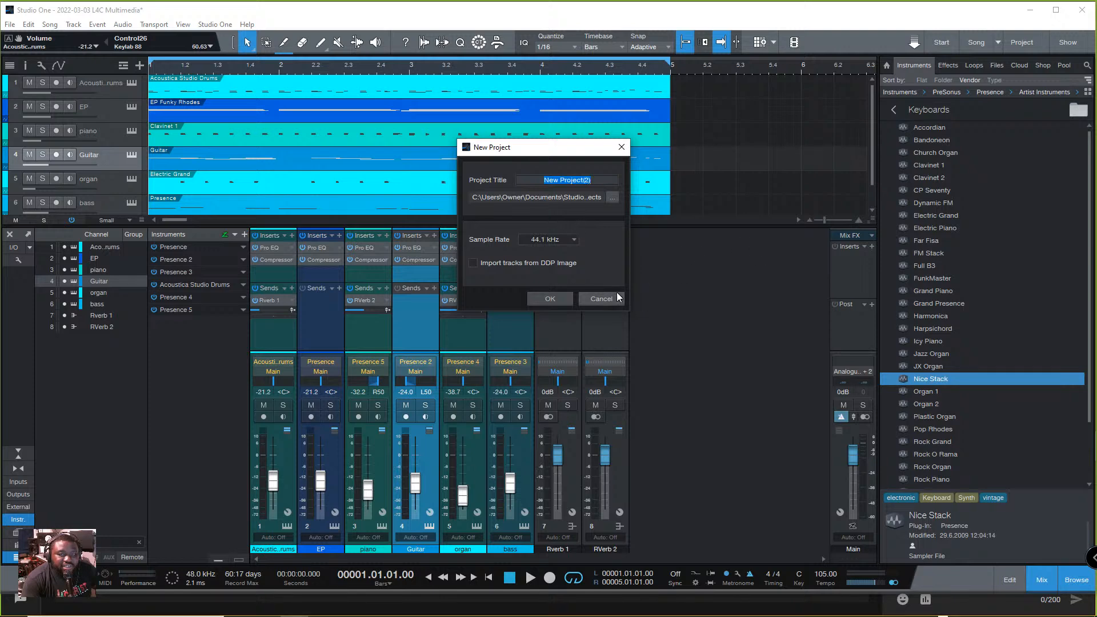
click(601, 299)
click(9, 25)
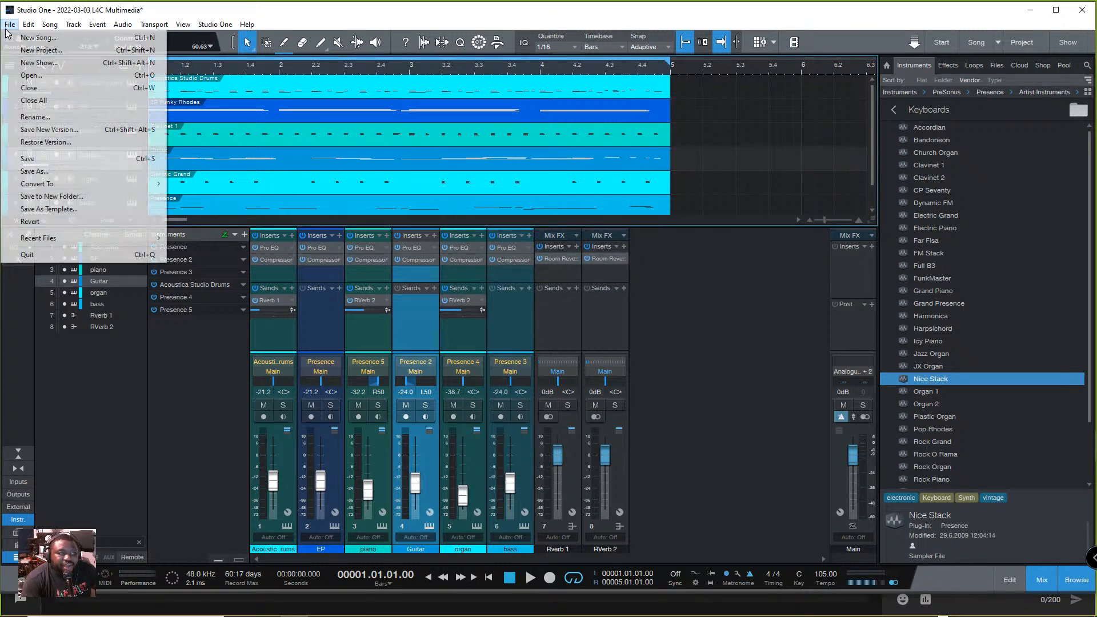
click(63, 63)
click(597, 299)
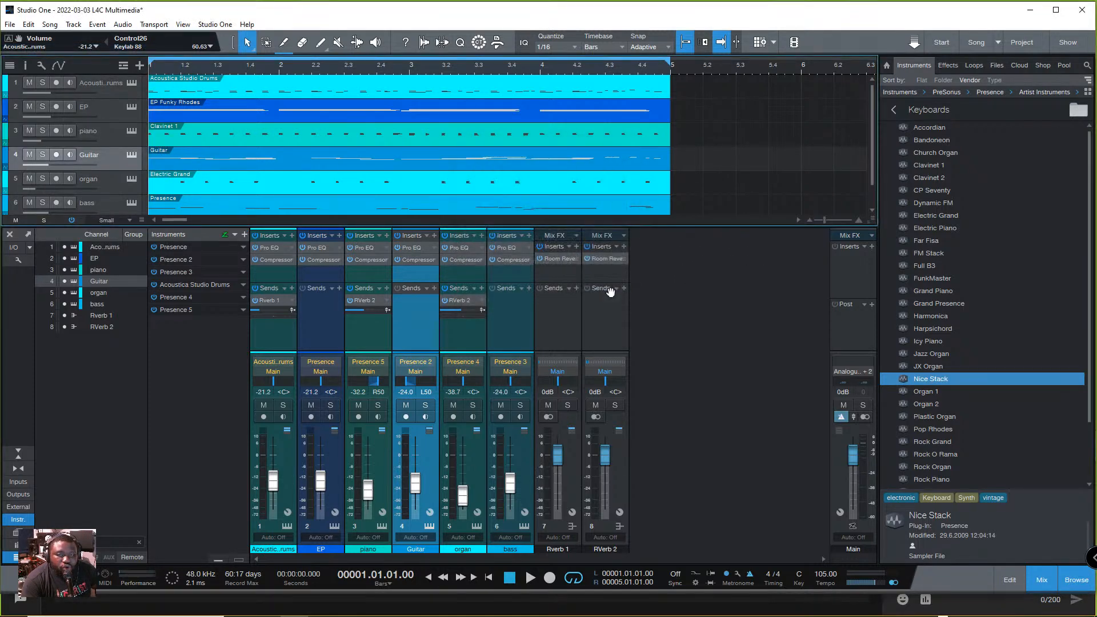
- Start a new mastering project and title it Demo Song Master
click(1021, 42)
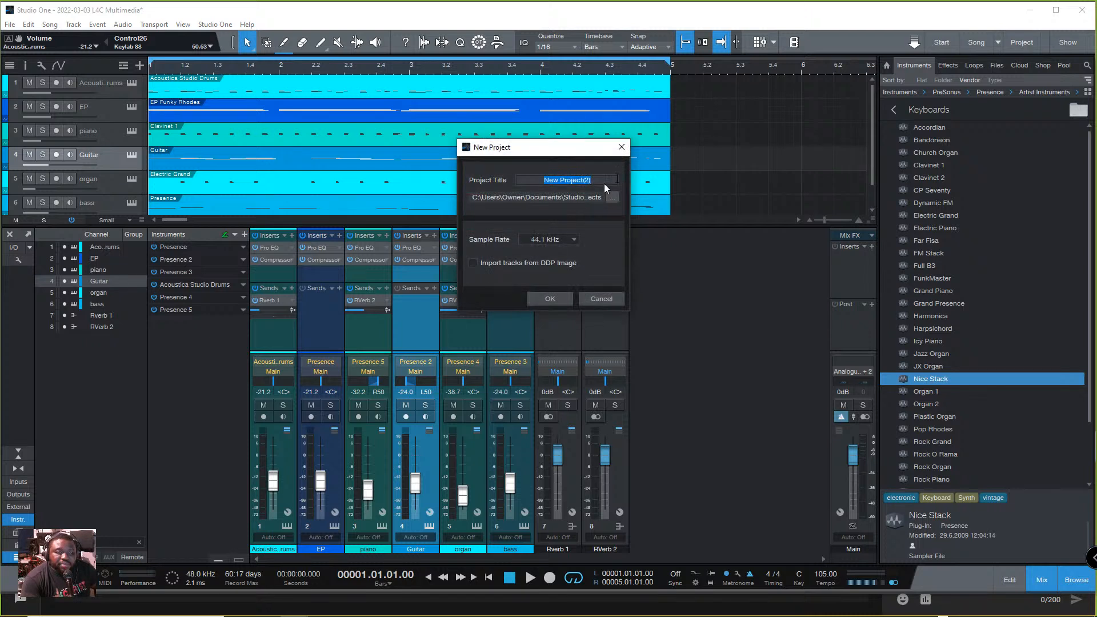
text(Demo Song Master)
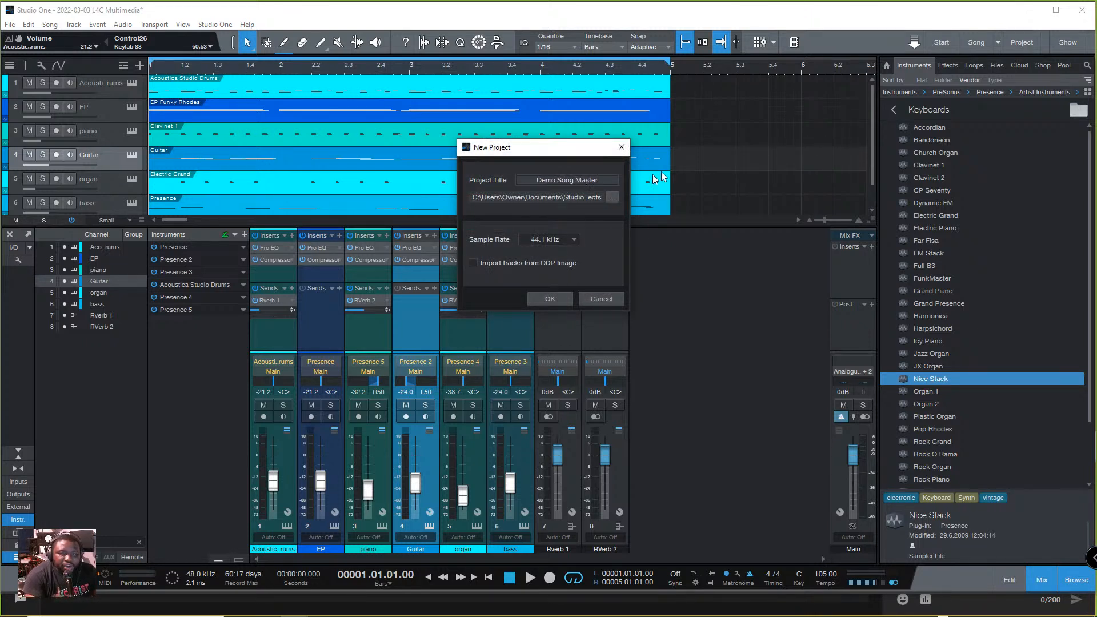
- Set the new project's location to the AAAAA- Lesson folder on the Desktop
click(612, 197)
scroll(514, 267, up, 2)
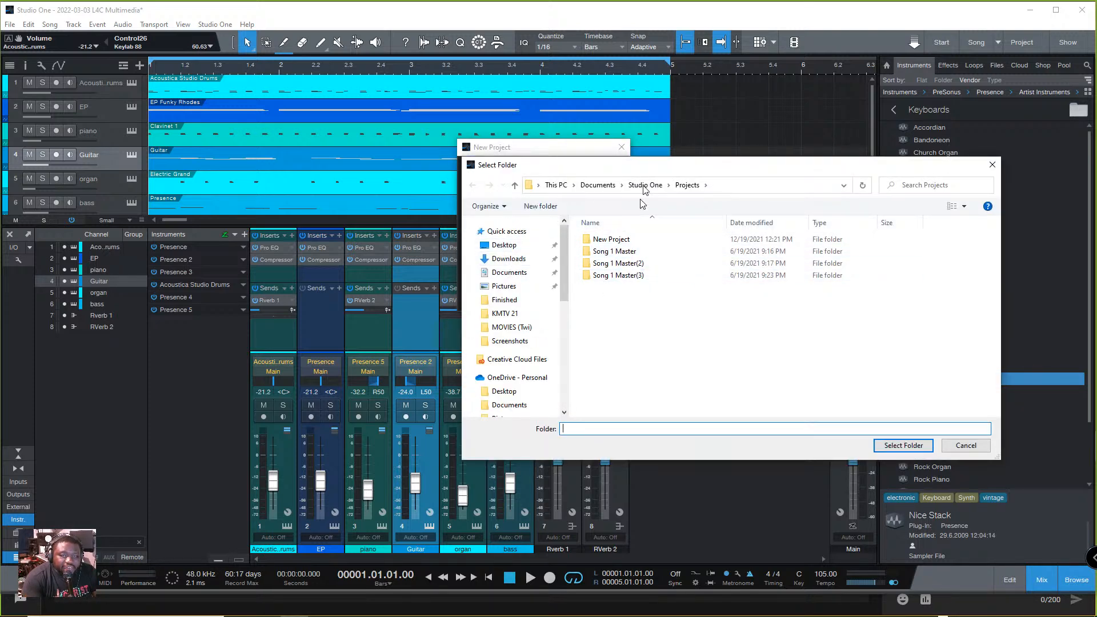
click(517, 245)
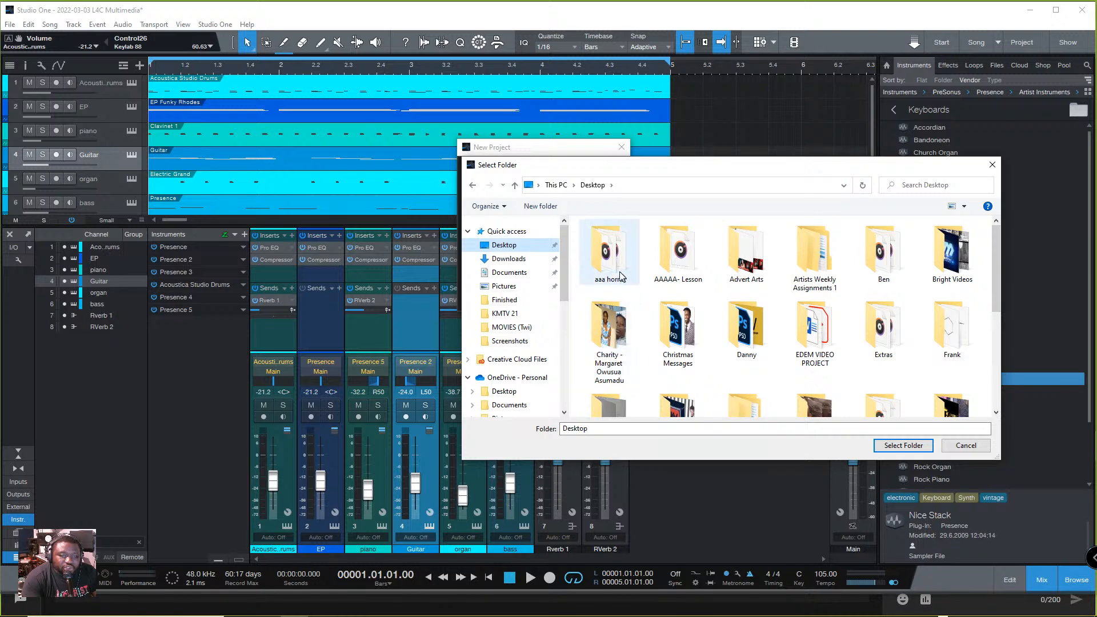
double_click(679, 265)
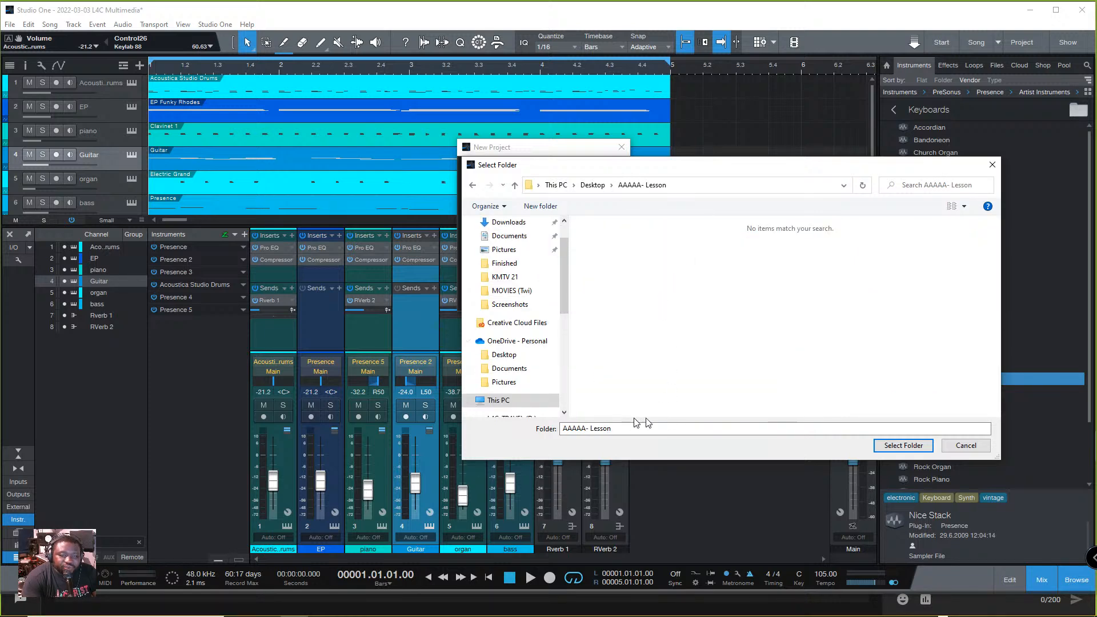
click(904, 445)
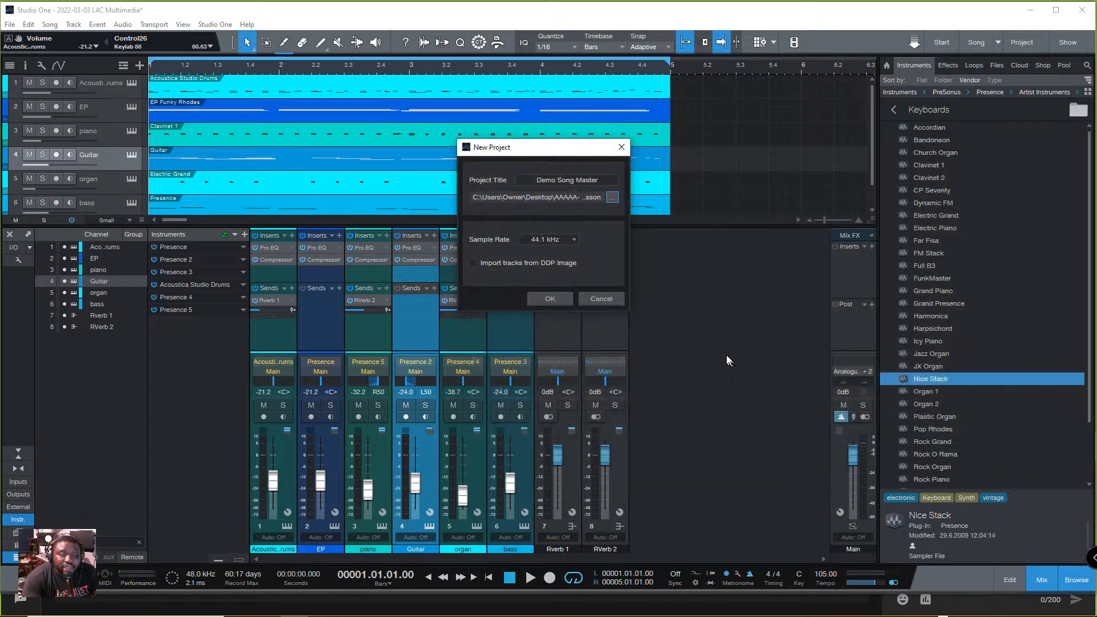
- Reopen the project location selection and create a folder named Master inside AAAAA- Lesson
click(612, 198)
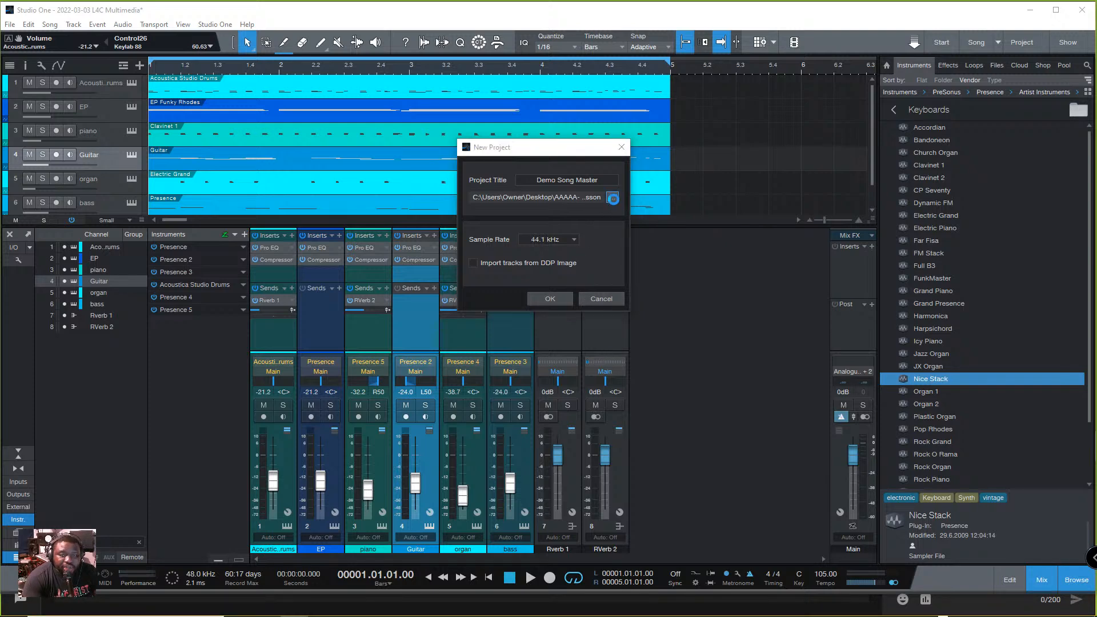
right_click(683, 242)
mouse_move(737, 358)
click(840, 358)
text(Master)
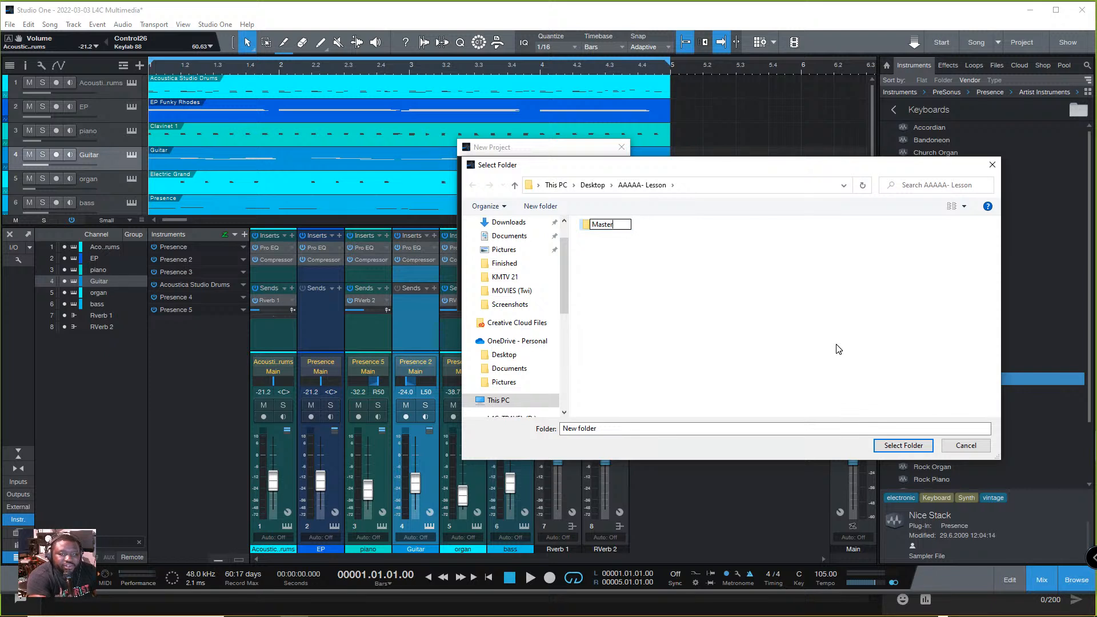
key(Return)
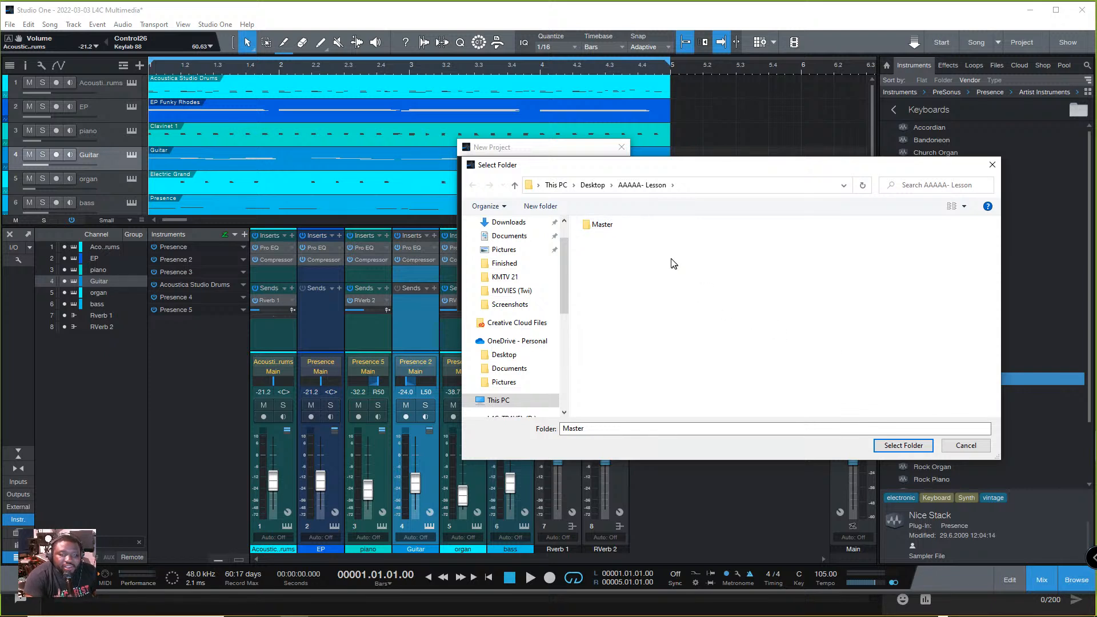
- Rename the Master folder as Mastering and choose it as the project location
right_click(610, 226)
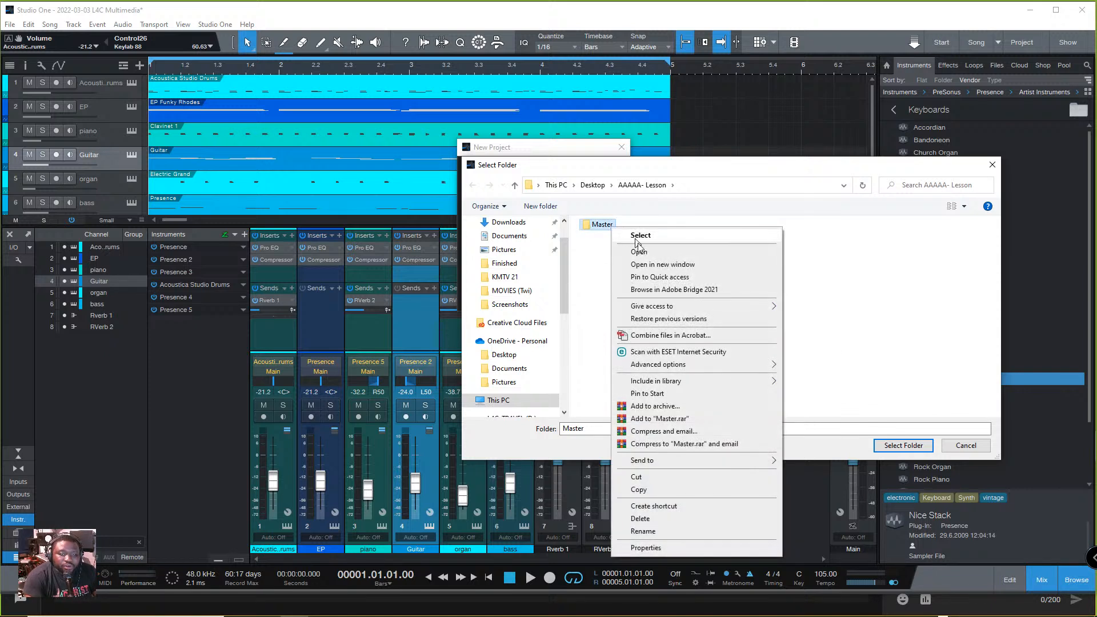
click(609, 225)
click(623, 223)
key(Return)
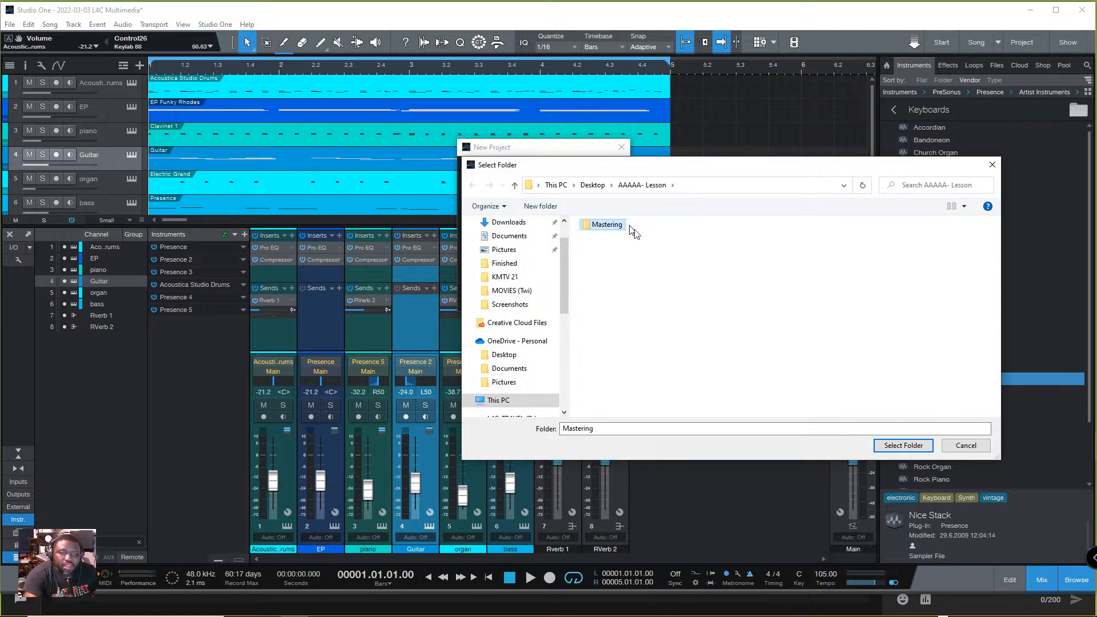
double_click(618, 224)
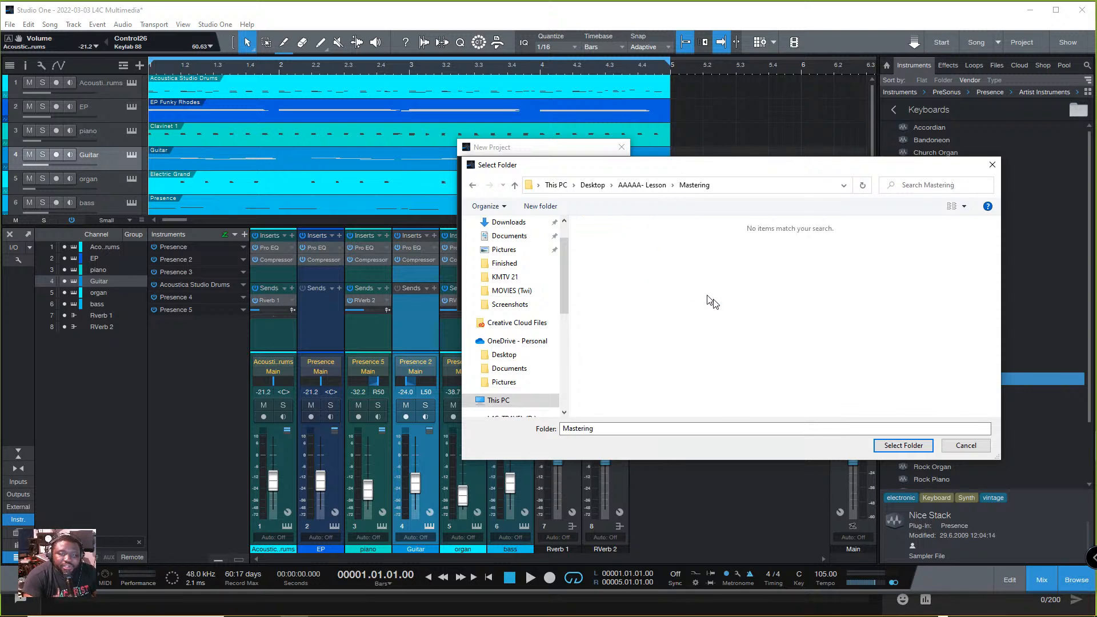
click(882, 449)
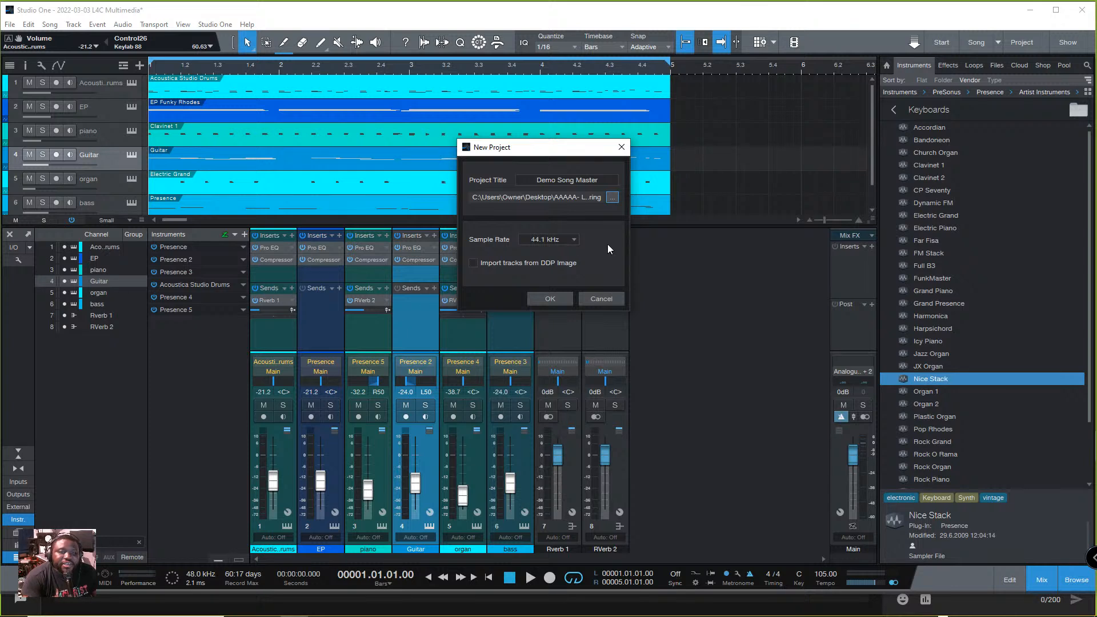
- Set the project's sample rate to 48.0 kHz and create the project
click(564, 240)
click(558, 267)
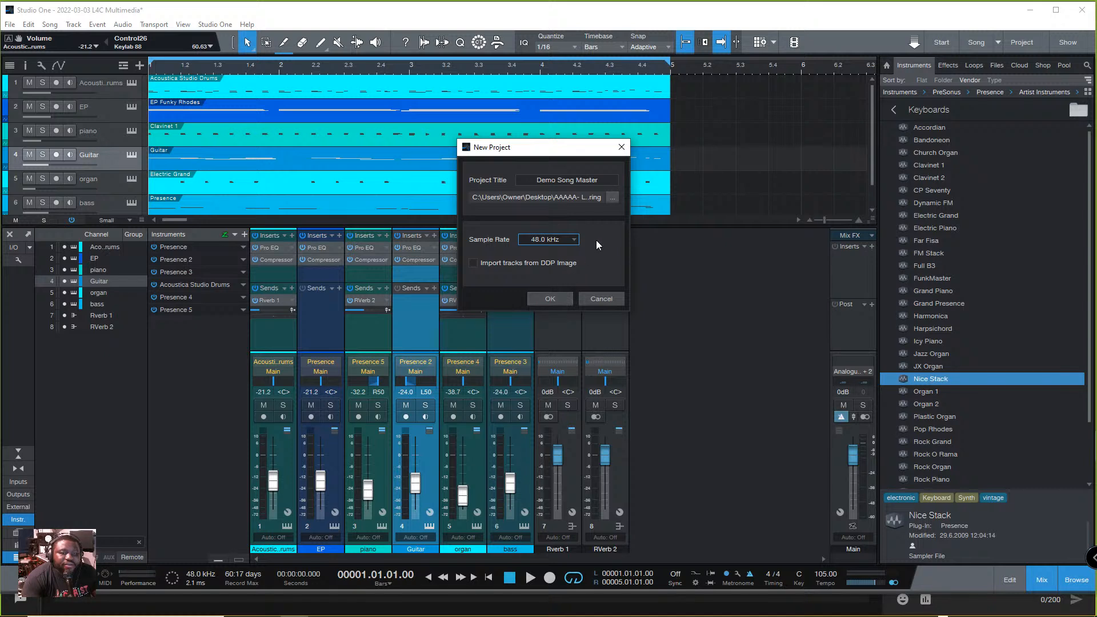
click(550, 299)
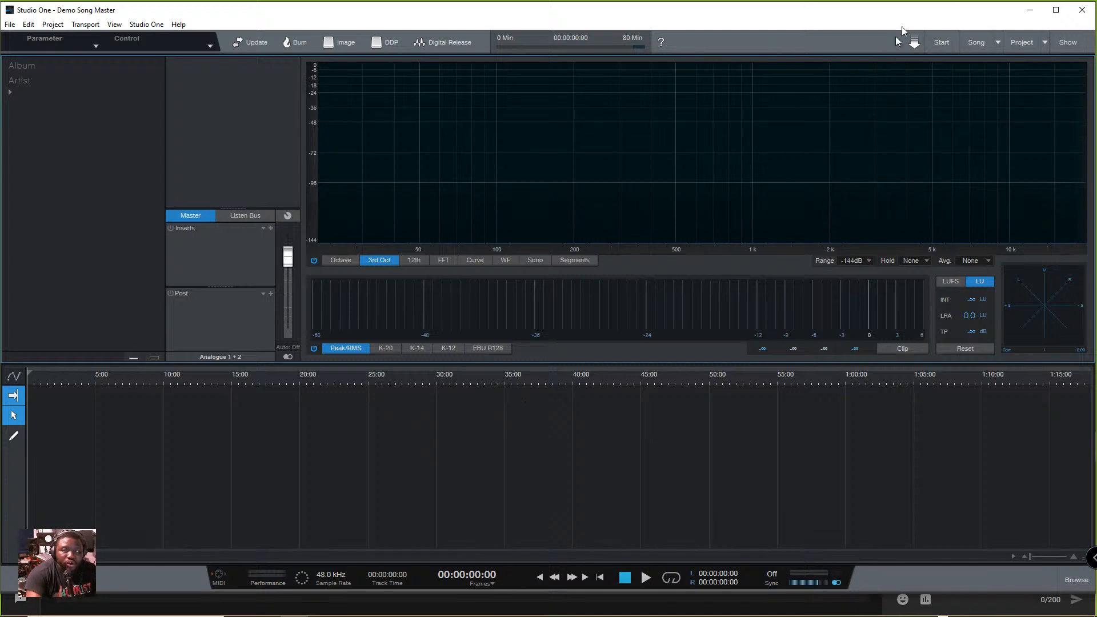
- Switch to the 2022-03-03 L4C Multimedia song and return to the Demo Song Master project
click(998, 43)
click(964, 62)
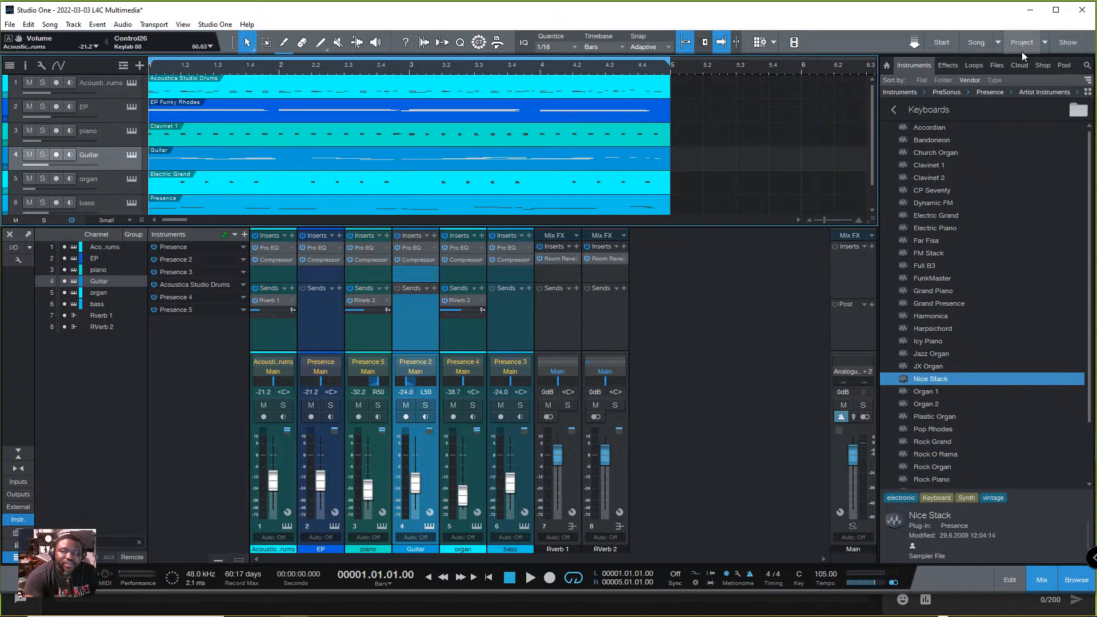
click(1044, 42)
click(1008, 62)
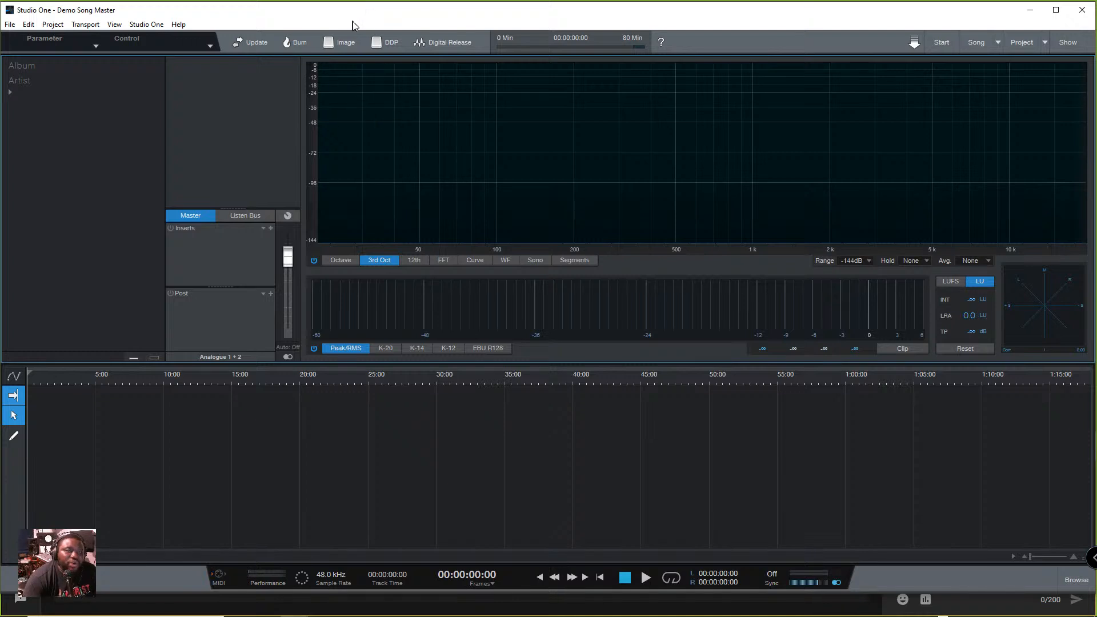
- Try to create a digital release from the empty project
click(56, 25)
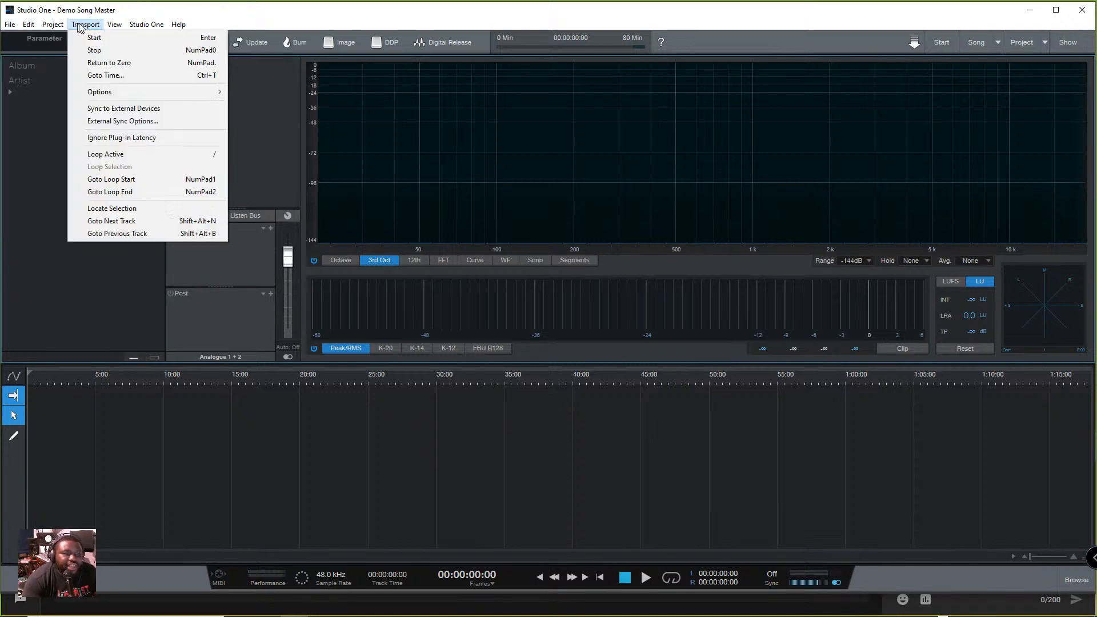
click(456, 16)
click(443, 43)
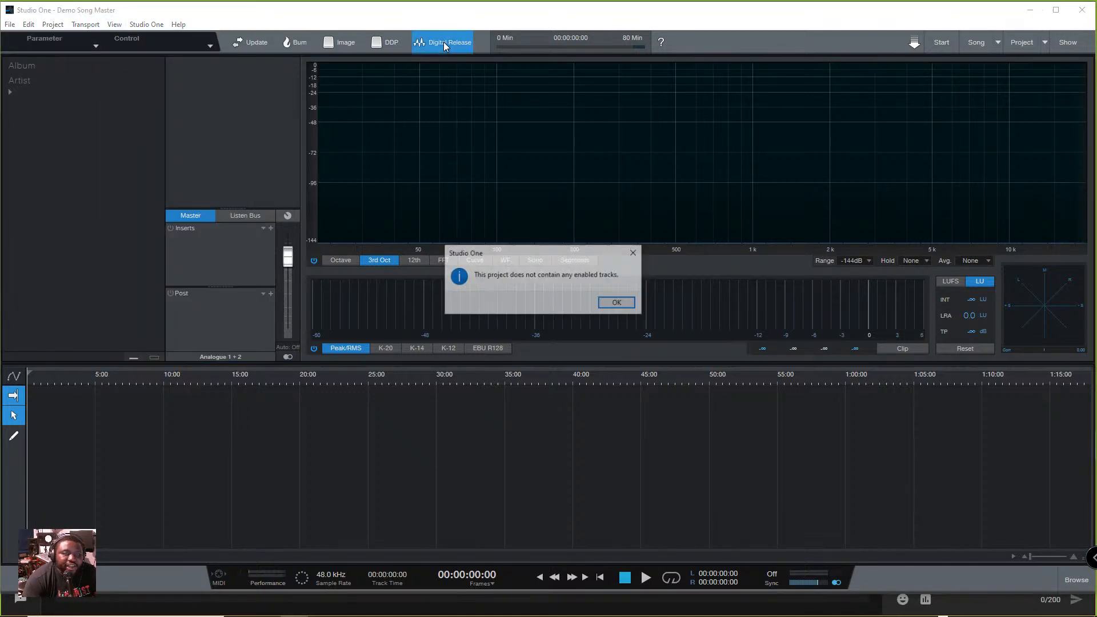
click(616, 307)
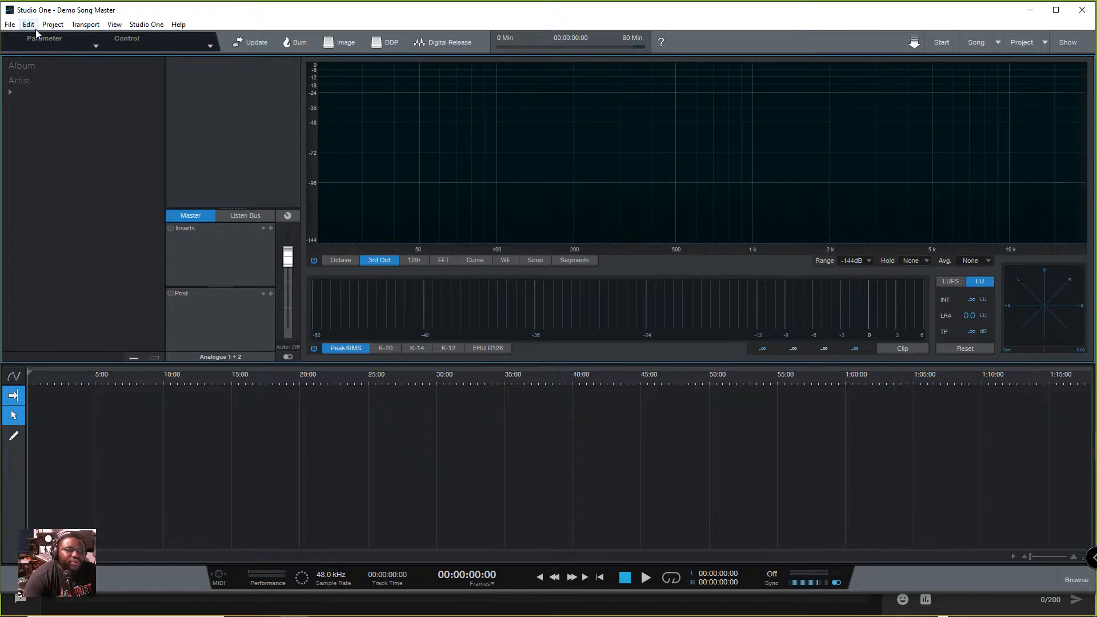
- Start importing a file into the project and browse to the AAAAA- Lesson folder on the Desktop
click(51, 25)
click(52, 35)
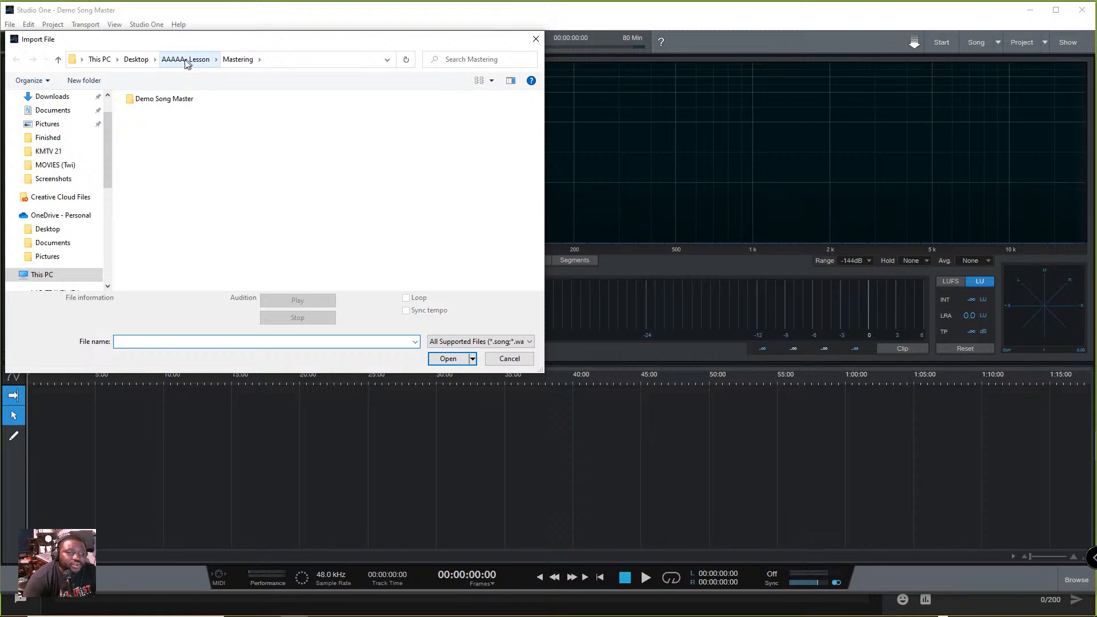
scroll(50, 137, up, 1)
click(47, 120)
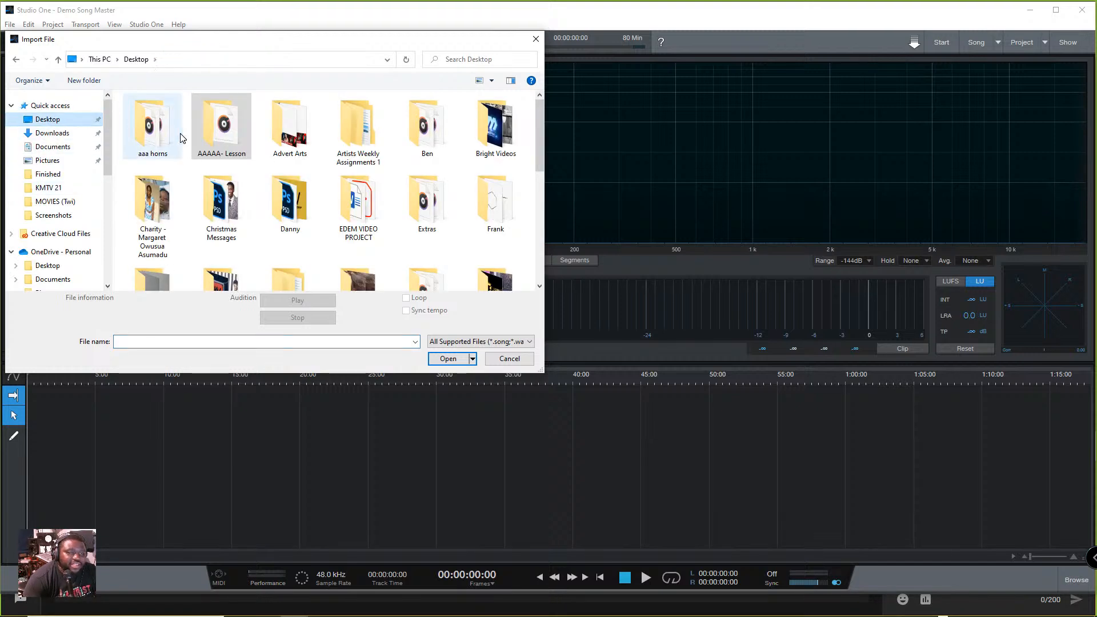
double_click(204, 125)
double_click(165, 114)
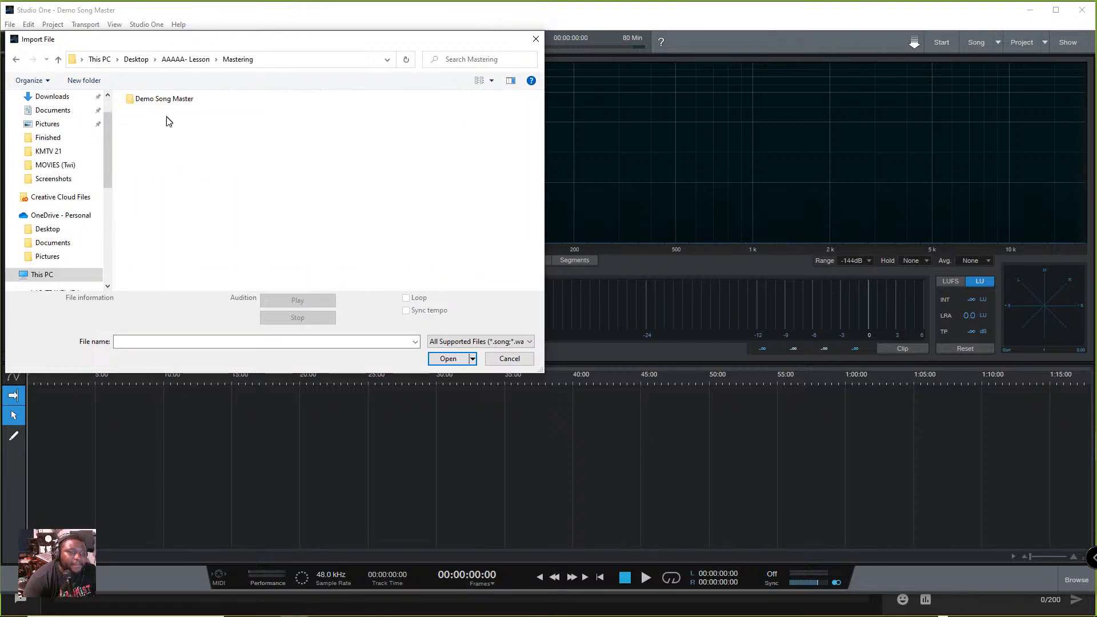
double_click(179, 100)
click(16, 59)
click(16, 60)
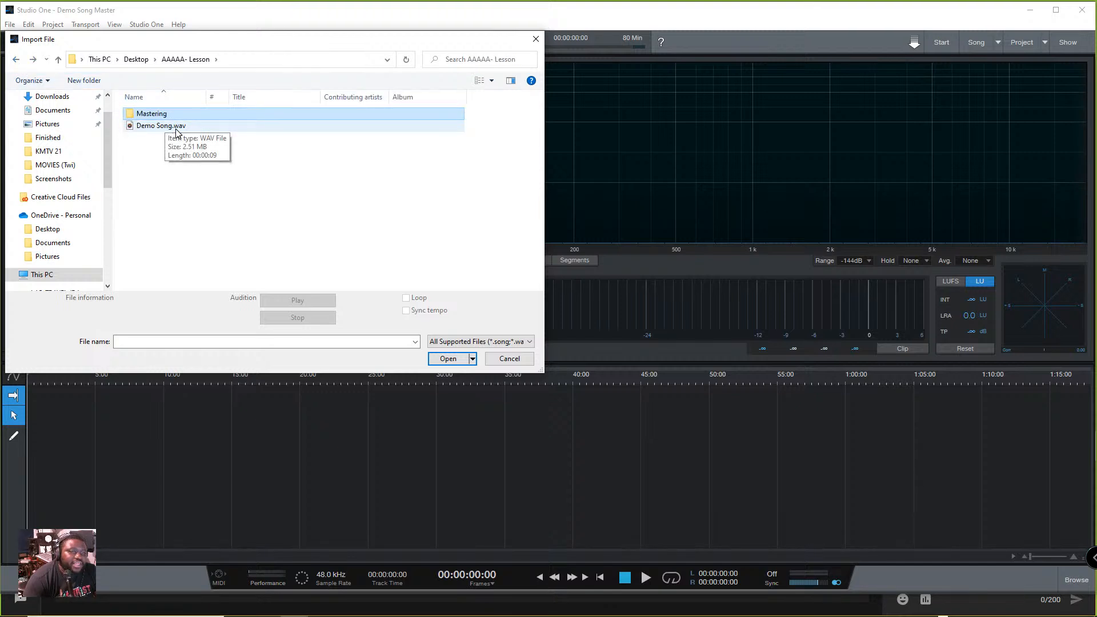
- Audition Demo Song.wav briefly and import it into the project as a track
click(166, 125)
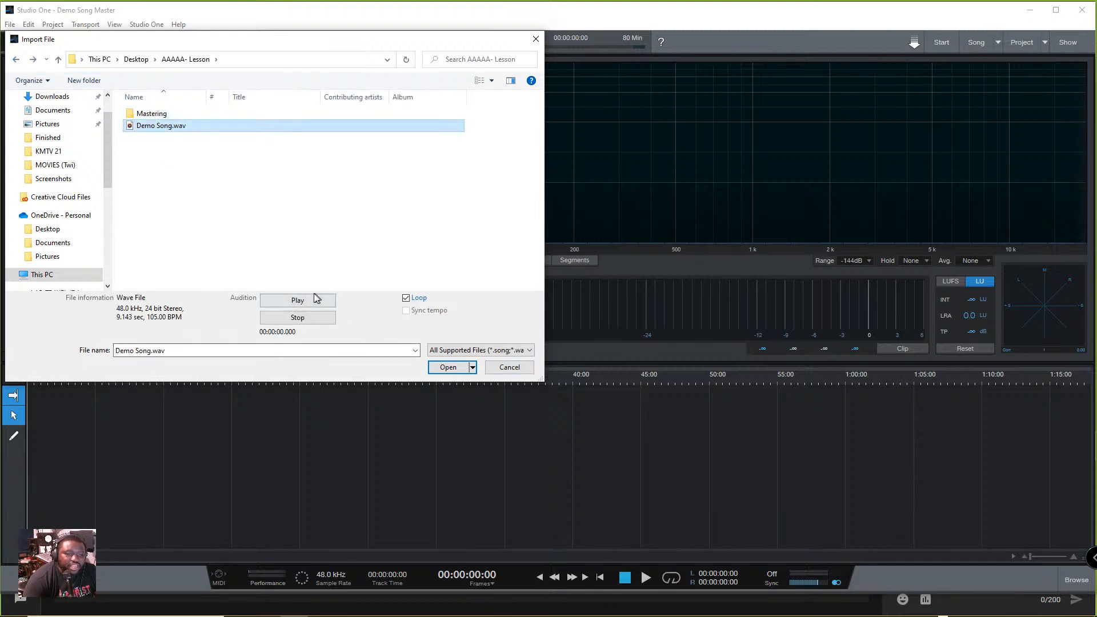
click(299, 301)
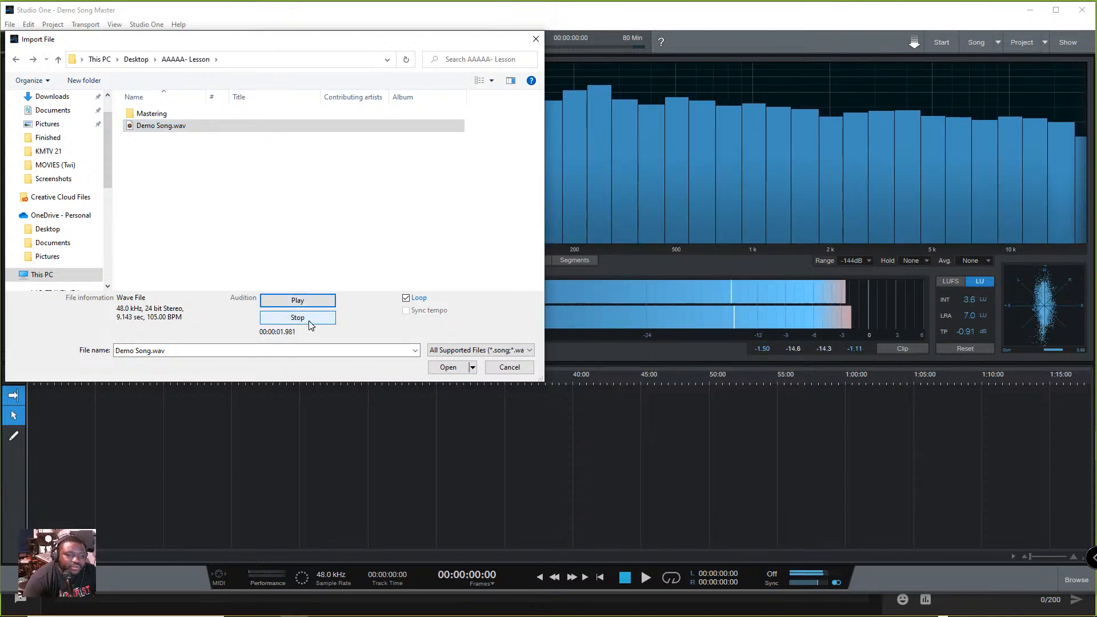
click(307, 323)
click(448, 368)
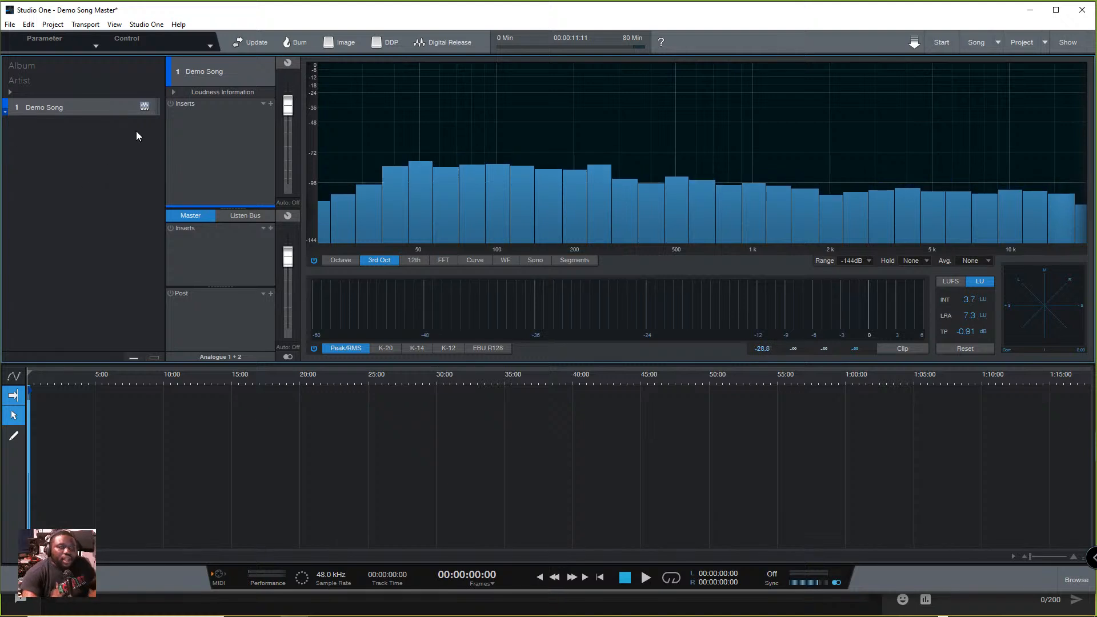
- Rename the imported Demo Song track as Demo Song Master Track
right_click(57, 107)
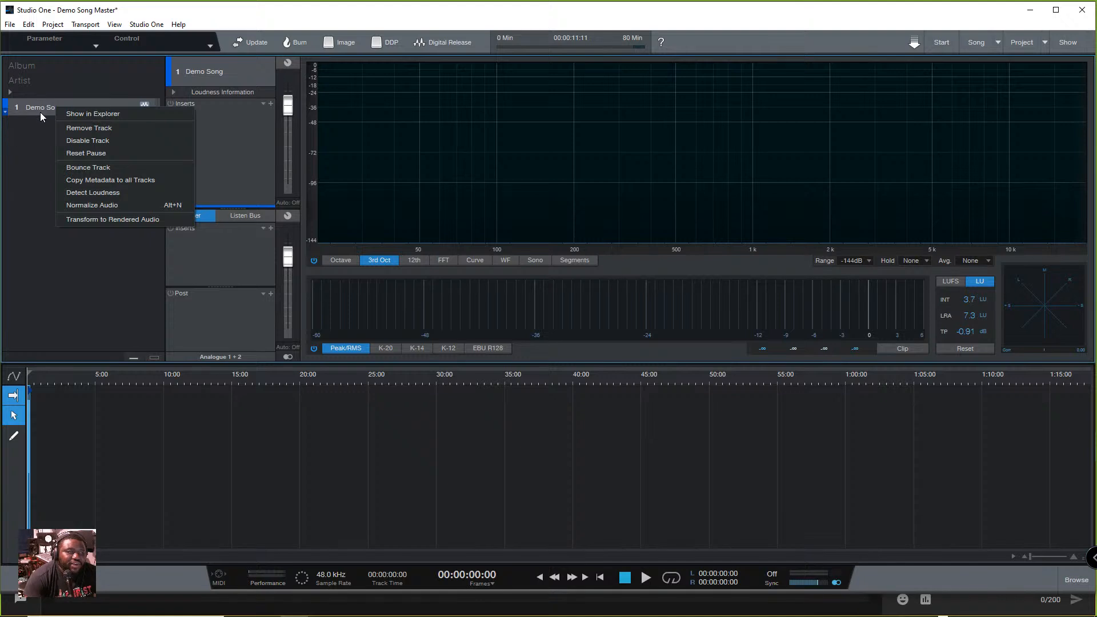
double_click(40, 108)
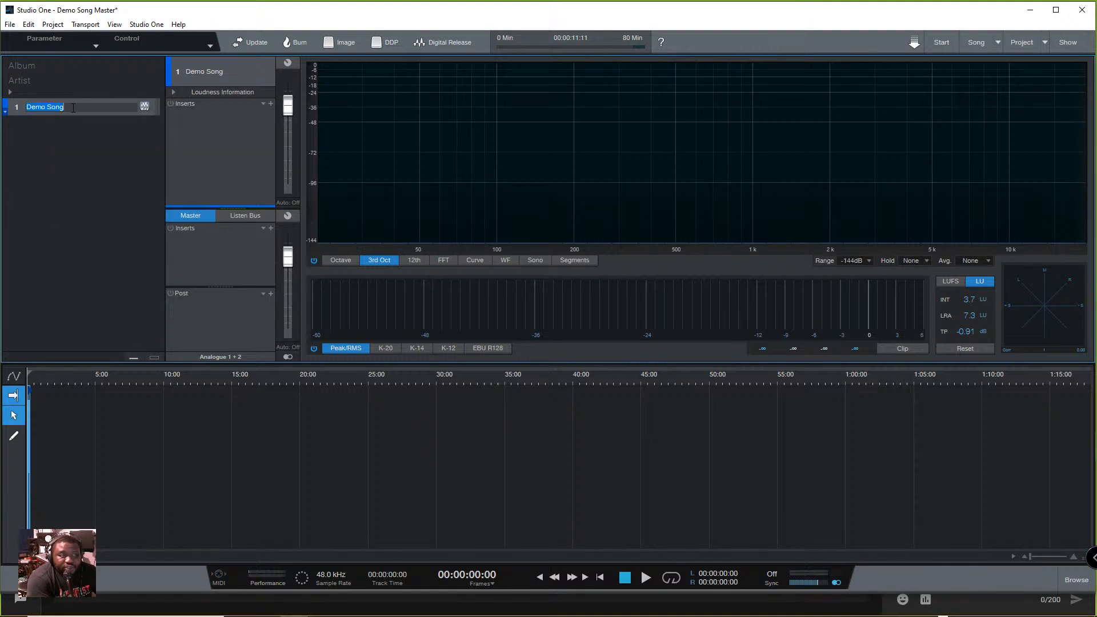
text(De)
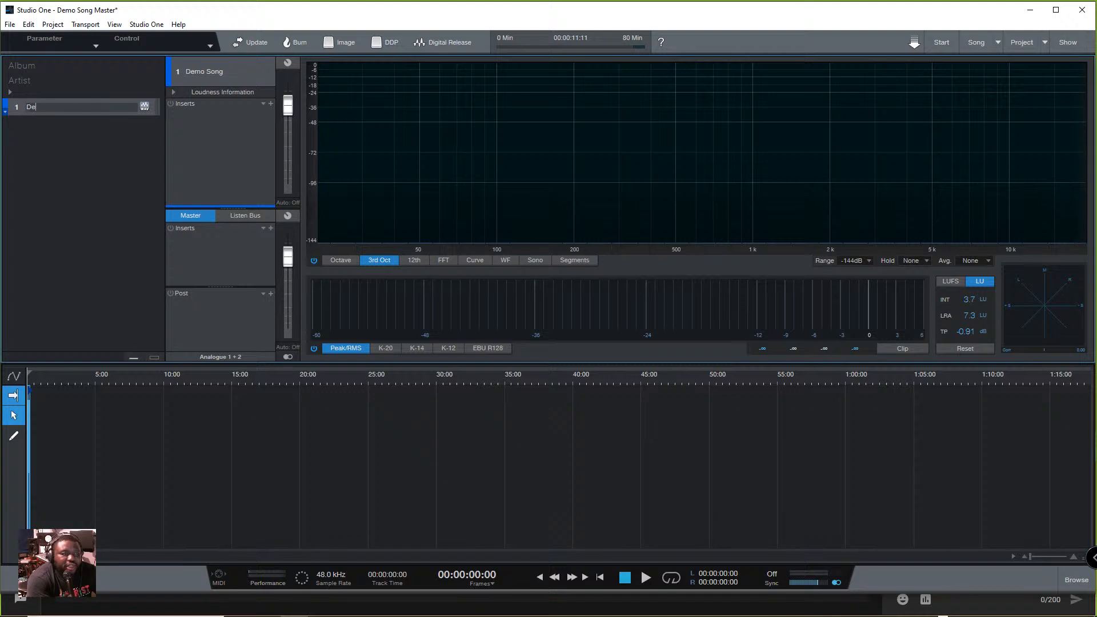
text(mo Song Ma)
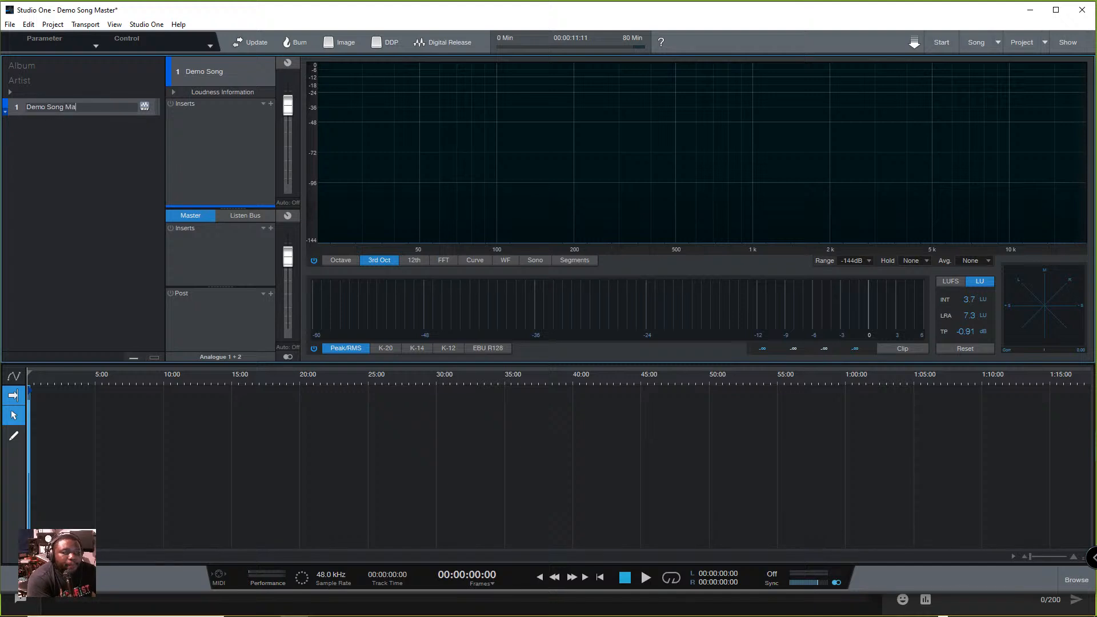
text(seteerackl)
key(ctrl+a)
key(Return)
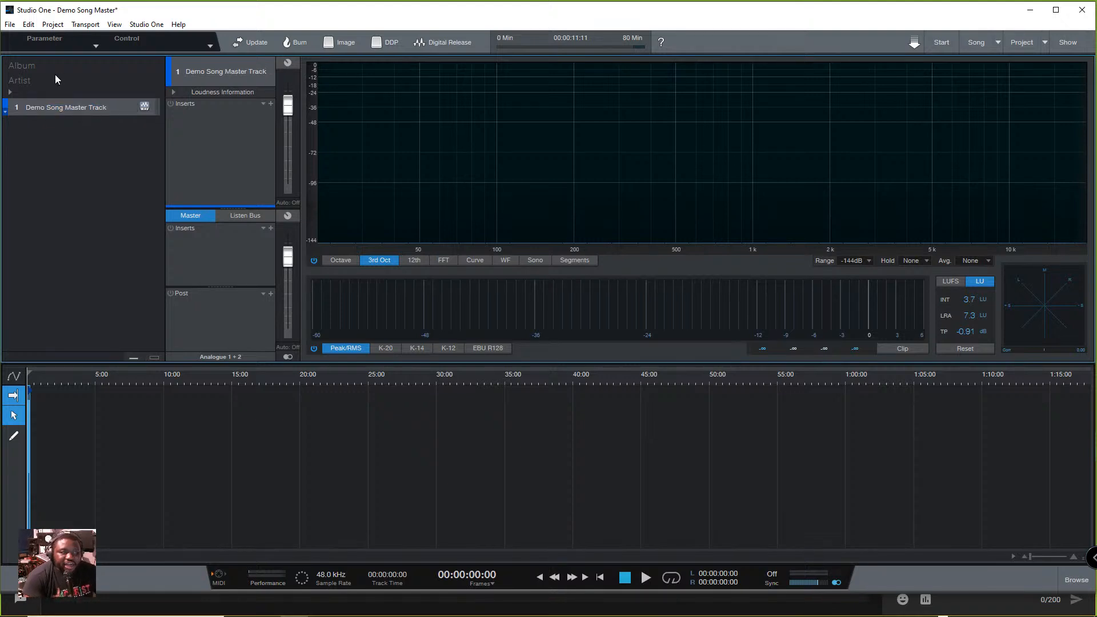
- Expand the album metadata and fill in the songwriter's name, SamLab Tech as composer, and the arranger's name
click(10, 92)
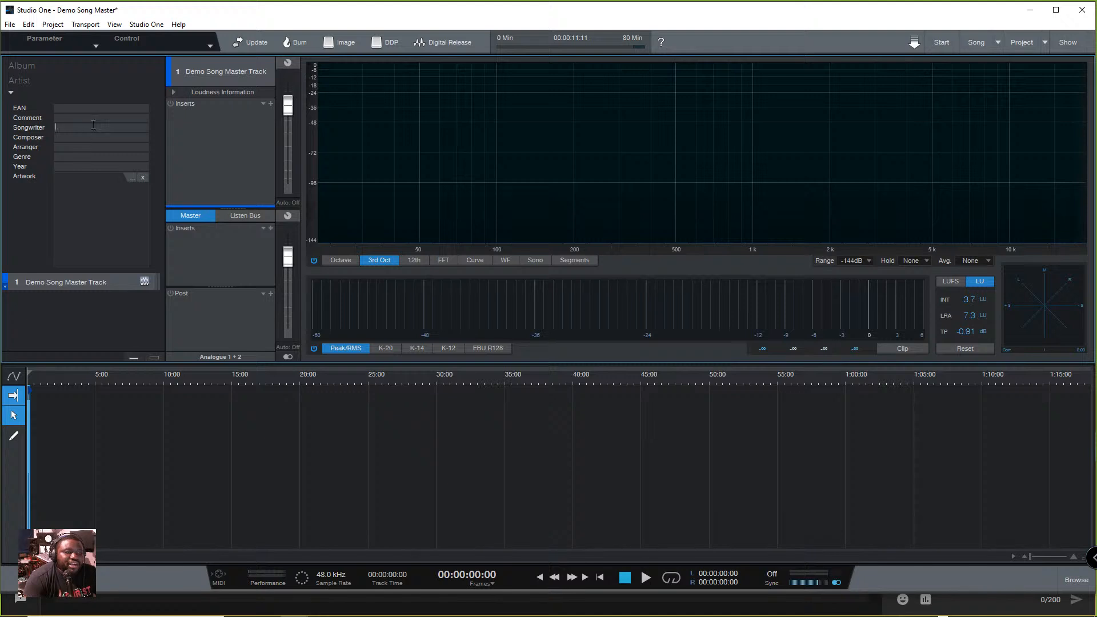
text(Stein)
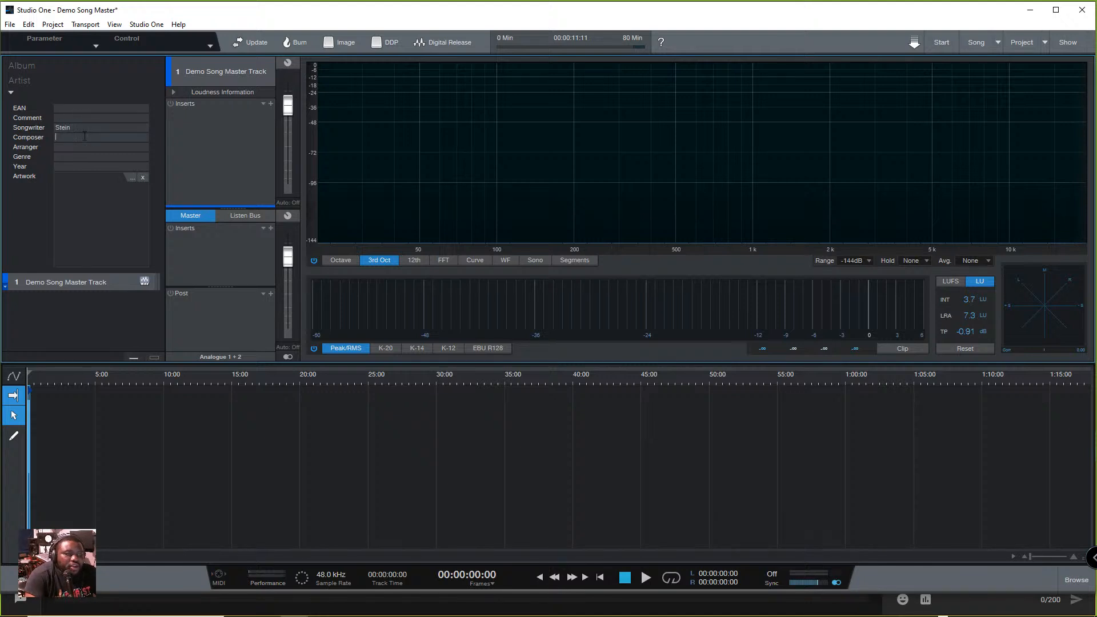
text(Sam)
text(Ste)
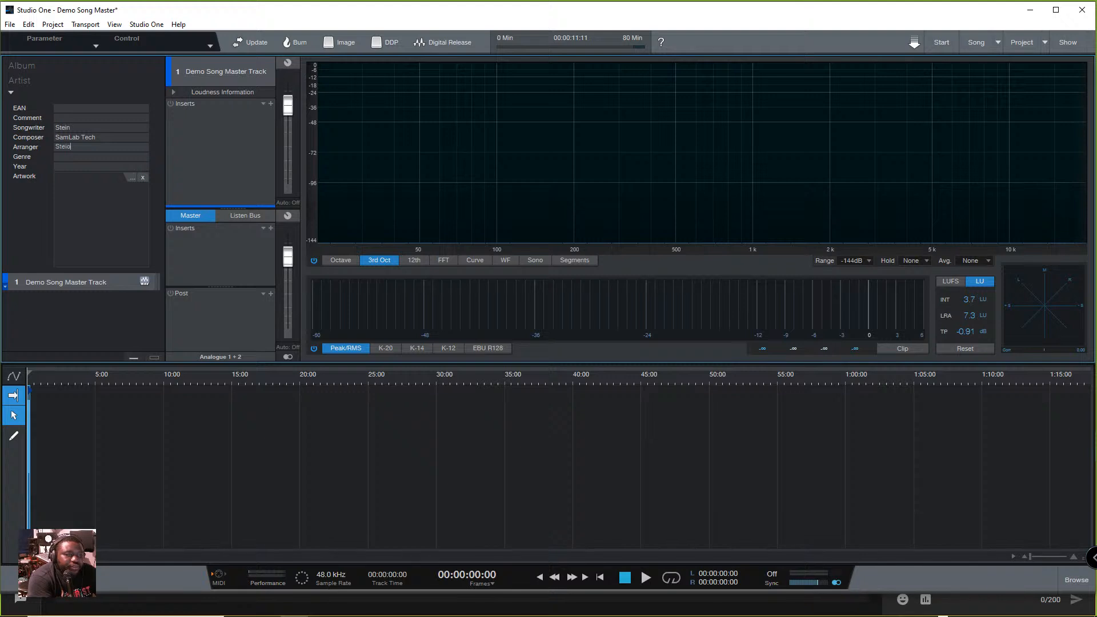
text(in)
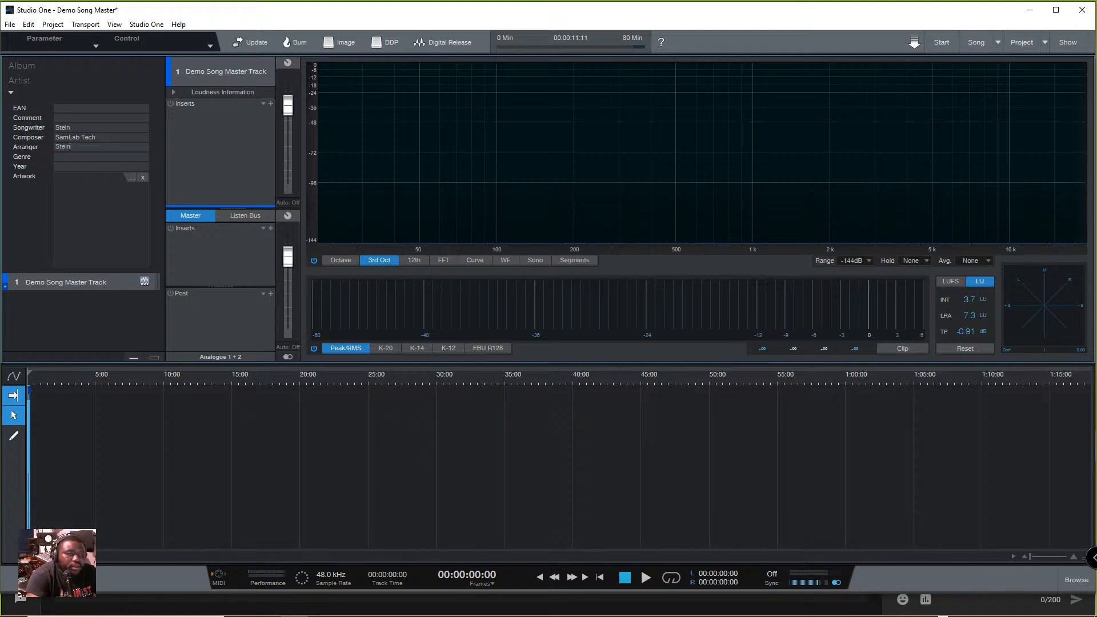
text(Pop)
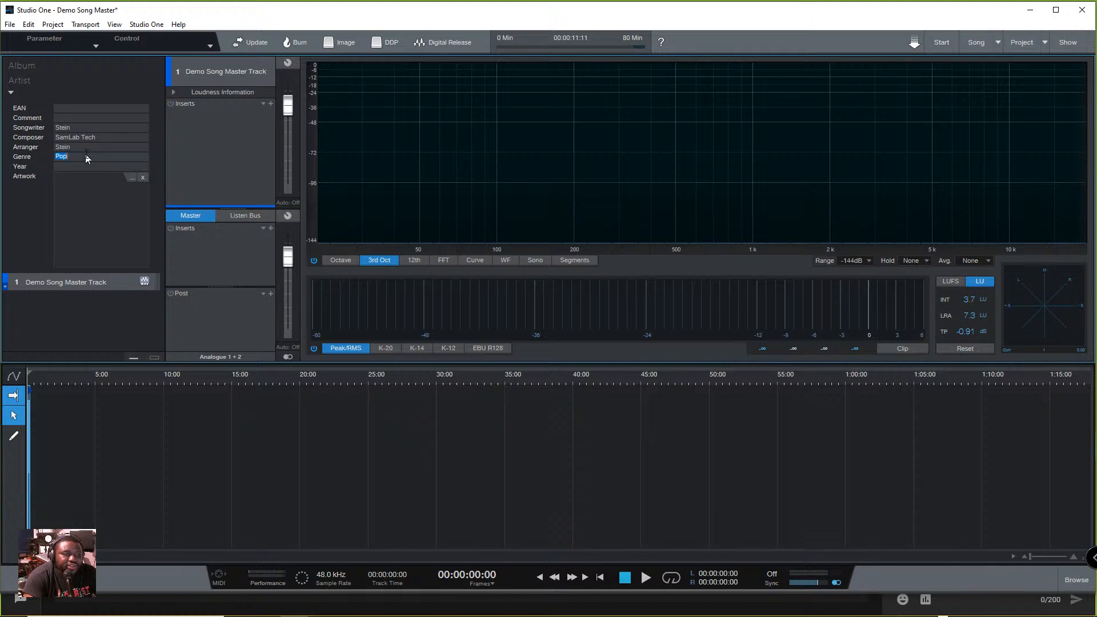
text(Jazz)
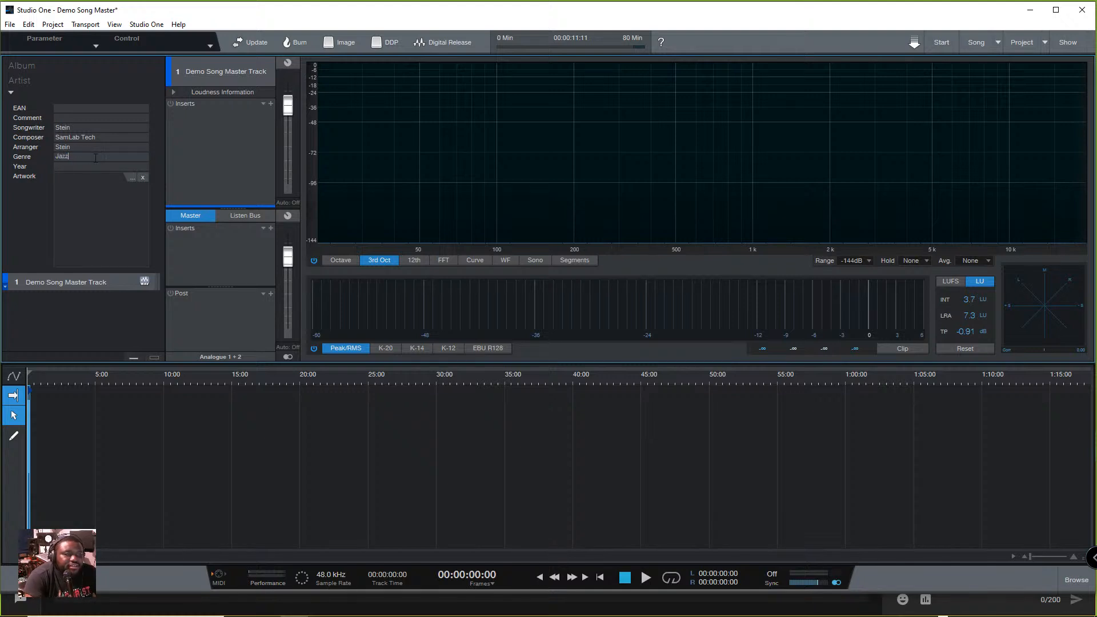
text(2022)
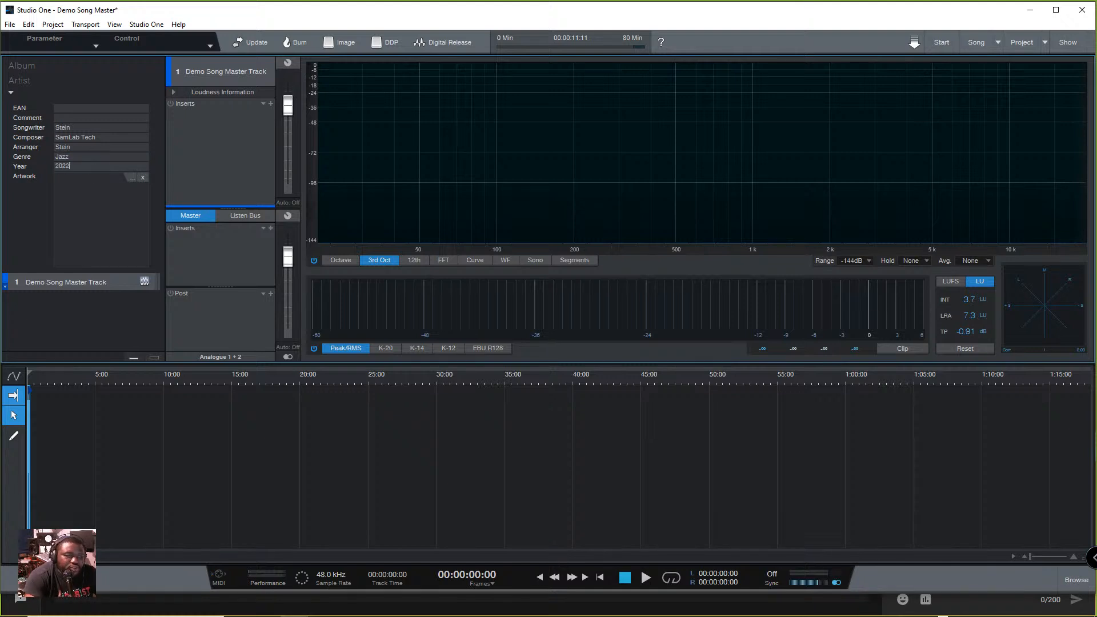
- Add the Multimedia logo from the Saved Pictures folder as album artwork, scaling it to the 1400 x 1400 limit
click(130, 177)
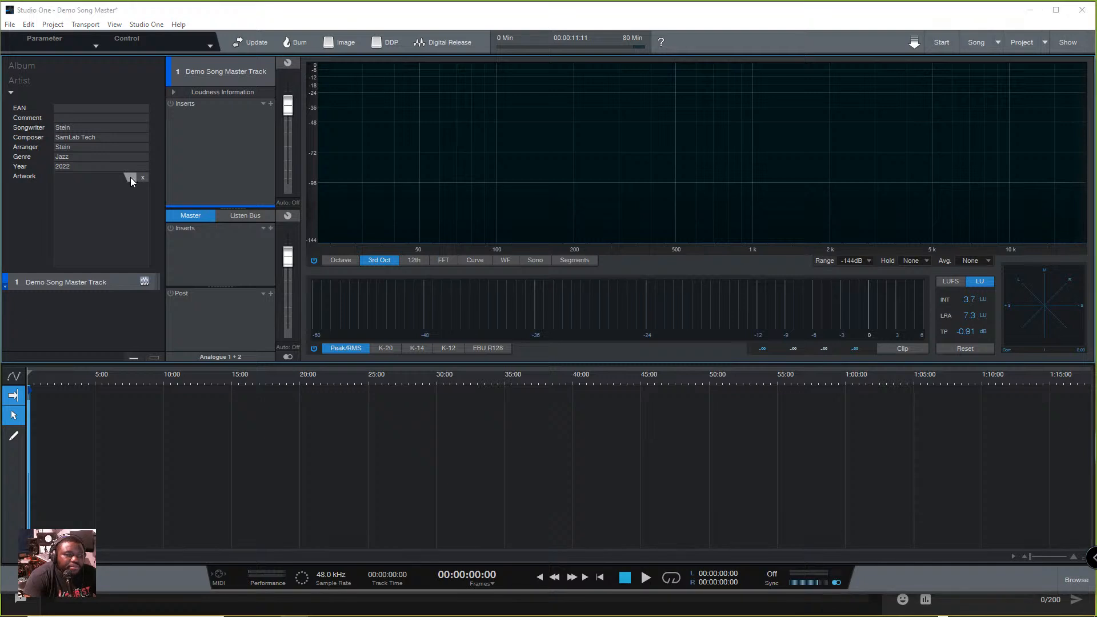
scroll(107, 148, up, 1)
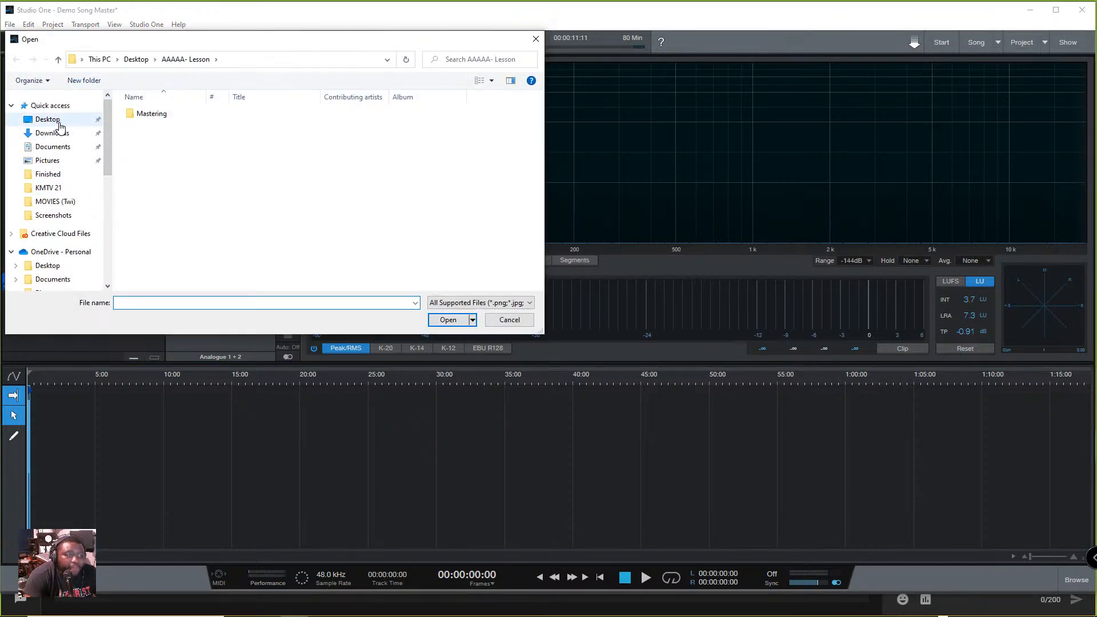
click(67, 161)
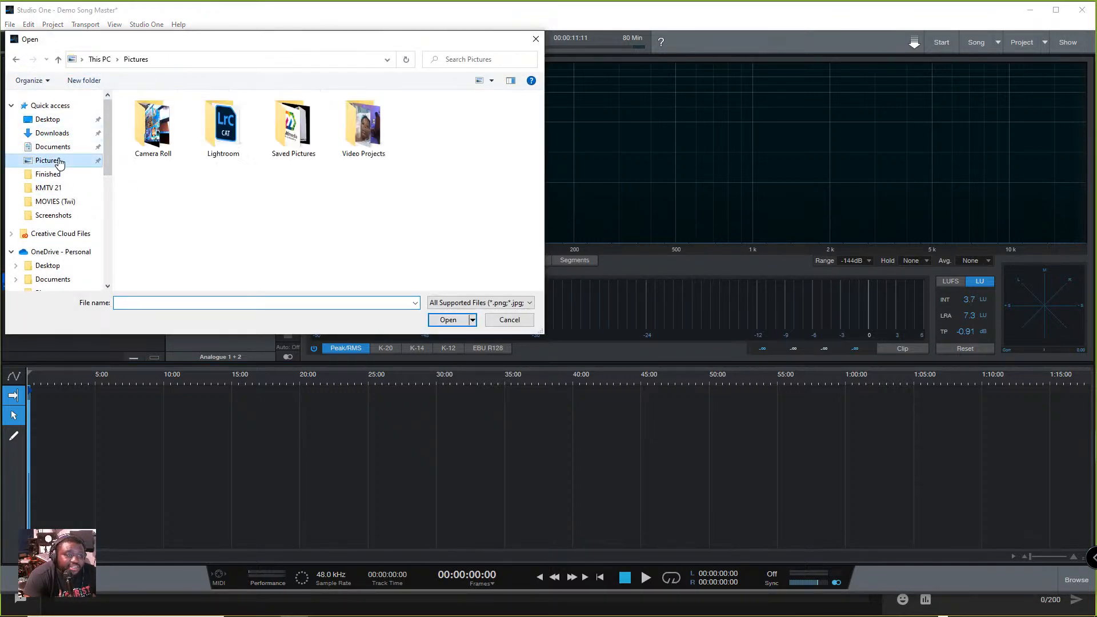
double_click(286, 131)
click(165, 163)
click(446, 321)
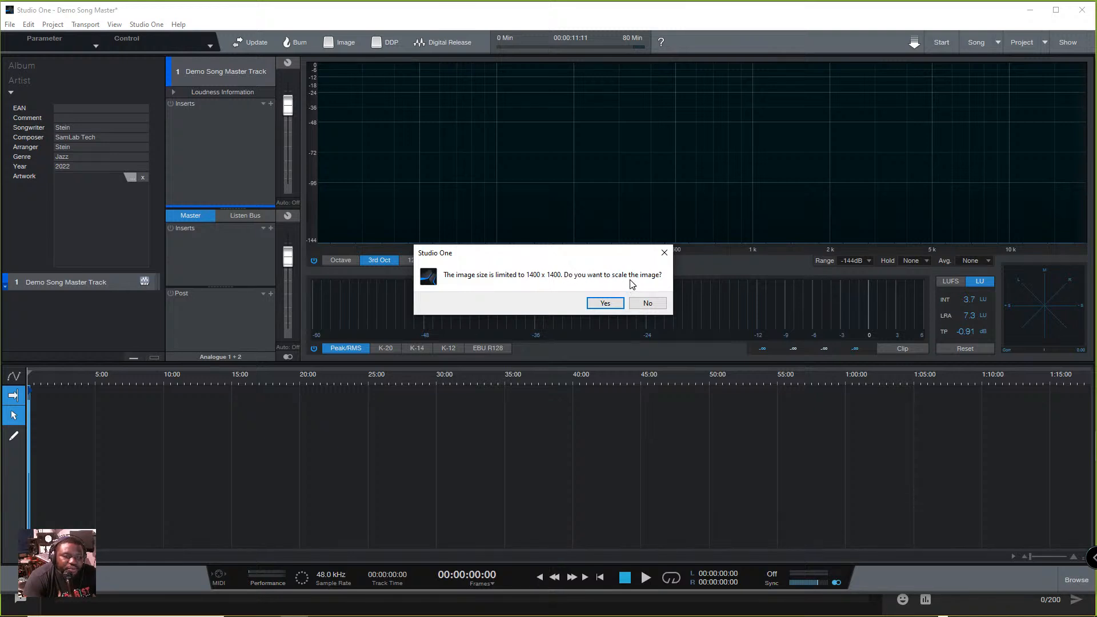
click(604, 304)
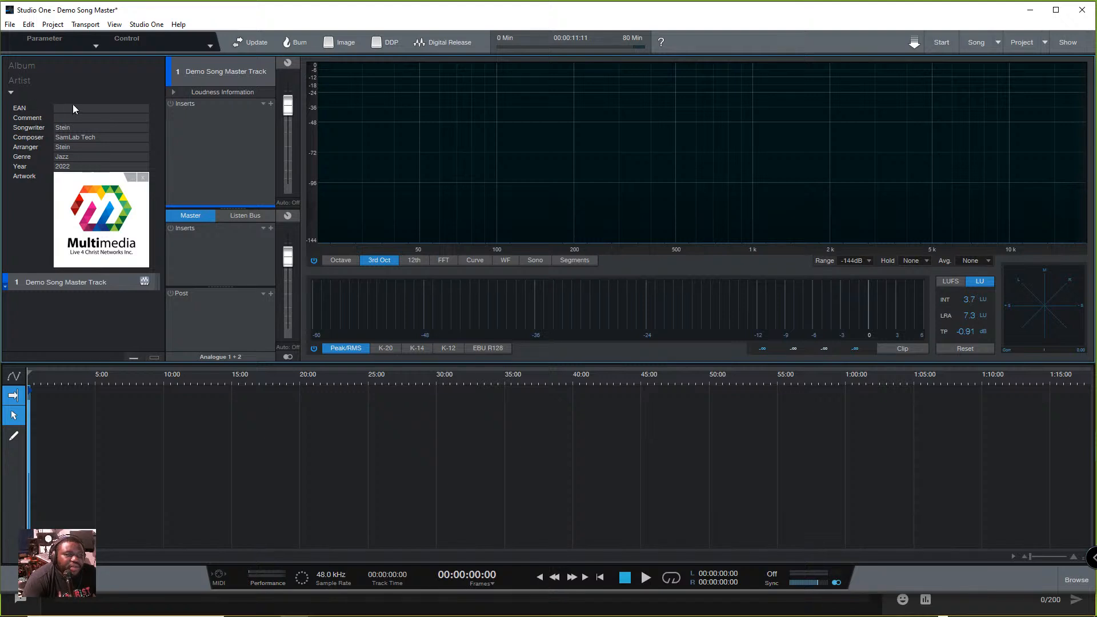
- Enter the album comment "This is a demo song release!" and collapse the metadata fields
click(82, 118)
text(This is a d)
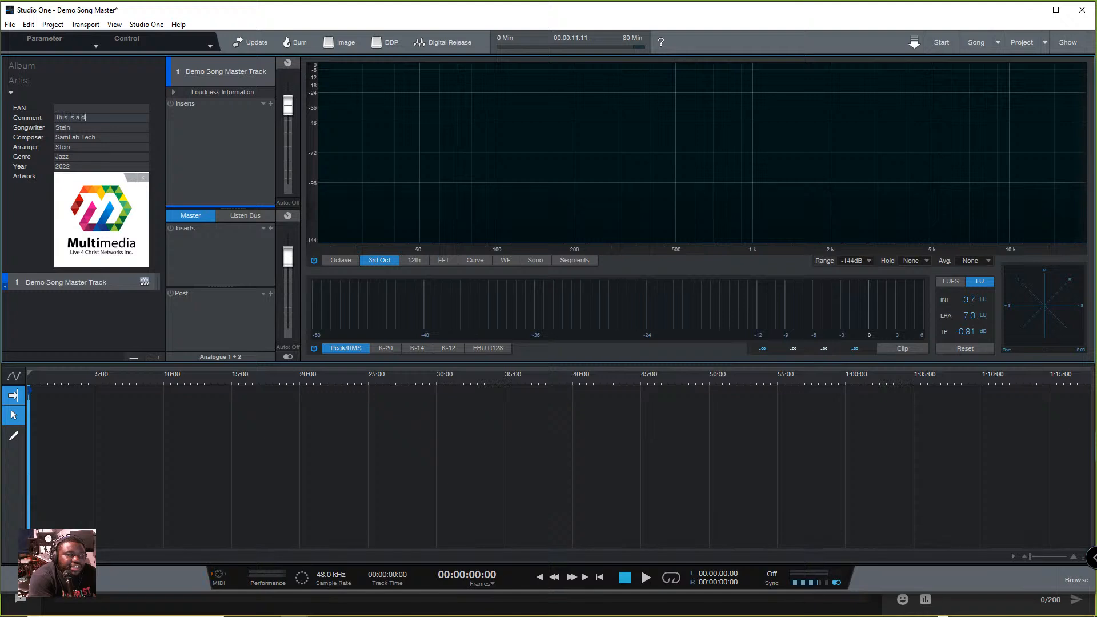
text(emo song release!)
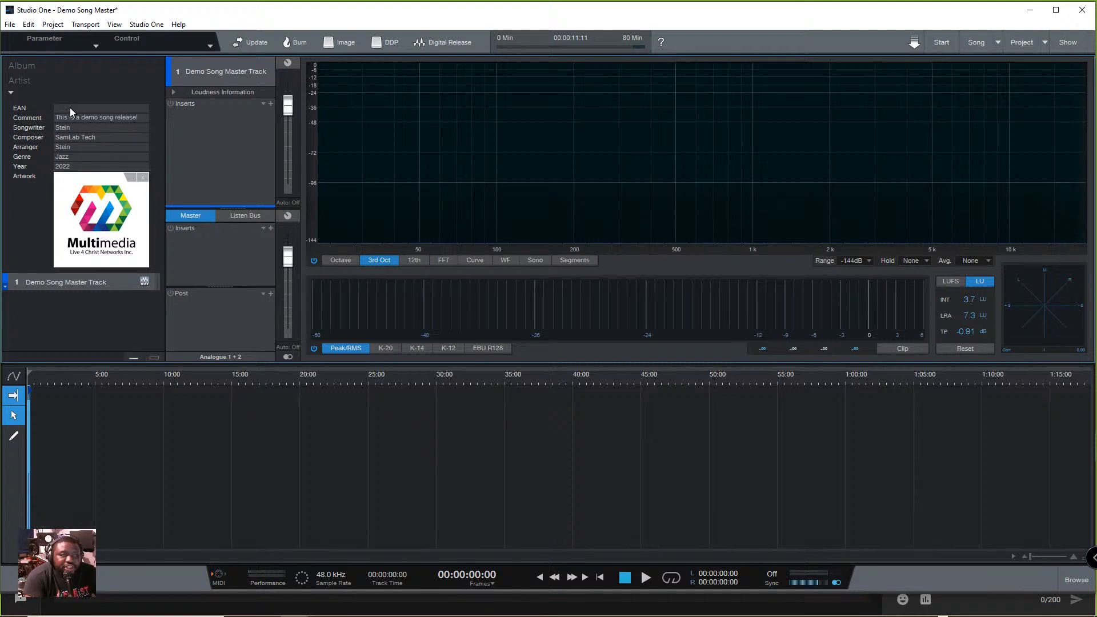
click(11, 91)
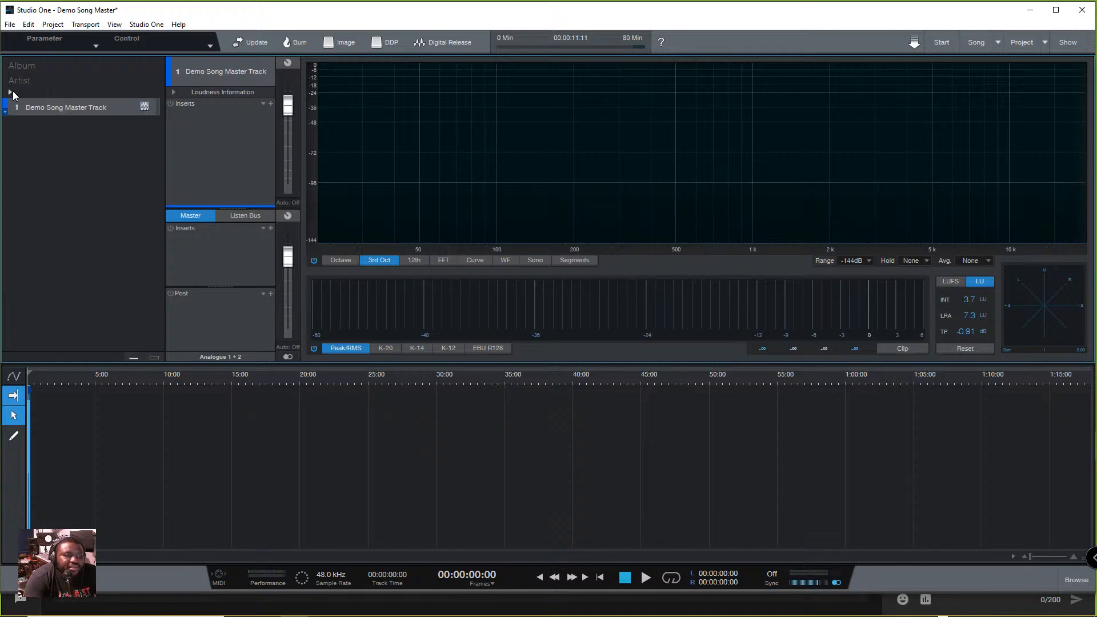
- Compare the track's Pre FX and Post FX loudness information and switch the loudness meter to LUFS
click(174, 92)
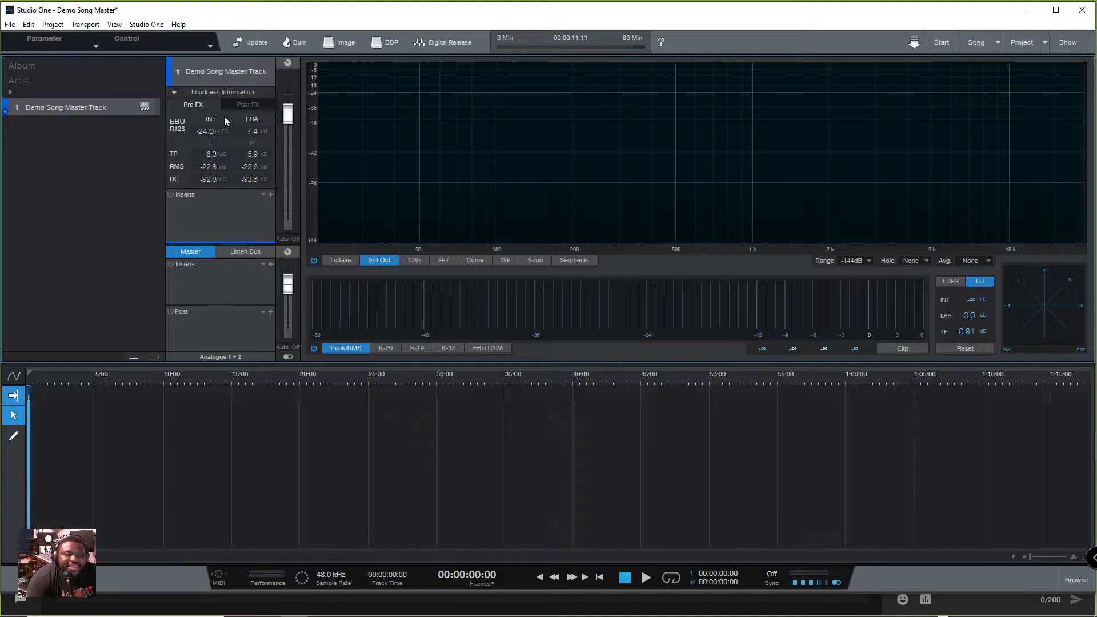
click(240, 103)
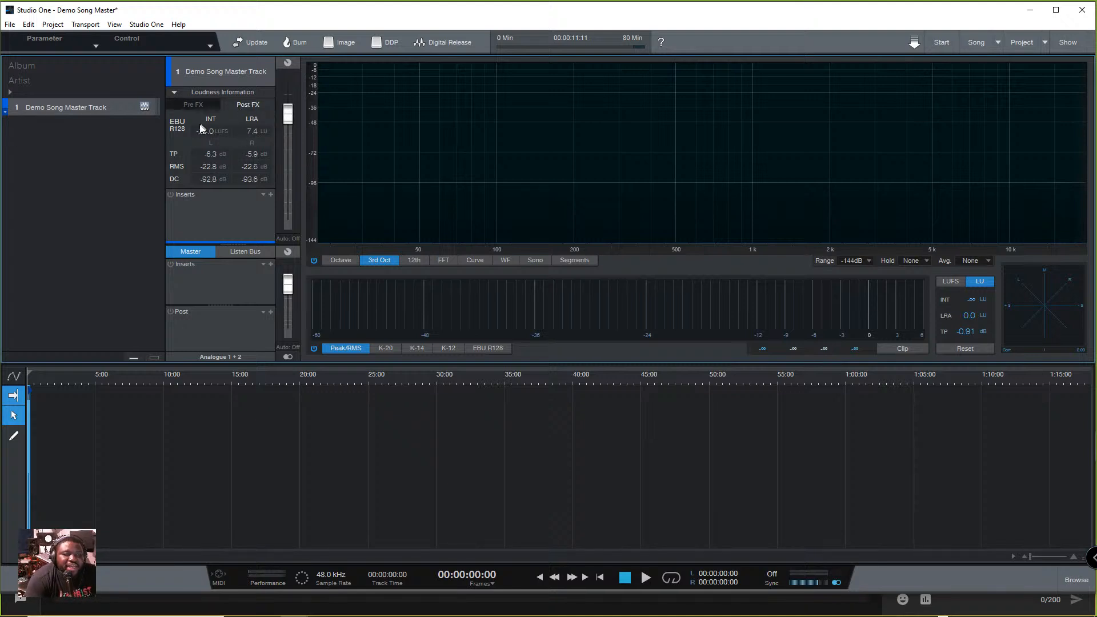
click(208, 107)
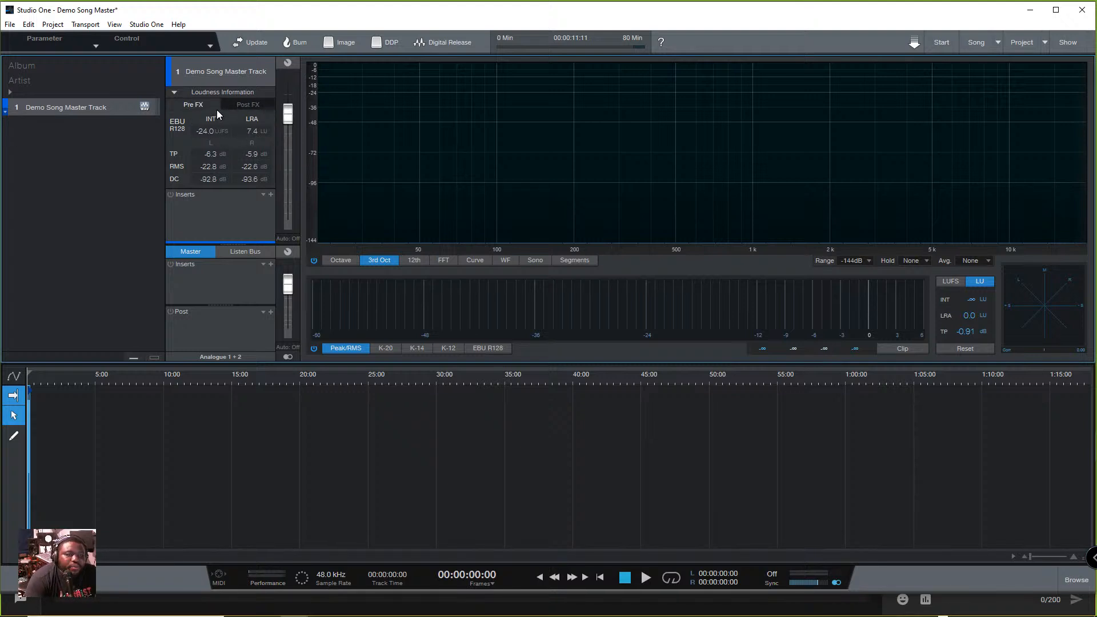
click(235, 104)
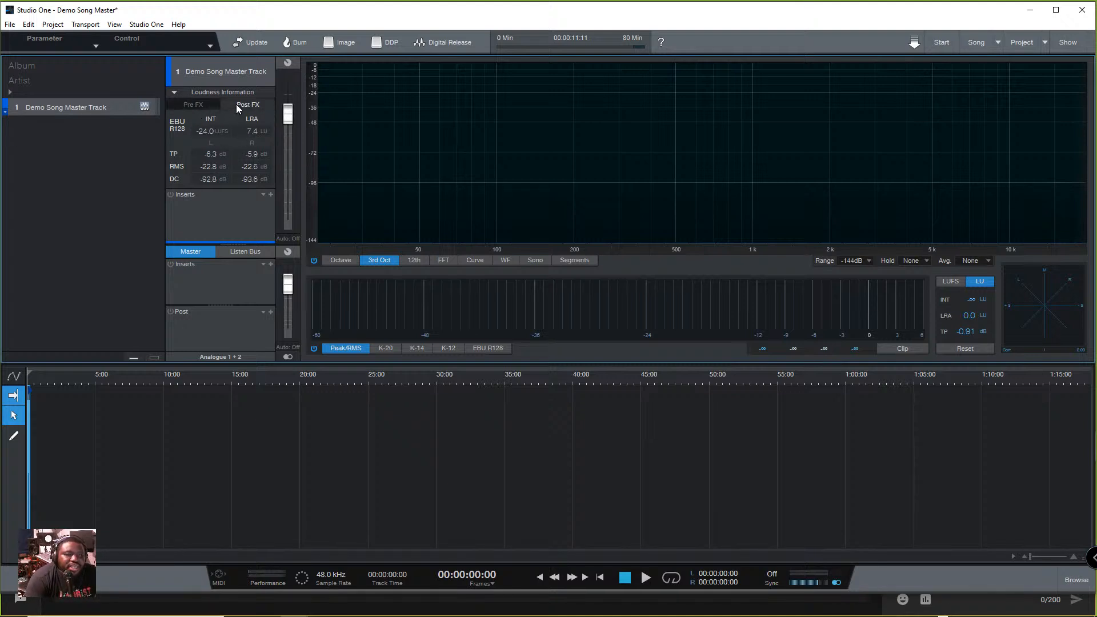
click(194, 104)
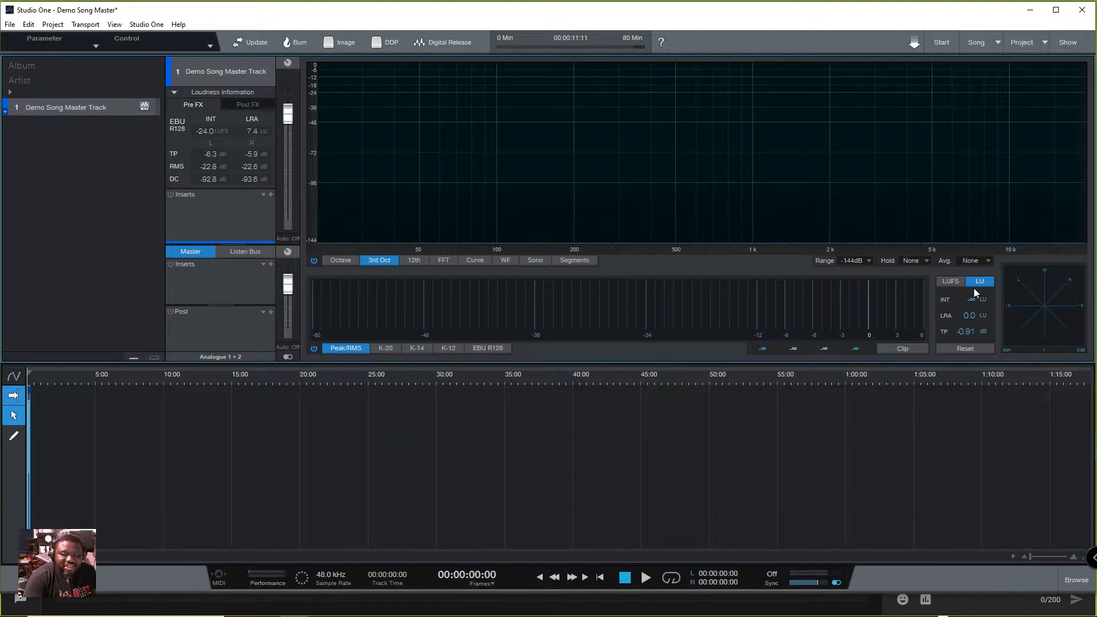
click(953, 280)
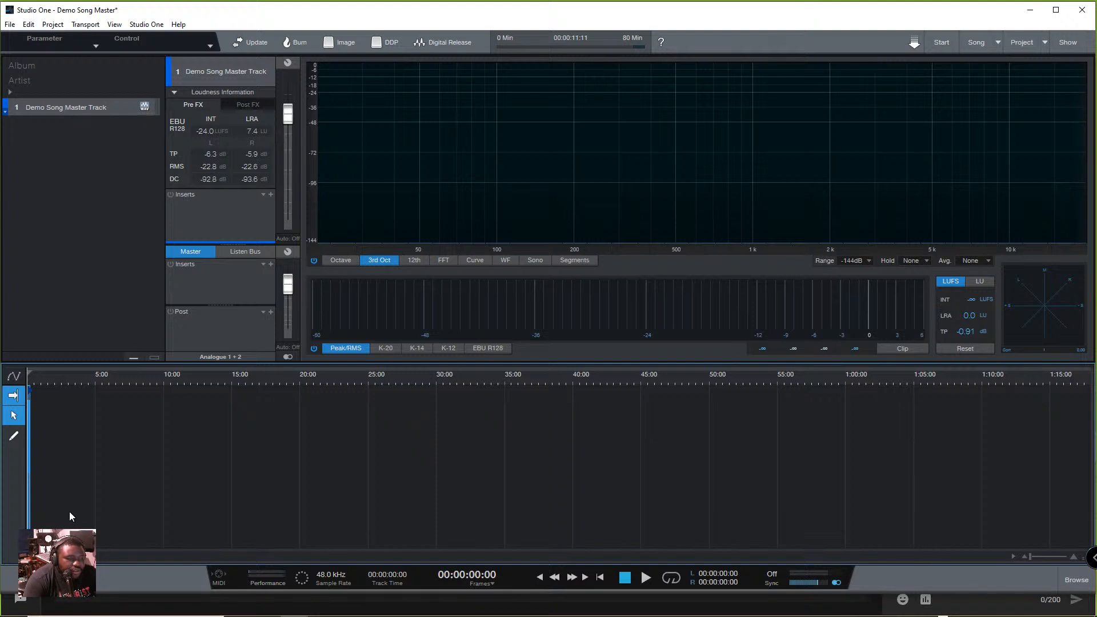
- Examine the Demo Song Master Track waveform along the timeline at different zoom levels
key(e)
key(e)
key(e)
key(e)
key(e)
key(e)
key(e)
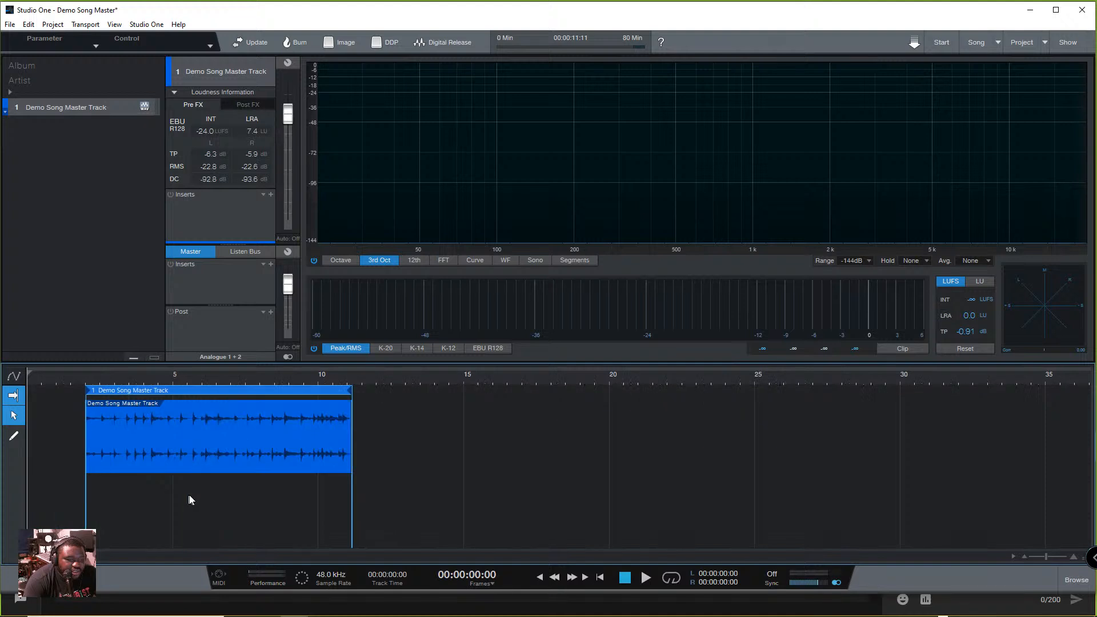
key(e)
key(e)
key(w)
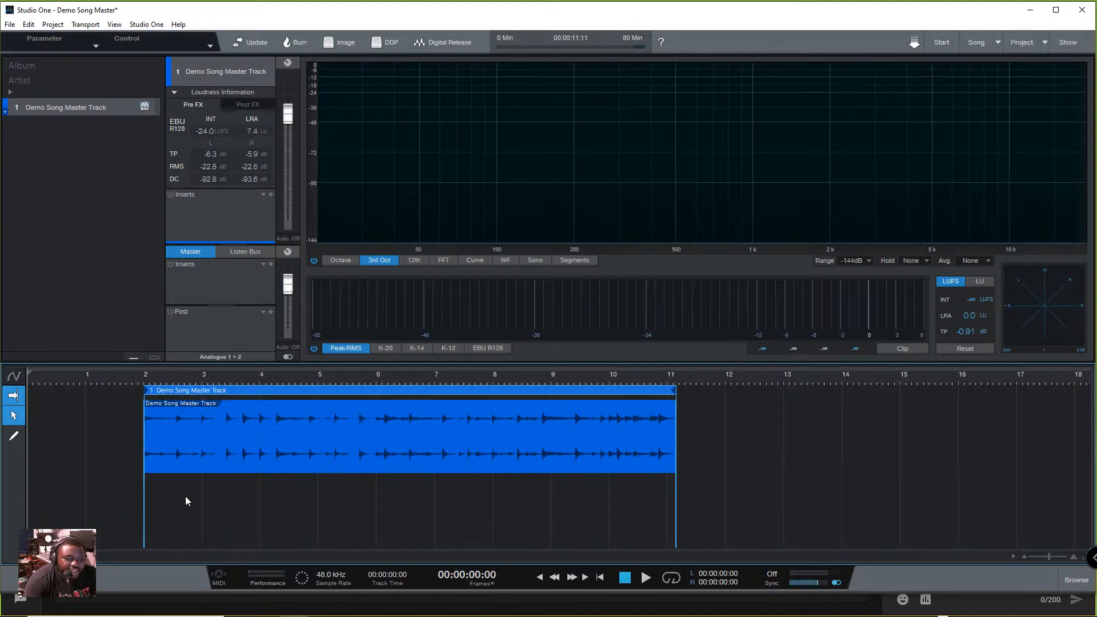
key(w)
key(w)
key(e)
key(e)
key(e)
key(w)
key(w)
key(w)
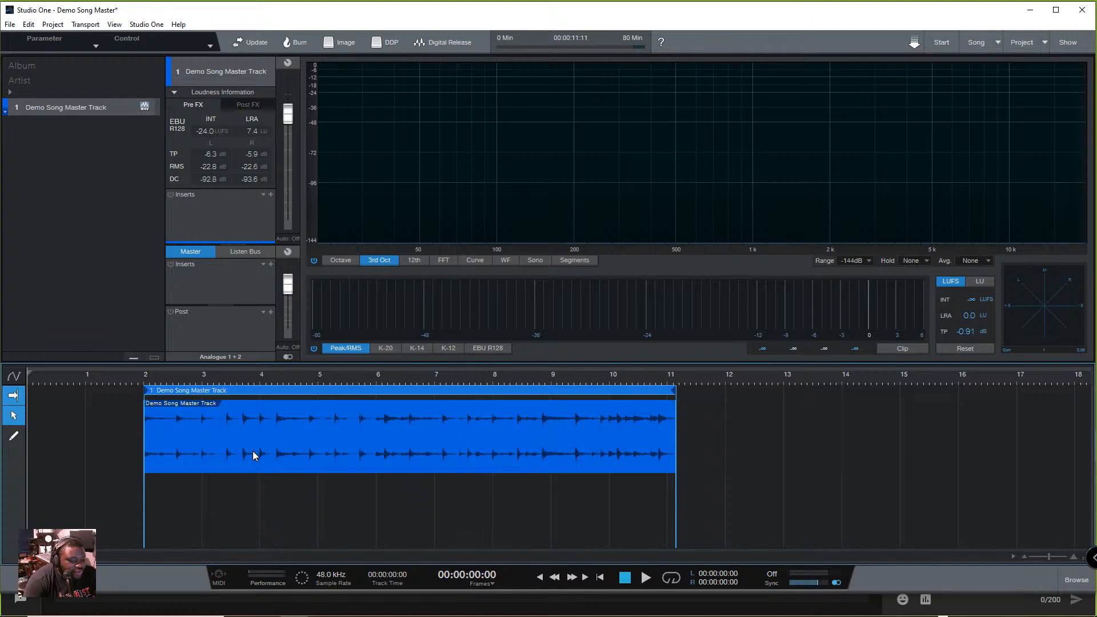
scroll(279, 471, right, 2)
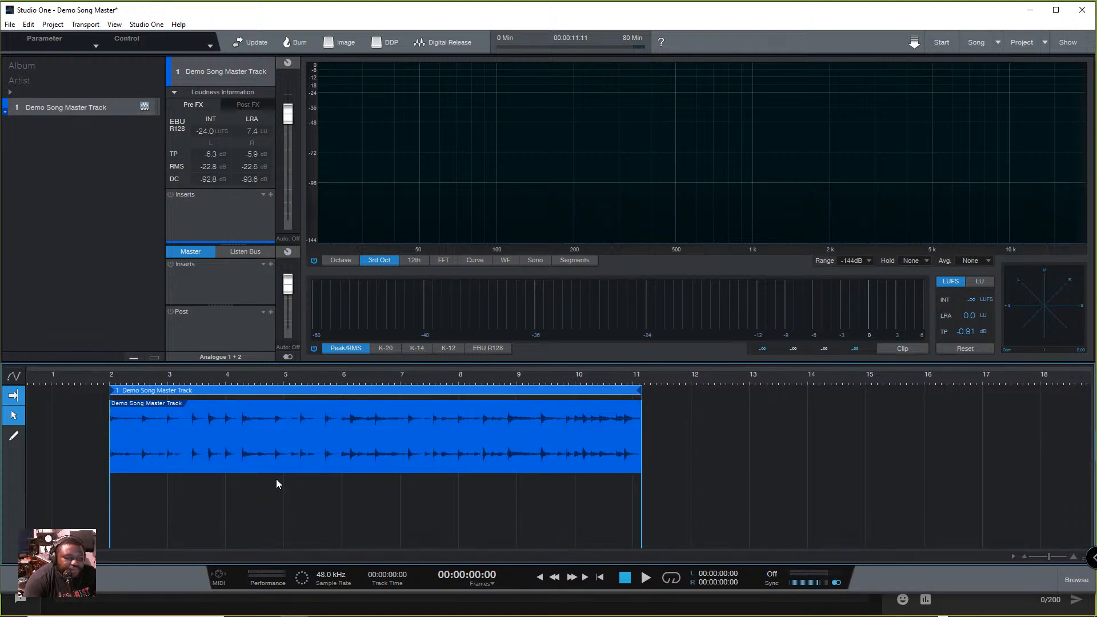
scroll(276, 482, right, 15)
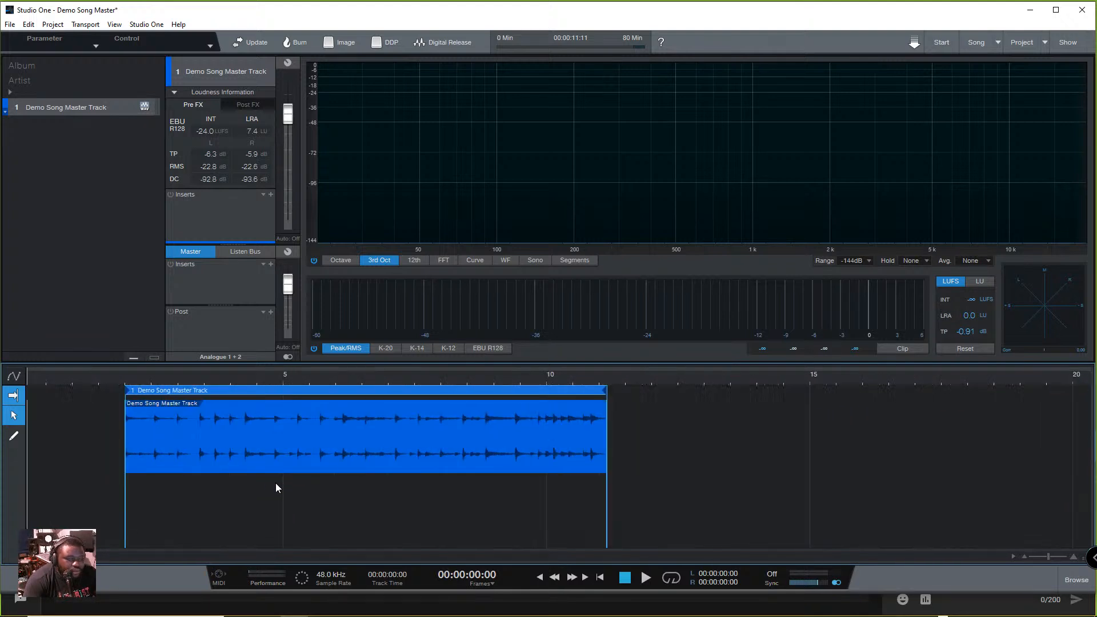
scroll(274, 485, down, 8)
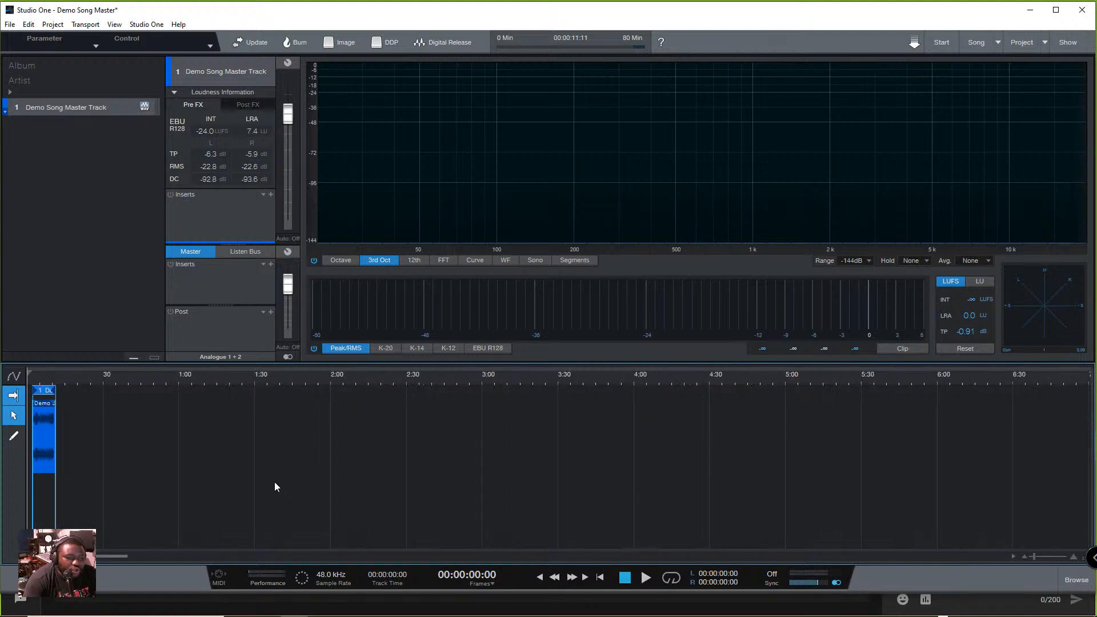
scroll(275, 485, up, 5)
scroll(272, 487, down, 10)
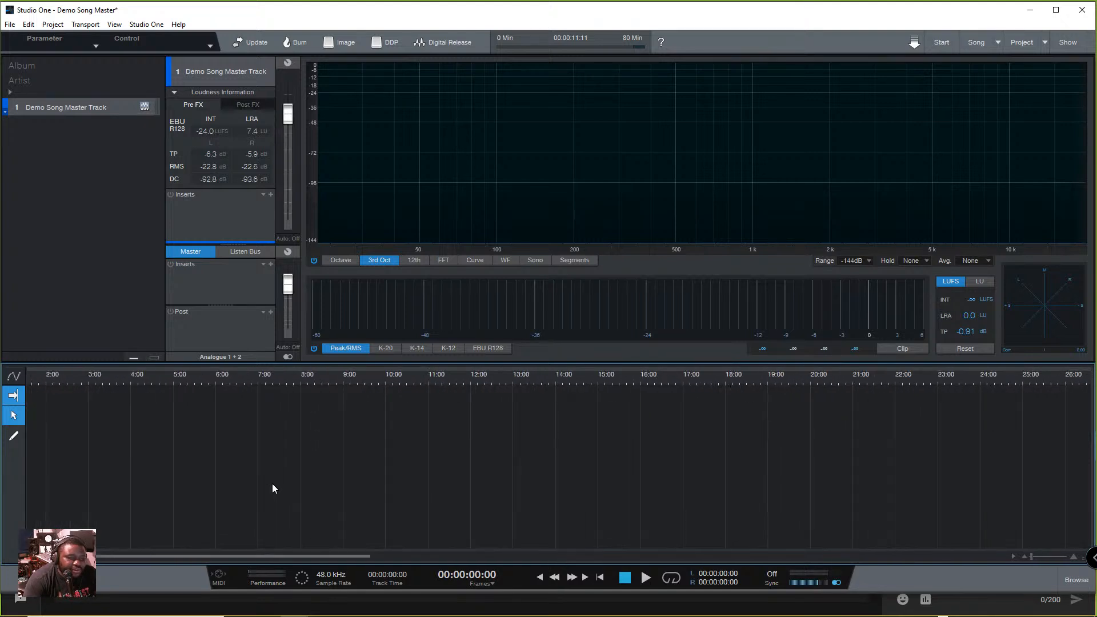
scroll(272, 483, up, 5)
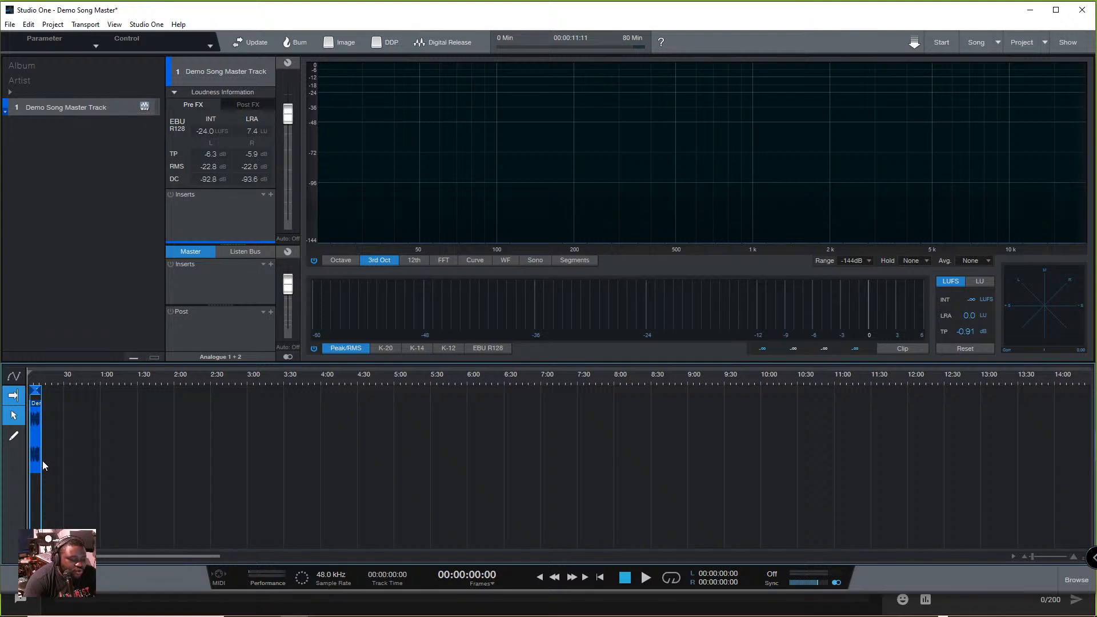
scroll(33, 433, up, 15)
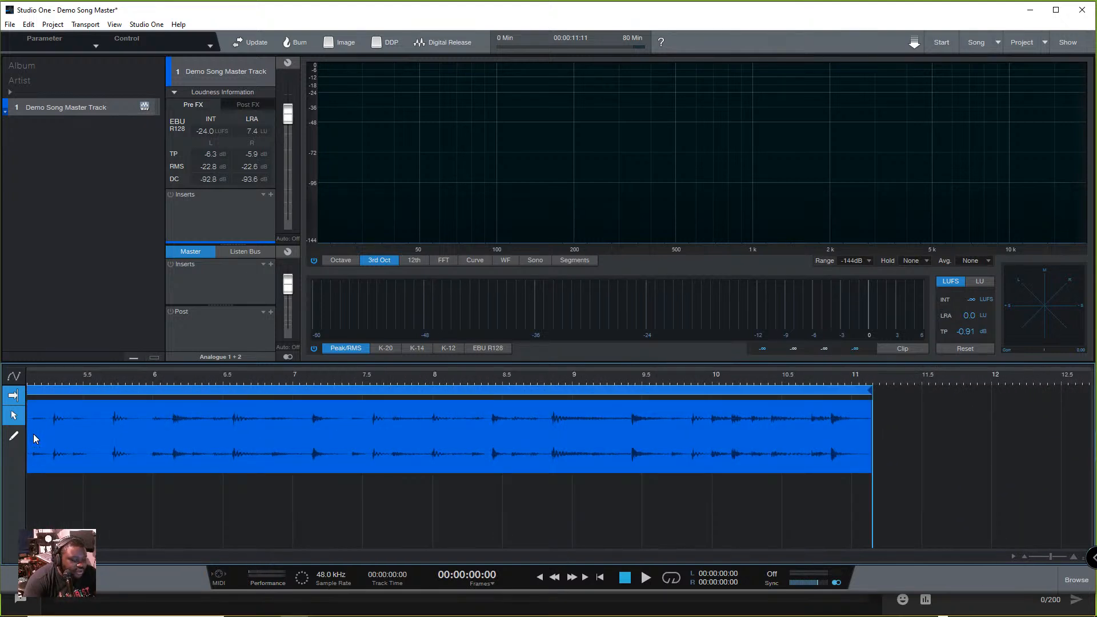
- Examine where the Demo Song Master Track starts and ends against the timeline ruler, from wide overview to close-up
scroll(33, 439, up, 5)
scroll(33, 436, down, 10)
scroll(33, 436, up, 4)
scroll(33, 436, down, 8)
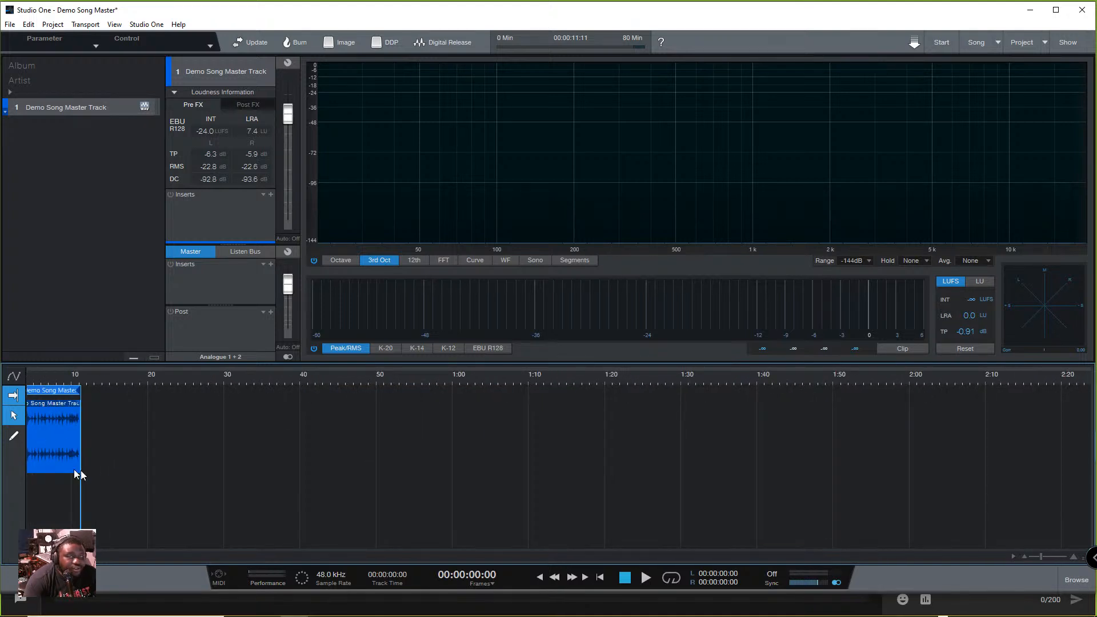
scroll(53, 465, up, 4)
scroll(53, 466, down, 5)
scroll(53, 464, up, 4)
scroll(53, 464, down, 7)
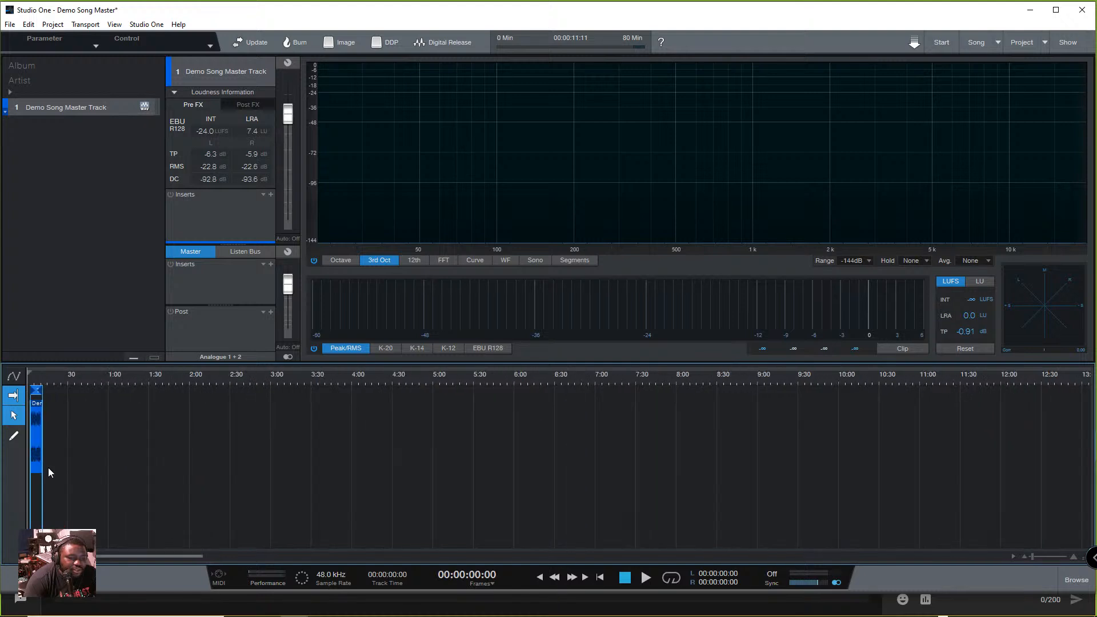
scroll(47, 467, up, 7)
scroll(56, 510, down, 10)
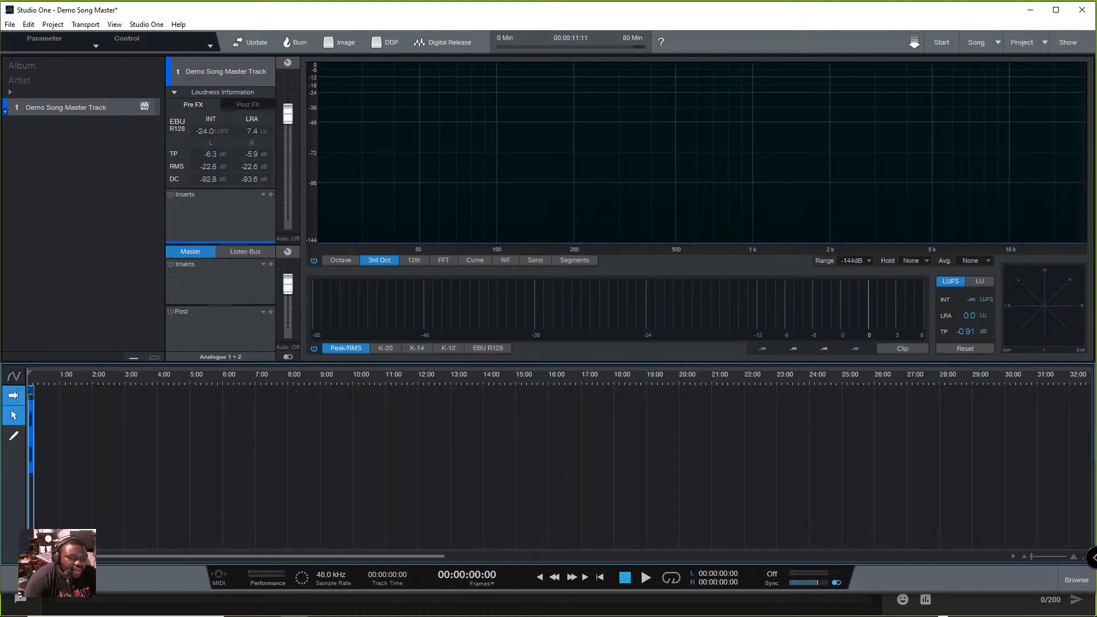
scroll(28, 461, up, 10)
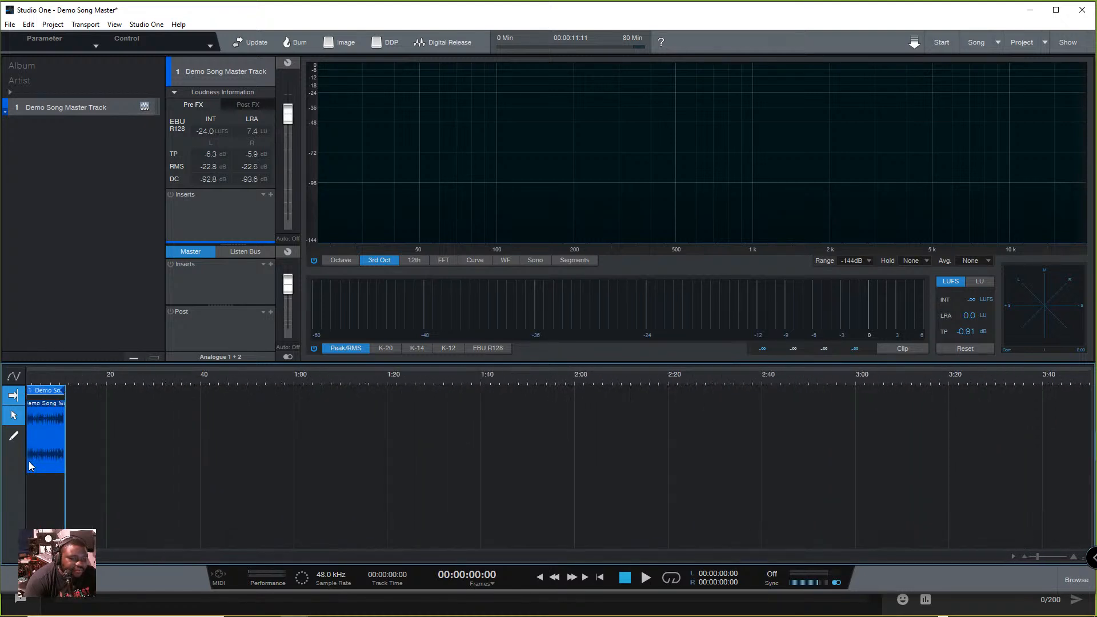
scroll(28, 461, right, 8)
scroll(29, 461, left, 10)
scroll(111, 497, up, 5)
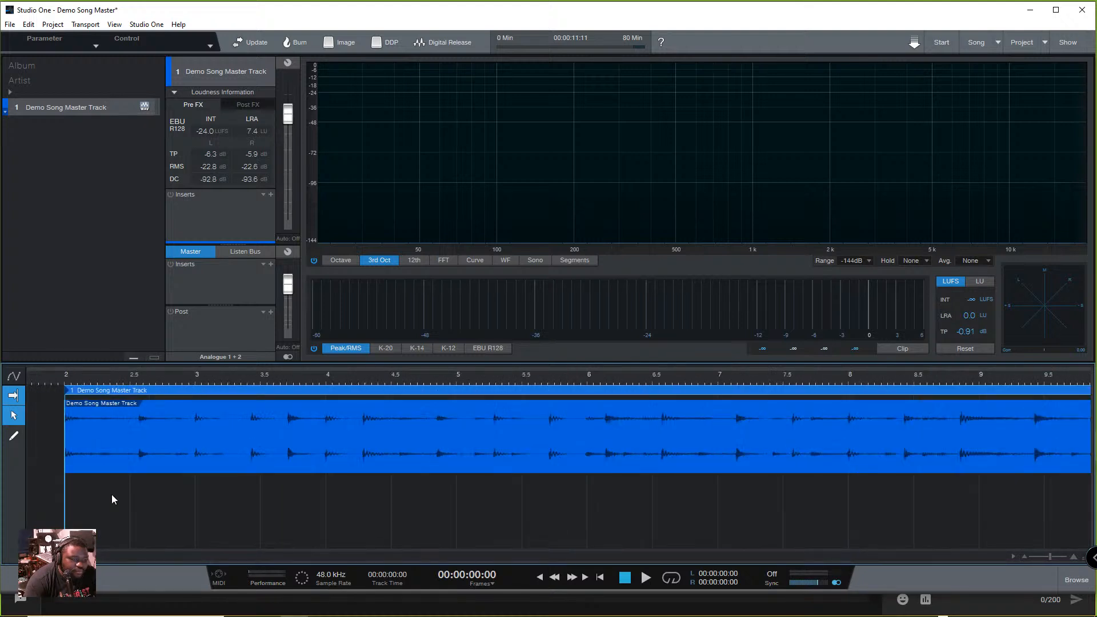
scroll(111, 497, down, 4)
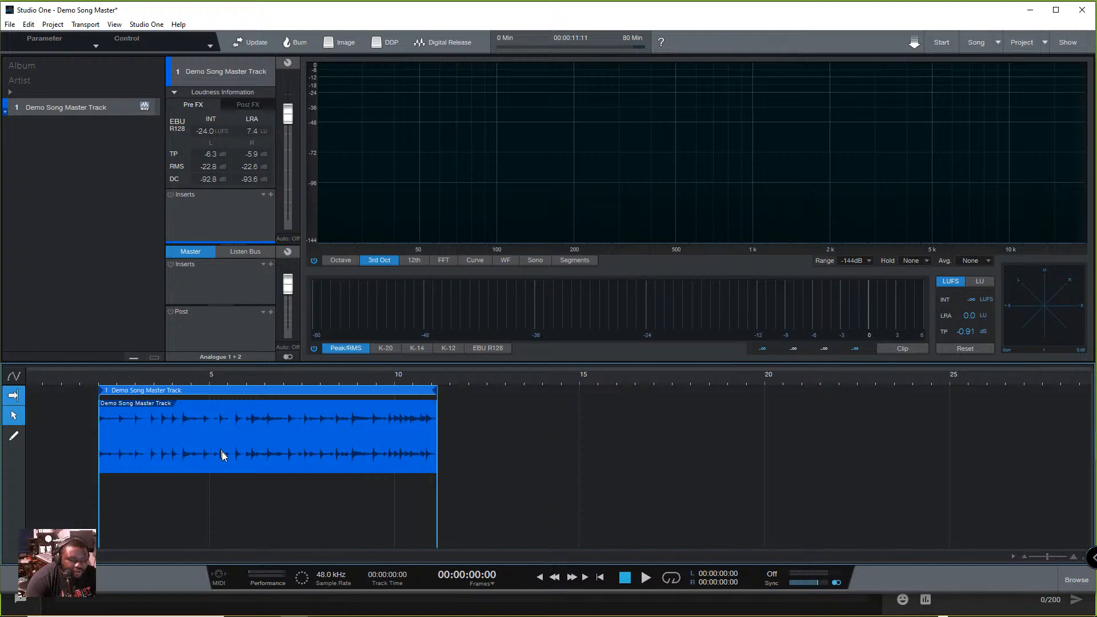
scroll(102, 399, up, 5)
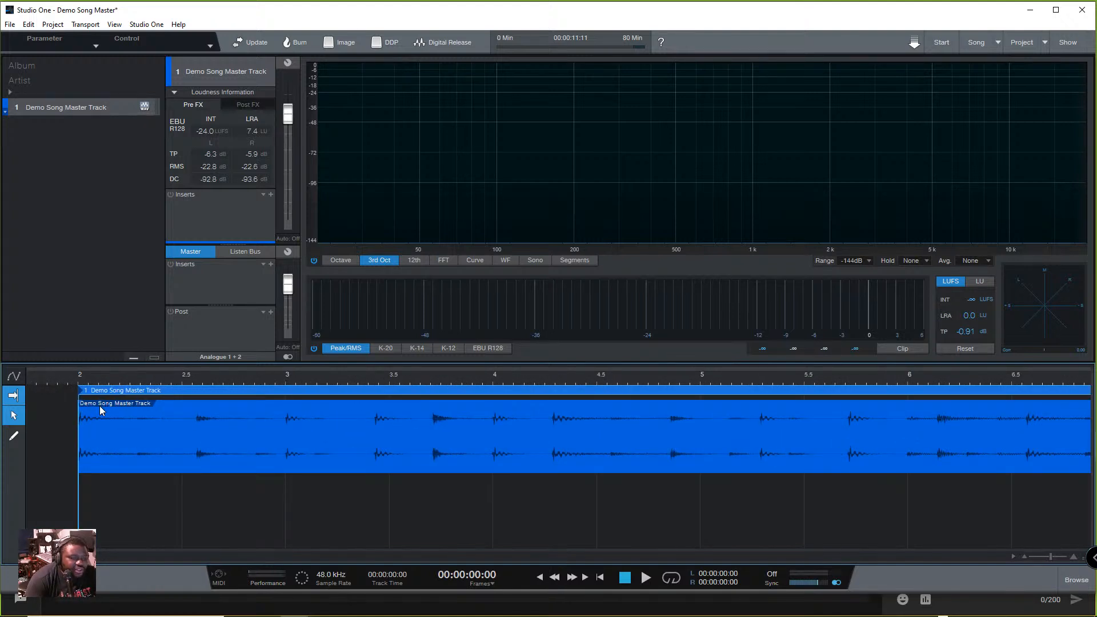
scroll(99, 405, up, 3)
scroll(99, 406, down, 10)
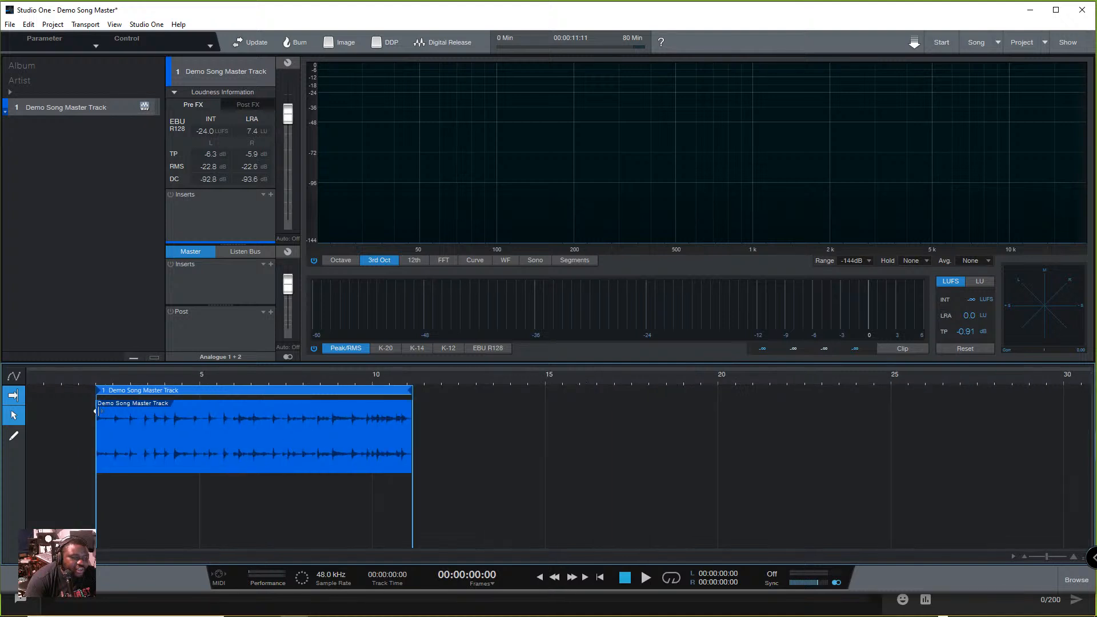
scroll(119, 425, up, 4)
scroll(118, 425, down, 3)
scroll(118, 426, up, 3)
scroll(115, 429, down, 3)
scroll(115, 429, up, 3)
scroll(115, 430, down, 3)
scroll(114, 433, up, 4)
scroll(111, 432, down, 3)
scroll(111, 433, up, 2)
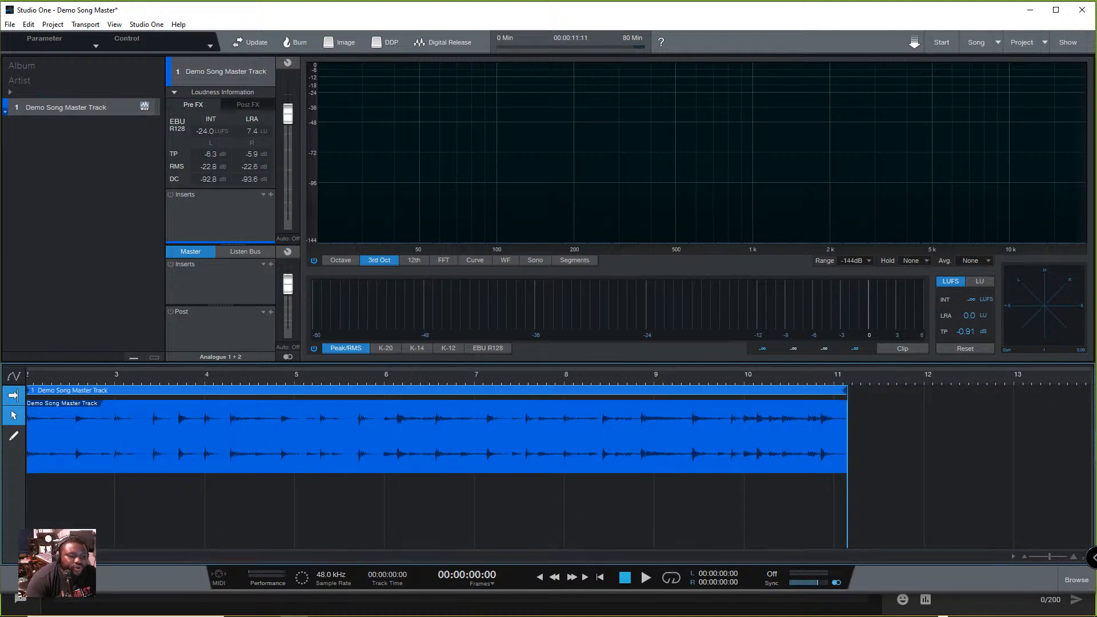
- Set the loop range across the whole track, from 00:00:01:73 to 00:00:11:11, and turn looping on
drag(222, 556, 154, 555)
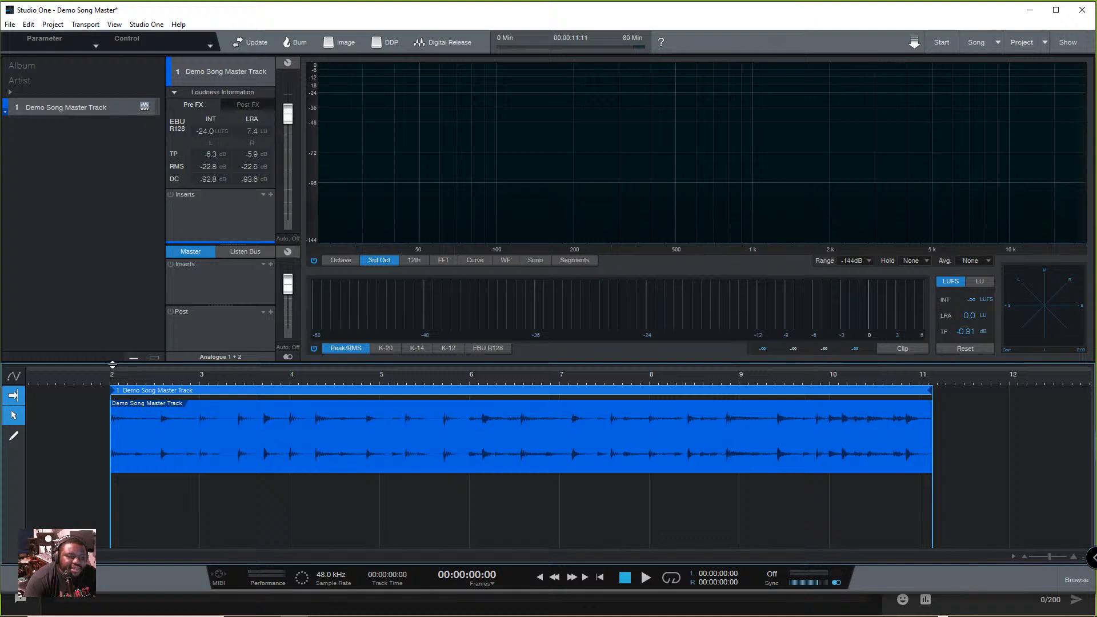
drag(114, 369, 938, 457)
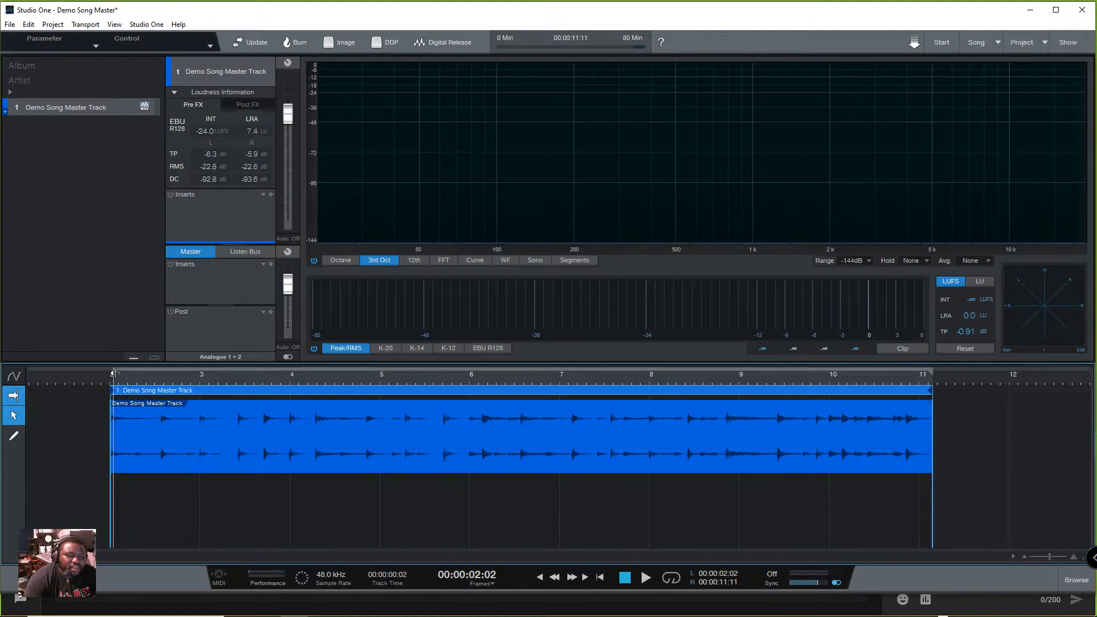
drag(107, 374, 108, 374)
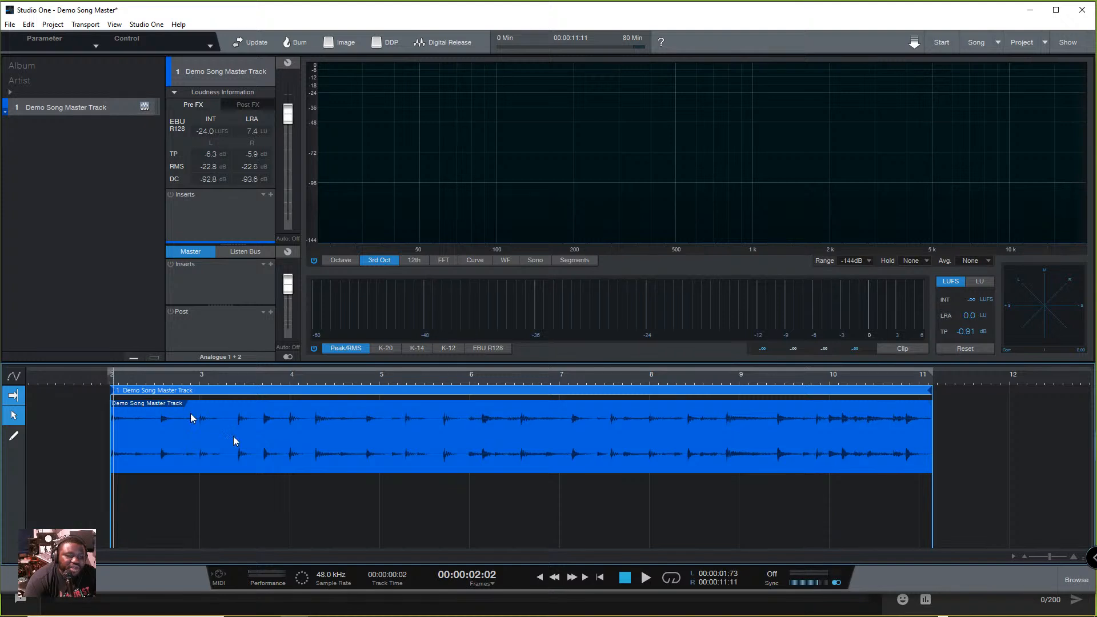
click(674, 579)
click(675, 579)
click(674, 579)
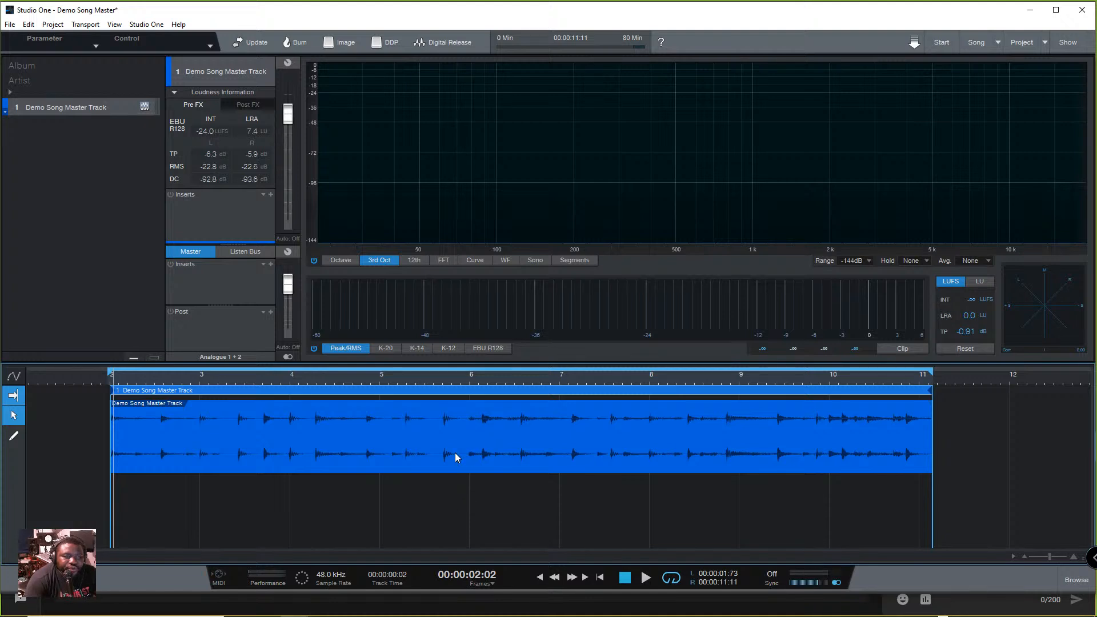
- Play the looped track in short passes and check the spectrum, Peak/RMS and LUFS meters
key(space)
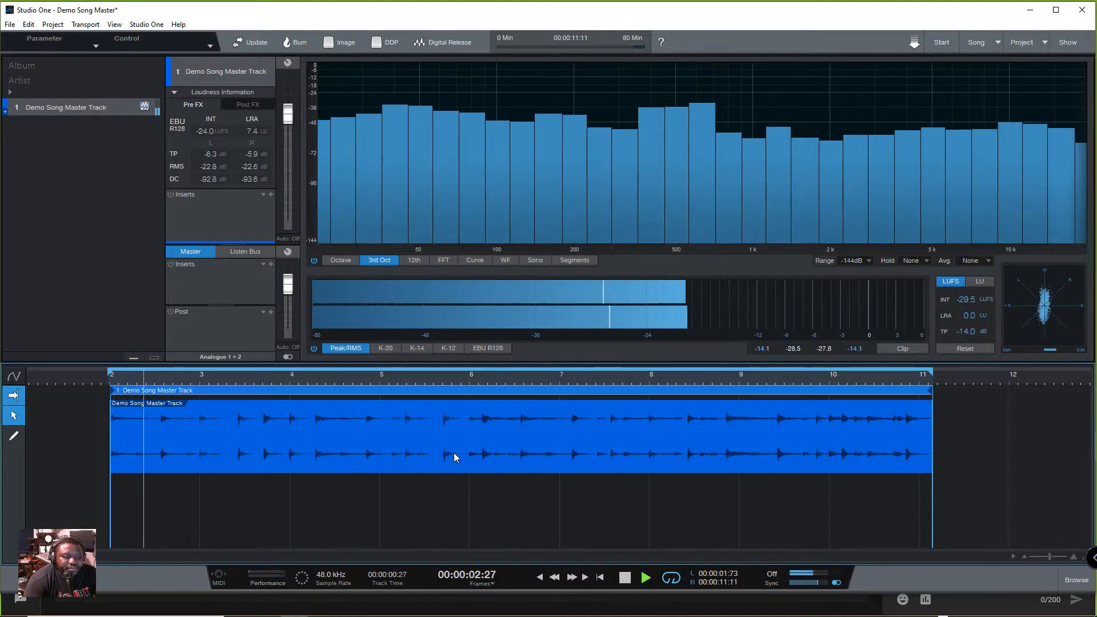
click(110, 374)
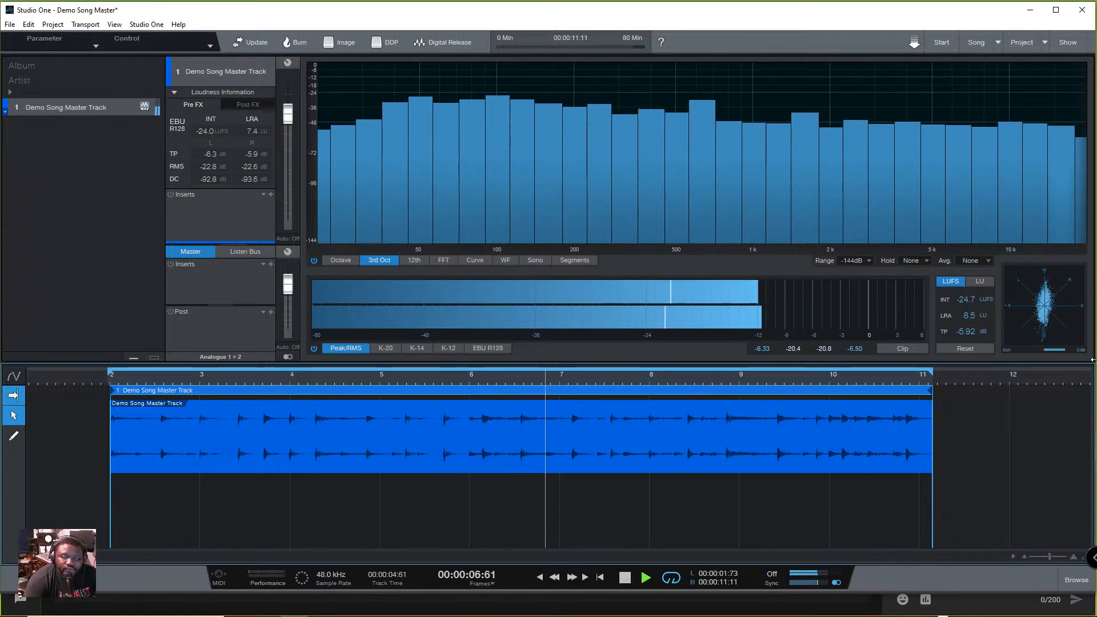
key(space)
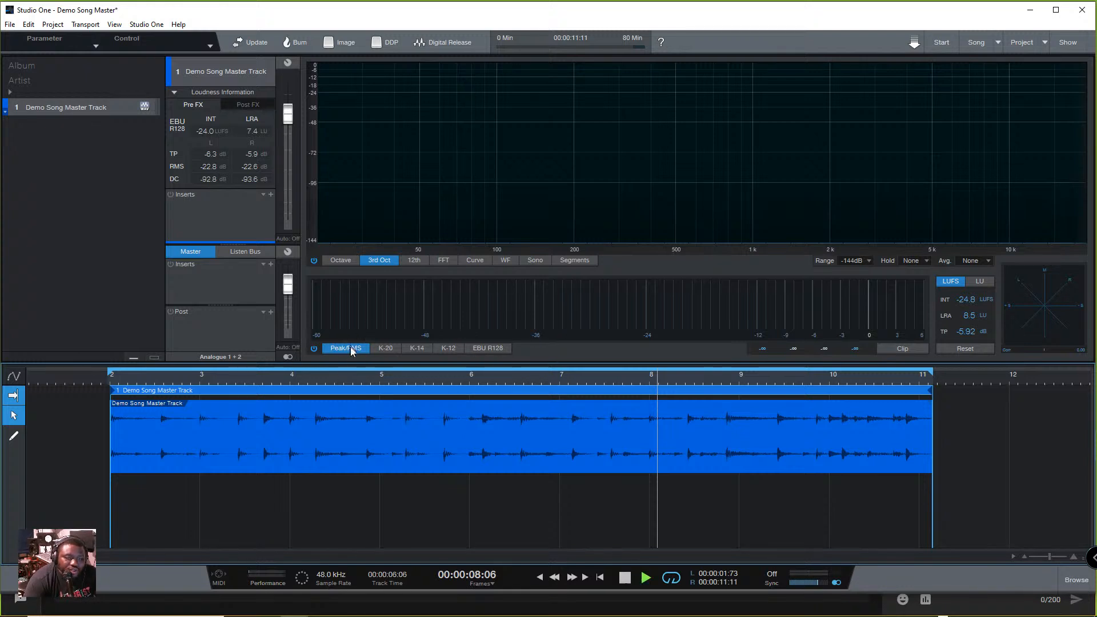
key(space)
key(space)
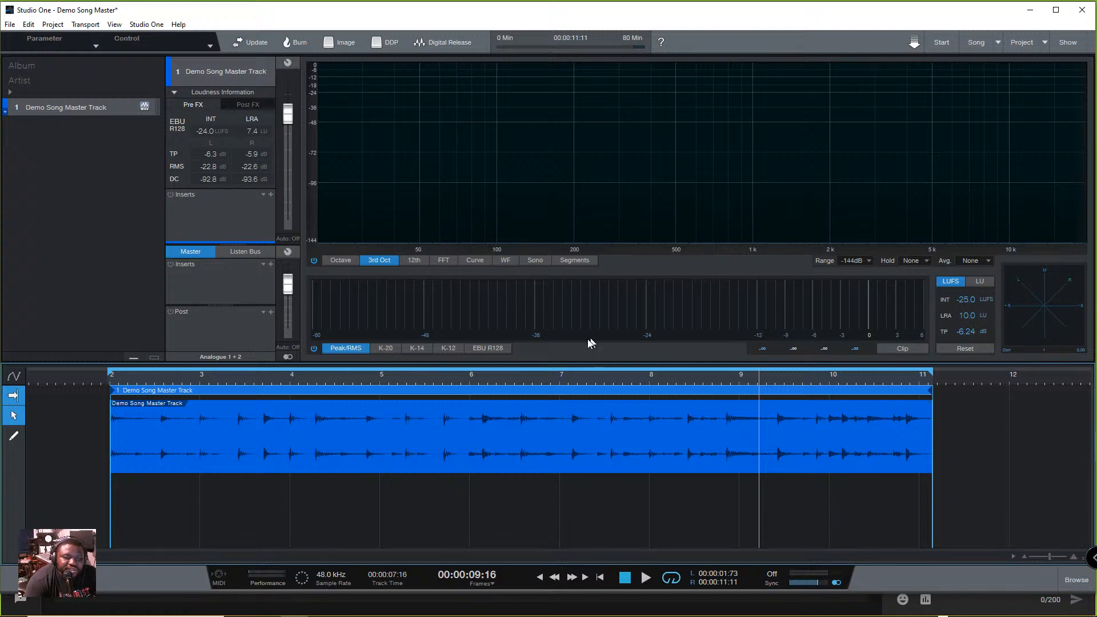
- Compare the K-20, K-14, K-12 and EBU R128 level meter modes and set the meter to K-14
click(384, 349)
click(419, 349)
click(453, 349)
click(489, 350)
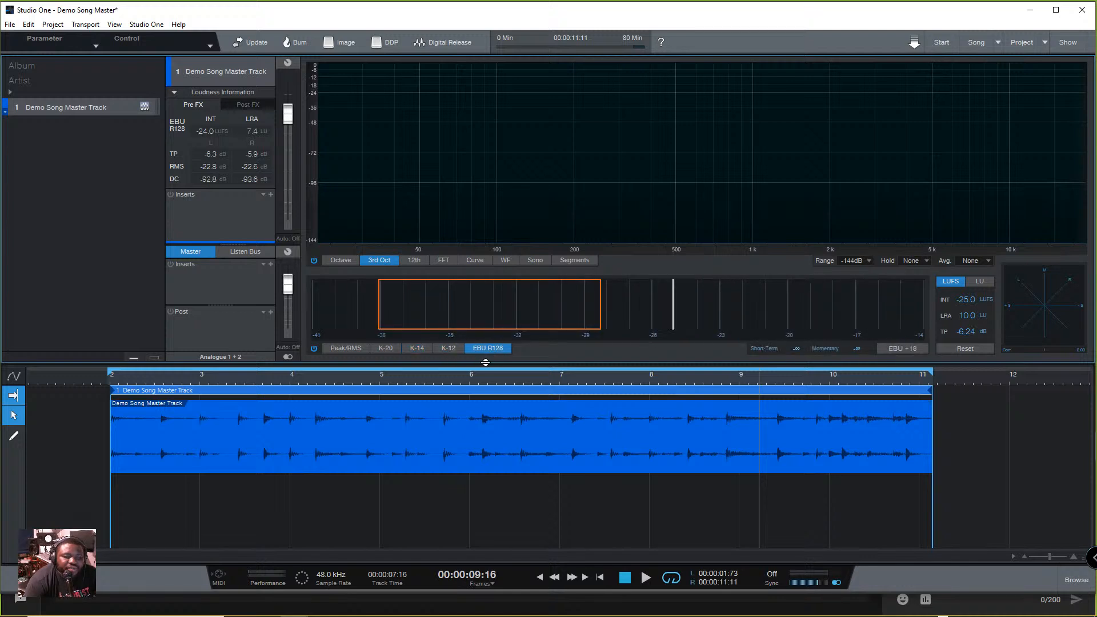
click(424, 348)
click(389, 350)
click(410, 351)
click(447, 349)
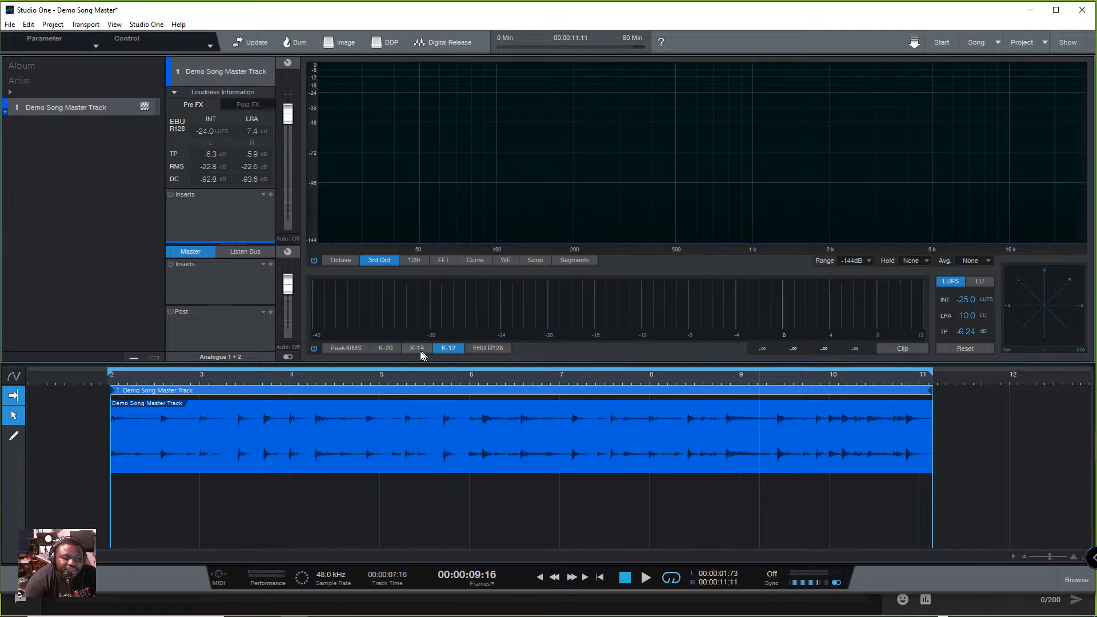
click(415, 349)
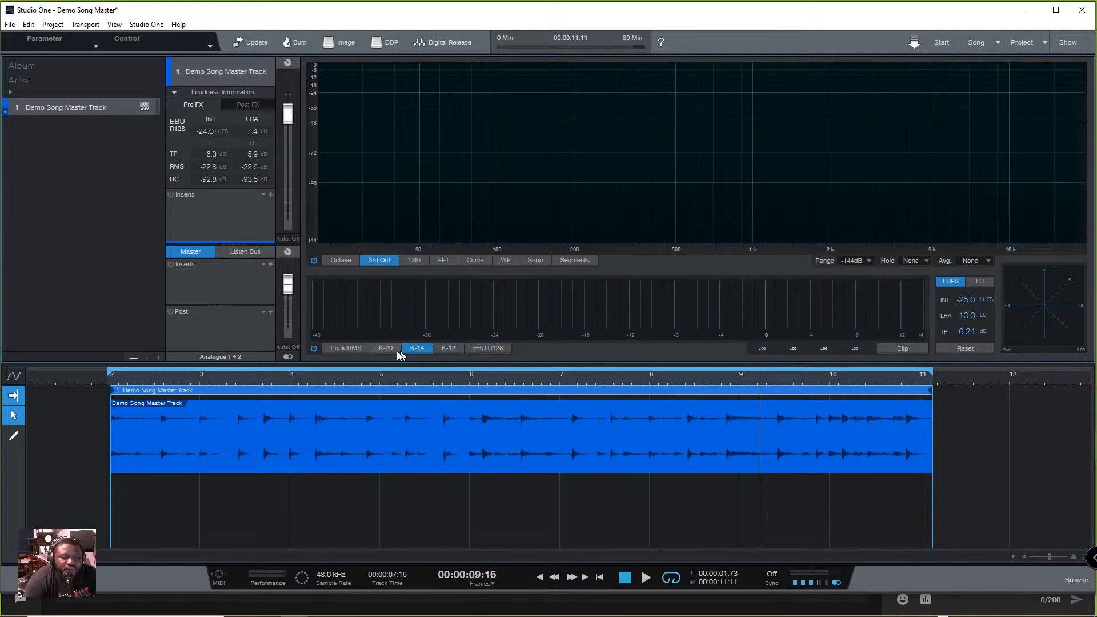
- Play the looped track again and check its levels on the K-14 meter and its LUFS loudness
key(space)
key(space)
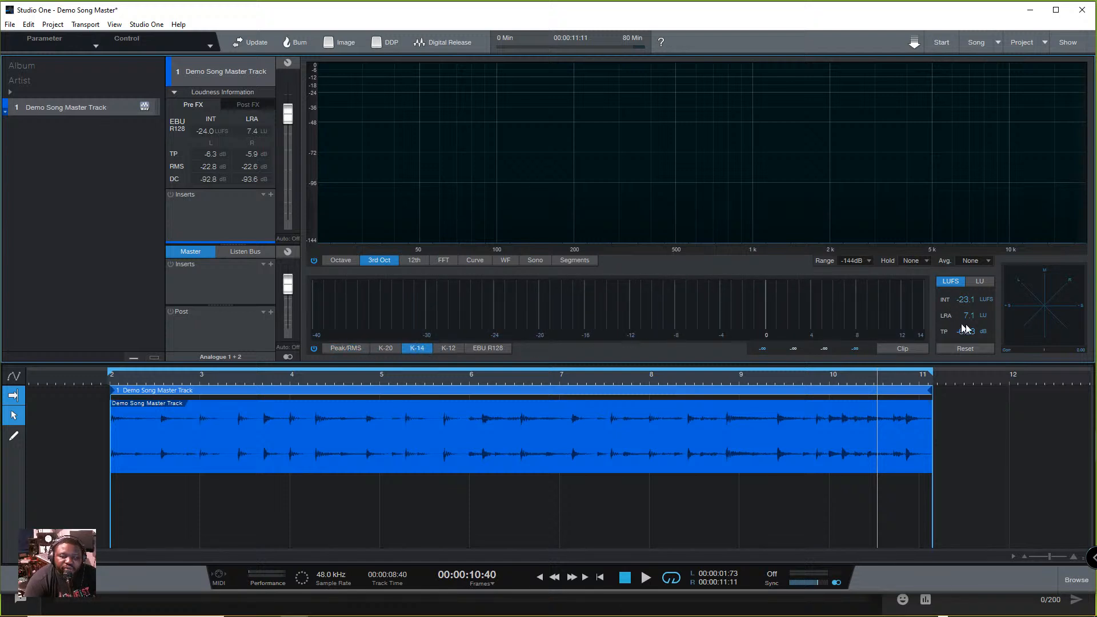
key(space)
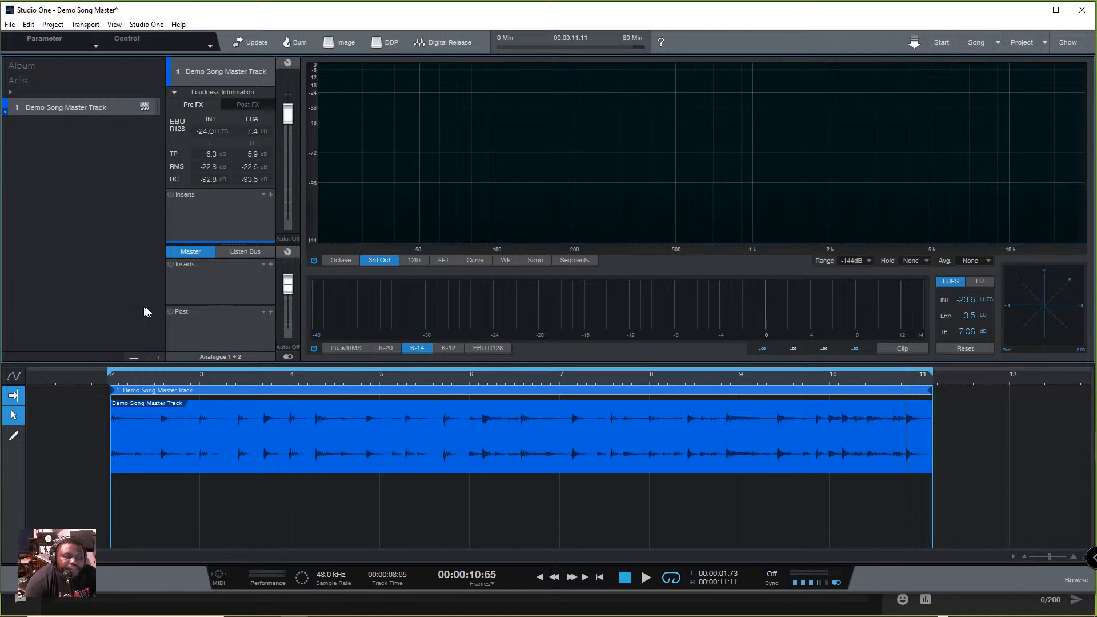
click(270, 264)
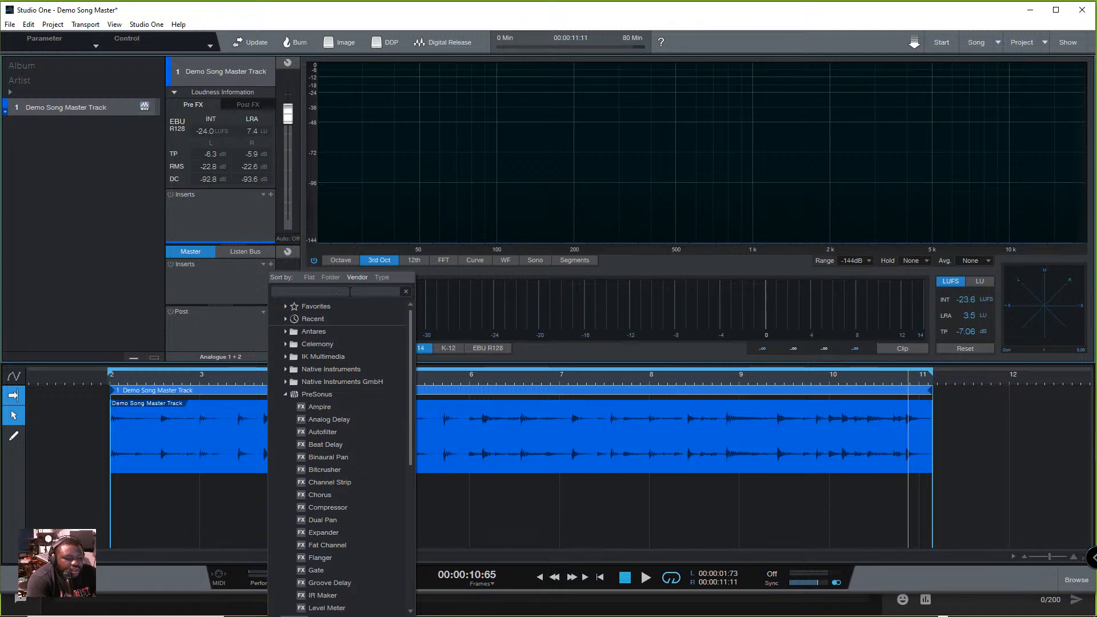
text(Meter)
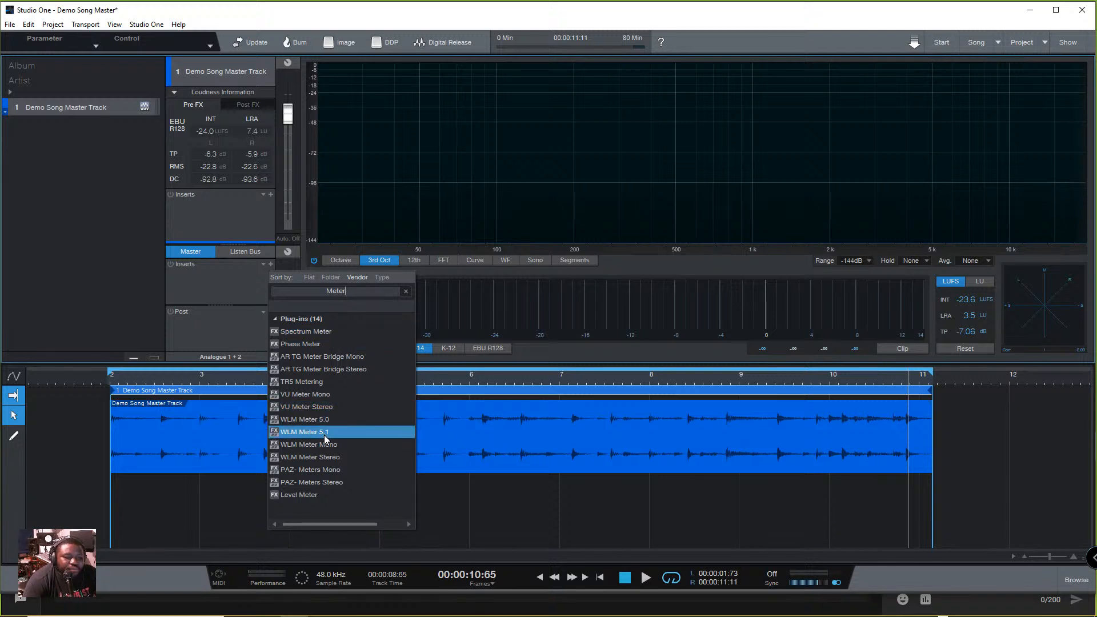
click(316, 495)
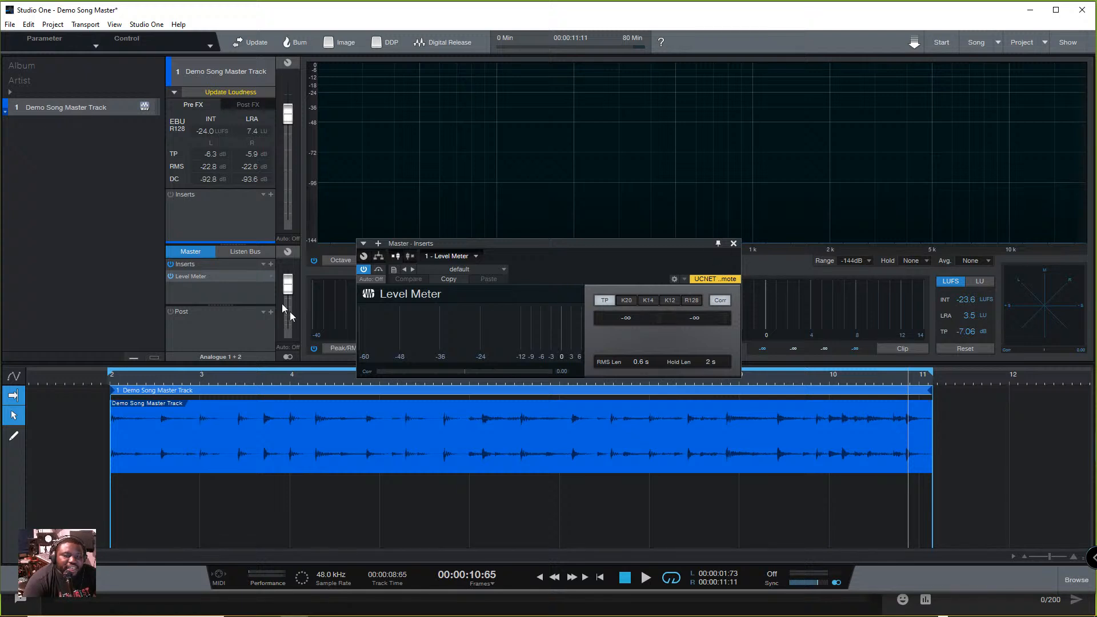
click(735, 244)
click(270, 276)
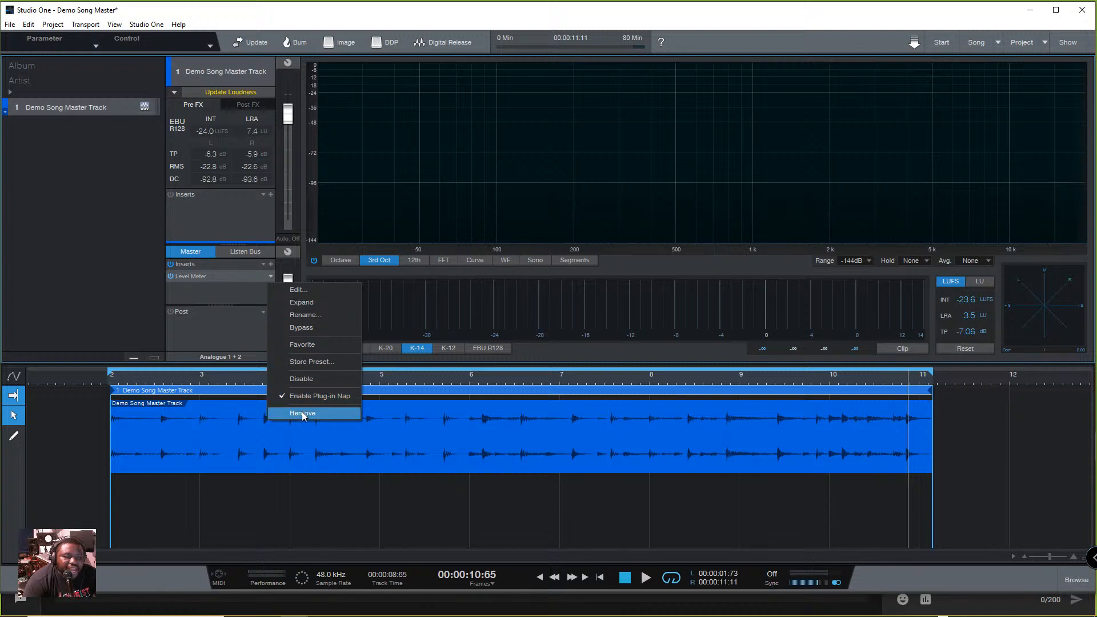
click(302, 412)
- Search the plug-ins for "Meter", add WLM Meter 5.1 to the master inserts and reposition its window
click(272, 265)
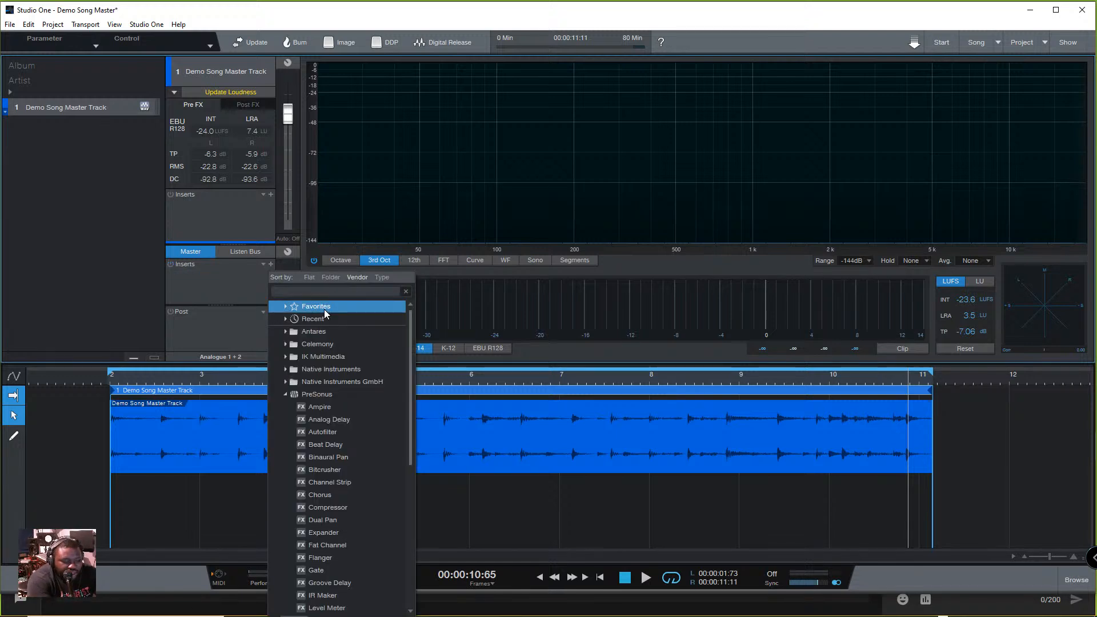
text(Meter)
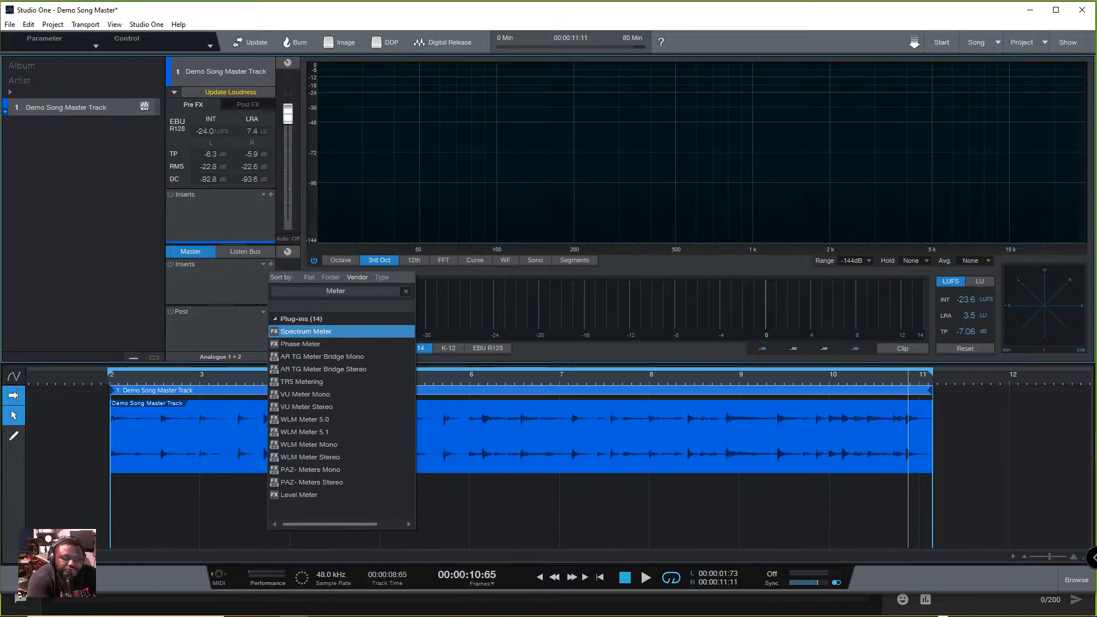
click(328, 420)
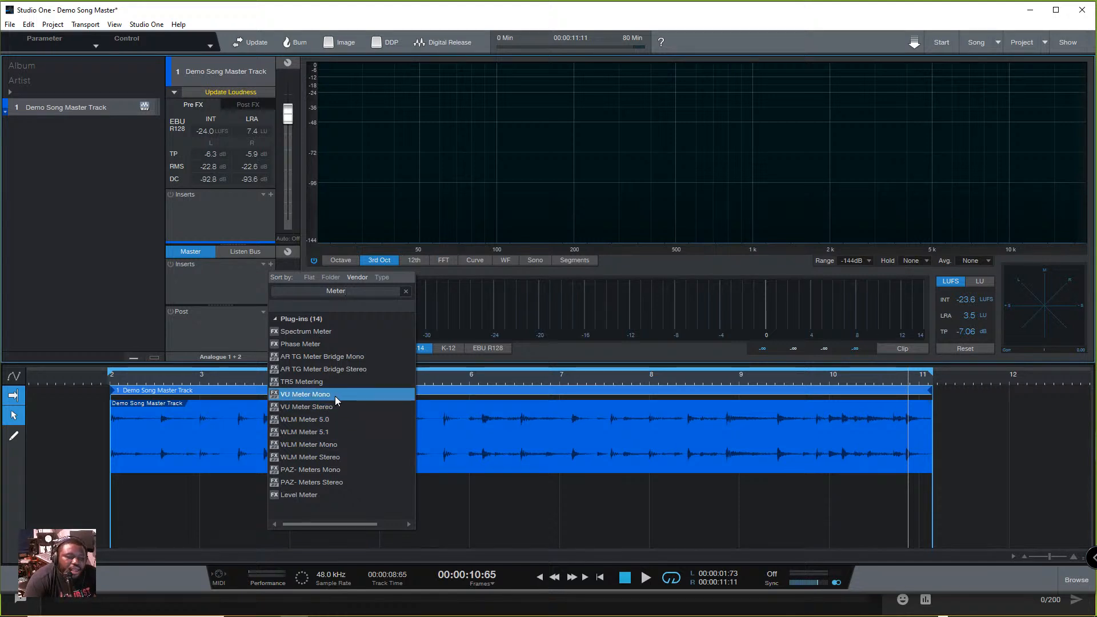
click(345, 433)
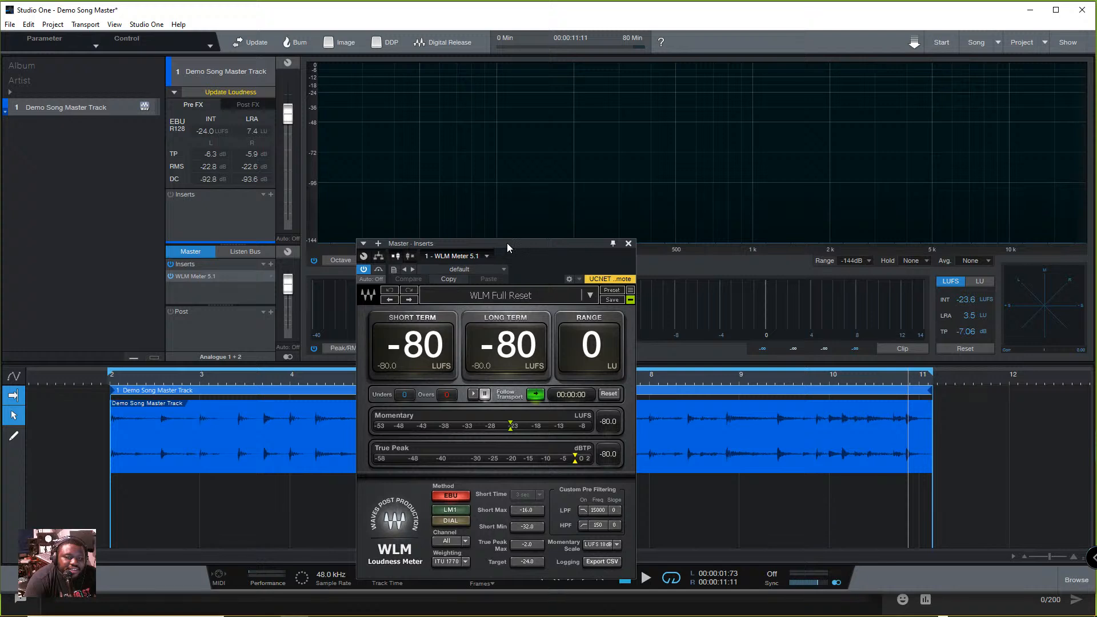
drag(506, 242, 372, 130)
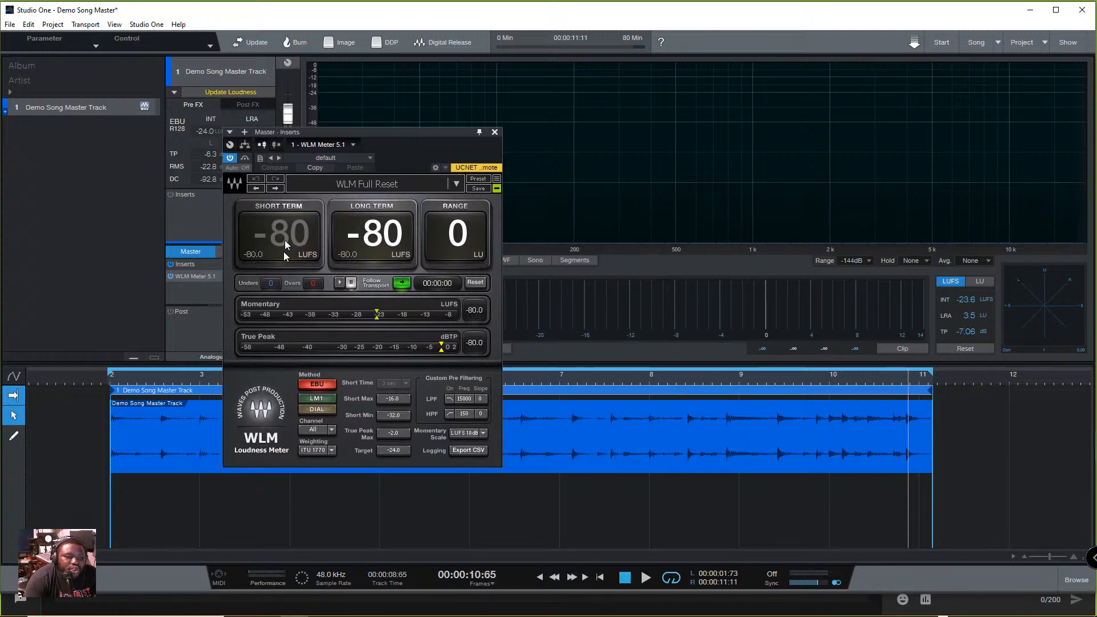
- Play the track to measure its short-term and long-term loudness with the WLM Meter, and collapse the track's Loudness Information
key(space)
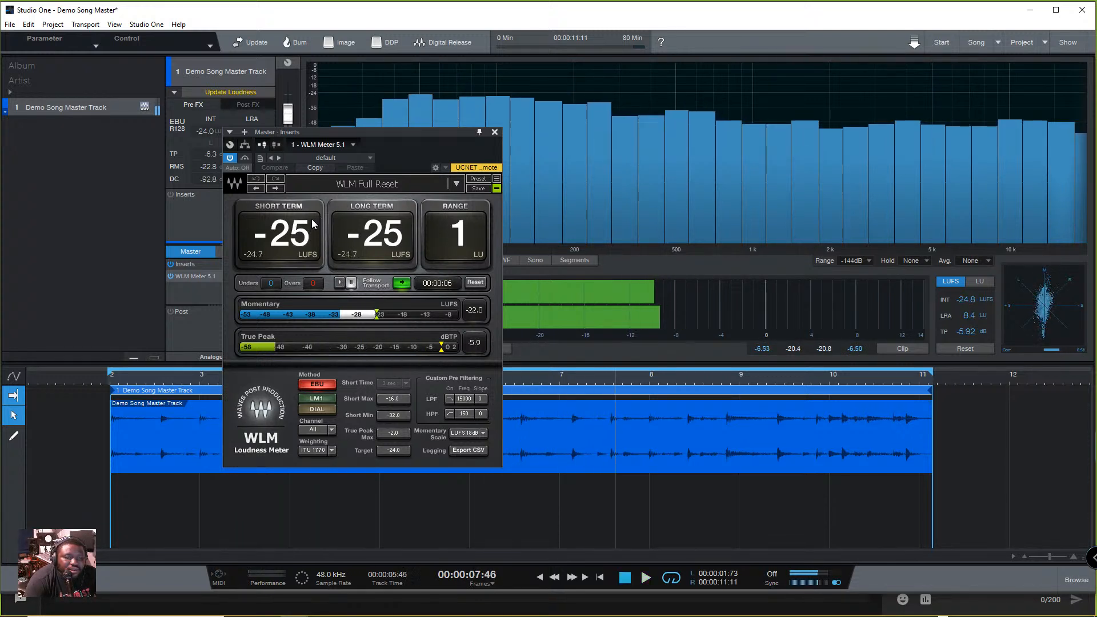
key(space)
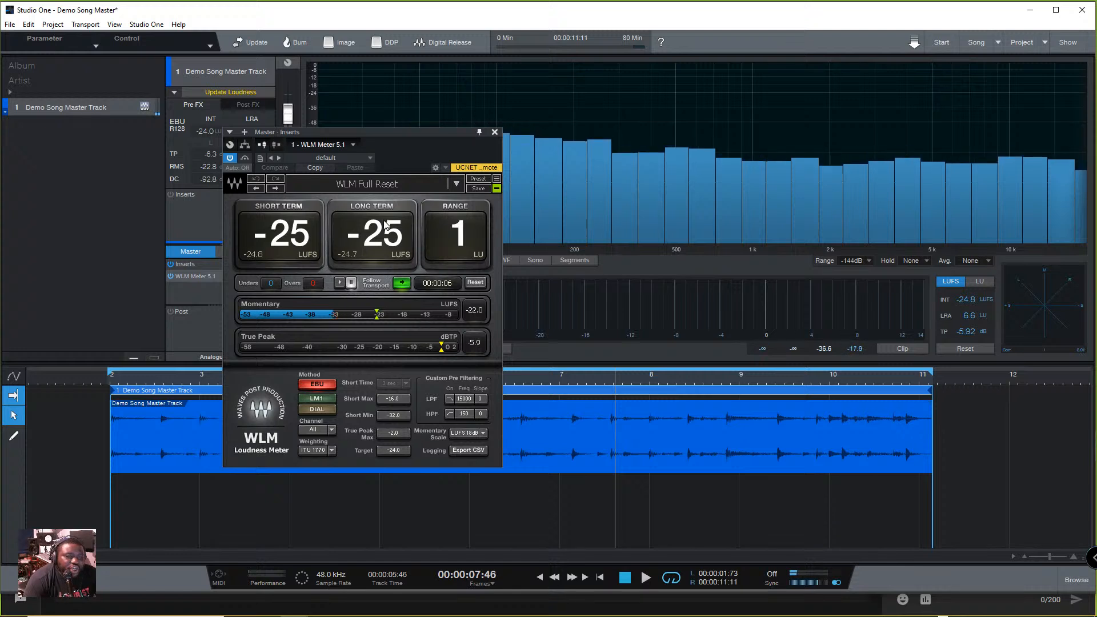
drag(381, 130, 544, 238)
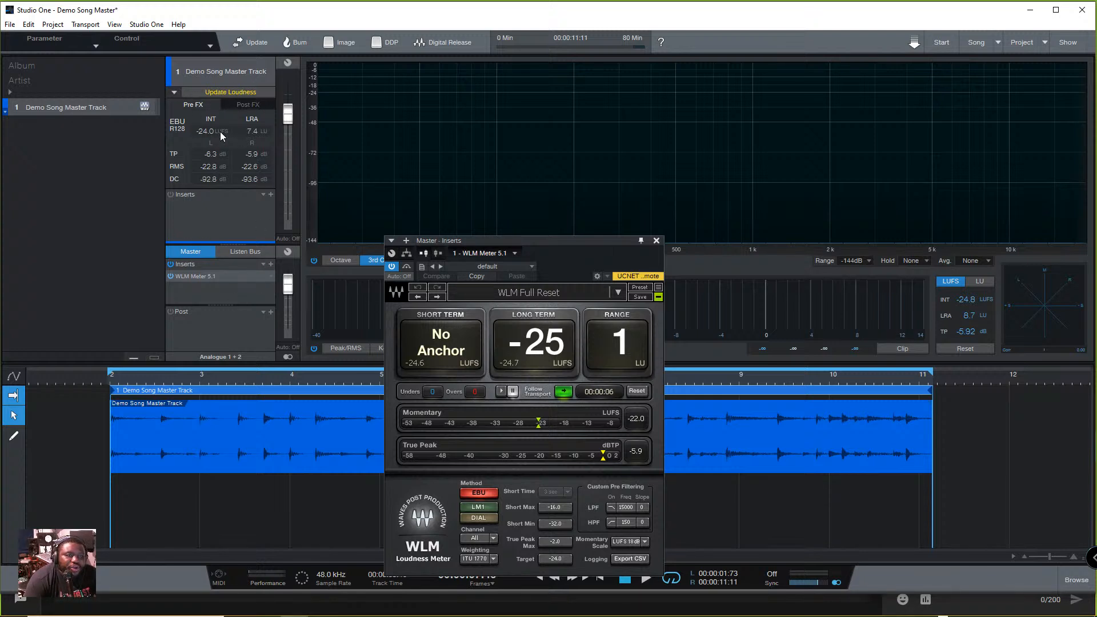
click(175, 92)
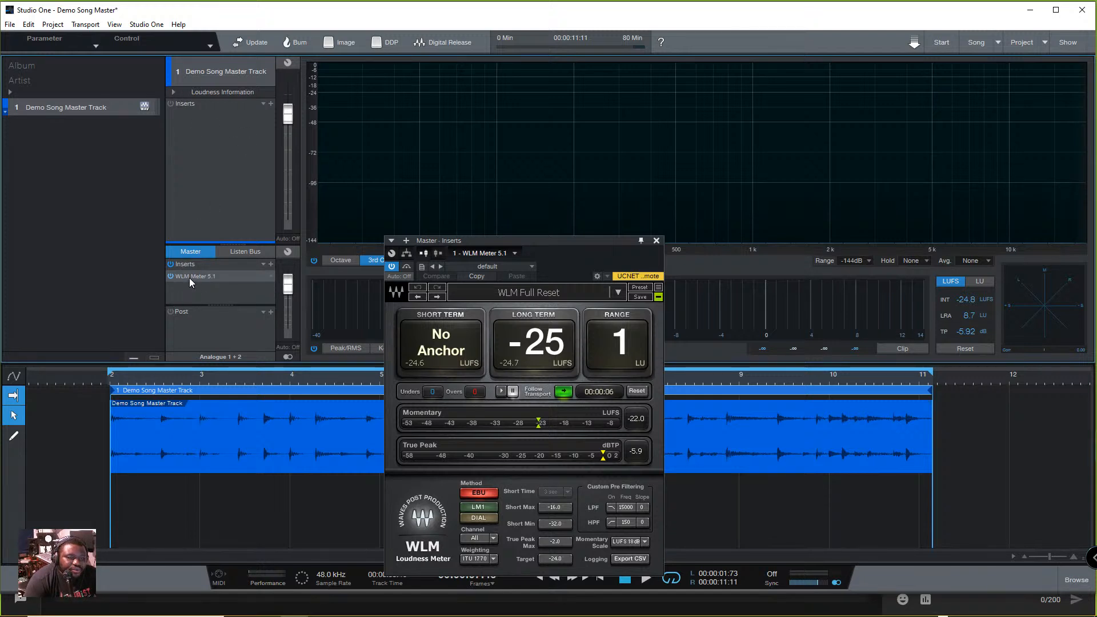
- Move WLM Meter 5.1 from the master inserts to the post-fader section, remove the original insert, and enlarge the Master section
drag(196, 276, 197, 322)
right_click(272, 276)
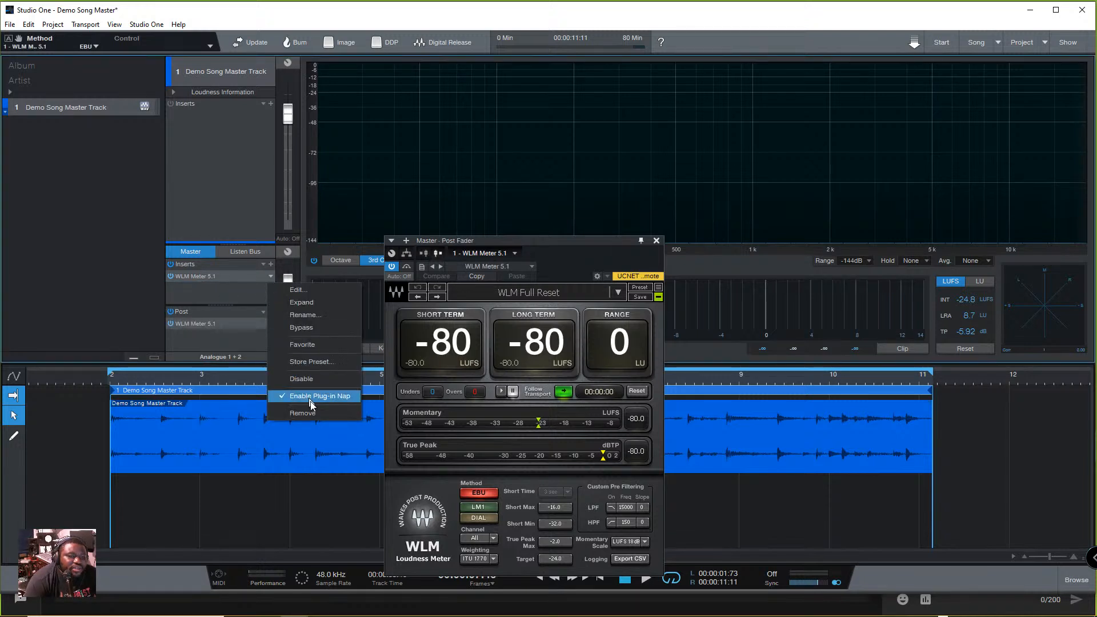
click(311, 410)
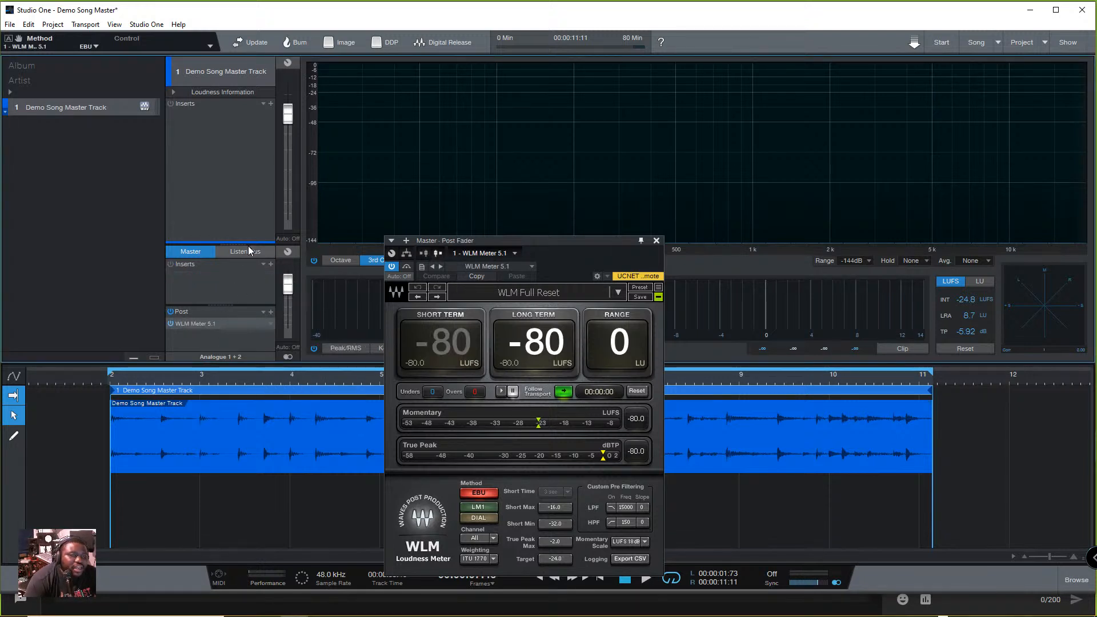
drag(242, 242, 234, 180)
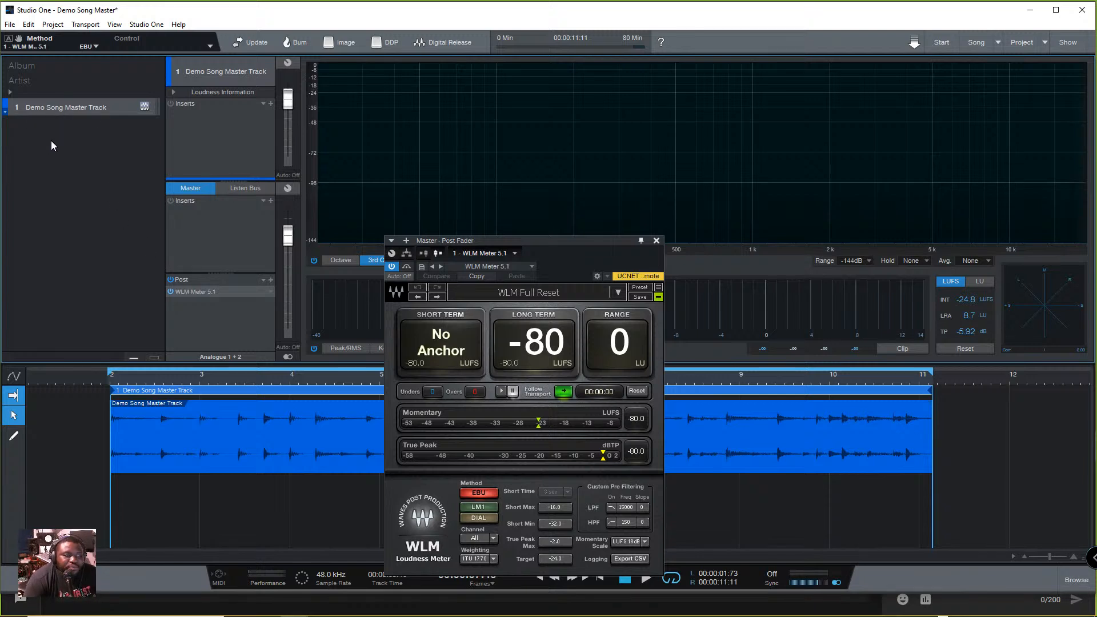
- Duplicate the Demo Song Master Track to make four tracks, and load the Bari Right instrument FX chain on track 1
drag(53, 109, 55, 201)
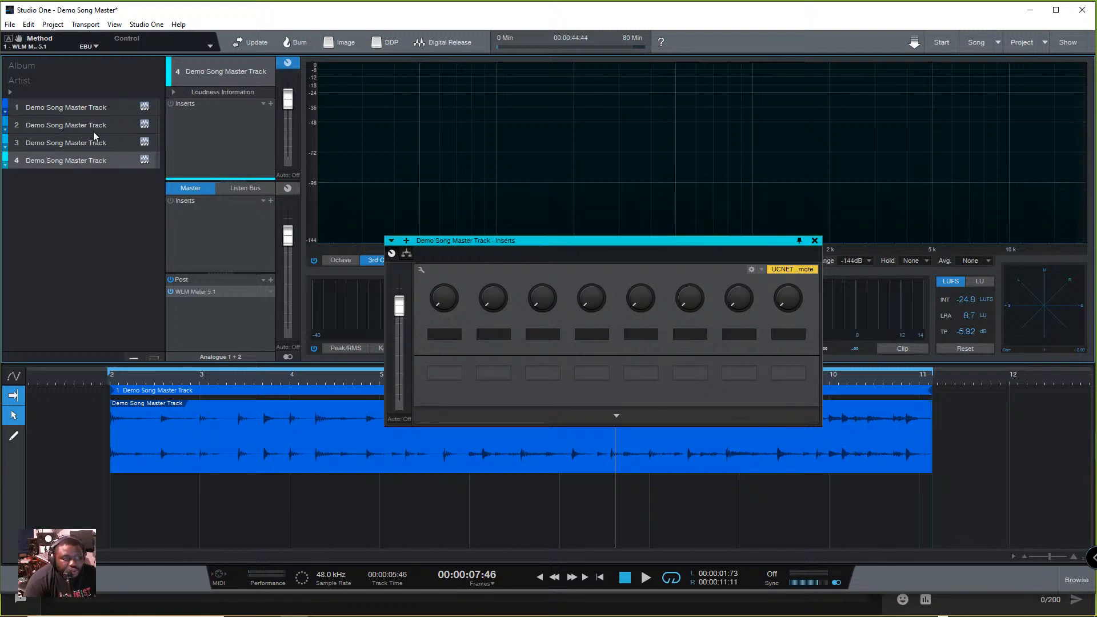
click(98, 109)
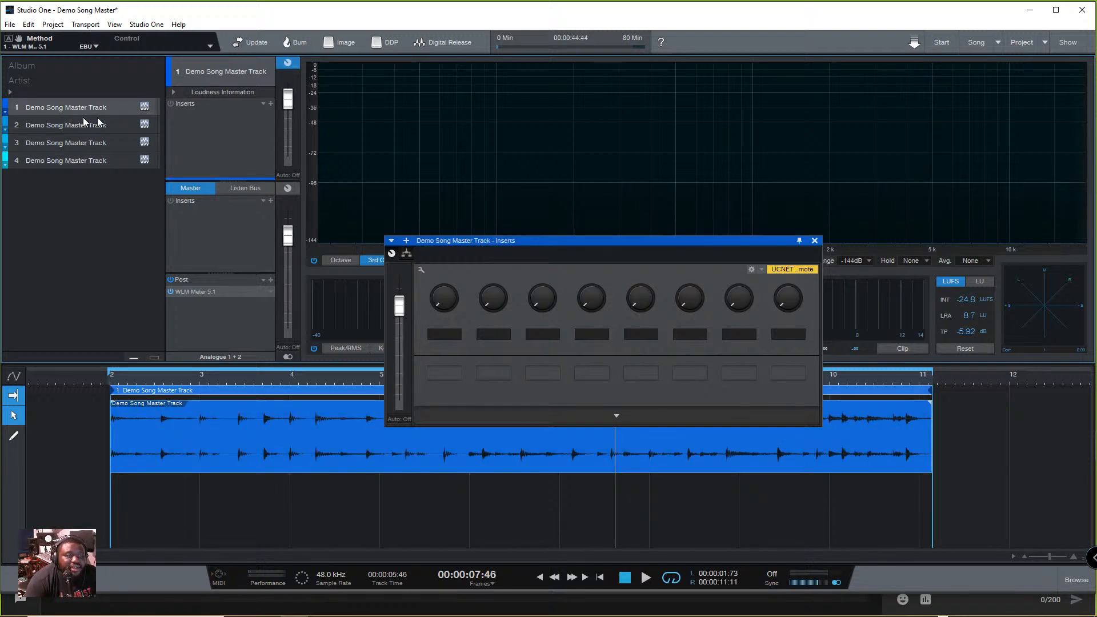
click(264, 103)
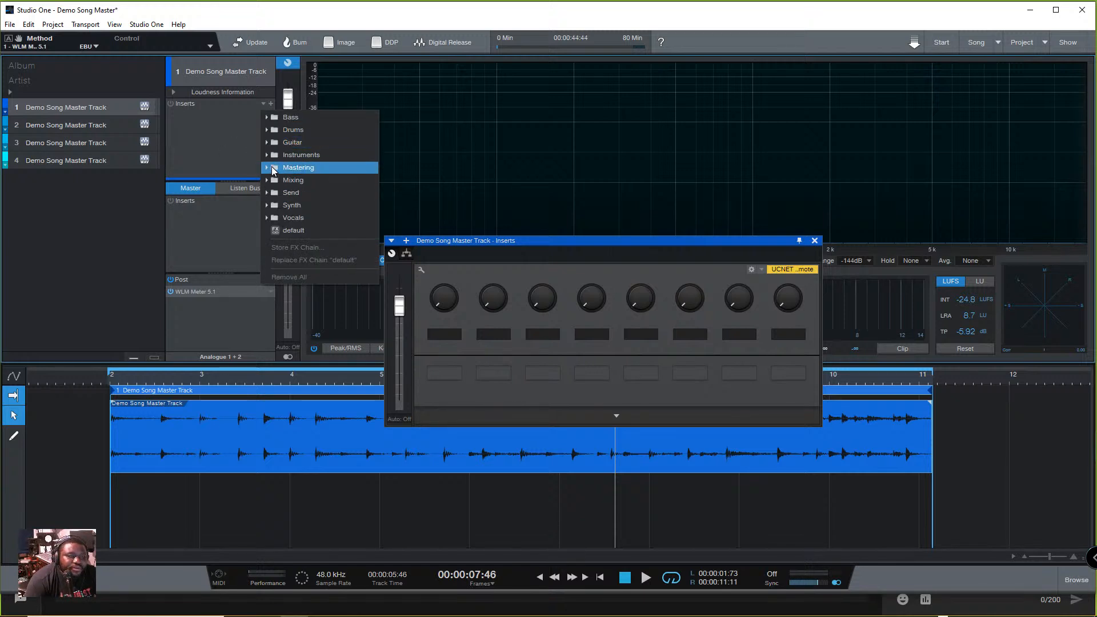
click(266, 156)
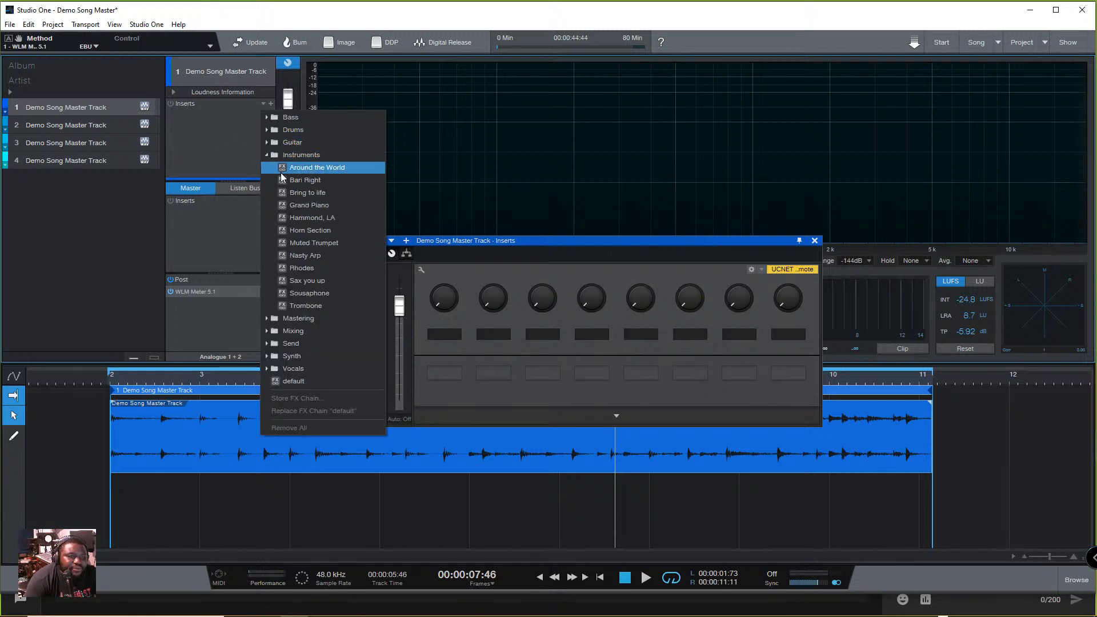
click(280, 179)
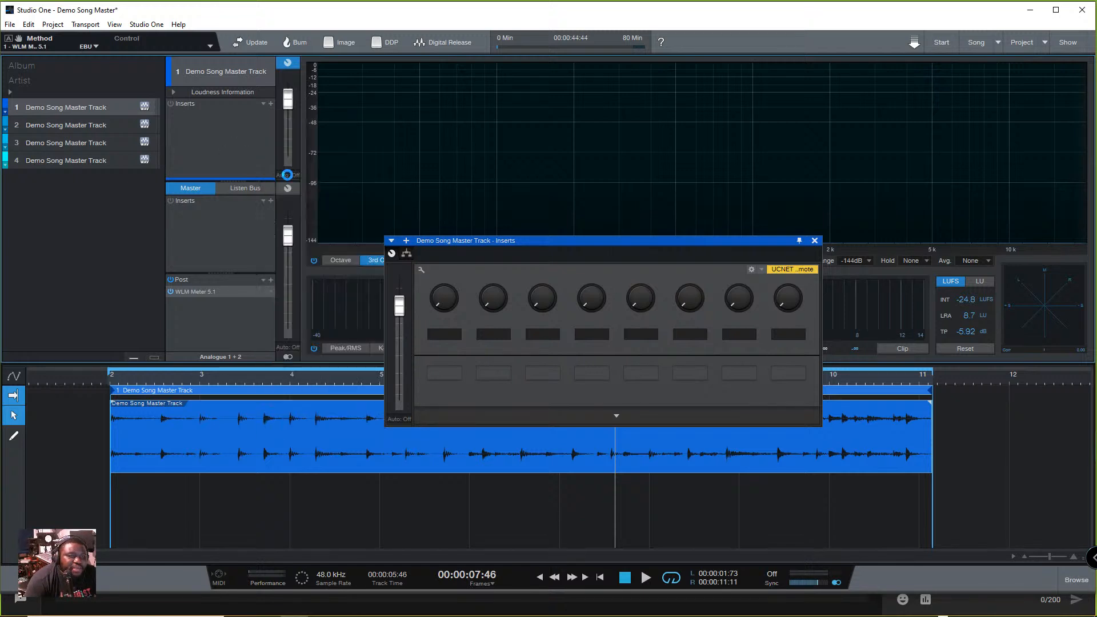
- Compare the inserts of tracks 1 and 2, and add a Level Meter to the inserts of track 3
click(72, 125)
click(80, 108)
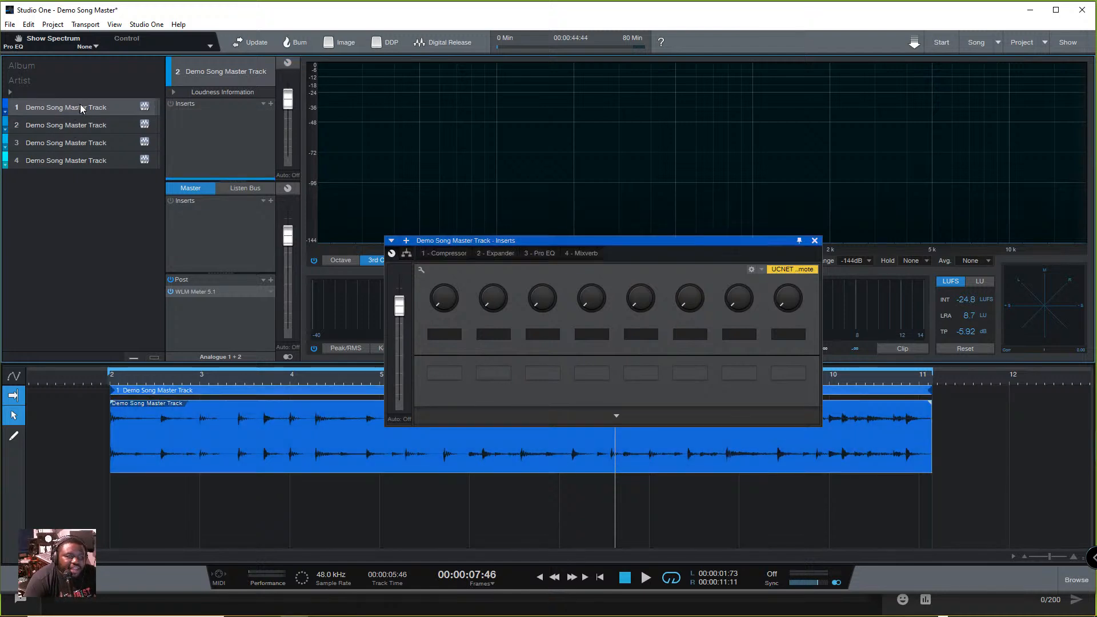
click(88, 144)
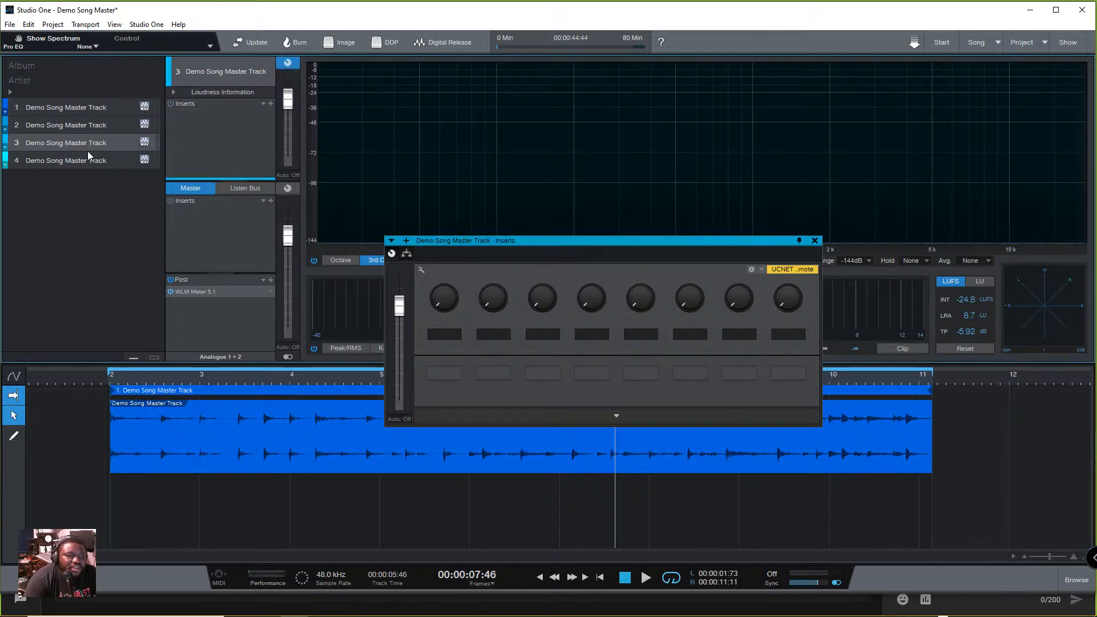
click(268, 103)
click(323, 419)
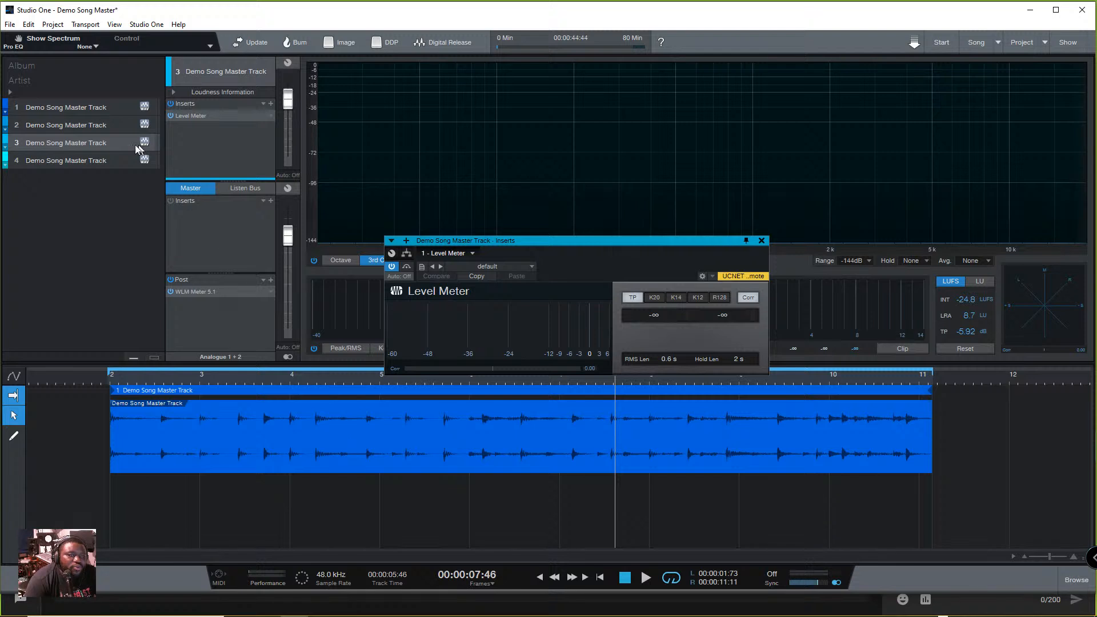
- Select the four tracks one after another to compare their separate insert chains against the shared master section
click(101, 109)
click(98, 127)
click(99, 143)
click(99, 161)
click(101, 125)
click(108, 139)
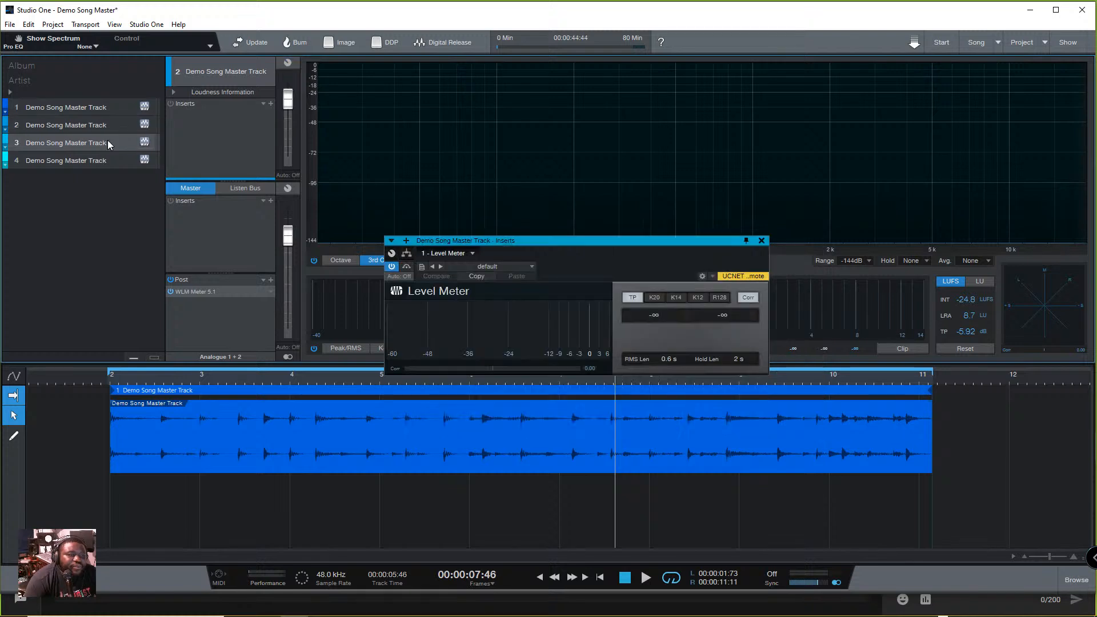
click(103, 106)
- Undo the track inserts and the track duplicates, keeping only the original Demo Song Master Track
key(ctrl+z)
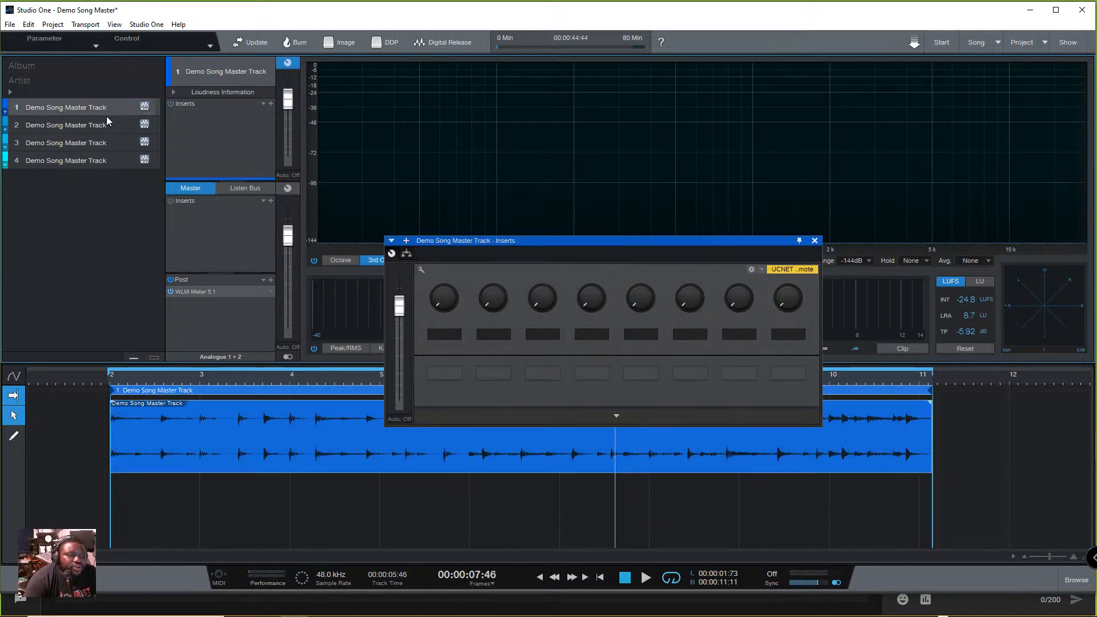
key(ctrl+y)
key(ctrl+z)
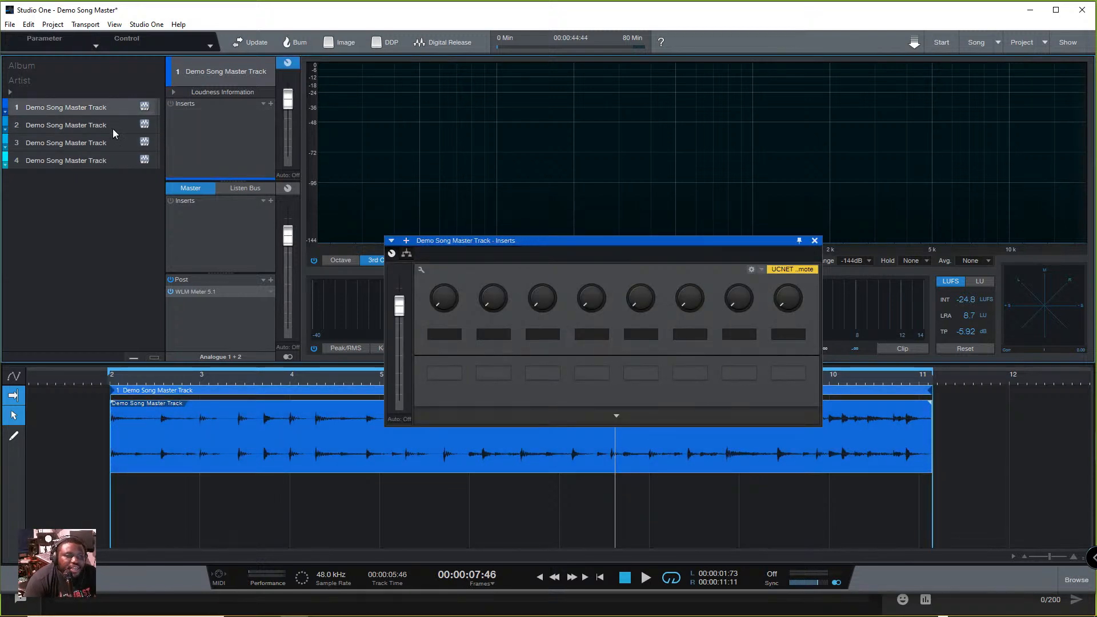
click(109, 160)
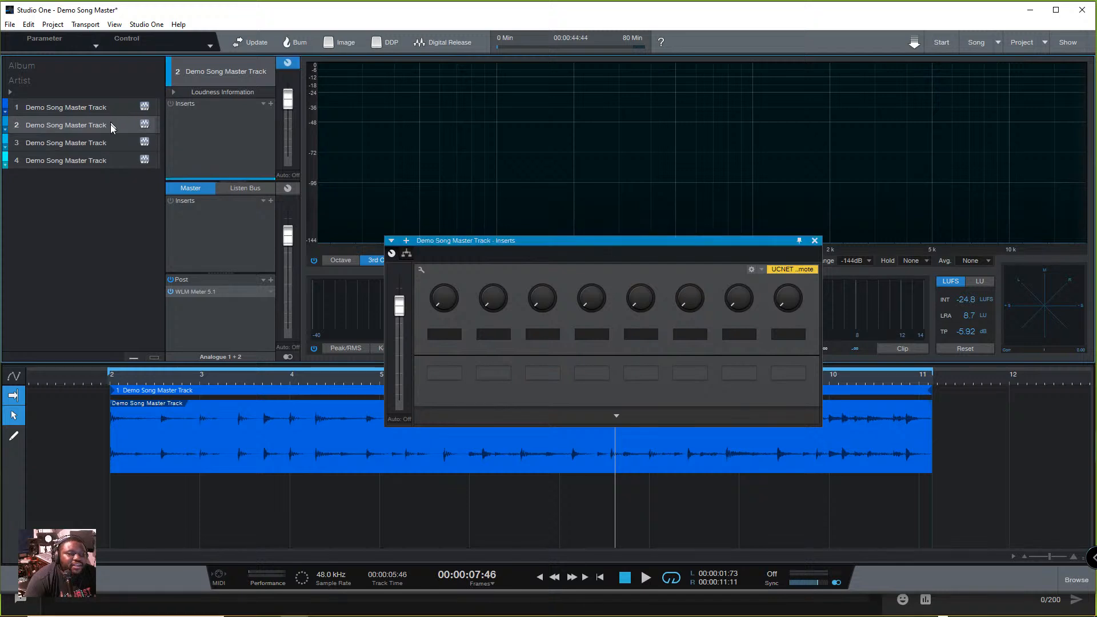
click(84, 105)
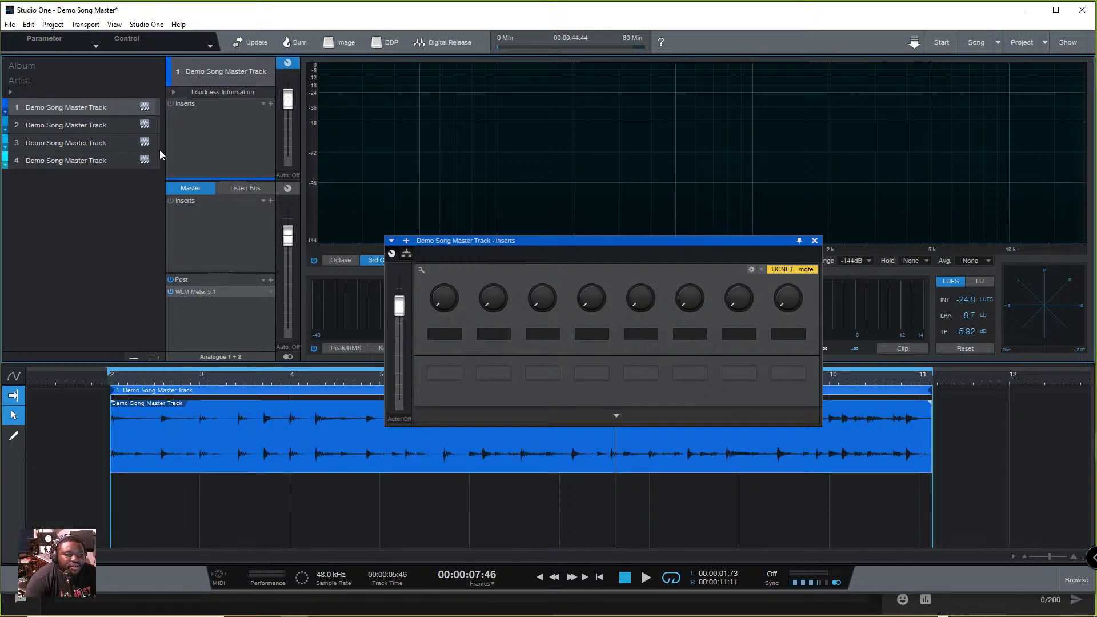
key(ctrl+z)
key(ctrl+z)
key(ctrl+z)
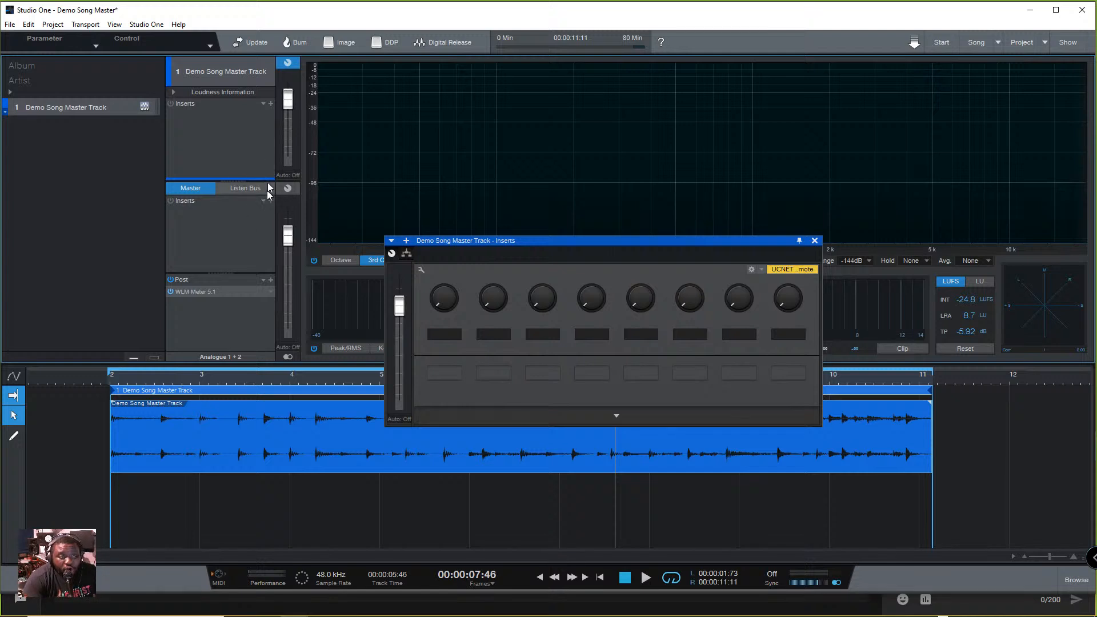
- Enlarge the Master section slightly at the expense of the track's insert area
click(272, 103)
click(207, 128)
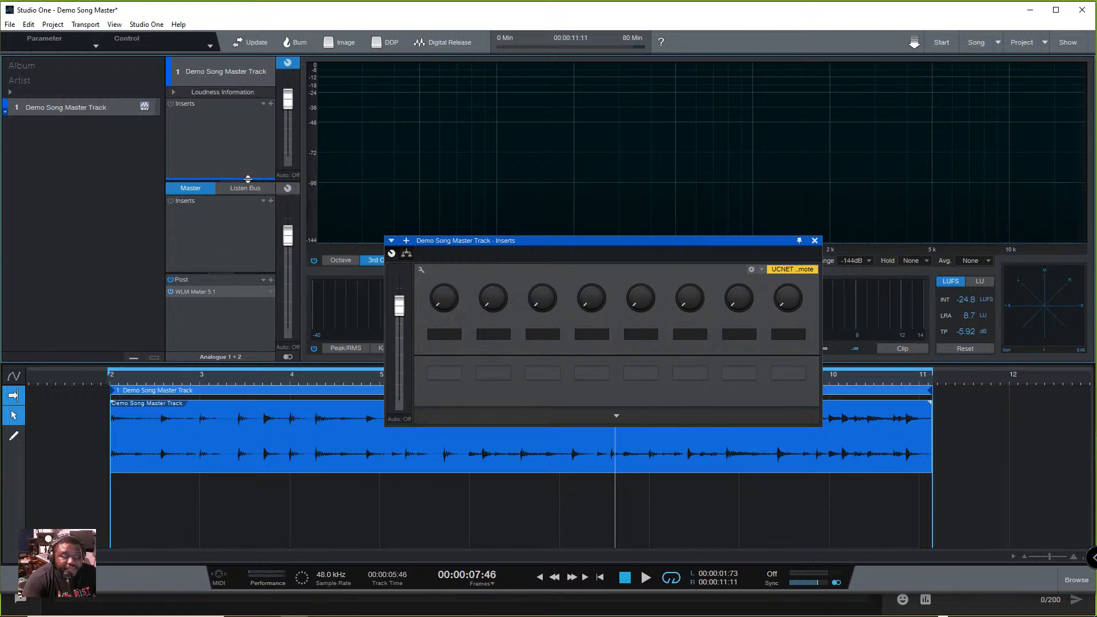
drag(247, 179, 248, 170)
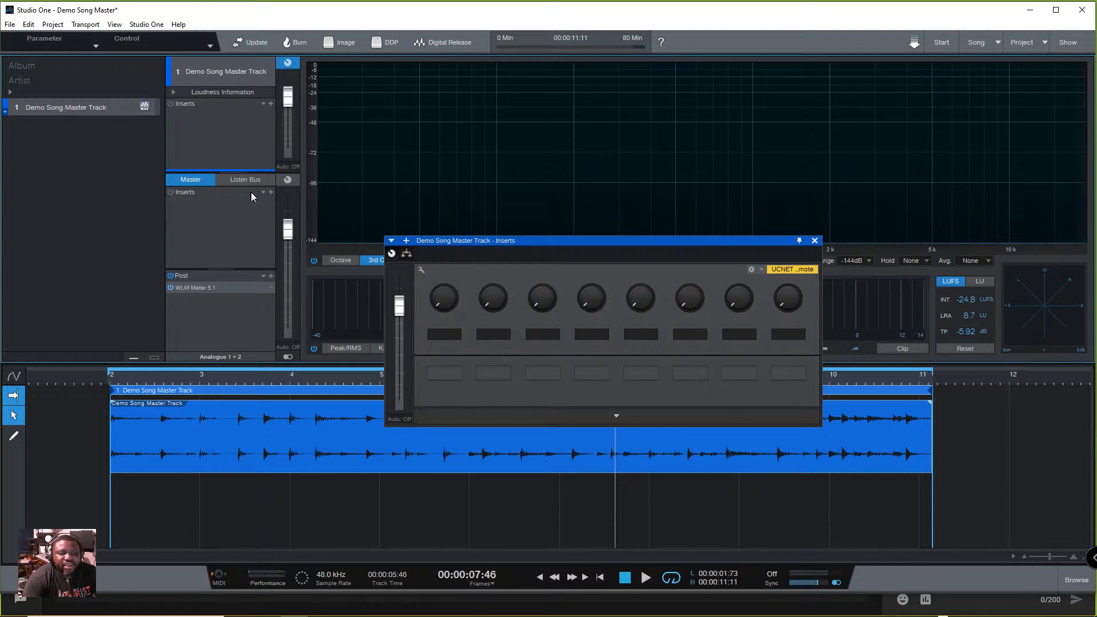
- Search the plug-ins for "Q1" and add Q1 Stereo to the master inserts
click(271, 193)
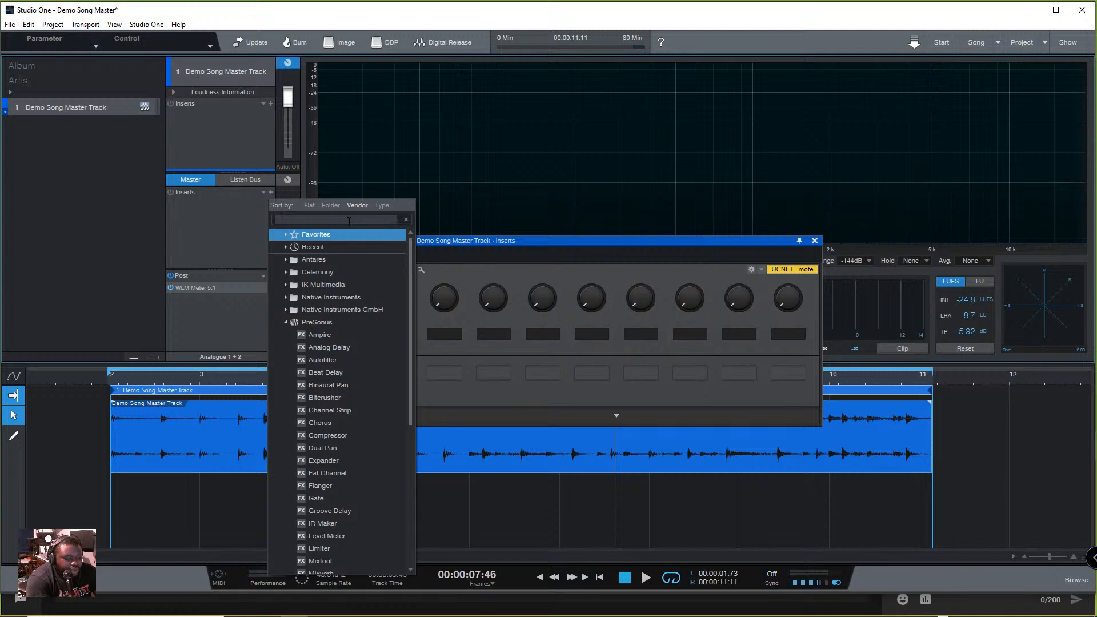
text(Q)
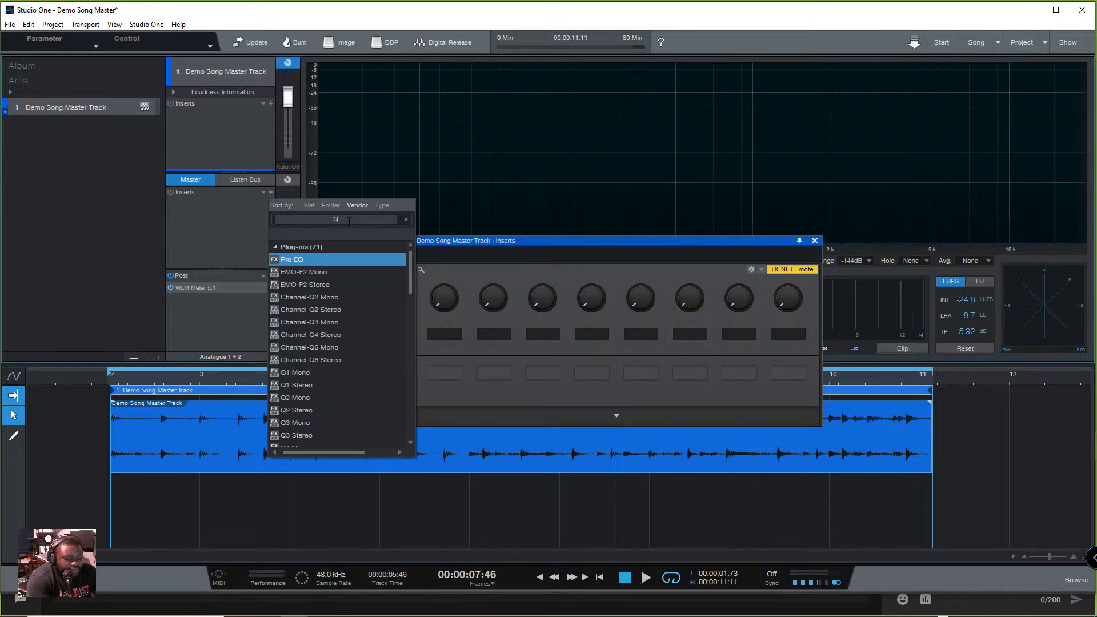
text(1)
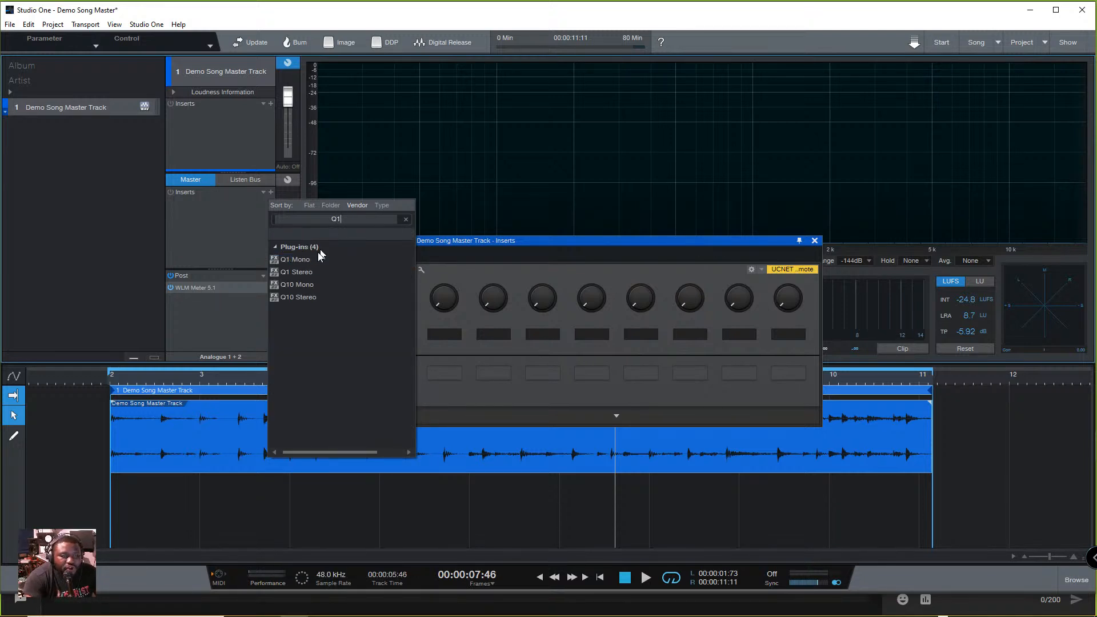
click(311, 273)
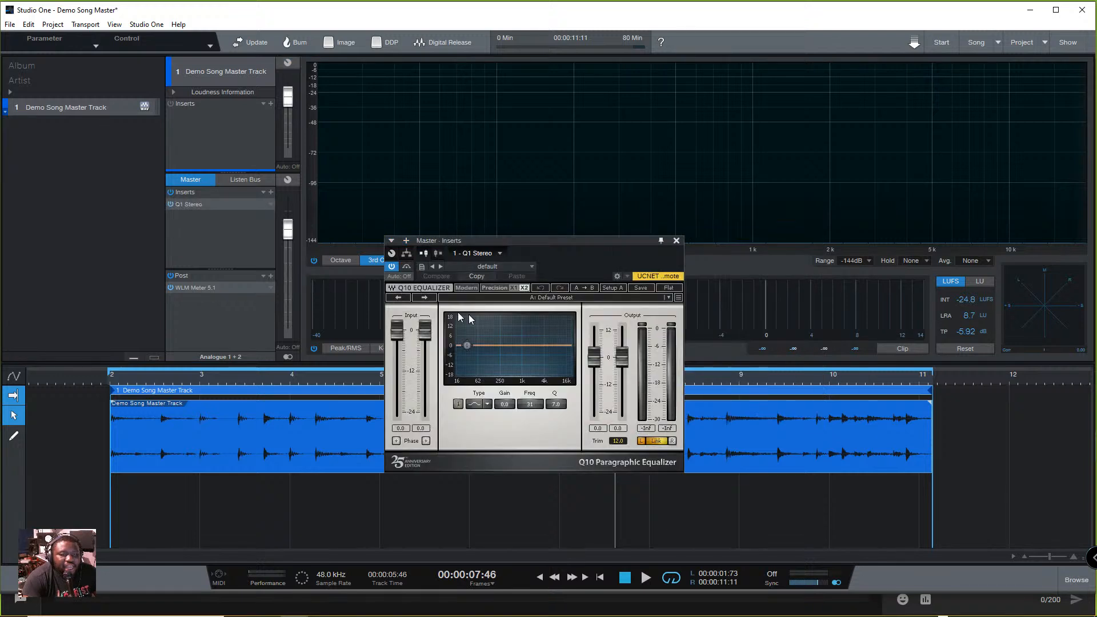
- Lower the Q1 Stereo input gain to -10.4 dB on both channels and play the track to check its loudness
click(176, 378)
drag(425, 340, 413, 366)
key(space)
key(space)
key(space)
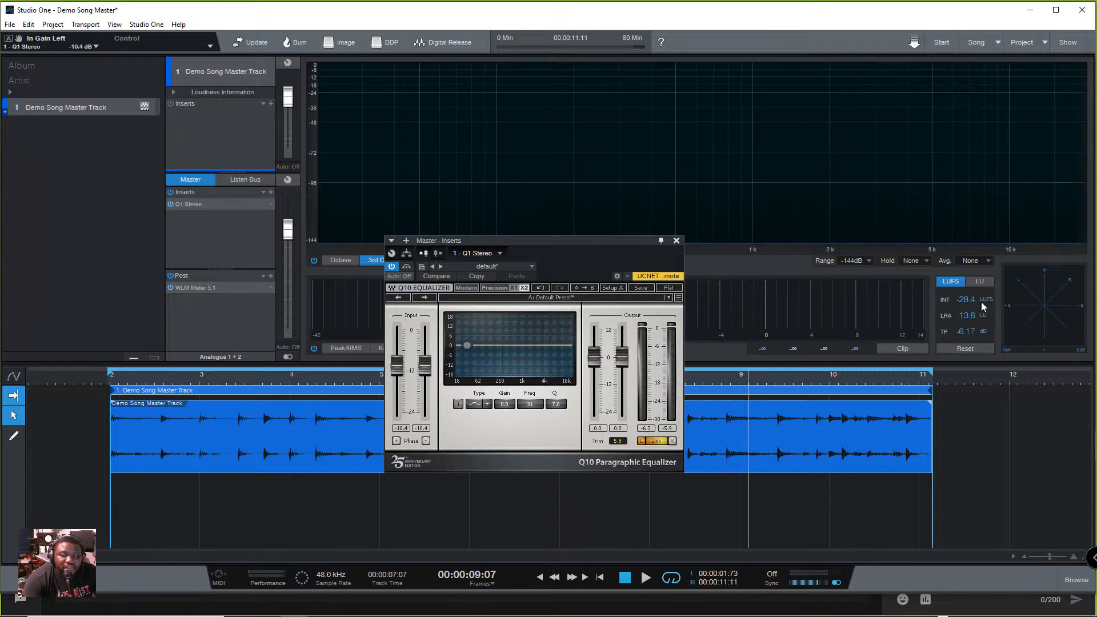
key(space)
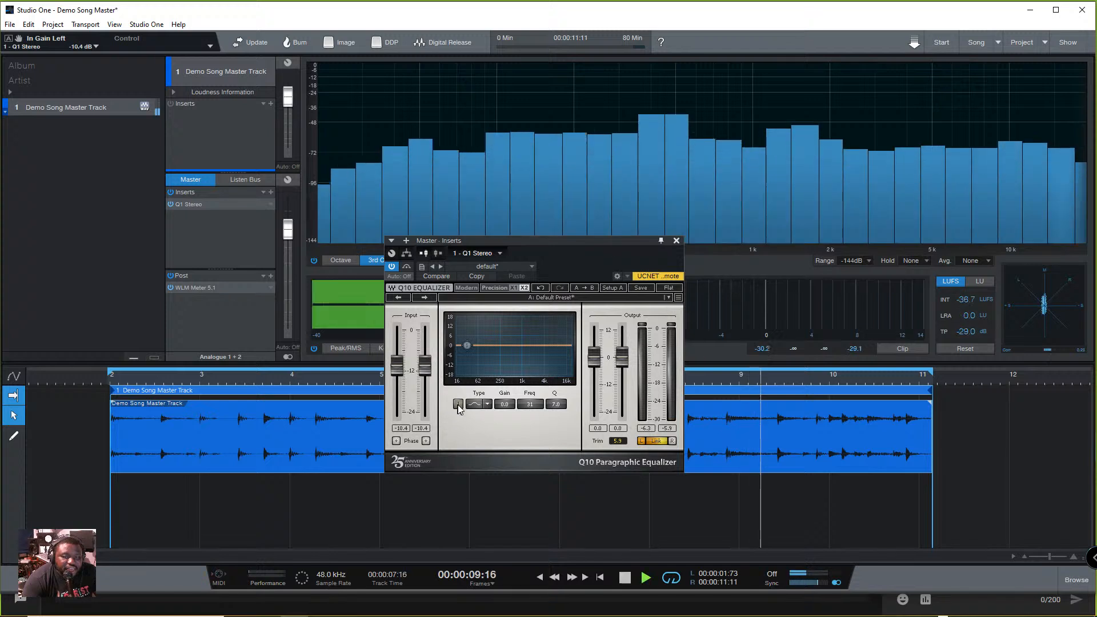
- Close the Q1 Stereo window and remove the equalizer from the master inserts
click(675, 243)
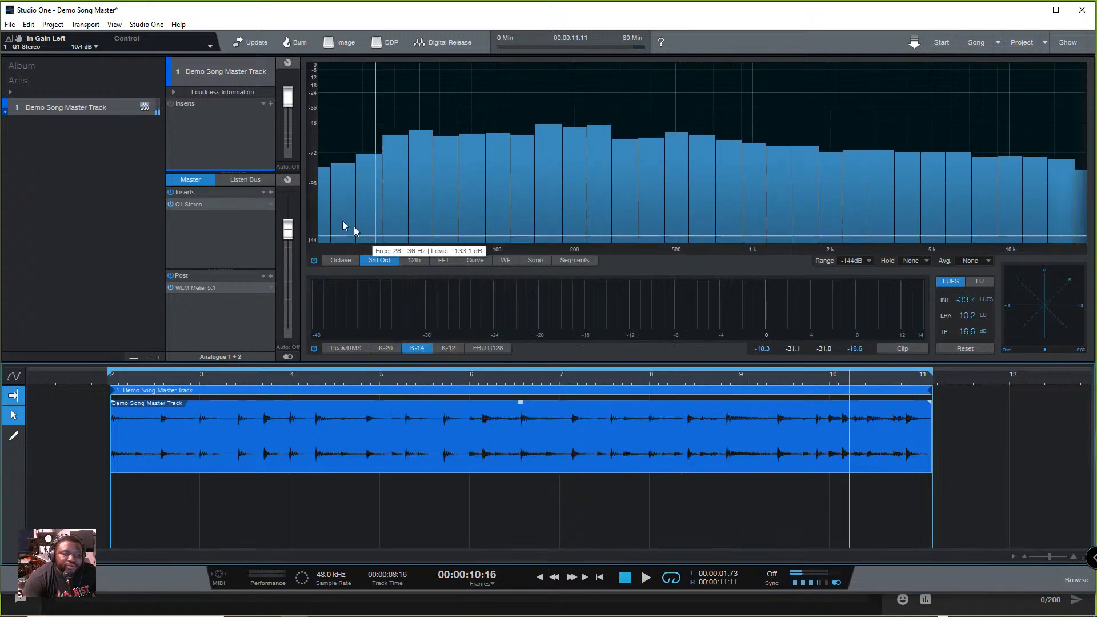
click(271, 204)
click(302, 341)
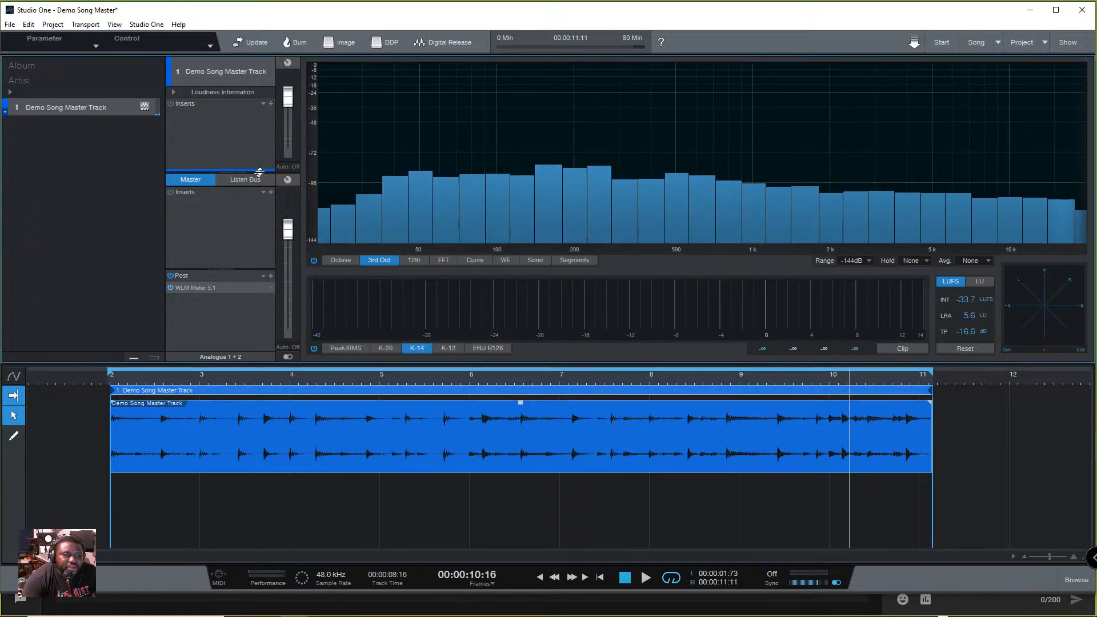
click(271, 192)
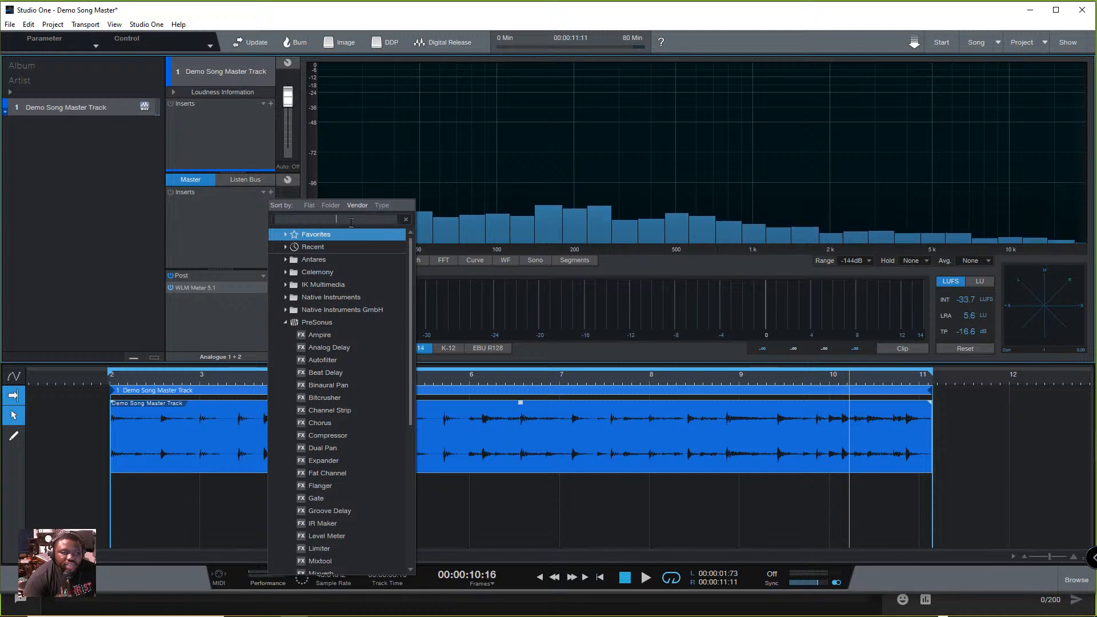
click(311, 375)
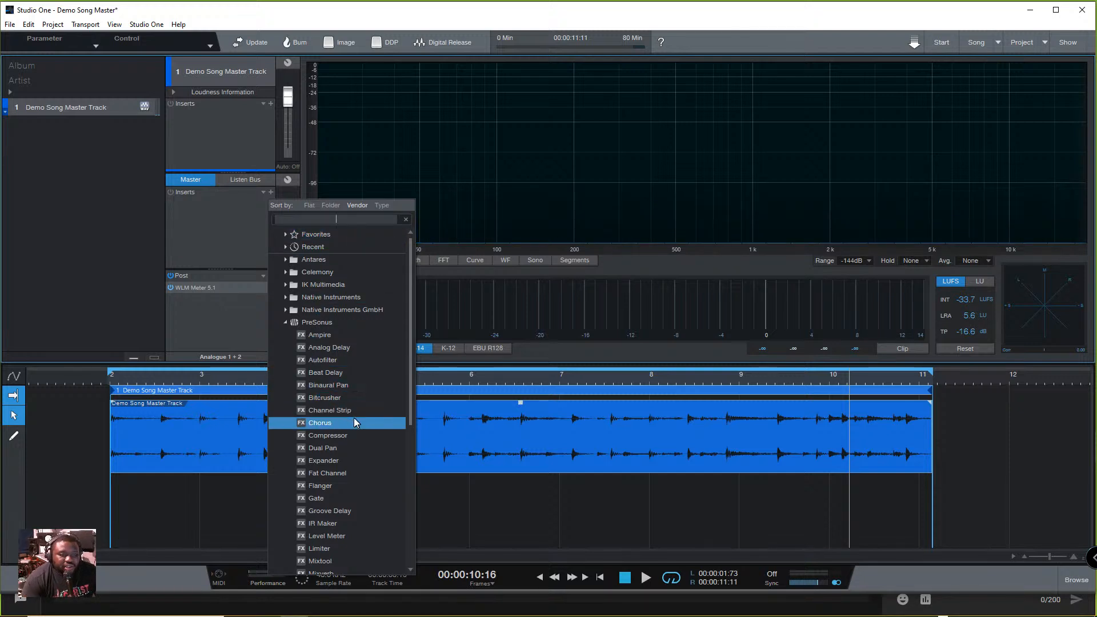
scroll(343, 411, down, 3)
click(342, 423)
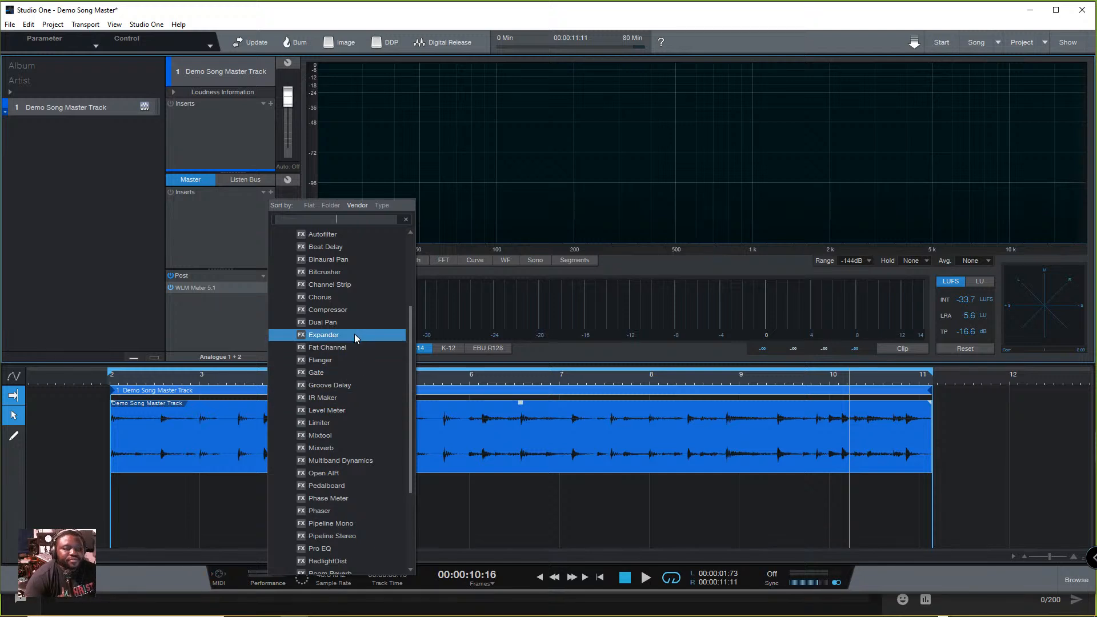
click(208, 218)
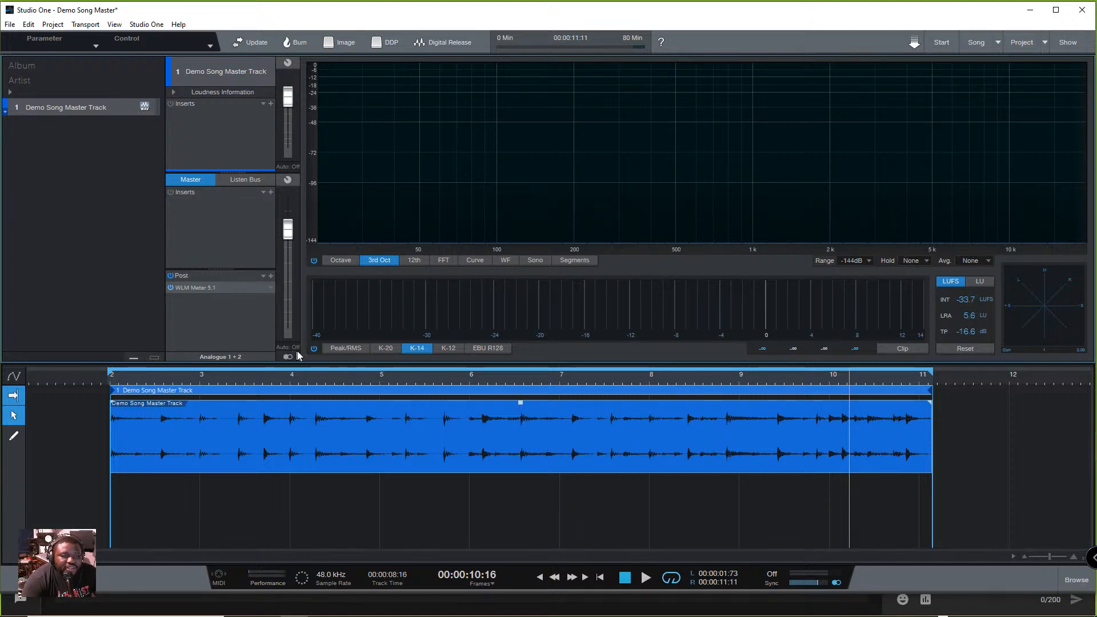
- Search the plug-ins for "SSL", add SSLComp Stereo to the master inserts and reposition its window
click(270, 192)
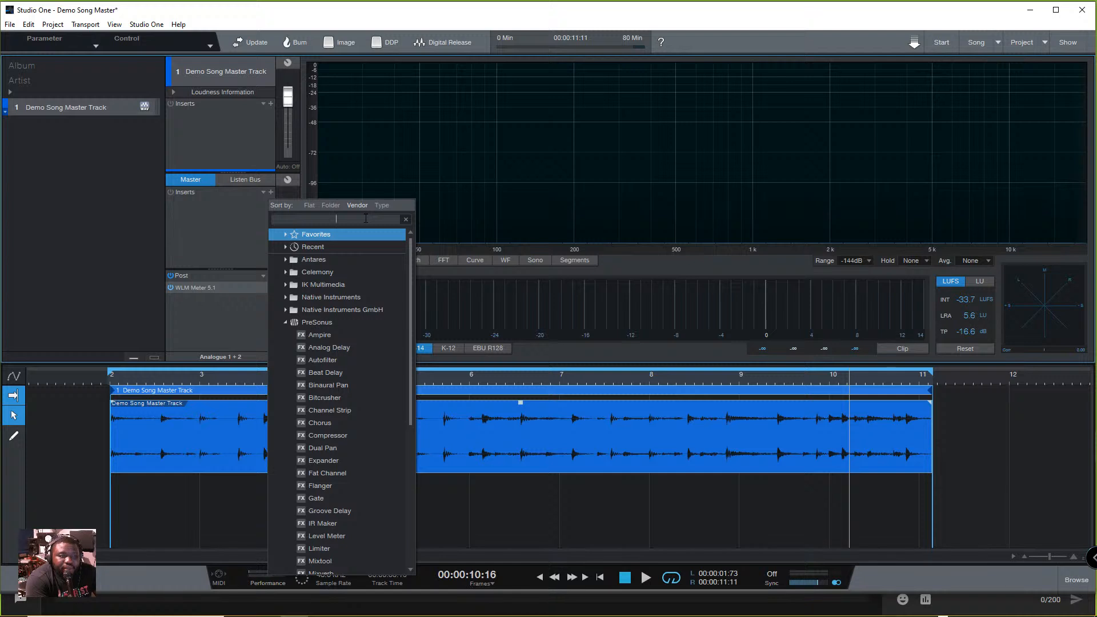
text(SL)
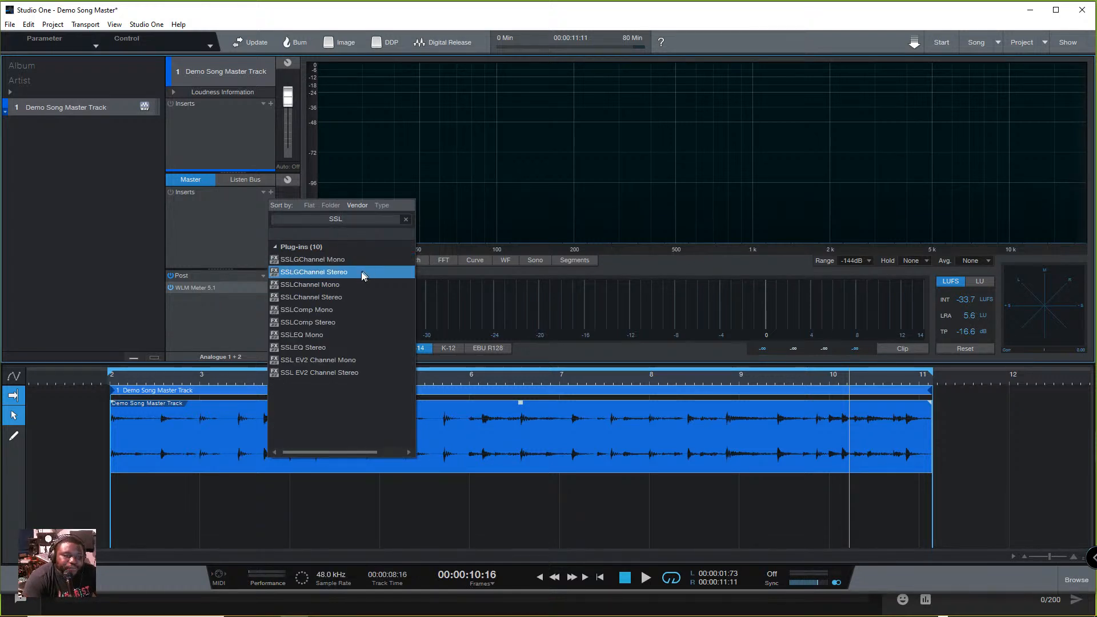
click(324, 326)
drag(512, 241, 464, 157)
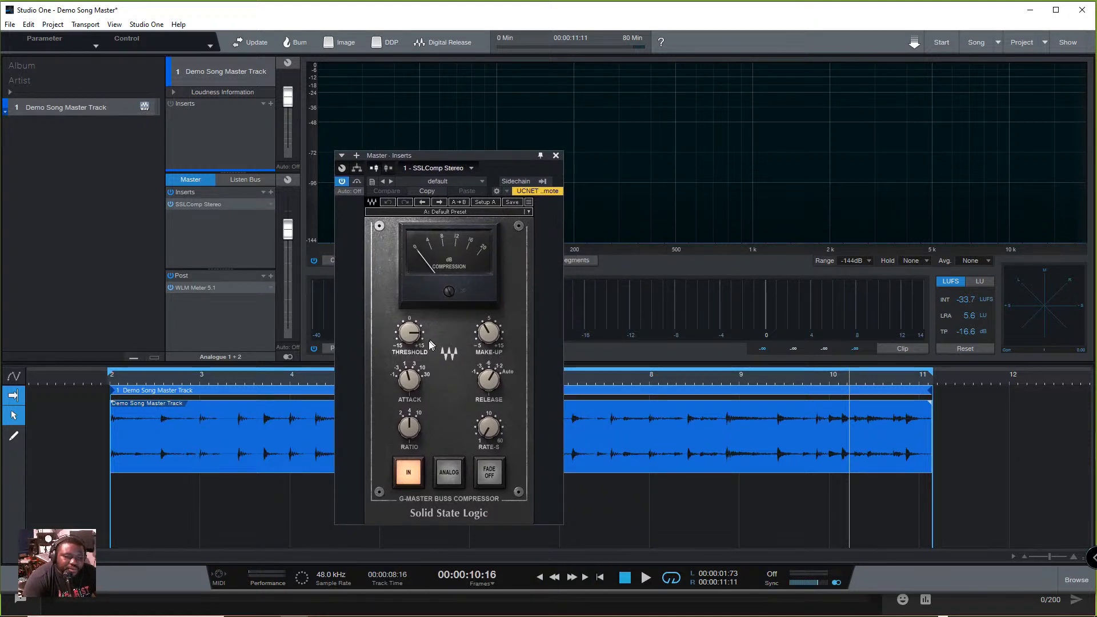
- Play the track and toggle the SSLComp Stereo bypass to compare the sound with and without compression
click(529, 212)
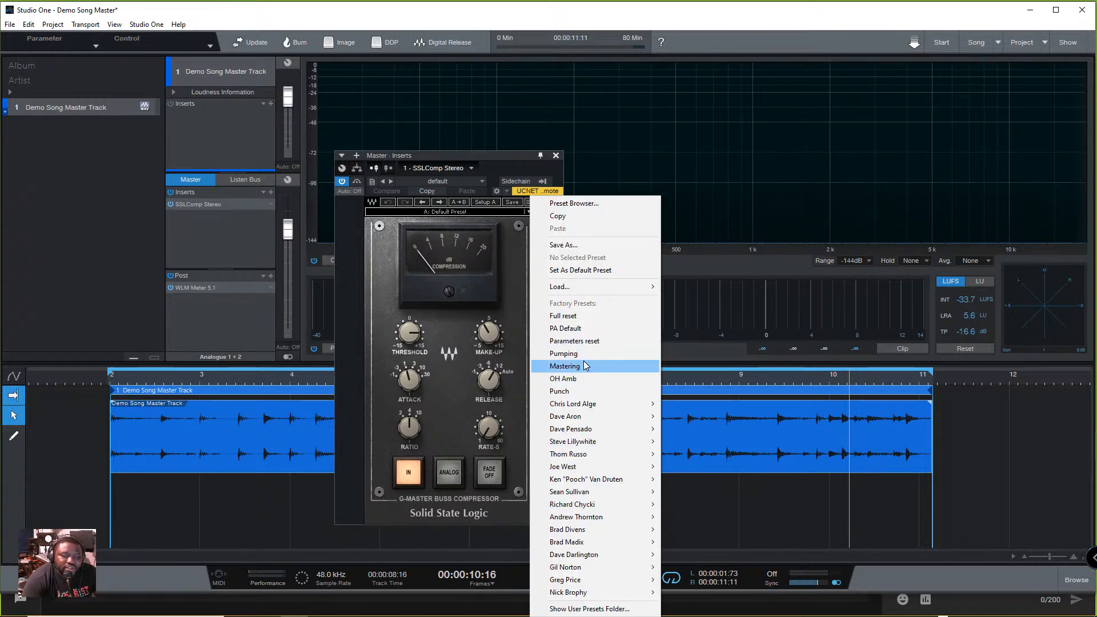
click(391, 285)
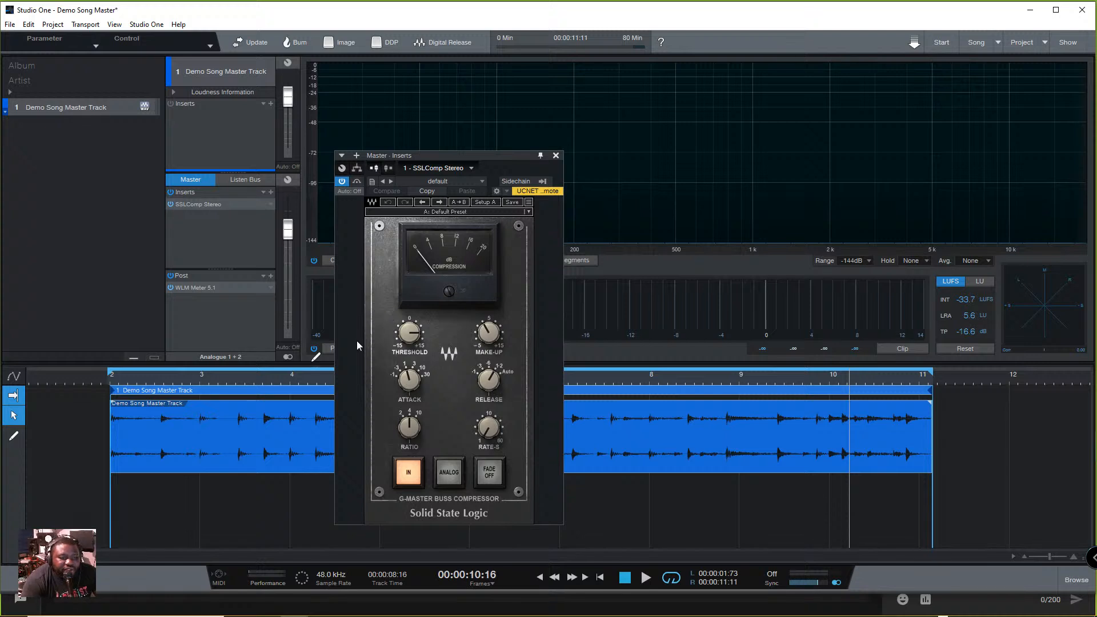
key(space)
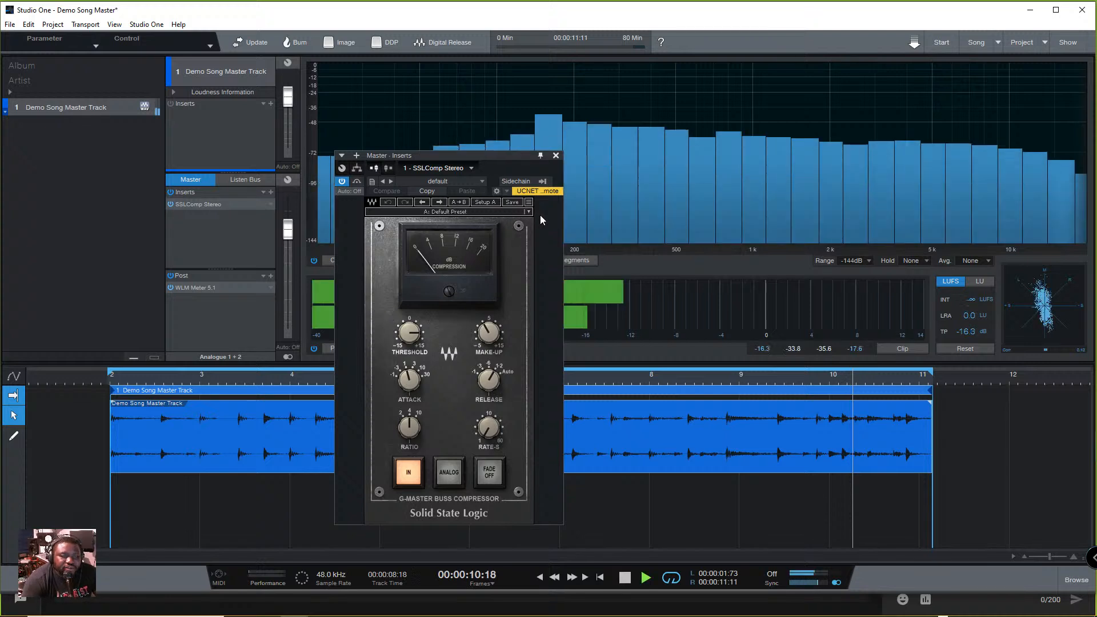
click(342, 181)
key(space)
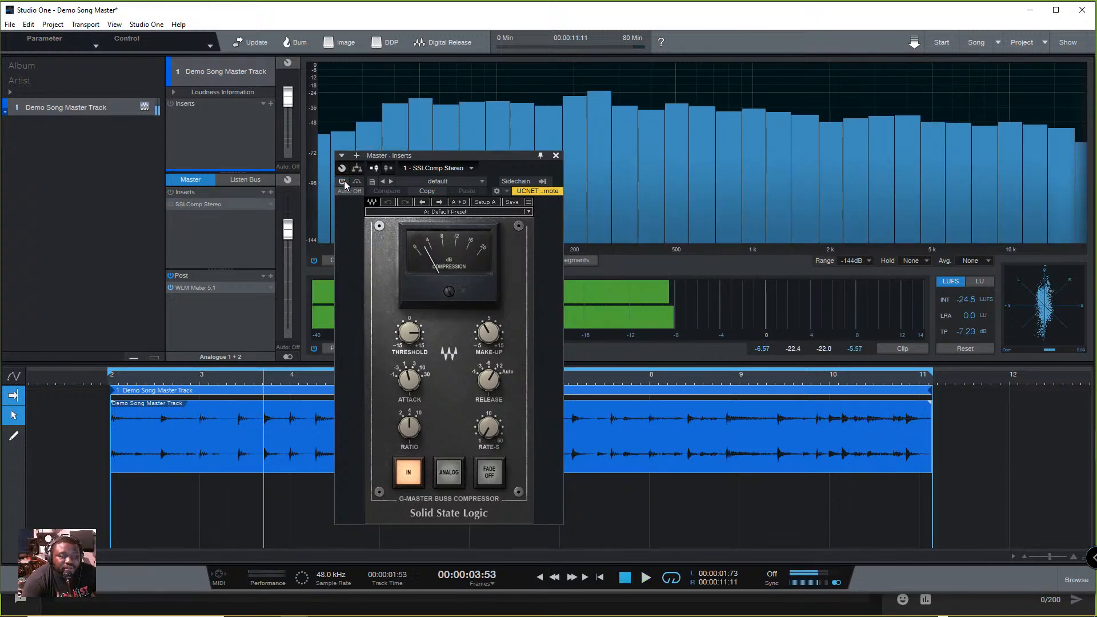
key(space)
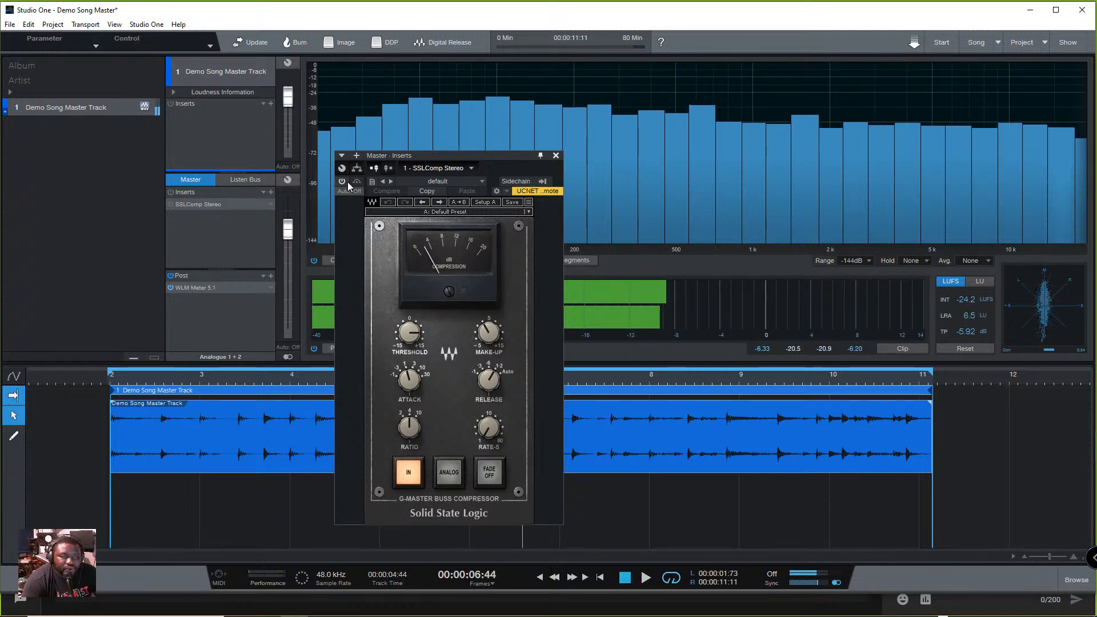
click(344, 183)
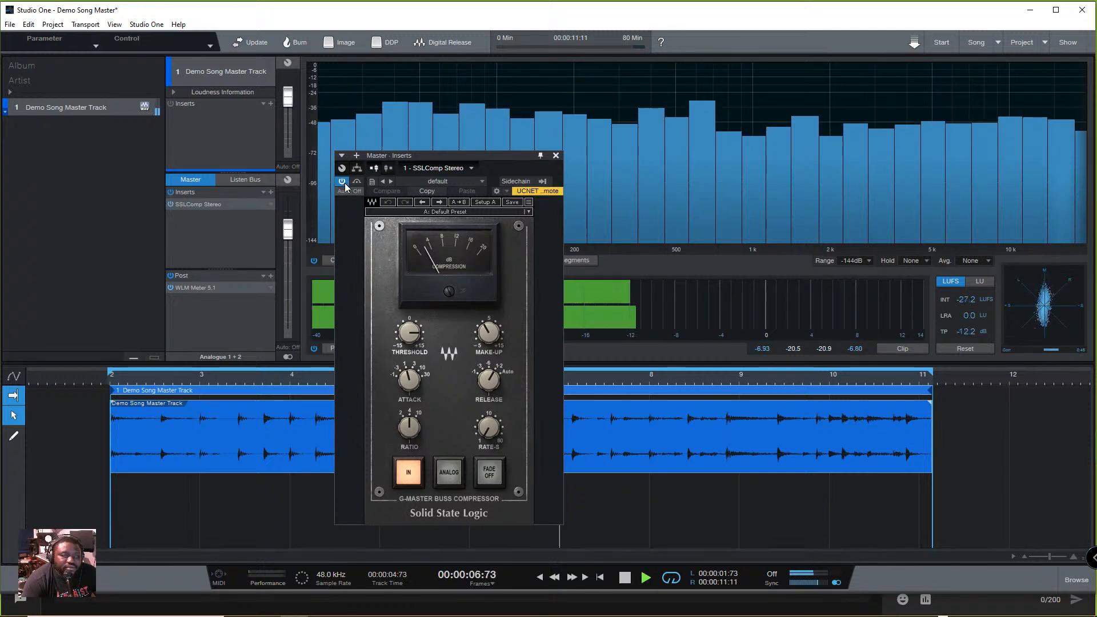
- Load the factory Mastering preset in SSLComp Stereo and stop playback
click(525, 214)
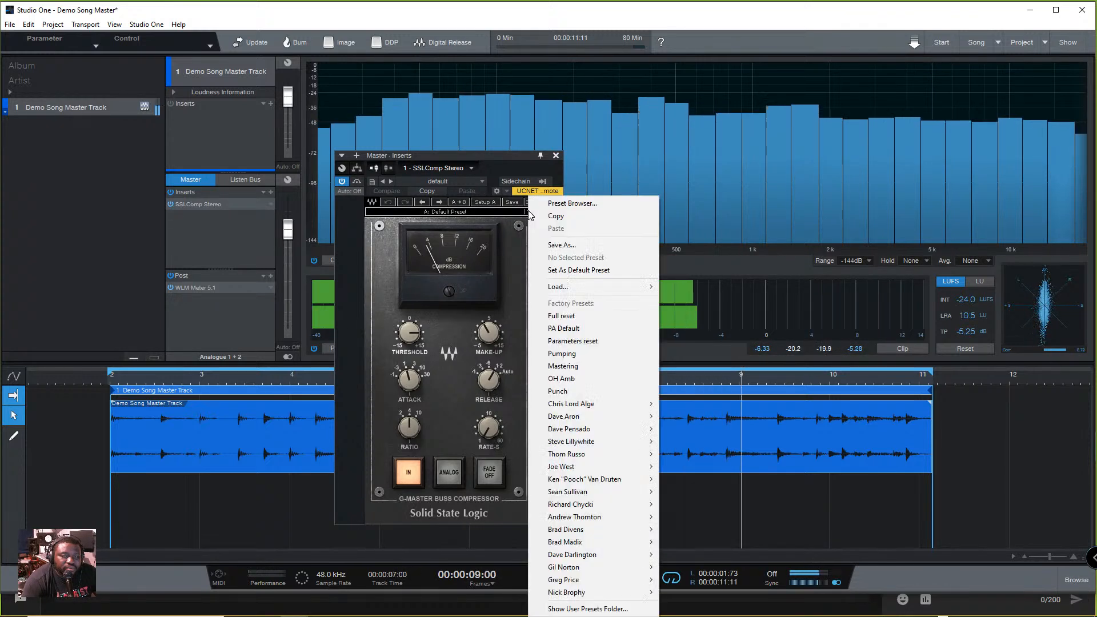
click(565, 365)
key(space)
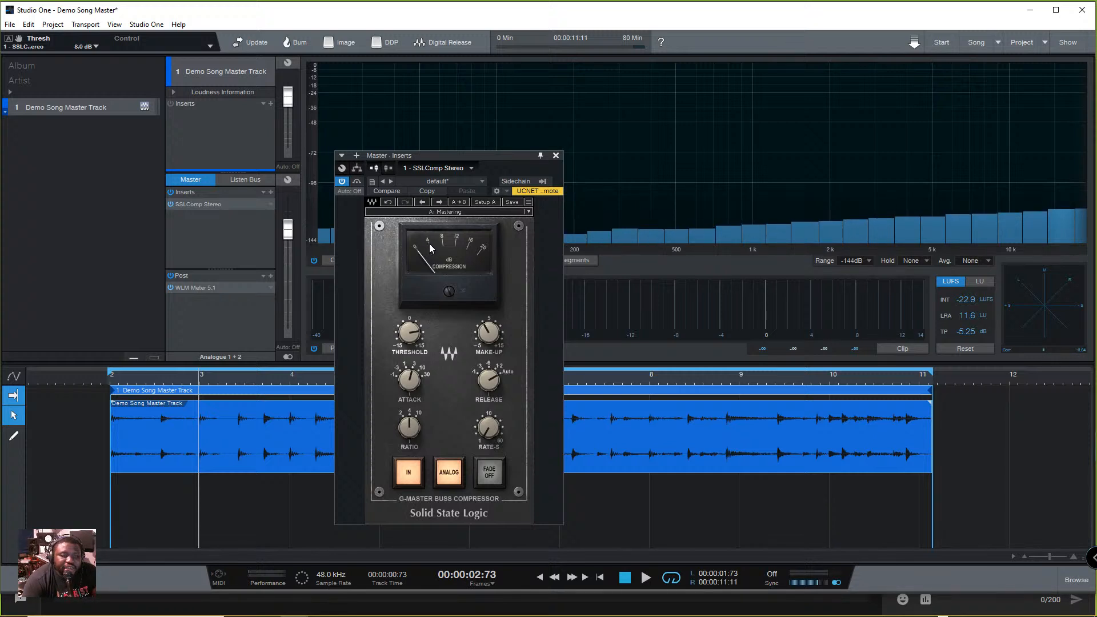
- Try a compressor threshold of -9.6 dB and play the track to hear the heavy compression
mouse_move(411, 332)
click(410, 338)
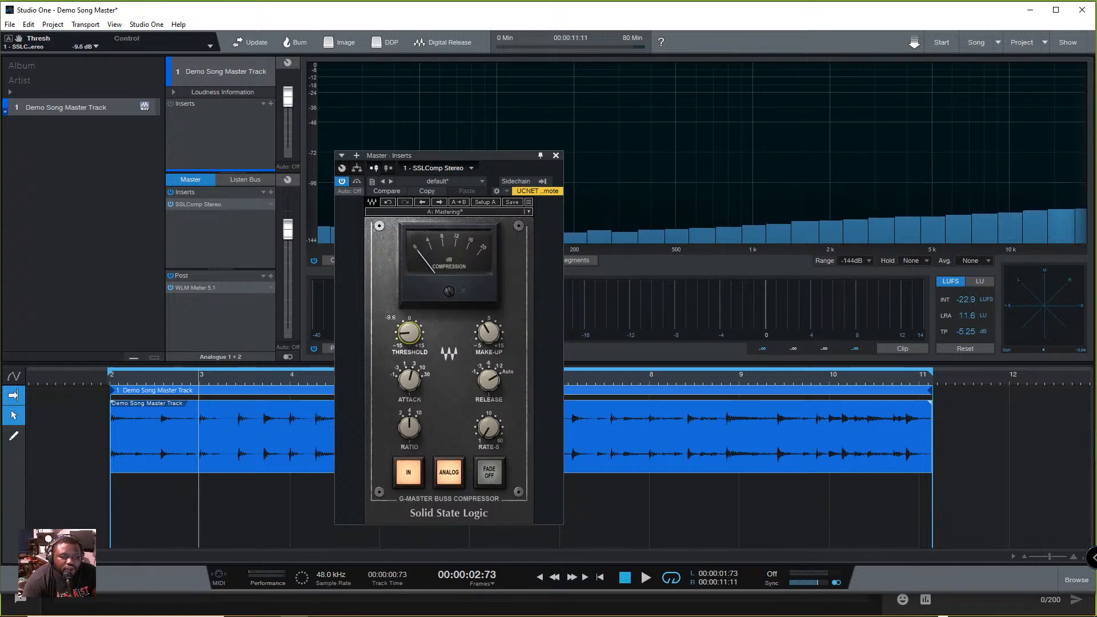
key(space)
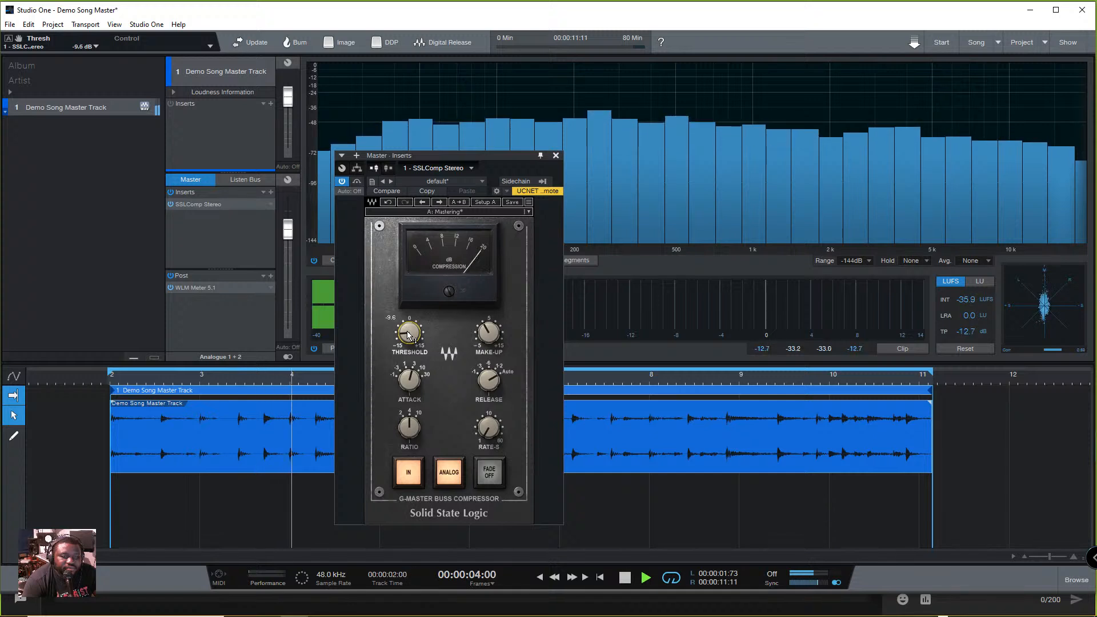
key(space)
- Try a compressor threshold of 15.0 dB and play the track, toggling the plug-in's bypass to compare
drag(407, 336, 408, 266)
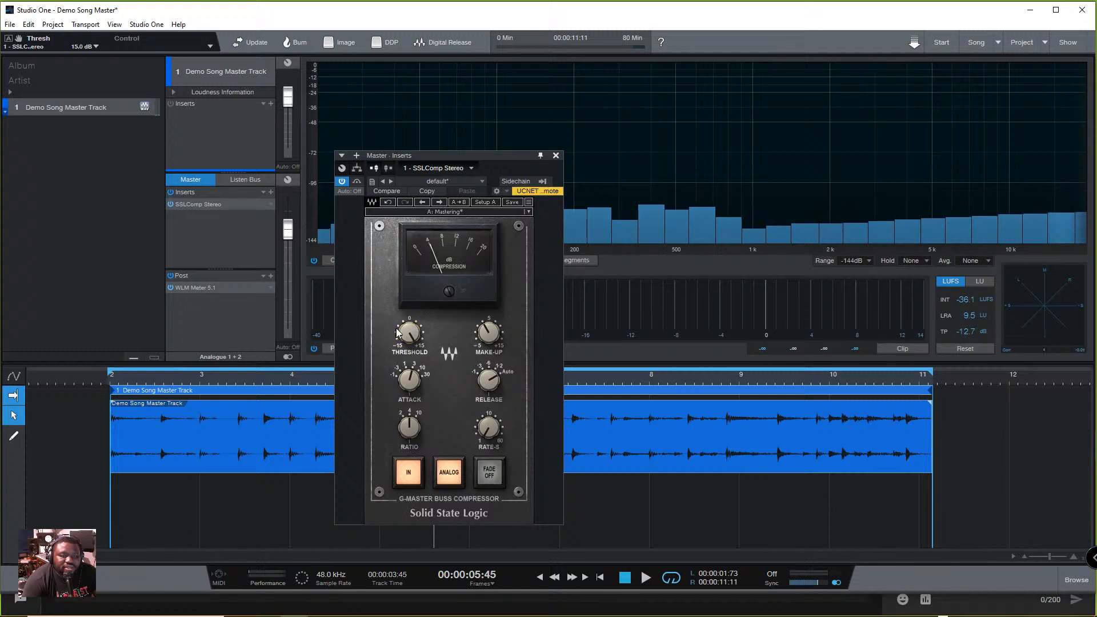
key(space)
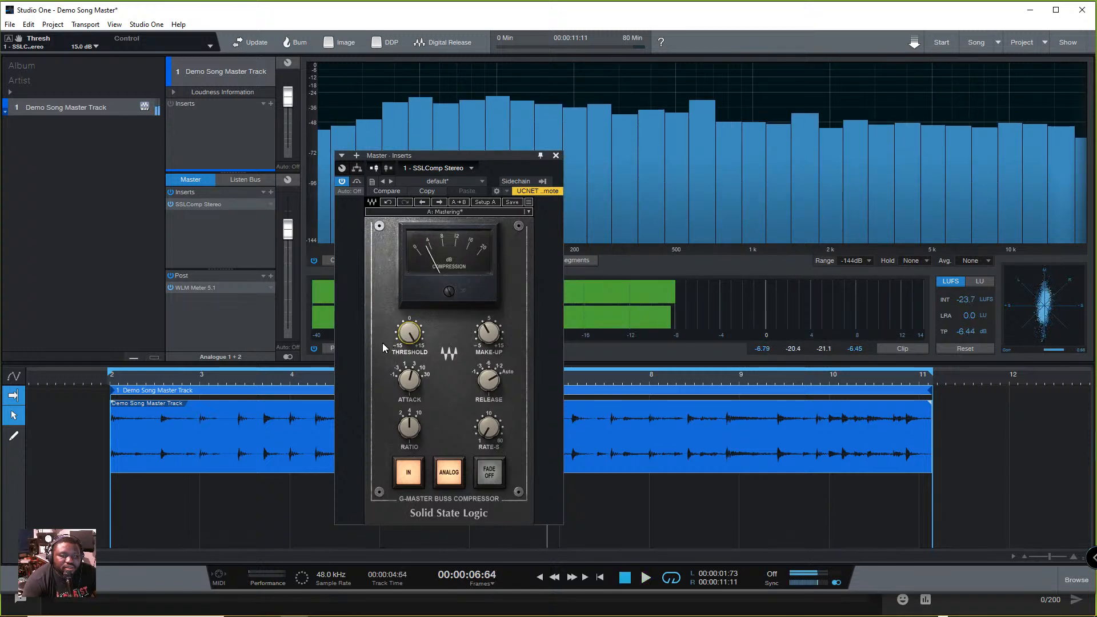
click(342, 180)
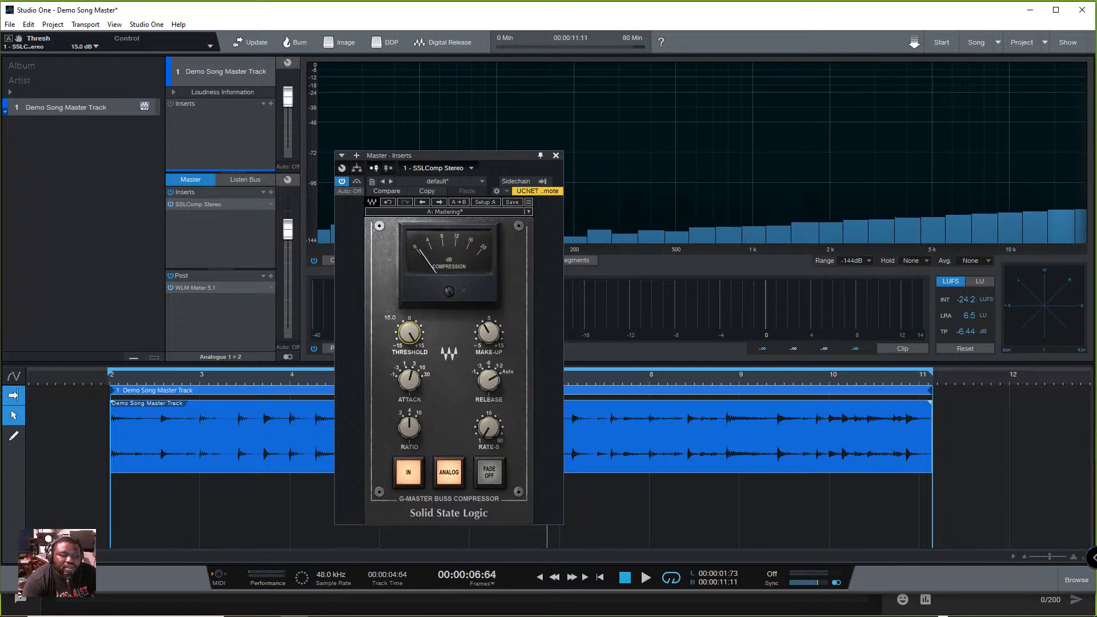
key(space)
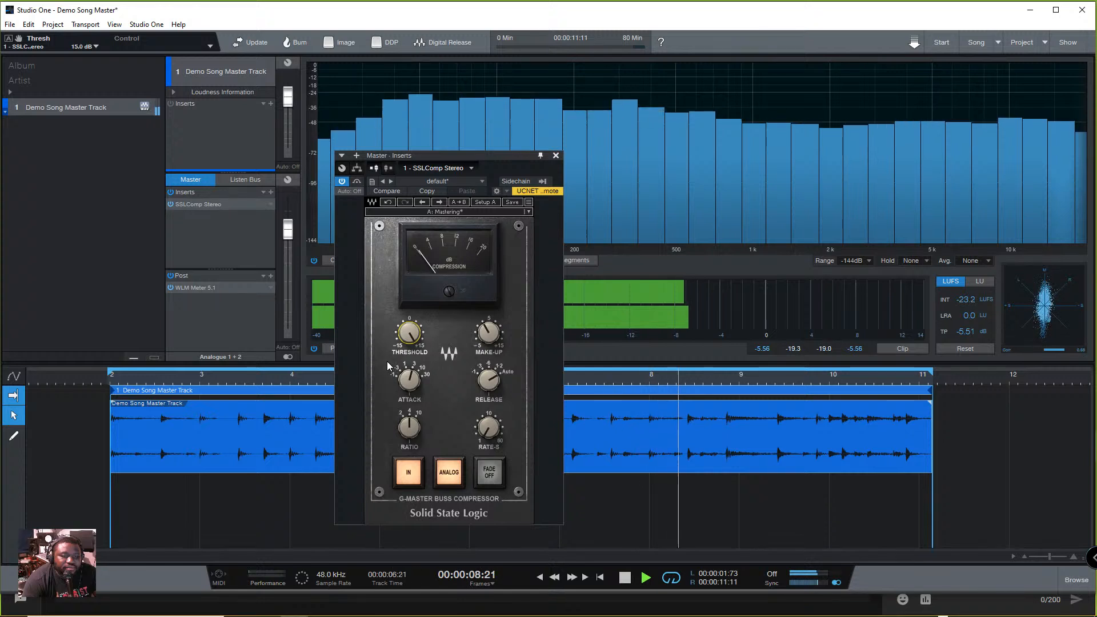
key(space)
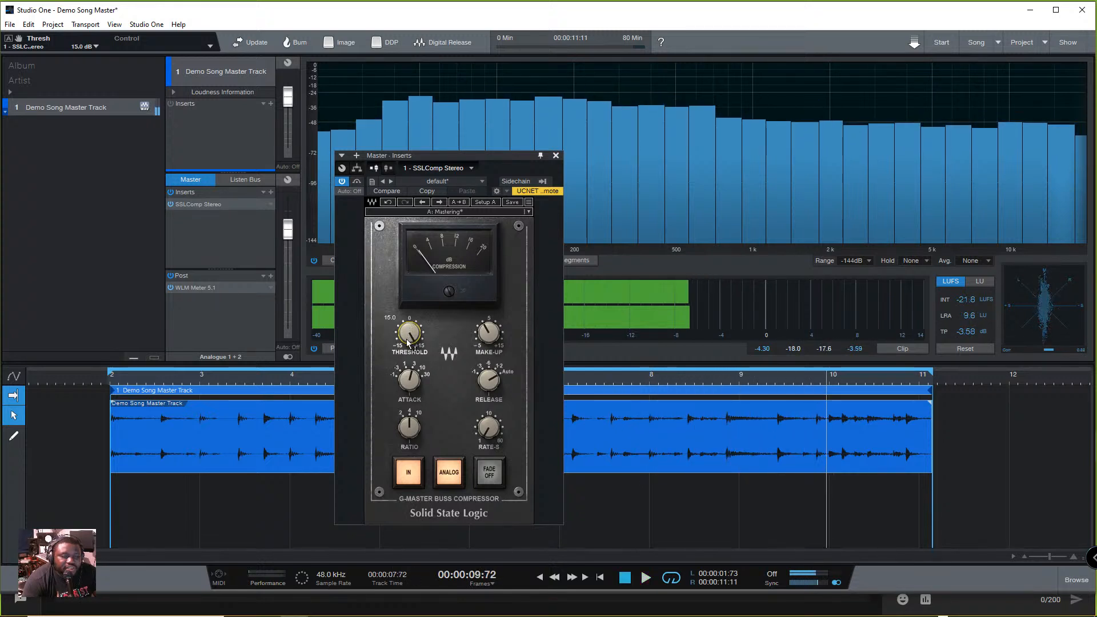
- Set the SSLComp Stereo threshold to 9.0 dB while the track plays, and stop playback
mouse_move(406, 342)
mouse_down()
mouse_move(406, 355)
mouse_move(406, 342)
mouse_up()
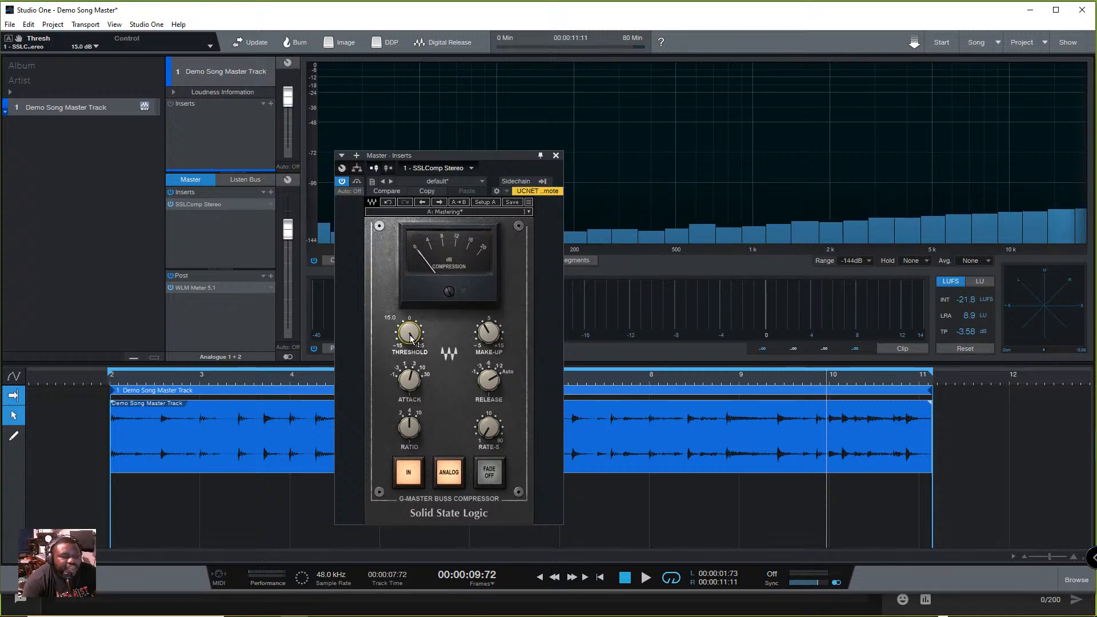
key(space)
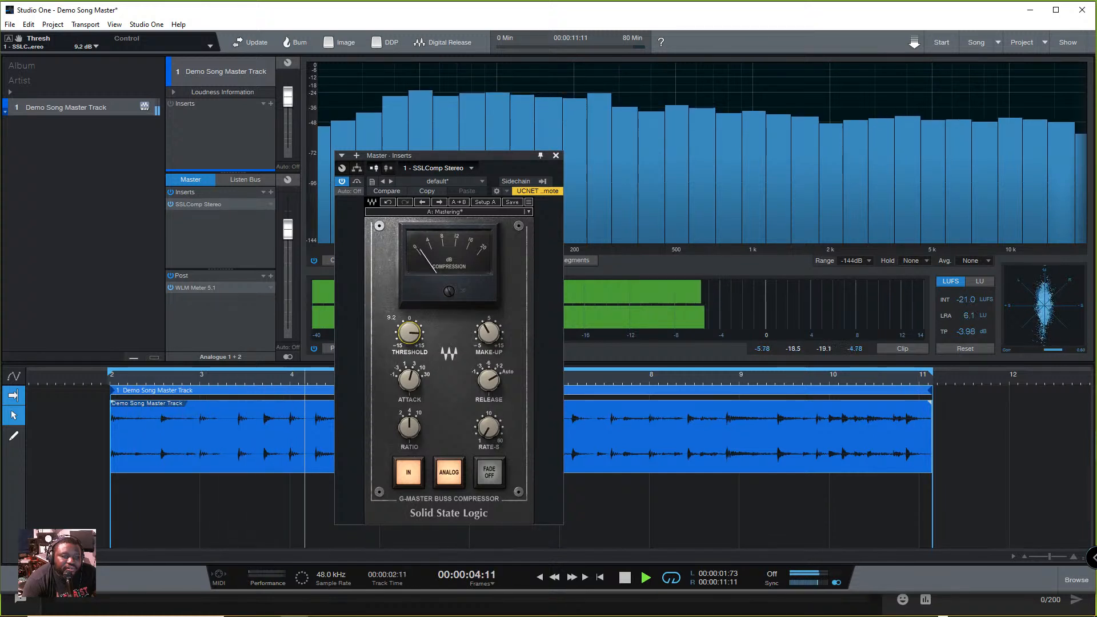
drag(409, 332, 409, 330)
key(space)
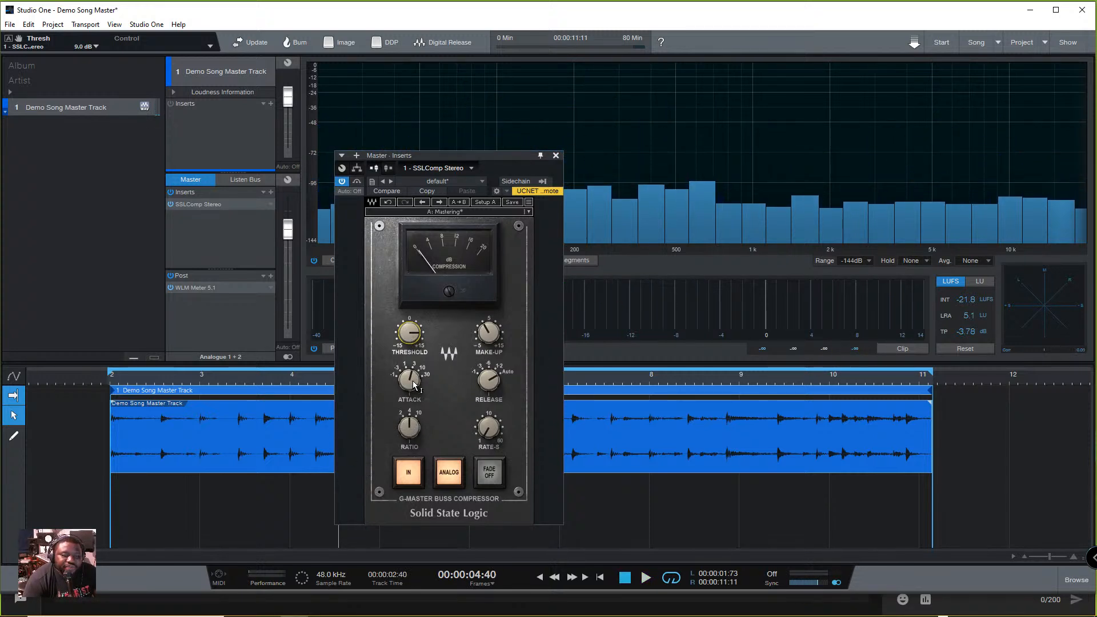
- Check that the compressor's release is on Auto and set its attack to 10 ms while the track plays
mouse_move(409, 382)
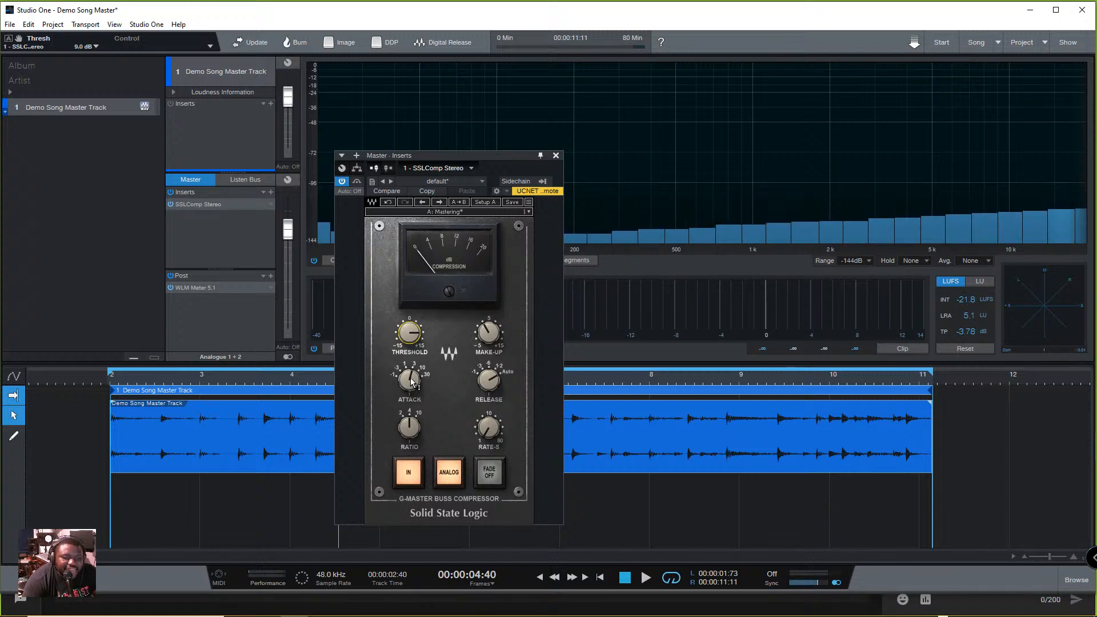
click(496, 387)
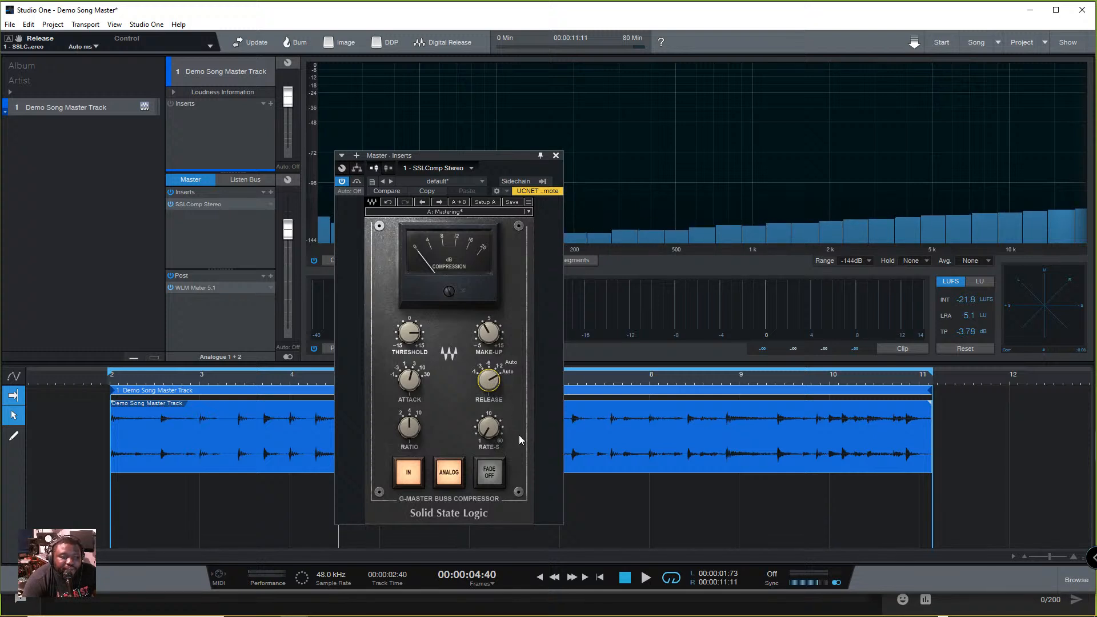
key(space)
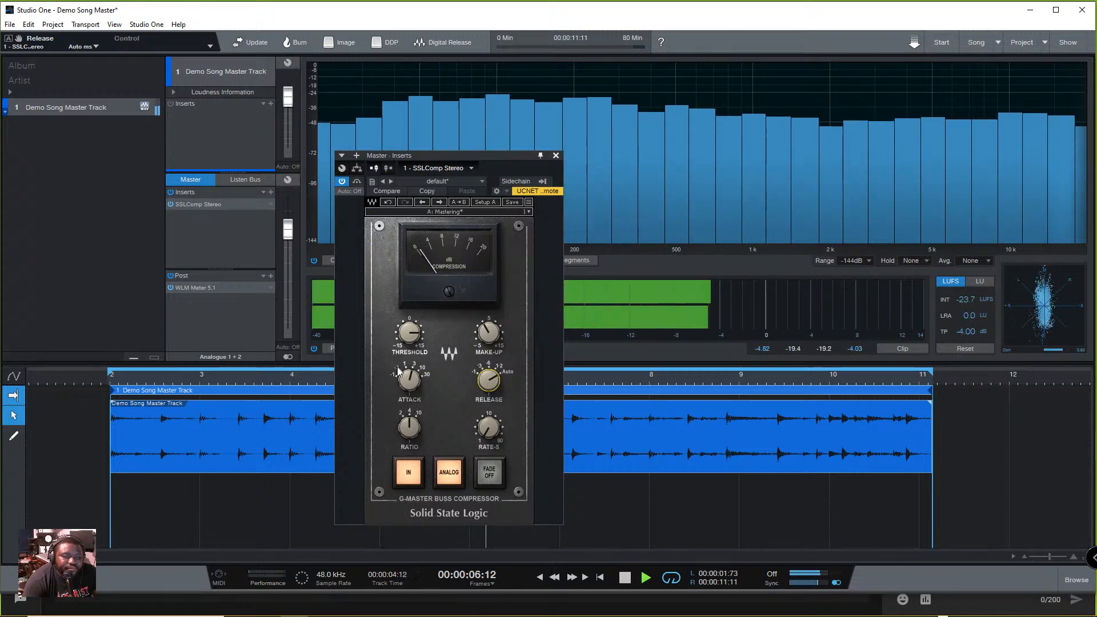
click(405, 390)
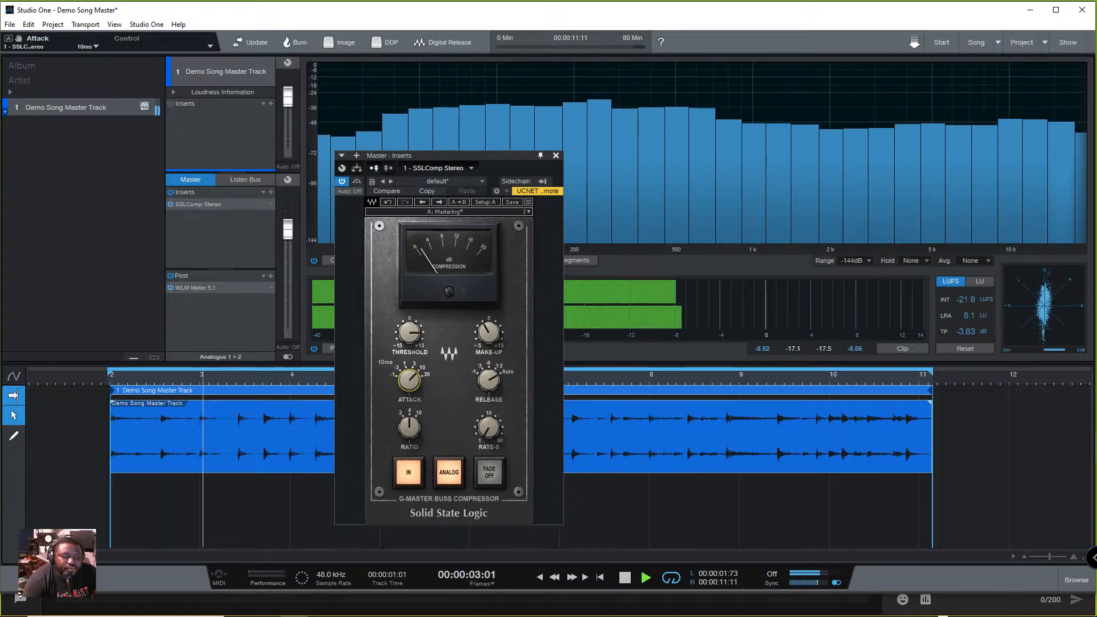
key(space)
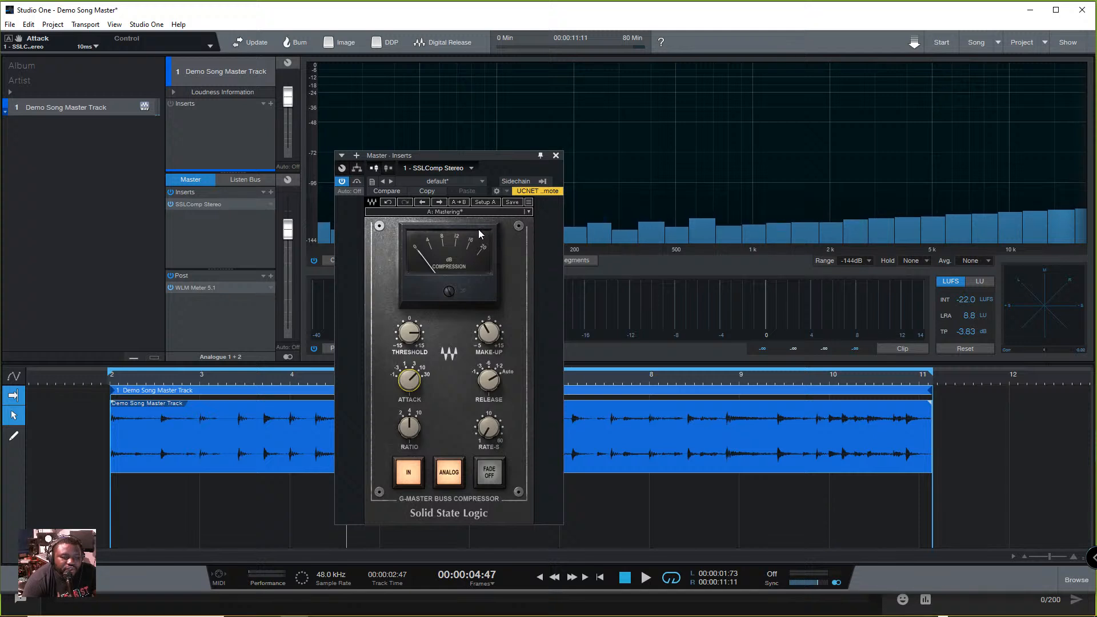
- Play the compressed track to check its sound and levels, and close the SSLComp Stereo window
key(space)
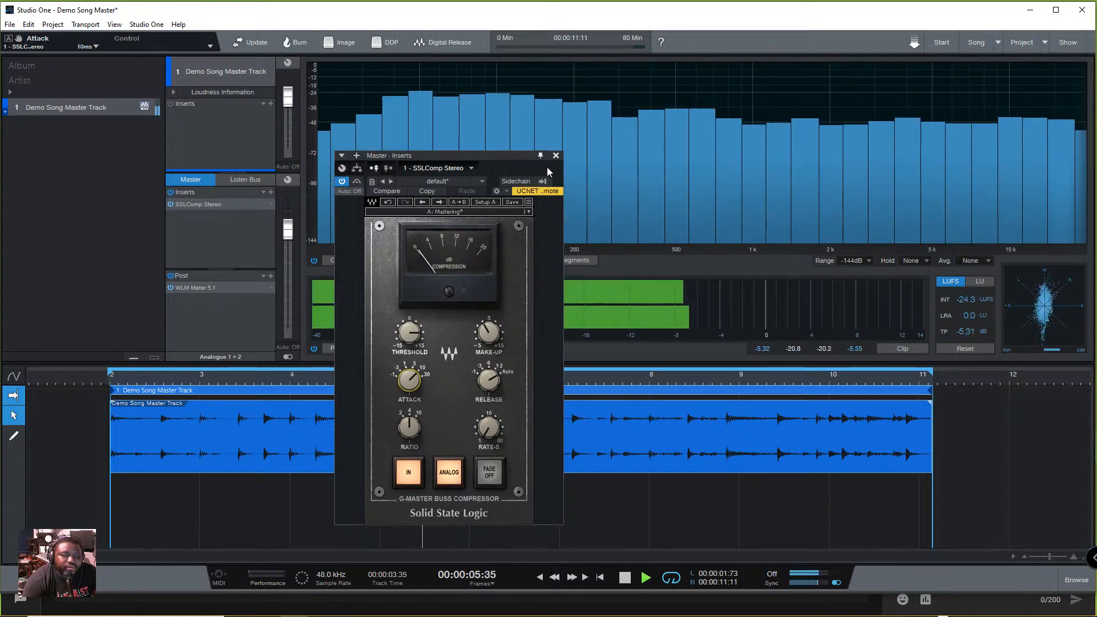
key(space)
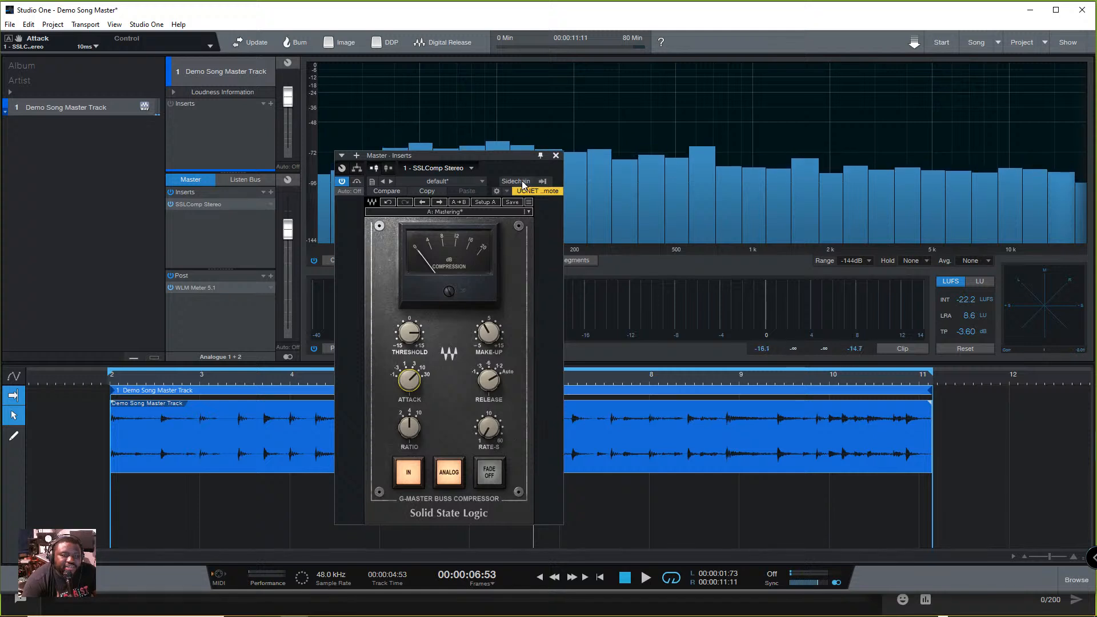
key(space)
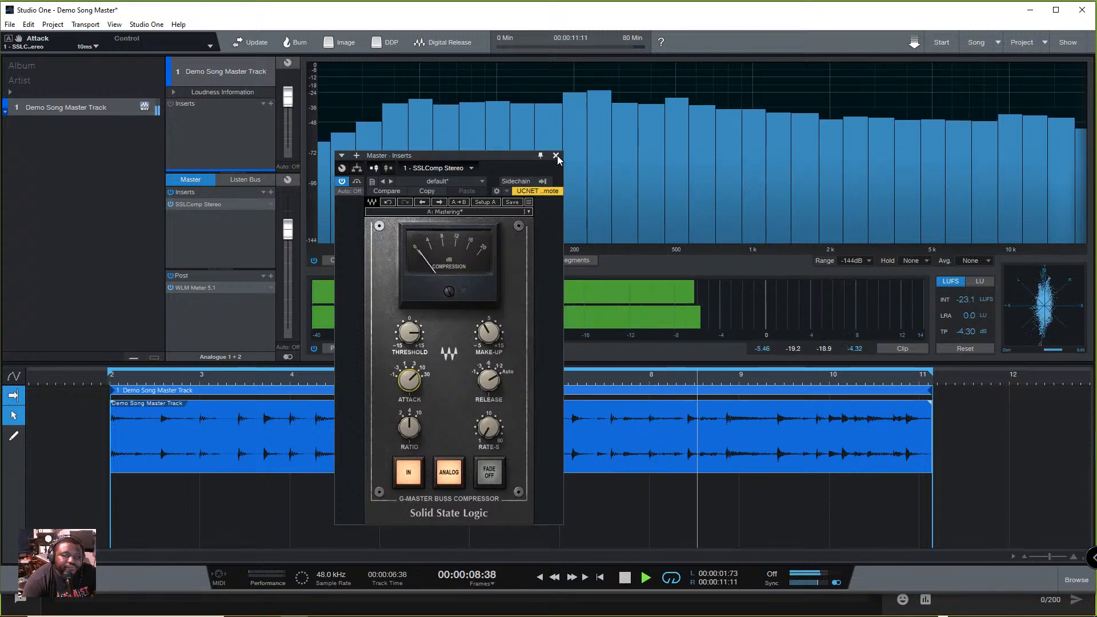
click(555, 155)
key(space)
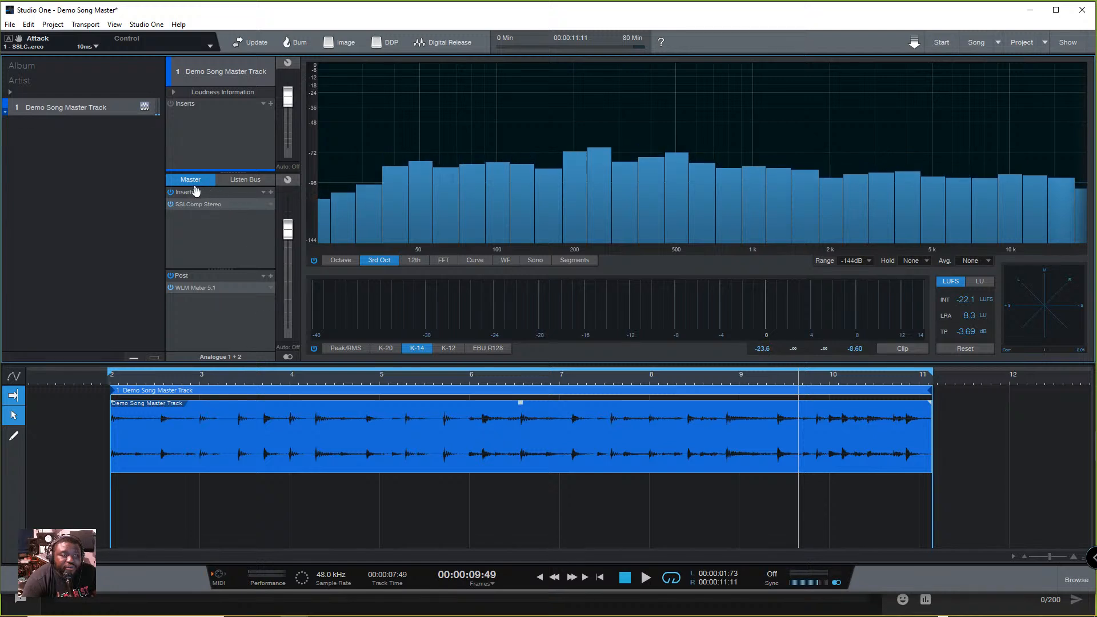
key(space)
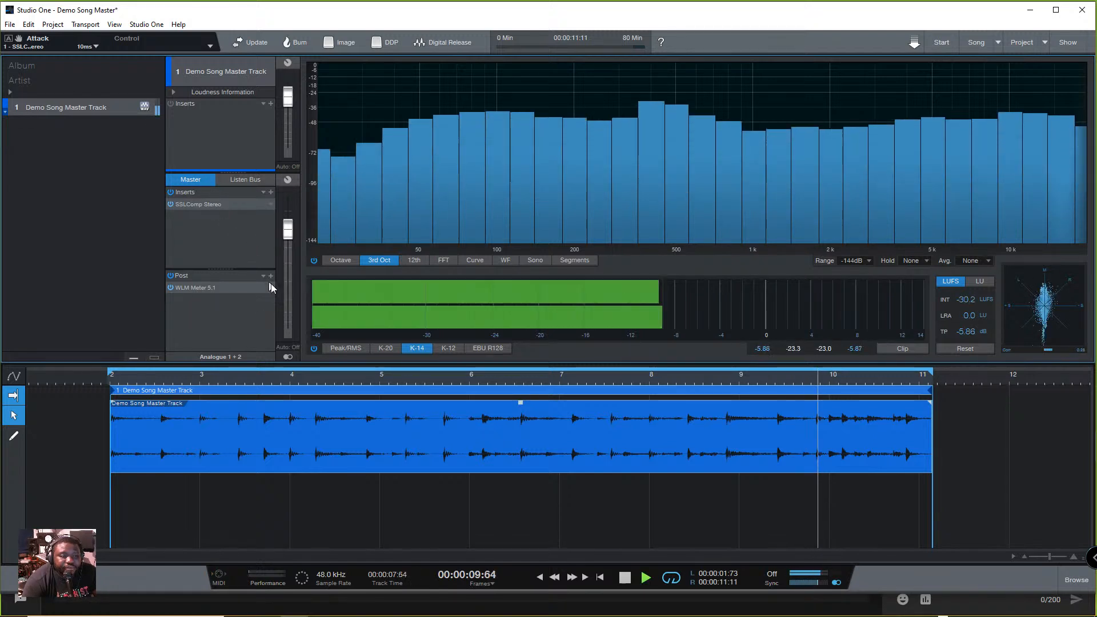
key(space)
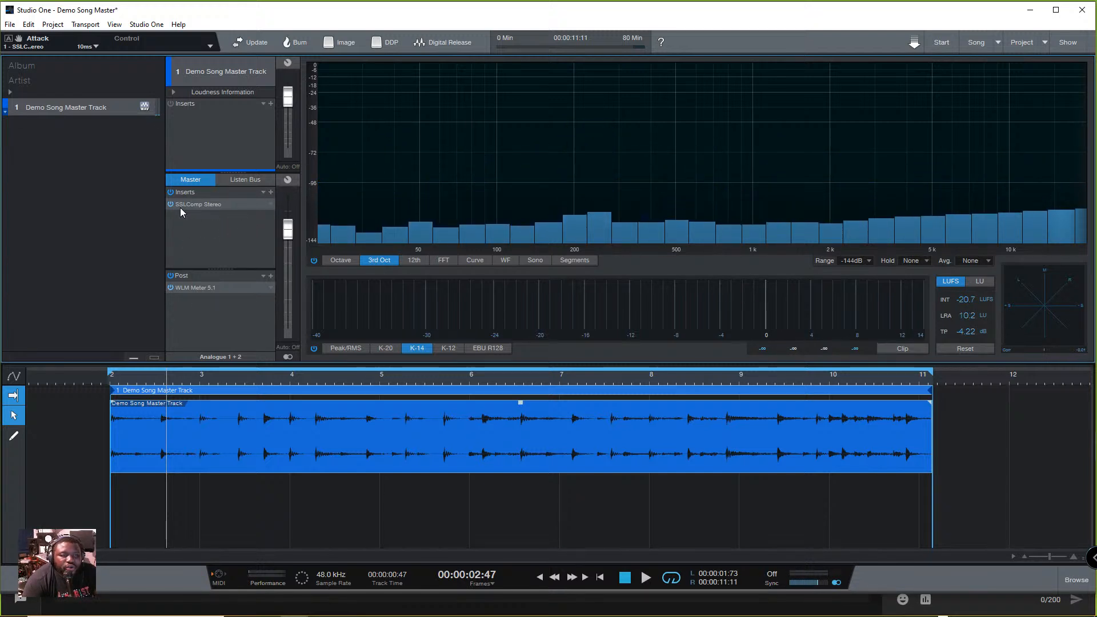
- Browse the available plug-ins by vendor and add Slate Digital's Fresh Air to the Master inserts after SSLComp Stereo
click(271, 193)
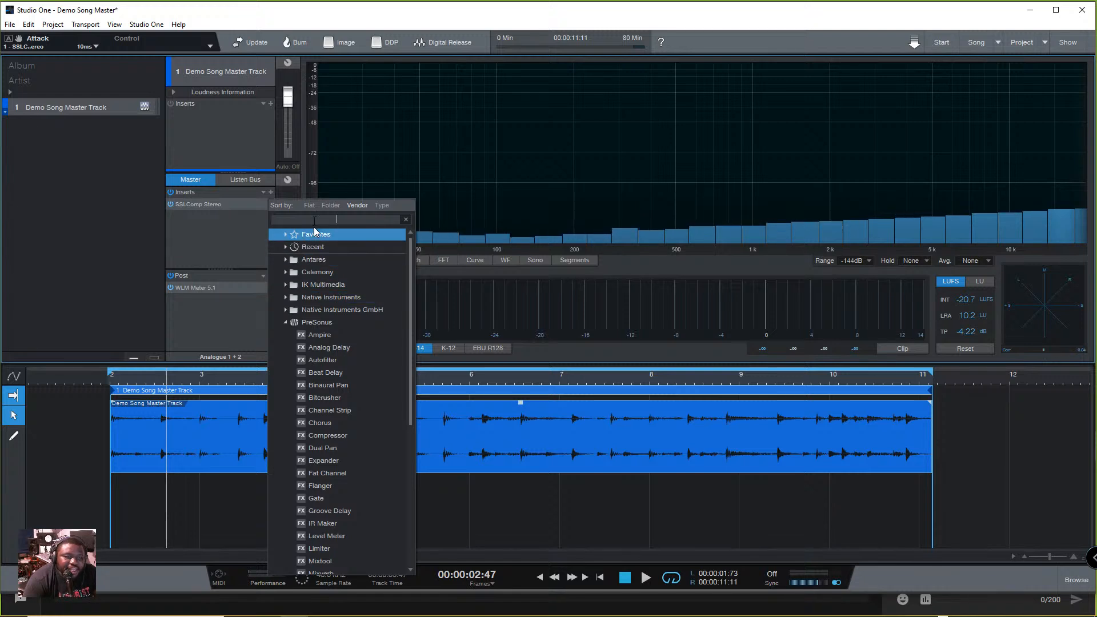
scroll(341, 354, down, 4)
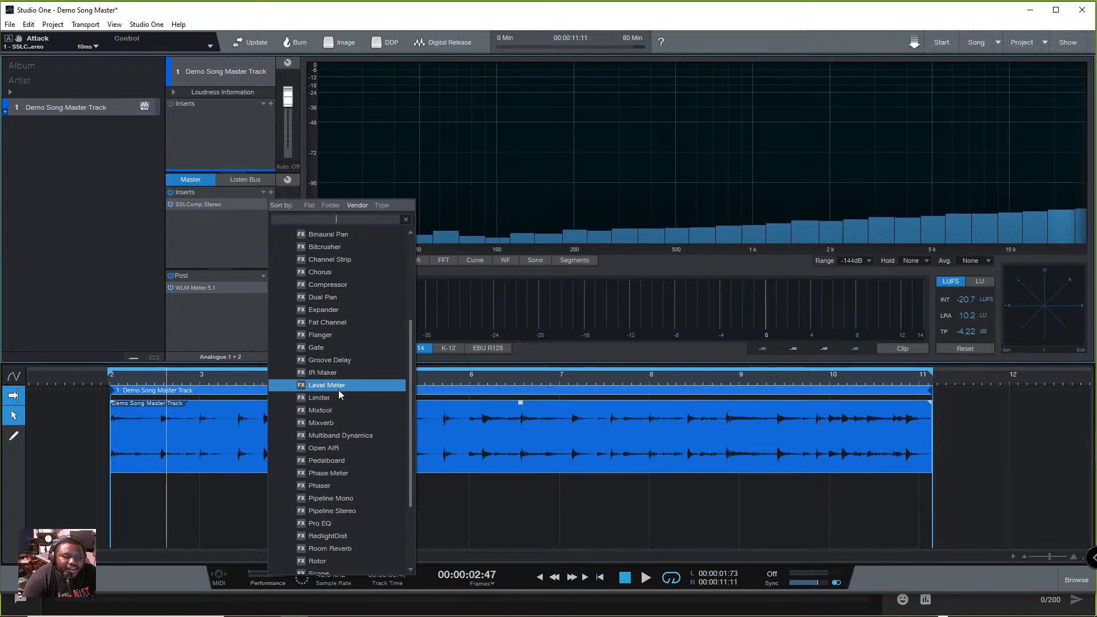
scroll(335, 365, up, 3)
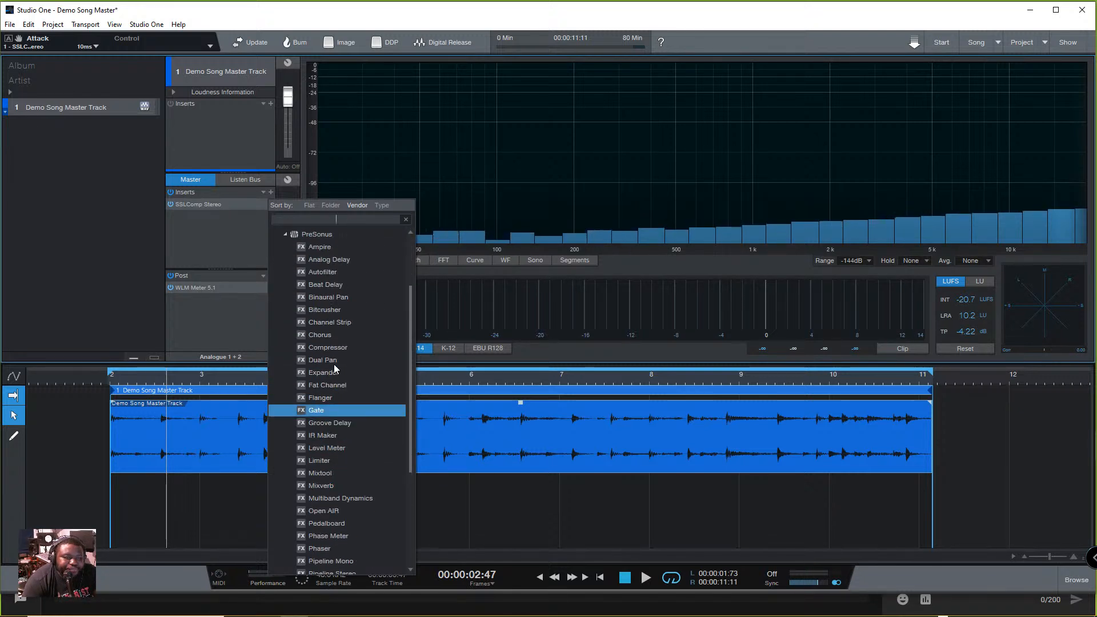
scroll(323, 427, down, 3)
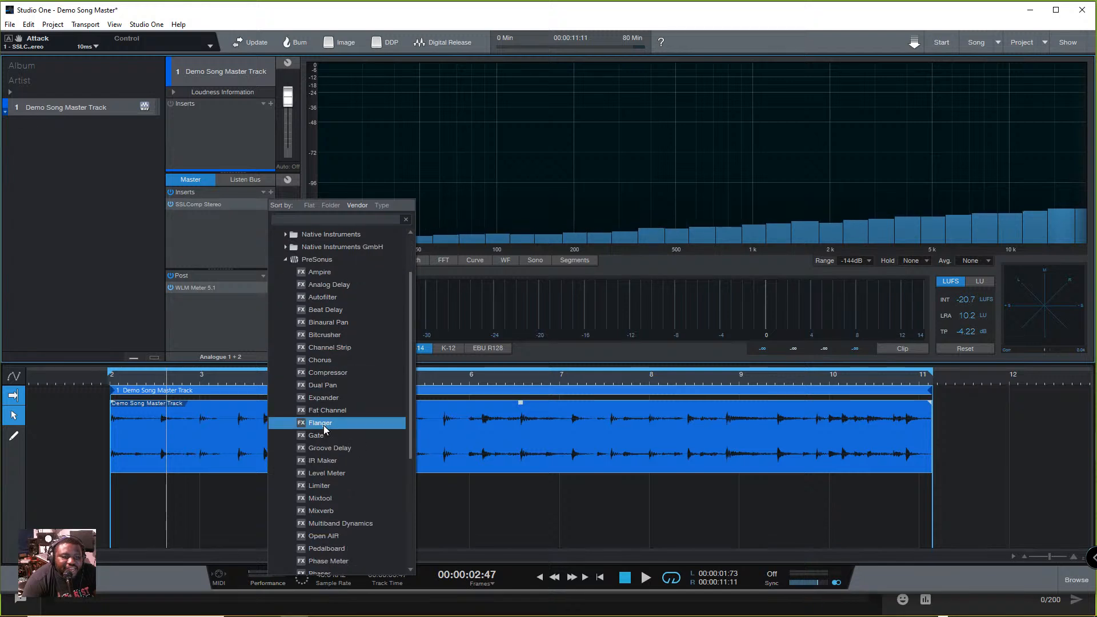
scroll(324, 427, down, 2)
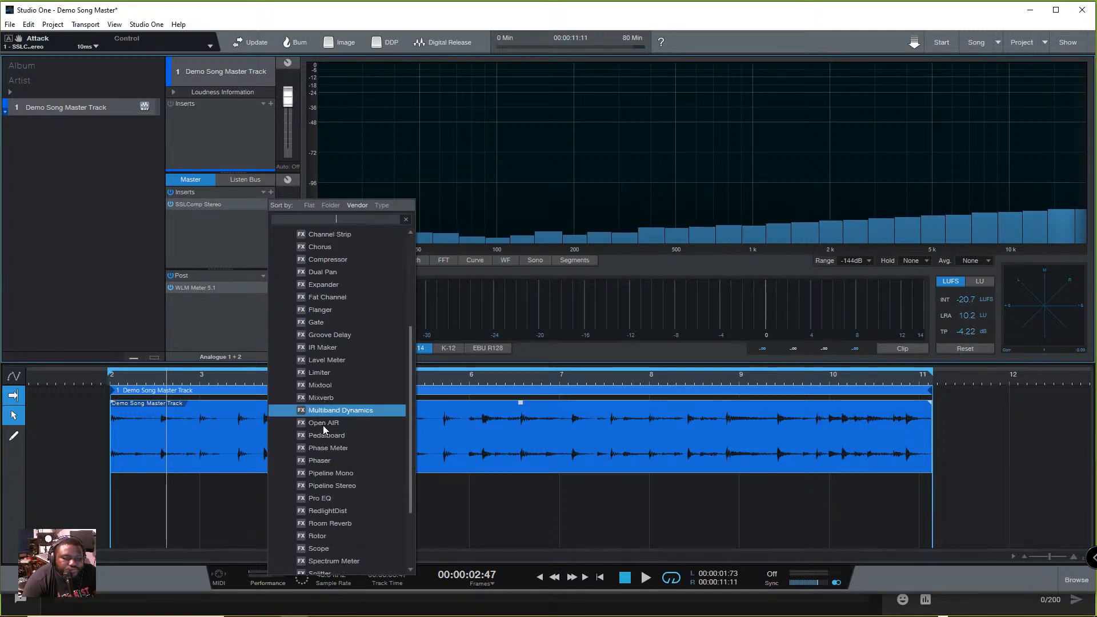
scroll(324, 424, up, 6)
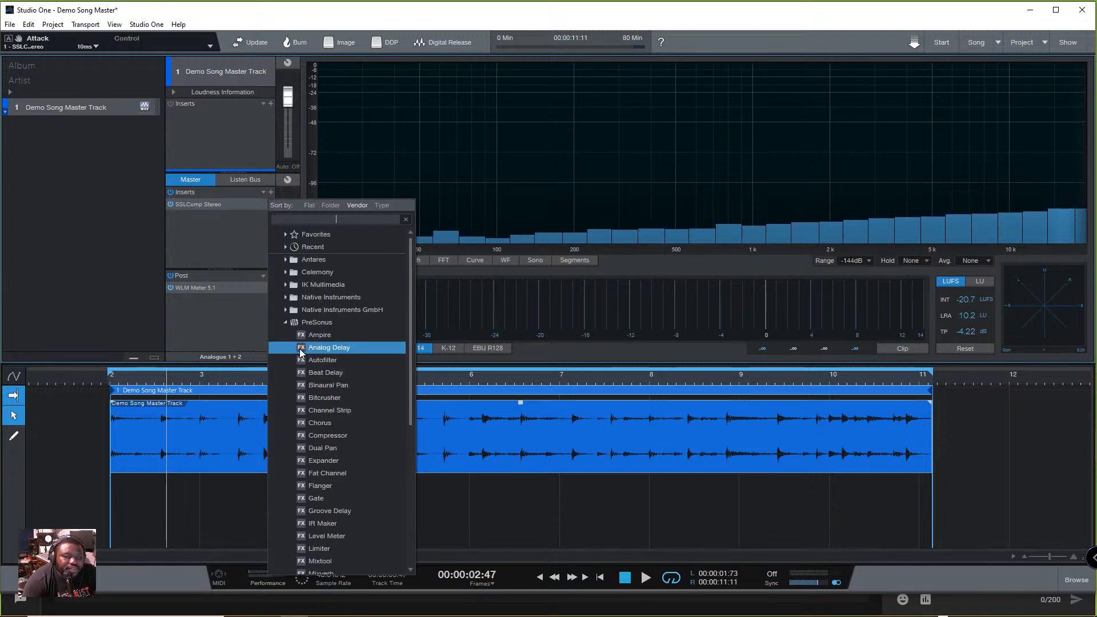
click(289, 325)
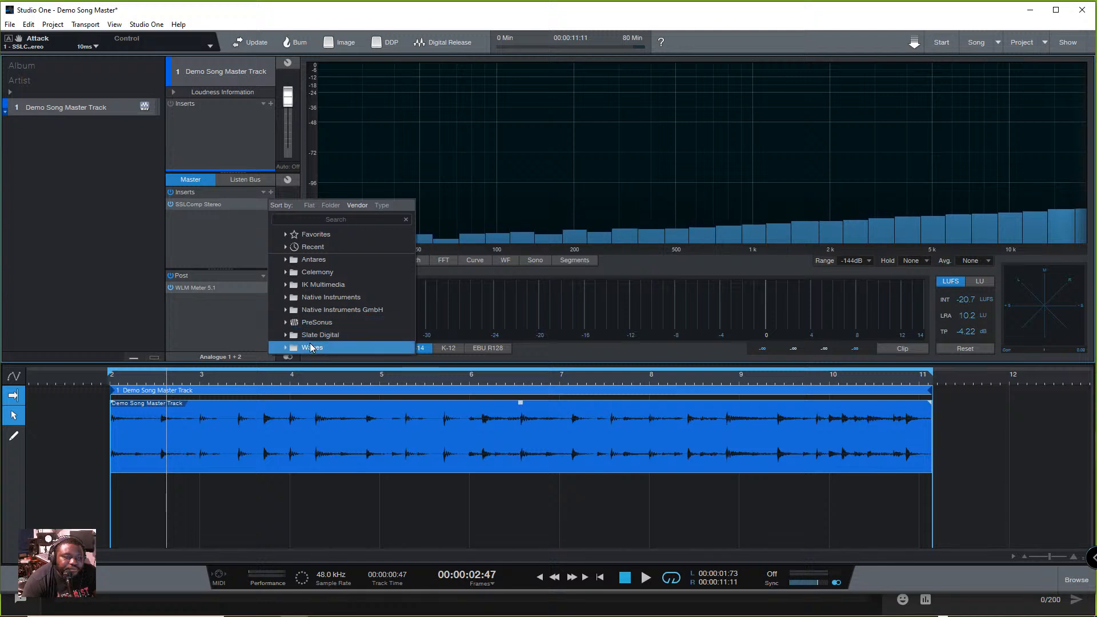
click(286, 260)
click(286, 260)
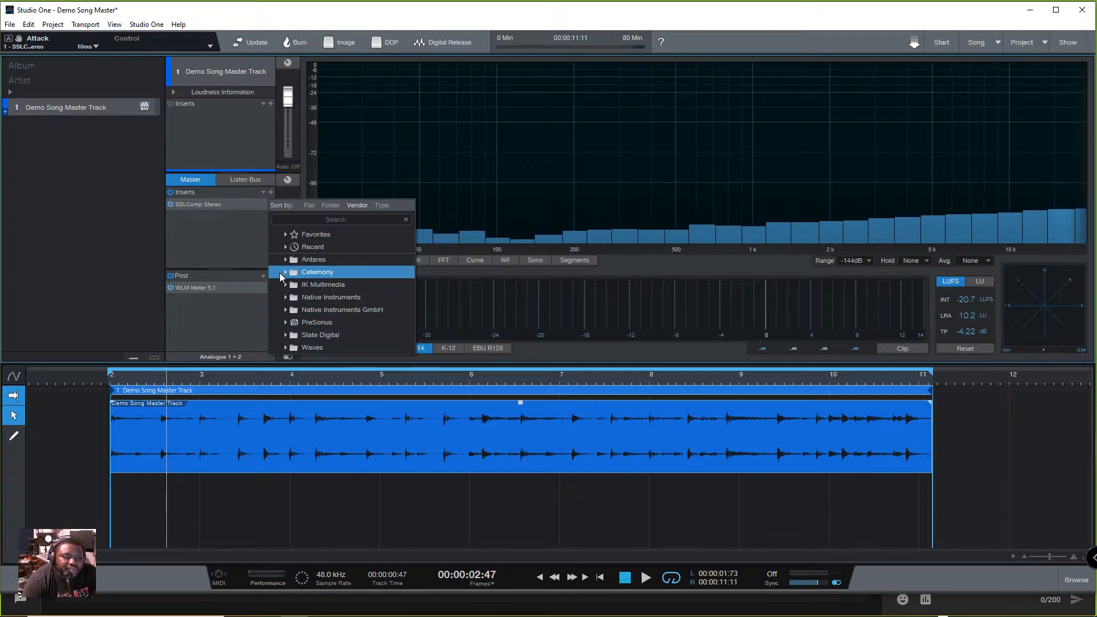
click(287, 337)
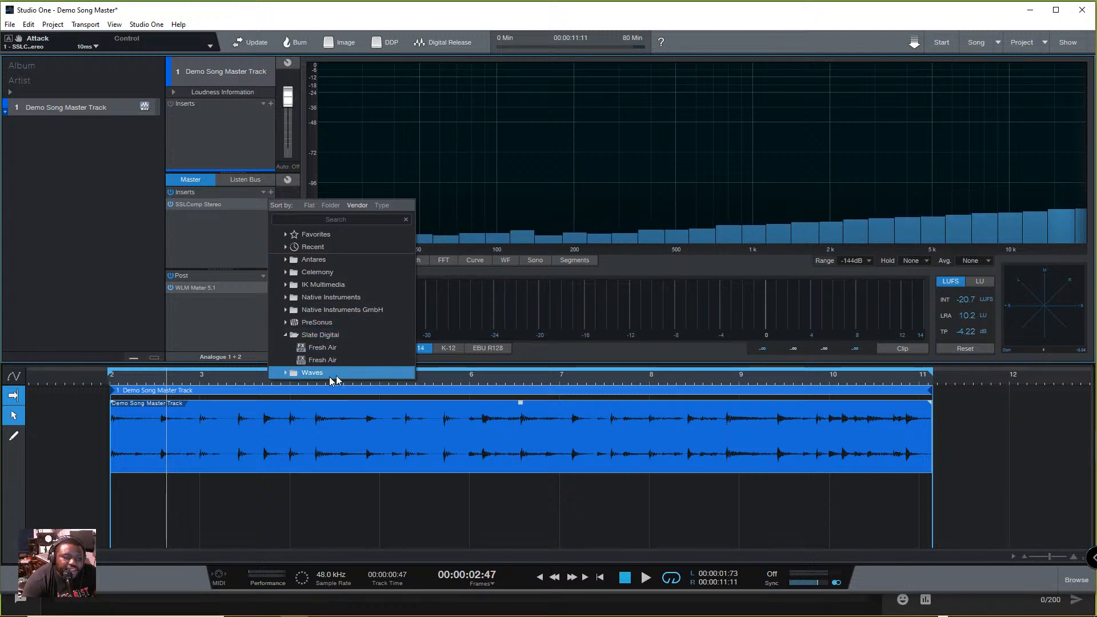
click(335, 348)
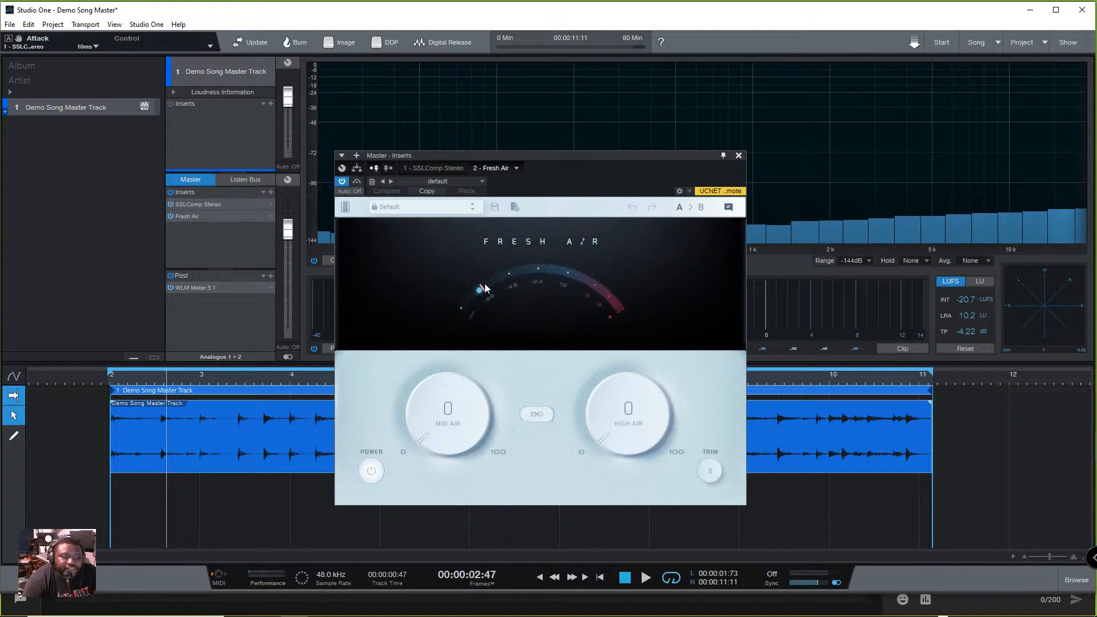
- Play the track through Fresh Air, stop playback, and close and deactivate the Fresh Air insert
key(space)
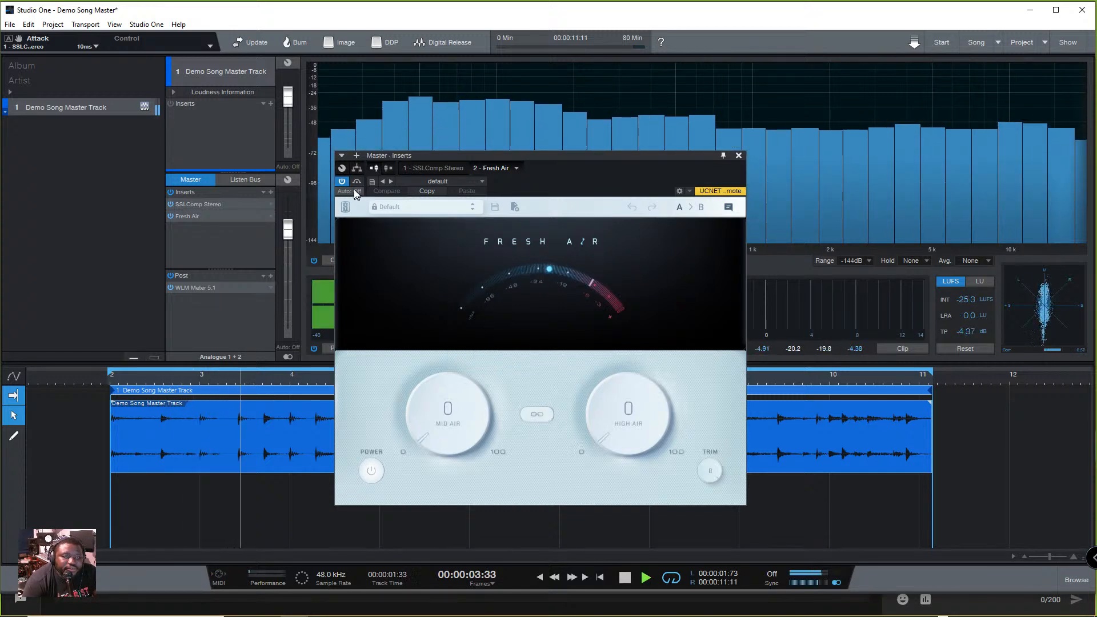
key(space)
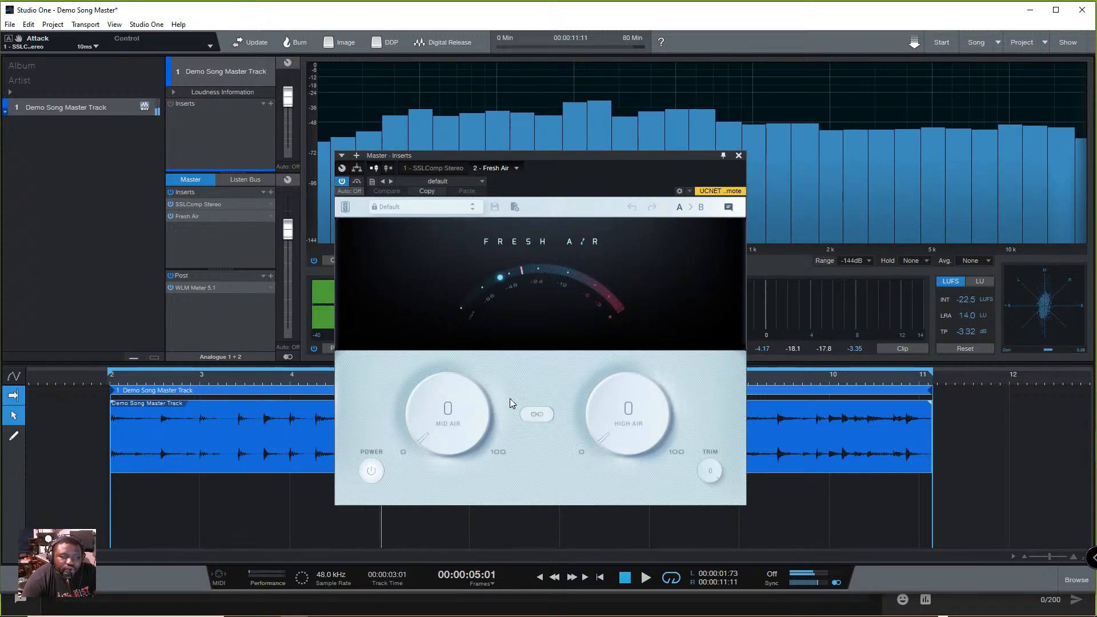
click(738, 154)
click(170, 216)
- Add the Waves Aphex Vintage Exciter Stereo to the Master inserts and place it between SSLComp Stereo and Fresh Air
click(271, 192)
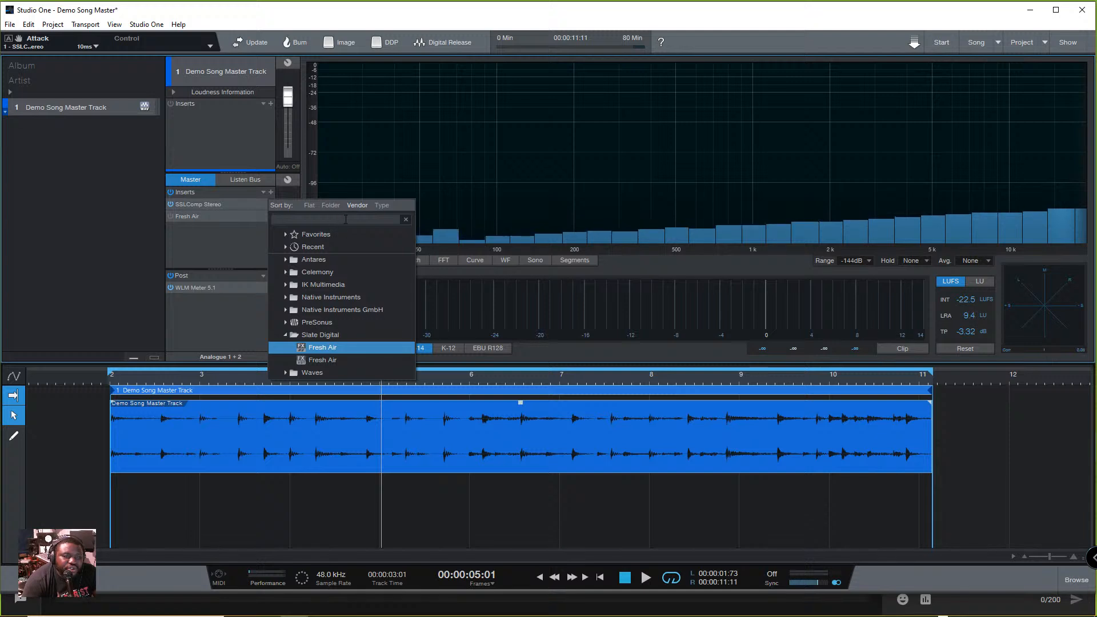
click(287, 334)
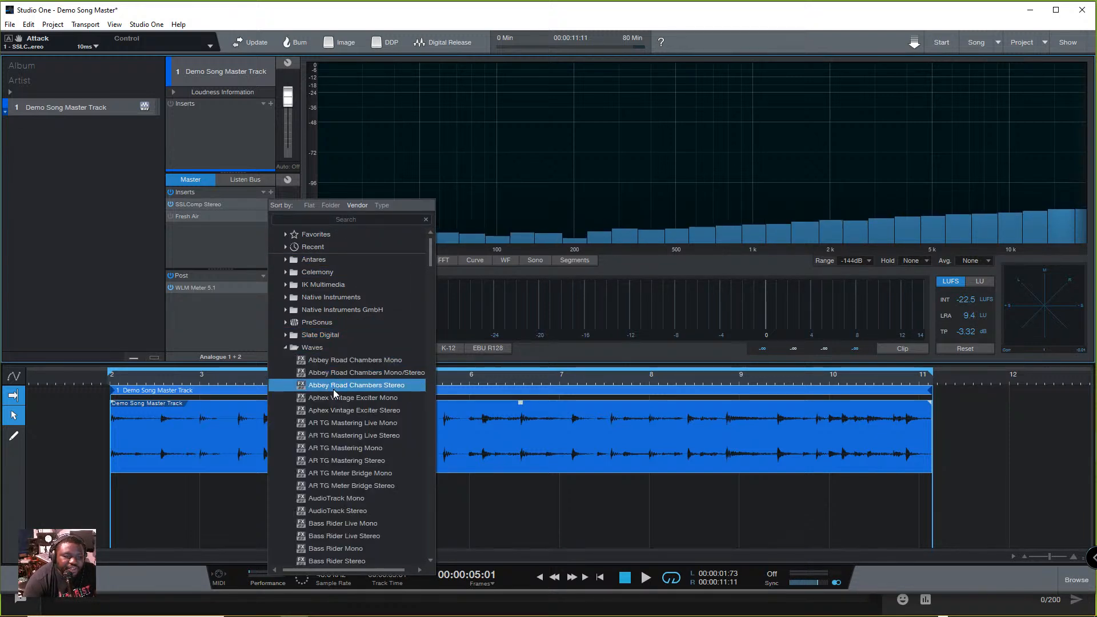
click(396, 409)
drag(524, 167, 554, 173)
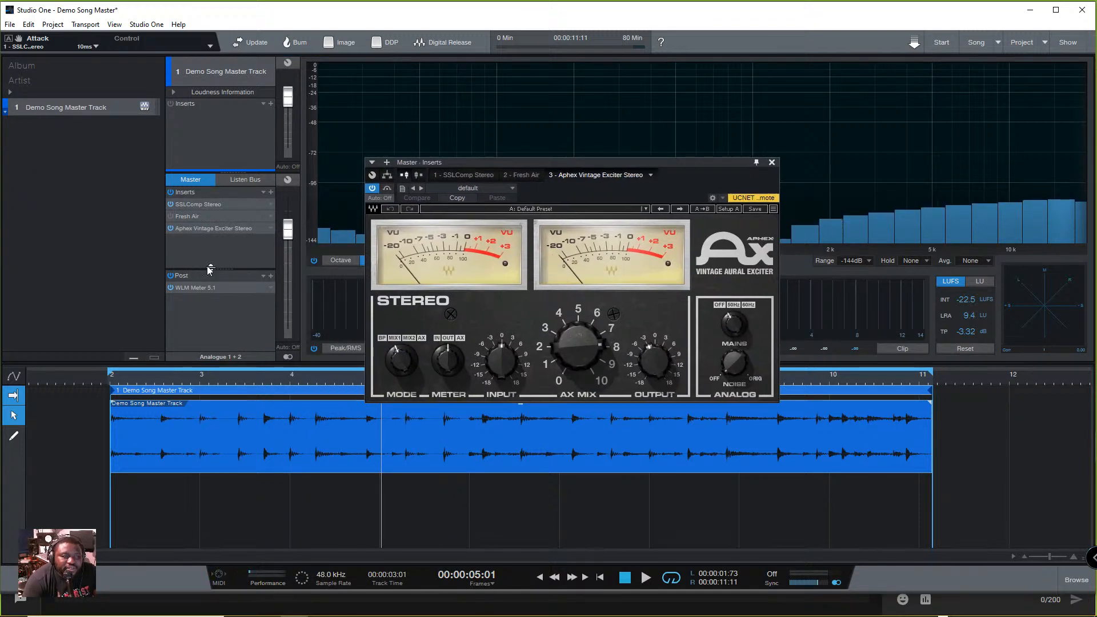
drag(209, 228, 214, 212)
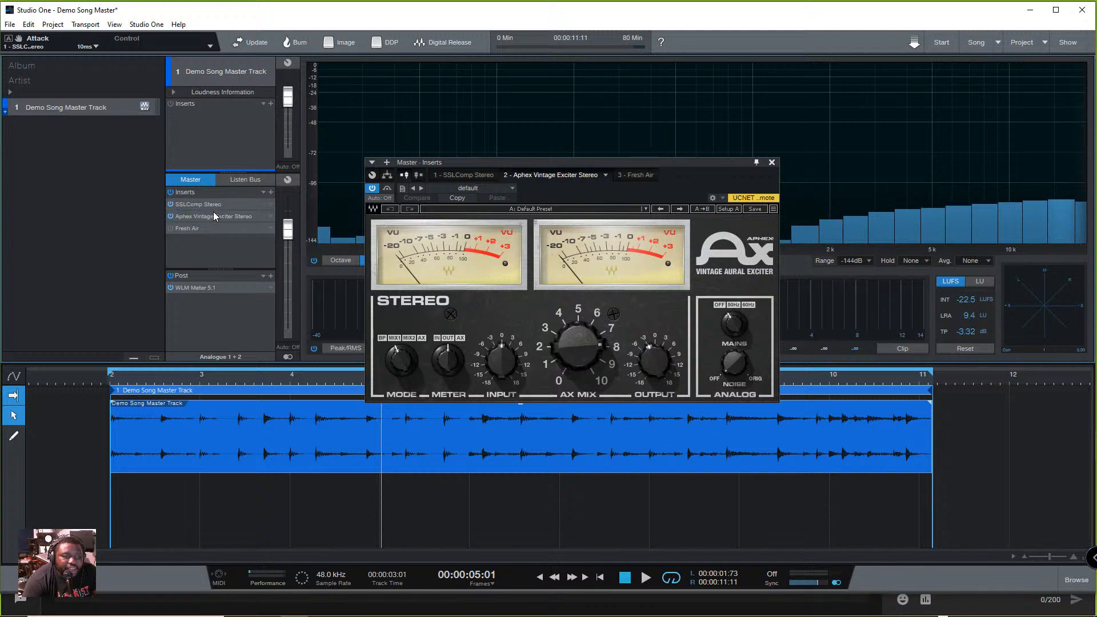
- Play the track with the Aphex Vintage Exciter switched off and back on to compare its effect
click(372, 187)
key(space)
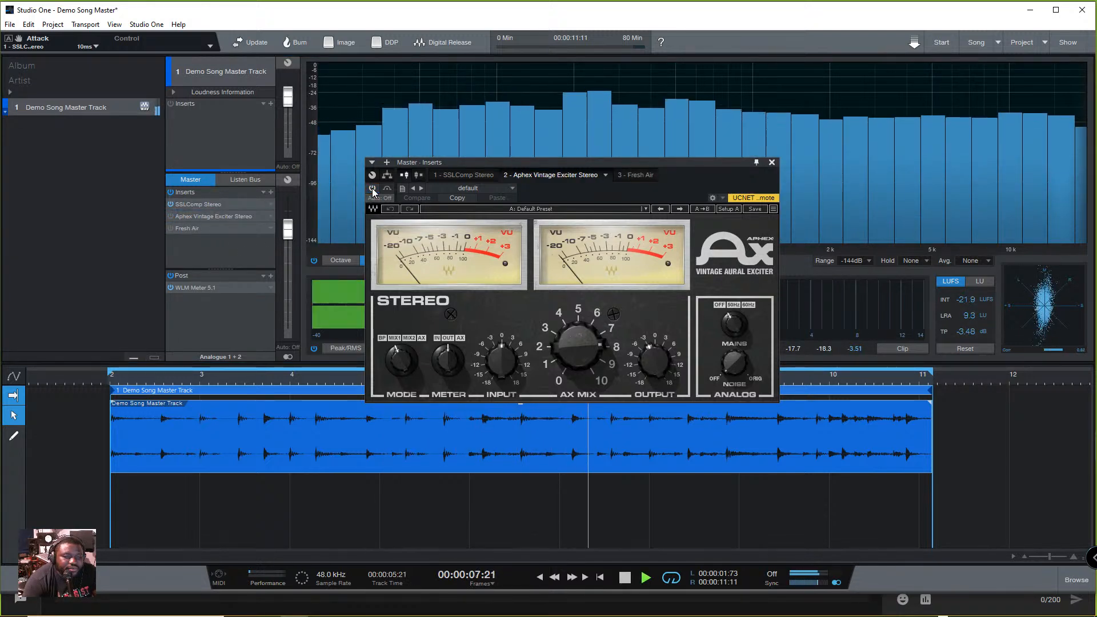
click(372, 188)
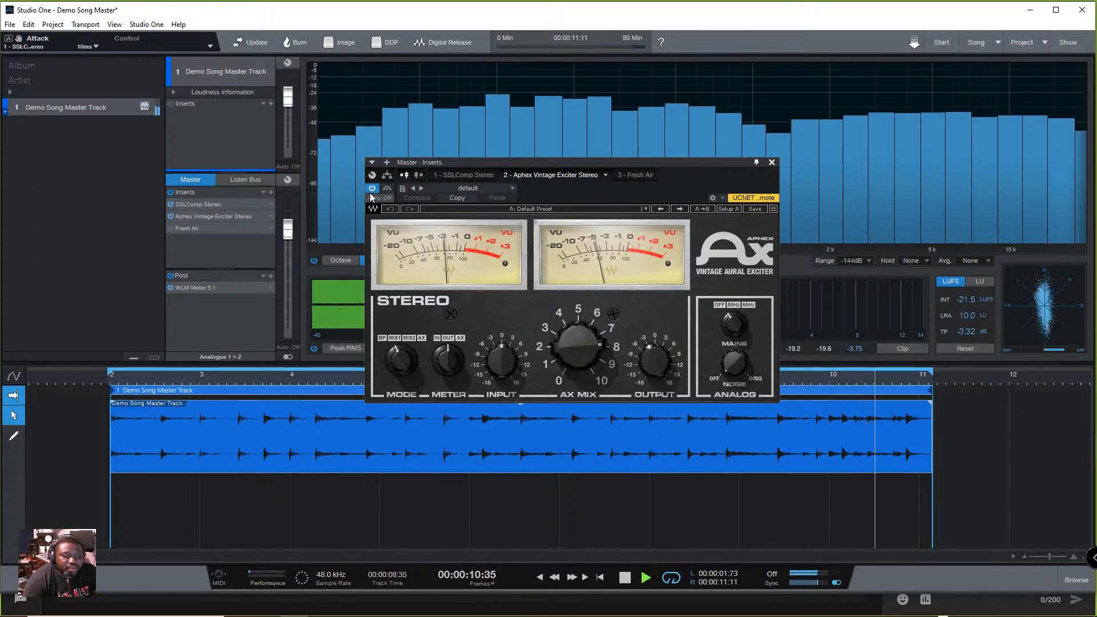
key(space)
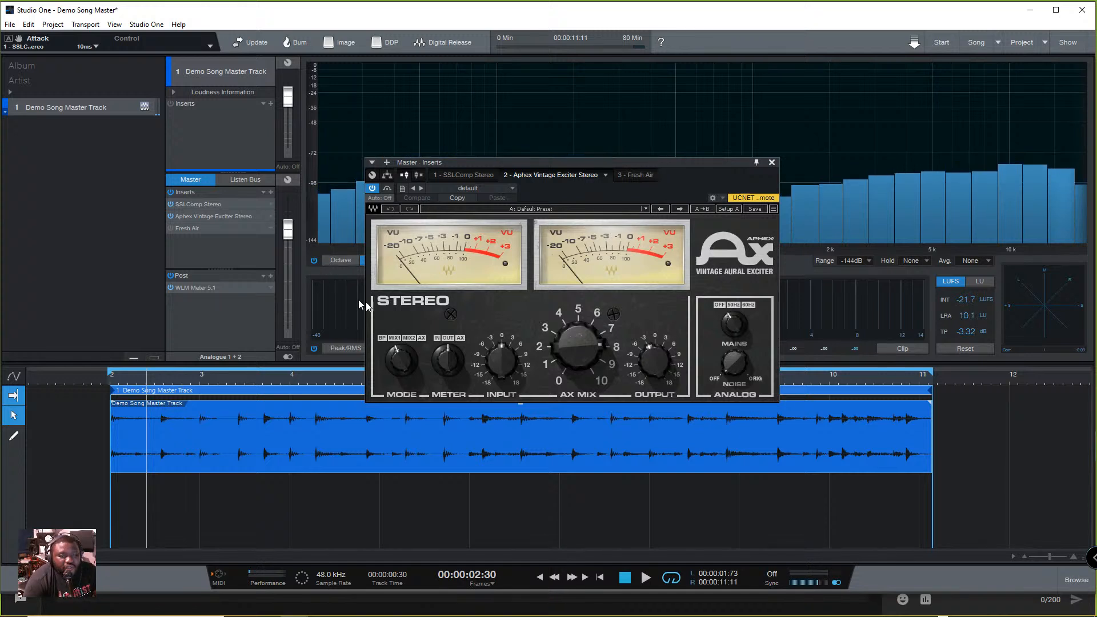
- Try an AX Mix of 1.68 on the Aphex Vintage Exciter and play the track to hear it
mouse_move(602, 352)
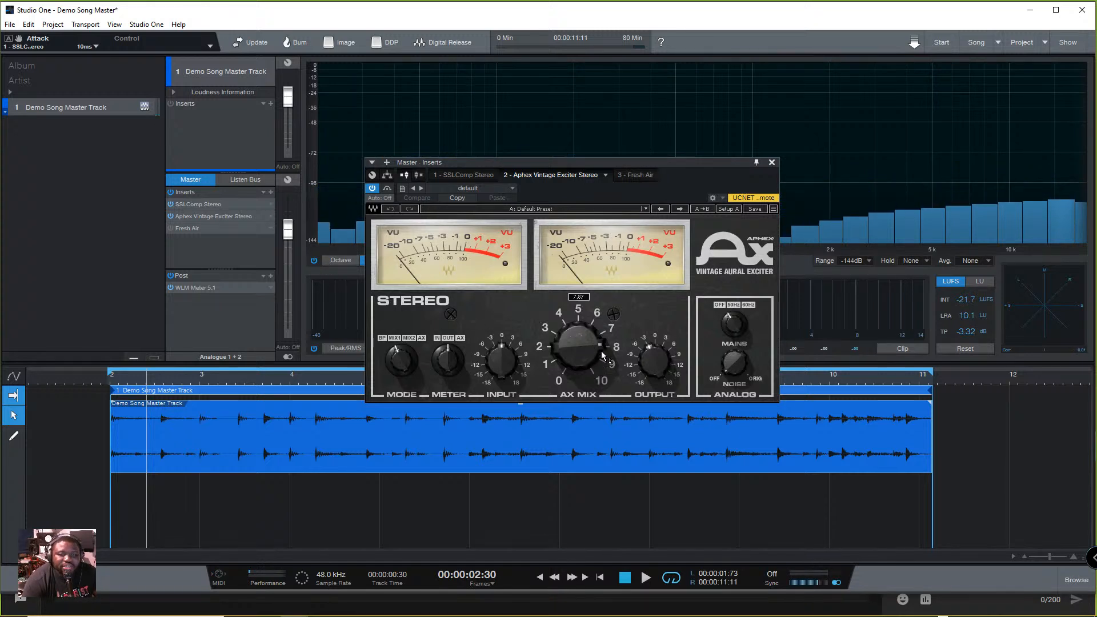
drag(578, 346, 569, 347)
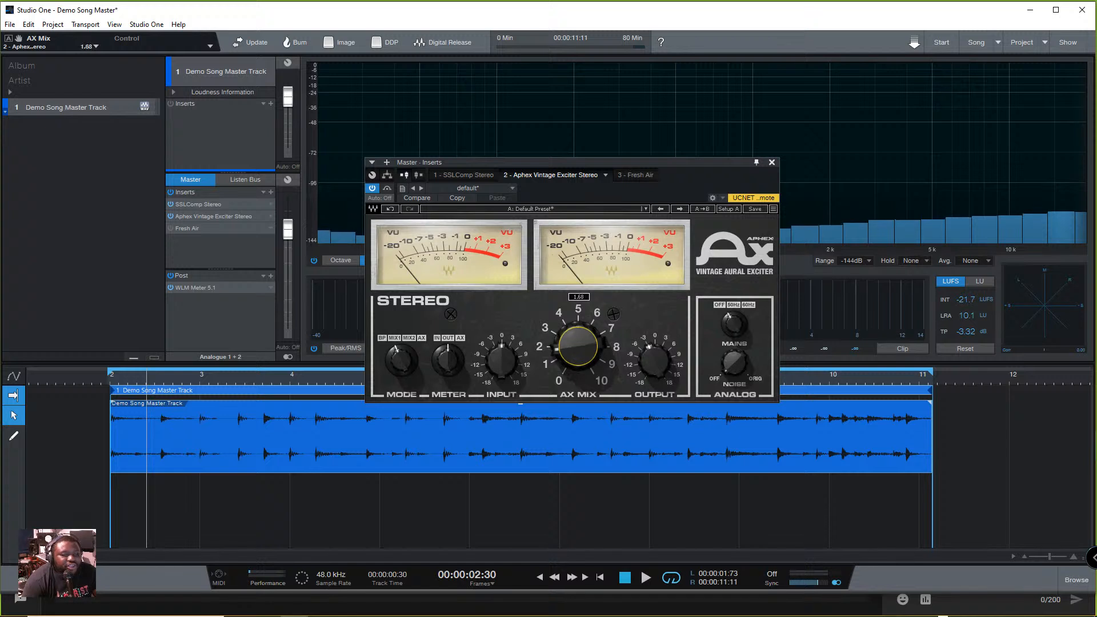
key(space)
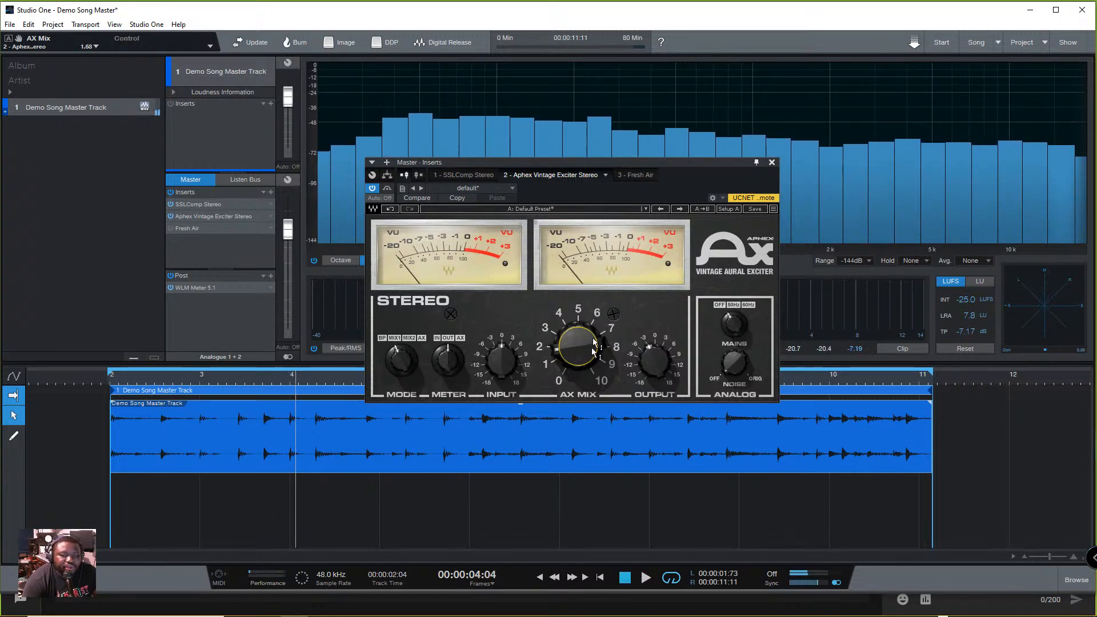
key(space)
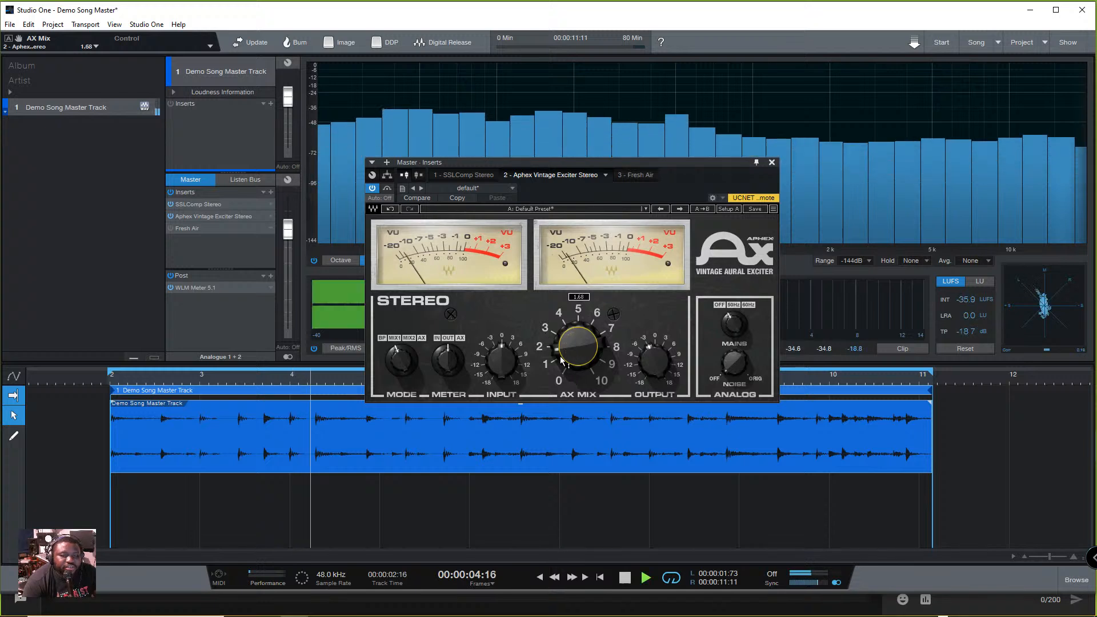
- Set the exciter's AX Mix to 5.04 during playback, close its window and stop the track
mouse_move(578, 346)
mouse_down()
mouse_move(578, 312)
mouse_move(559, 370)
mouse_move(588, 339)
mouse_move(578, 345)
mouse_up()
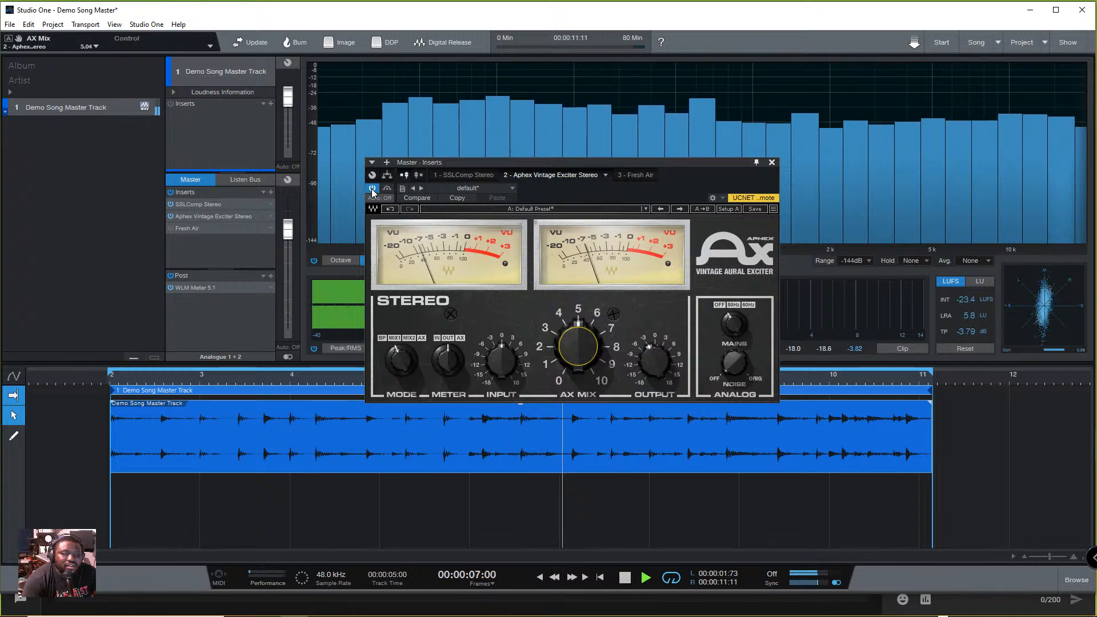
click(772, 163)
key(space)
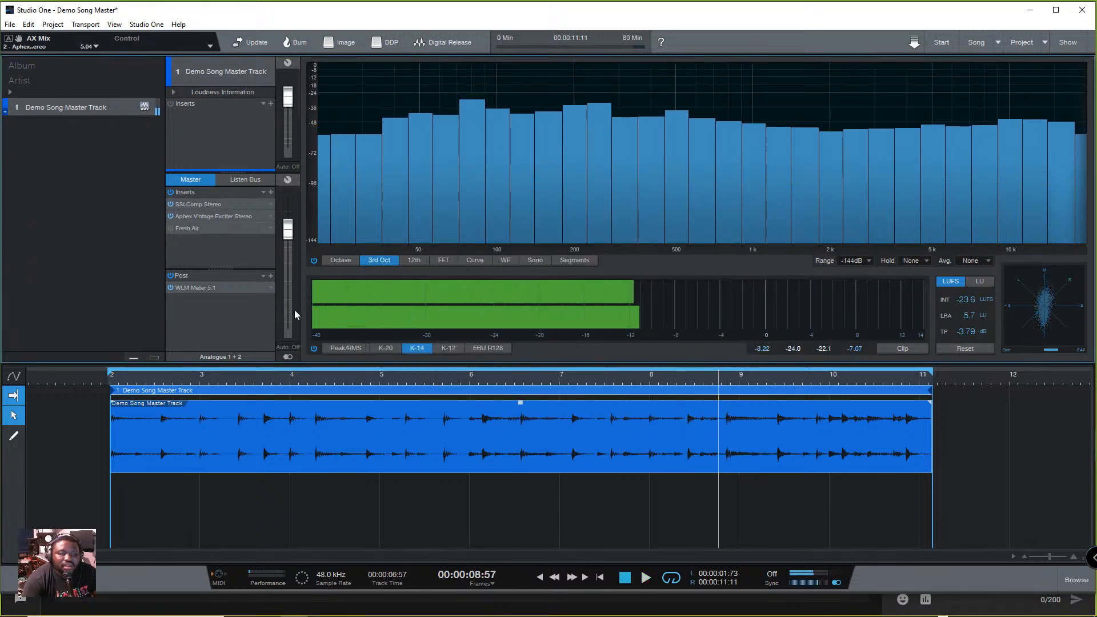
- Open and reactivate Fresh Air, play the track through it, and link its Mid Air and High Air controls
click(189, 227)
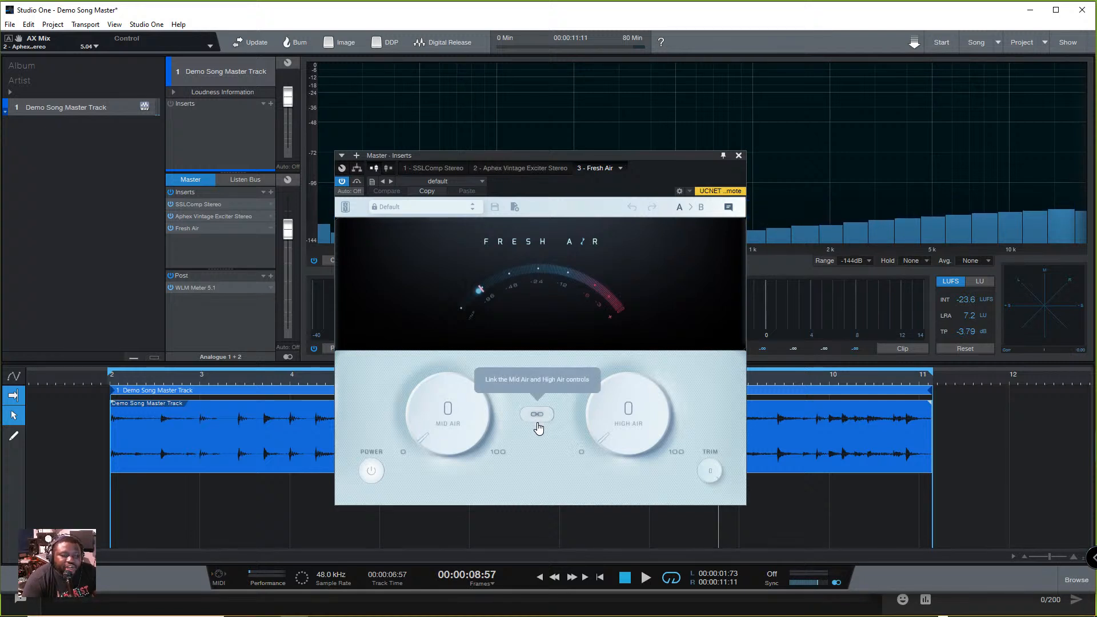
key(space)
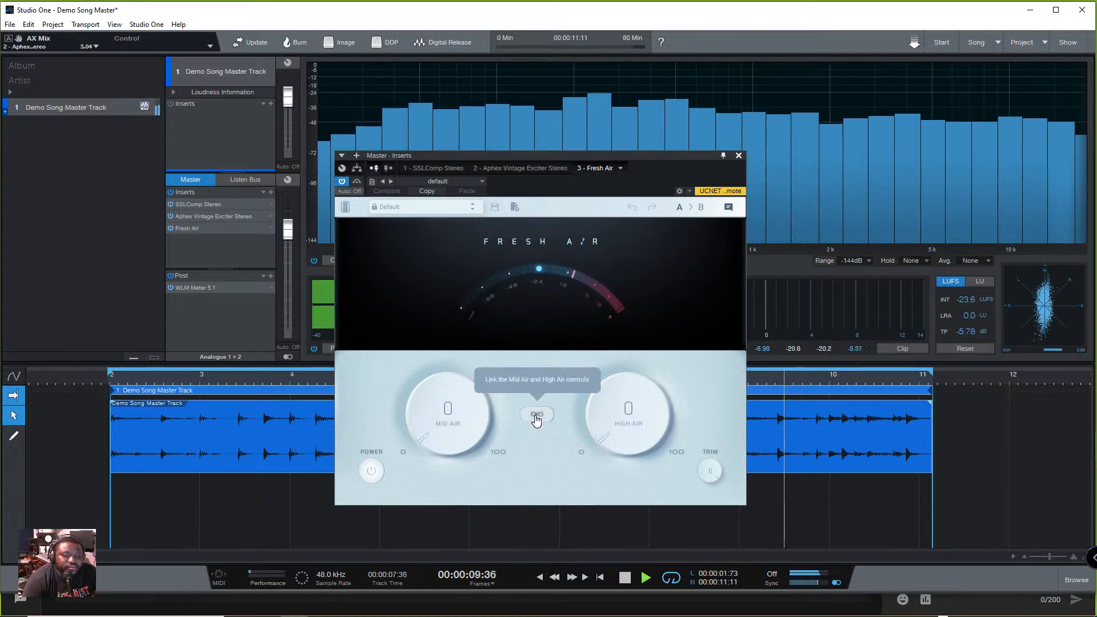
click(537, 423)
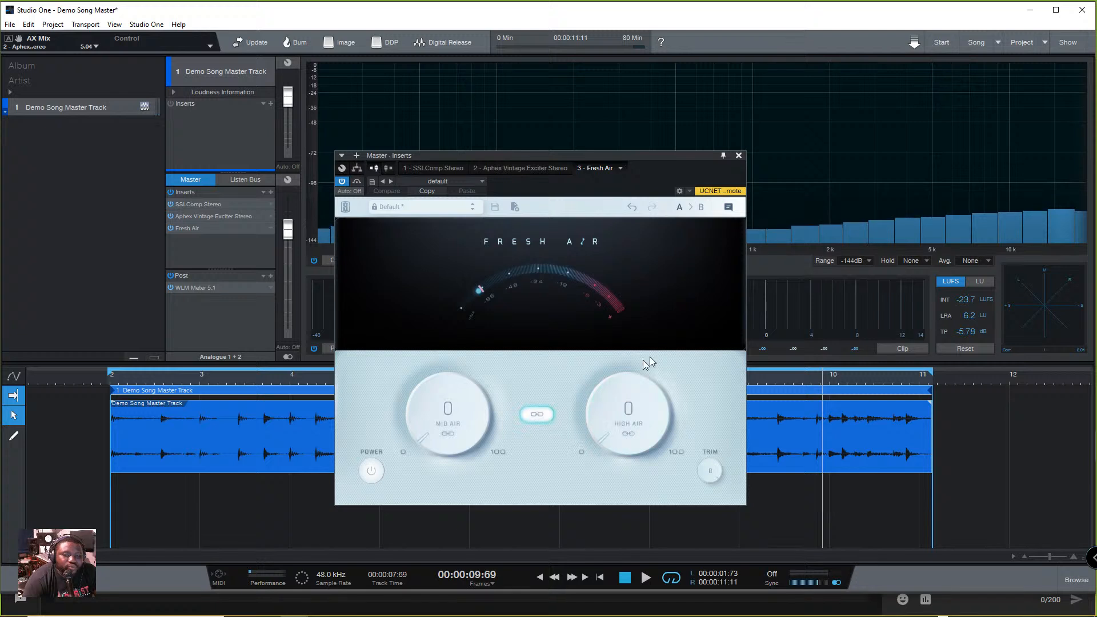
- Try Fresh Air's Mid Air and High Air controls with linking on and off, returning both to 0
drag(432, 440, 470, 460)
drag(597, 425, 596, 481)
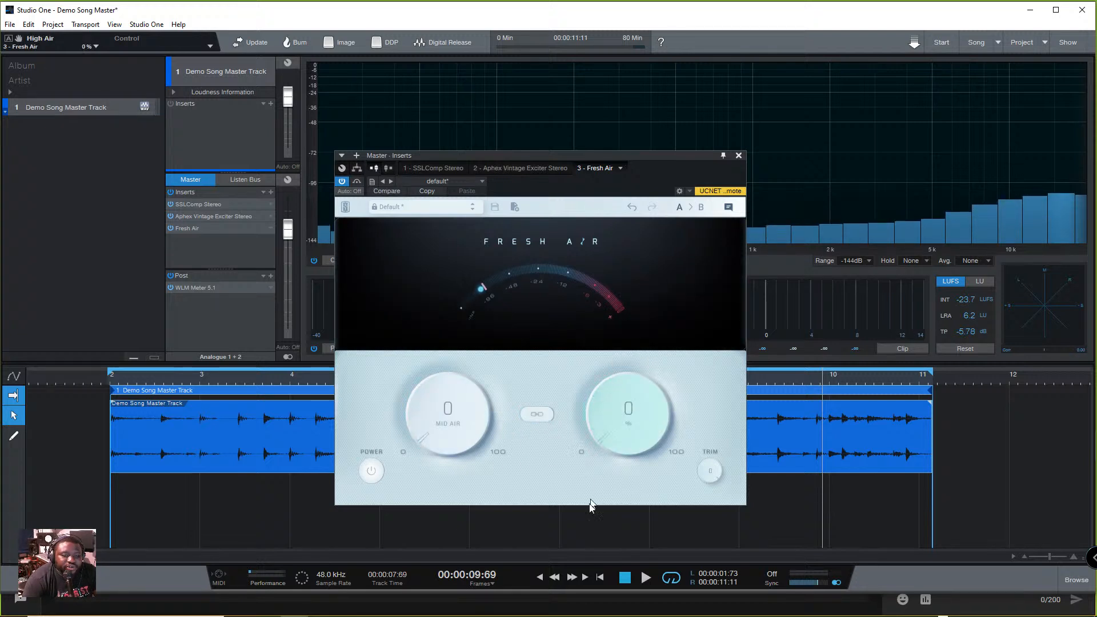
drag(667, 448, 499, 577)
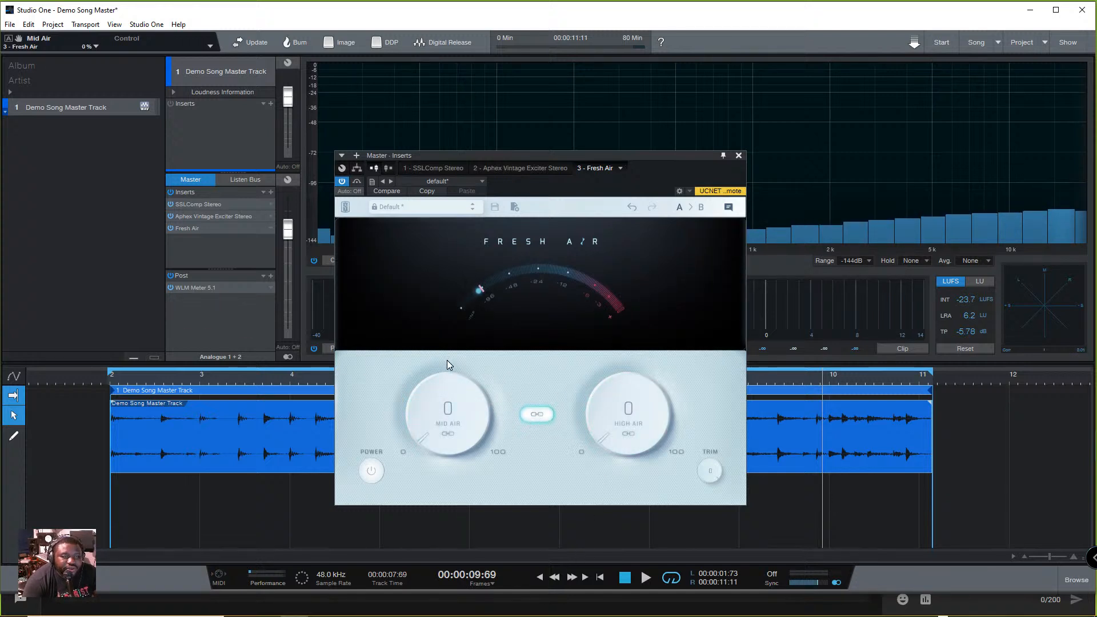
- Try Fresh Air's linked Mid Air and High Air at 20% during playback, comparing with bypass, and reduce both to 15%
key(space)
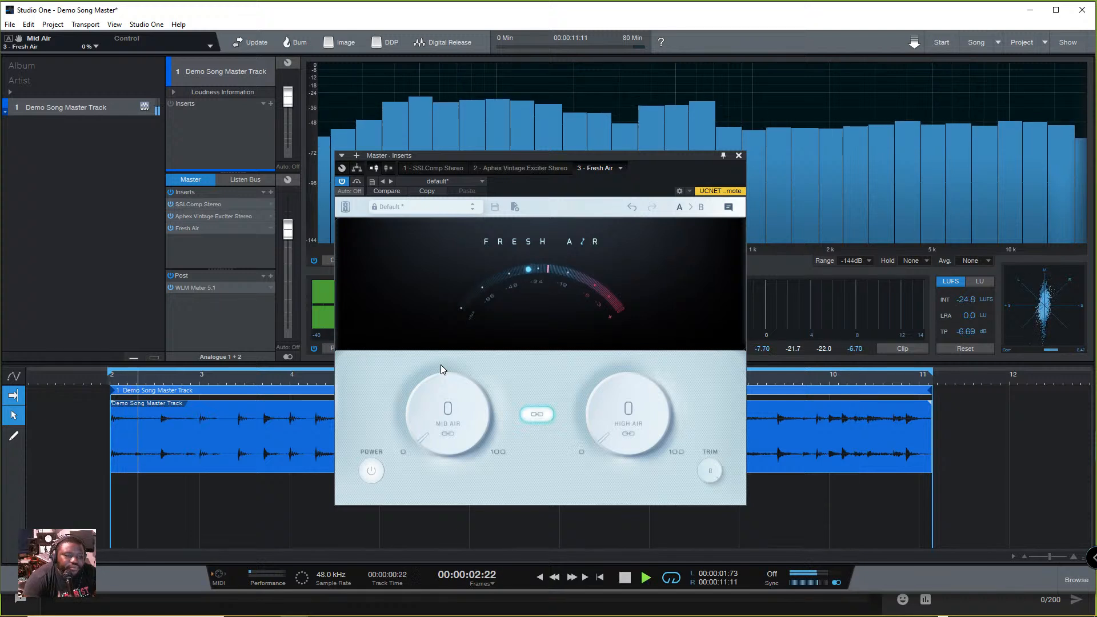
drag(460, 395, 477, 377)
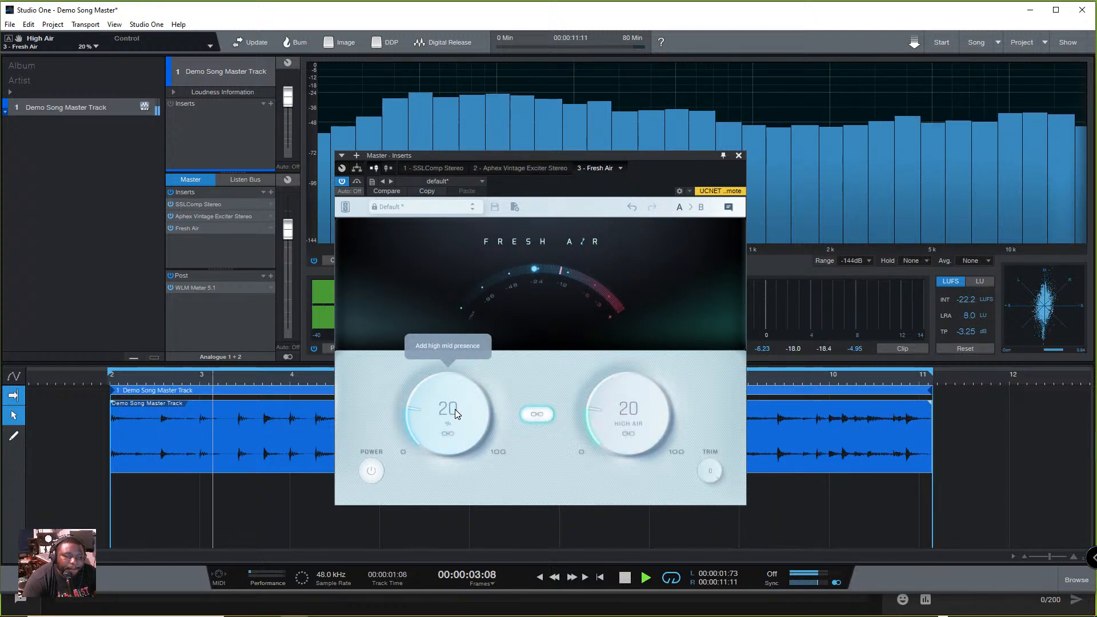
click(357, 182)
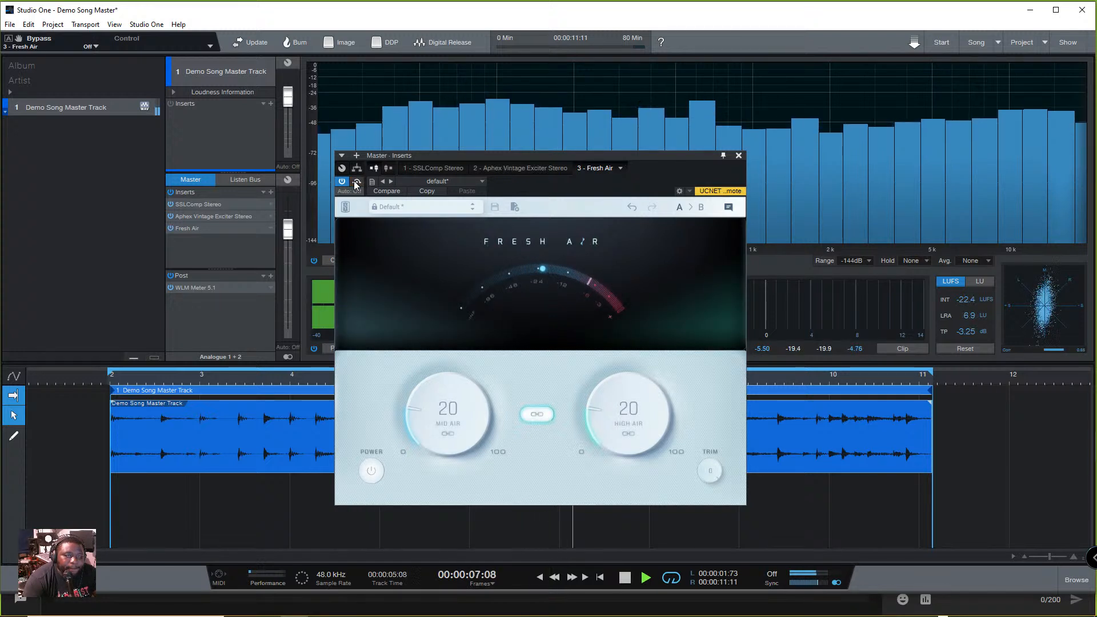
click(355, 182)
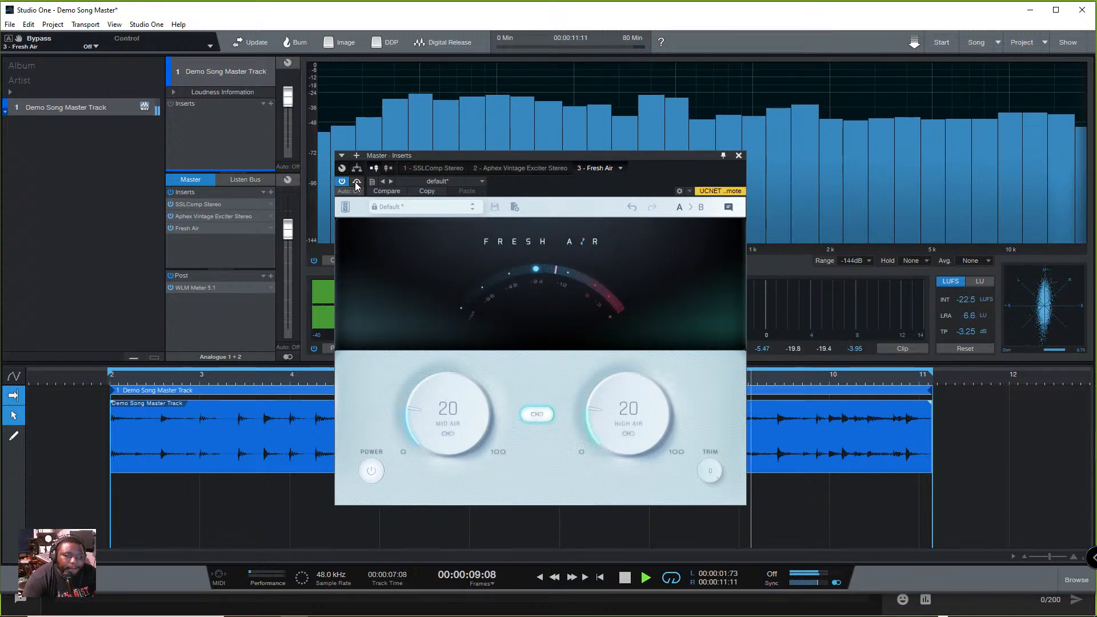
drag(440, 412, 445, 428)
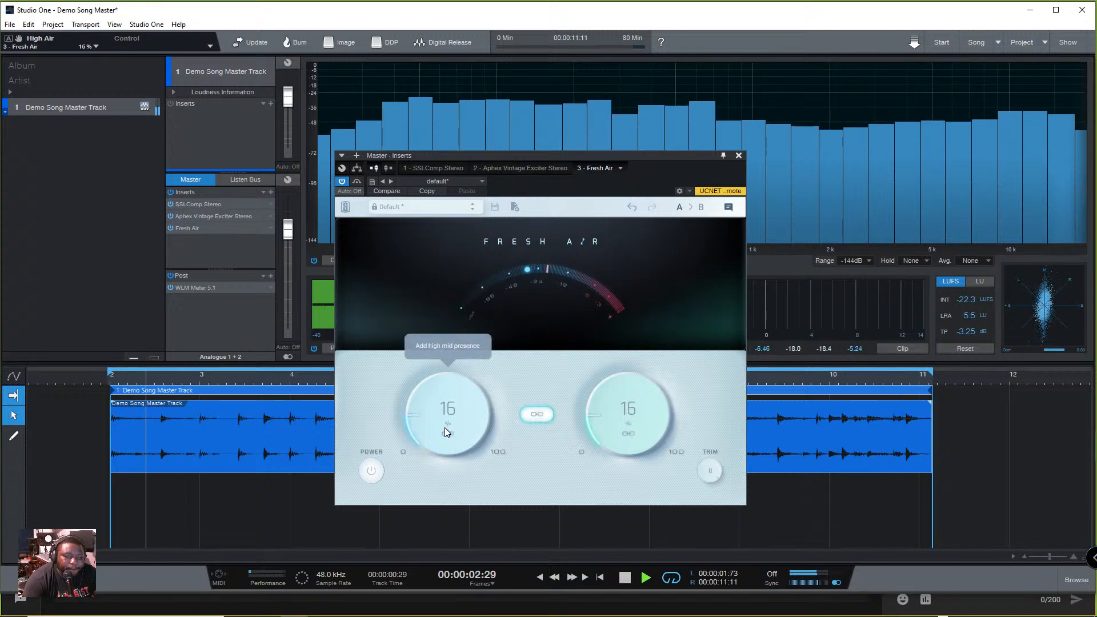
- Compare Fresh Air with and without bypass during playback, close its window and stop the track
click(357, 182)
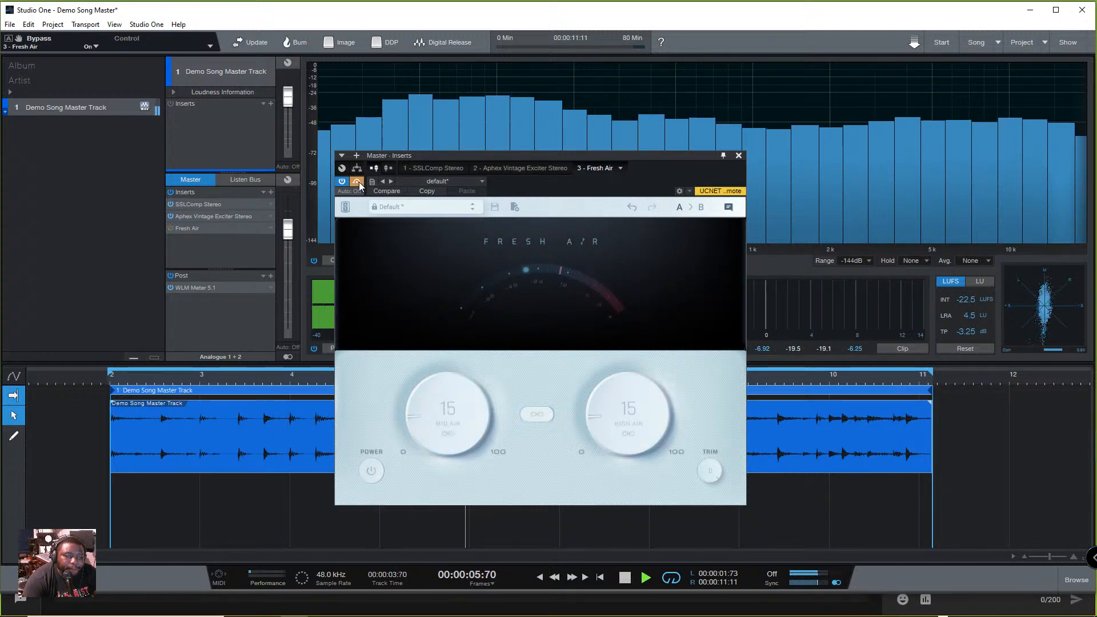
click(359, 182)
click(359, 183)
click(359, 183)
click(738, 156)
key(space)
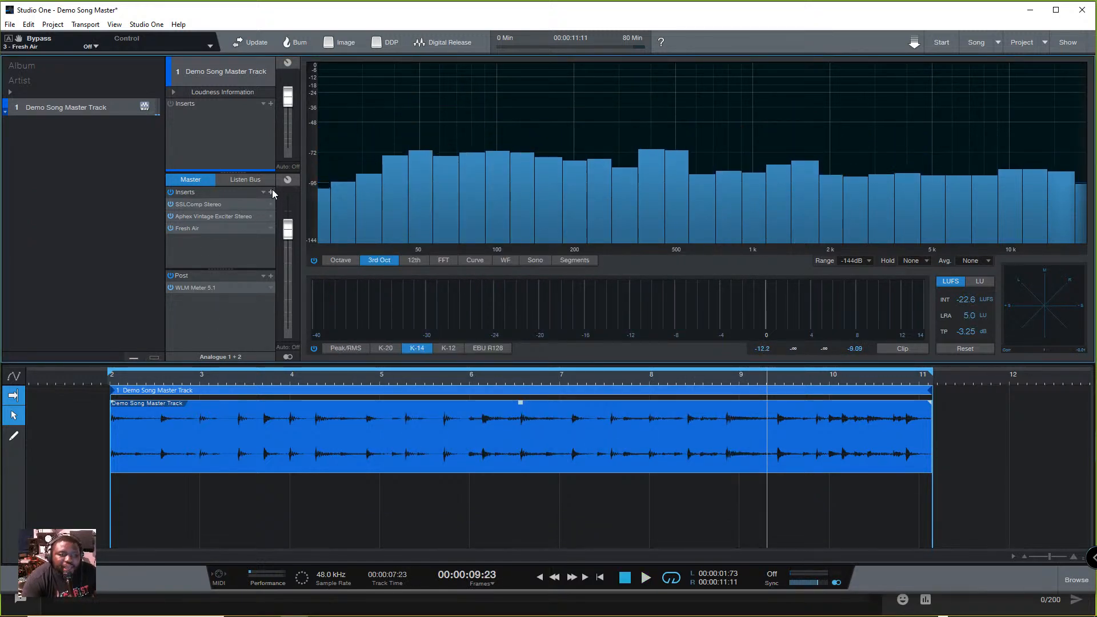
- Deactivate the Aphex exciter and Fresh Air, add Pro EQ to the Master inserts and play the track
click(170, 228)
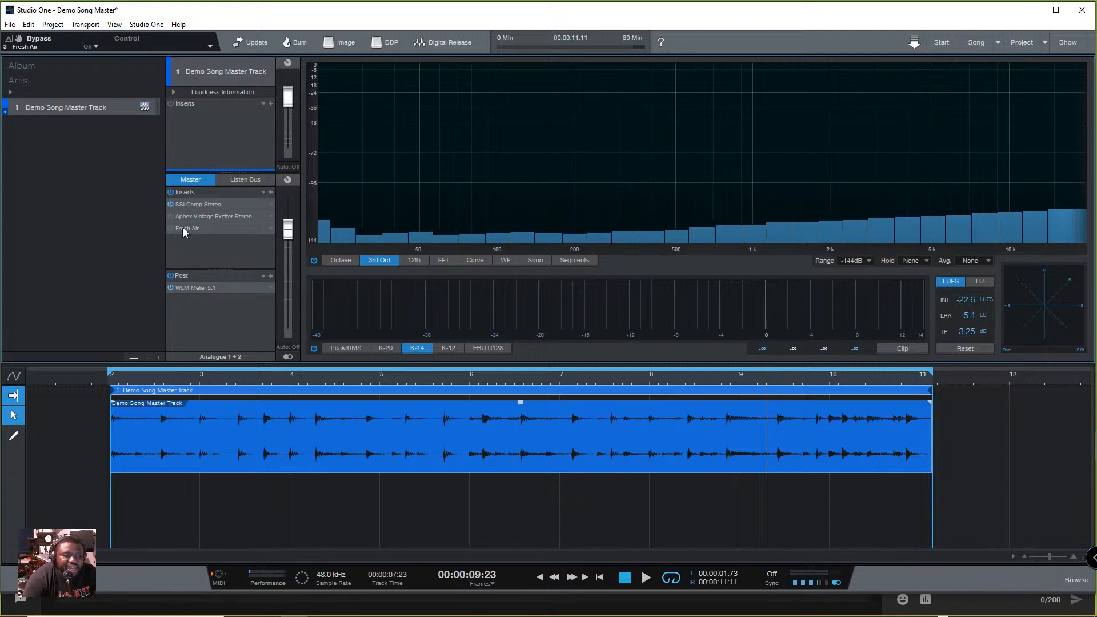
key(space)
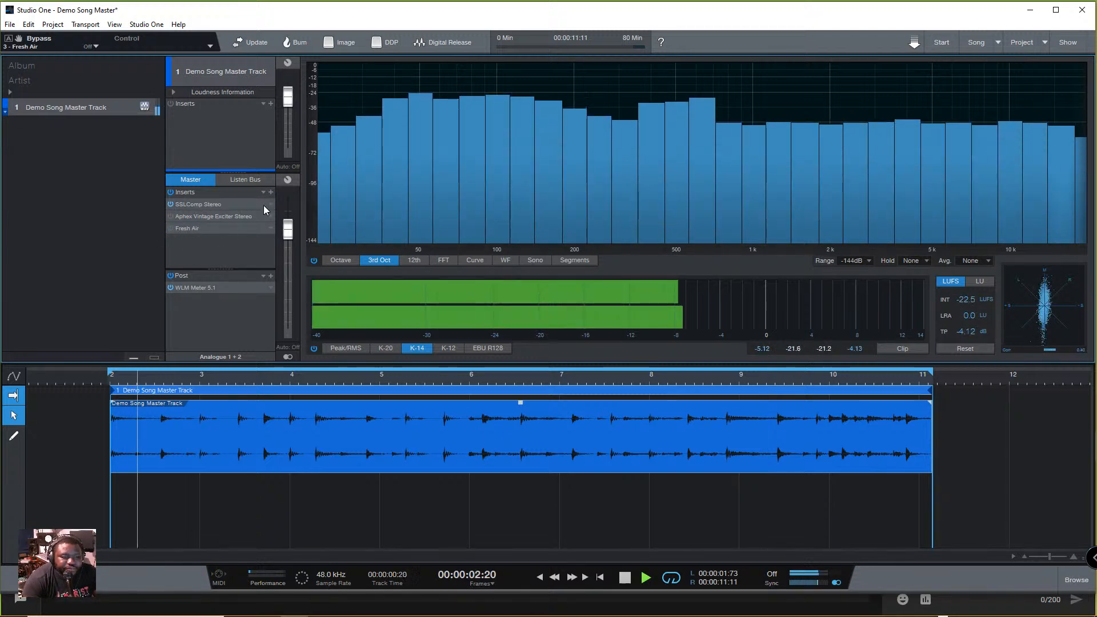
click(271, 193)
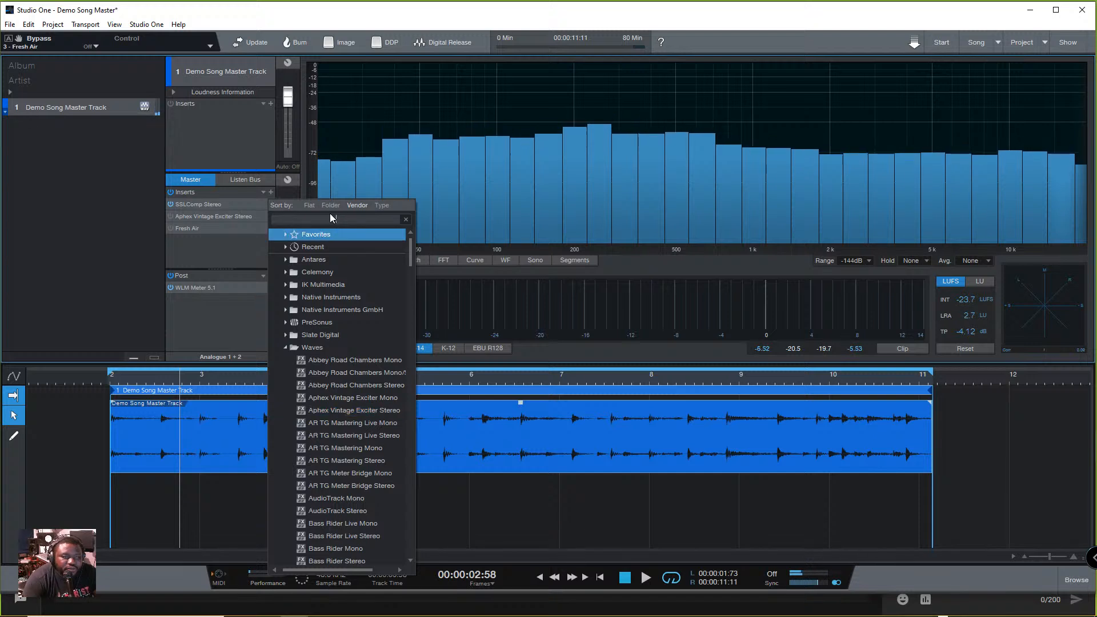
text(pro e)
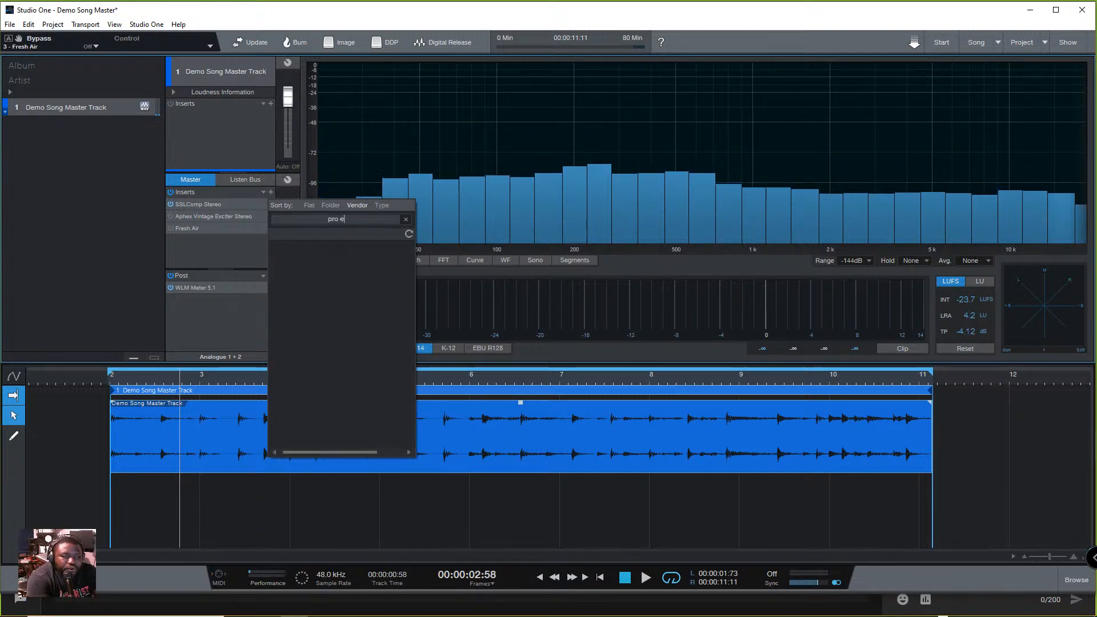
double_click(326, 260)
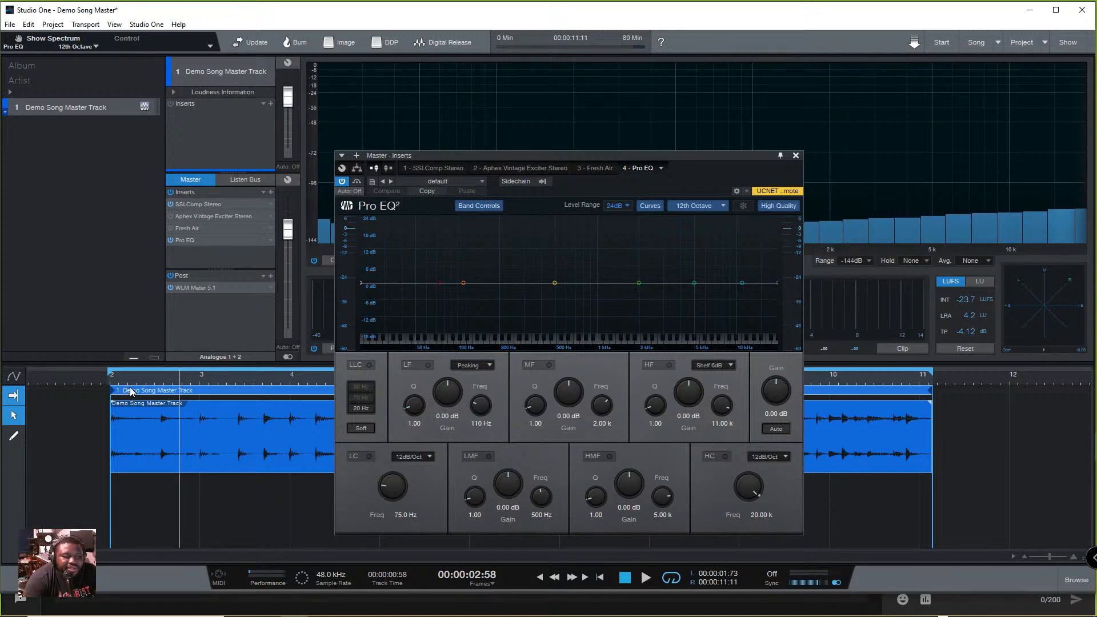
key(space)
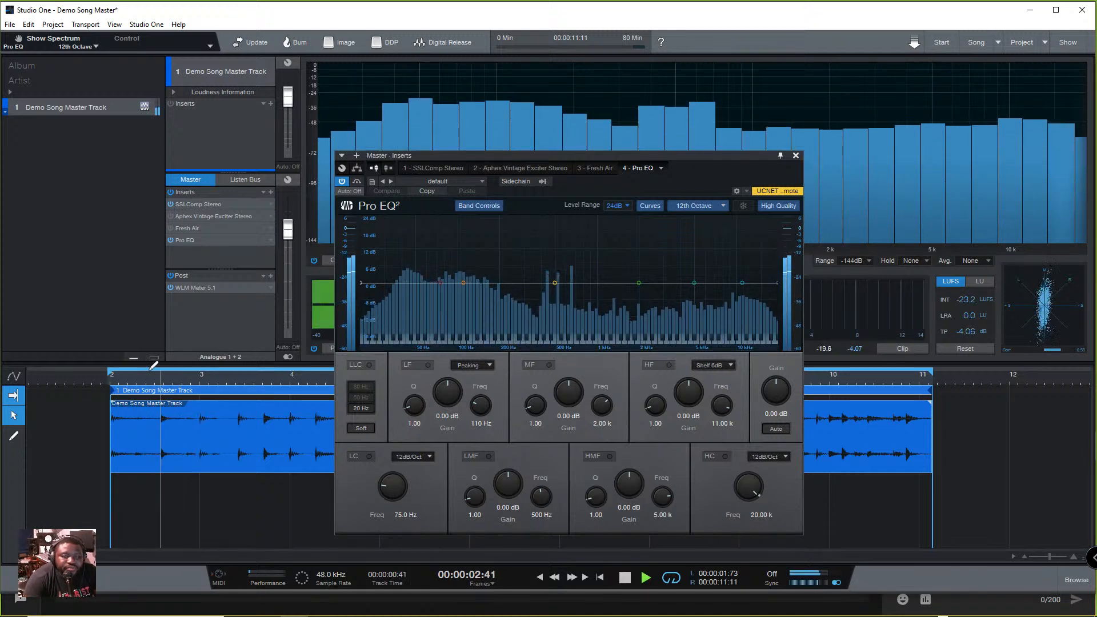
- Try a Pro EQ high-frequency shelf boost of about 17.45 dB at 5.39 kHz, comparing it with bypass during playback
drag(741, 282, 700, 228)
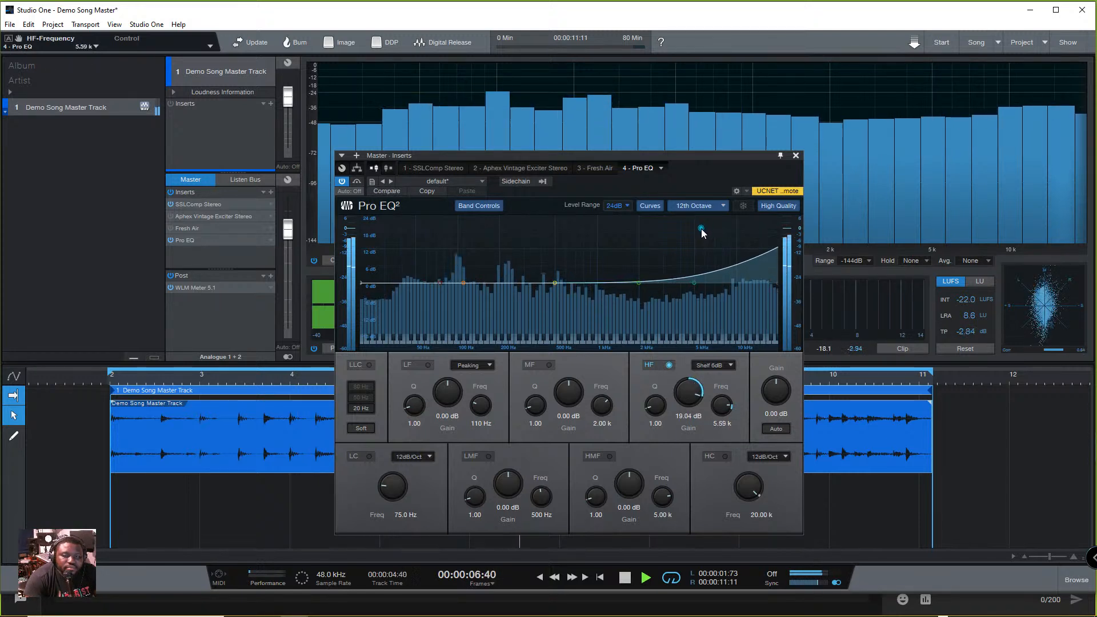
click(342, 181)
click(343, 180)
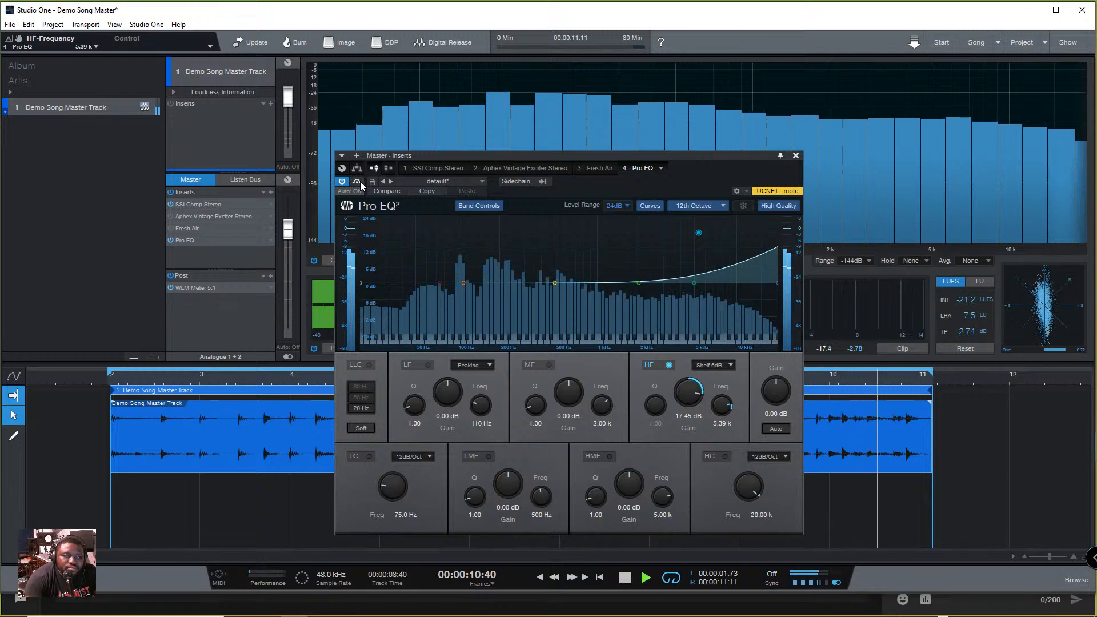
key(space)
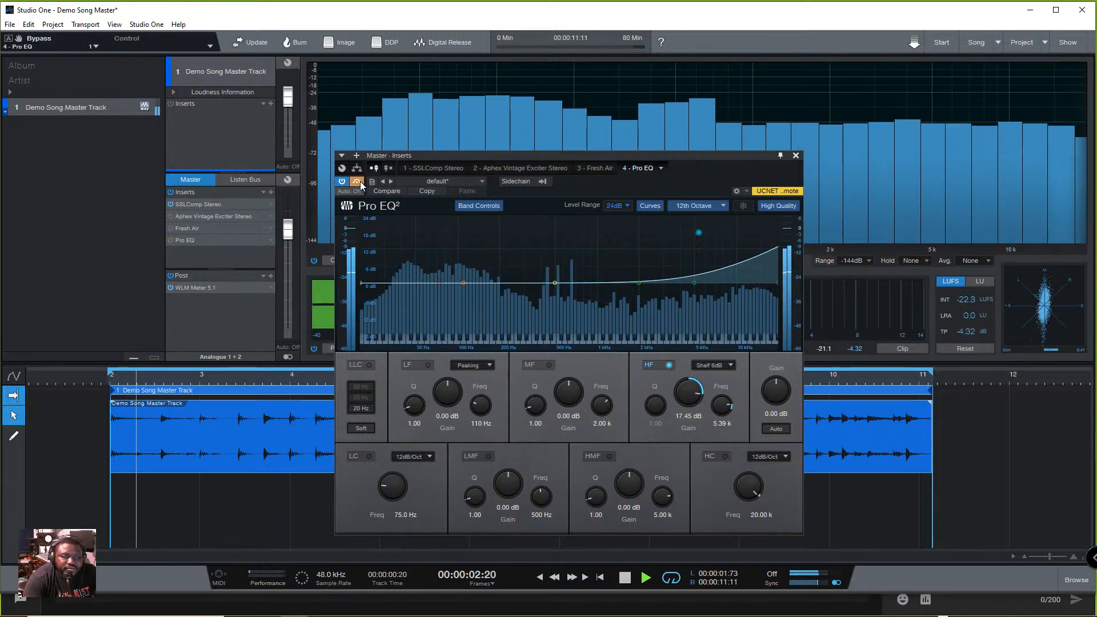
key(space)
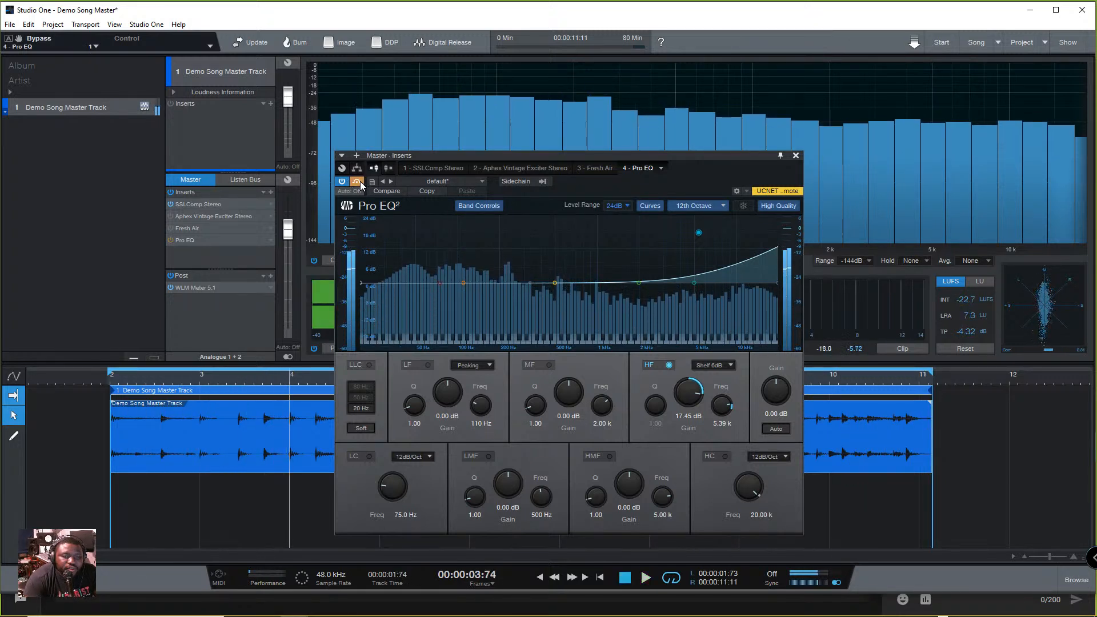
key(space)
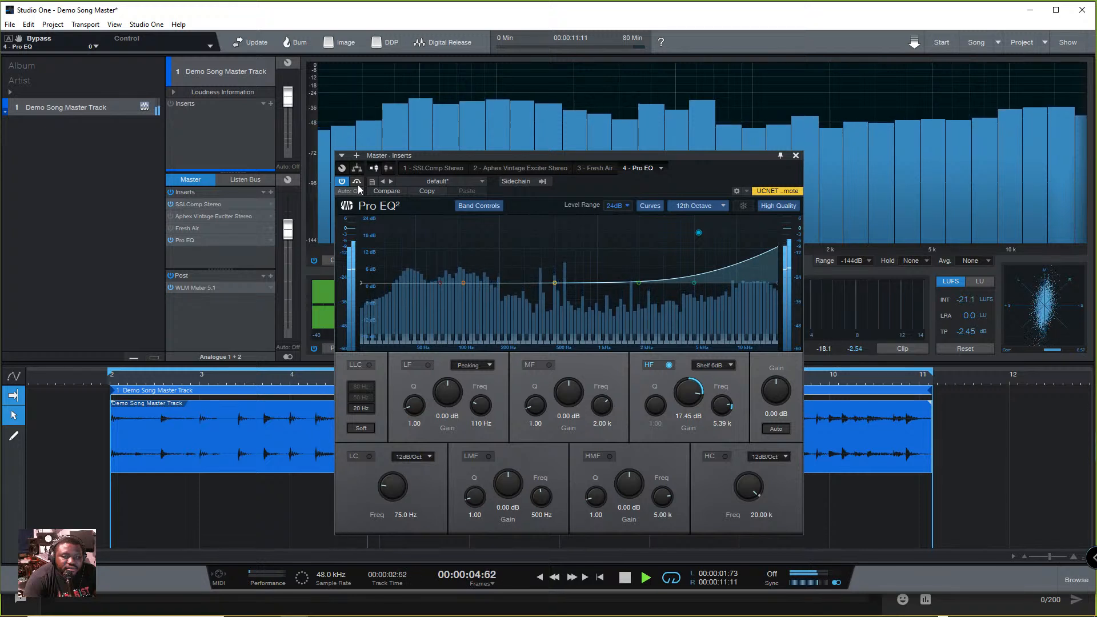
key(space)
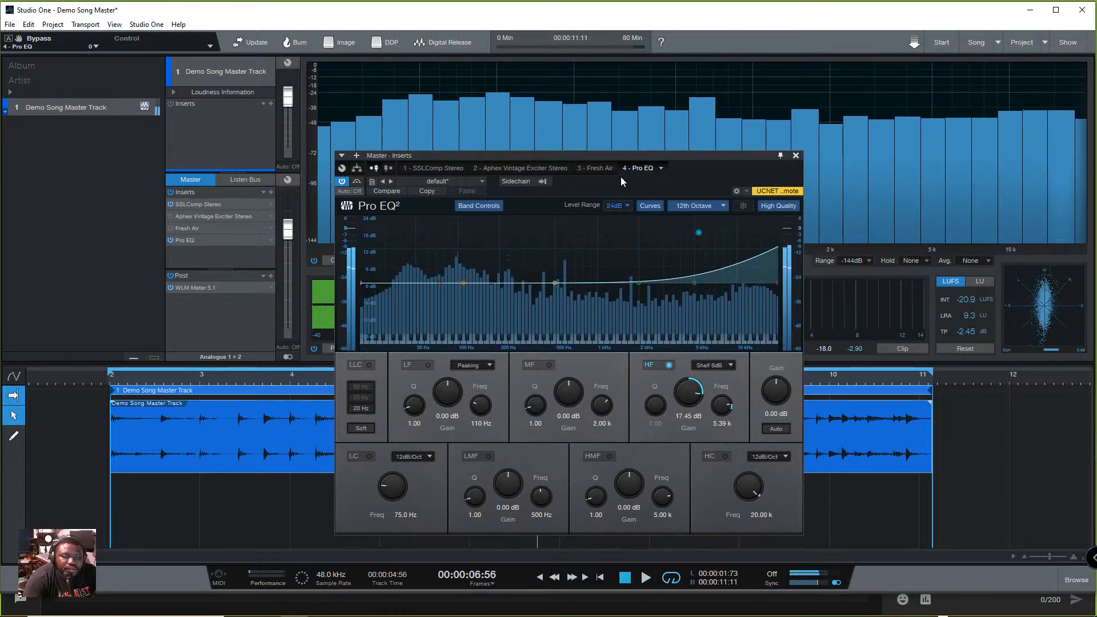
- Close Pro EQ and remove it from the Master inserts
click(795, 156)
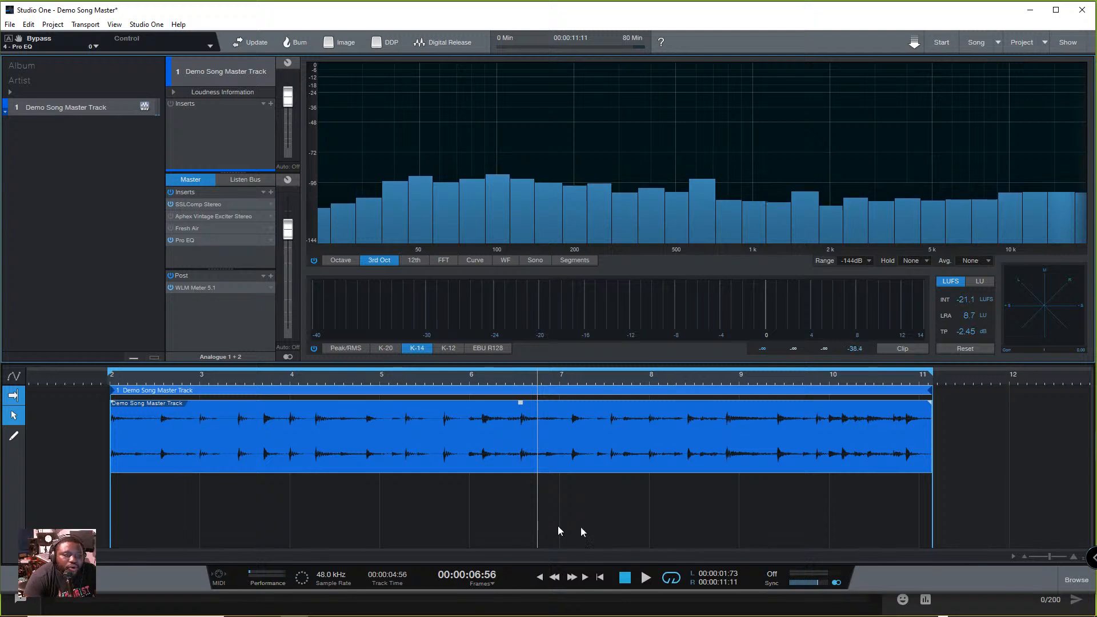
right_click(263, 241)
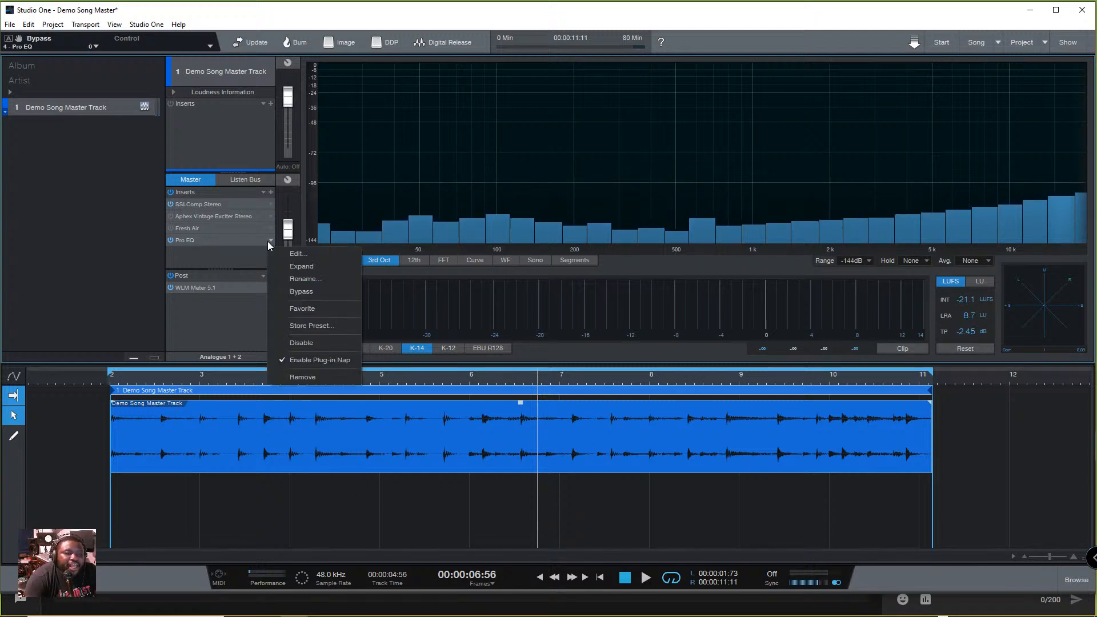
click(308, 375)
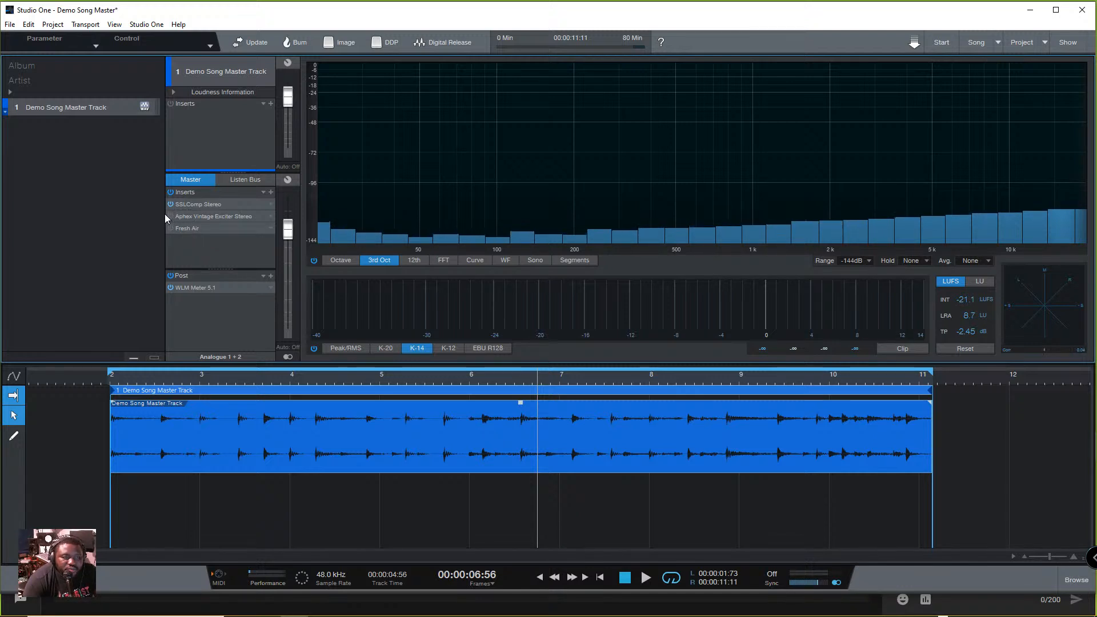
- Reactivate the Aphex exciter and review the settings of the exciter and Fresh Air, closing each plug-in window
click(171, 216)
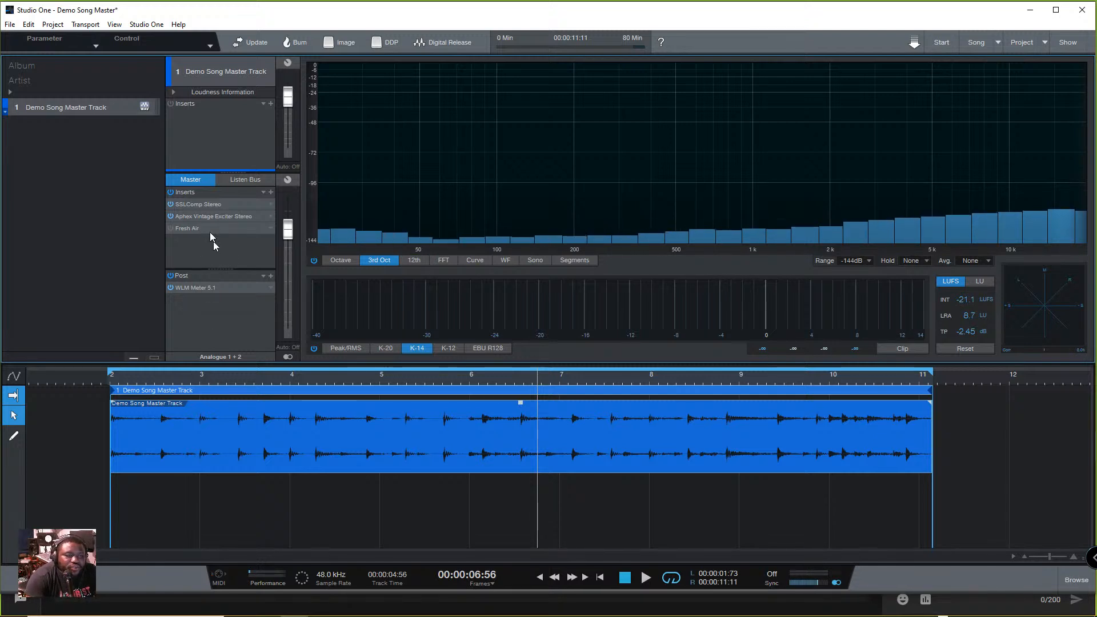
click(198, 215)
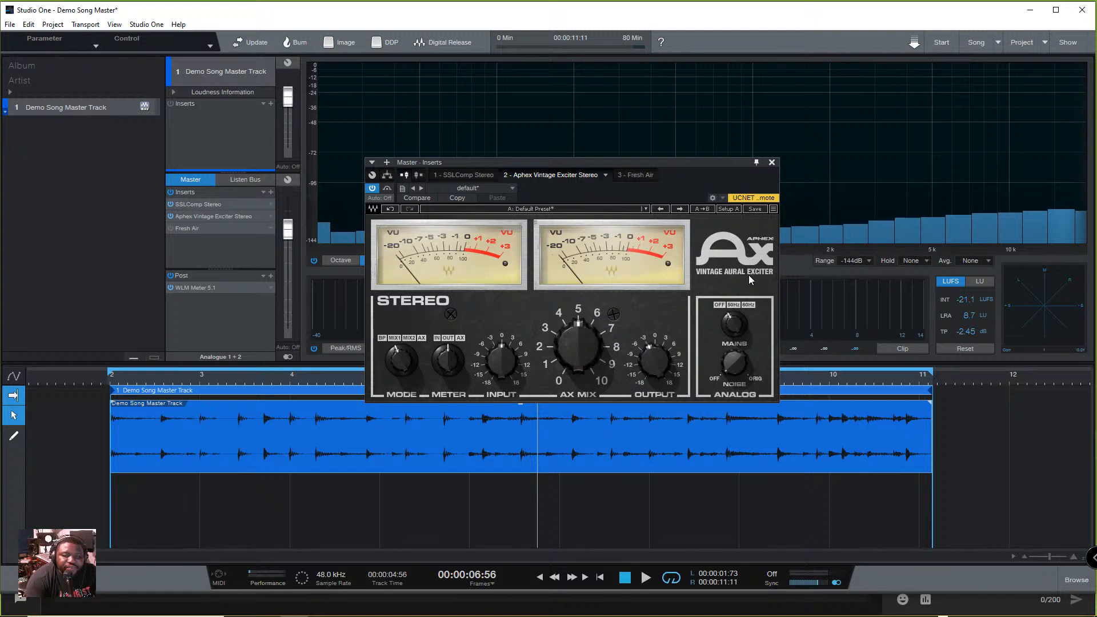
click(771, 163)
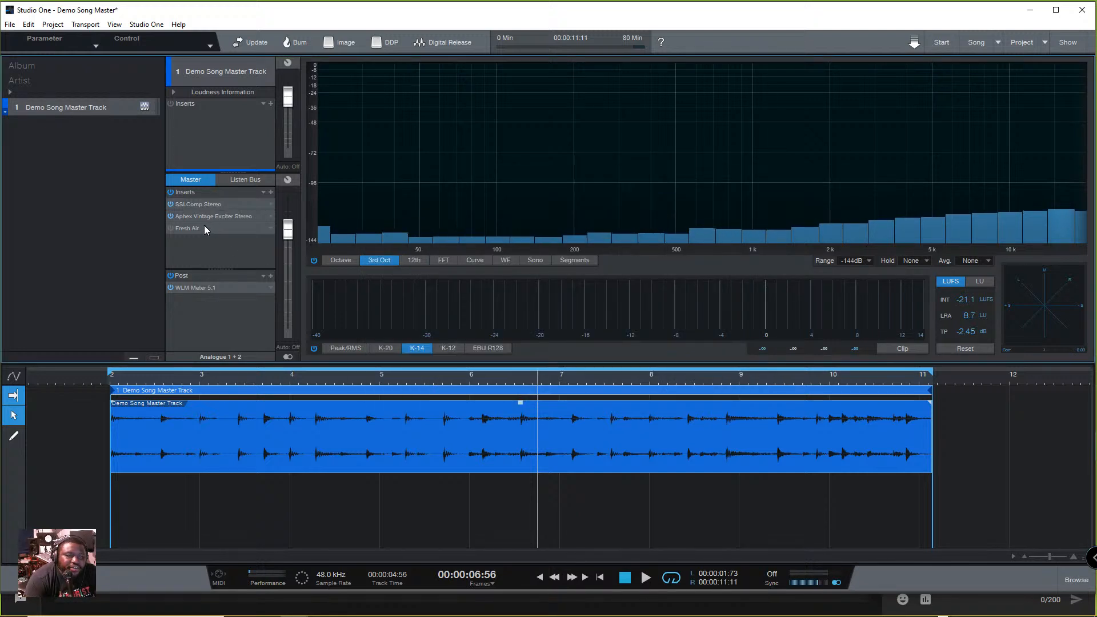
double_click(190, 227)
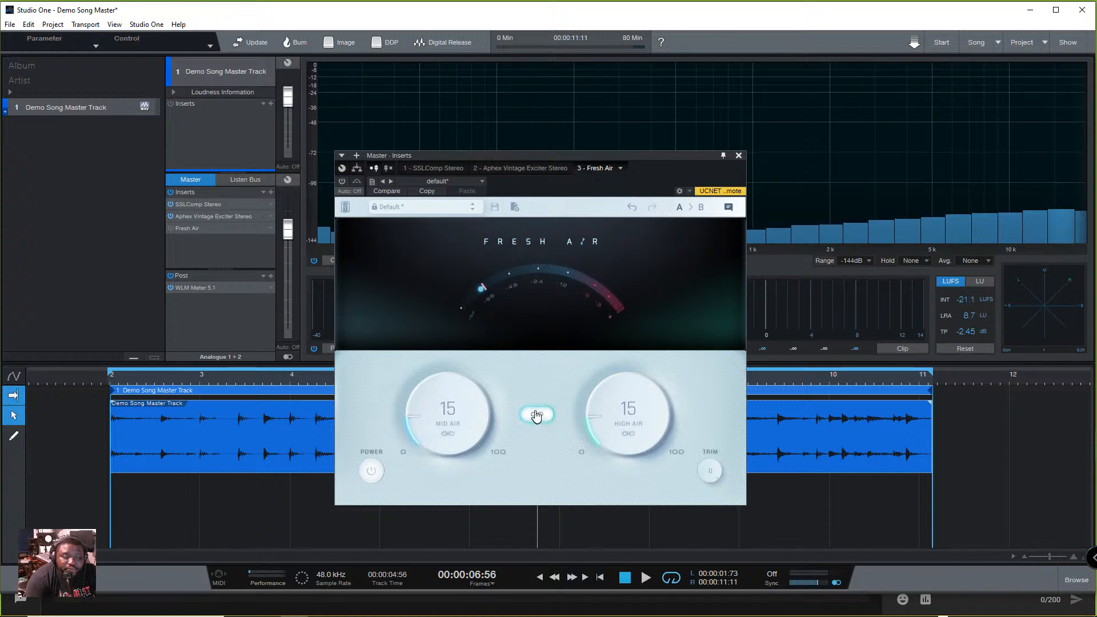
click(738, 155)
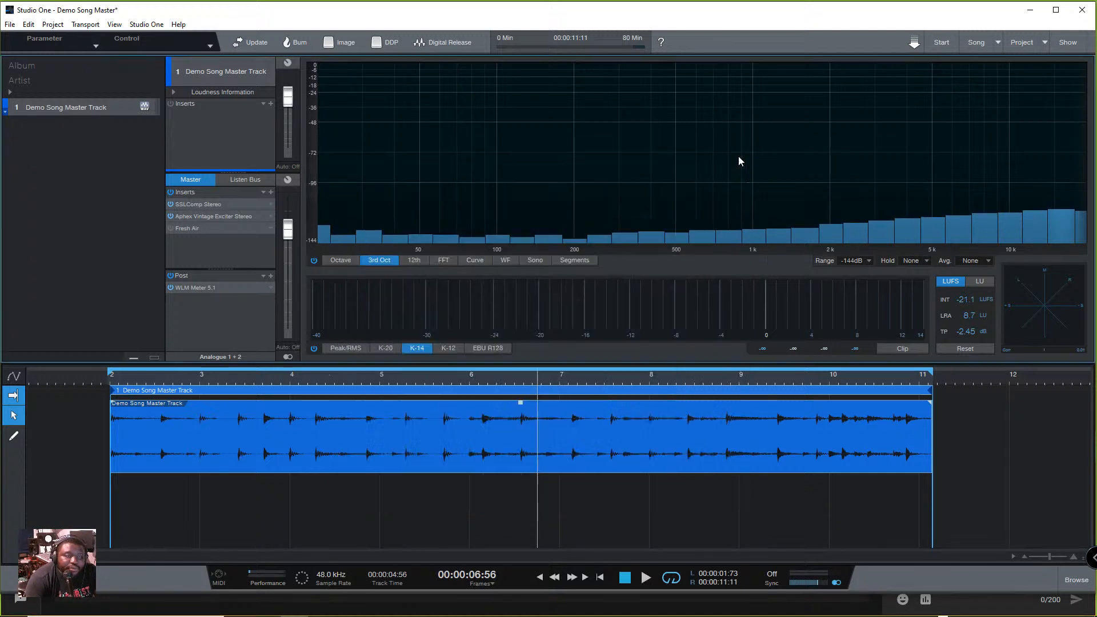
- Play the track with all Master inserts off, reactivate SSLComp, the Aphex exciter and Fresh Air one by one, and stop
click(170, 215)
click(170, 204)
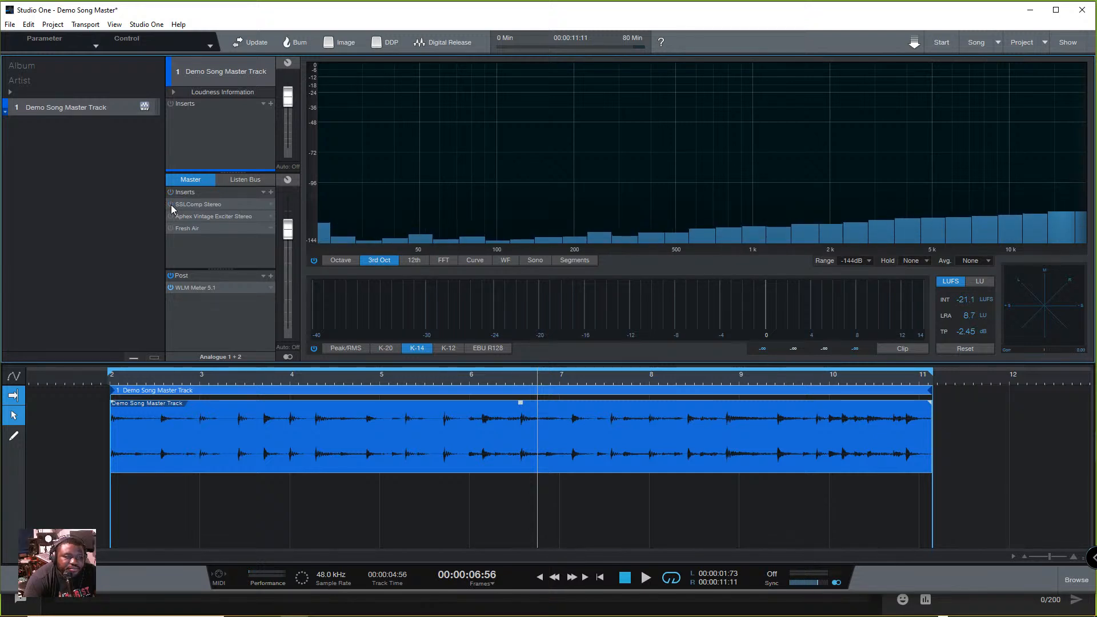
key(space)
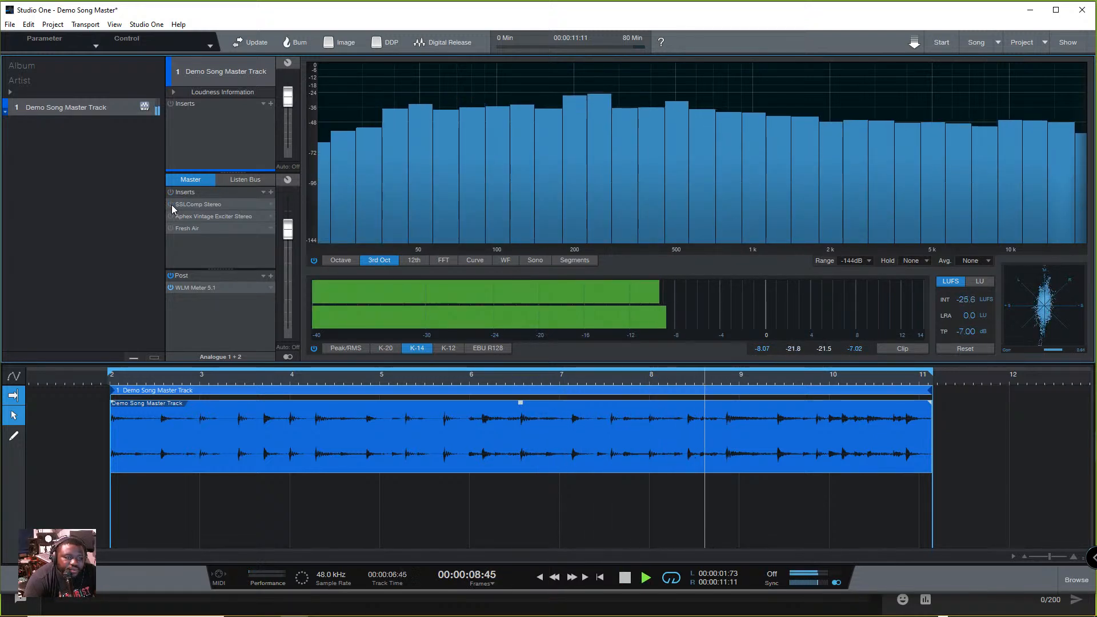
click(170, 204)
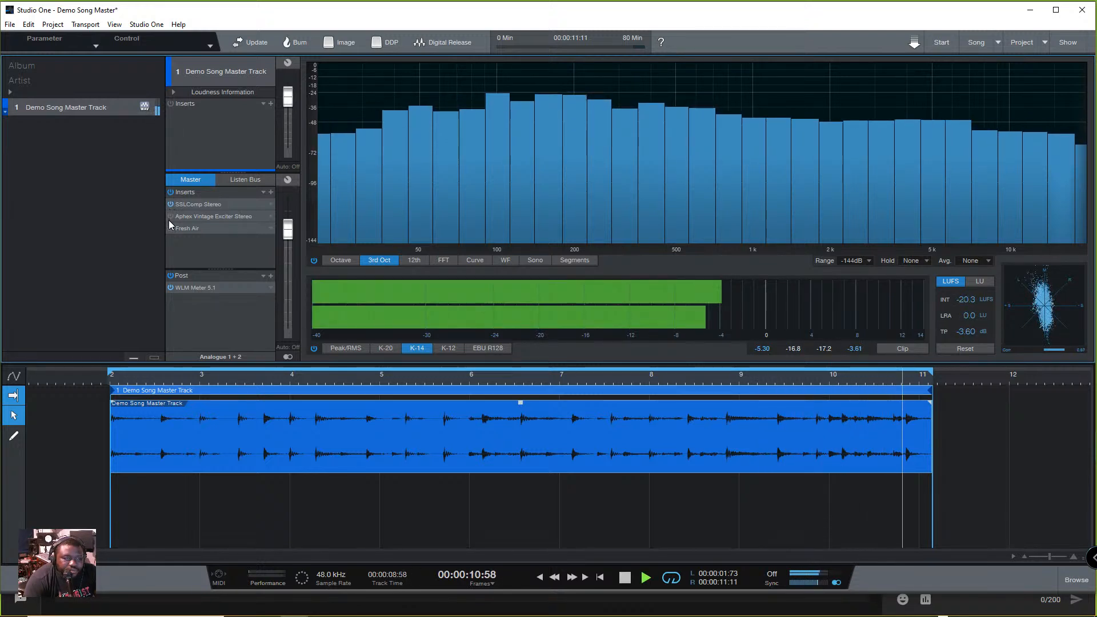
click(171, 216)
key(space)
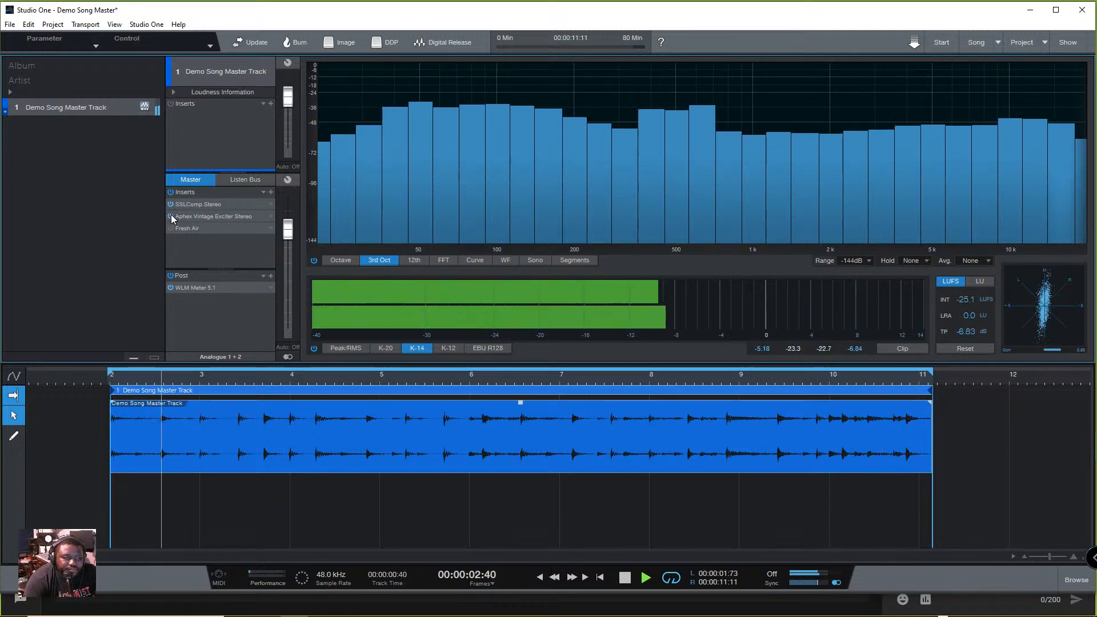
click(170, 228)
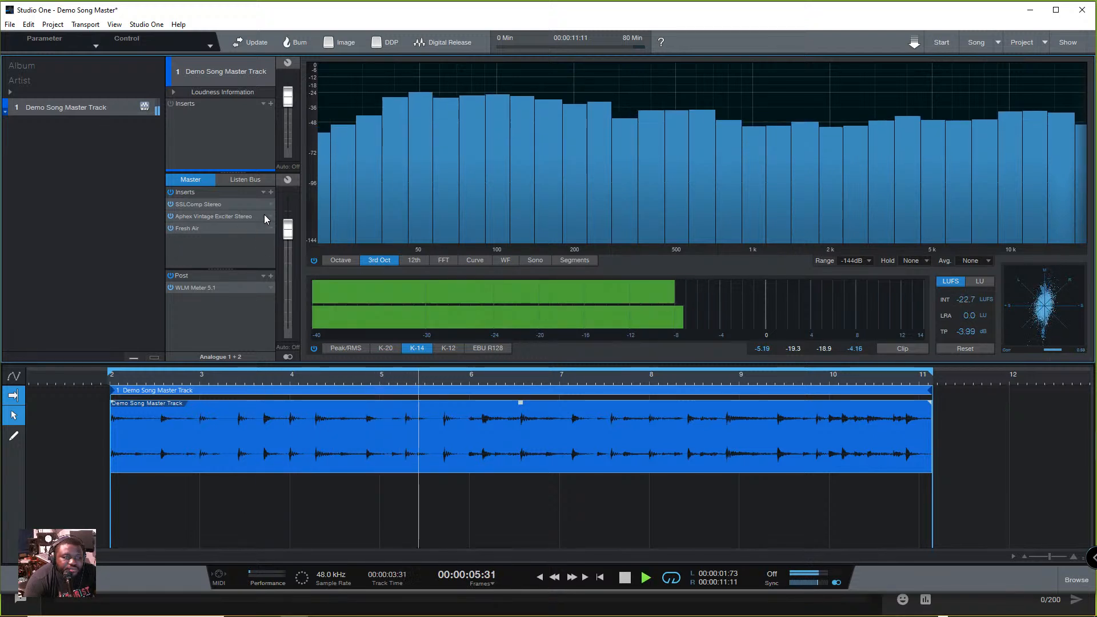
key(space)
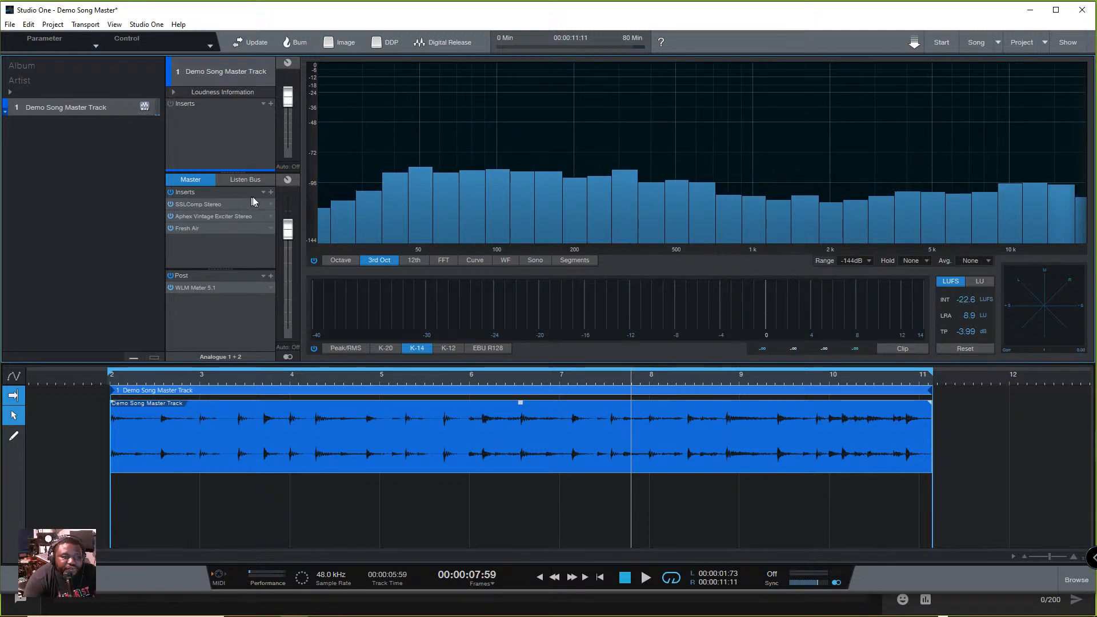
- Add the Waves Vitamin Stereo plug-in after Fresh Air on the Master inserts and move its window clear of the waveform
key(space)
key(space)
click(272, 193)
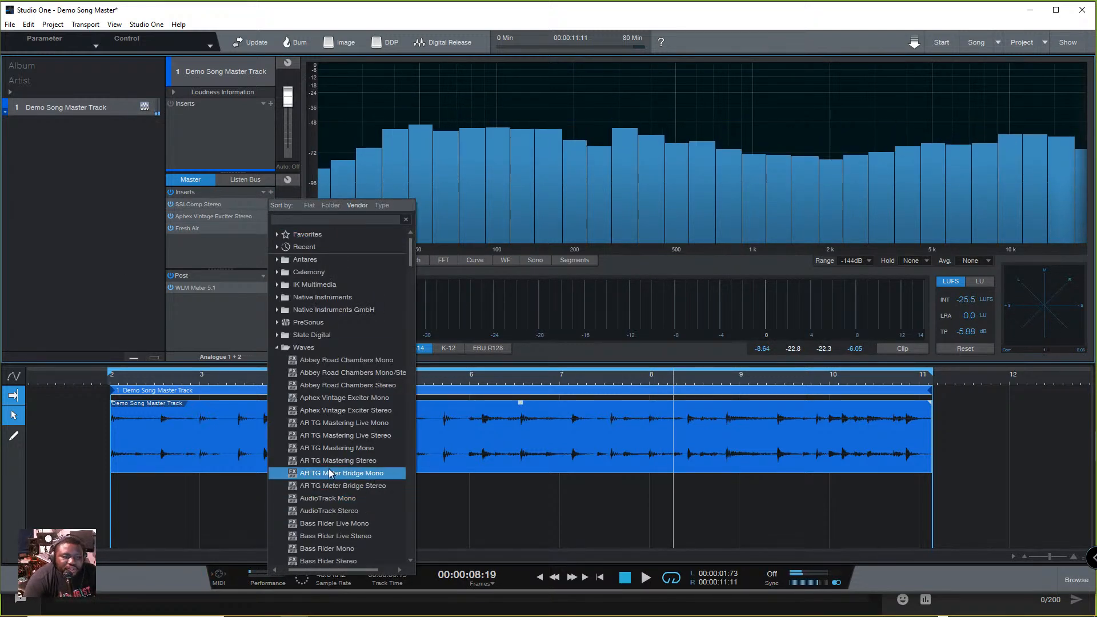
scroll(343, 457, down, 3)
scroll(368, 484, down, 7)
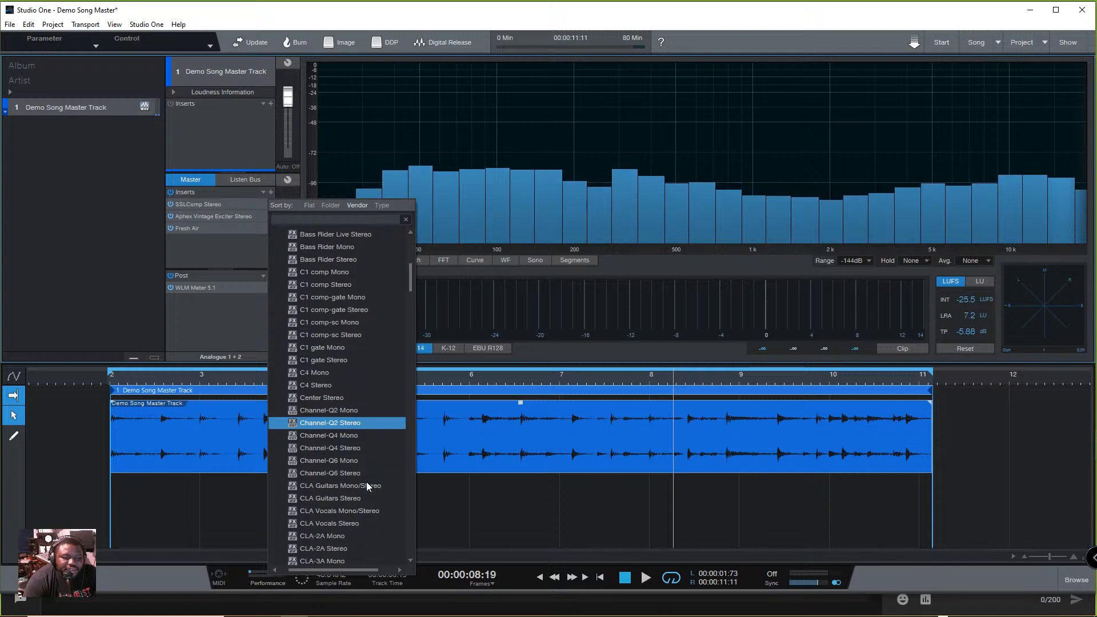
drag(411, 289, 411, 527)
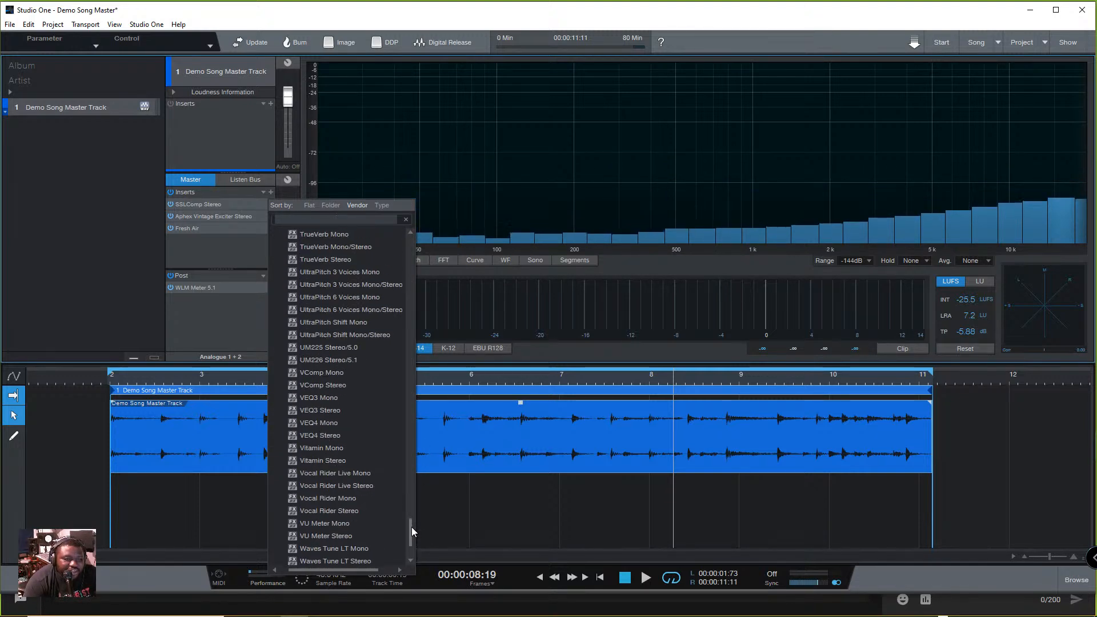
click(348, 462)
drag(507, 164, 498, 112)
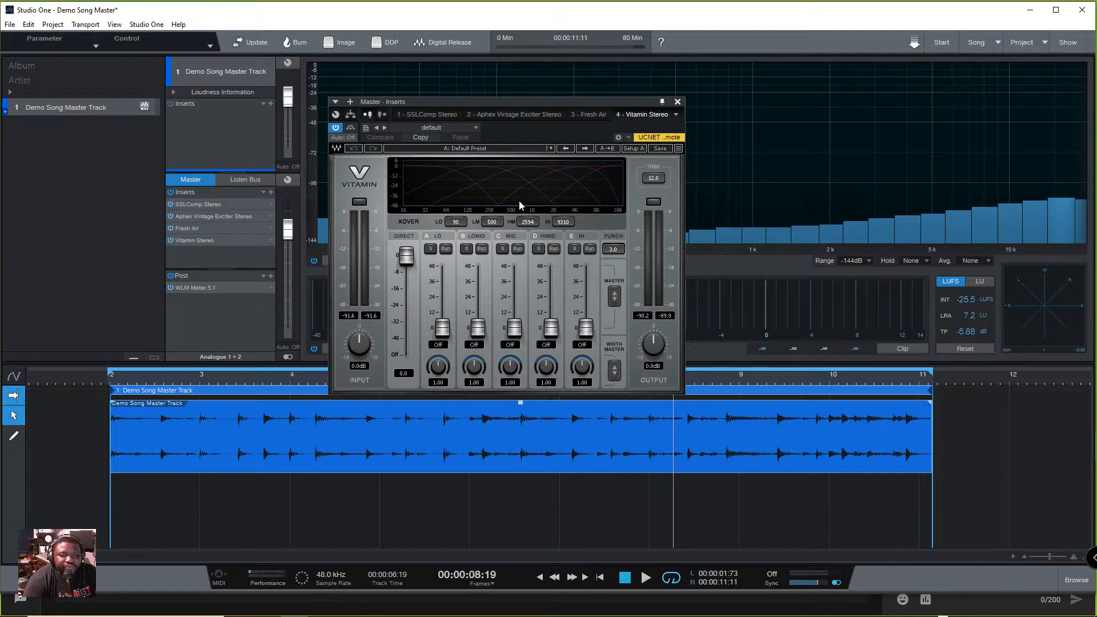
- Play the track through Vitamin, compare it switched off and on, and stop playback
key(space)
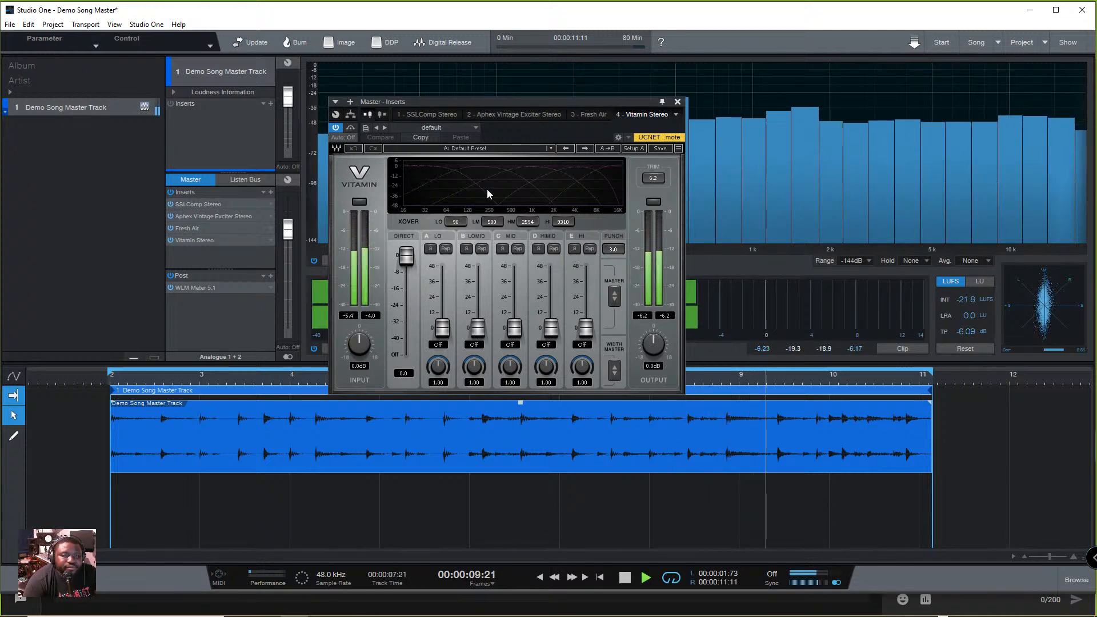
click(336, 128)
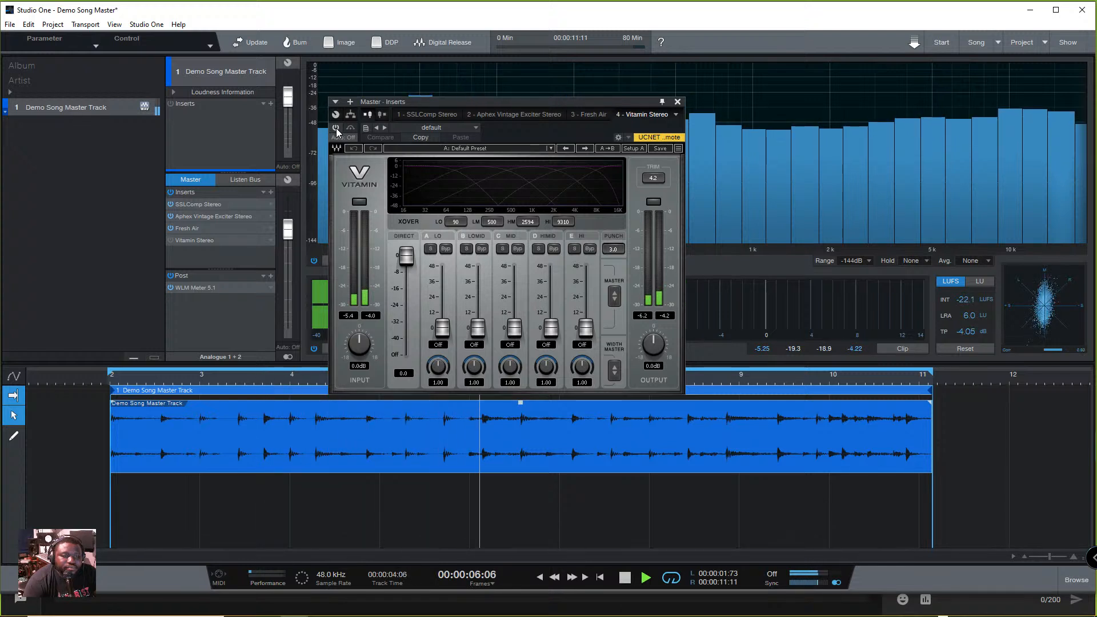
key(space)
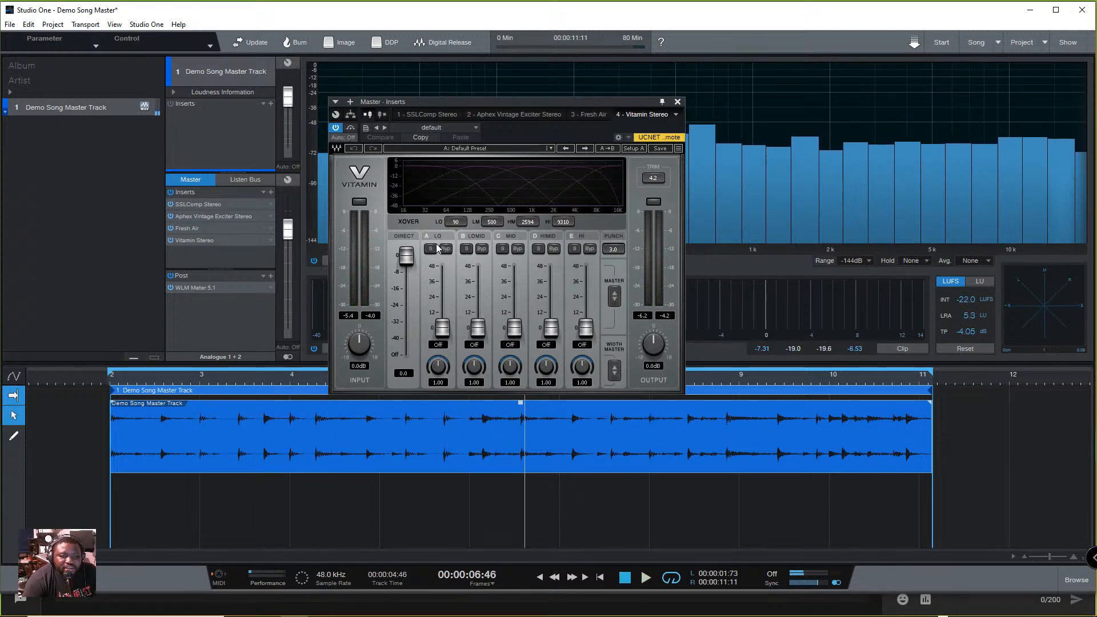
- Start playback and load Vitamin's factory preset Mastering 2 to audition it on the track
click(549, 148)
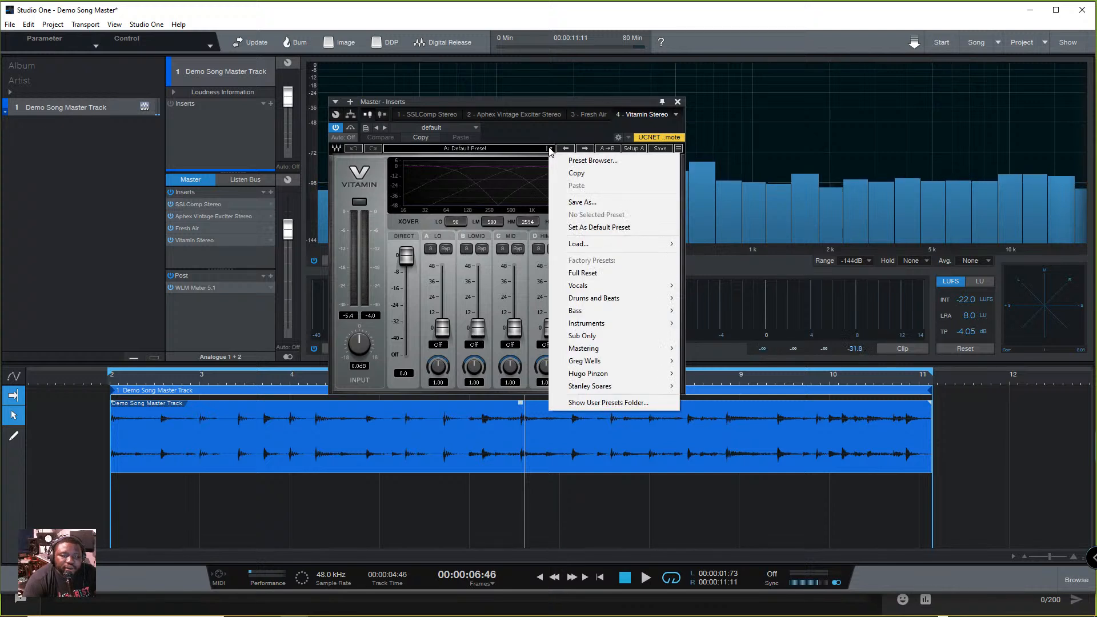
mouse_move(609, 350)
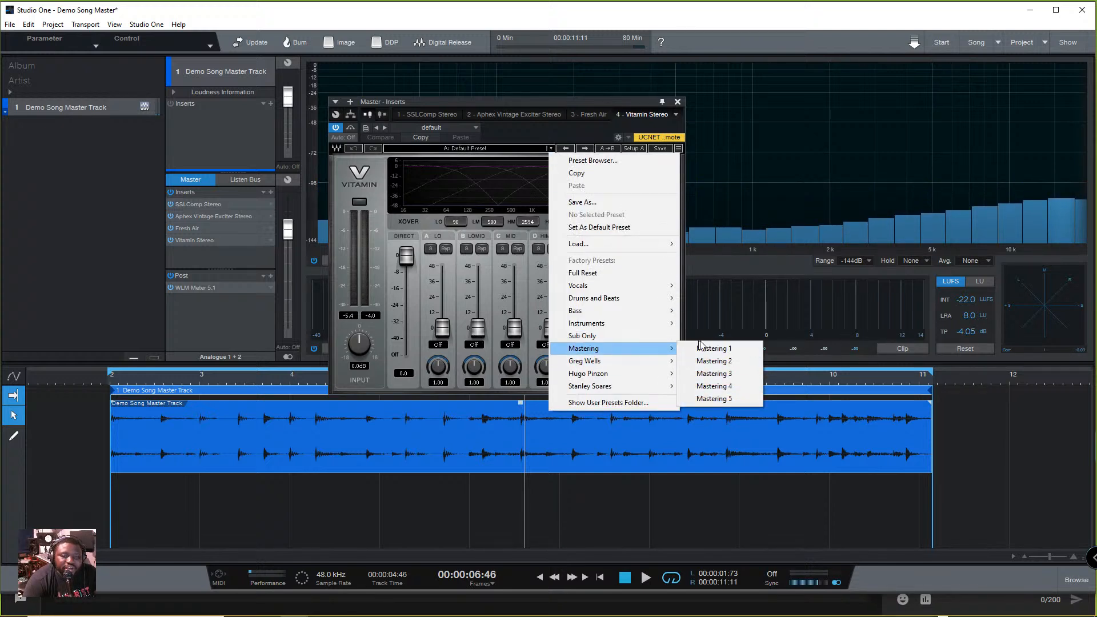
click(416, 280)
key(space)
click(551, 148)
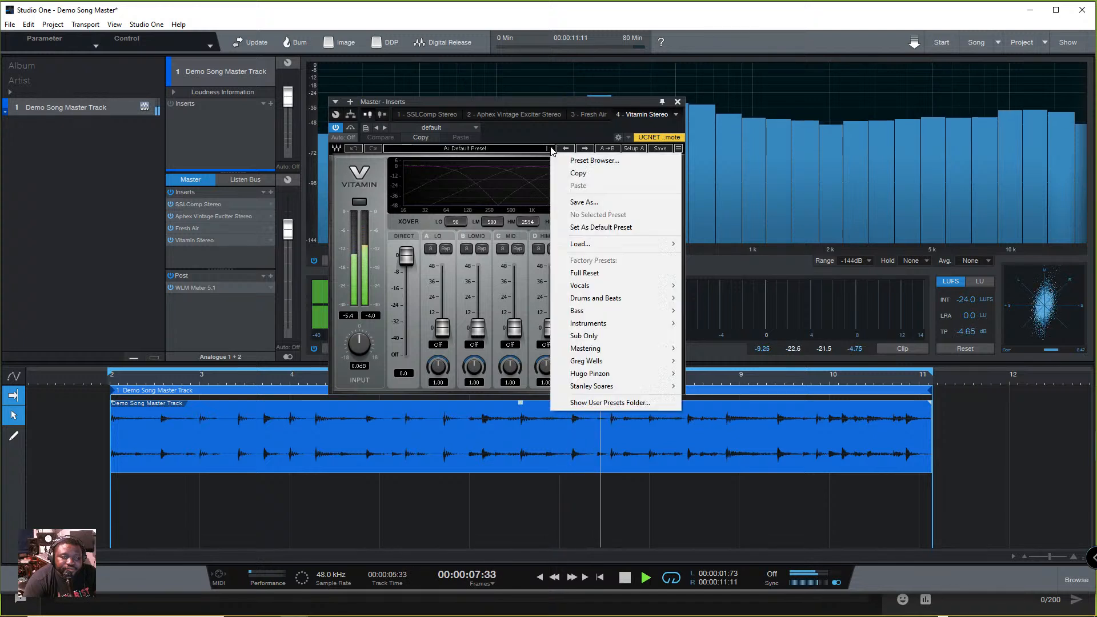
mouse_move(620, 345)
click(724, 362)
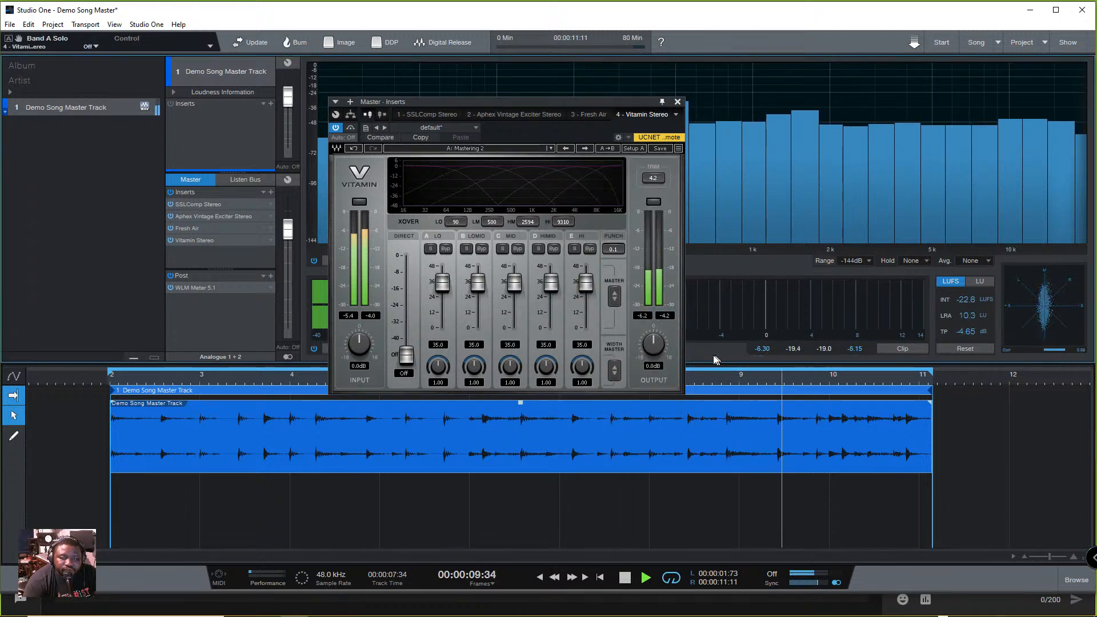
- Audition Vitamin's Mastering 1 preset and Mastering 3 preset in turn while the track plays
click(551, 149)
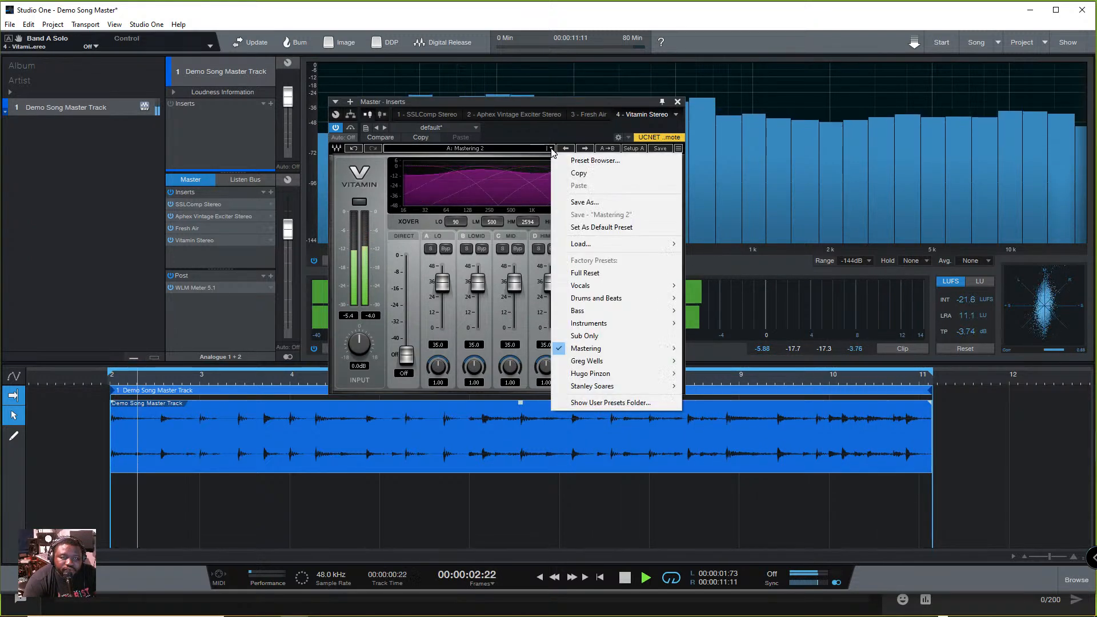
mouse_move(651, 348)
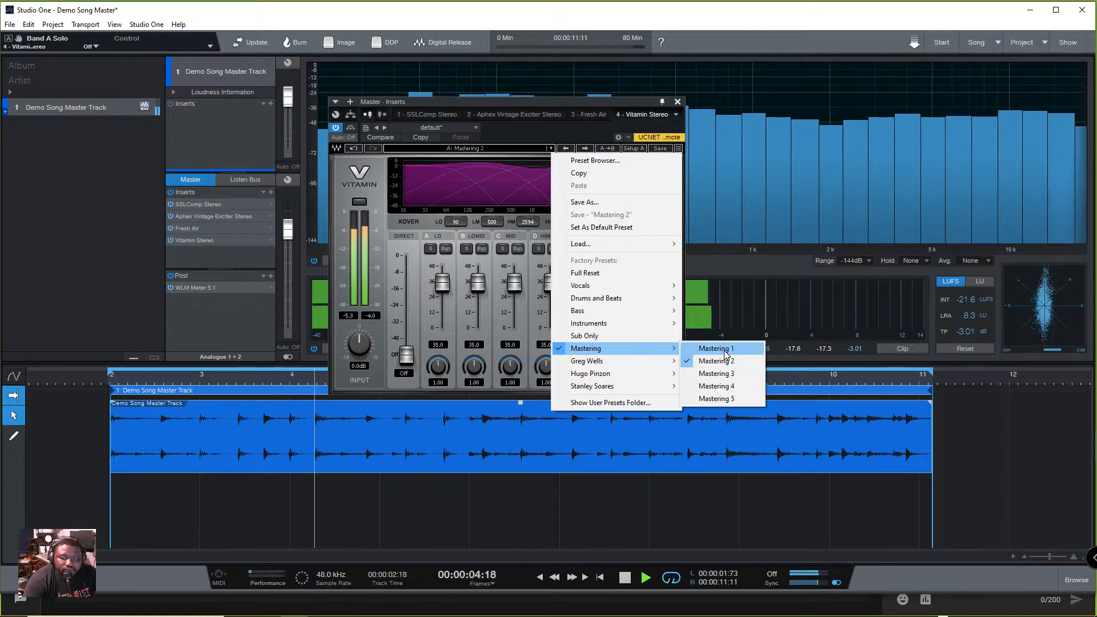
click(714, 345)
click(551, 149)
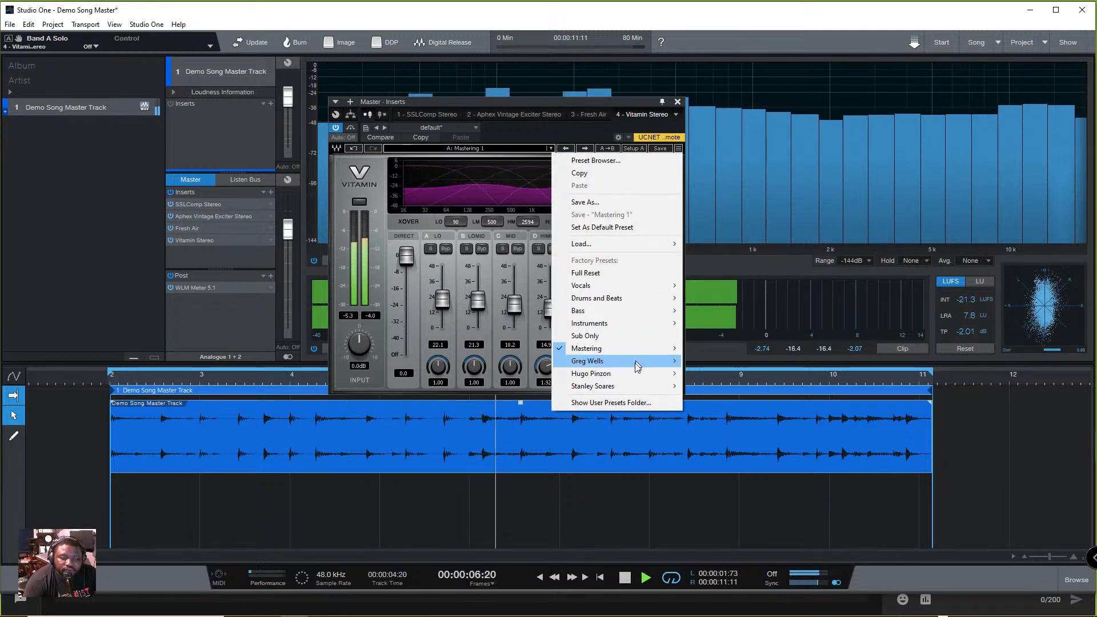
mouse_move(623, 352)
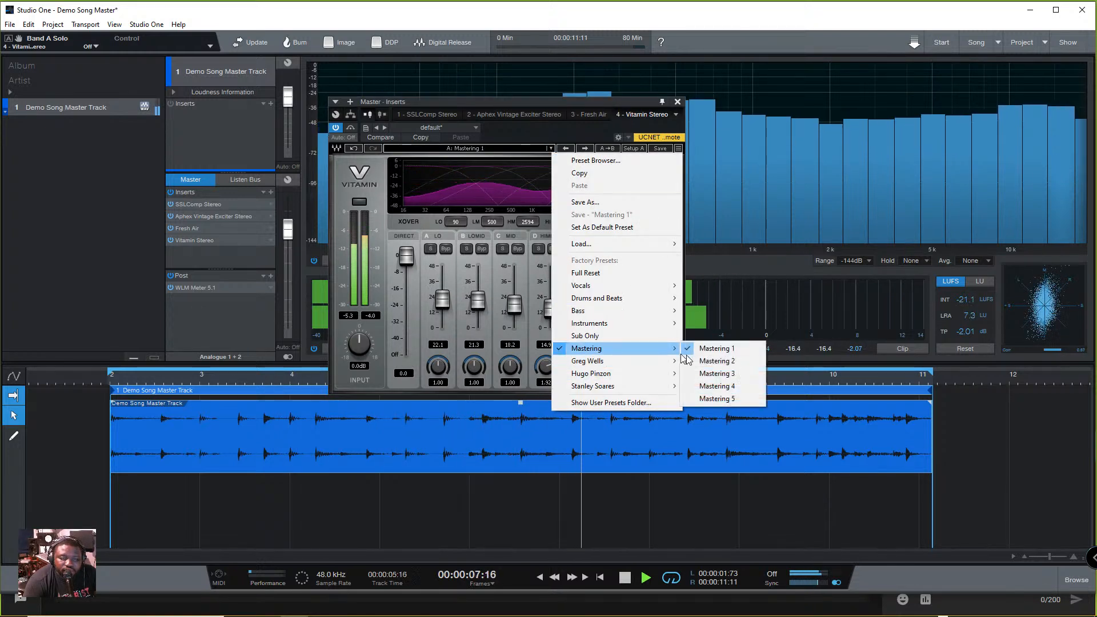
click(735, 372)
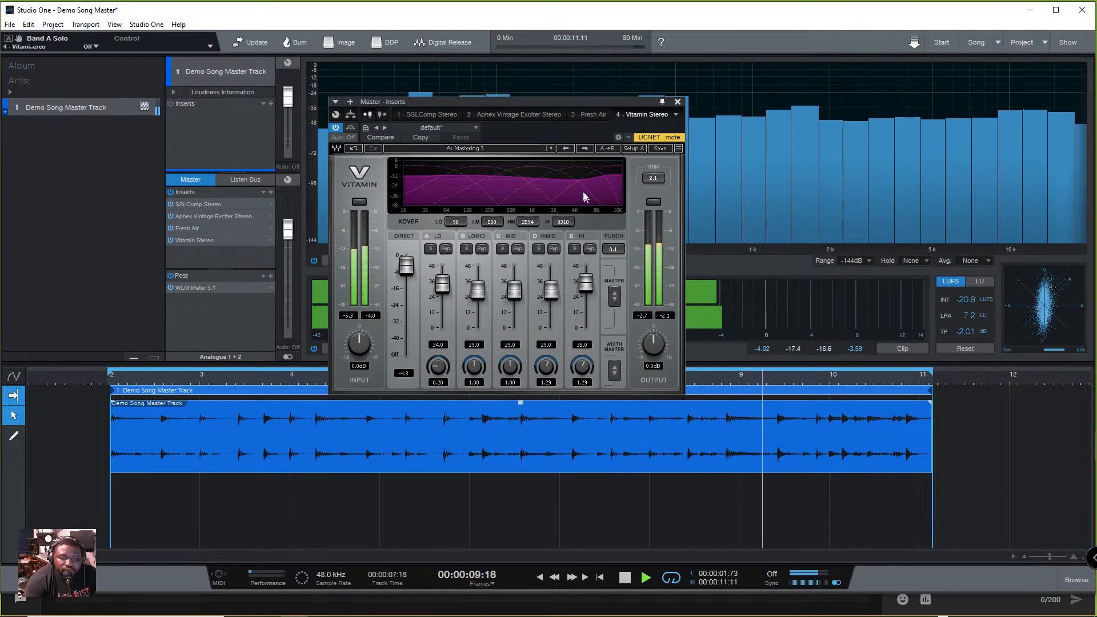
- Audition Vitamin's Mastering 4 preset and Mastering 5 preset in turn during playback
click(550, 149)
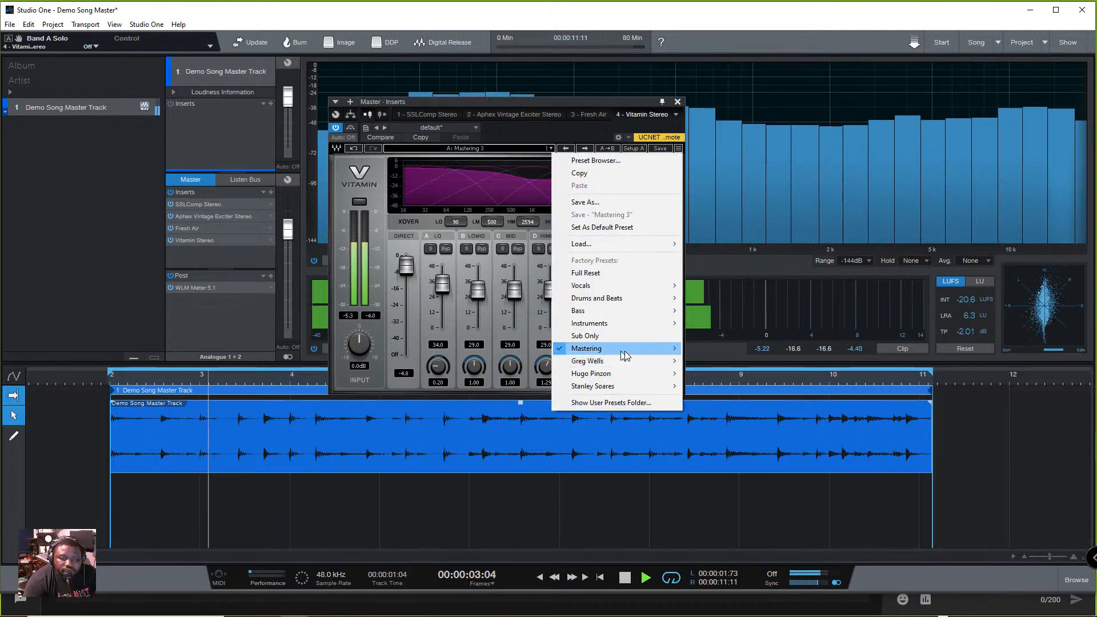
mouse_move(617, 349)
click(721, 386)
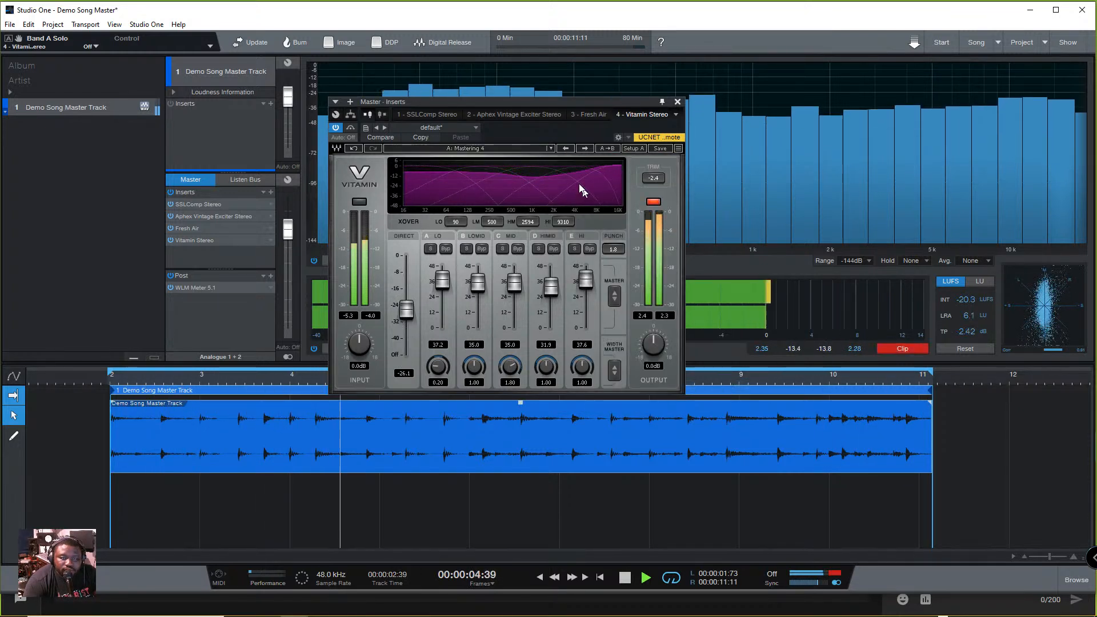
click(550, 149)
mouse_move(623, 348)
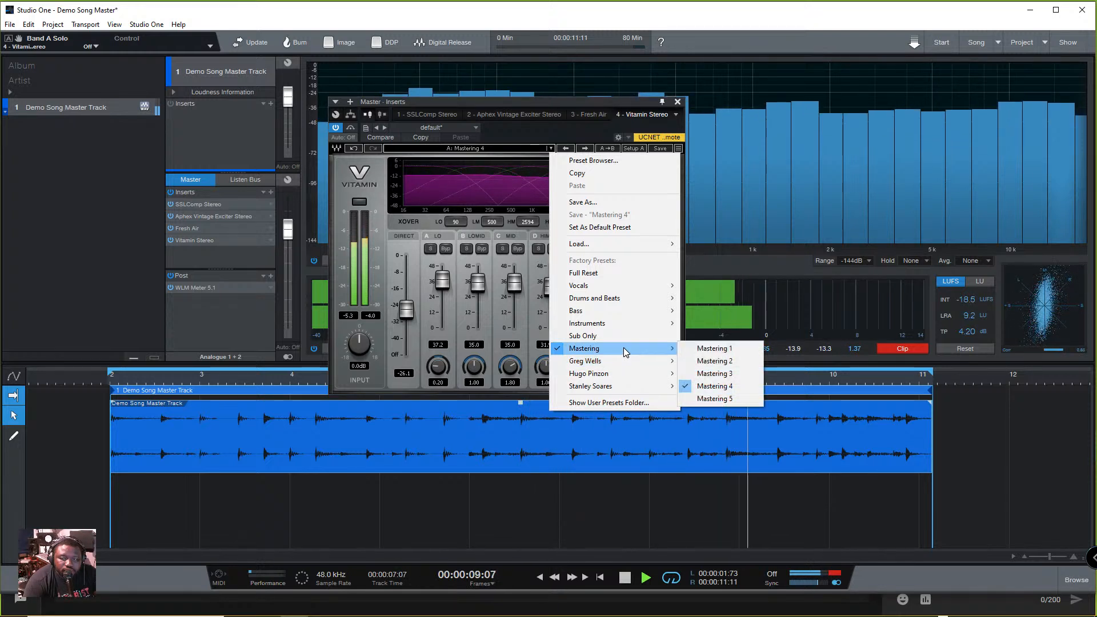
click(721, 401)
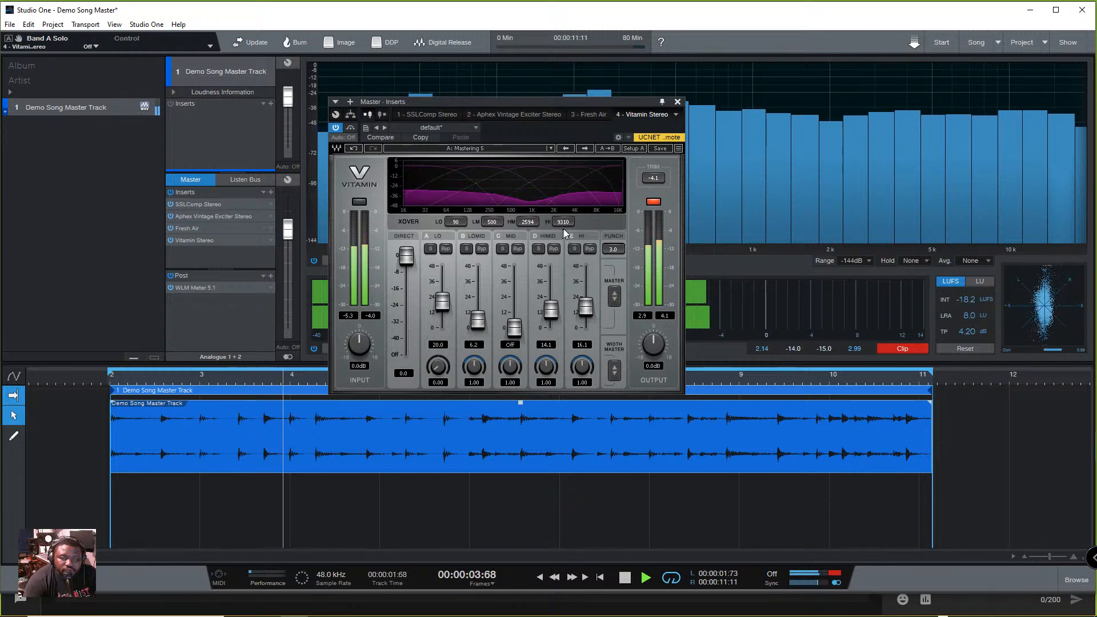
- Return Vitamin to the Mastering 3 preset, stop playback, and reset the level meter's clip indicator
click(550, 148)
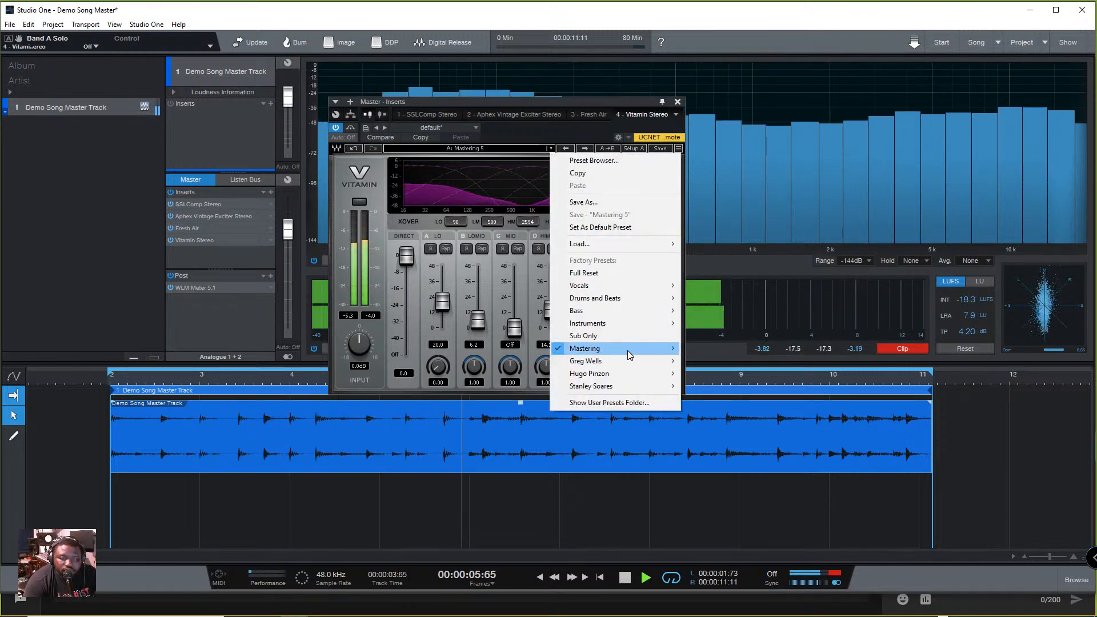
mouse_move(680, 351)
click(715, 373)
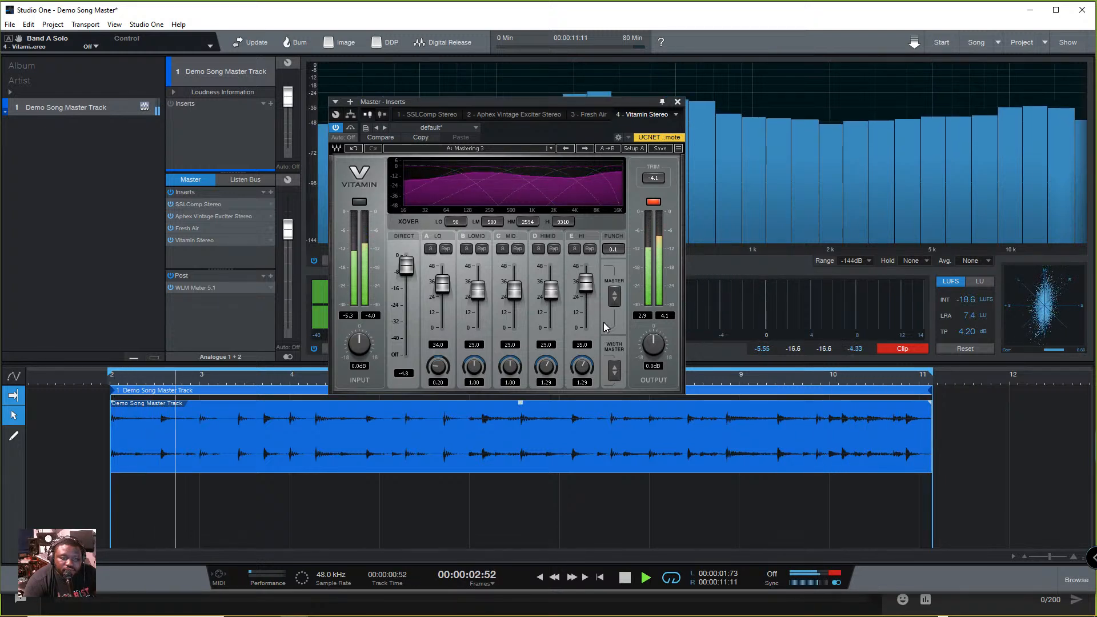
key(space)
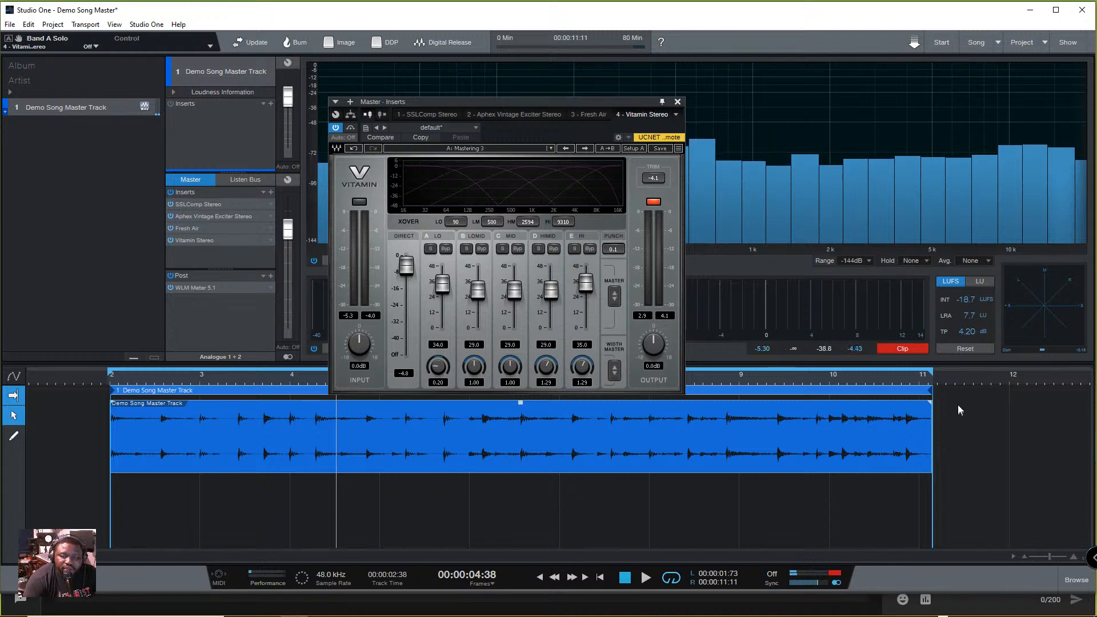
click(894, 348)
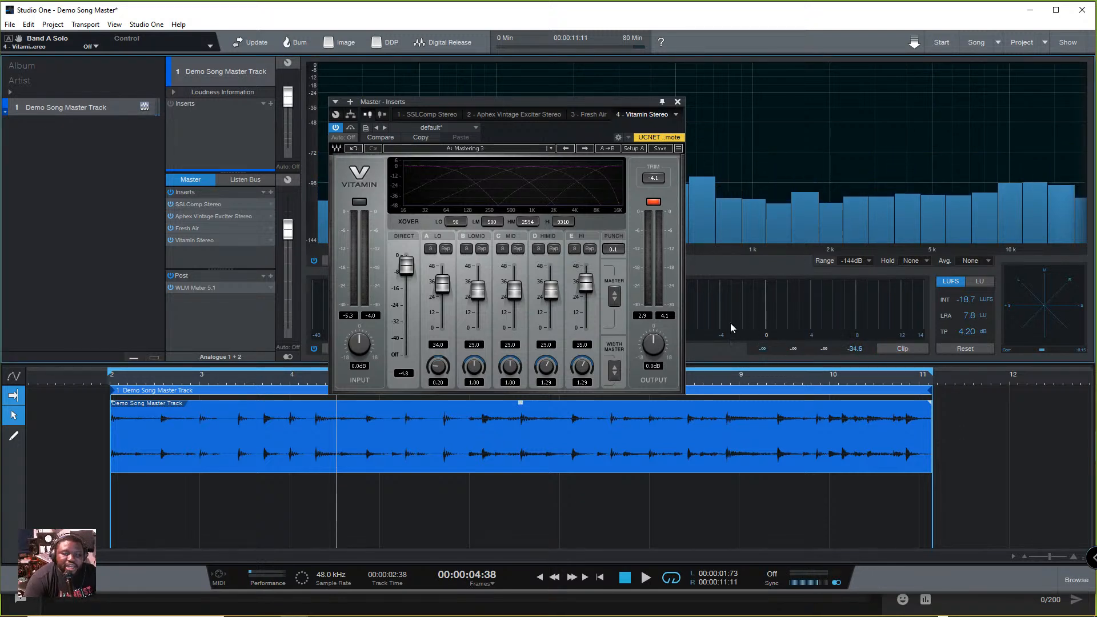
- Reposition the Vitamin window so all its controls are accessible, and solo its LO band
drag(546, 101, 375, 285)
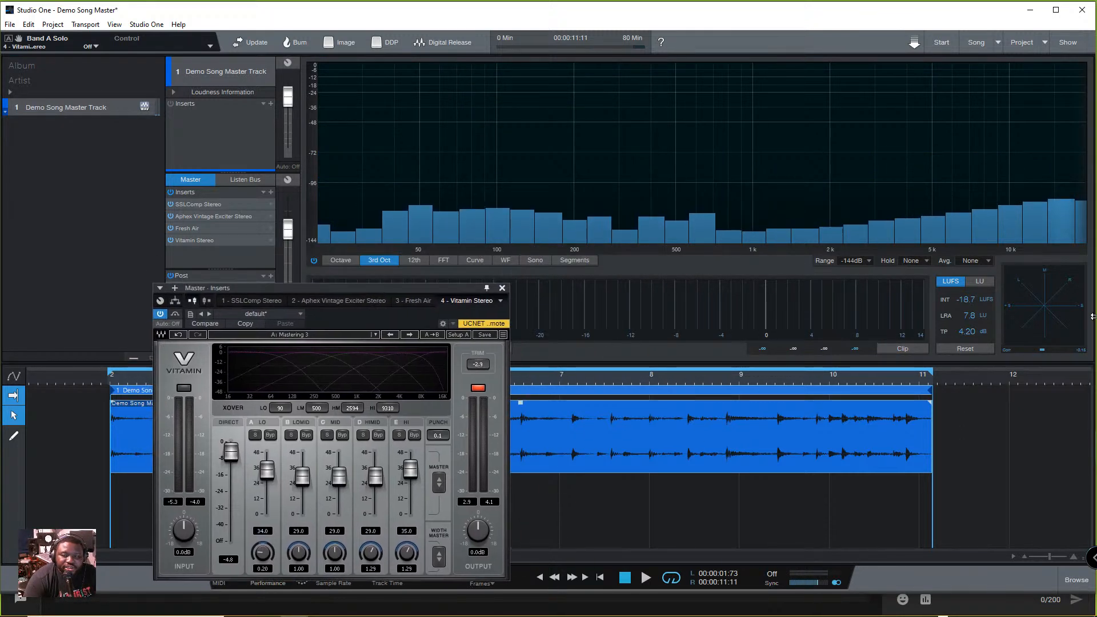
drag(378, 288, 761, 359)
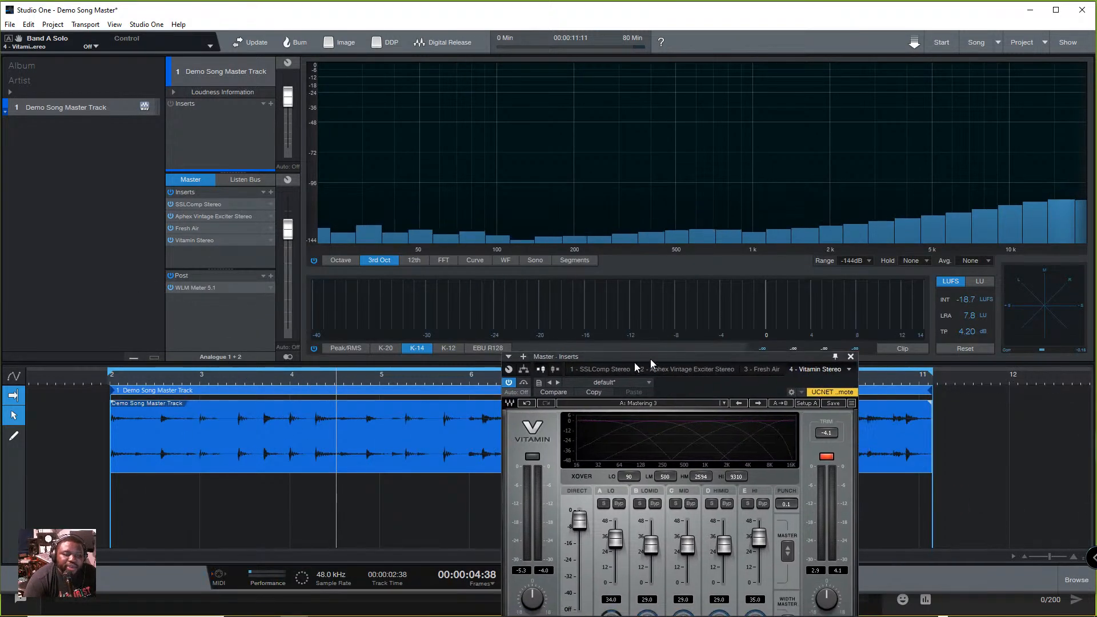
drag(680, 357, 496, 211)
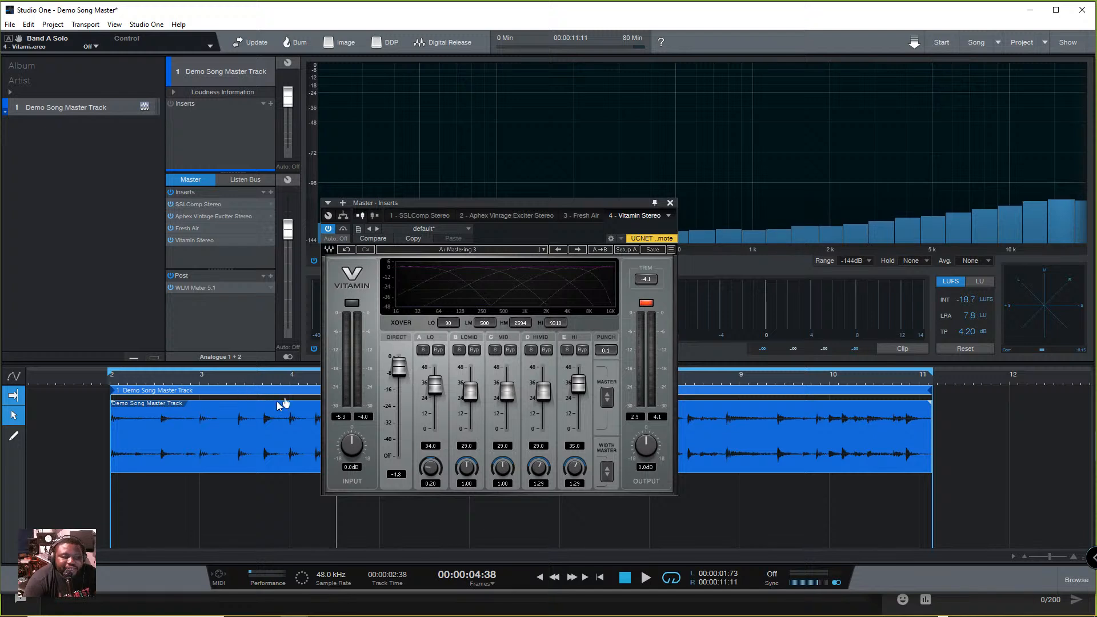
click(424, 350)
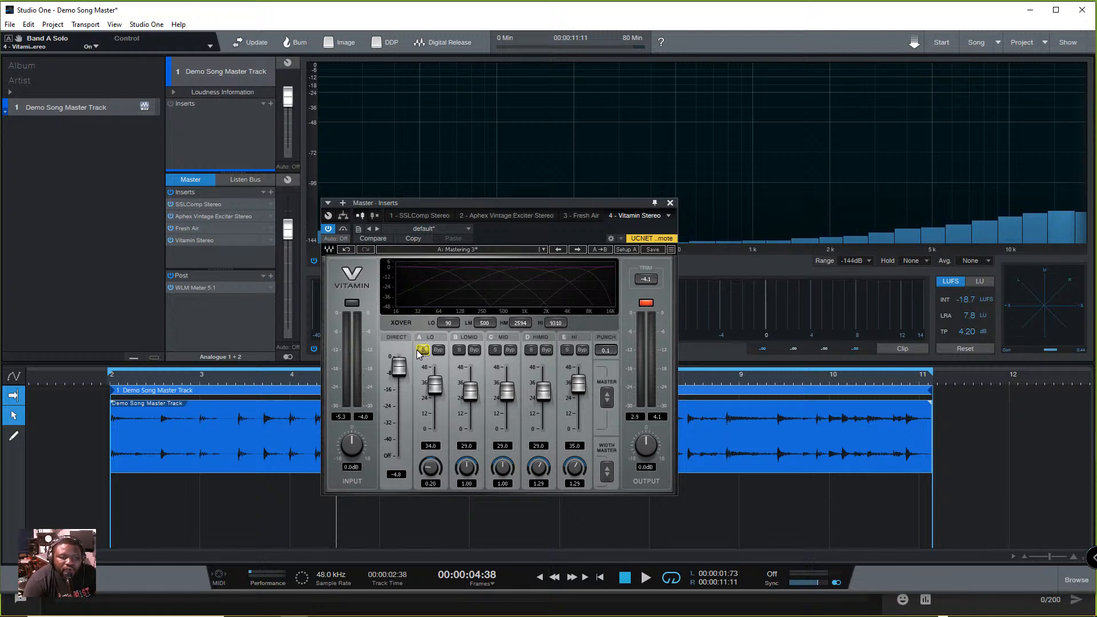
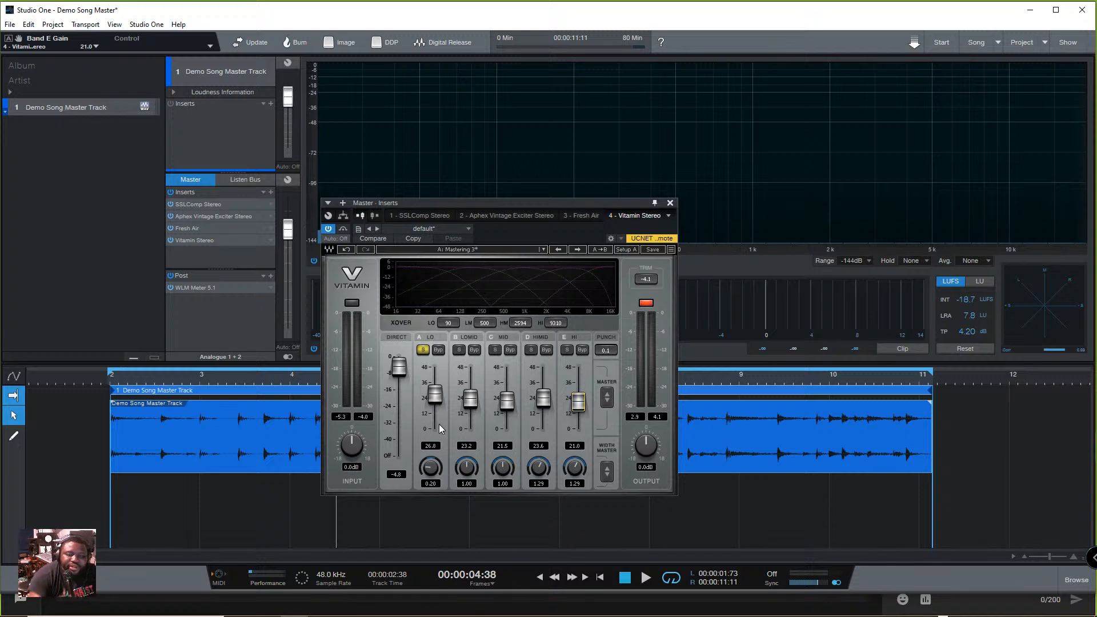
- Audition the soloed LO band in Vitamin, set its gain to 35.5, and take it out of solo
drag(435, 395, 435, 408)
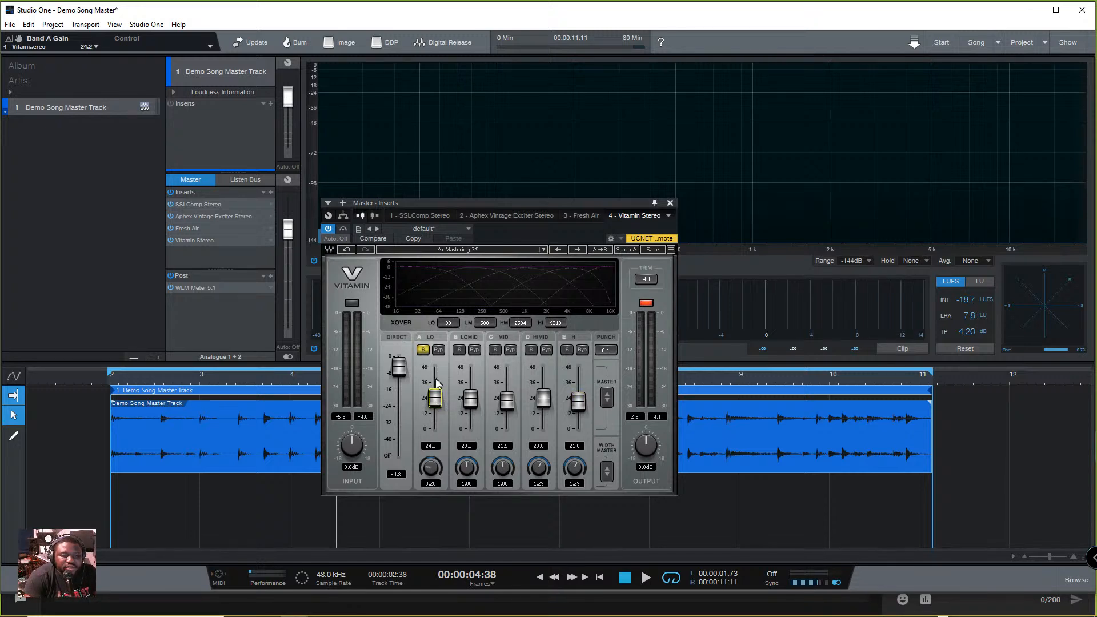
key(space)
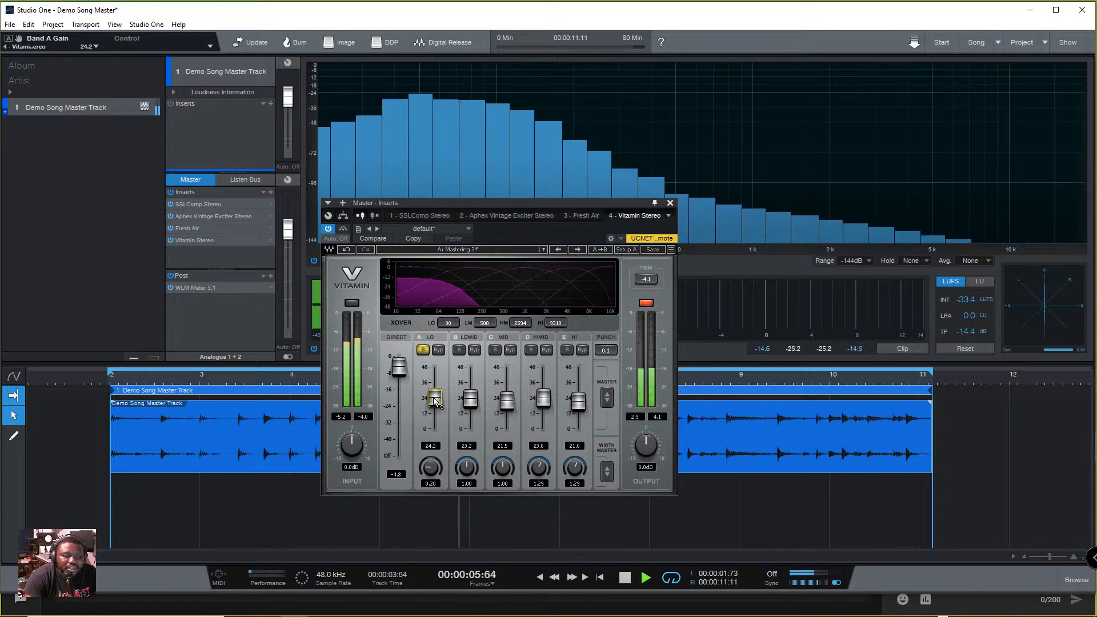
key(space)
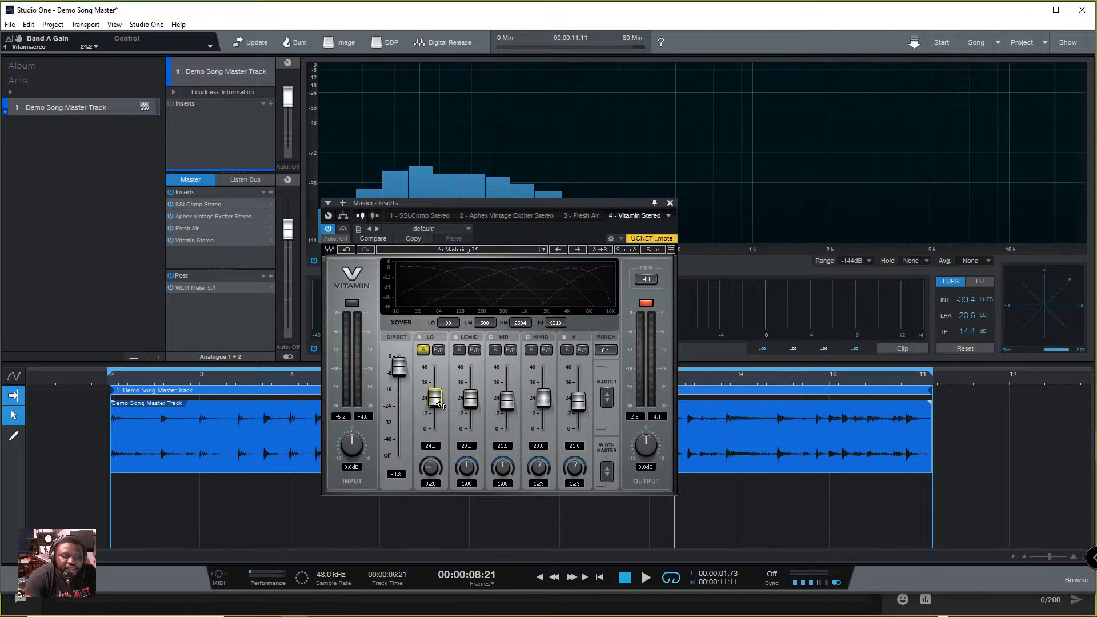
key(space)
drag(438, 398, 435, 383)
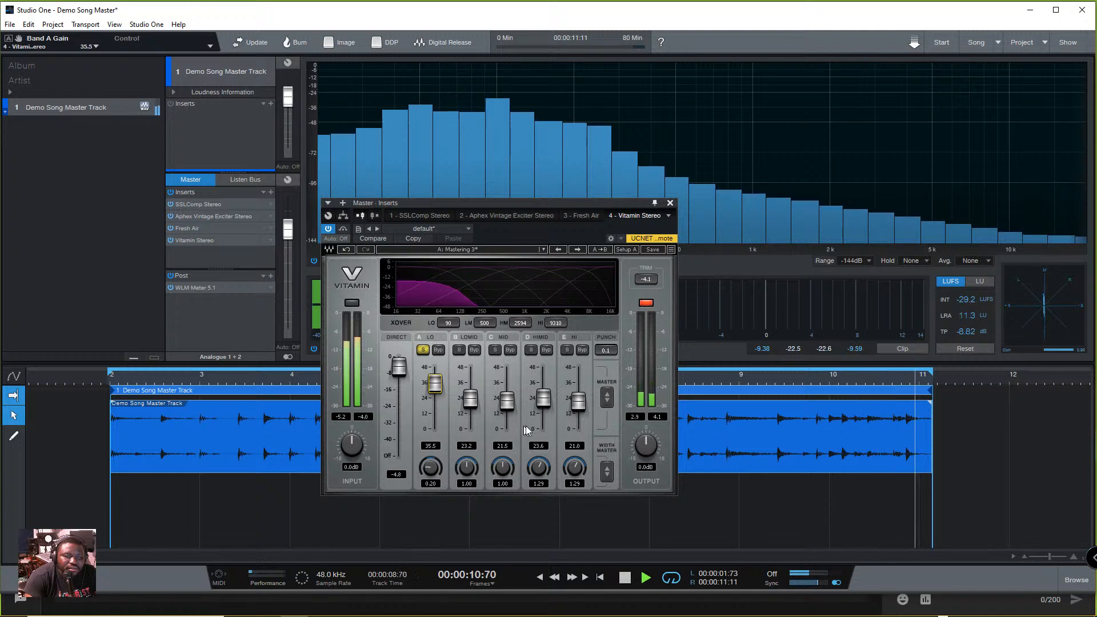
click(422, 350)
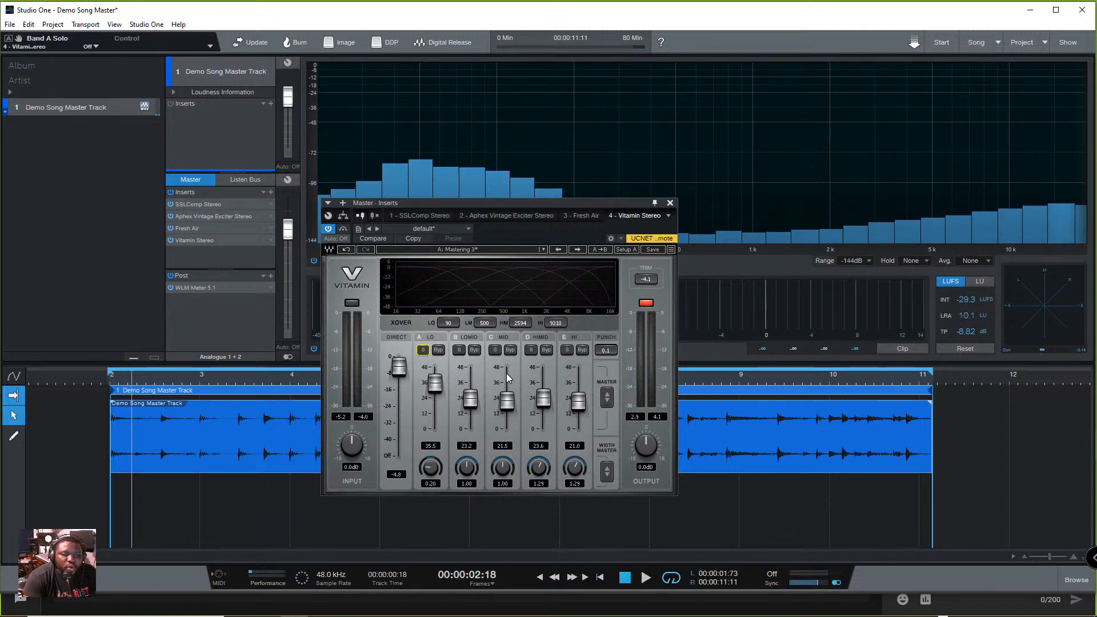
- Play the full mix, lower Vitamin's HIMID gain to 10.9 and HI gain to 8.8, and stop playback
key(space)
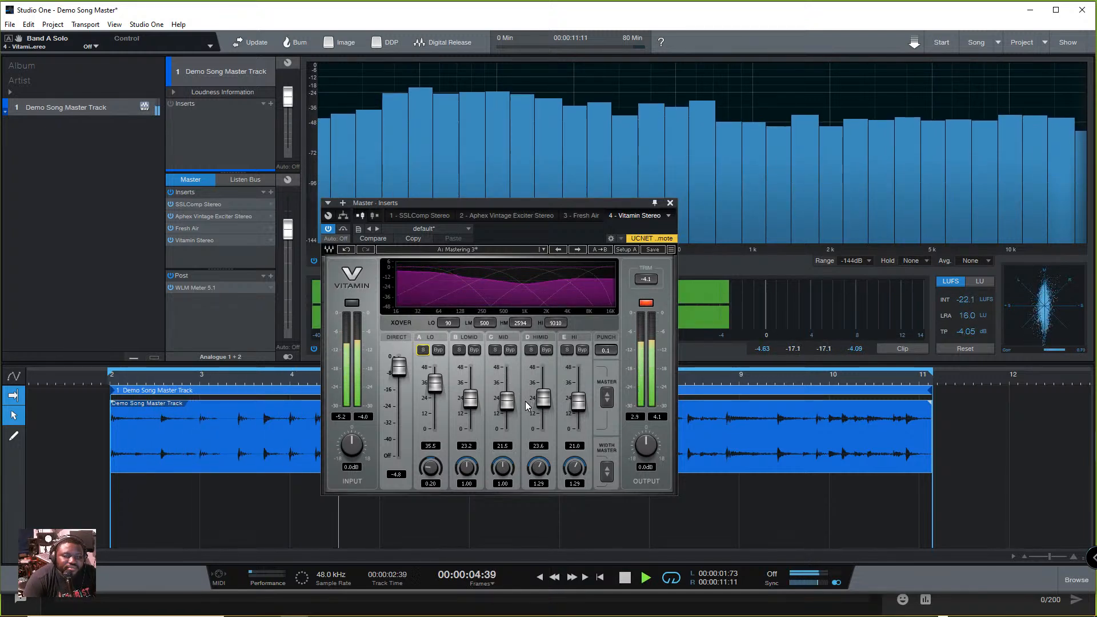
key(space)
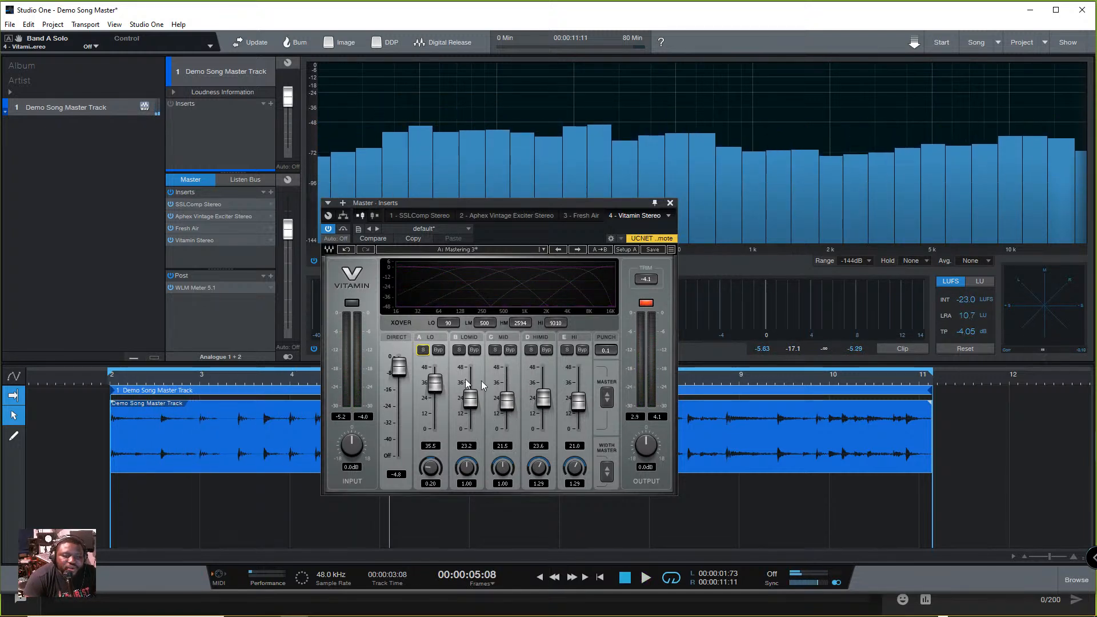
drag(544, 400, 544, 417)
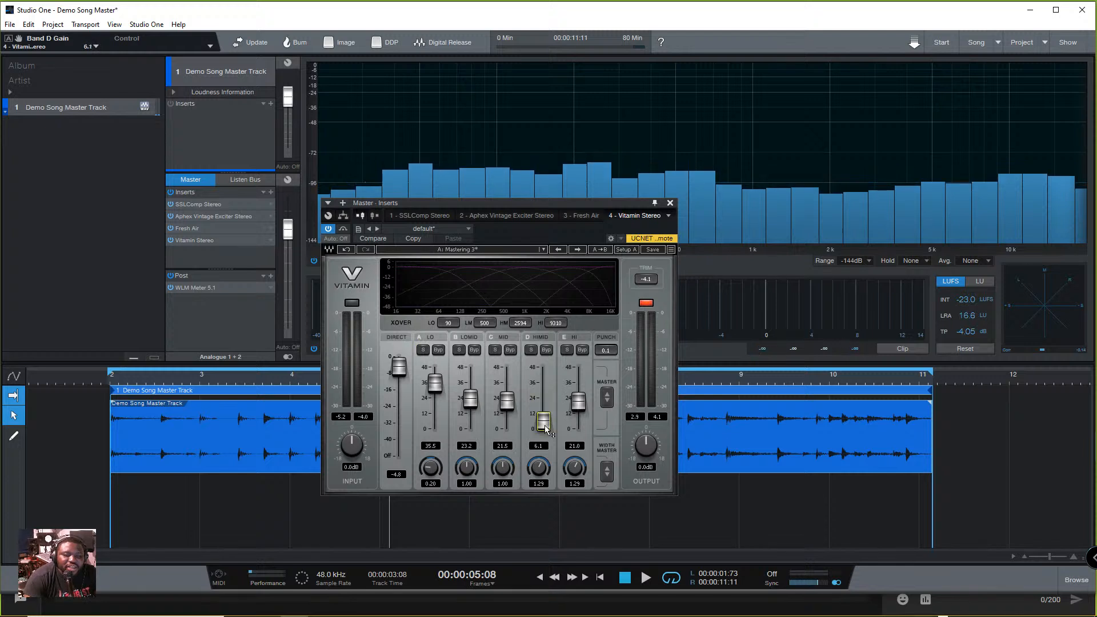
click(581, 404)
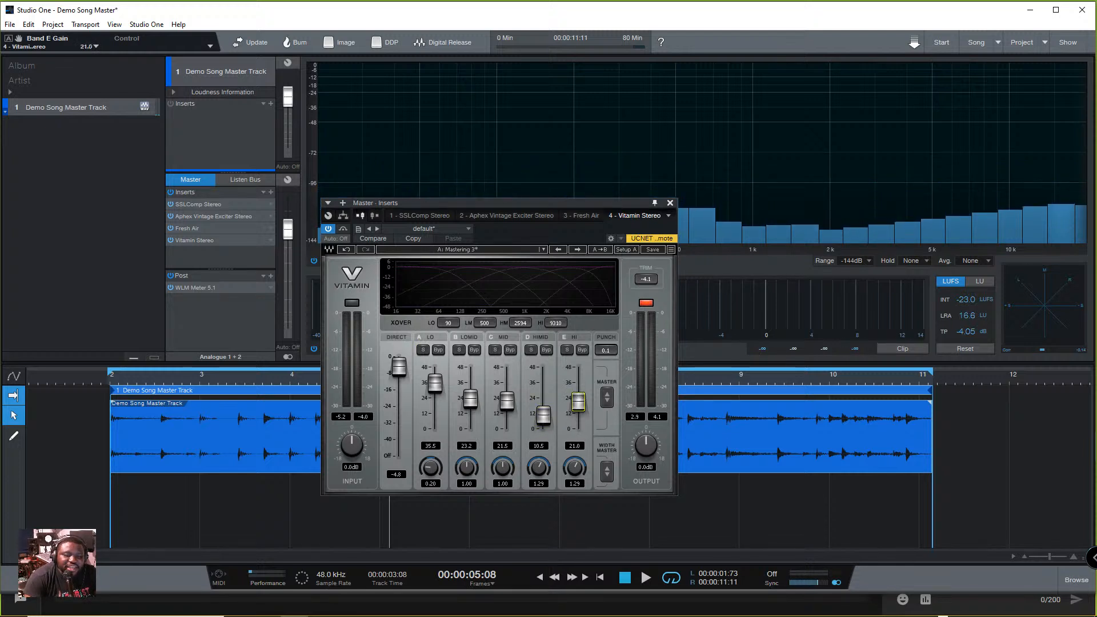
key(space)
drag(581, 421, 581, 424)
click(546, 418)
key(space)
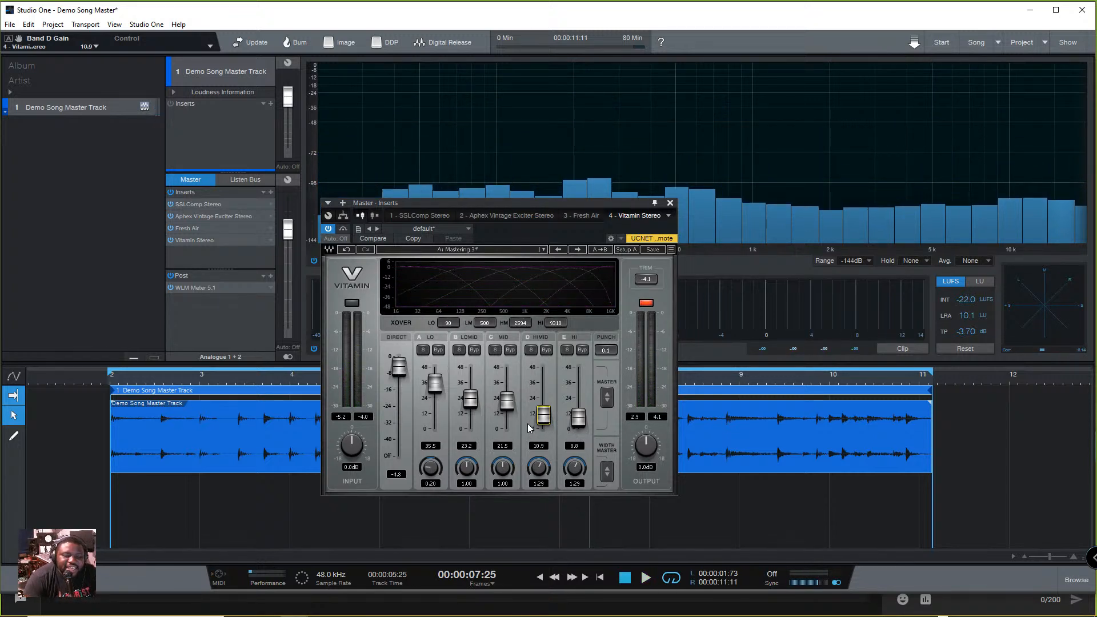
- Sweep Vitamin's LOMID and MID gains between extremes during playback, and bring them back to 23.0 and 21.2
key(space)
drag(507, 401, 470, 367)
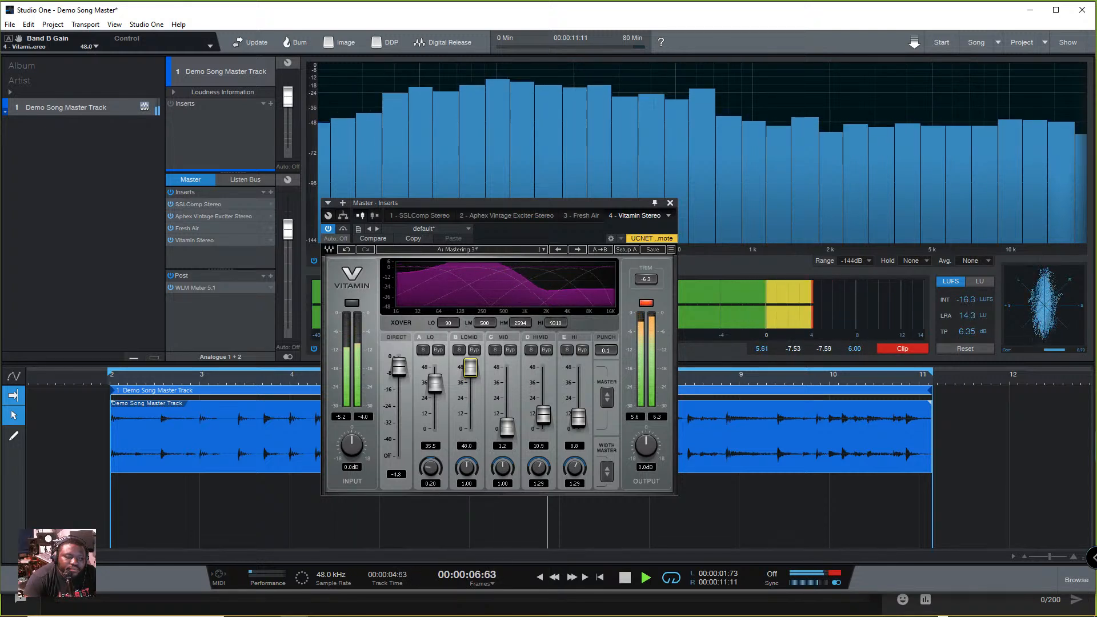
drag(470, 367, 507, 368)
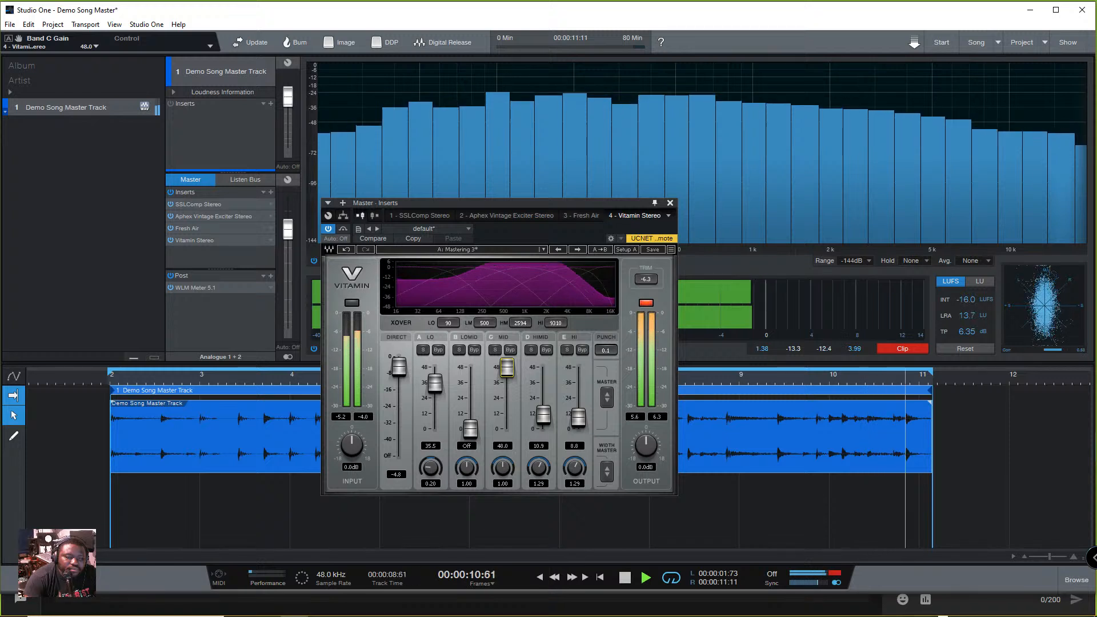
drag(506, 368, 506, 428)
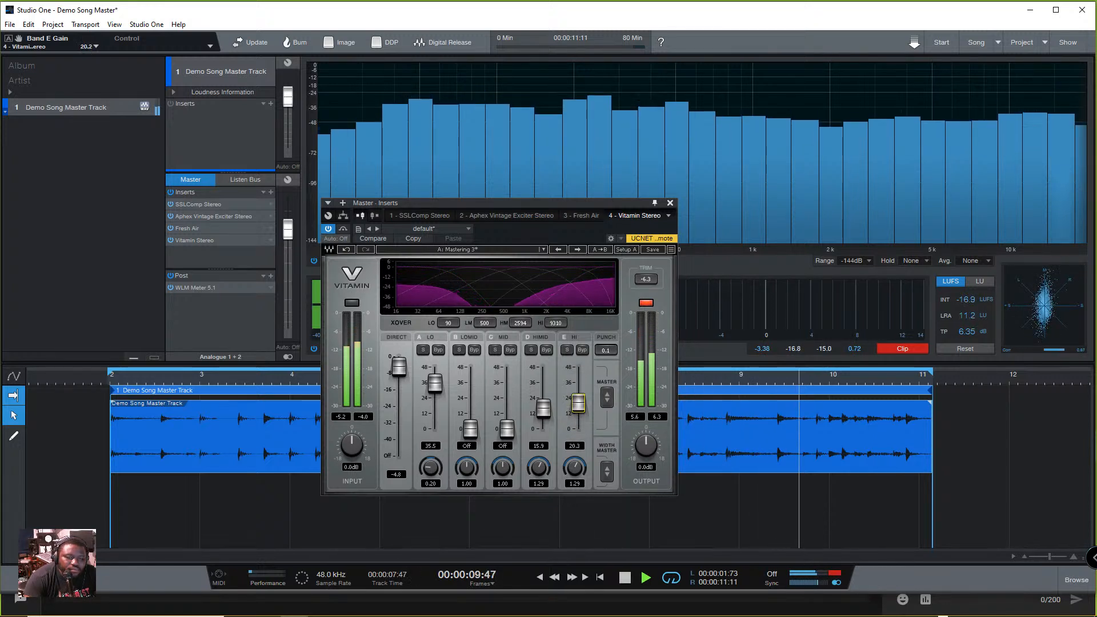
drag(506, 429, 506, 402)
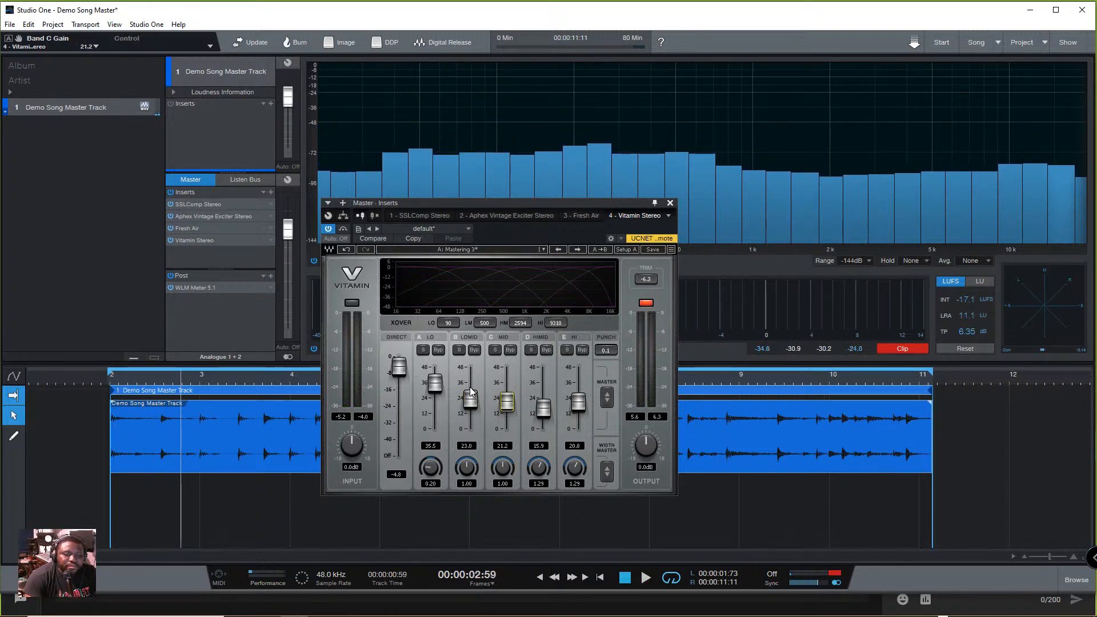
- Solo the LO, LOMID and MID bands in turn during playback, setting LOMID gain to 24.5 and MID gain to 22.4
click(422, 350)
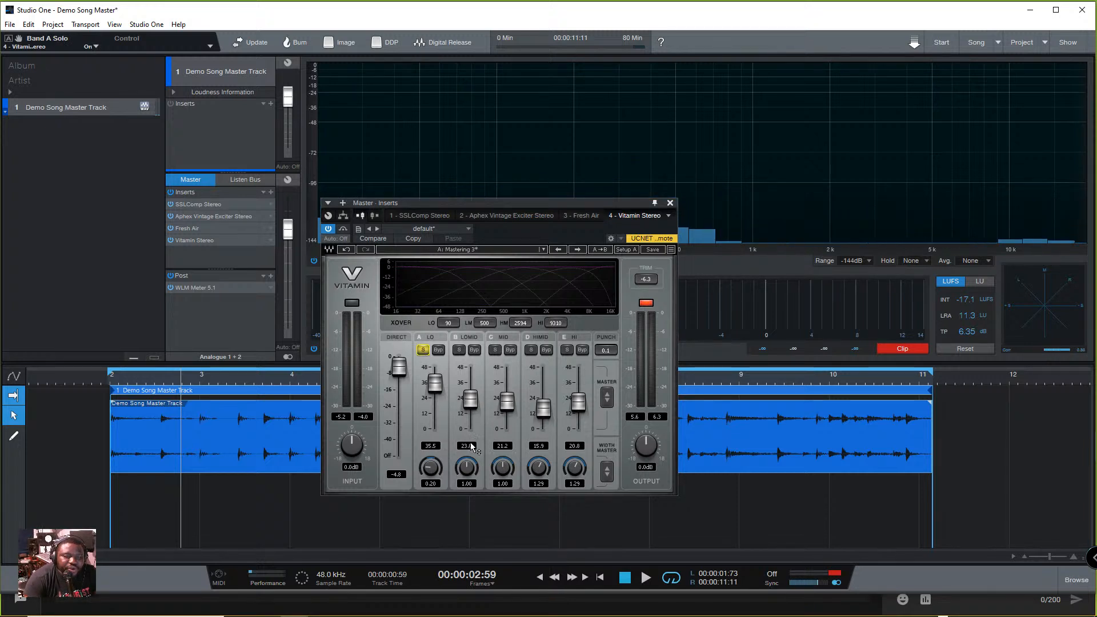
key(space)
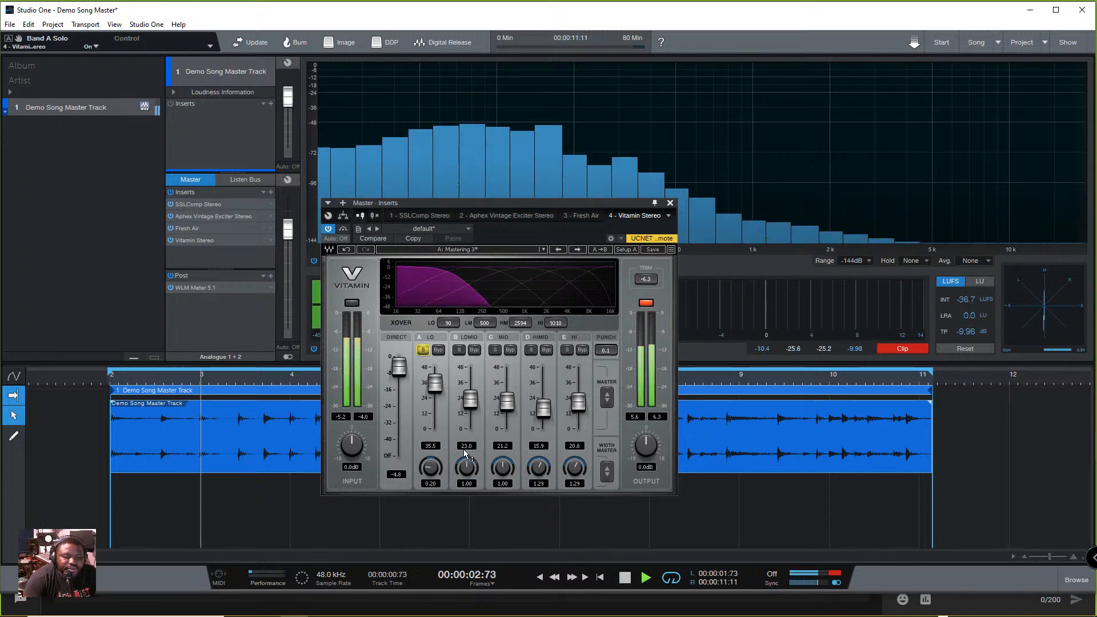
click(458, 349)
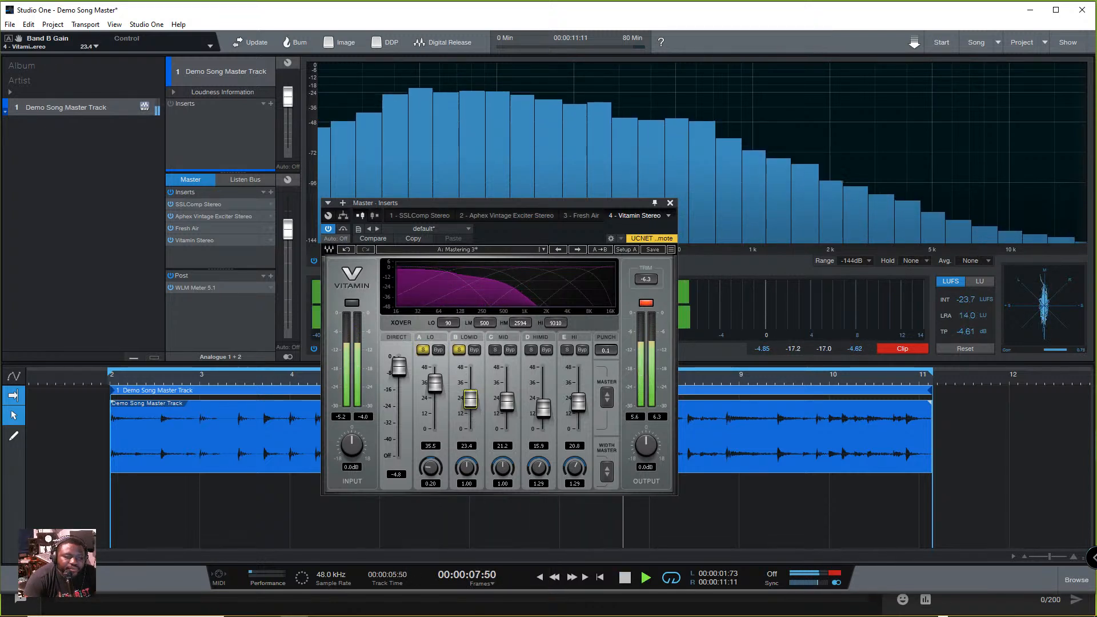
mouse_move(471, 407)
mouse_down()
mouse_move(470, 397)
mouse_move(504, 401)
mouse_move(504, 373)
mouse_move(507, 400)
mouse_move(470, 397)
mouse_up()
key(space)
click(495, 350)
key(space)
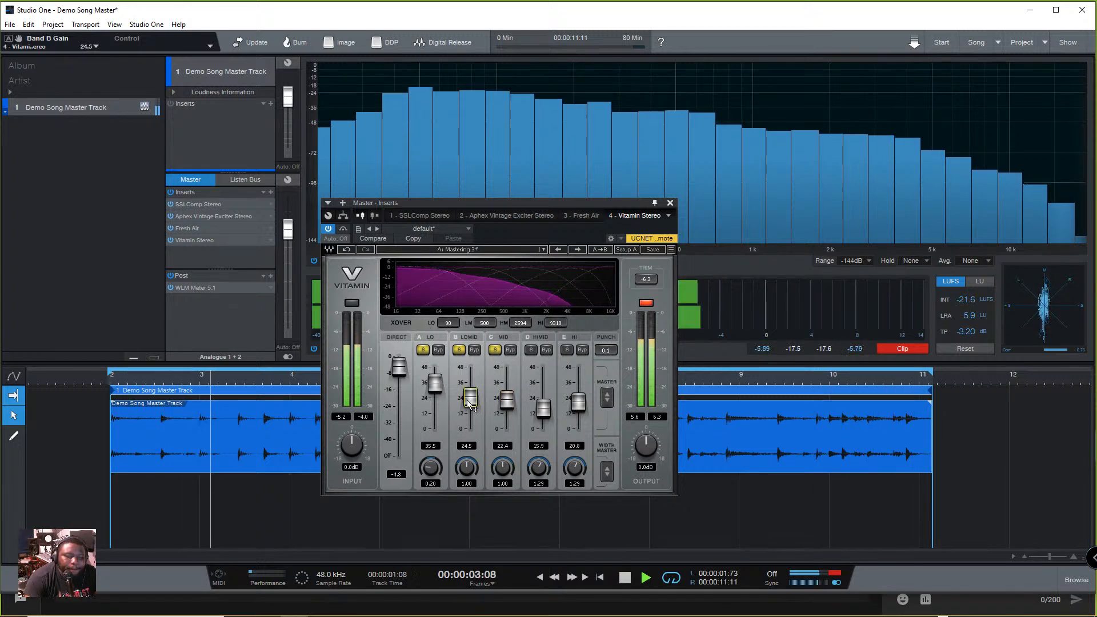
key(space)
- Solo HIMID with LO in place of LOMID and MID, and set the HIMID gain to 23.5 and MID gain to 25.9
drag(544, 414, 544, 412)
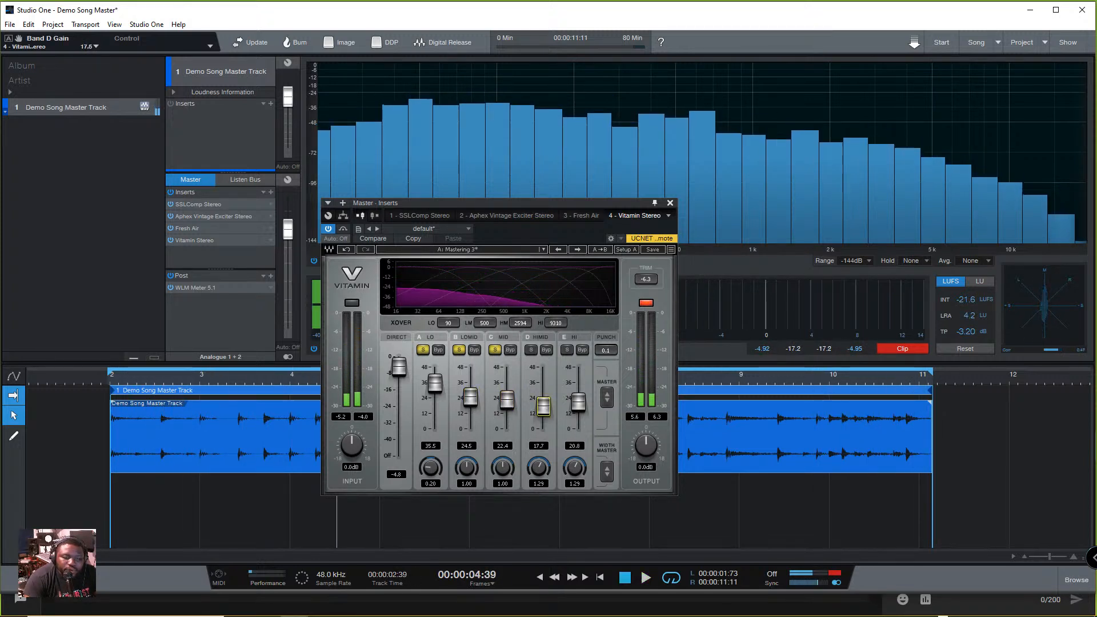
key(space)
click(495, 349)
click(460, 350)
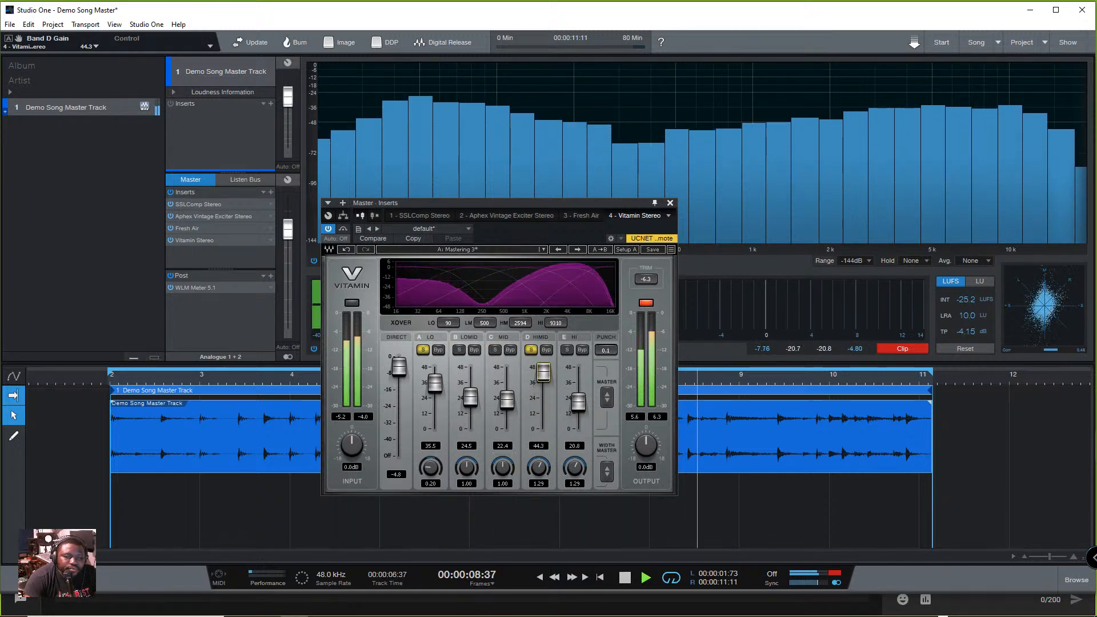
drag(543, 373, 543, 396)
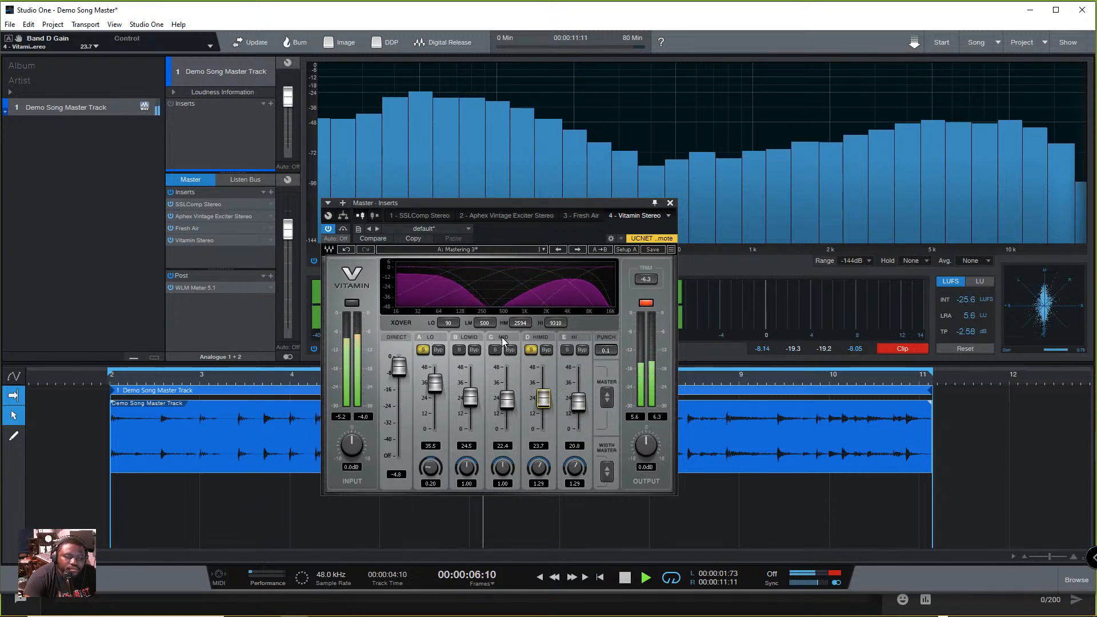
drag(543, 399, 506, 395)
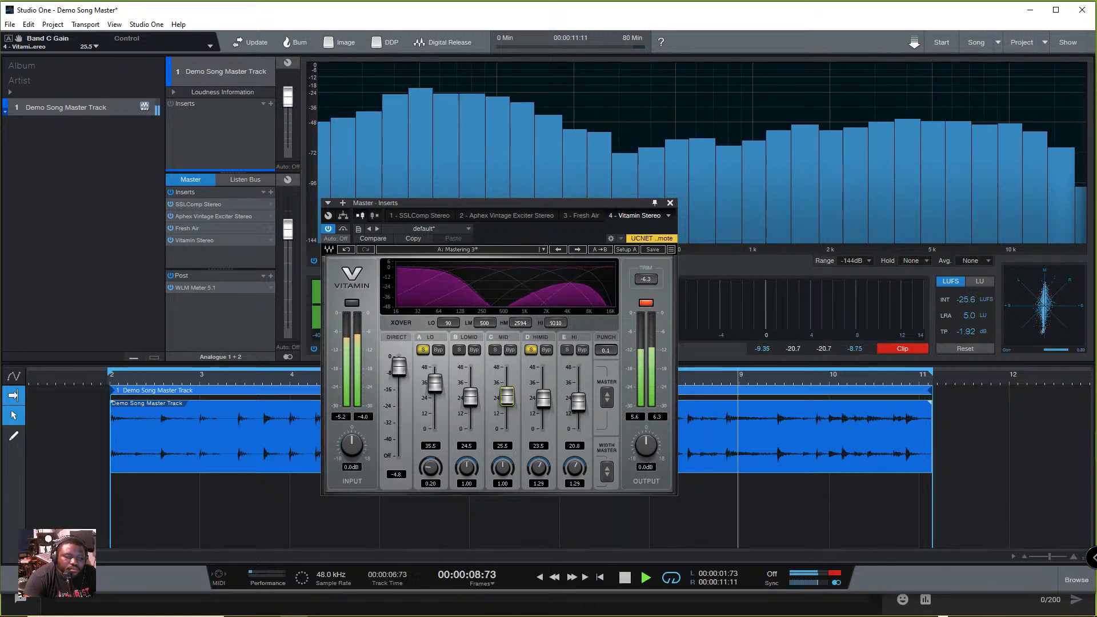
drag(507, 395, 507, 395)
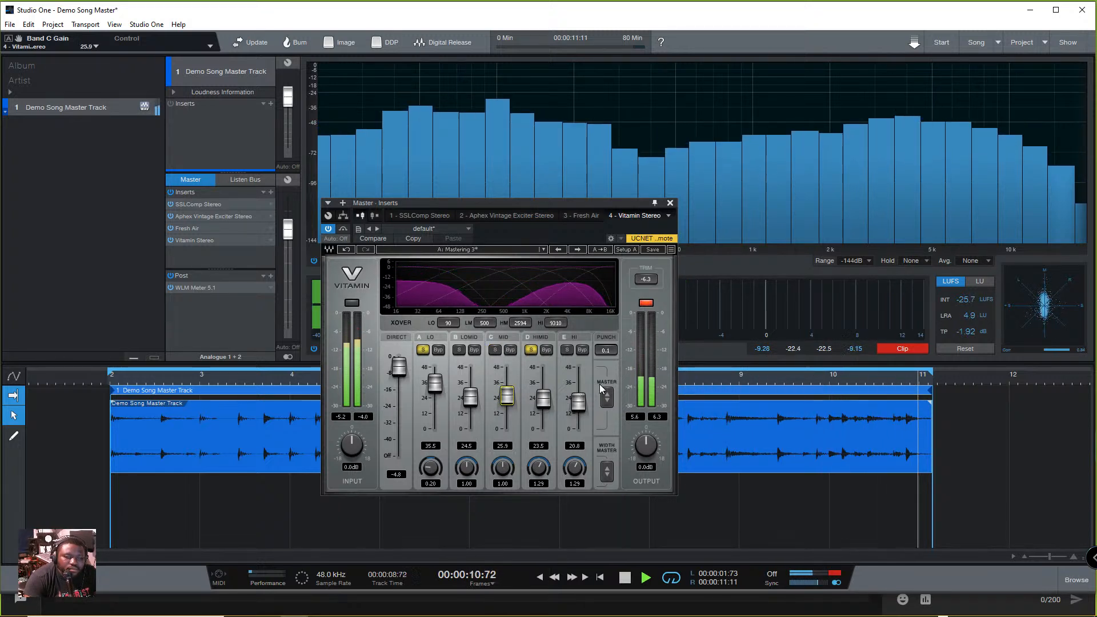
- Add the HI band to the soloed LO and HIMID bands, set its gain to 23.9, and stop playback
click(566, 349)
click(531, 350)
click(532, 350)
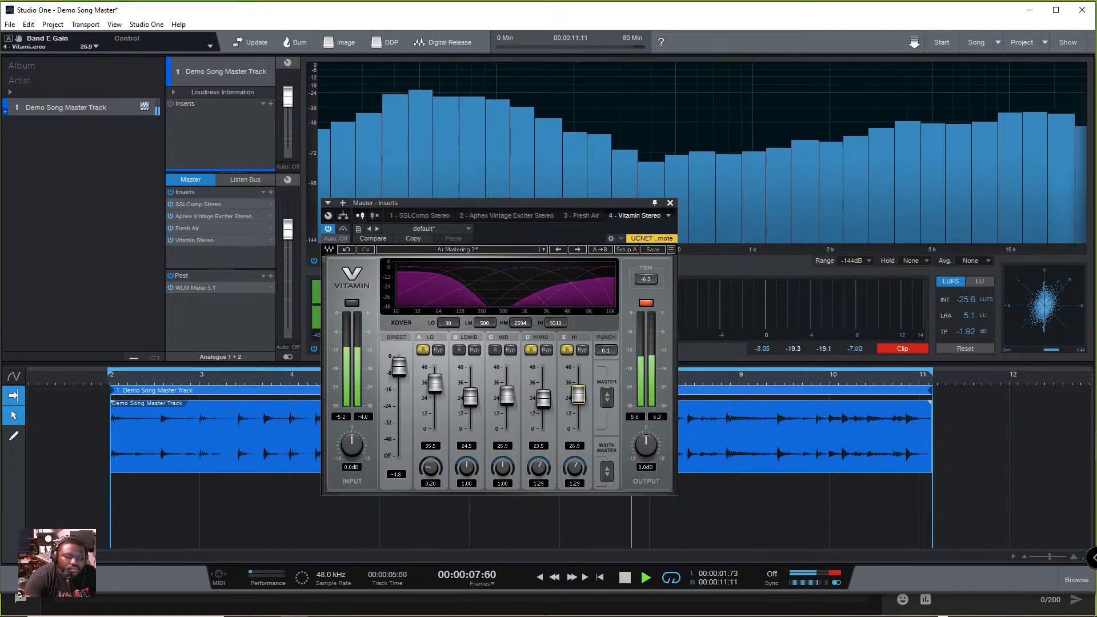
drag(578, 396, 578, 399)
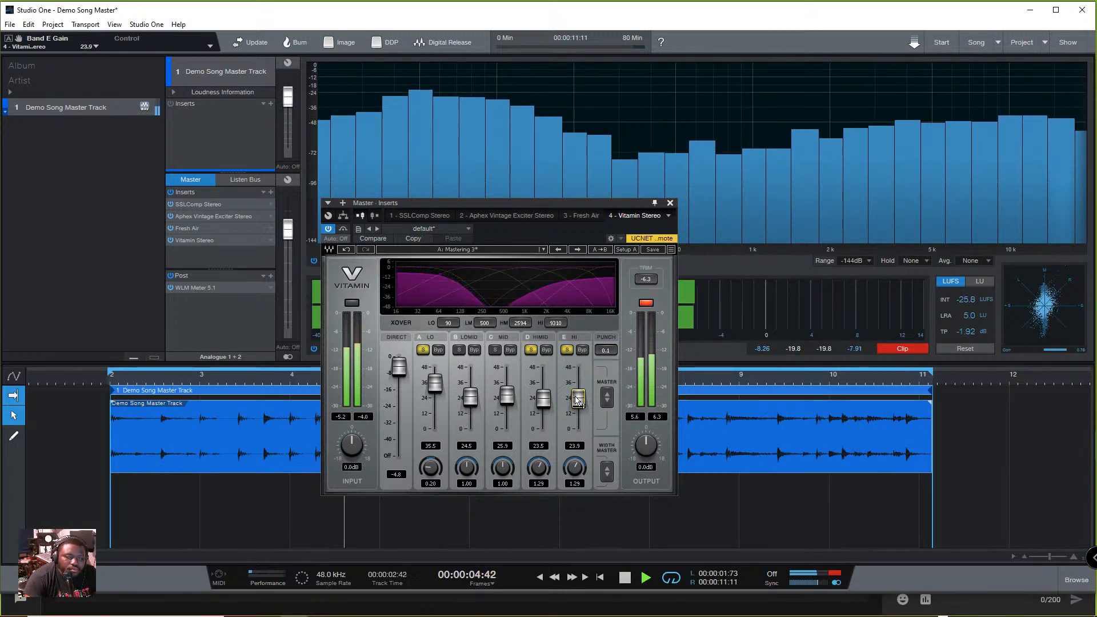
key(space)
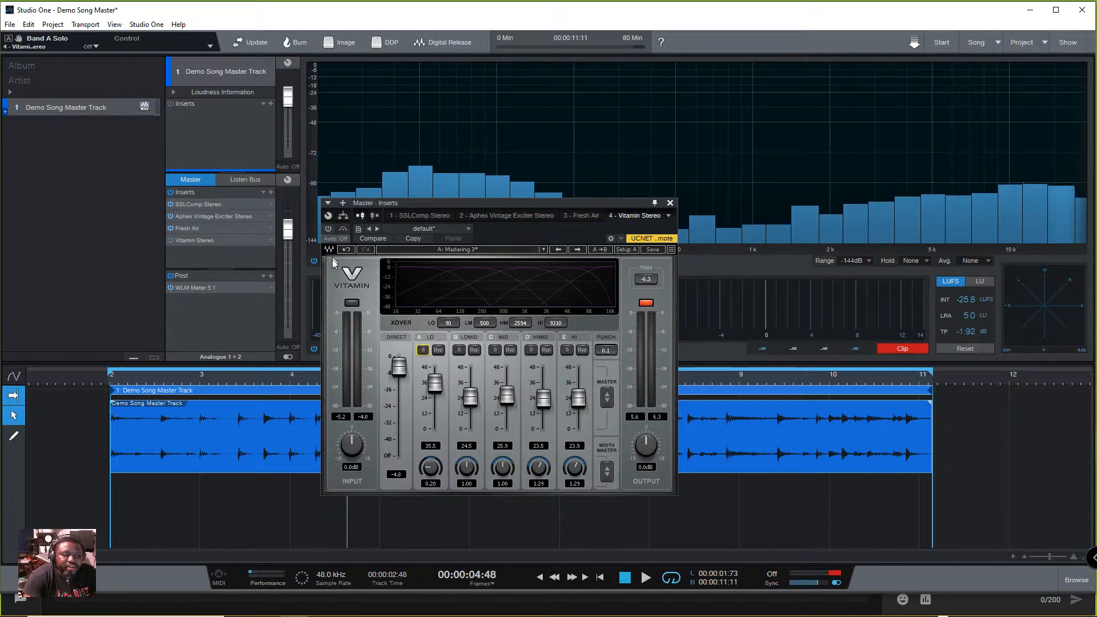
- Compare the unsoloed mix with Vitamin bypassed and active, close the Vitamin window, and stop playback
key(space)
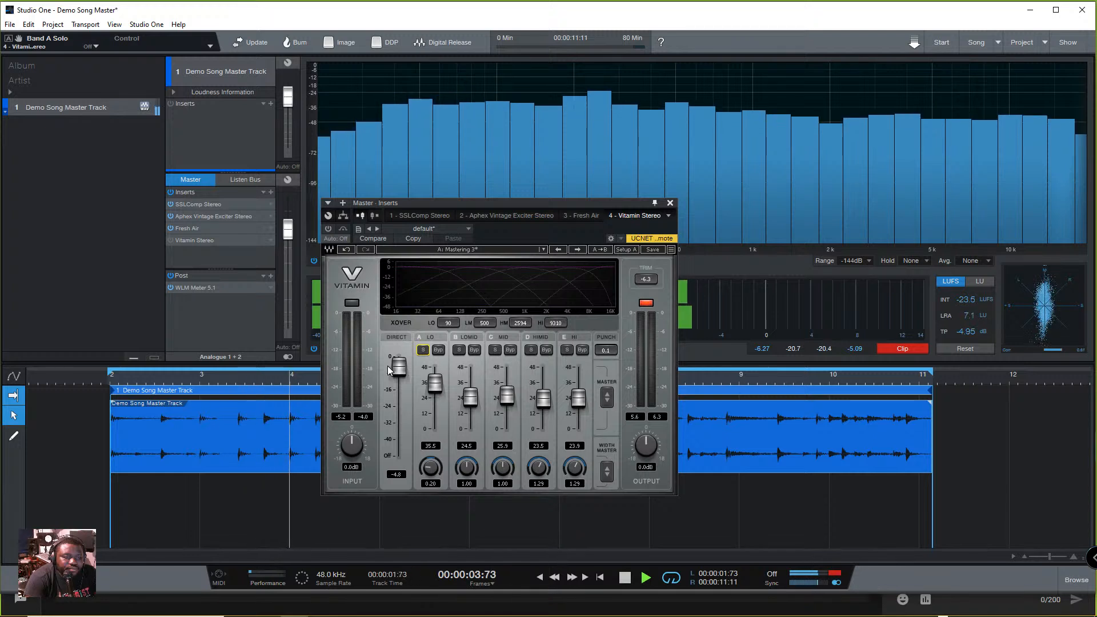
key(space)
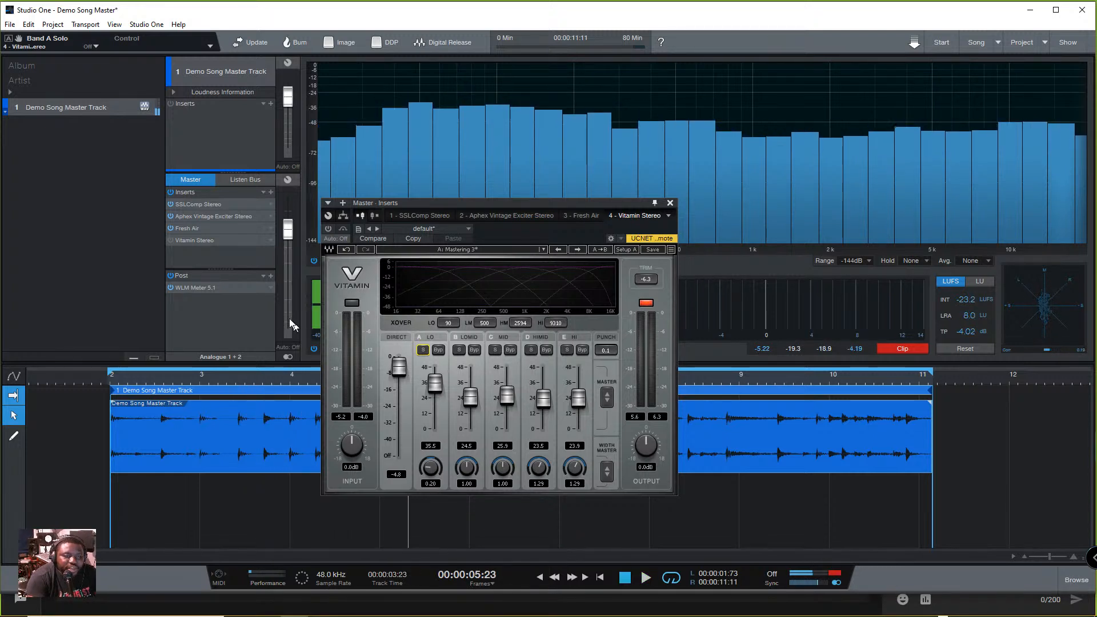
key(space)
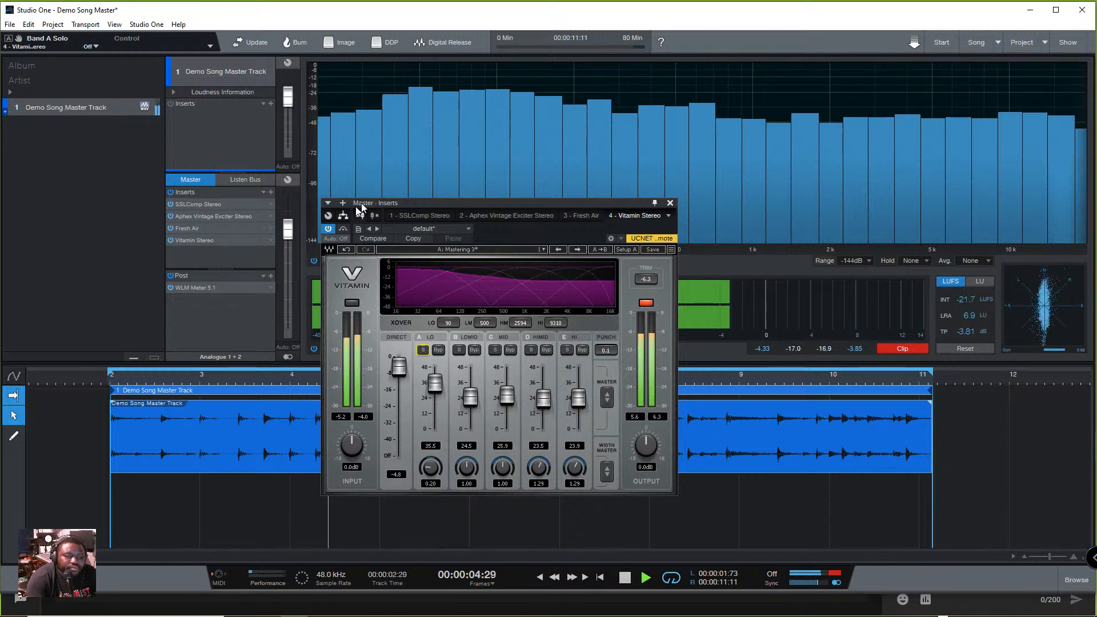
click(671, 203)
key(space)
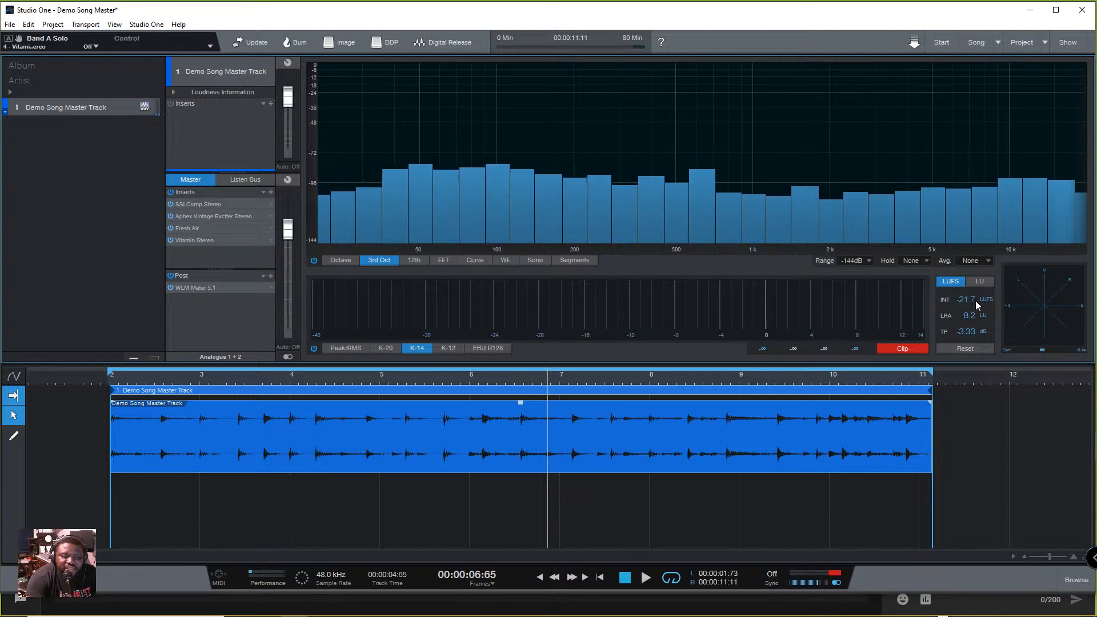
- Add the J37 Stereo tape plug-in to the Master inserts after Vitamin
click(272, 192)
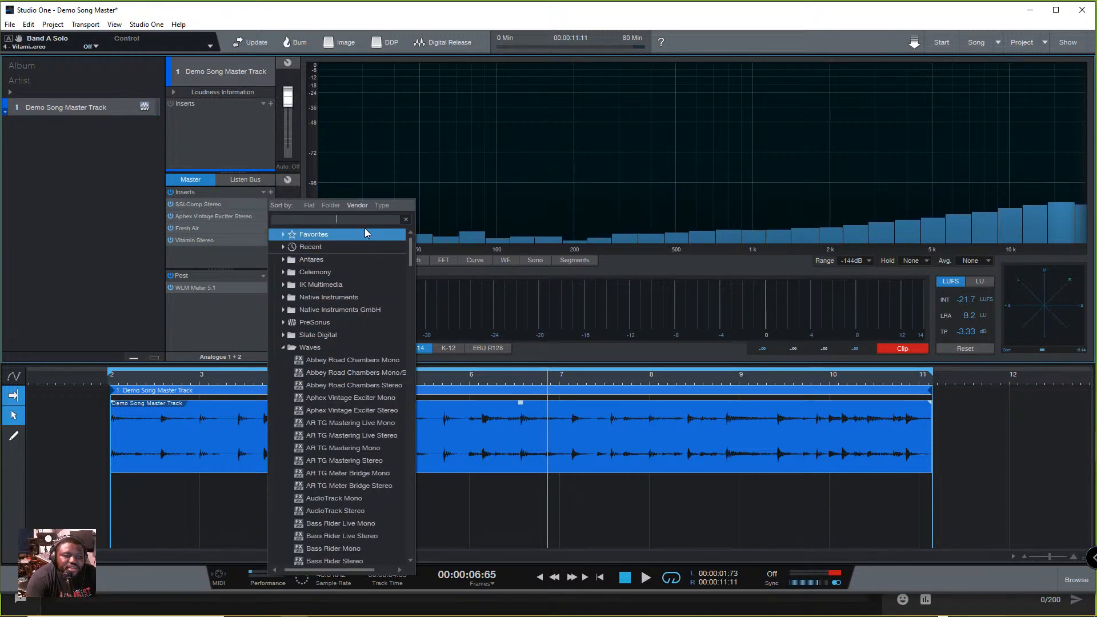
text(K37)
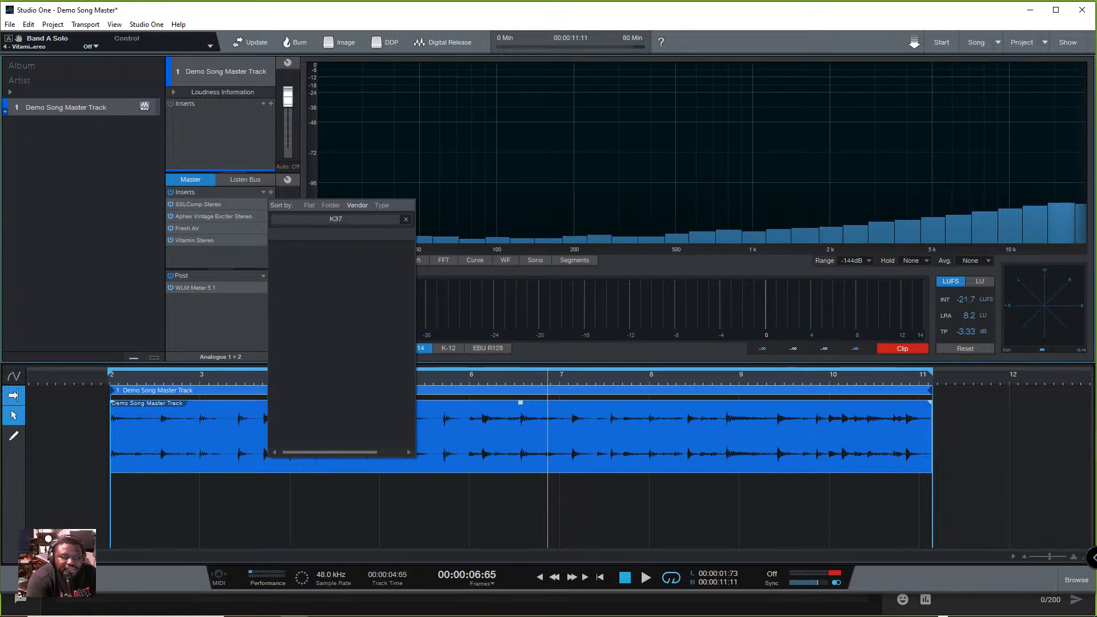
key(BackSpace)
key(BackSpace)
text(K)
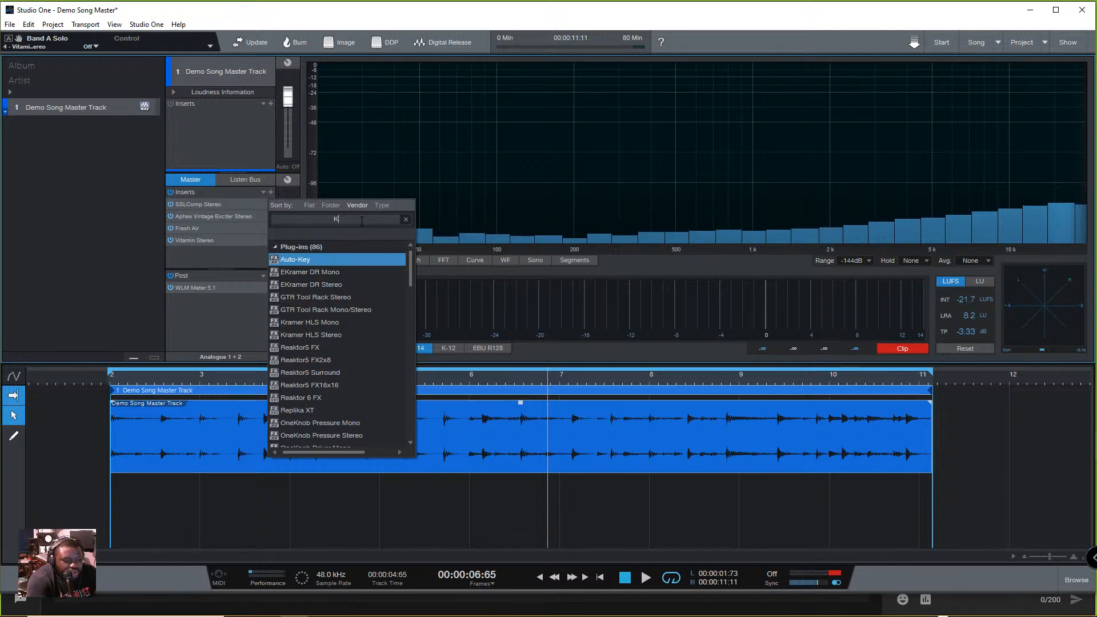
key(BackSpace)
text(J)
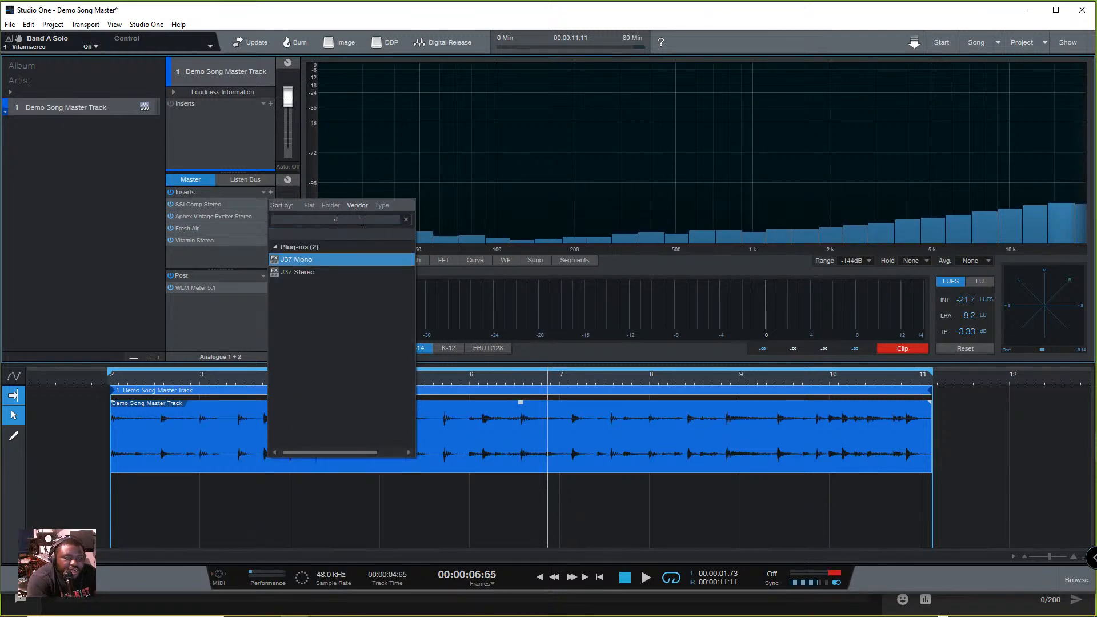
click(298, 272)
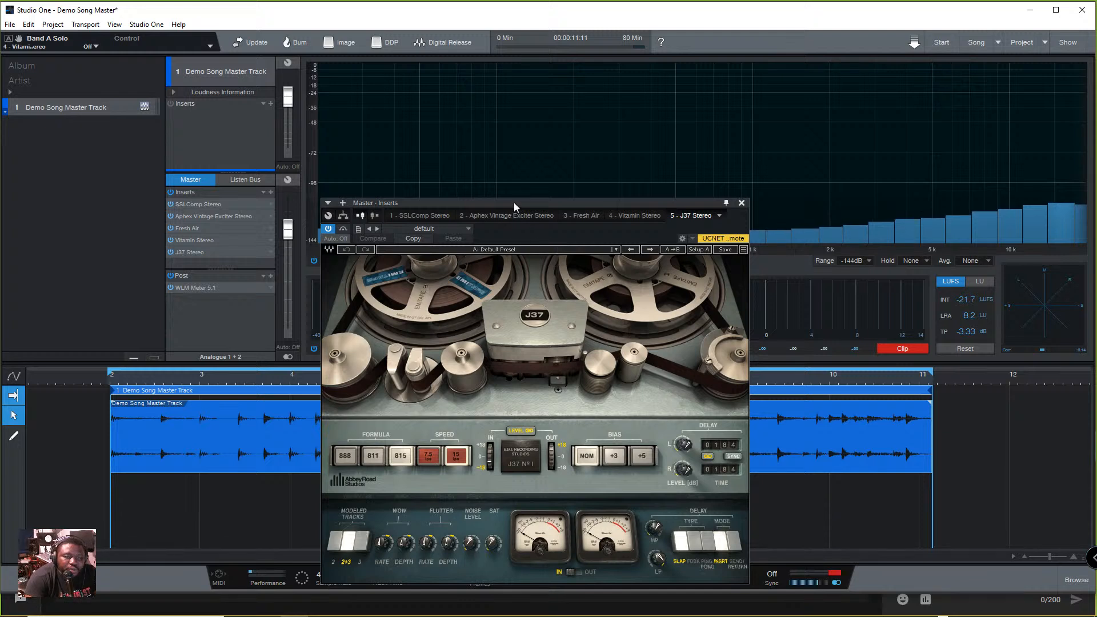
- Reposition the J37 window, look over its factory presets, and play the track with the default preset
drag(513, 203, 493, 150)
click(596, 196)
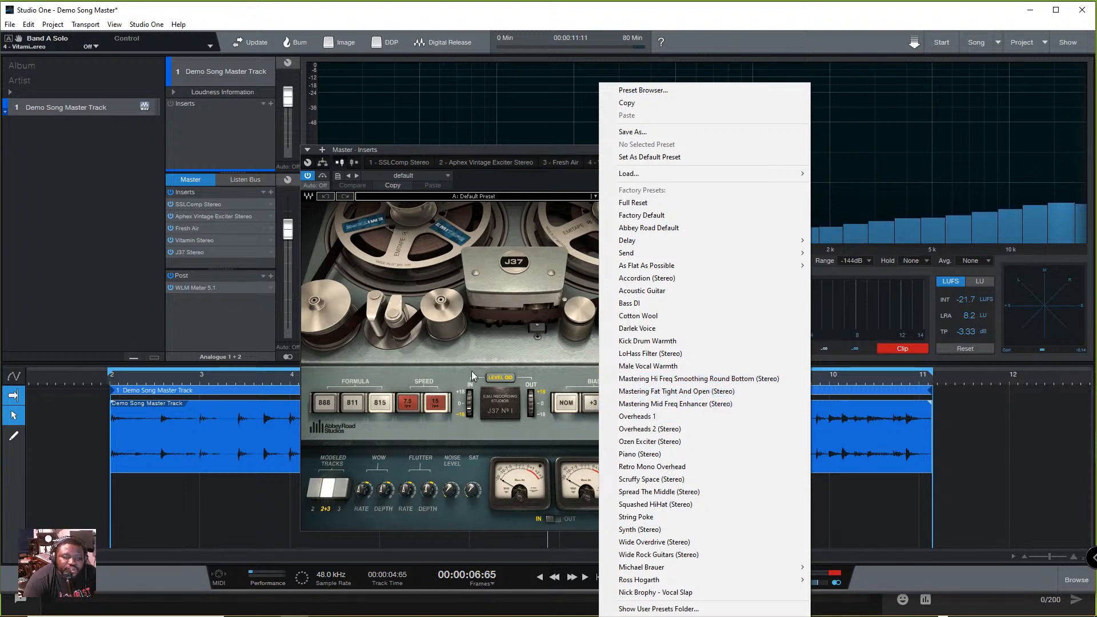
click(451, 368)
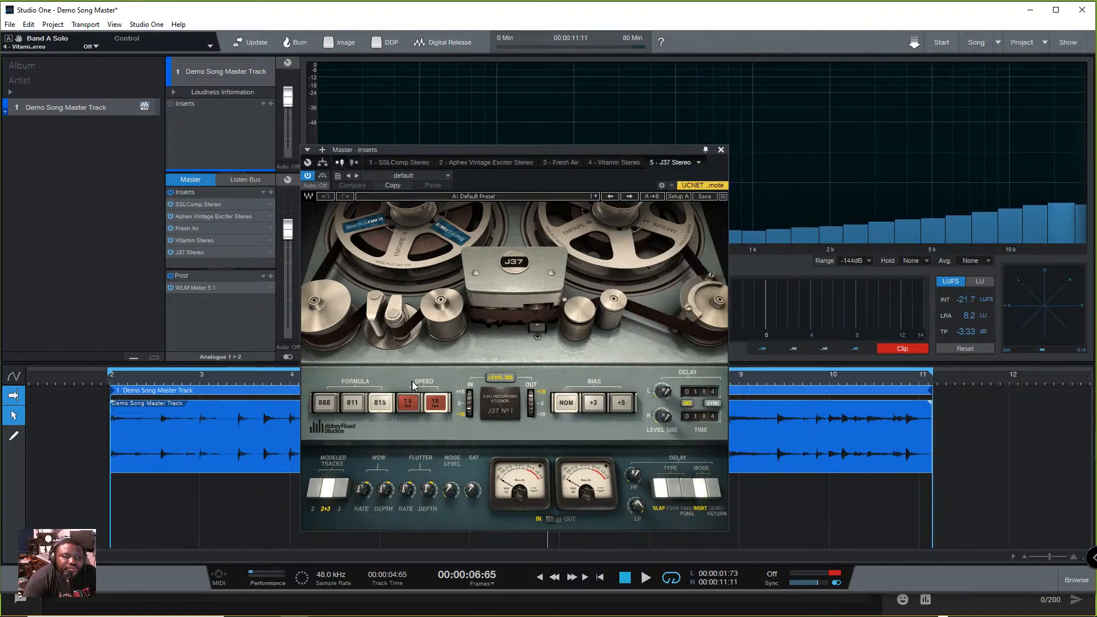
key(space)
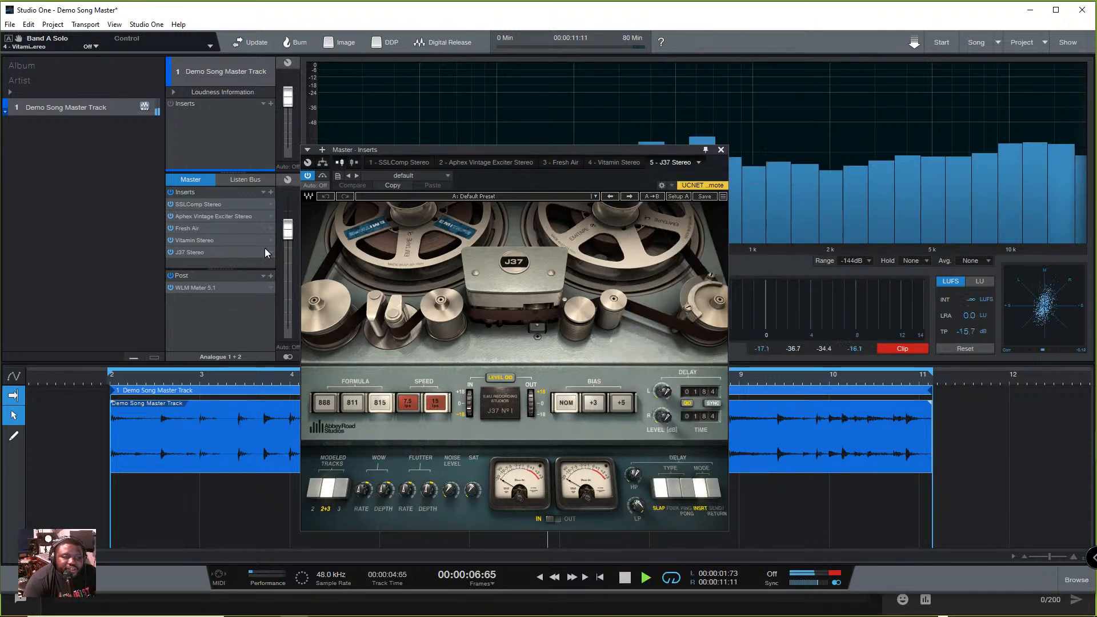
click(187, 253)
click(195, 251)
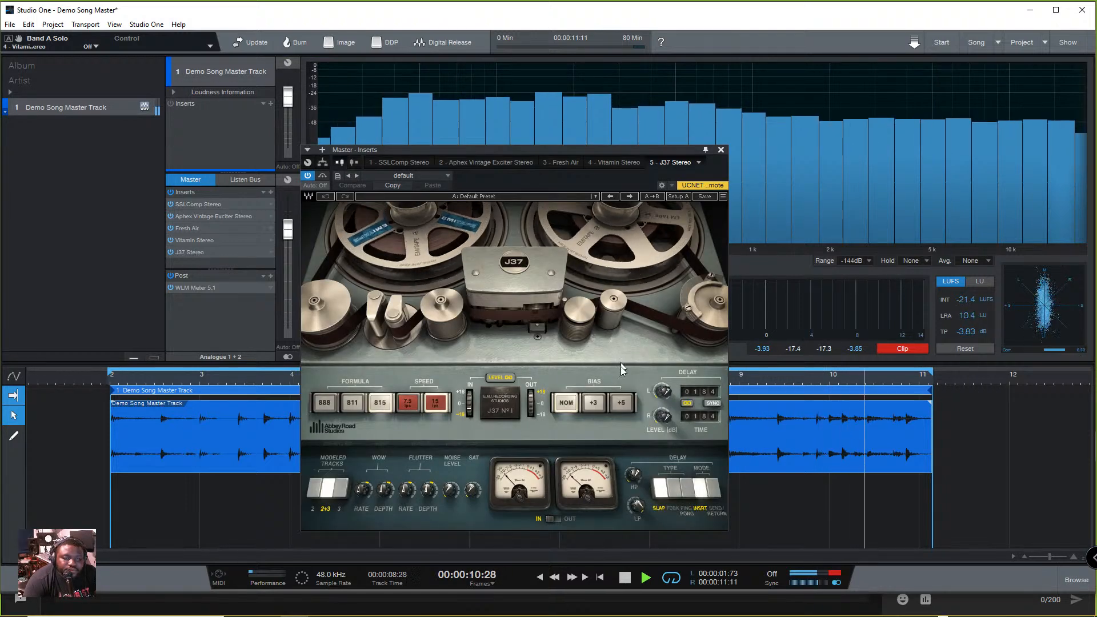
- Audition the J37 presets Mastering Hi Freq Smoothing Round Bottom, Mastering Fat Tight And Open and Mastering Mid Freq Enhancer during playback
click(594, 196)
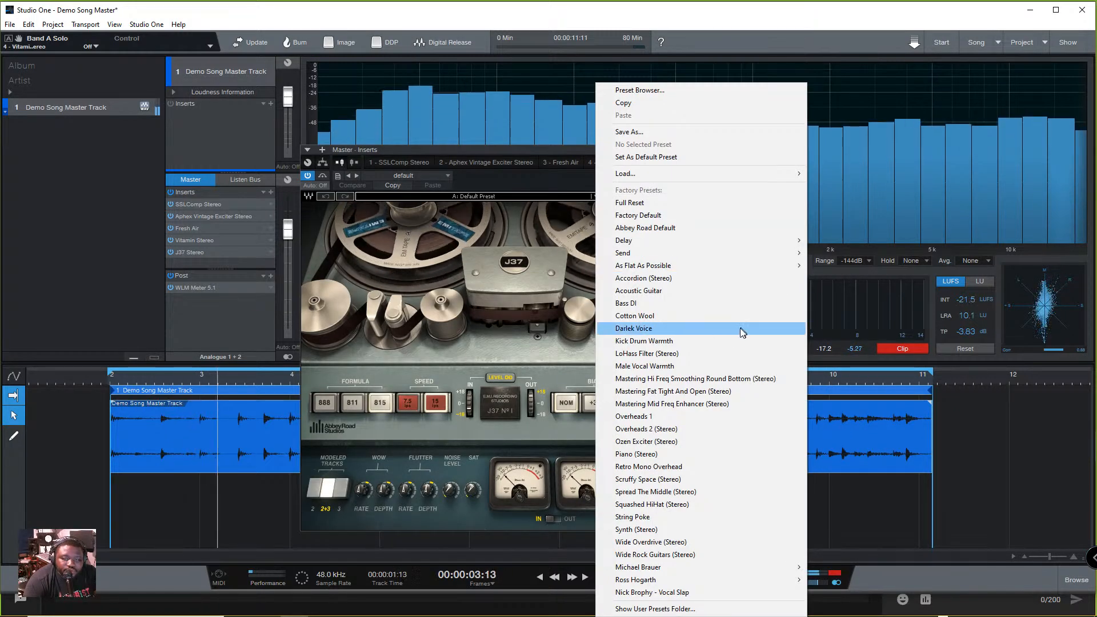
click(714, 378)
click(594, 196)
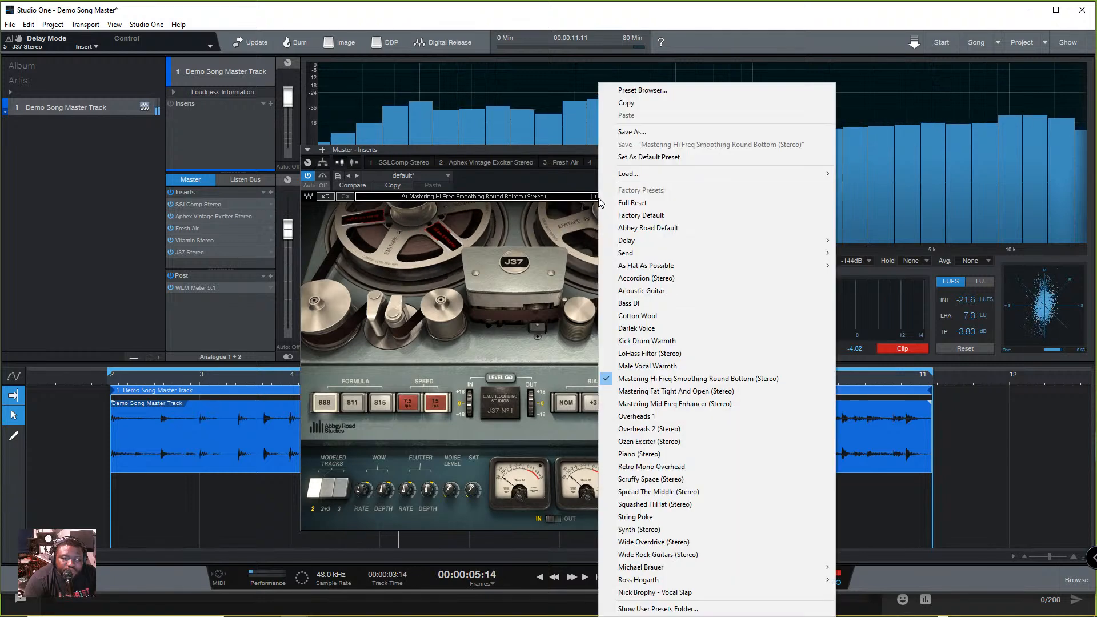
click(675, 391)
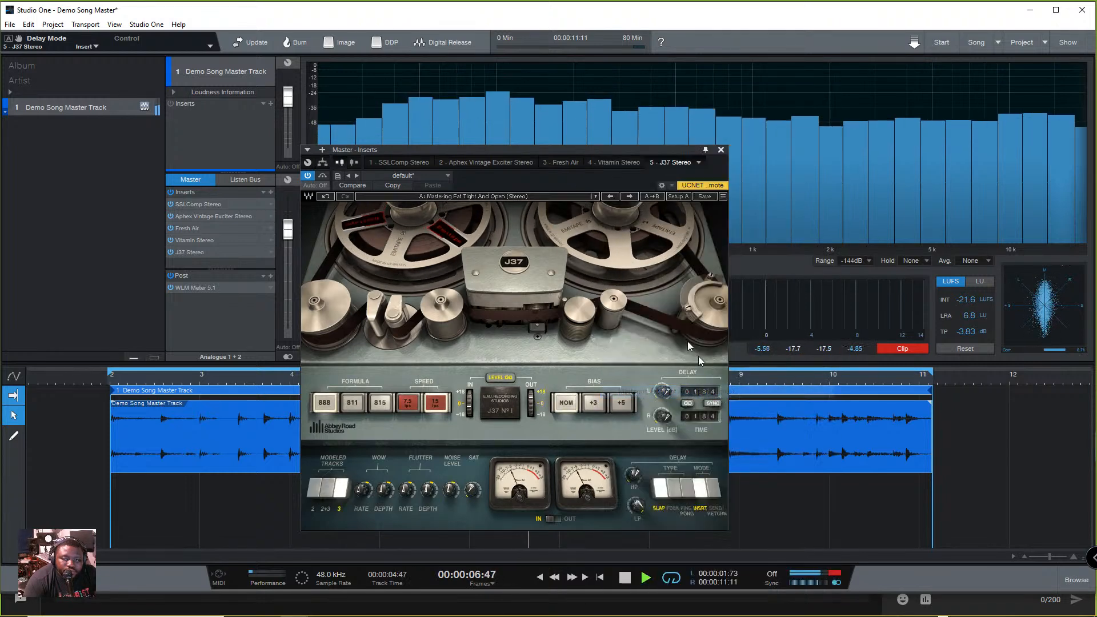
click(582, 198)
click(714, 407)
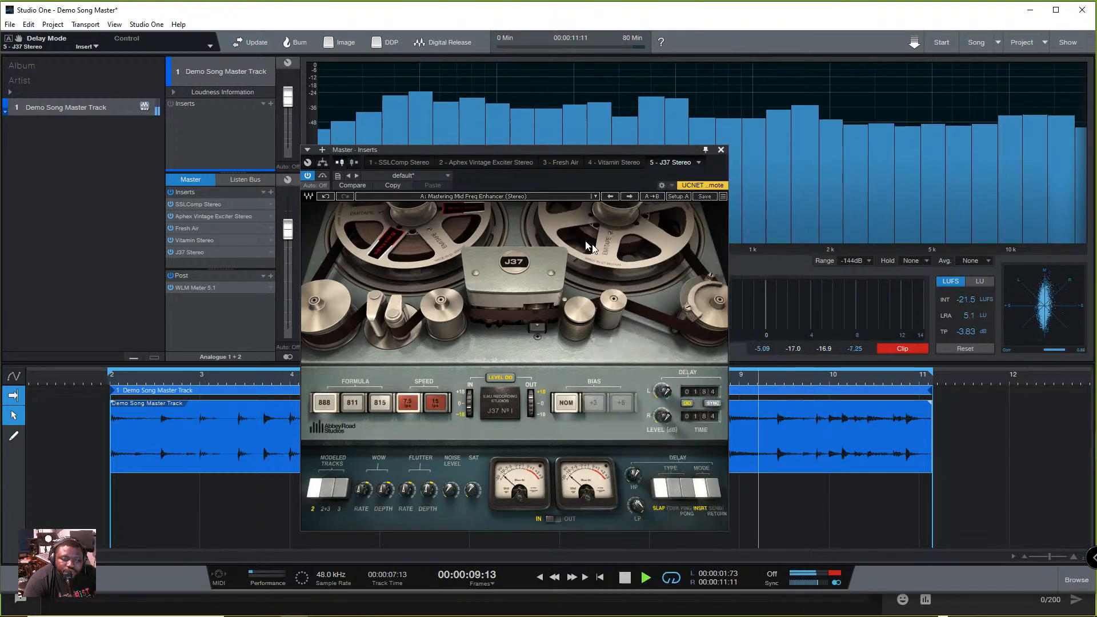
- Load the J37 preset Mastering Fat Tight And Open (Stereo), stop playback, and switch the plug-in off and on again
click(594, 196)
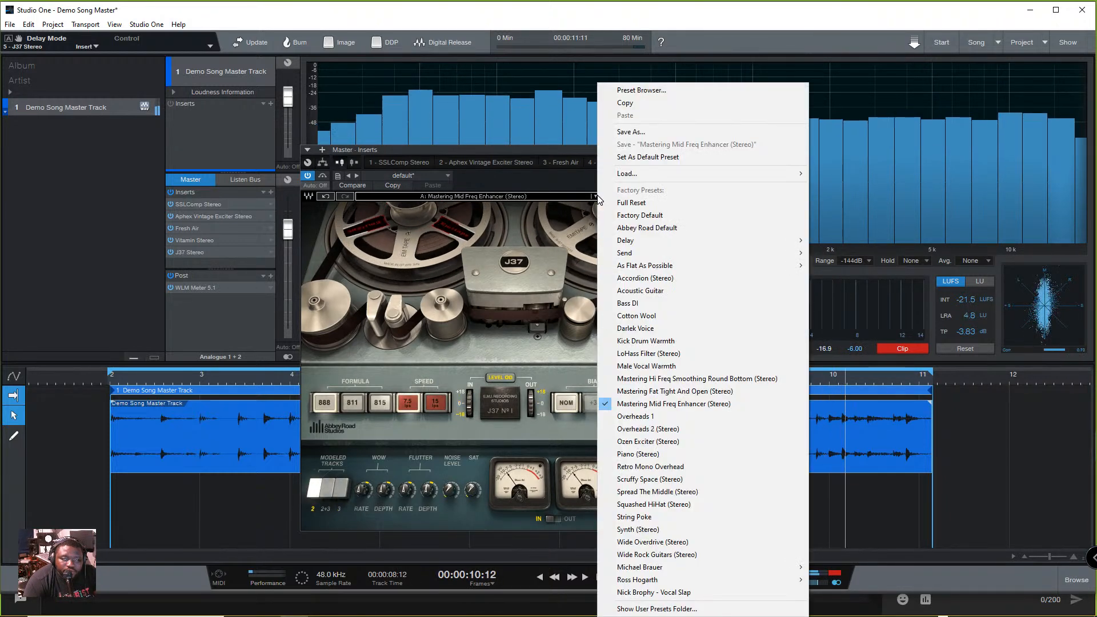
click(708, 394)
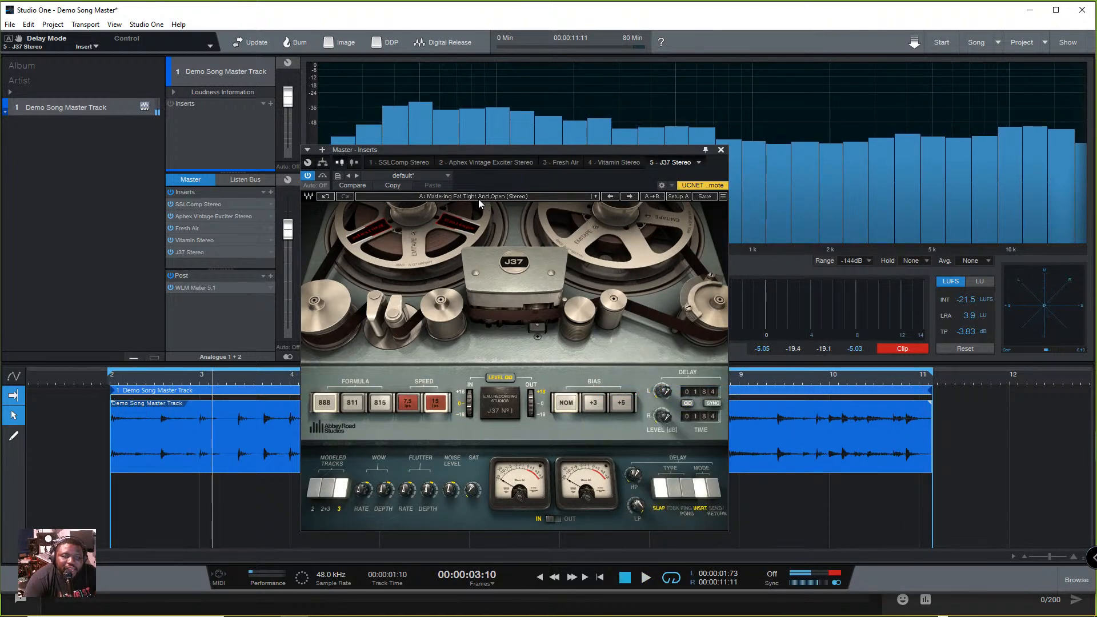
click(308, 176)
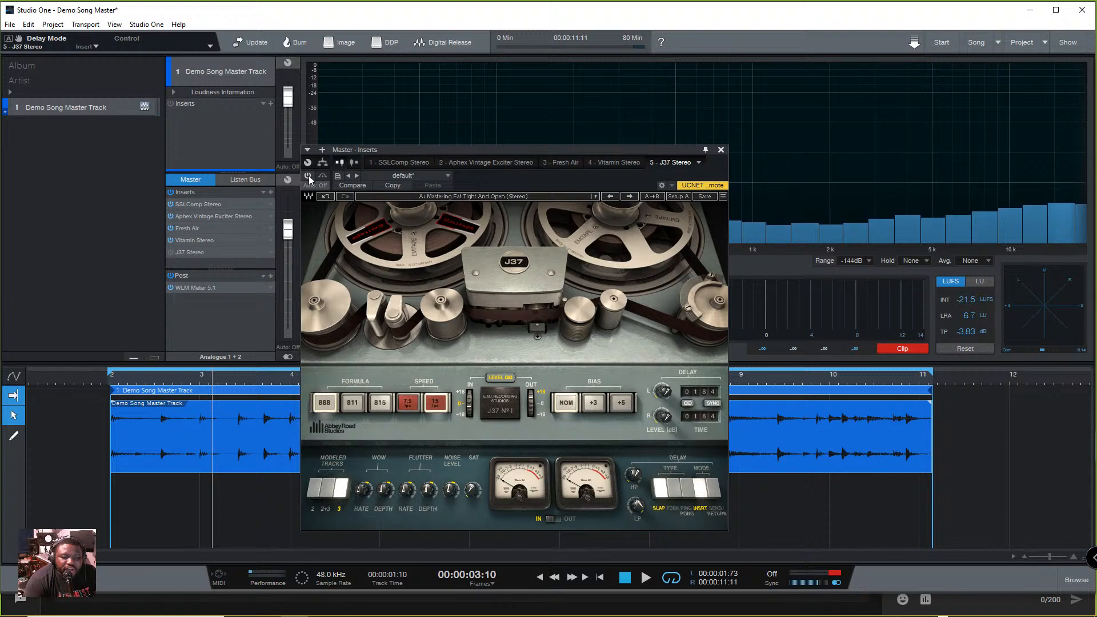
click(308, 176)
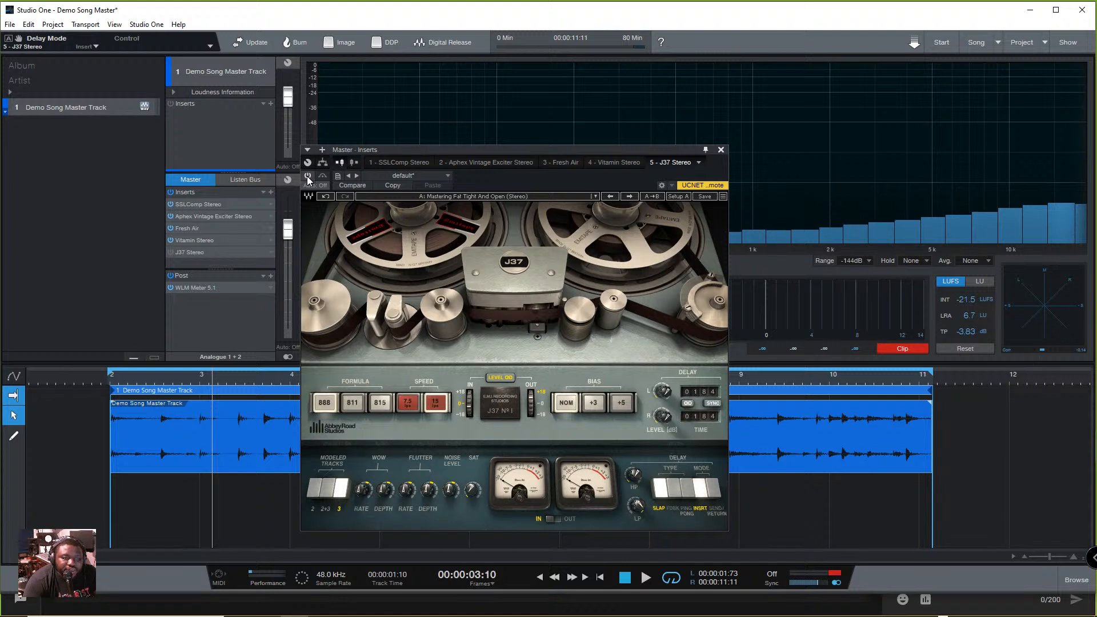
click(308, 176)
- Raise the J37 noise level to -5.1, listen with the plug-in active and bypassed, and re-enable it after stopping
mouse_move(451, 490)
mouse_down()
mouse_move(451, 473)
mouse_move(450, 522)
mouse_move(450, 459)
mouse_move(450, 475)
mouse_up()
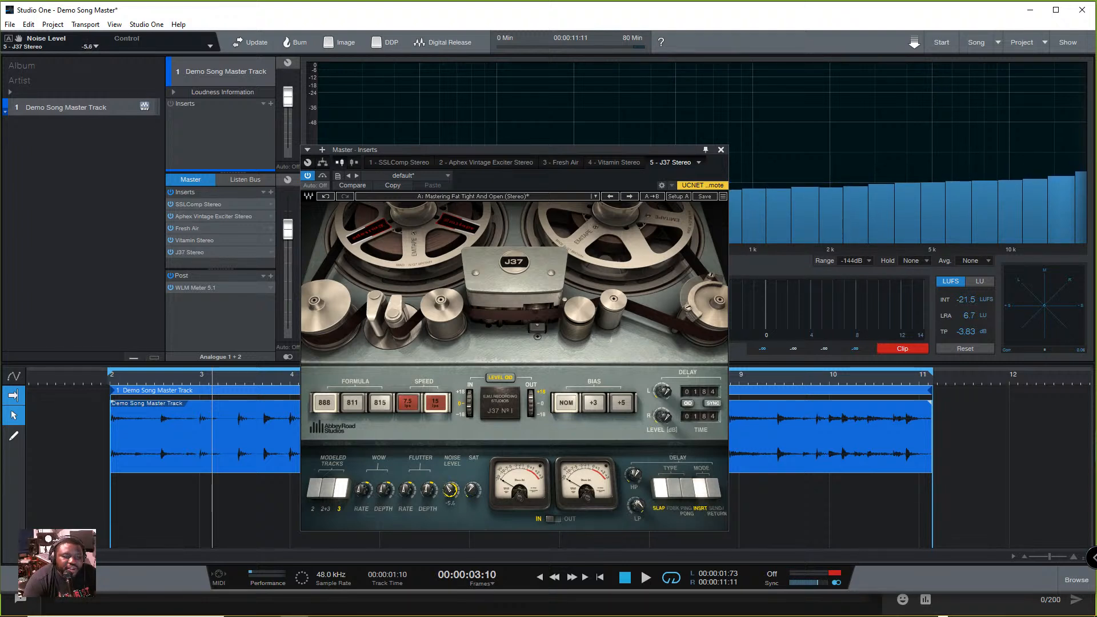
key(space)
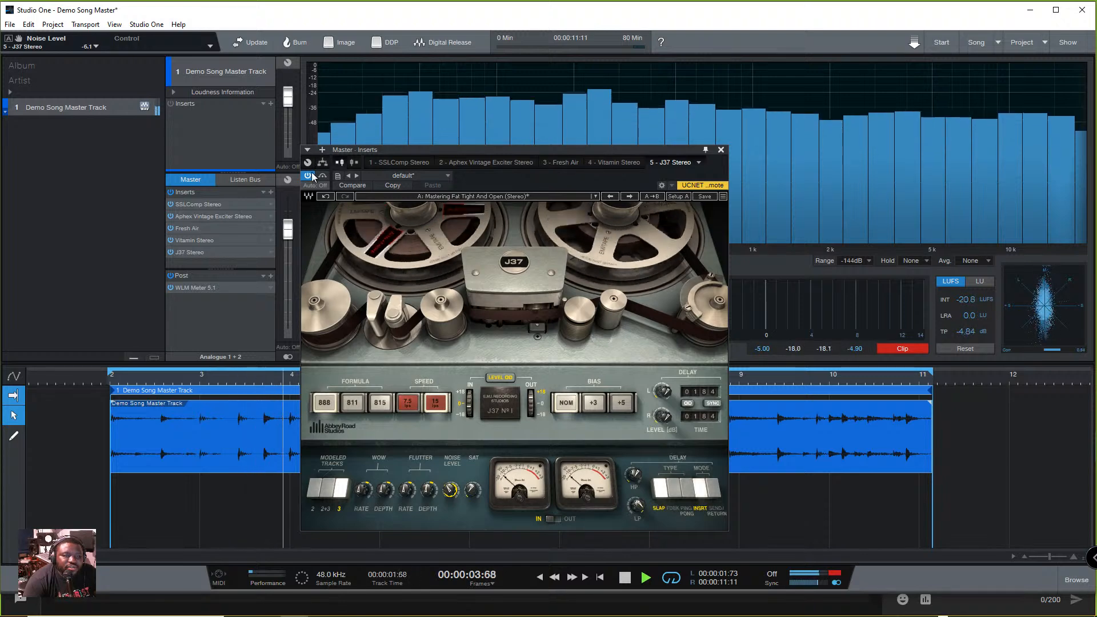
drag(451, 489, 451, 494)
key(space)
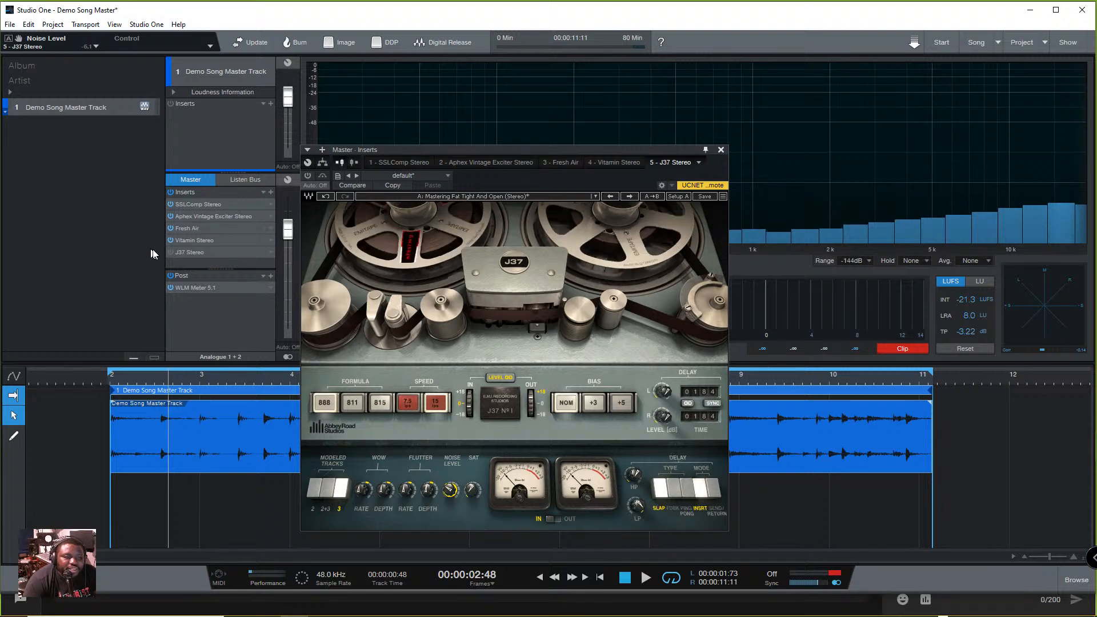
click(170, 252)
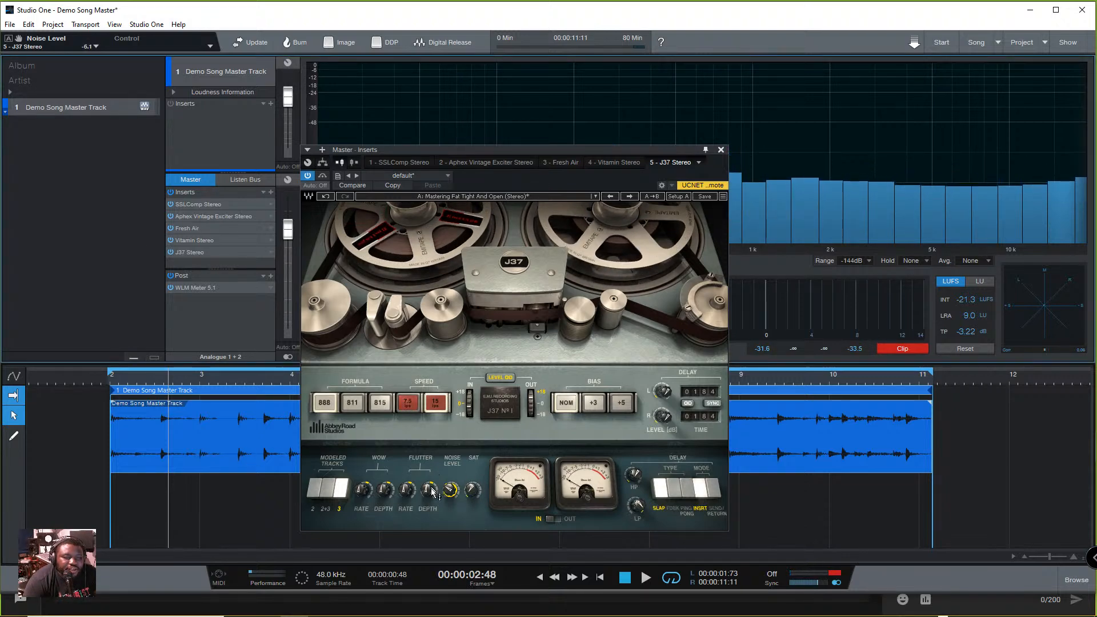
- Adjust the J37 noise level to -12.8 while listening to the track, and stop playback
key(space)
drag(451, 489, 450, 462)
key(space)
mouse_move(451, 490)
mouse_down()
mouse_move(451, 510)
mouse_move(449, 492)
mouse_up()
key(space)
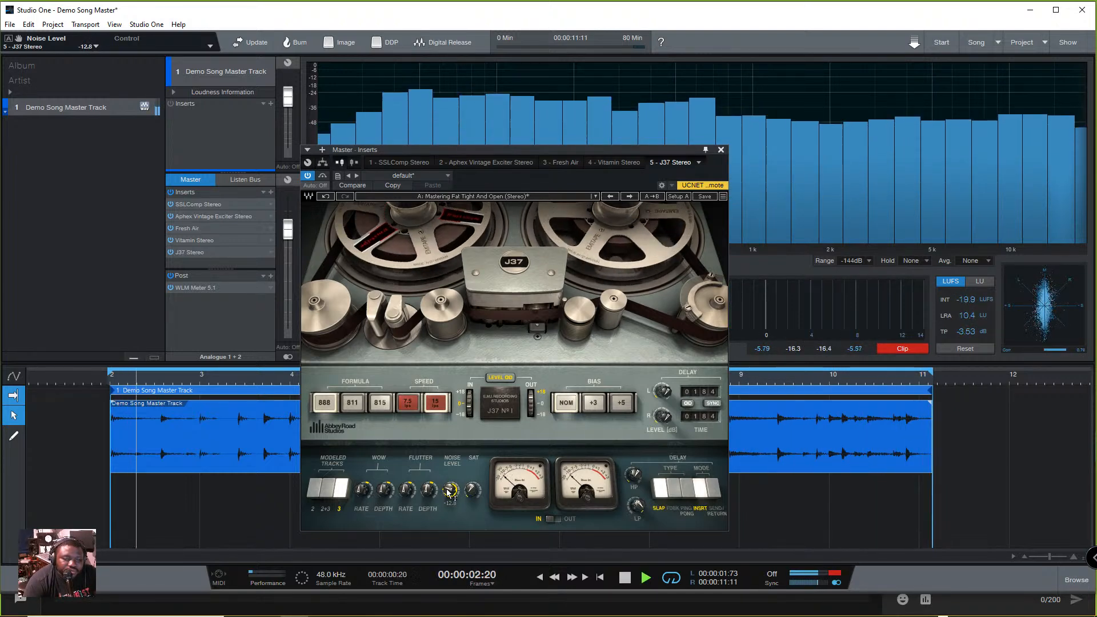
key(space)
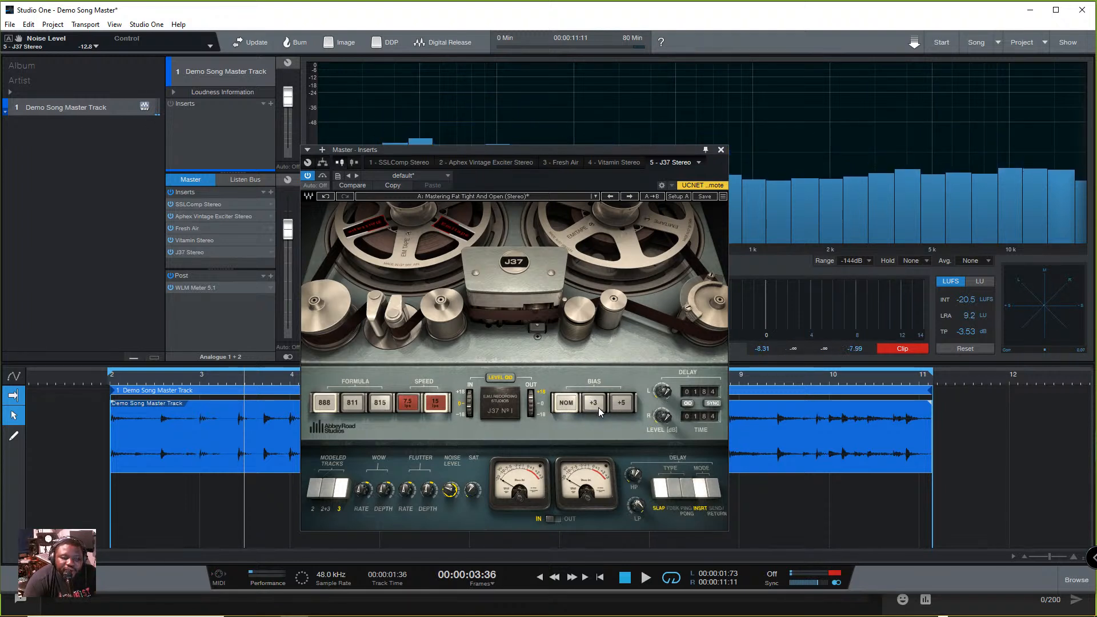
- Bypass the four inserts ahead of J37 and compare its bias settings +3, +5 and Nom during playback, ending on Nom
click(171, 204)
key(space)
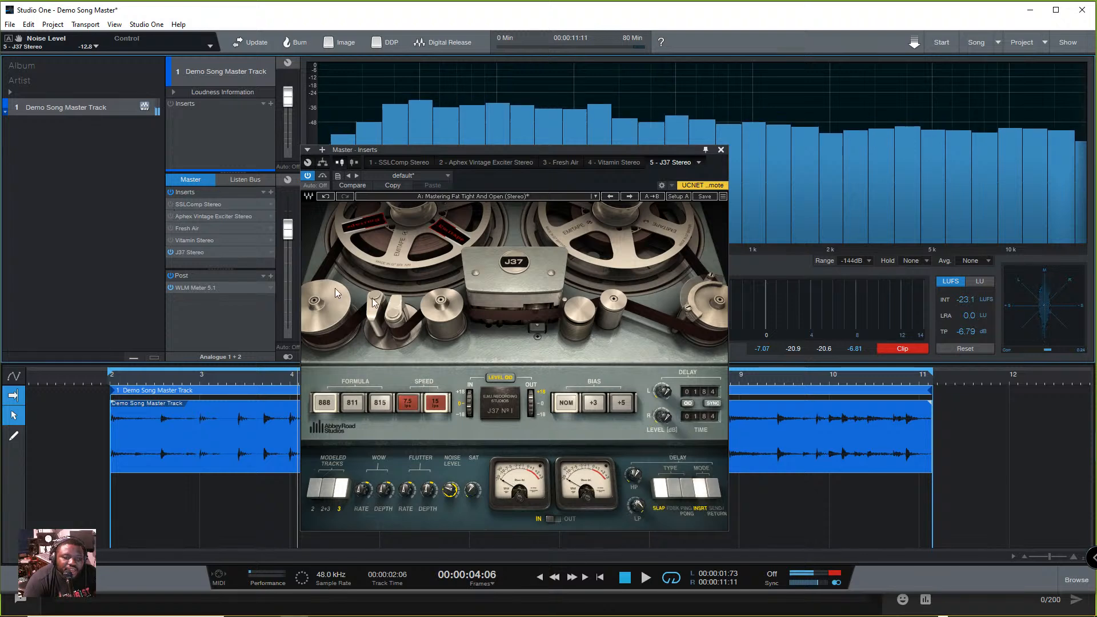
click(595, 403)
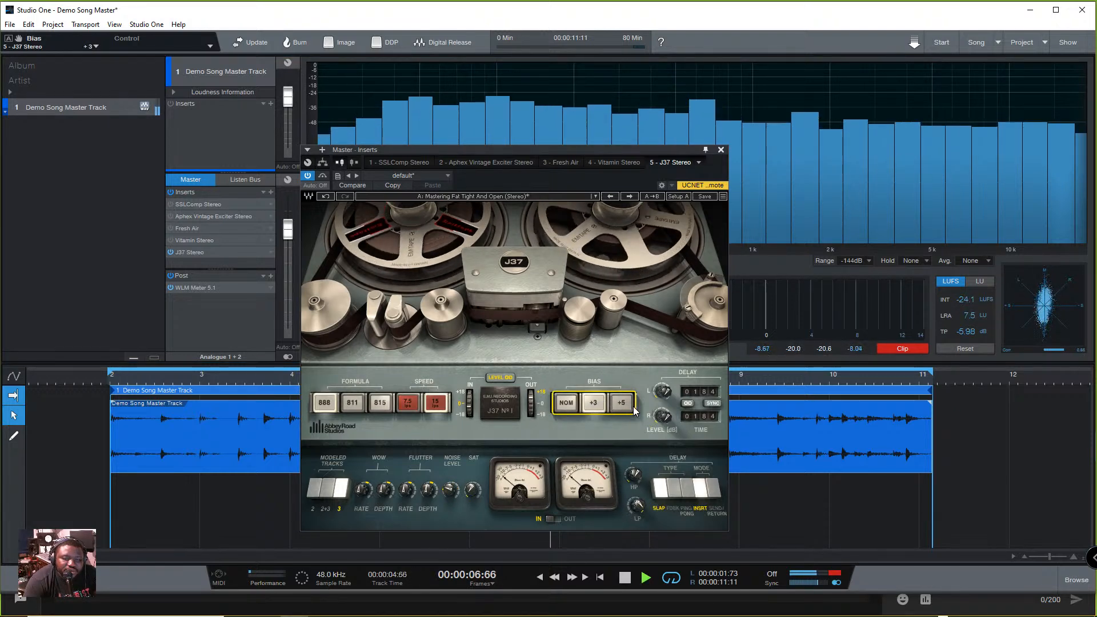
click(622, 403)
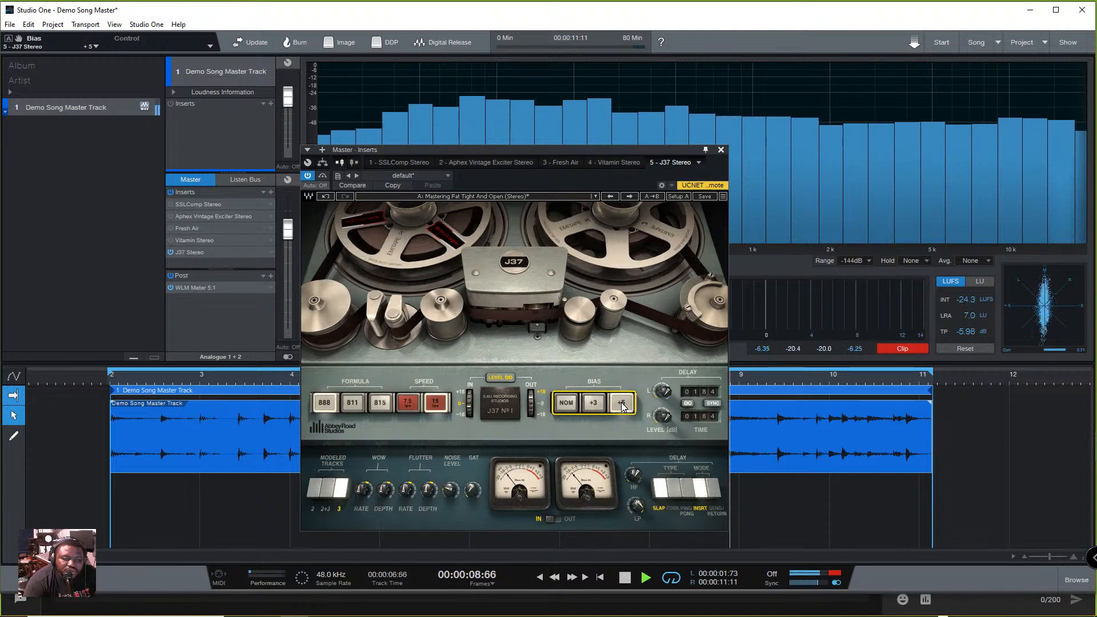
click(595, 403)
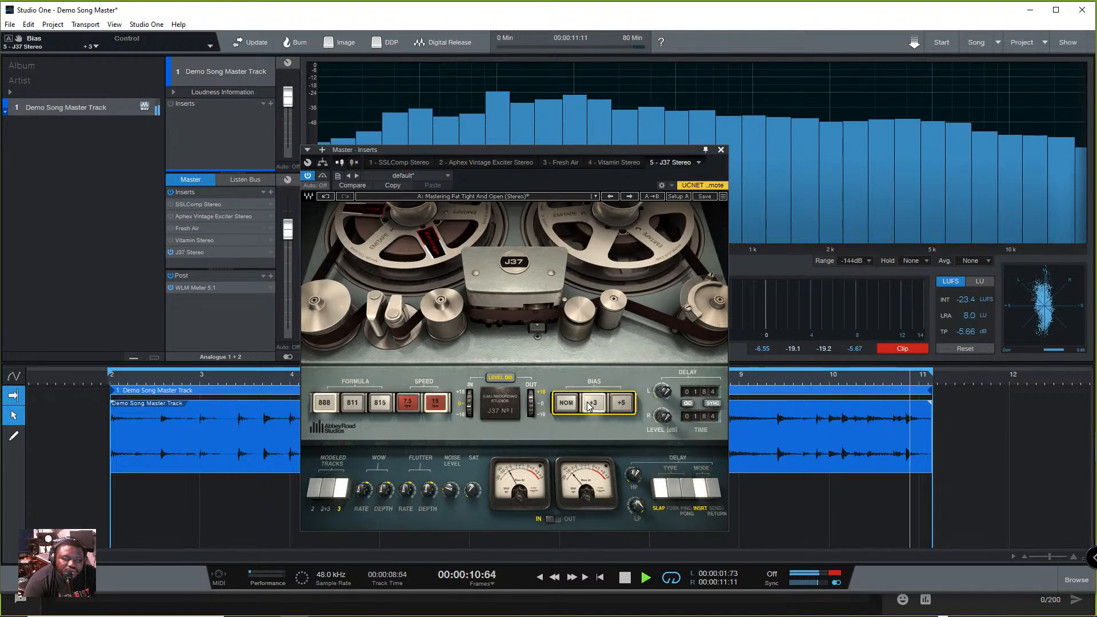
click(565, 403)
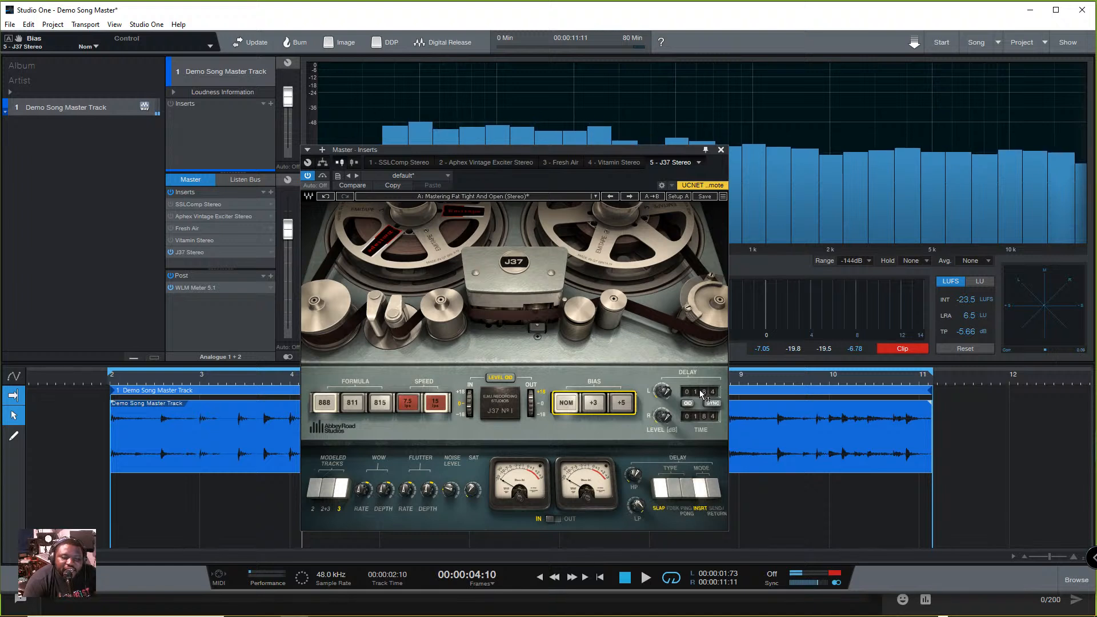
- Set the J37 left delay time to 1 ms with delay sync off, and fine-tune the noise level to -12.6 during playback
scroll(701, 398, up, 5)
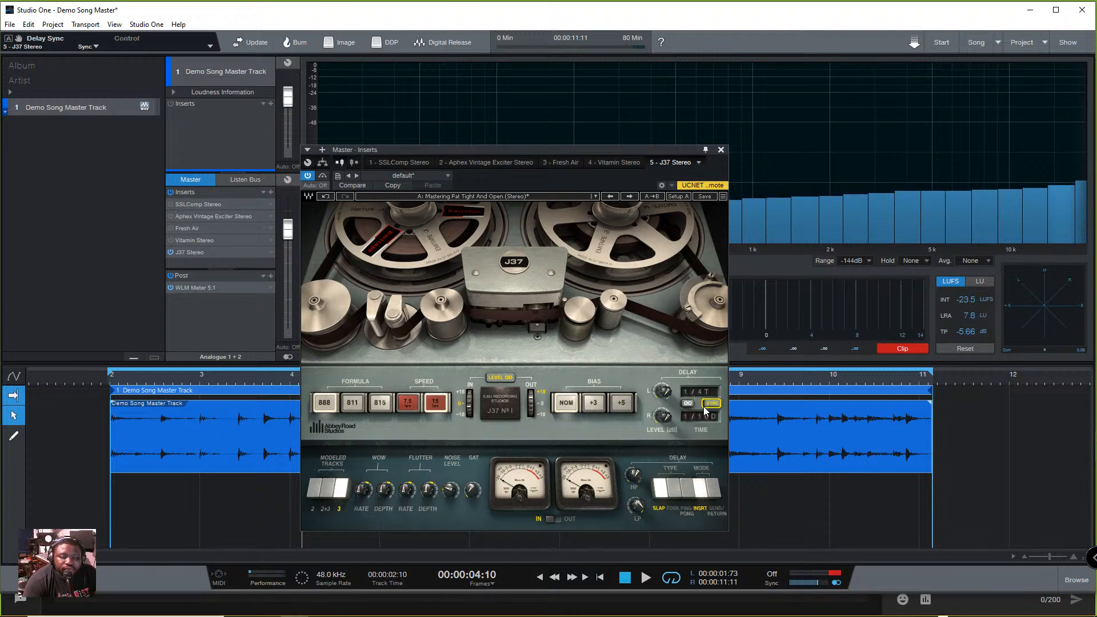
click(710, 403)
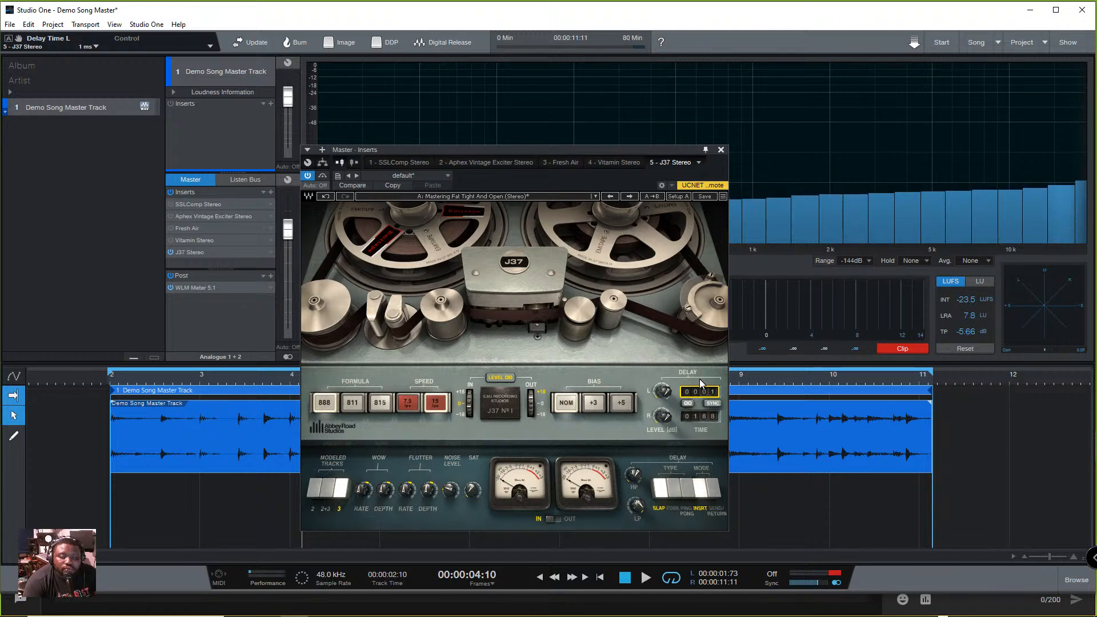
key(space)
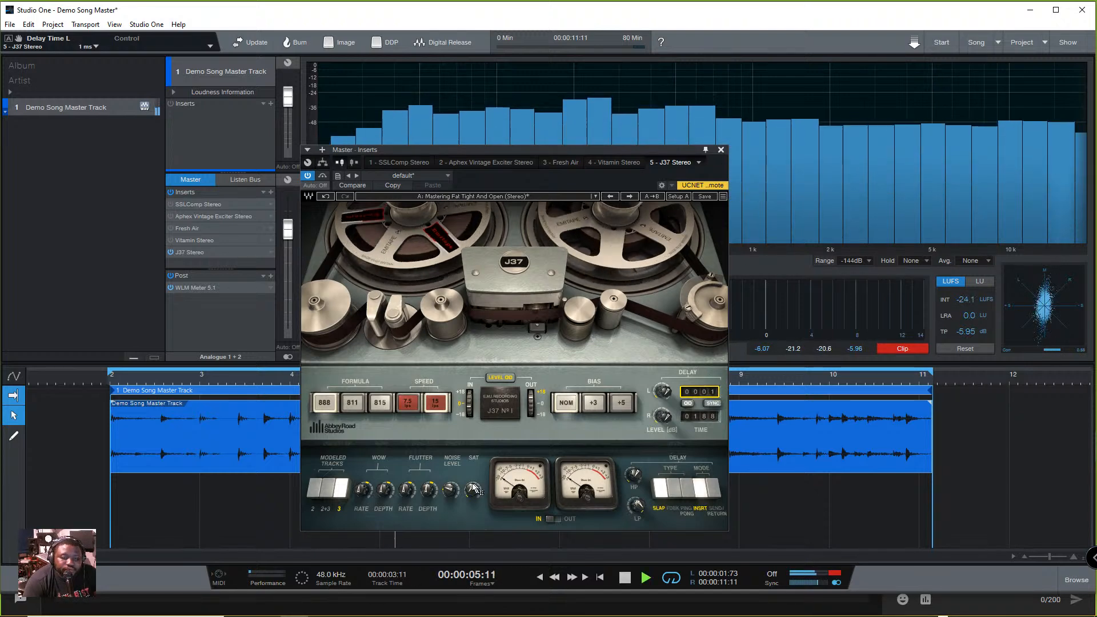
click(450, 491)
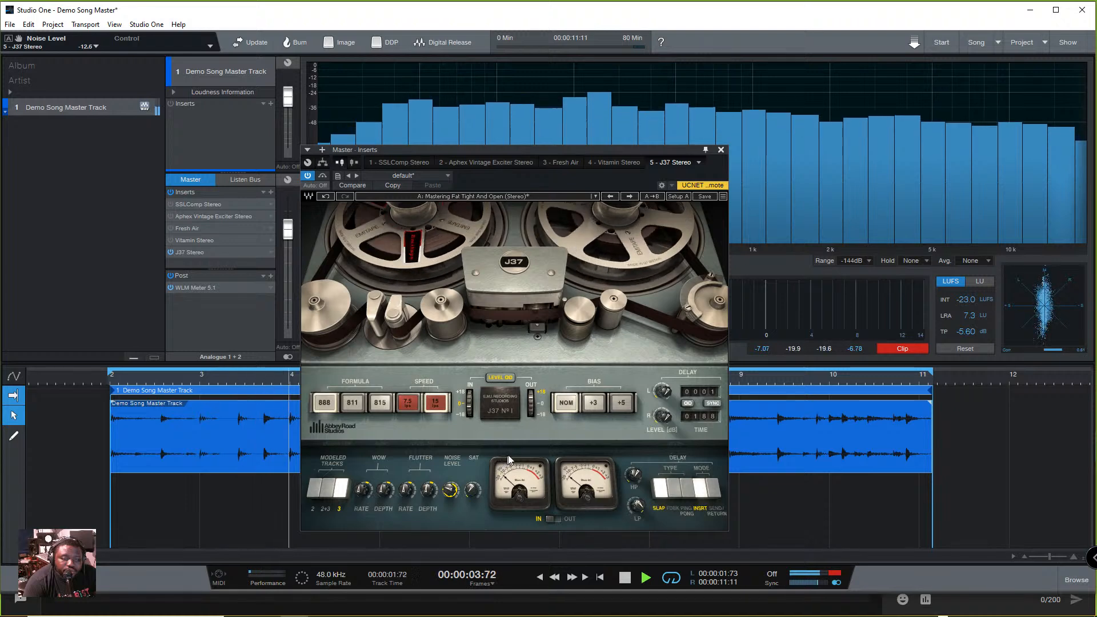
- Switch the J37 bias repeatedly between +3, +5 and Nom while listening, leaving it on Nom
click(598, 405)
click(622, 403)
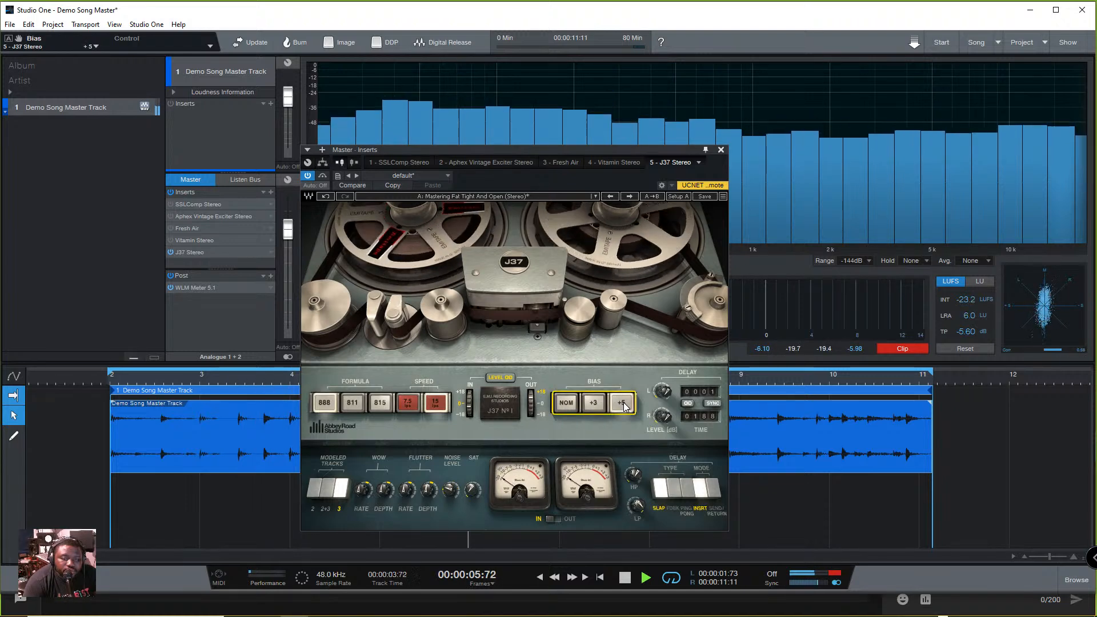
click(594, 404)
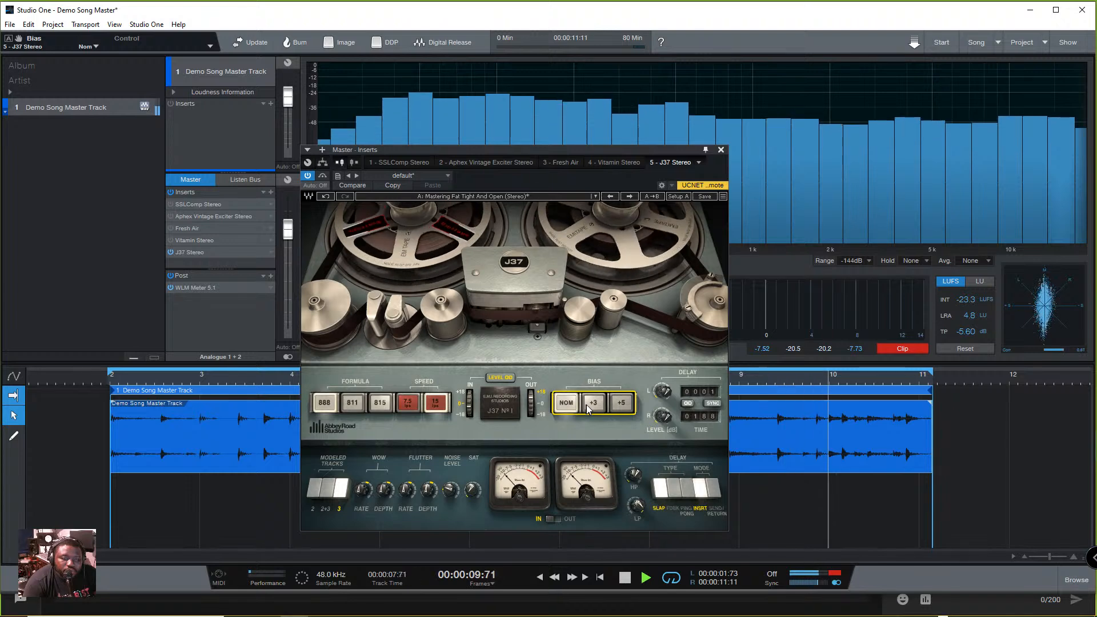
click(594, 404)
click(616, 407)
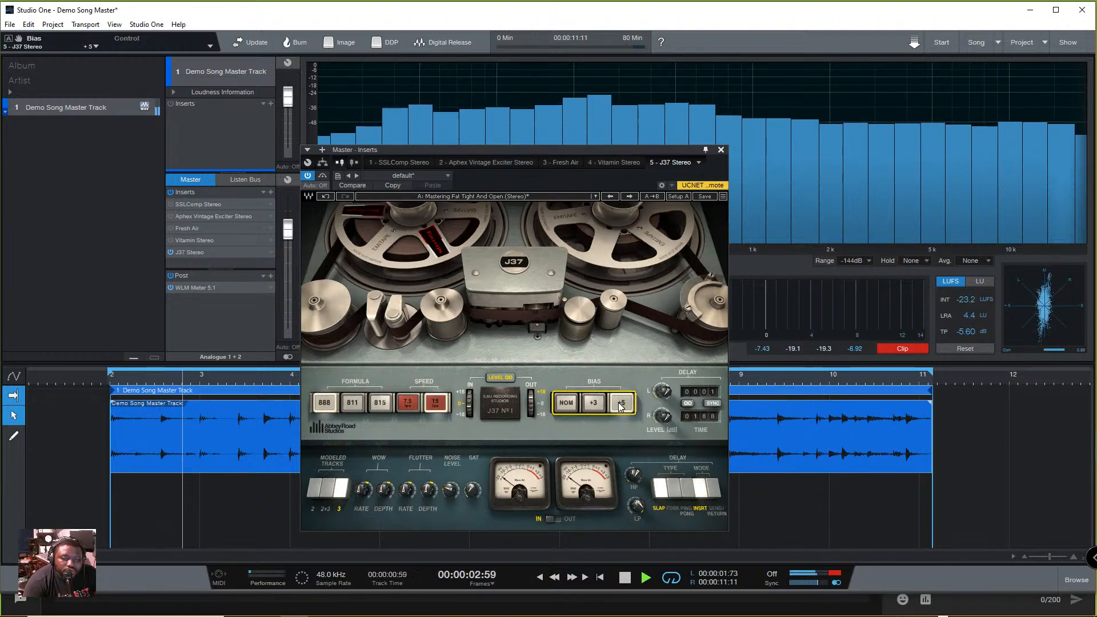
click(560, 405)
click(594, 403)
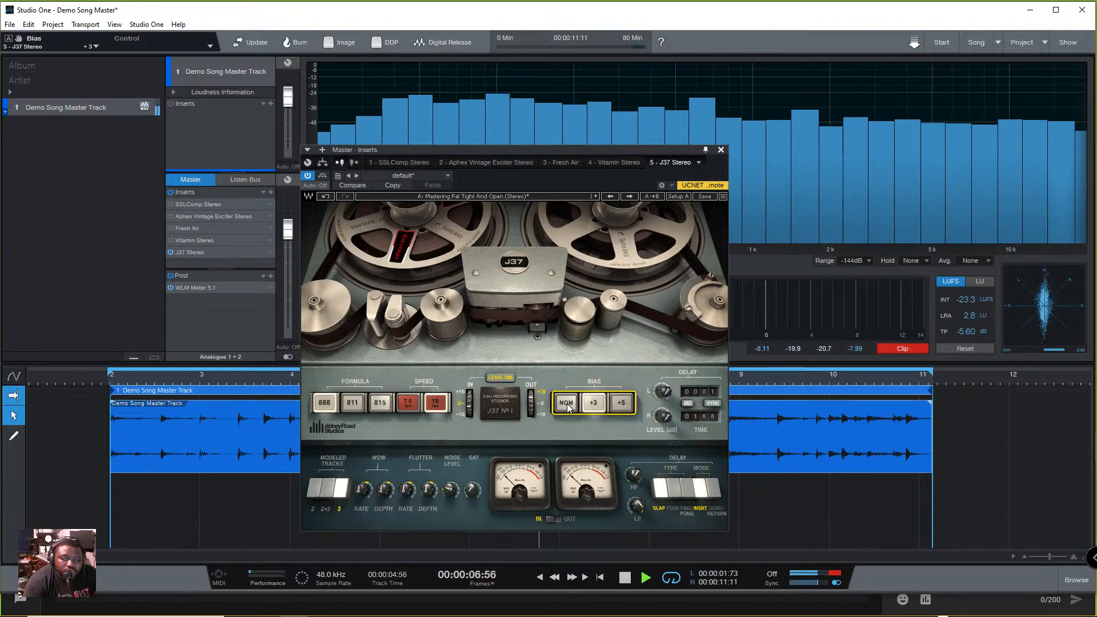
click(566, 403)
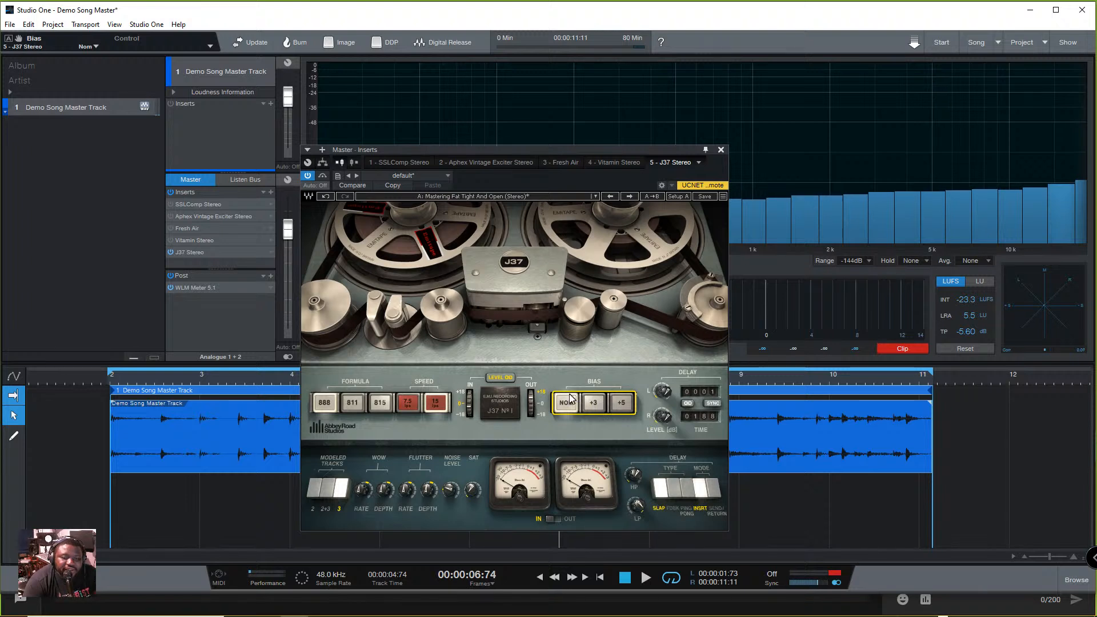
- Play the track, re-enable the SSLComp, Aphex Vintage Exciter, Fresh Air and Vitamin inserts, and bypass J37 after stopping
key(space)
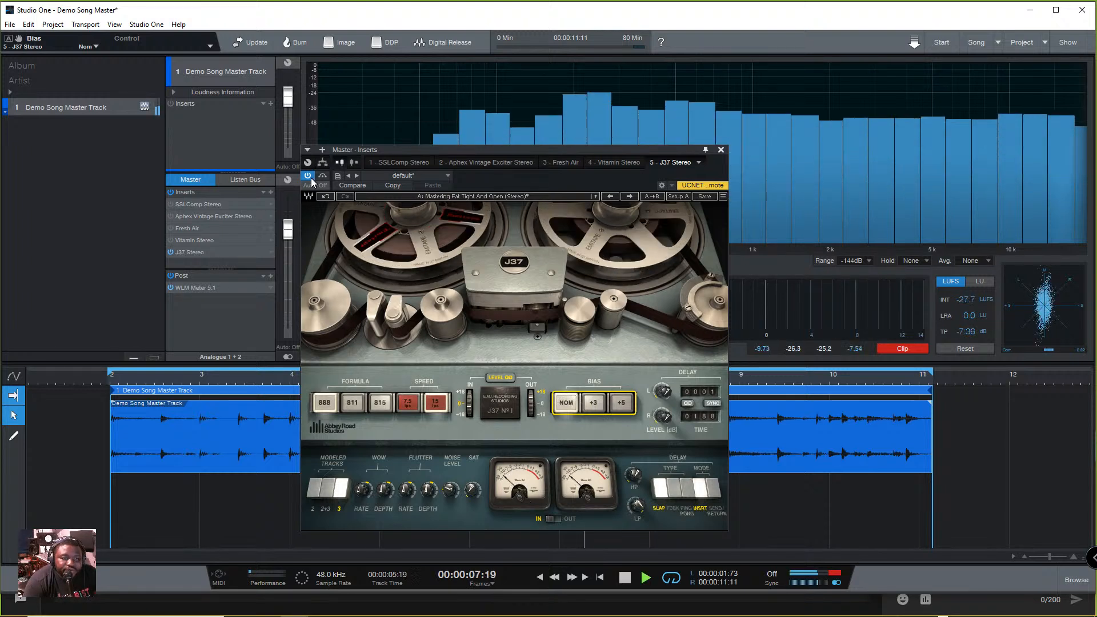
click(171, 205)
click(170, 217)
click(169, 228)
click(170, 240)
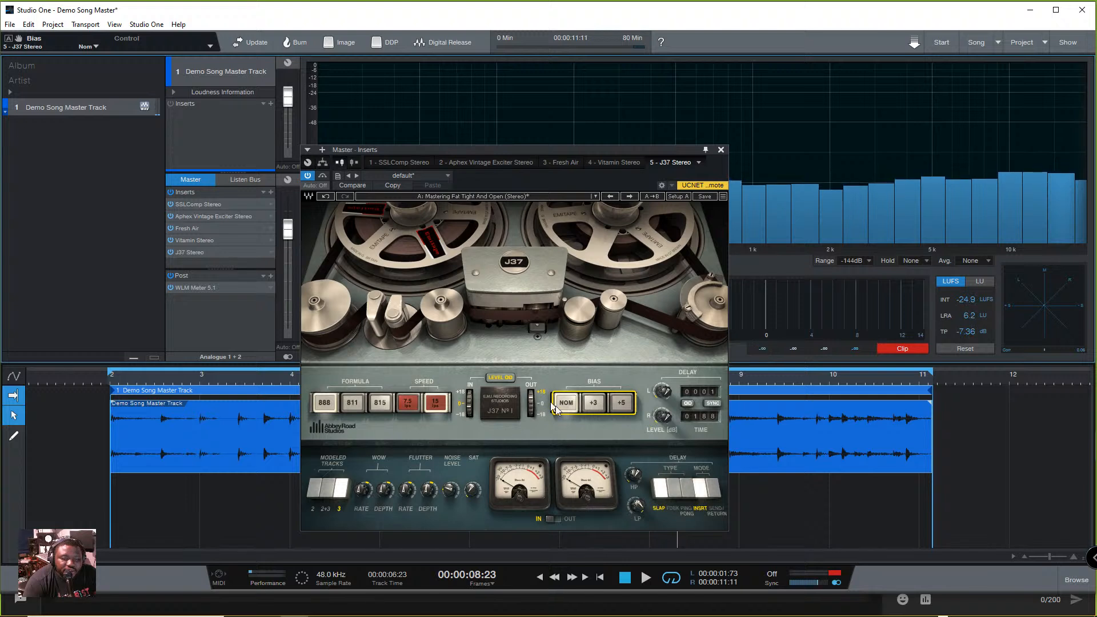
click(308, 176)
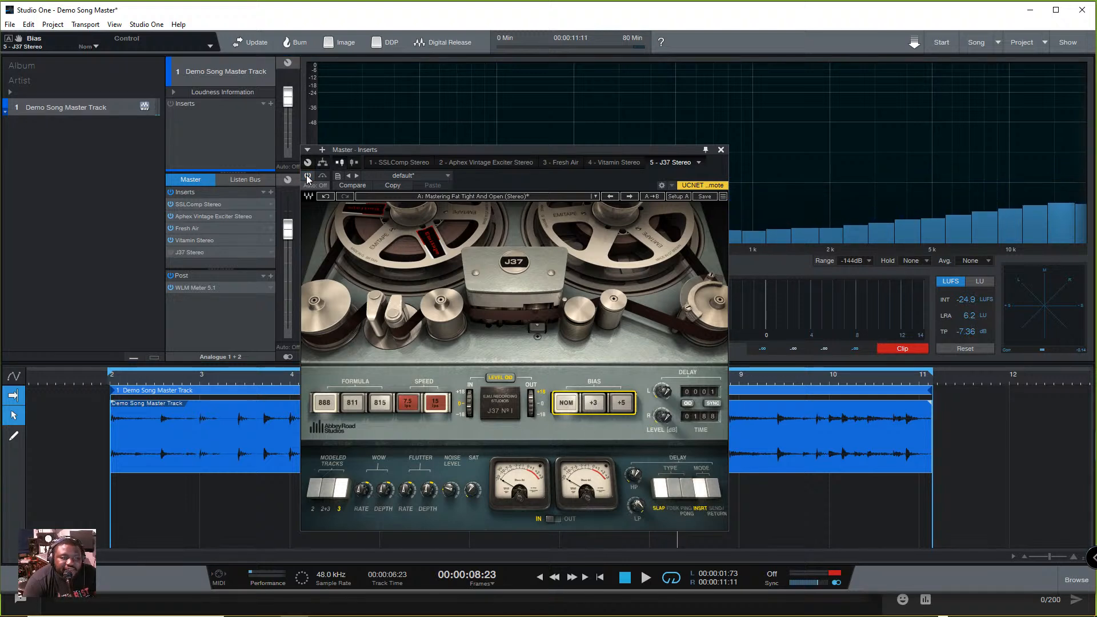
- Compare the master with J37 bypassed and active during playback, ending with J37 enabled
click(307, 176)
click(308, 177)
click(308, 177)
click(308, 177)
click(308, 176)
key(space)
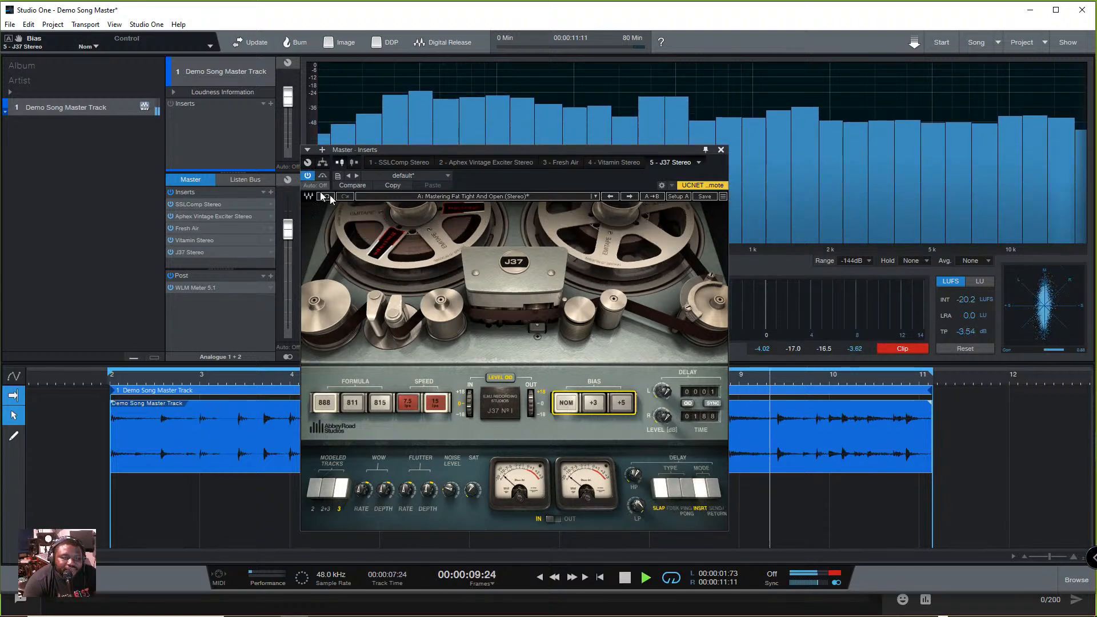
click(307, 177)
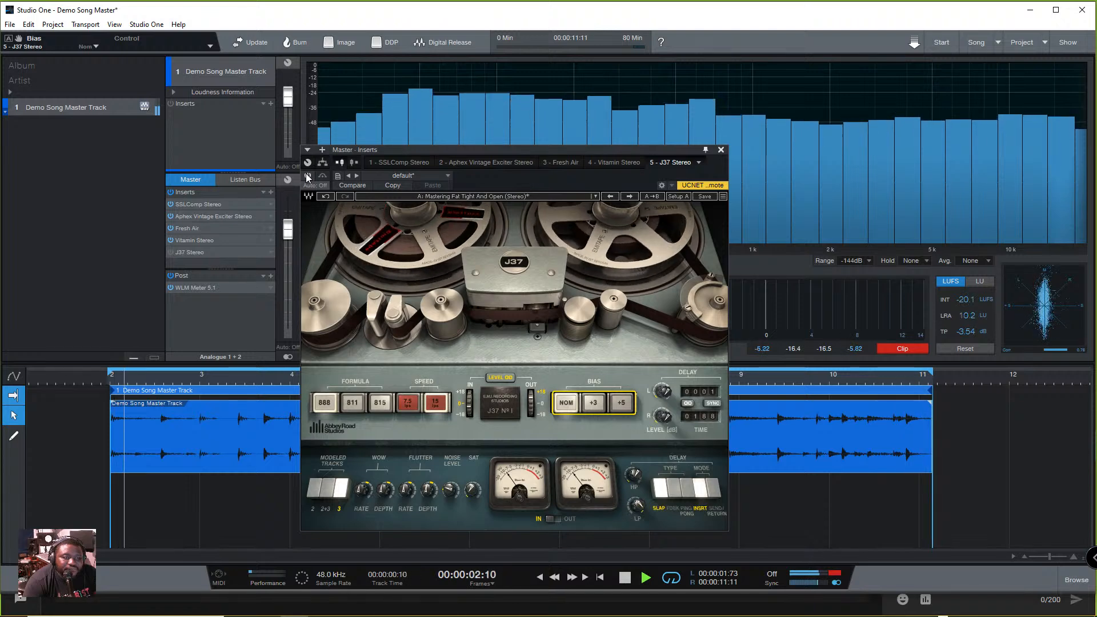
click(308, 177)
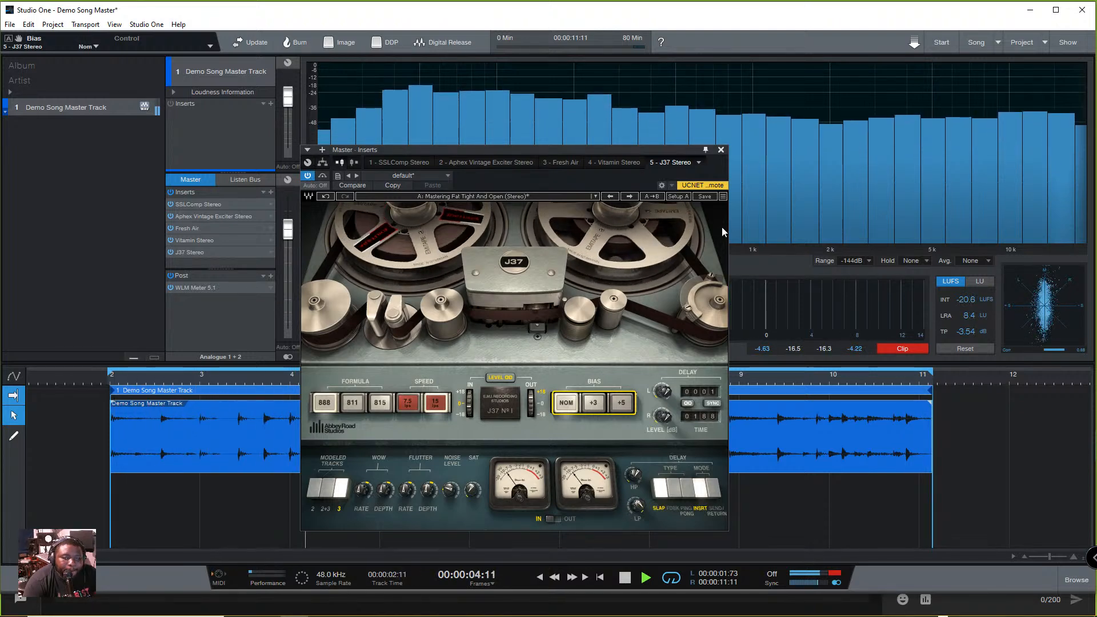
- Repeat the J37 bypass comparison with short playbacks, leave J37 enabled, and close its window with playback stopped
key(space)
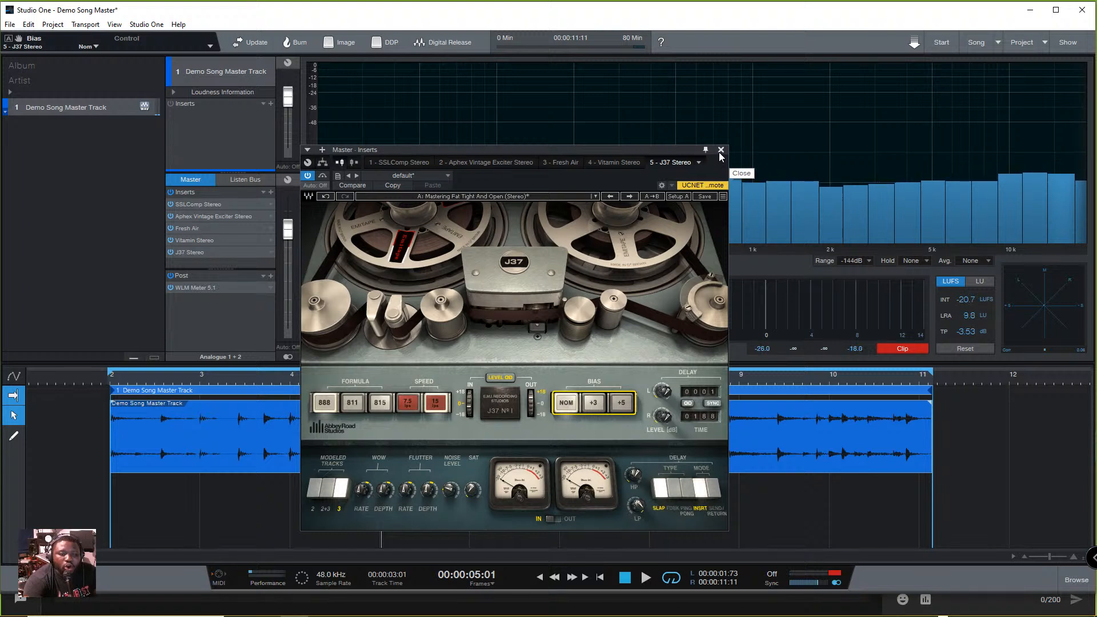
key(space)
key(space)
click(308, 175)
click(309, 177)
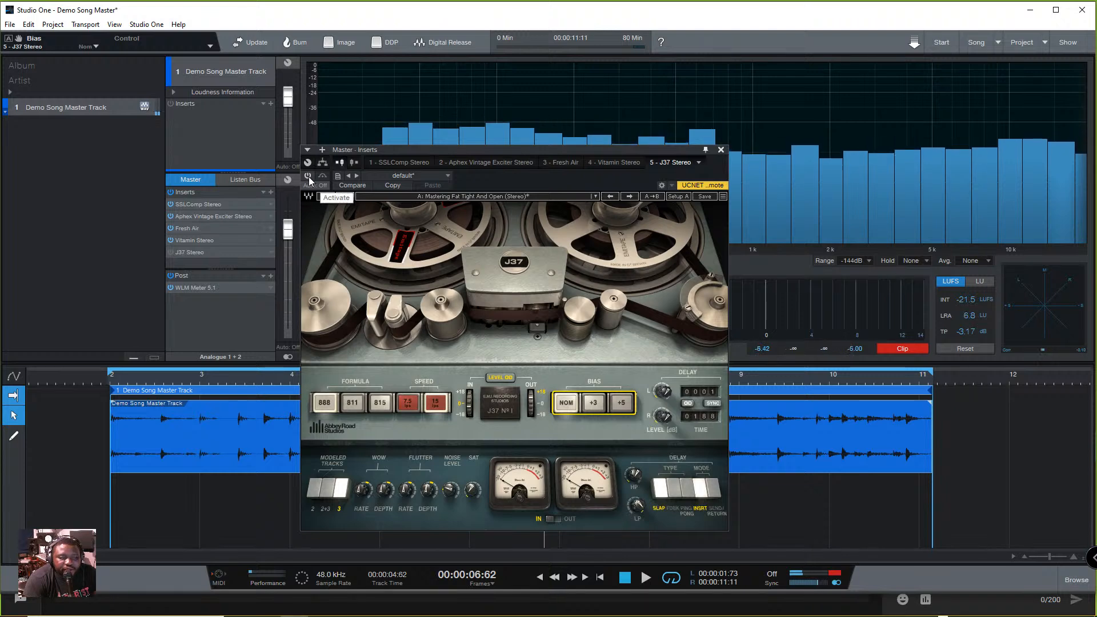
key(space)
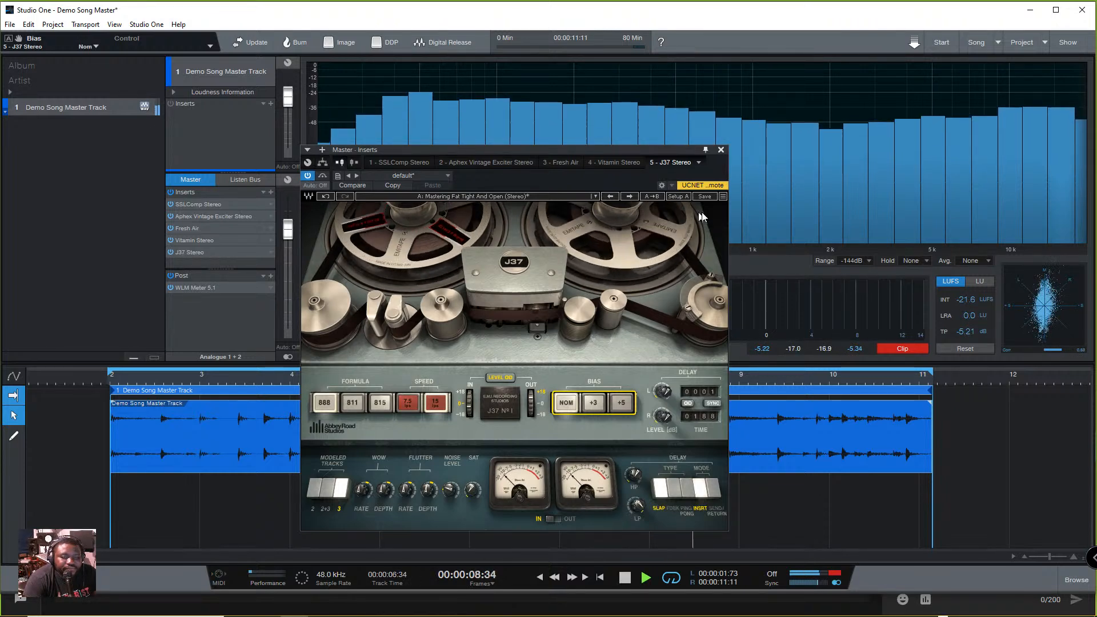
key(space)
click(722, 150)
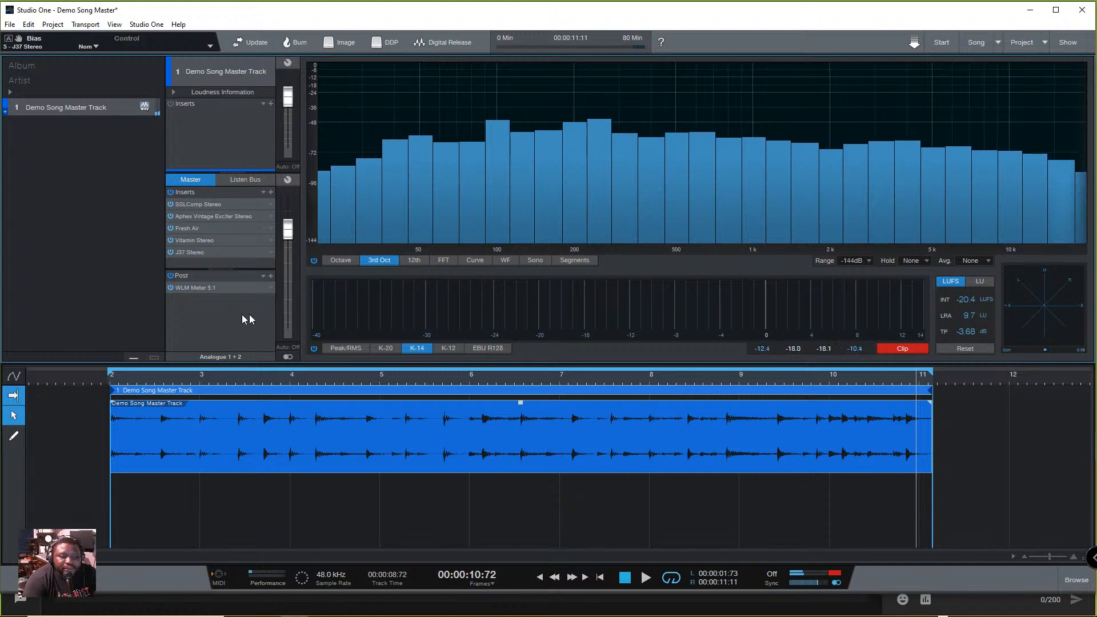
- Add L3-LL Multi Stereo after J37 in the master inserts and enlarge the insert list to fit the full chain
click(271, 192)
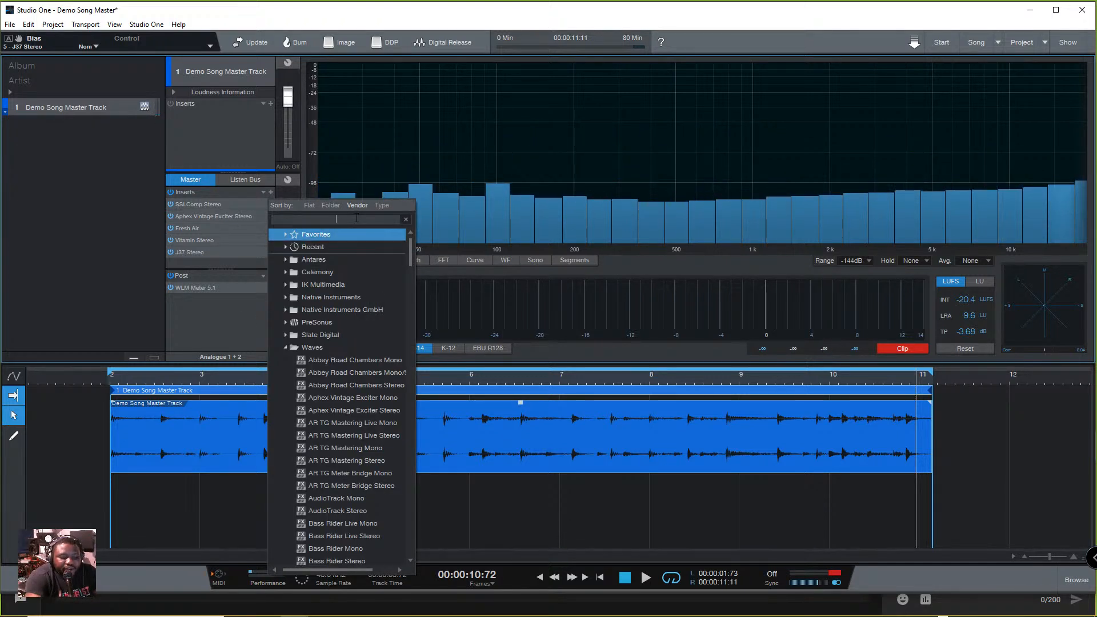
text(L3)
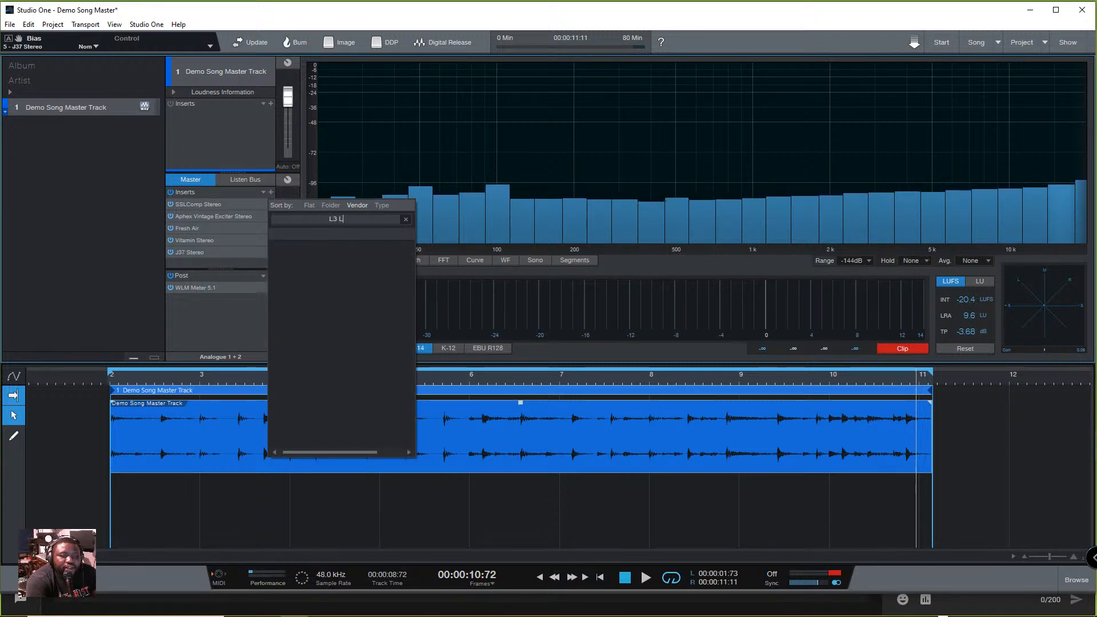
key(BackSpace)
text(L)
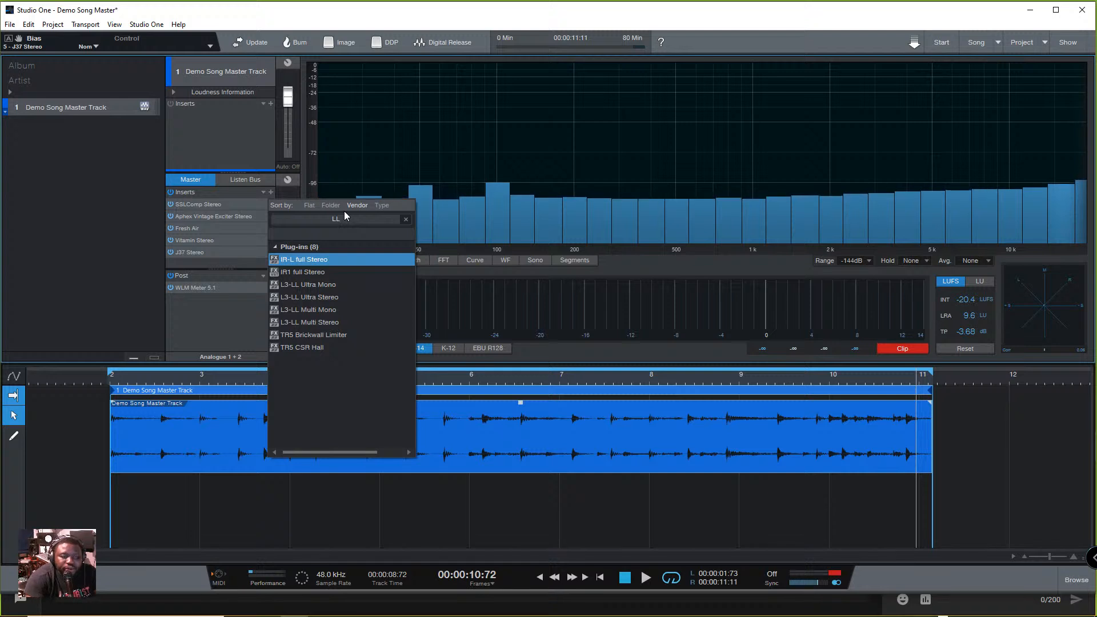
click(329, 322)
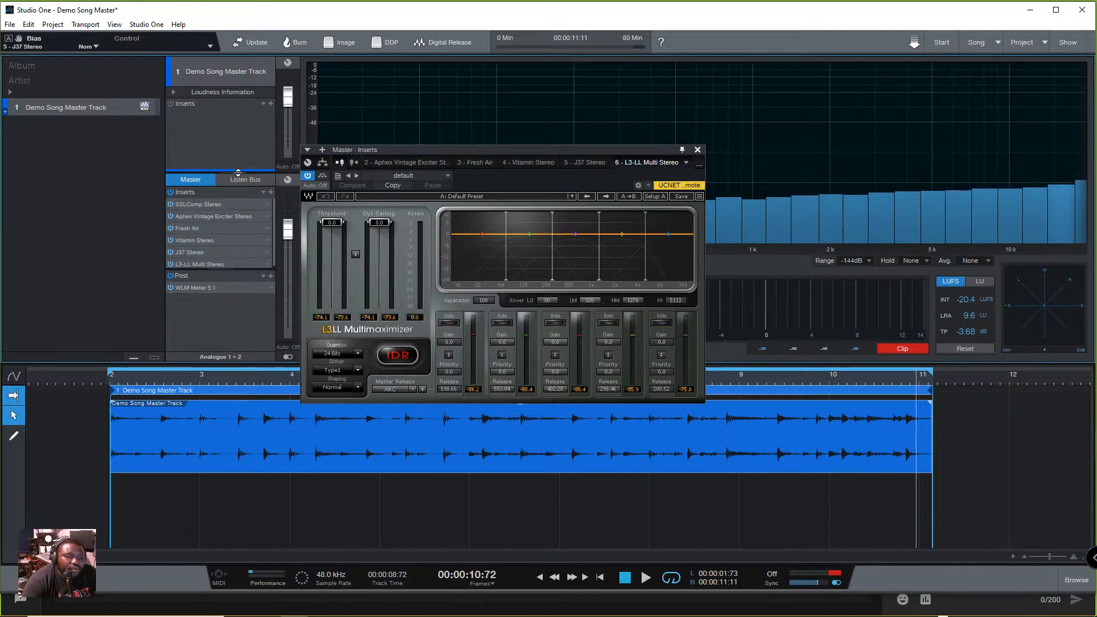
drag(243, 139, 242, 137)
drag(221, 257, 222, 314)
- Try L3 MultiMaximizer Stereo as an additional master insert, view its interface, and remove it from the chain
click(269, 157)
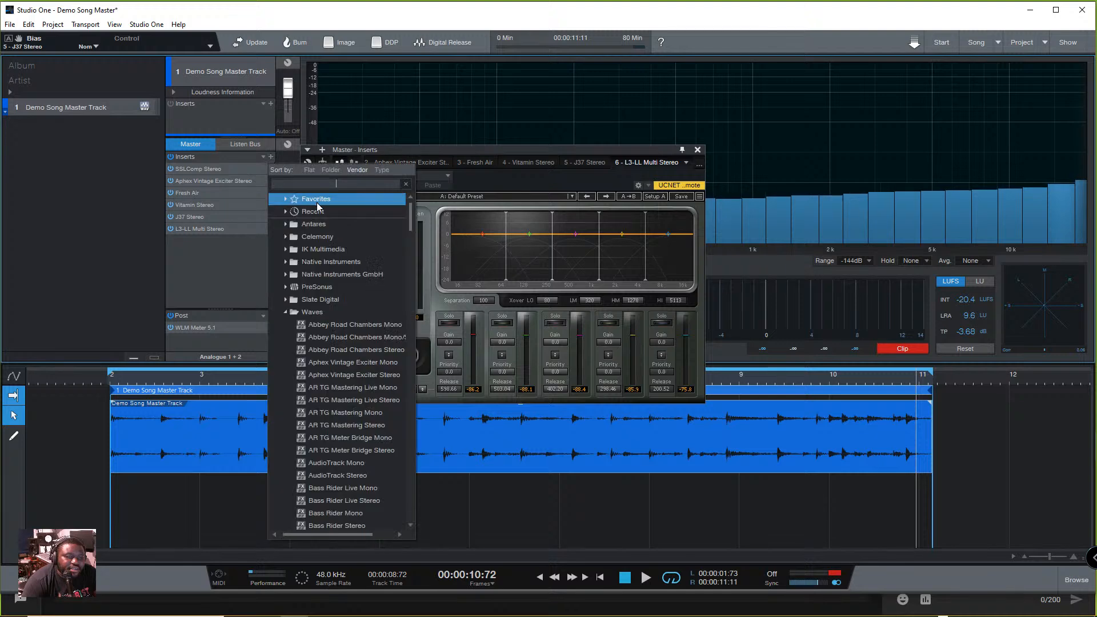
text(L3)
click(377, 247)
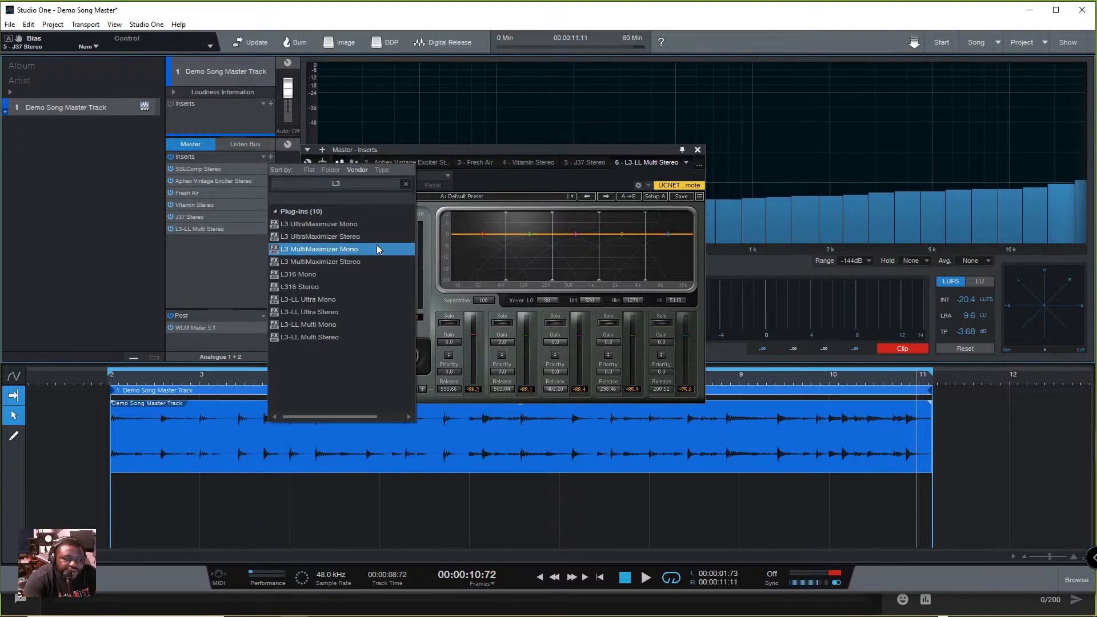
double_click(346, 265)
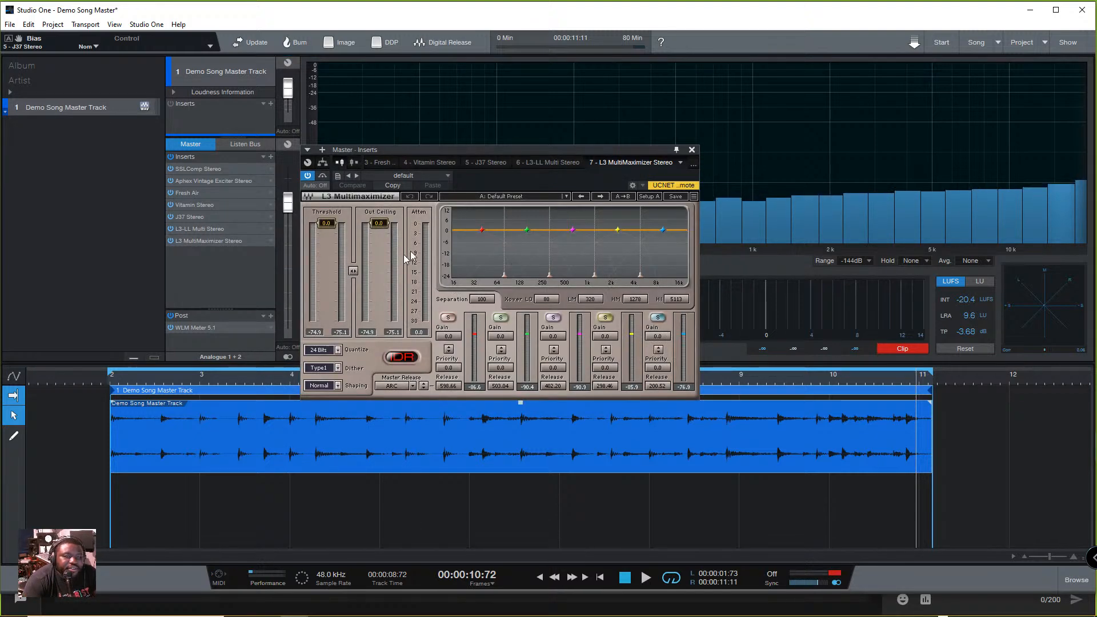
click(690, 151)
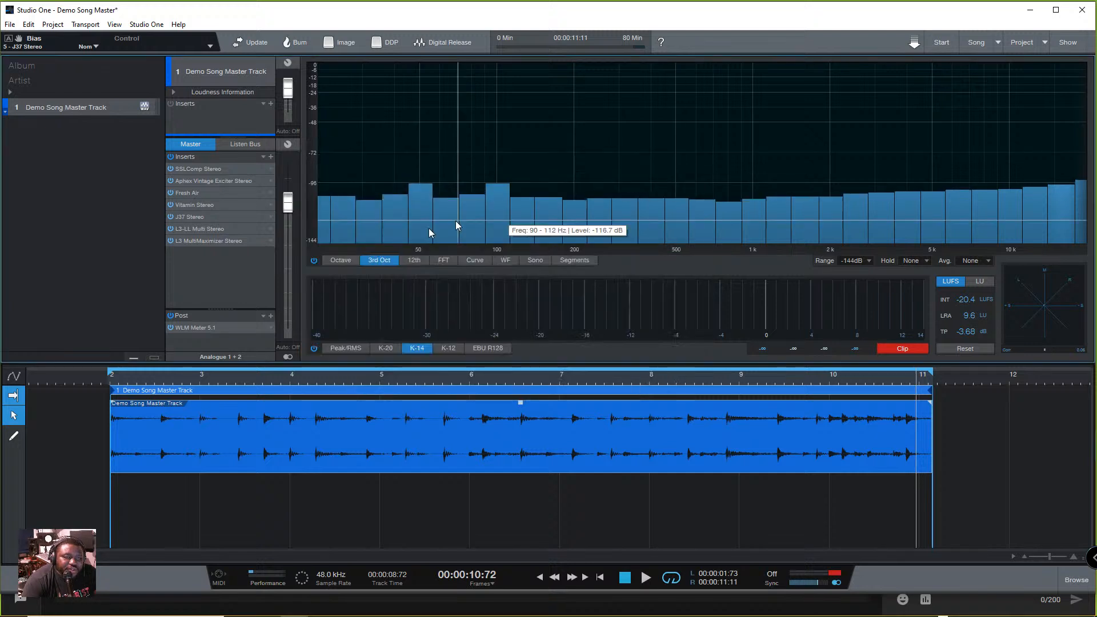
click(271, 246)
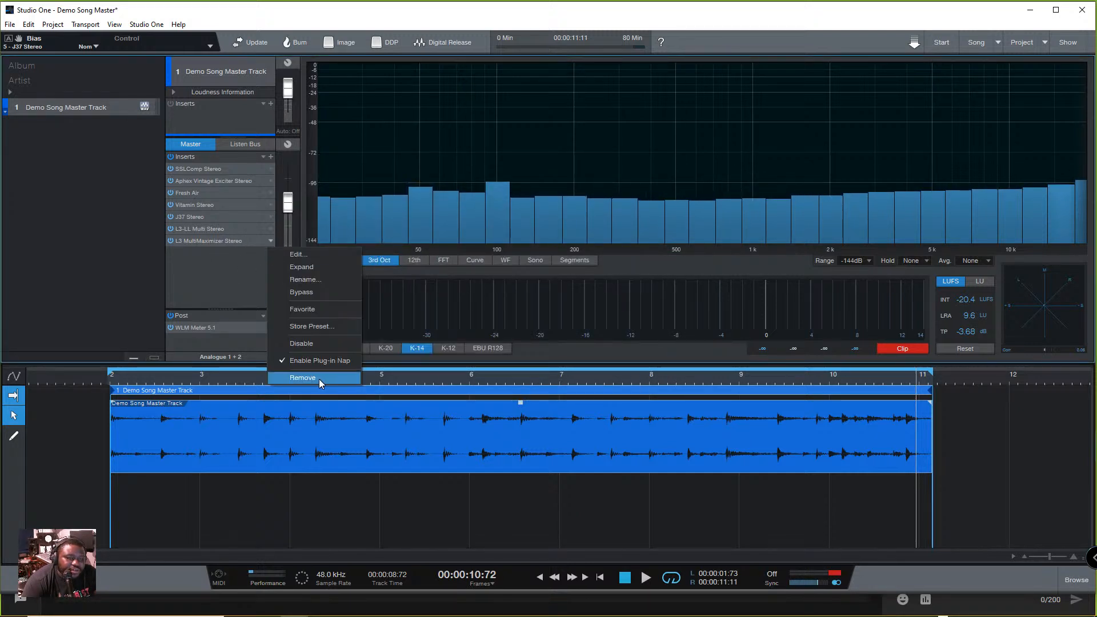
click(319, 378)
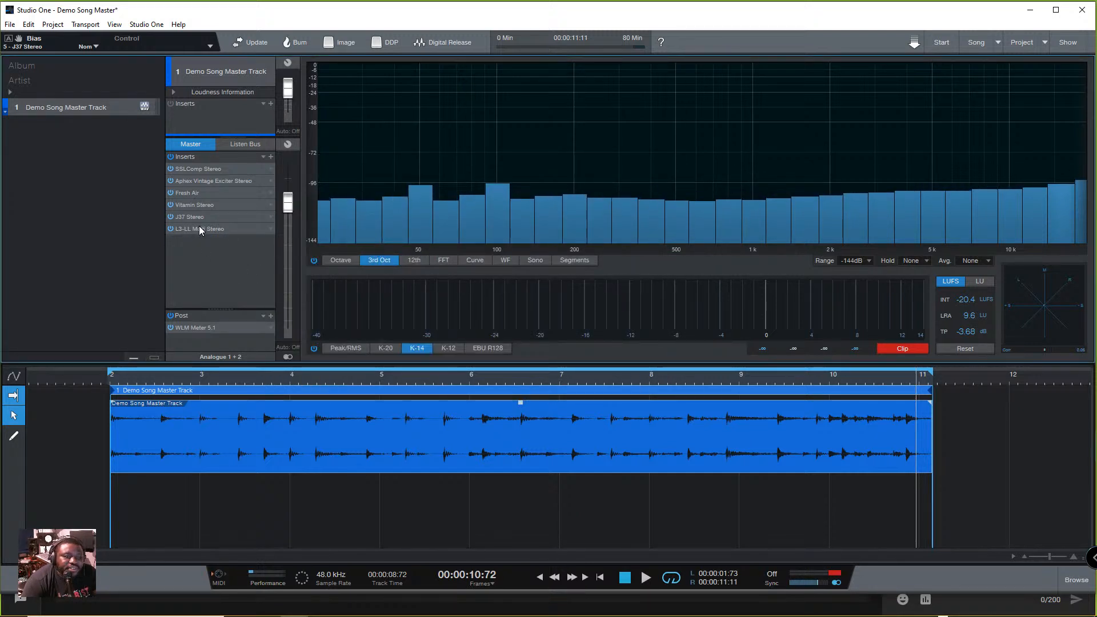
- Check the master's loudness in WLM Meter during playback with L3-LL Multi bypassed, and clear the clip indicator after stopping
click(196, 328)
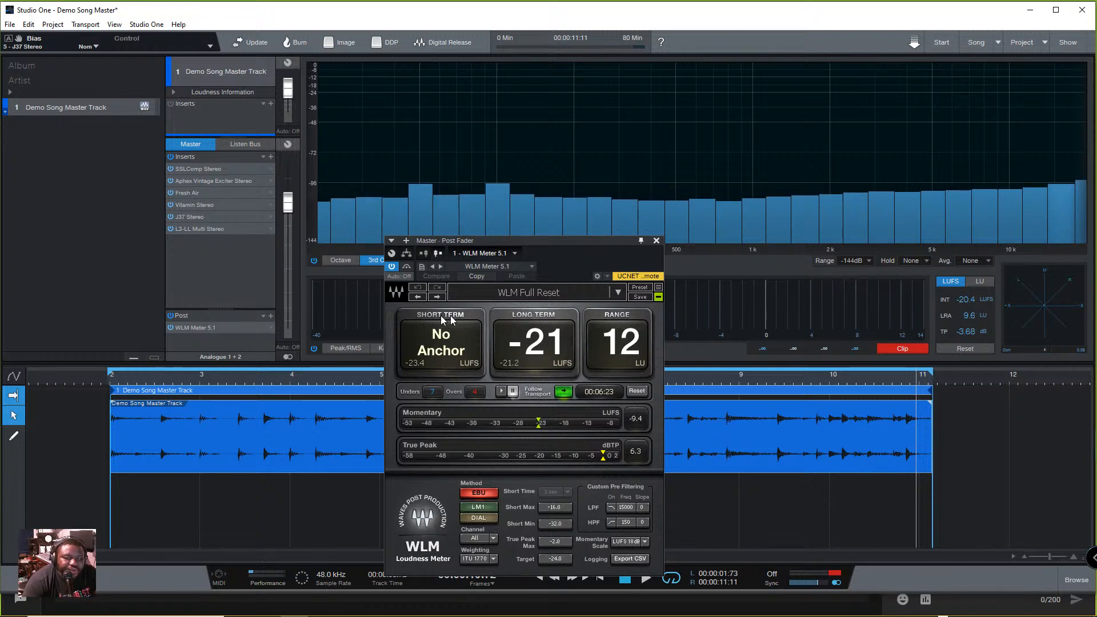
click(169, 229)
key(space)
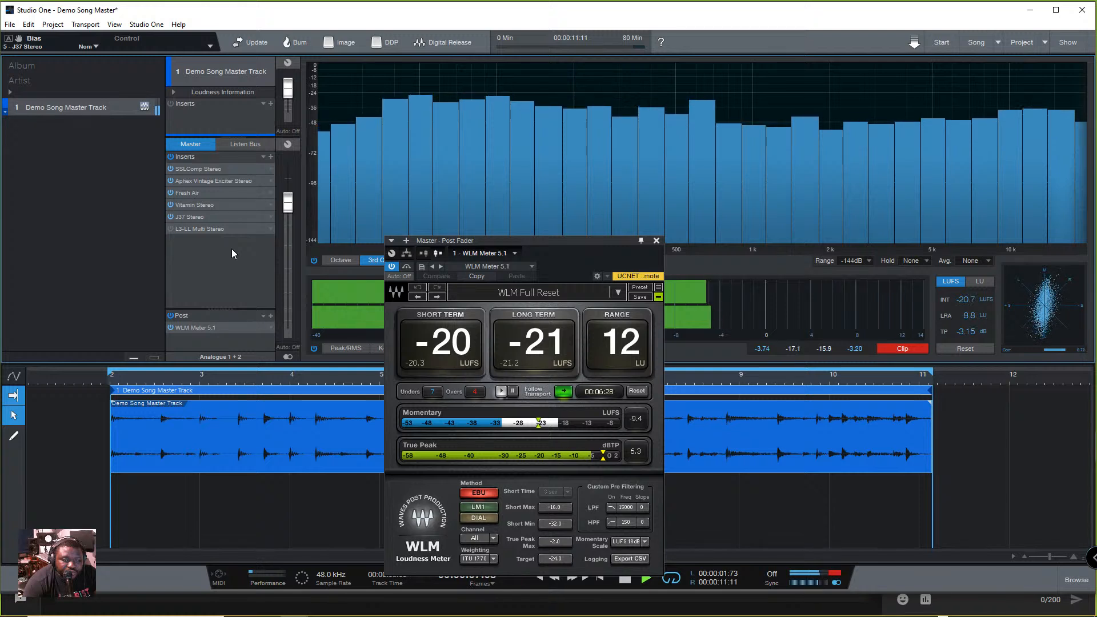
key(space)
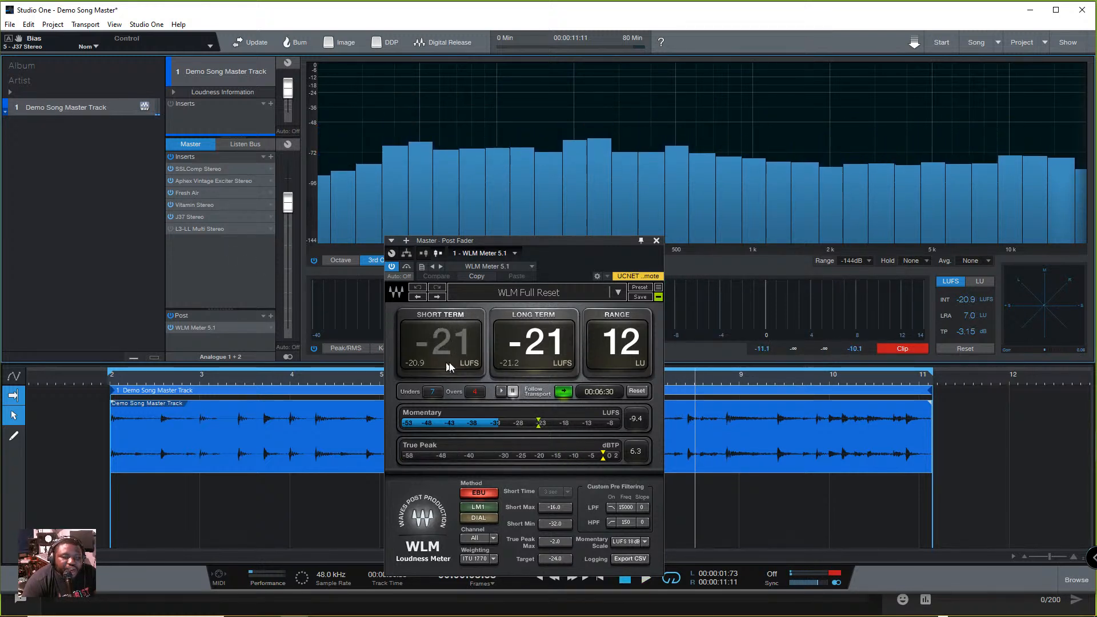
click(911, 350)
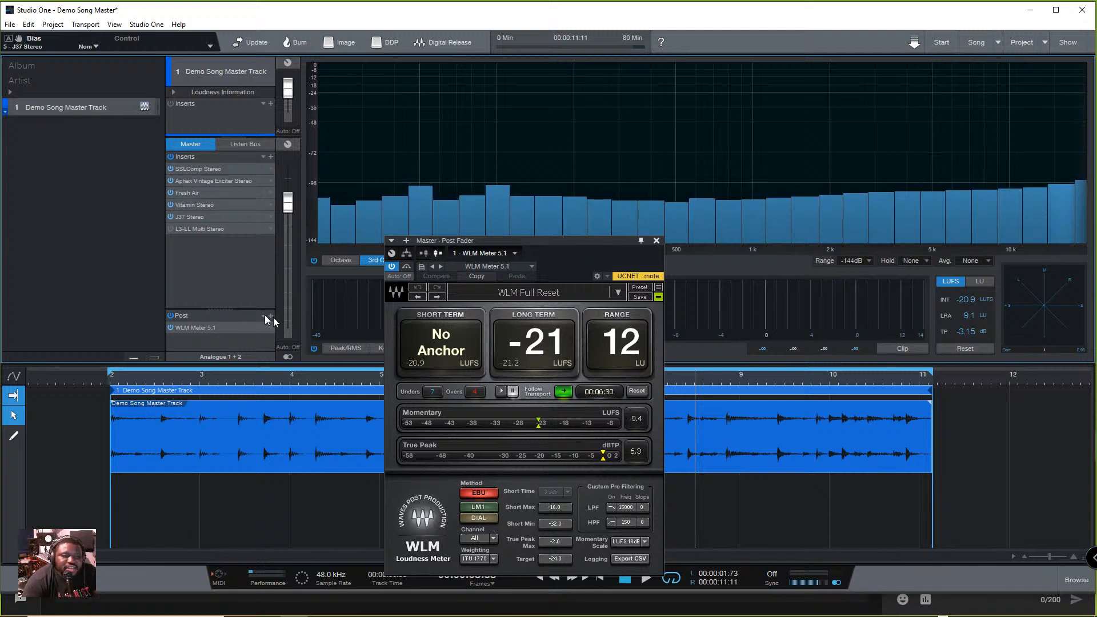
- Re-enable L3-LL Multi and arrange its window beside the WLM Meter window so both stay open
click(172, 229)
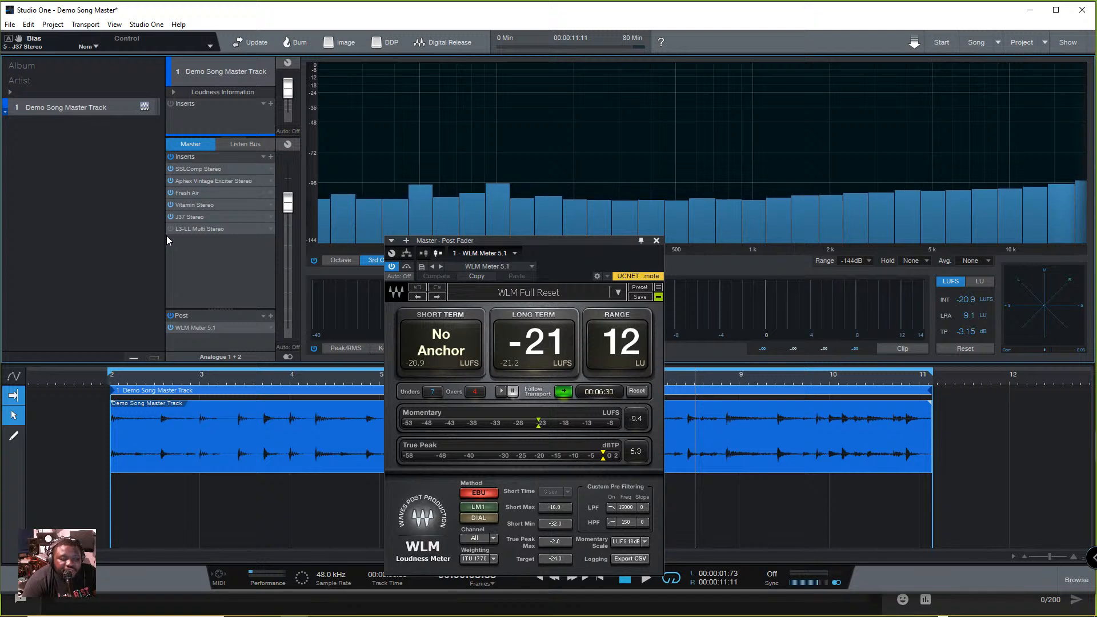
click(171, 228)
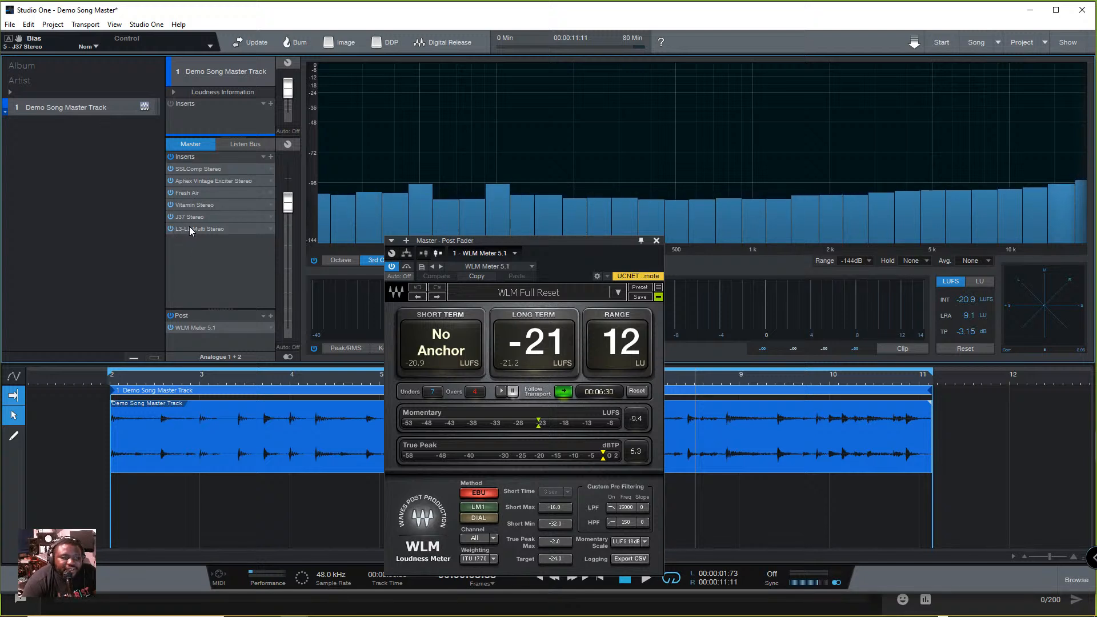
click(189, 227)
drag(620, 241, 784, 139)
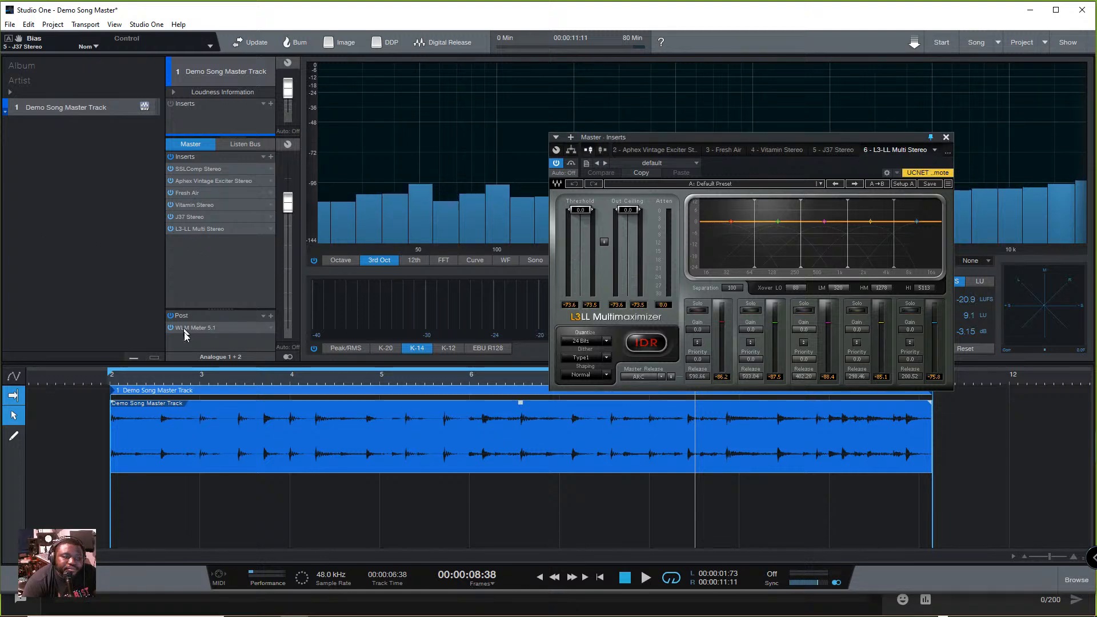
double_click(202, 327)
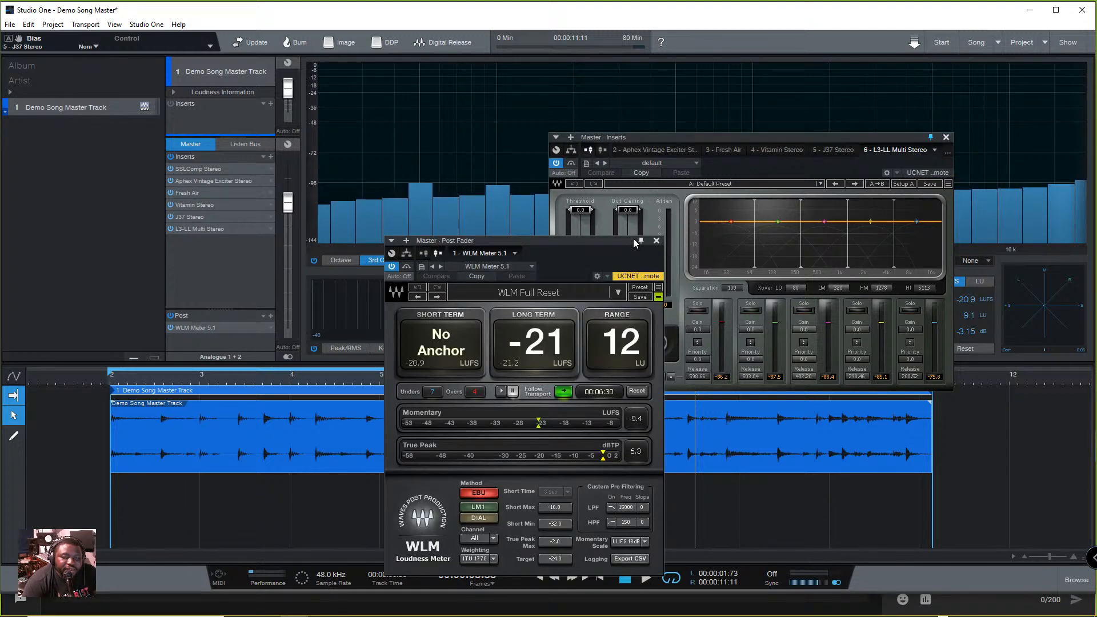
drag(617, 242, 284, 196)
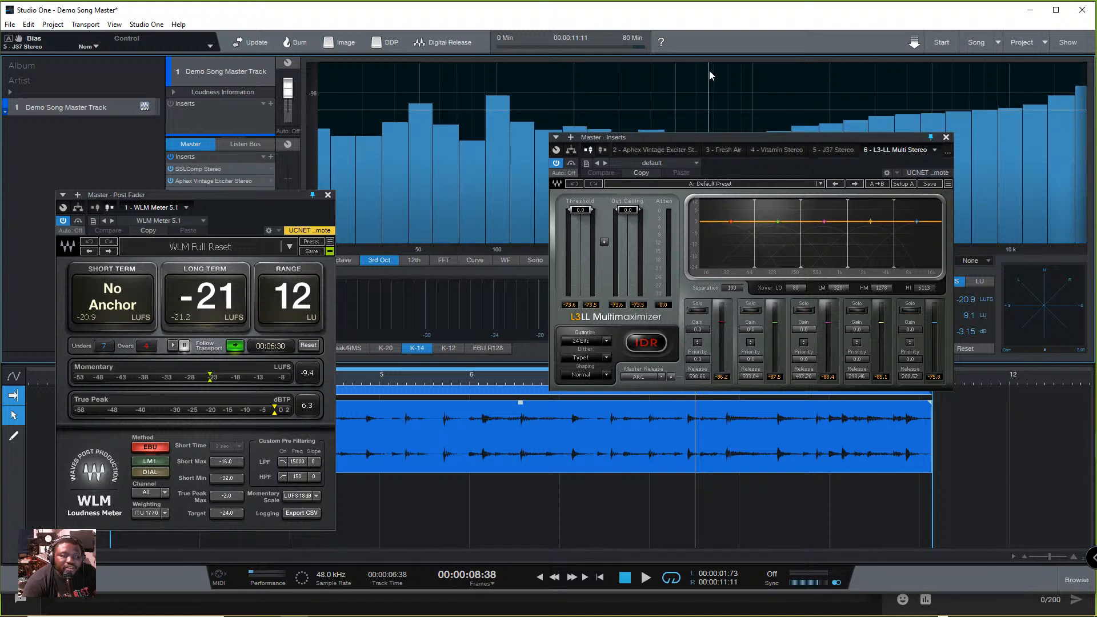
drag(725, 141, 711, 110)
drag(248, 193, 203, 117)
drag(615, 105, 478, 150)
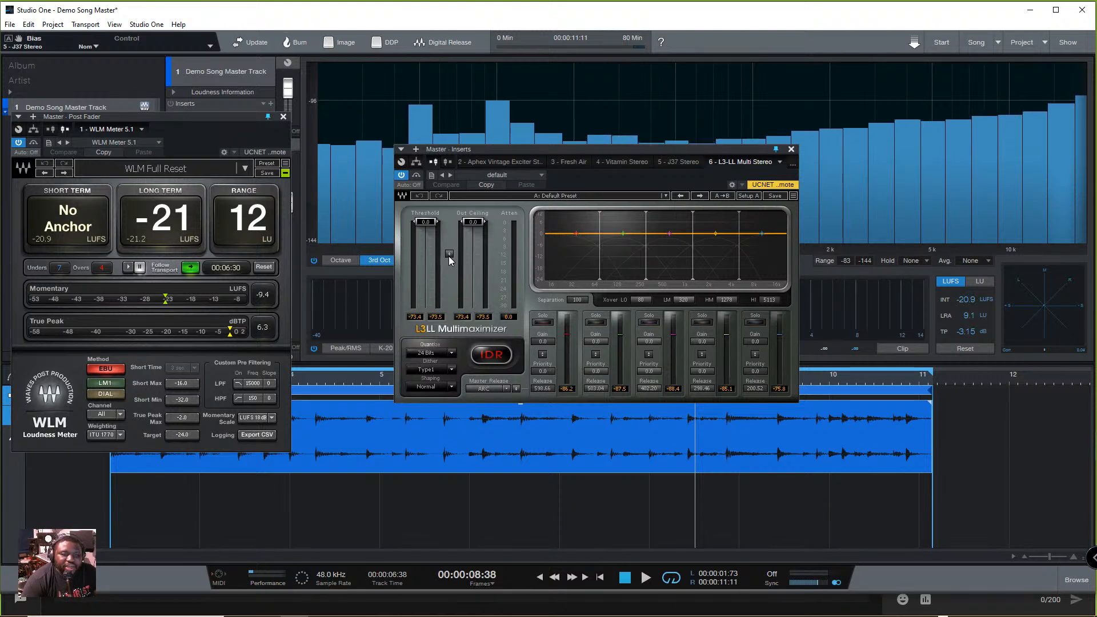
- Try the L3-LL Out Ceiling at -30.0 dB, return it to 0.0, and lower the threshold to -30.0
drag(450, 252, 473, 309)
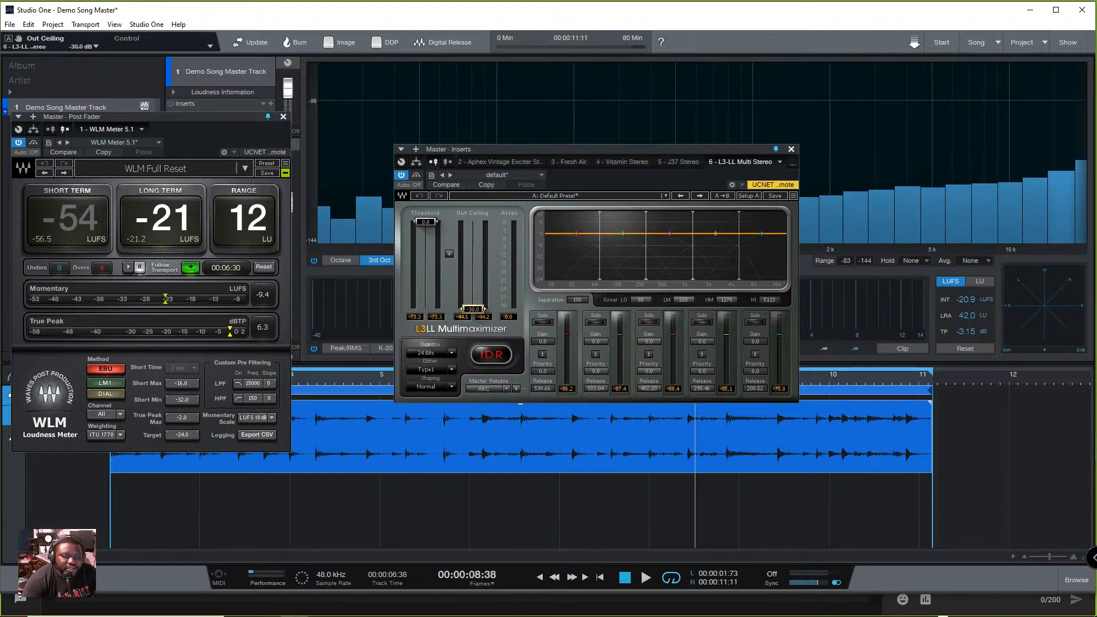
mouse_move(425, 222)
mouse_down()
mouse_move(425, 308)
mouse_move(425, 221)
mouse_up()
drag(473, 309, 425, 222)
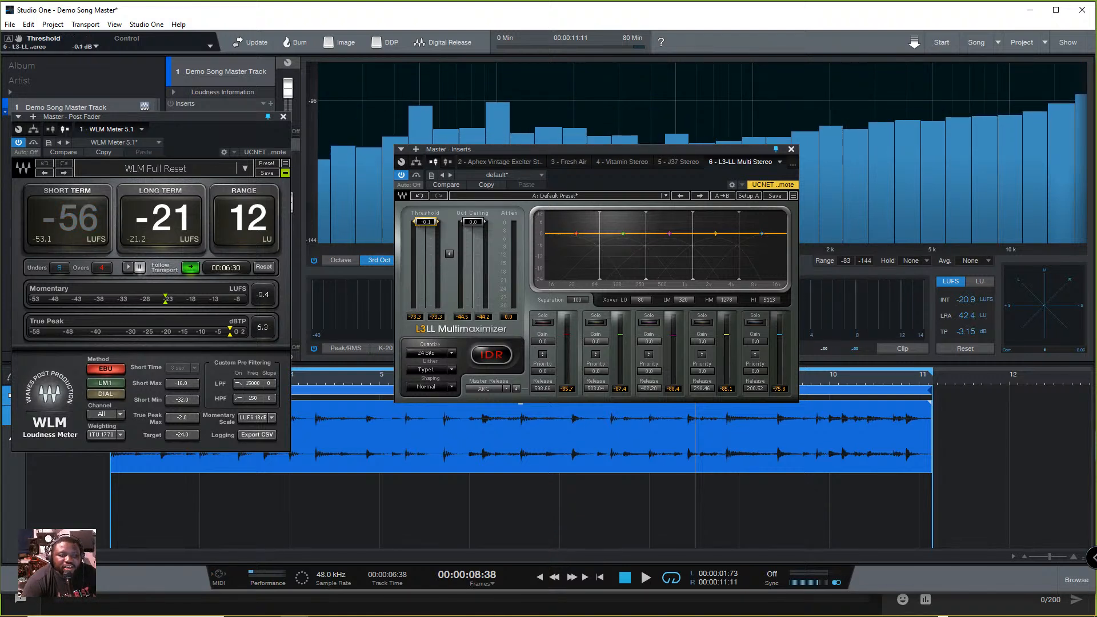
drag(426, 221, 438, 308)
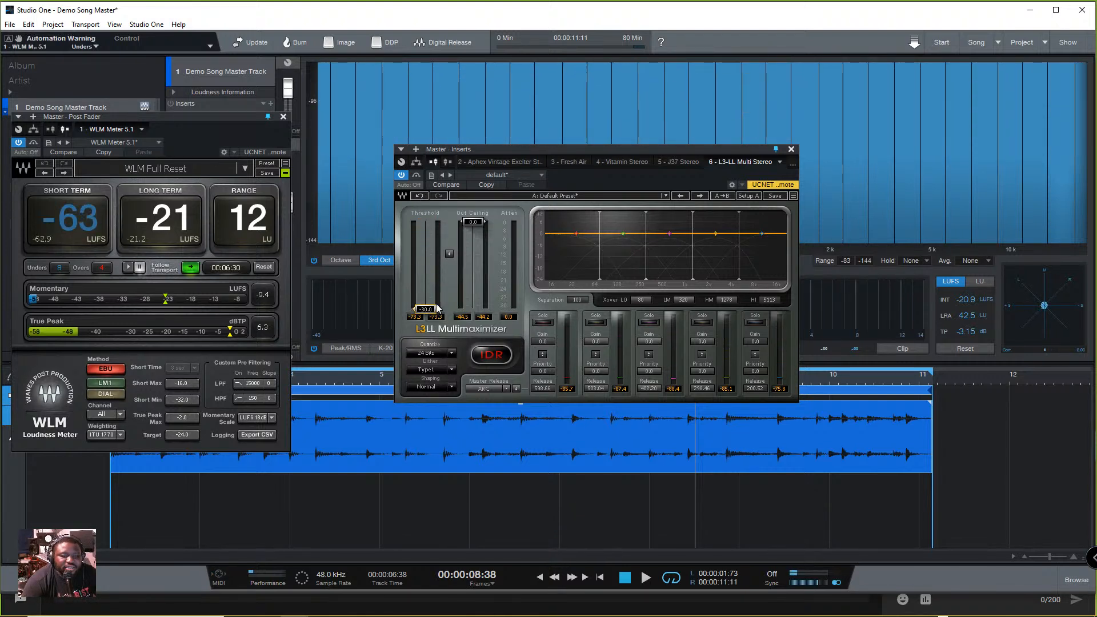
- Cycle through the L3-LL dither and shaping options, including Ultra, ending on Type1 dither and Normal shaping
click(430, 371)
click(431, 371)
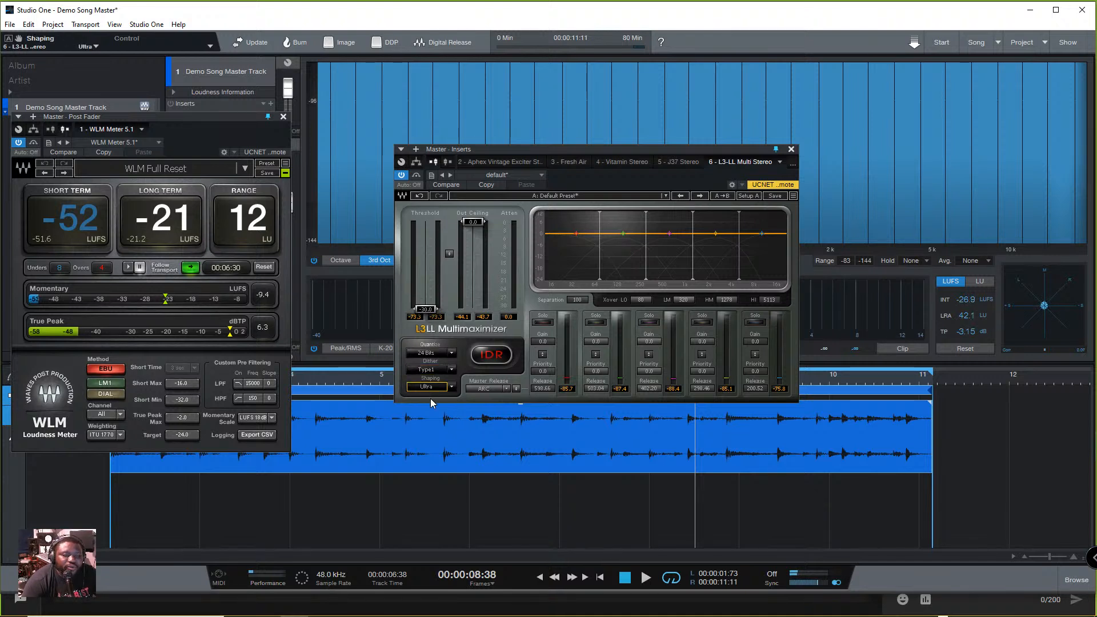
click(434, 388)
click(433, 387)
click(433, 387)
click(434, 388)
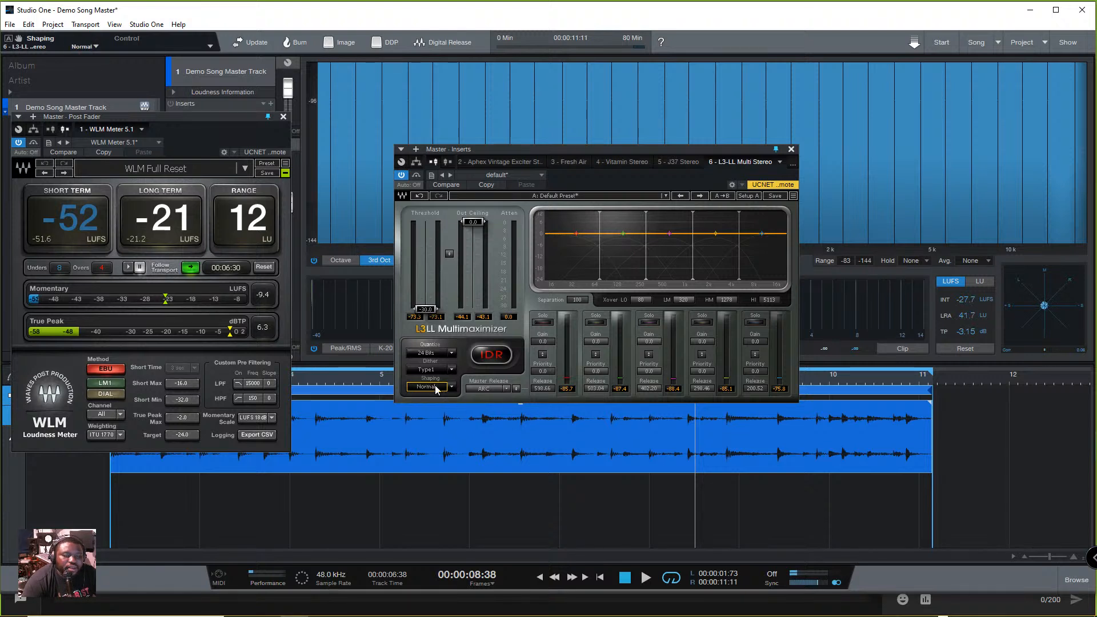
- Try the Aggressive, Warm, Scaled and Manual master release modes, return to ARC, and reset the L3-LL threshold to 0.0
click(506, 389)
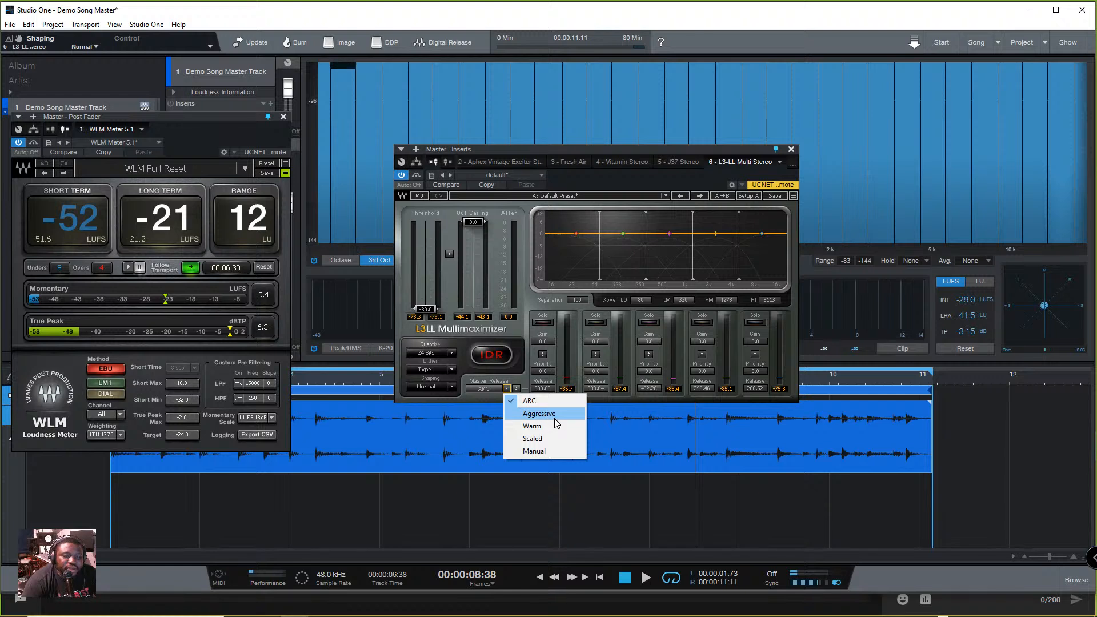
click(554, 418)
click(506, 389)
click(537, 427)
click(506, 389)
click(558, 437)
click(506, 389)
click(529, 451)
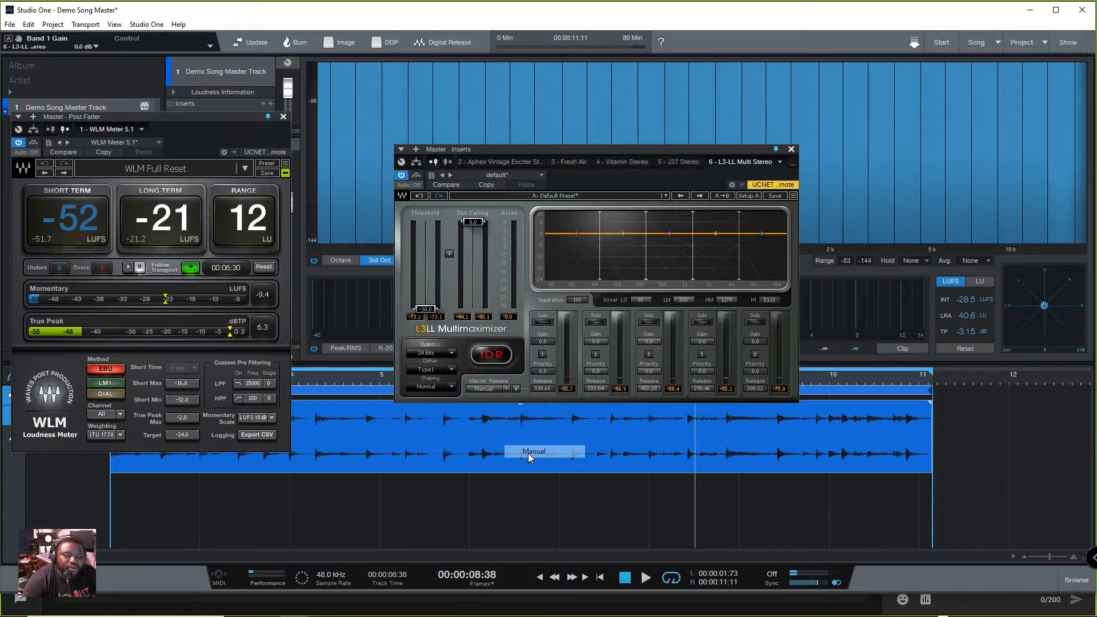
click(506, 389)
click(504, 403)
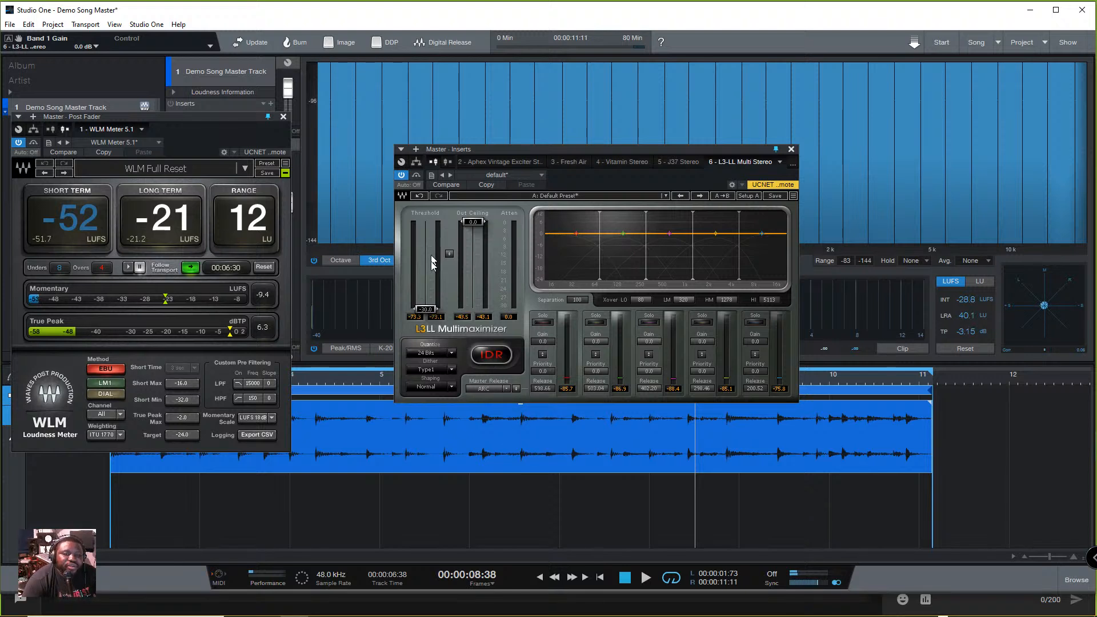
drag(435, 306, 427, 248)
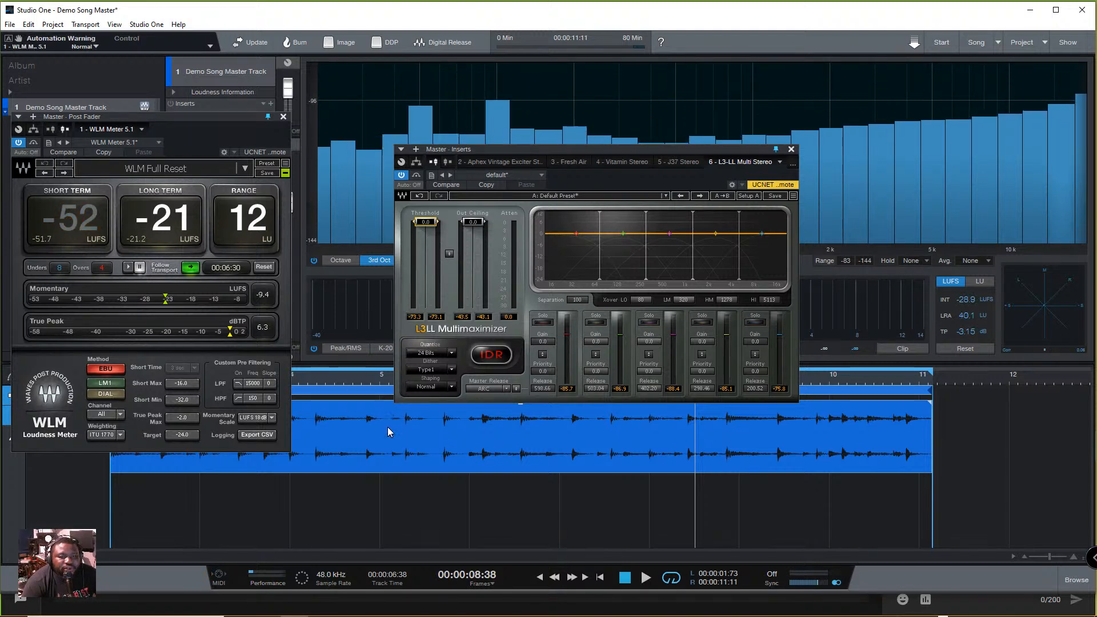
- During playback, lower the linked L3-LL Threshold and Out Ceiling together, ending at -8.1 dB
mouse_move(450, 255)
mouse_down()
mouse_move(450, 321)
mouse_move(451, 253)
mouse_up()
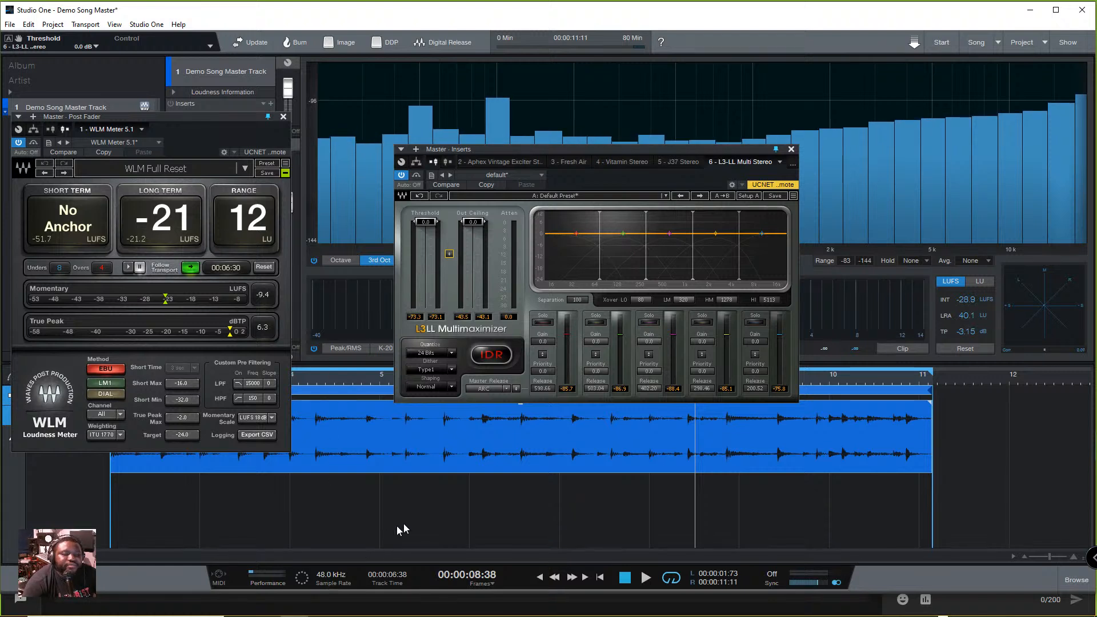
key(space)
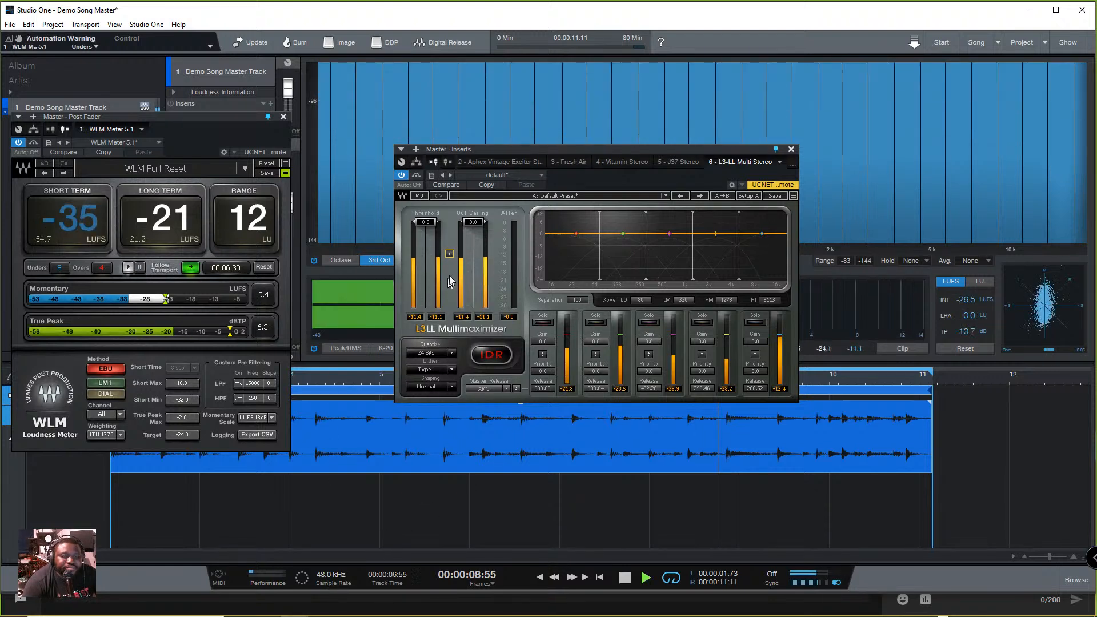
drag(449, 253, 449, 297)
key(space)
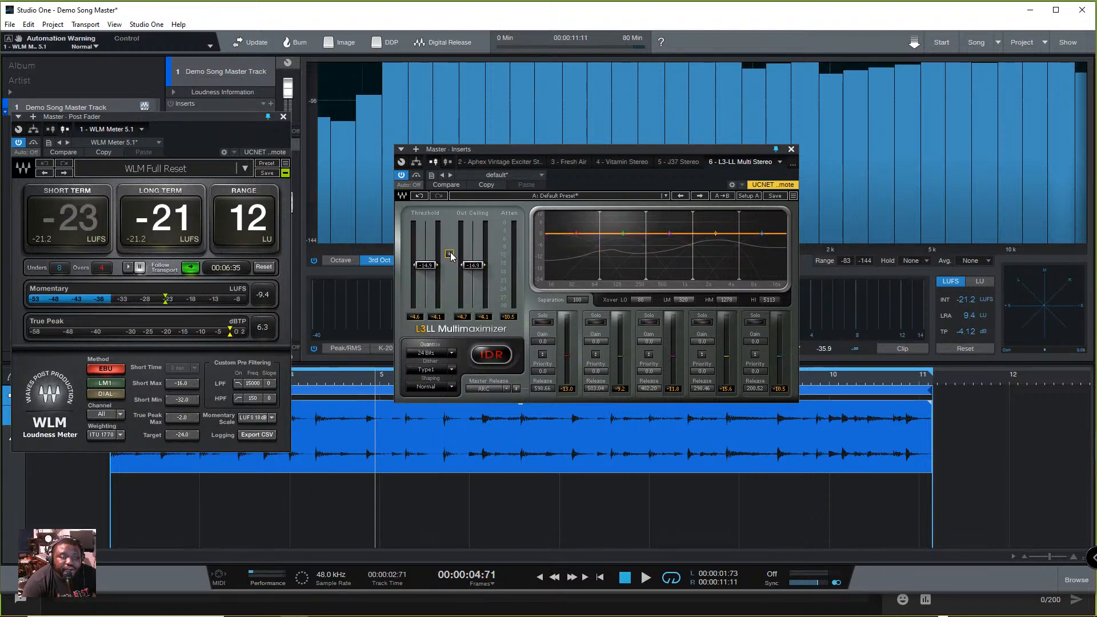
key(space)
mouse_move(450, 252)
mouse_down()
mouse_move(450, 224)
mouse_move(450, 252)
mouse_up()
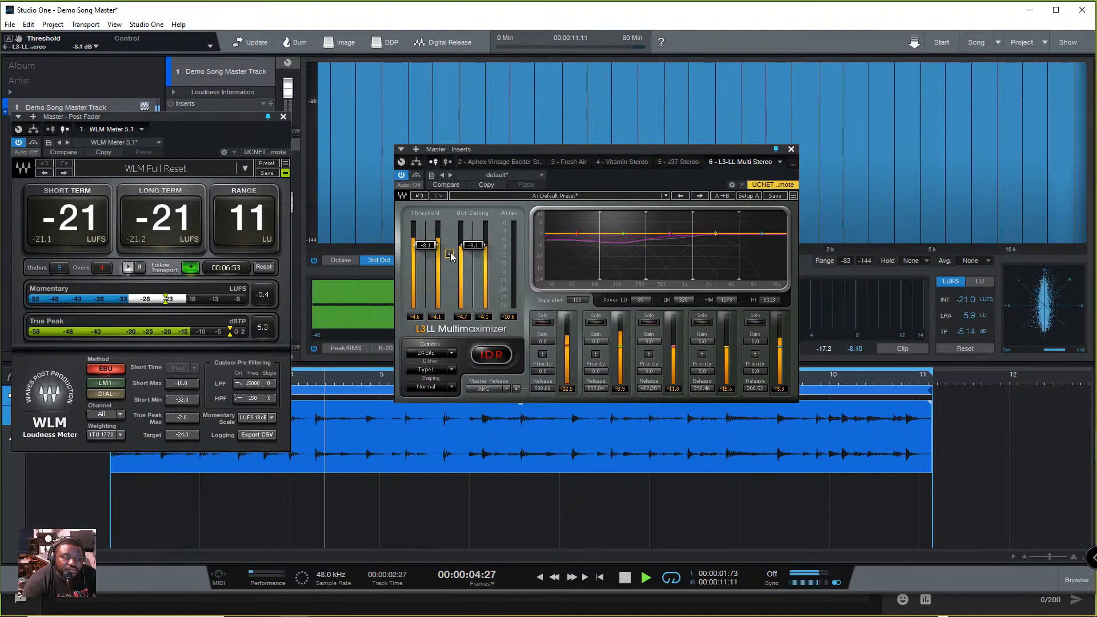
- Stop playback and set the L3-LL shaping to Ultra and the master release to Aggressive
key(space)
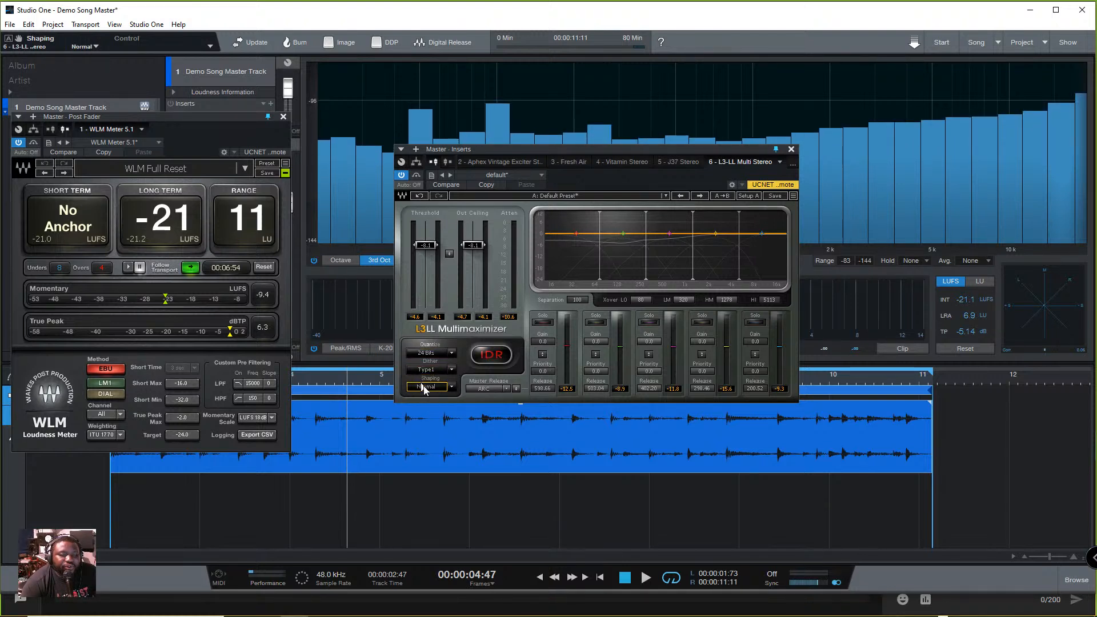
click(506, 389)
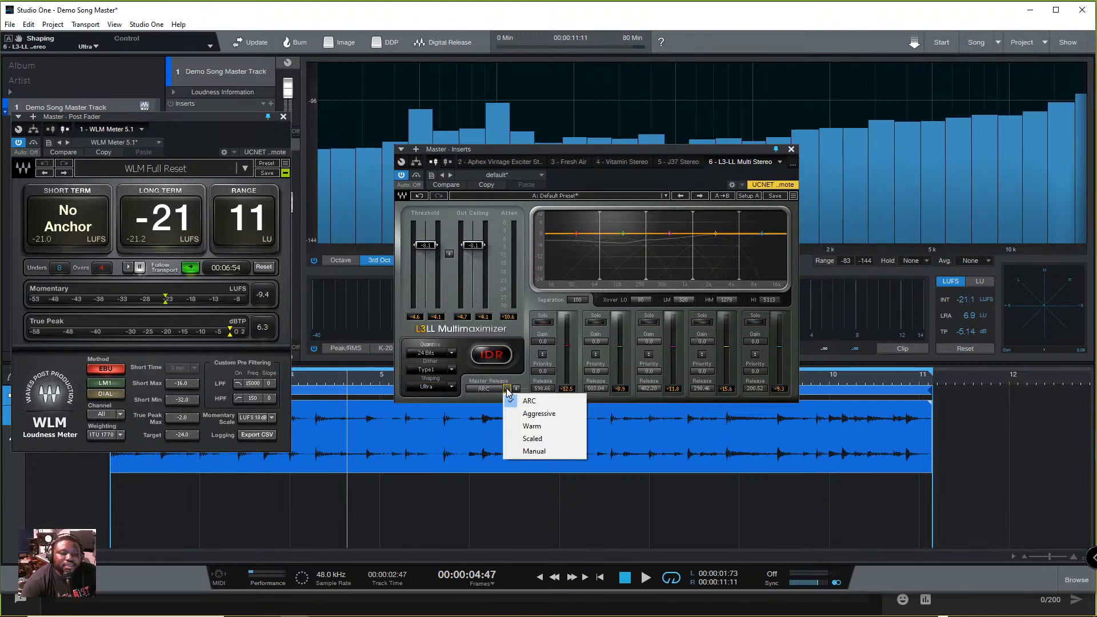
click(547, 414)
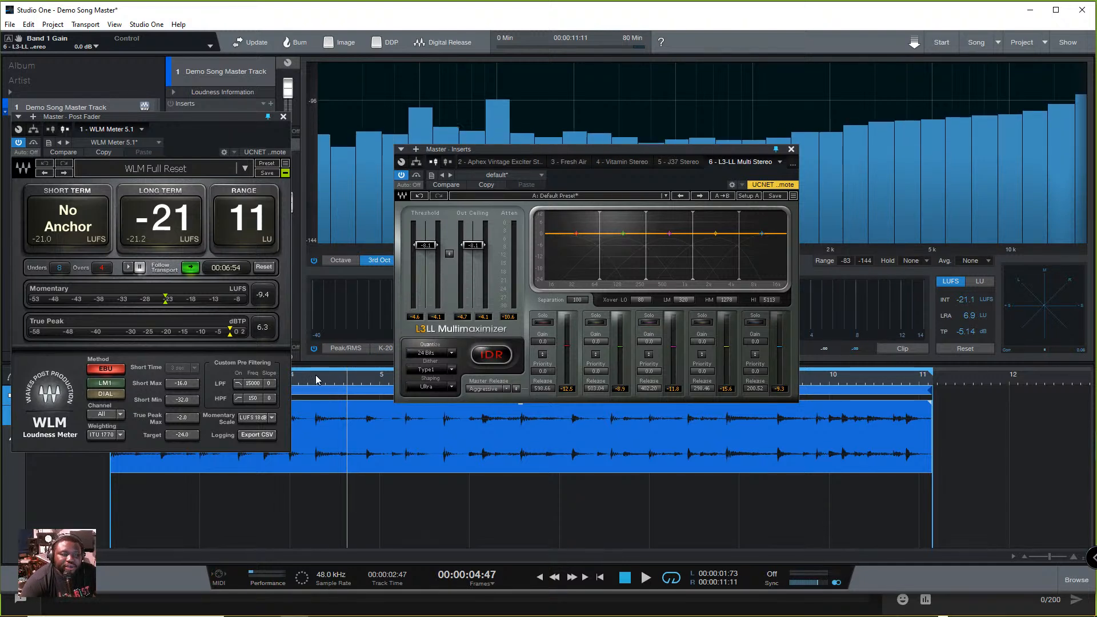
- Compare the song with L3-LL bypassed and active during playback, leaving the plug-in active
click(402, 175)
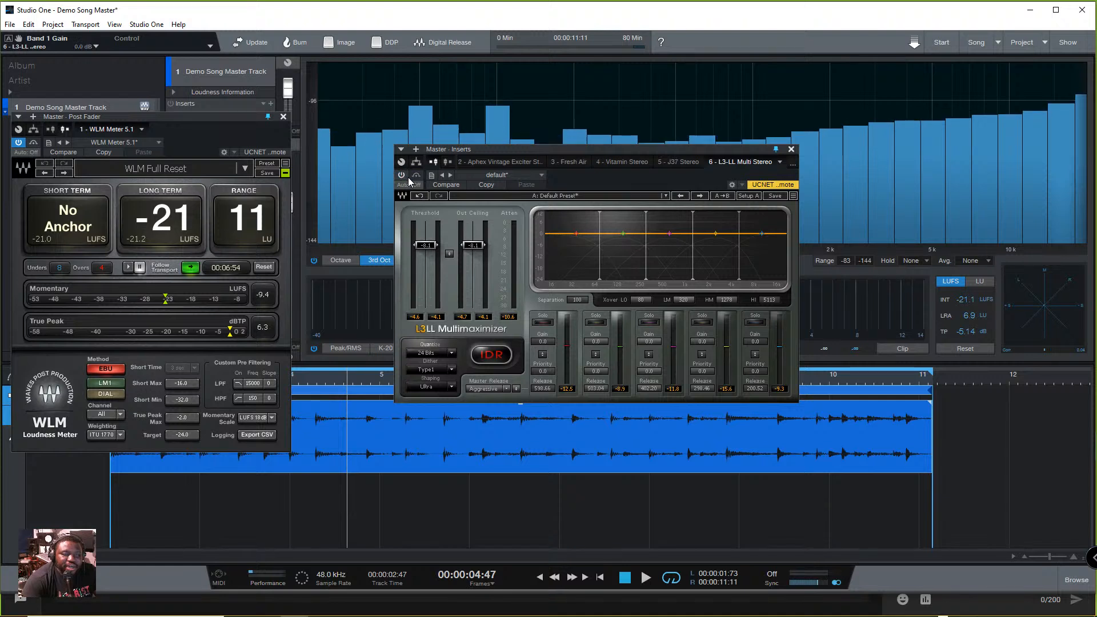
click(402, 176)
click(417, 175)
key(space)
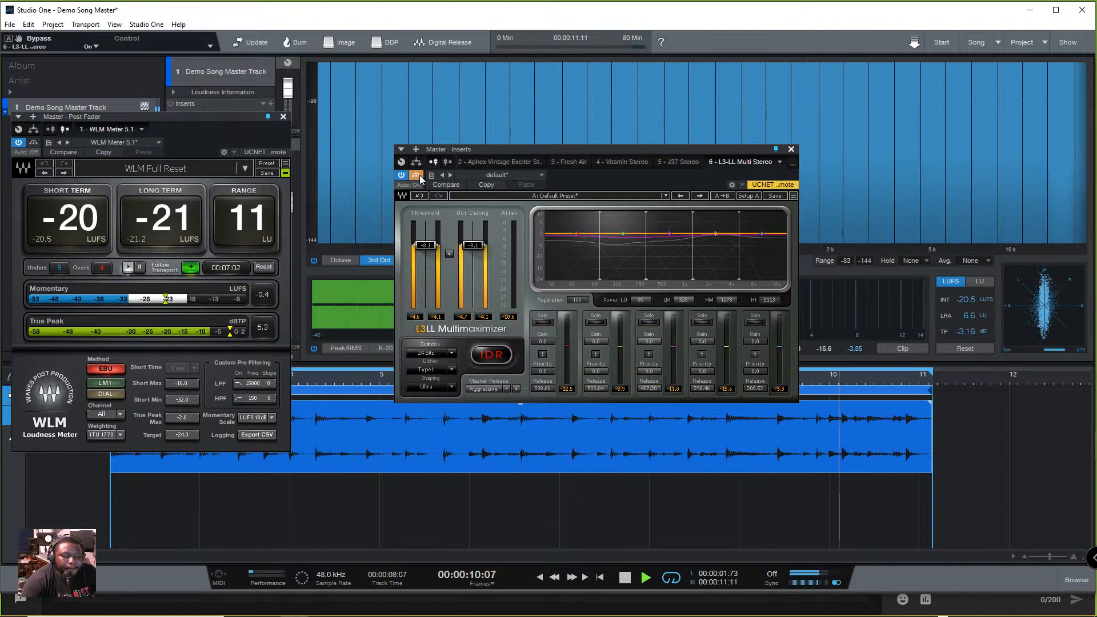
key(space)
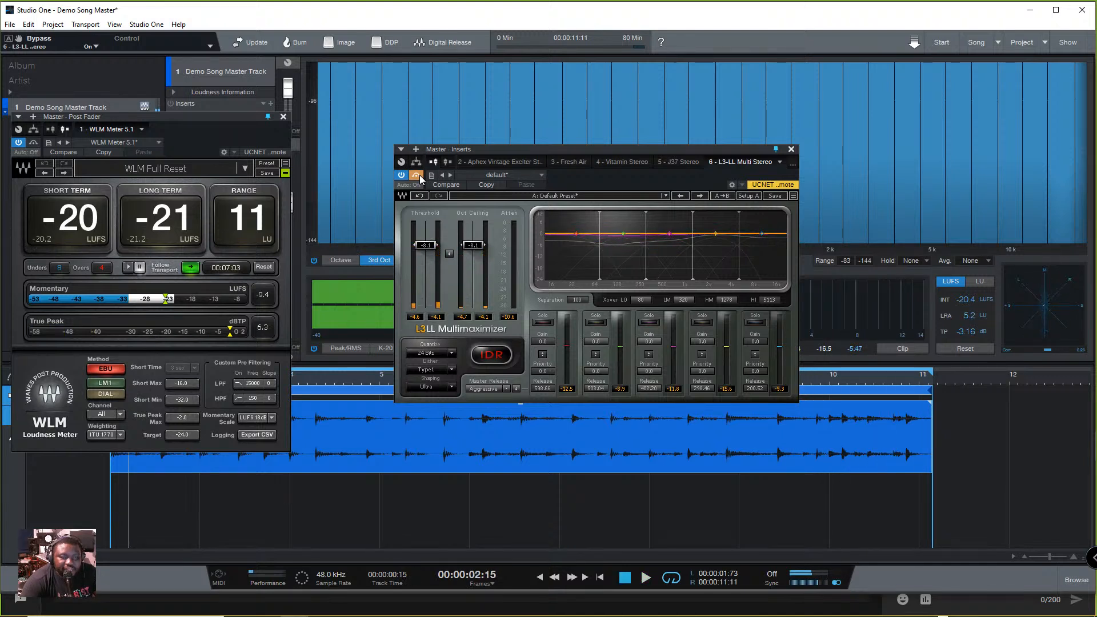
click(416, 176)
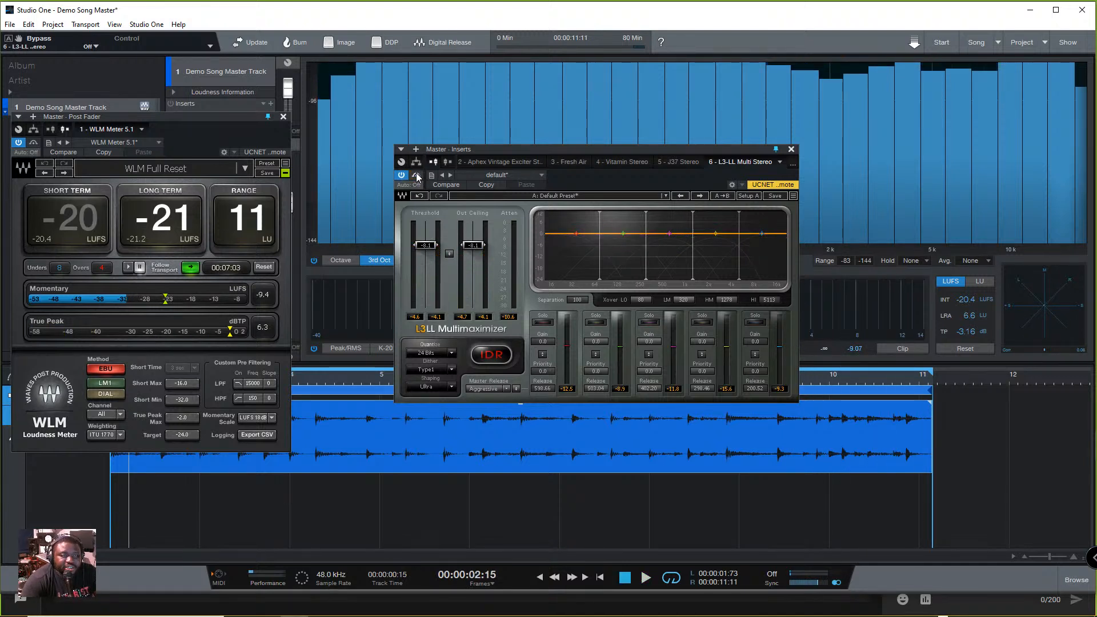
key(space)
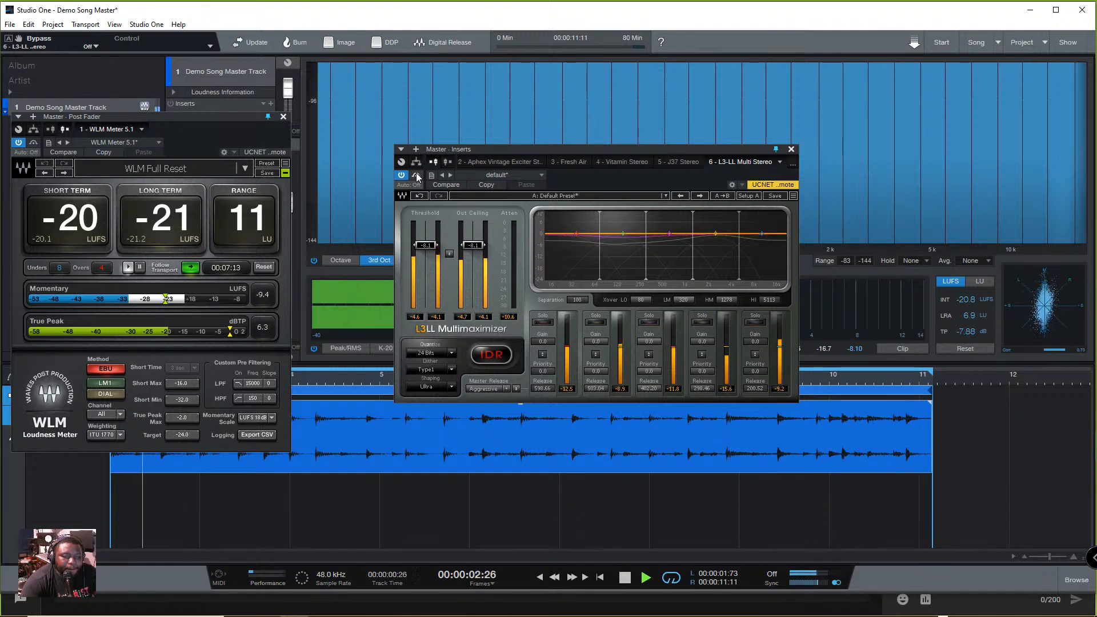
key(space)
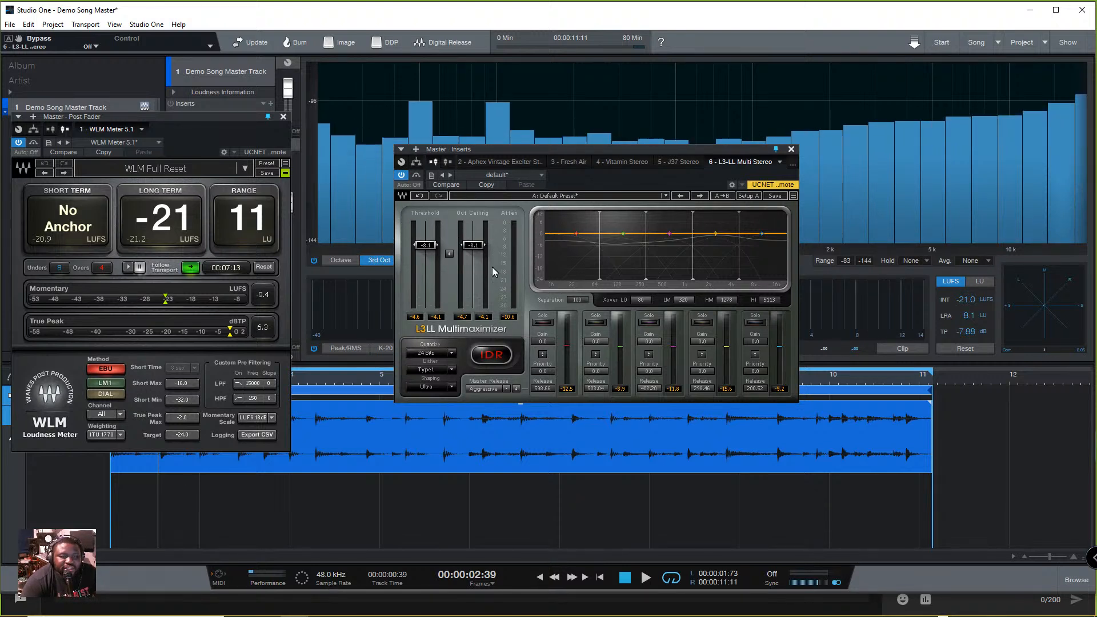
- Try the L3-LL Out Ceiling at -2.1, -1.7 and -1.0 dB during playback, leaving the threshold alone
key(space)
drag(485, 245, 484, 227)
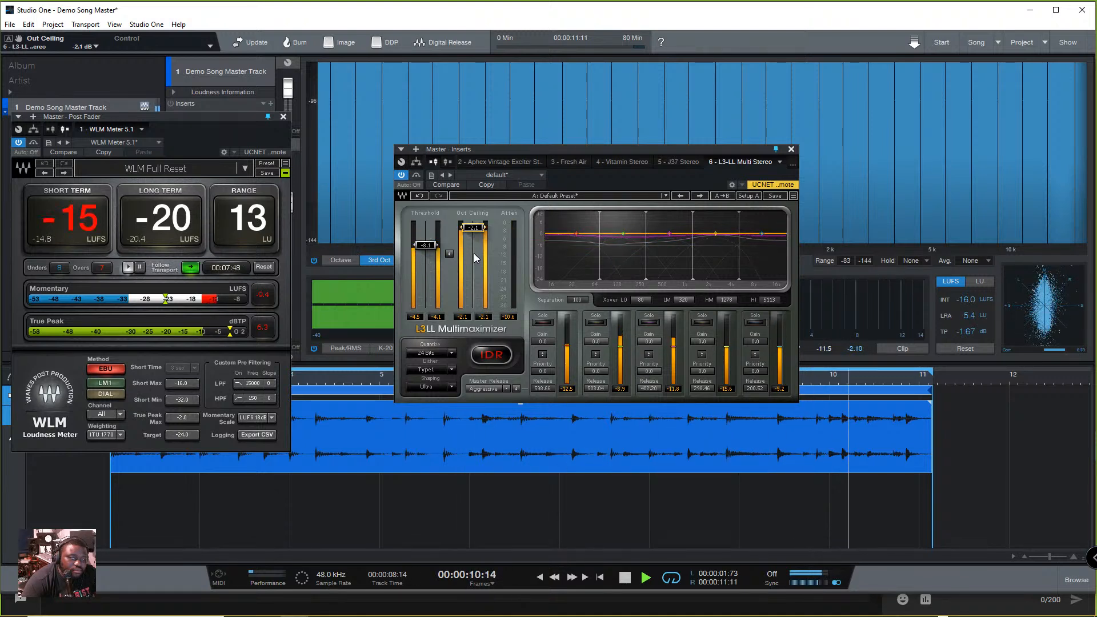
drag(479, 230, 480, 227)
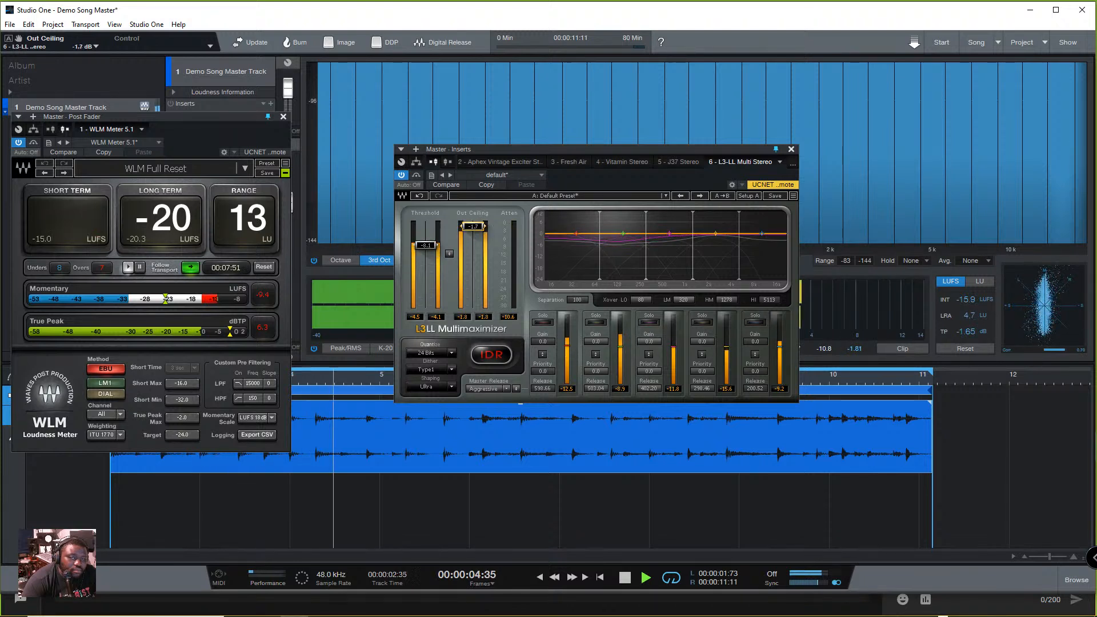
click(479, 229)
text(-1)
key(Return)
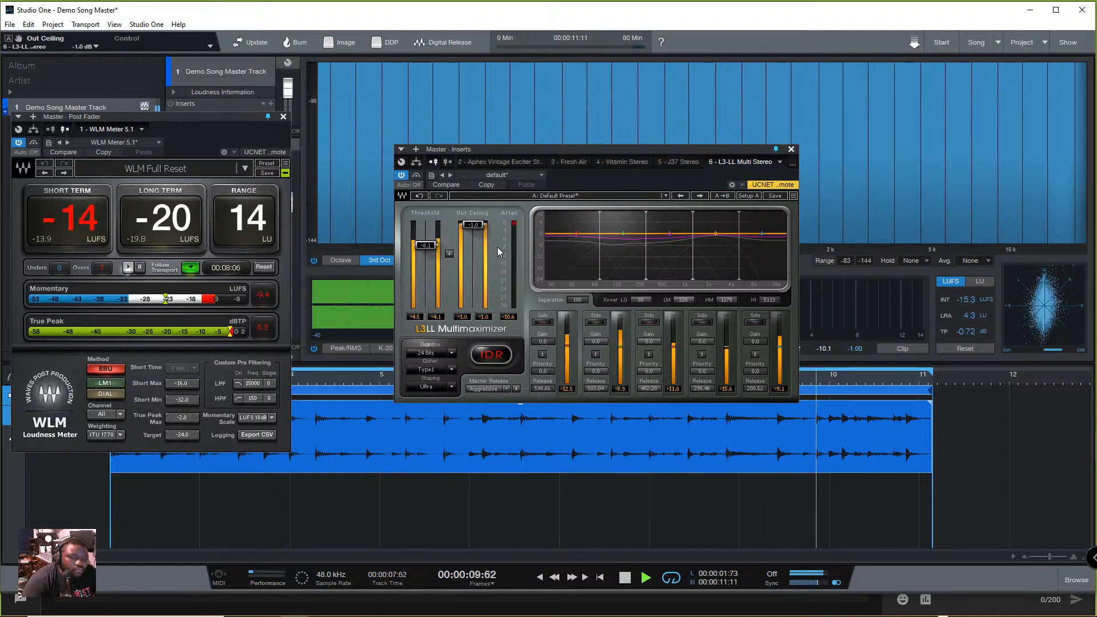
key(space)
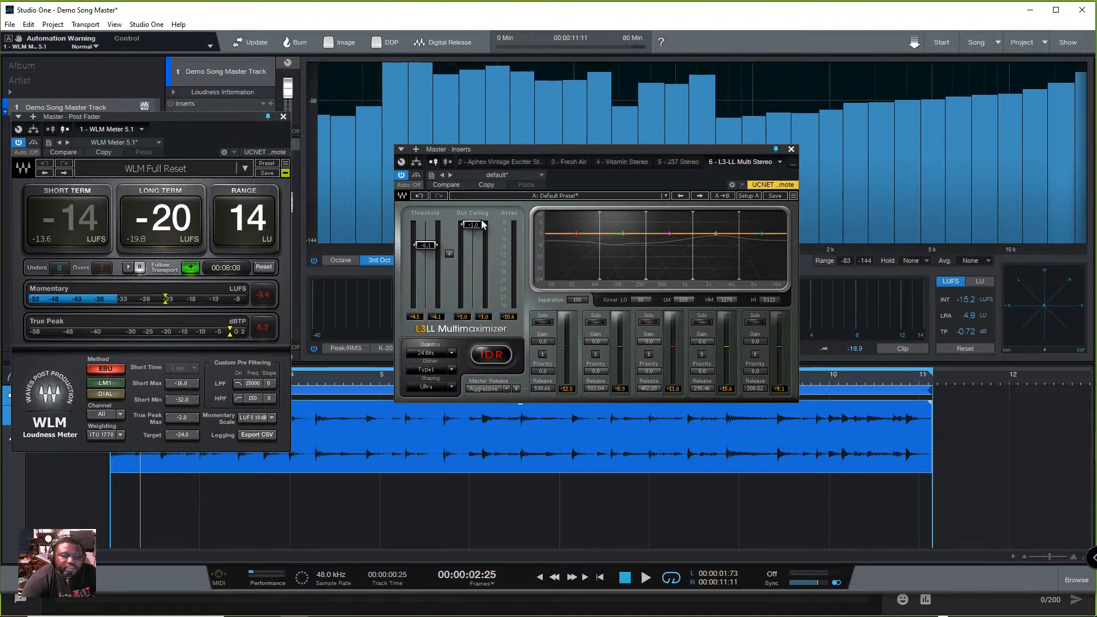
- Set the L3-LL Out Ceiling to 0 dB with playback stopped
click(475, 226)
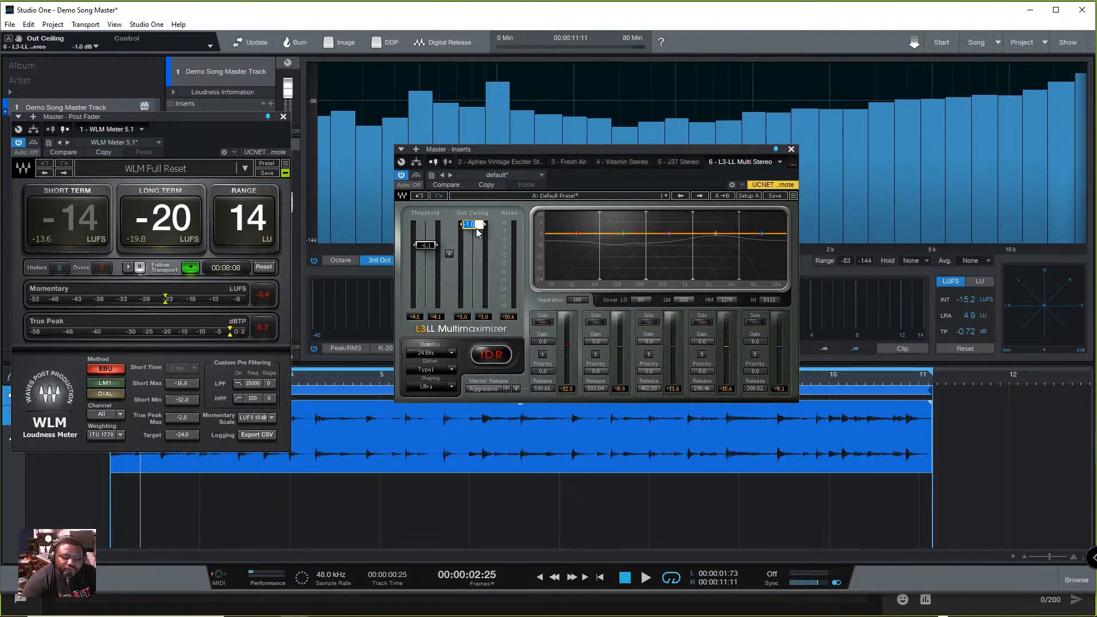
text(0)
key(Return)
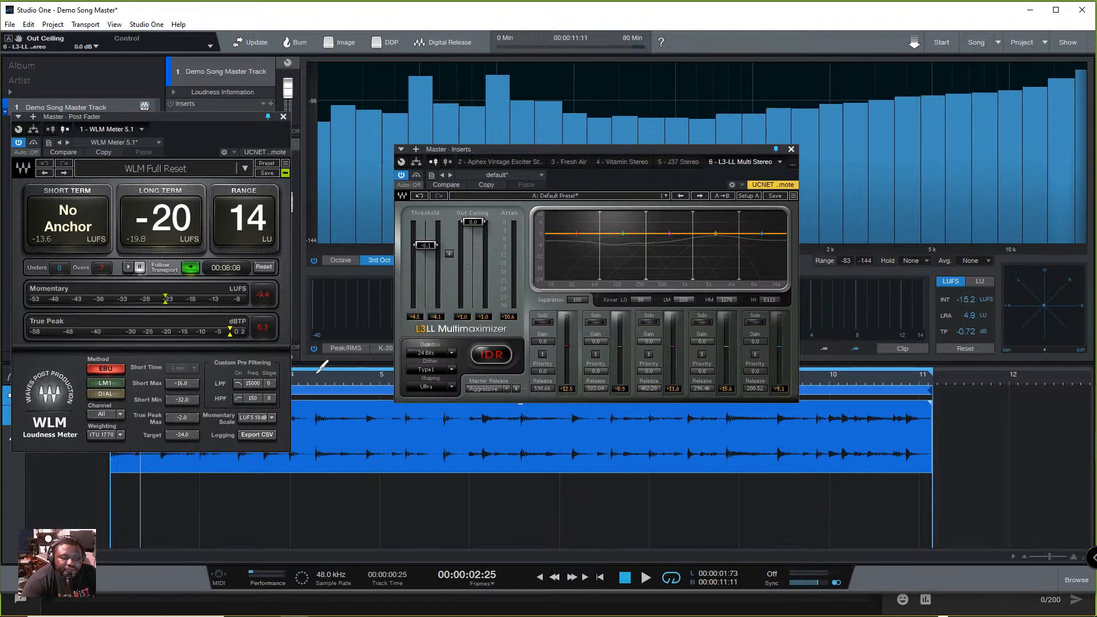
- Adjust the L3-LL threshold during playback, trying values between about -3.1 and -5.9 dB and ending at about -6.1 dB
key(space)
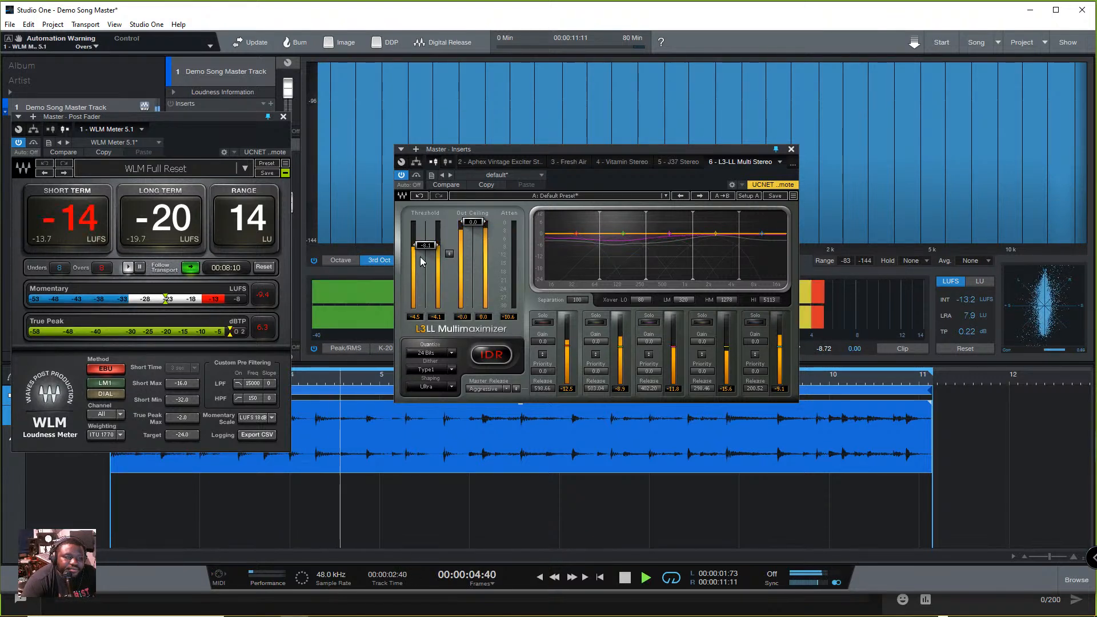
drag(427, 244, 426, 235)
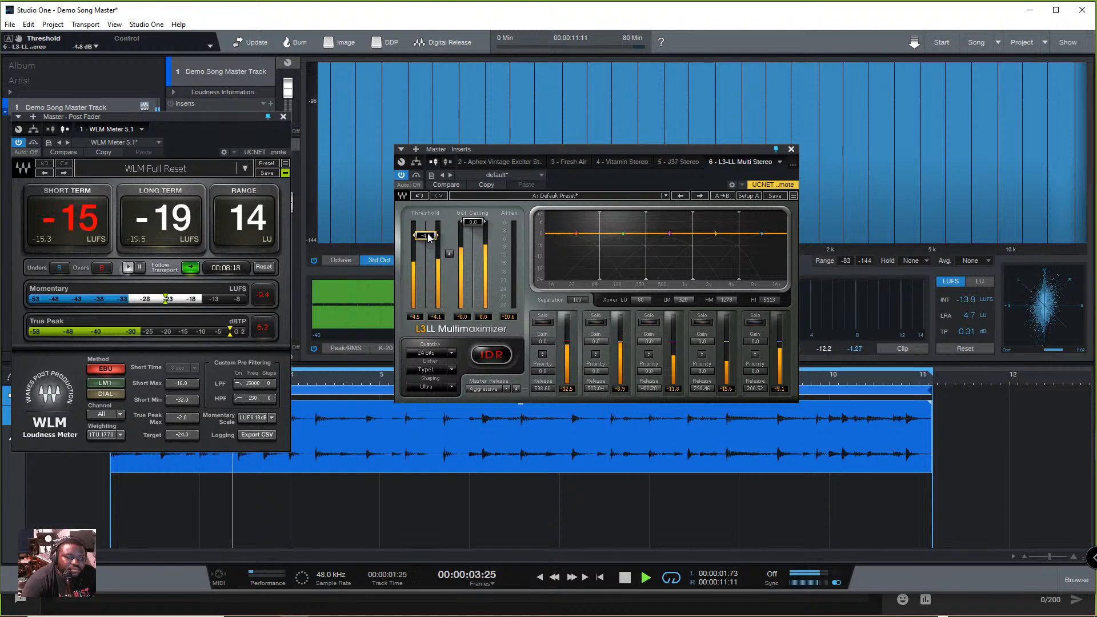
drag(428, 237, 429, 230)
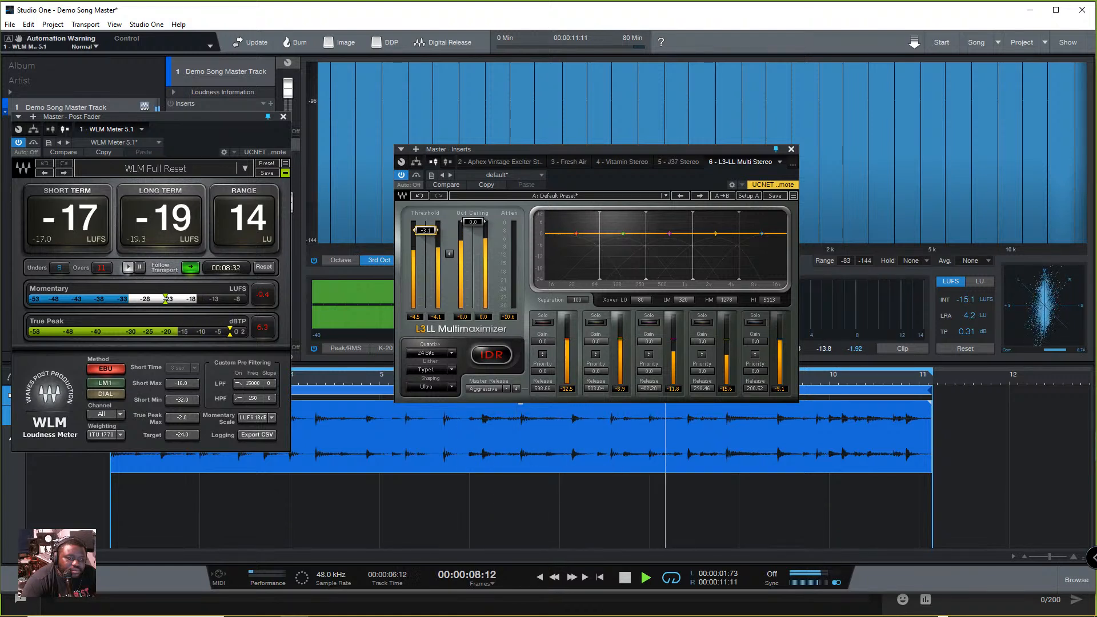
drag(430, 237, 430, 240)
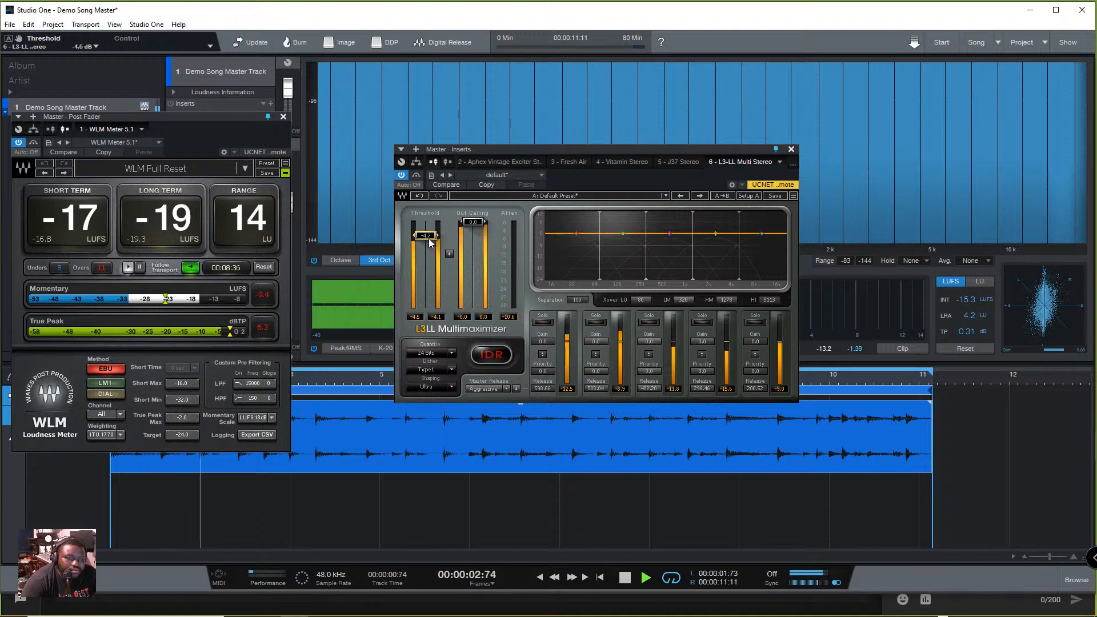
drag(429, 242, 429, 245)
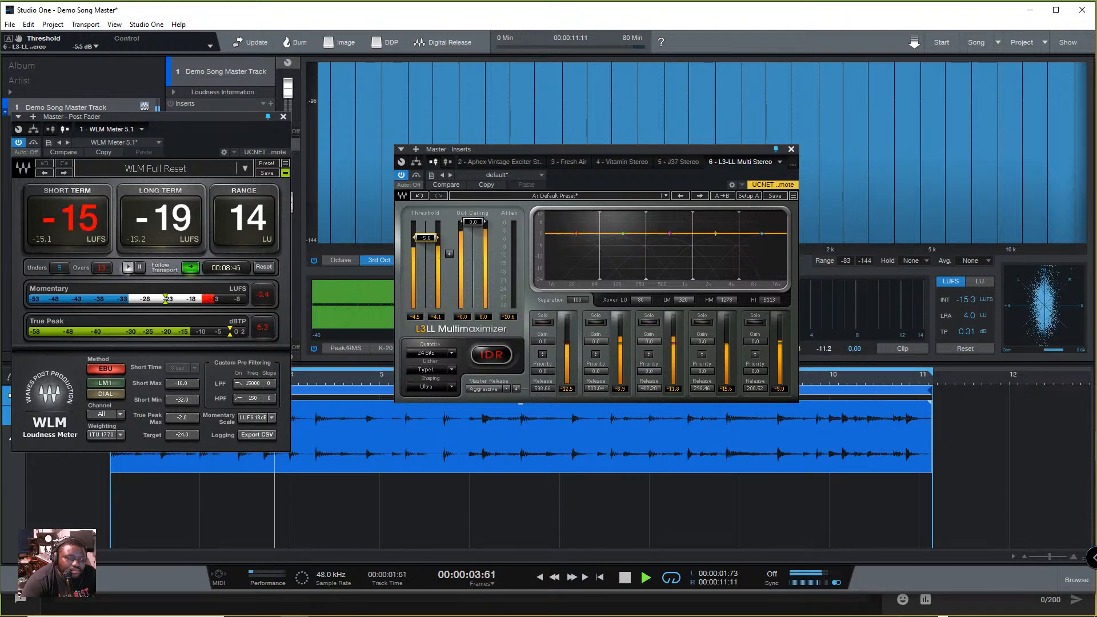
drag(425, 238, 425, 238)
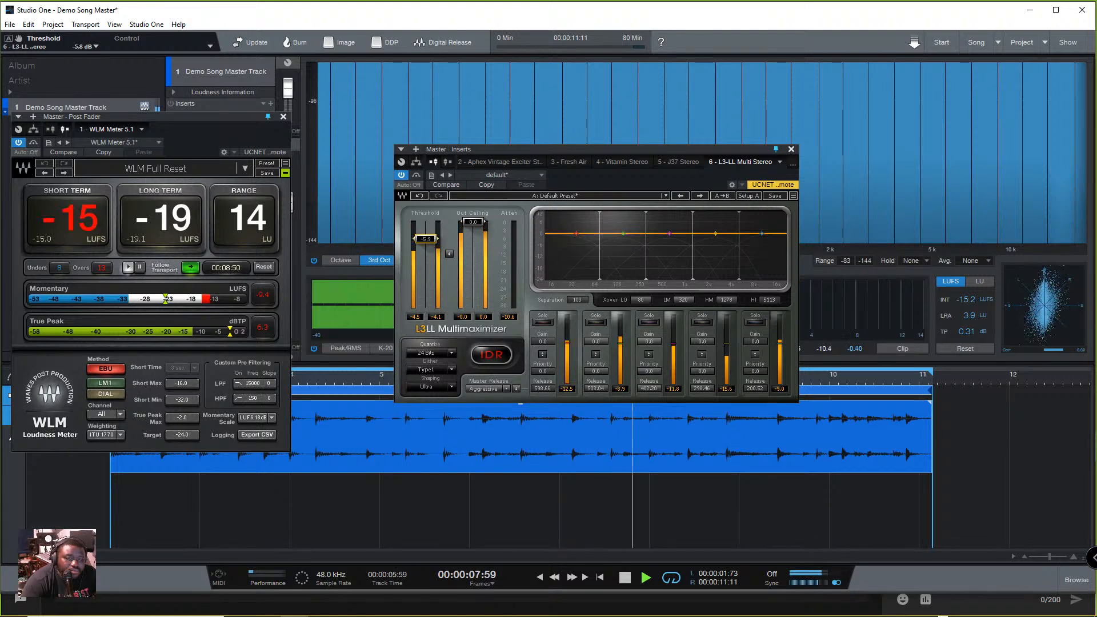
drag(425, 239, 432, 240)
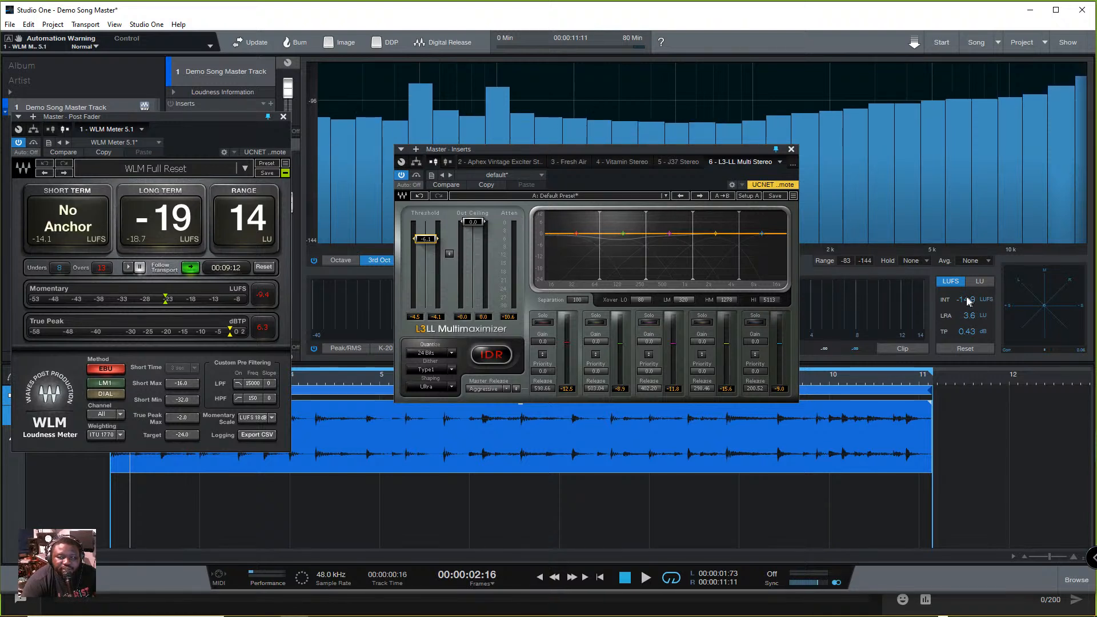
- Move the WLM Meter window aside, check the Demo Song track's Loudness Information, and move the window back up
drag(222, 119, 228, 180)
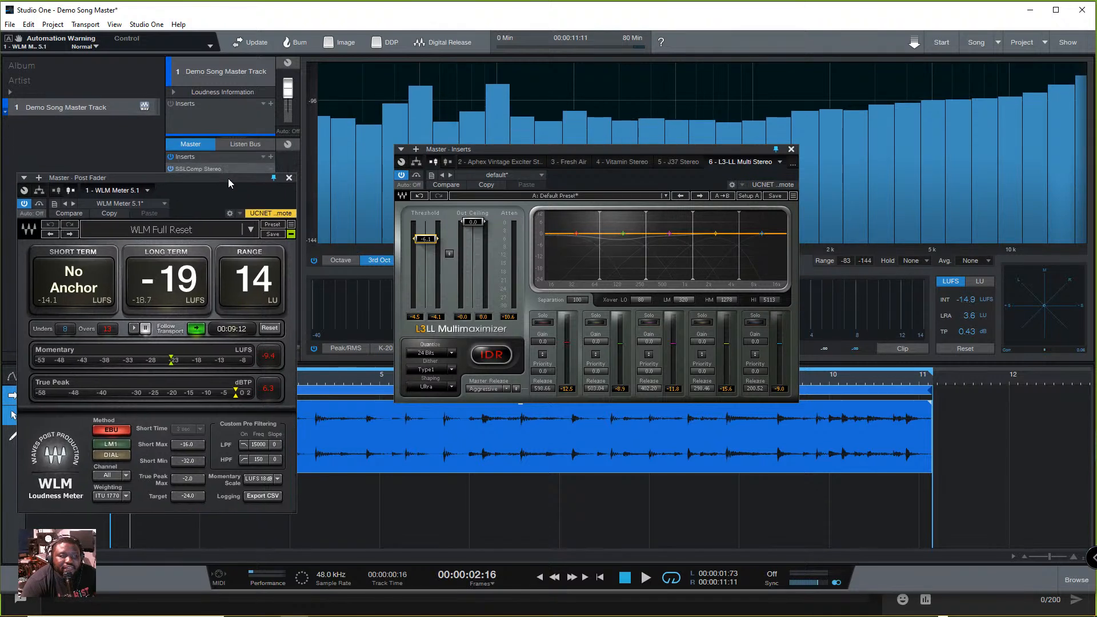
click(172, 93)
click(173, 93)
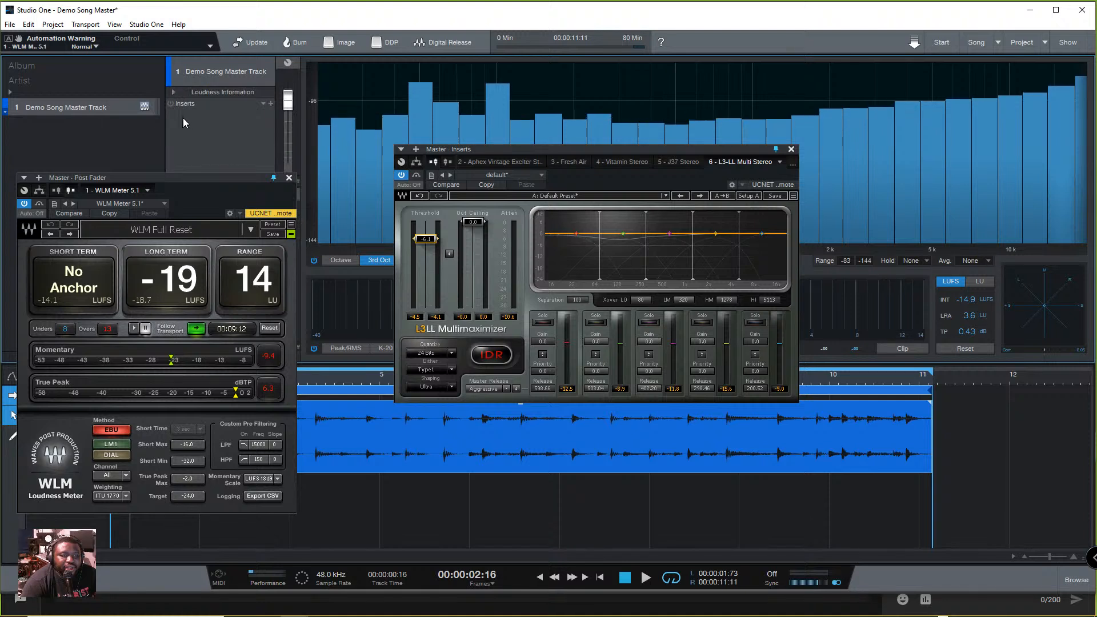
drag(213, 177, 220, 110)
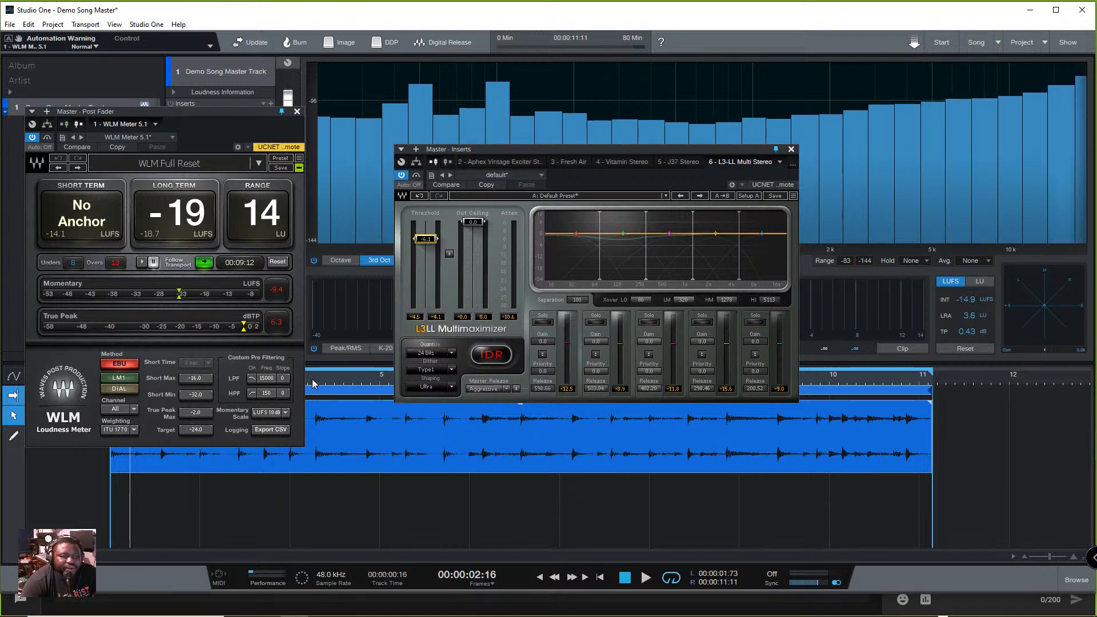
- Close the WLM Meter and L3-LL windows and add S1 Imager Stereo after L3-LL in the Master inserts
click(297, 111)
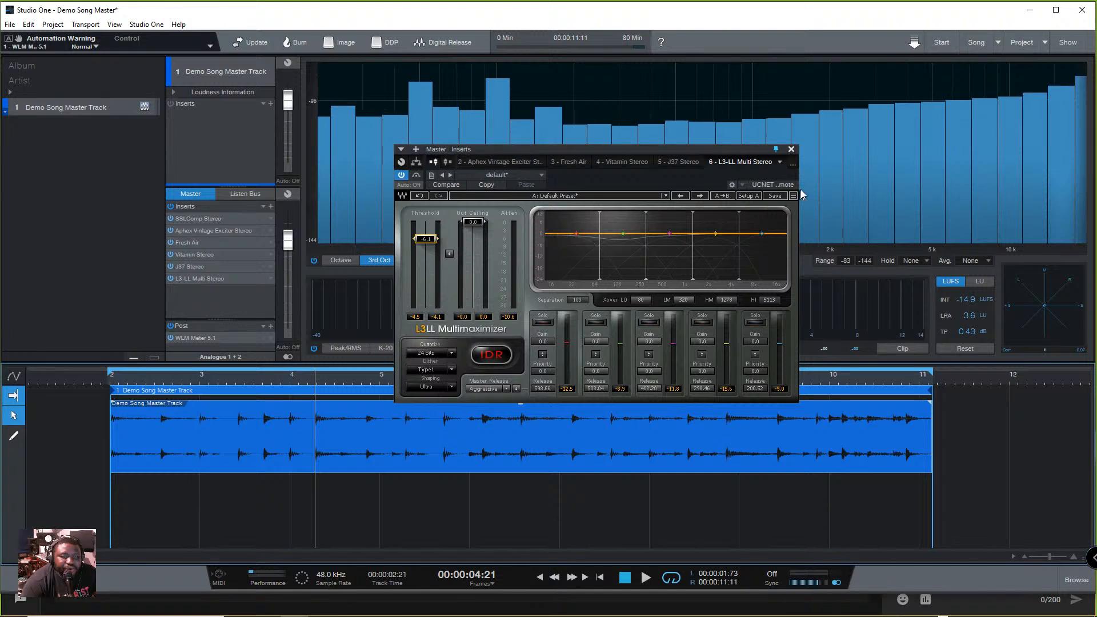
click(791, 149)
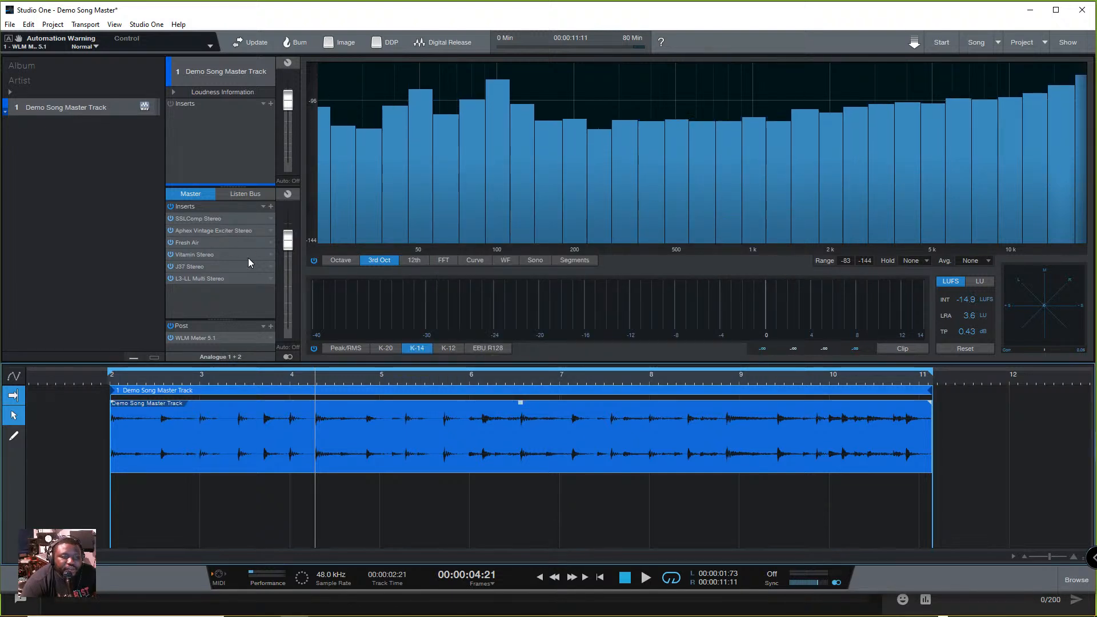
click(271, 207)
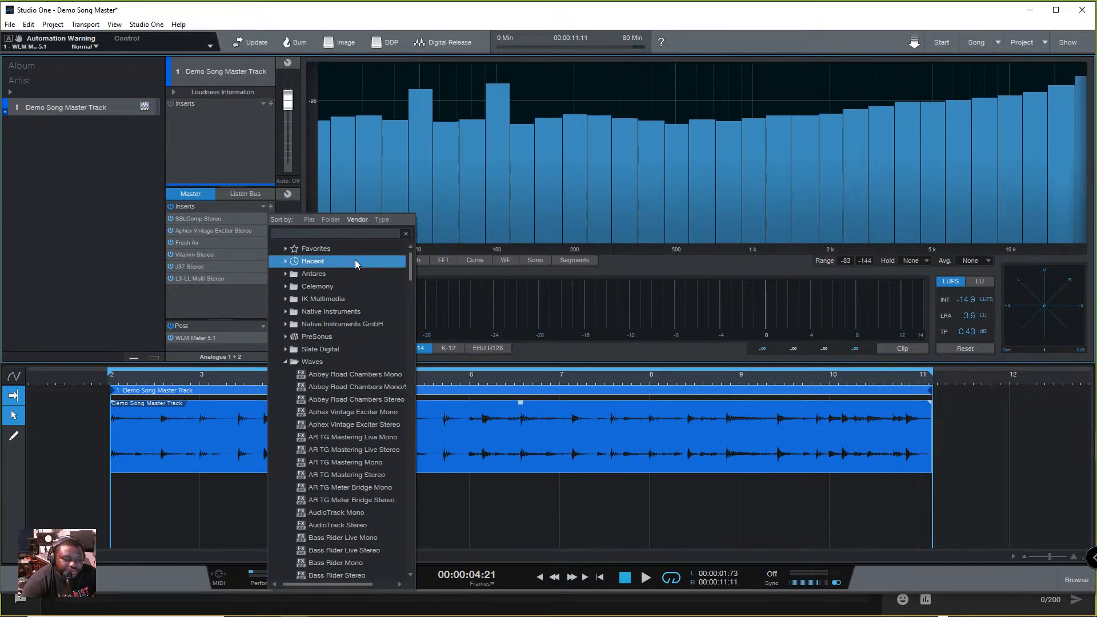
text(S1)
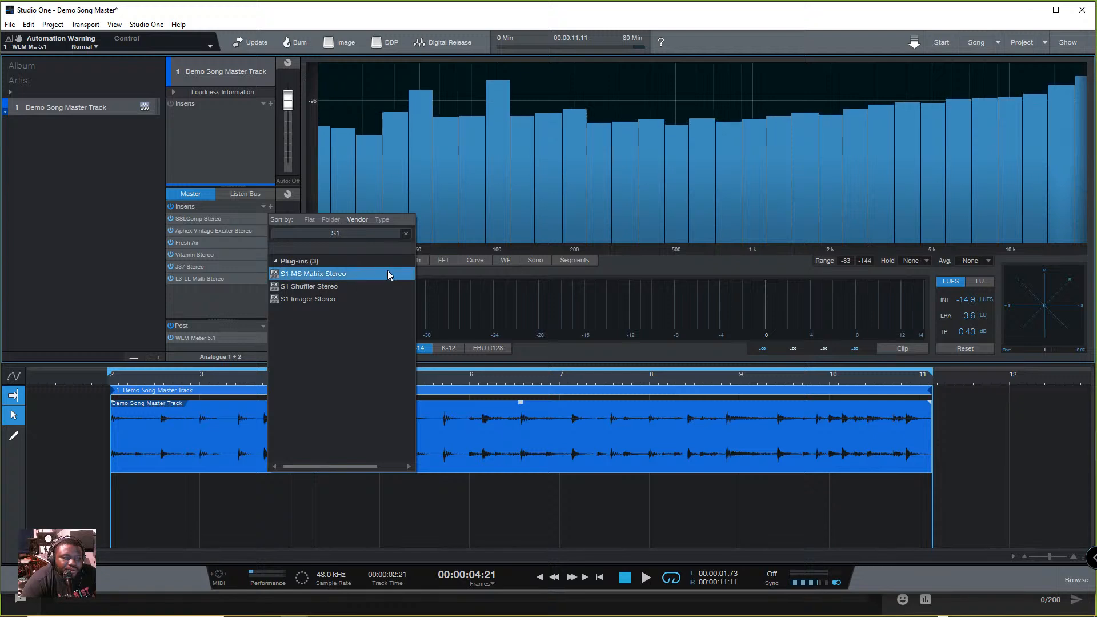
click(336, 298)
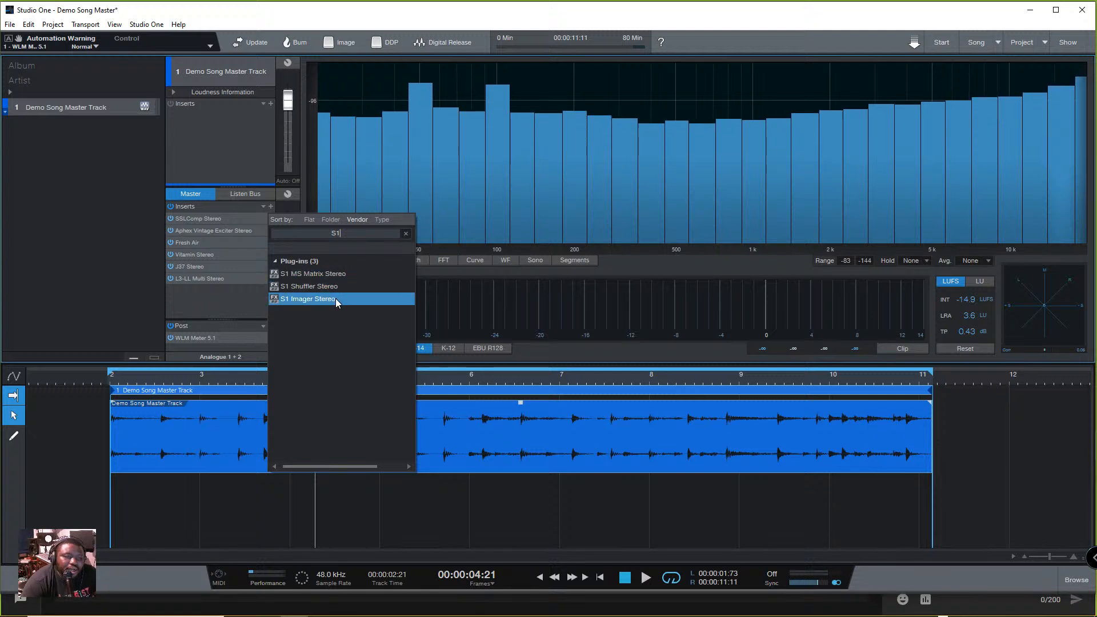
double_click(331, 299)
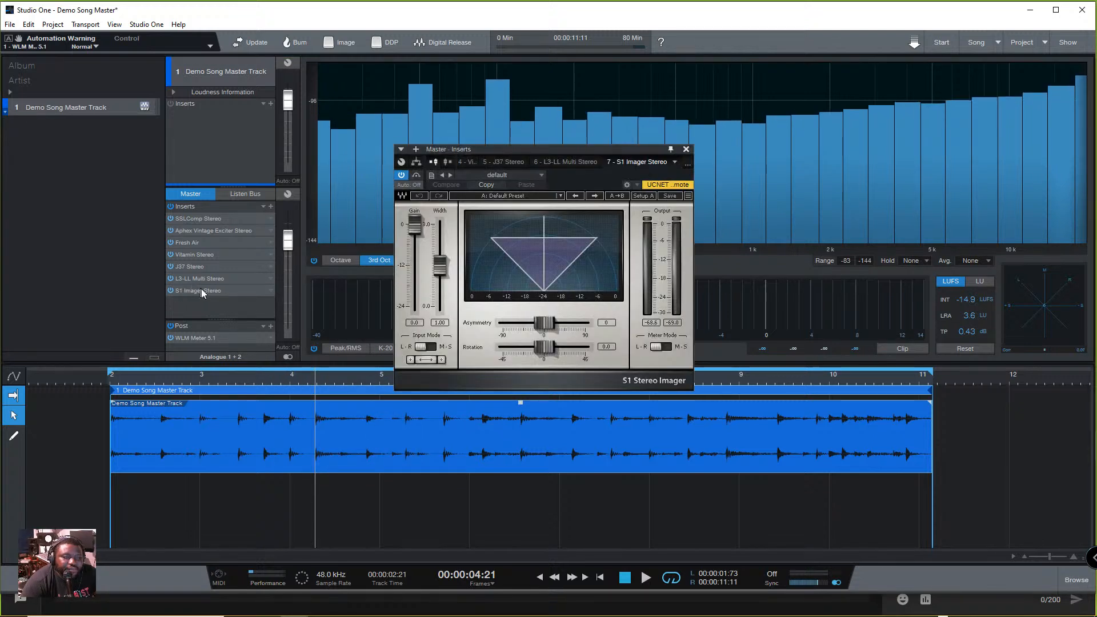
- Move S1 Imager before J37 in the Master inserts, then play the song with S1 Imager and L3-LL disabled
drag(211, 294, 228, 261)
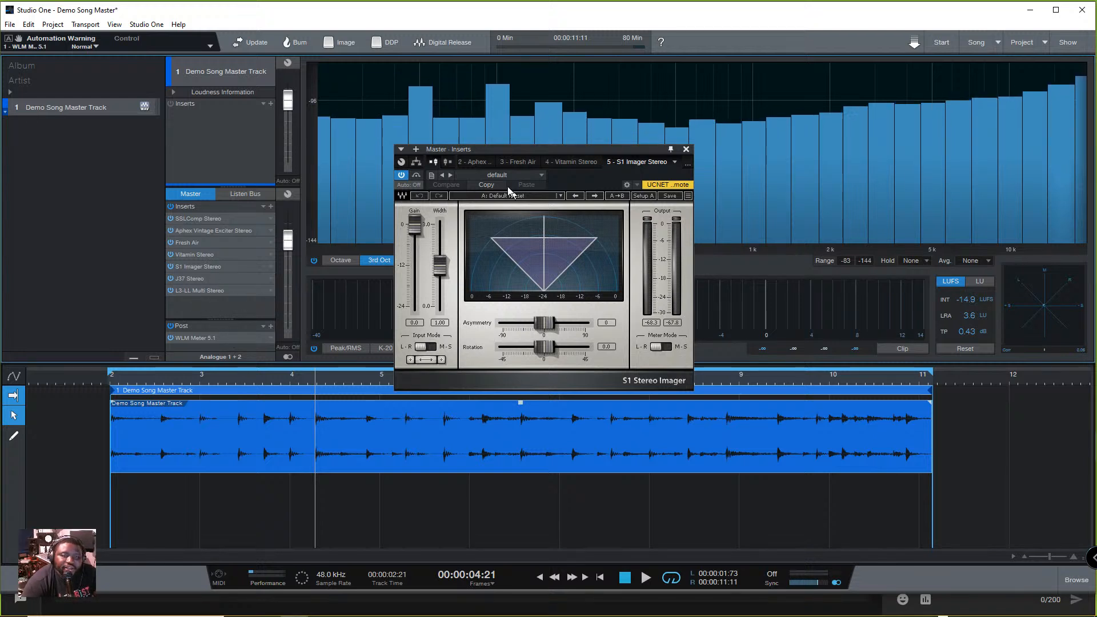
click(400, 175)
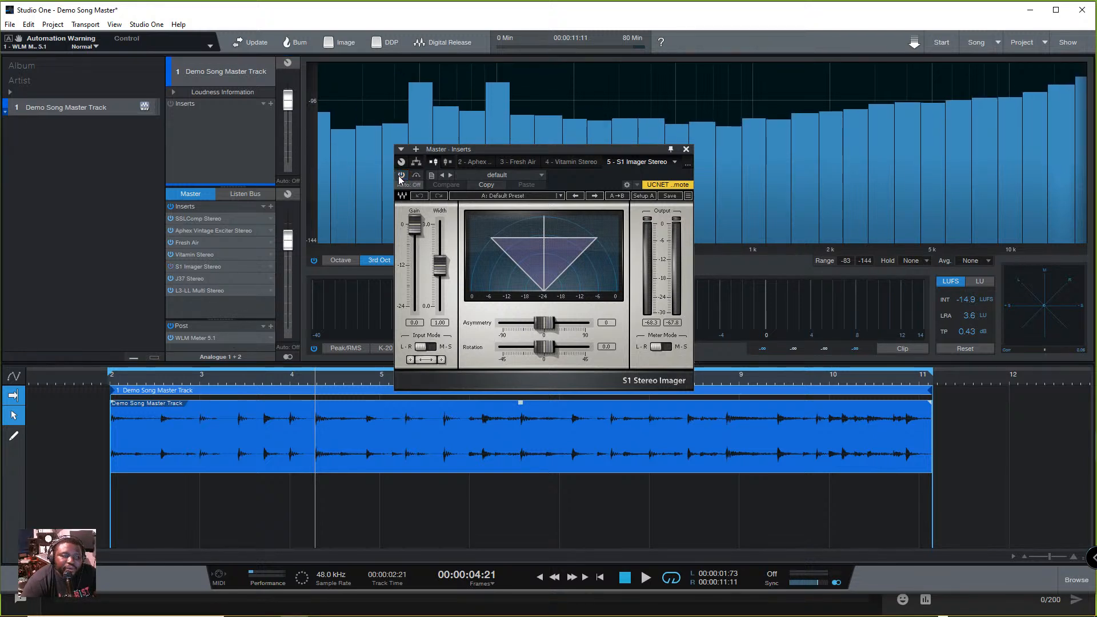
click(170, 290)
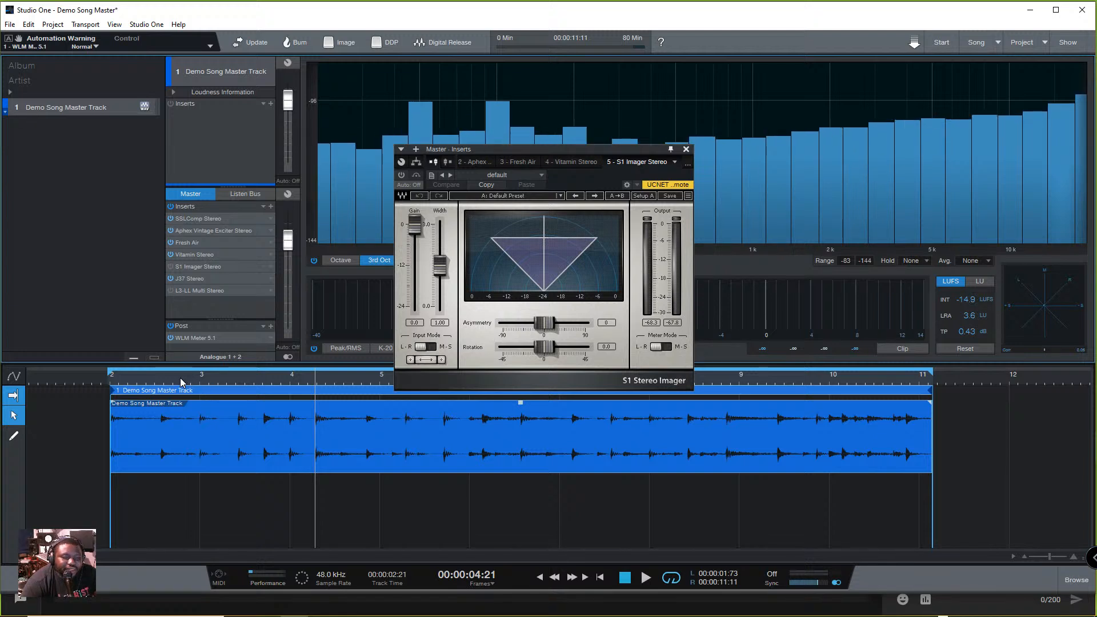
click(149, 375)
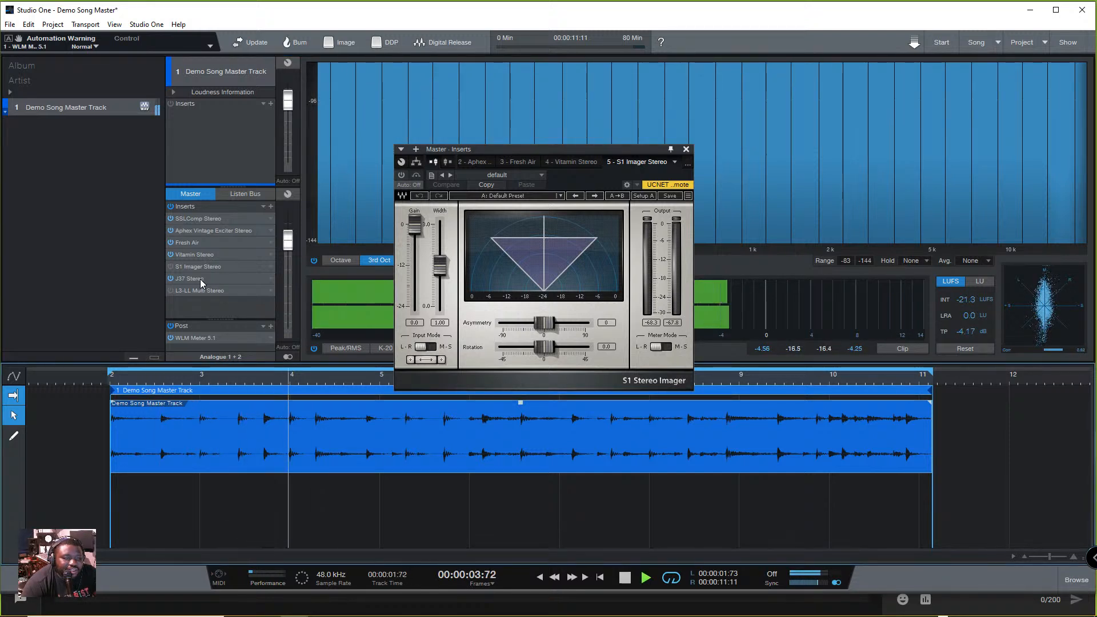
- Reorder the Master inserts so J37 sits before S1 Imager, then re-enable S1 Imager and audition the song
key(space)
drag(196, 276, 201, 265)
key(space)
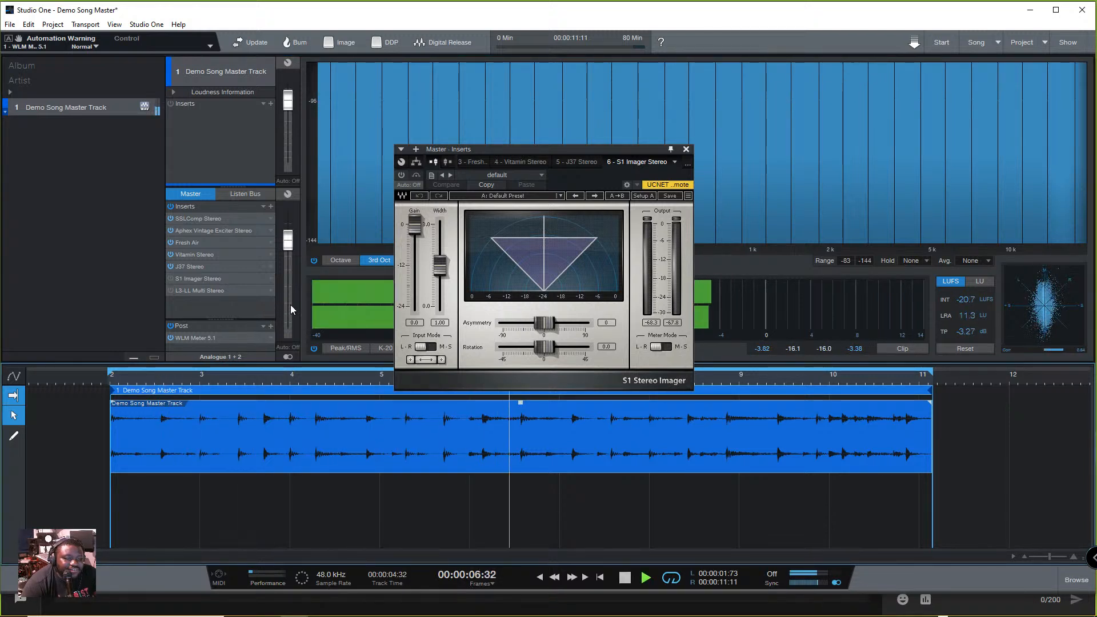
key(space)
click(171, 278)
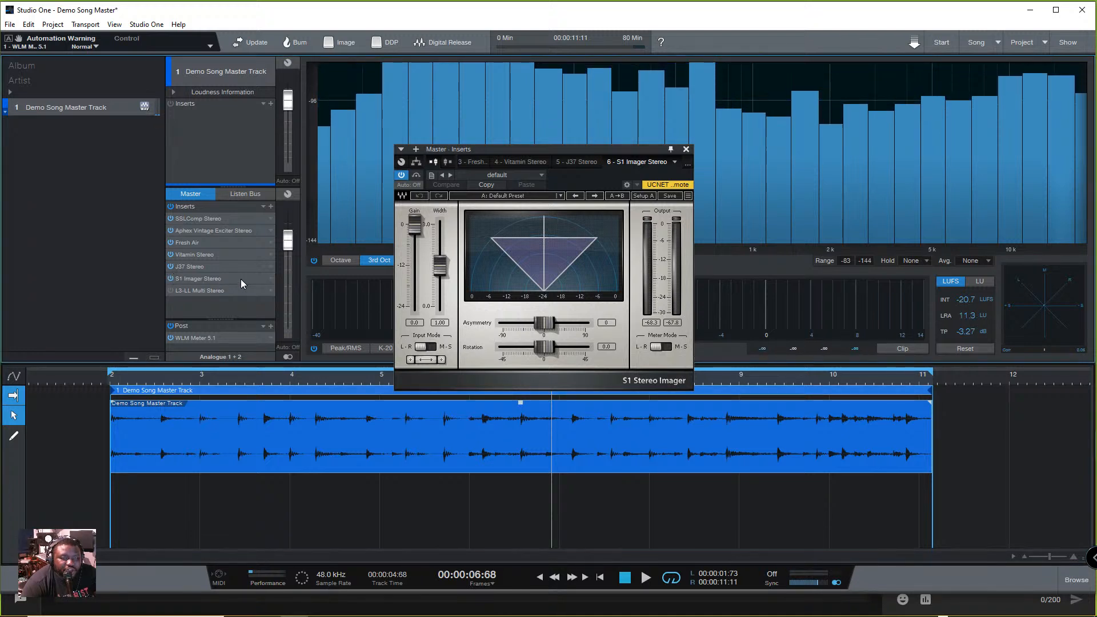
key(space)
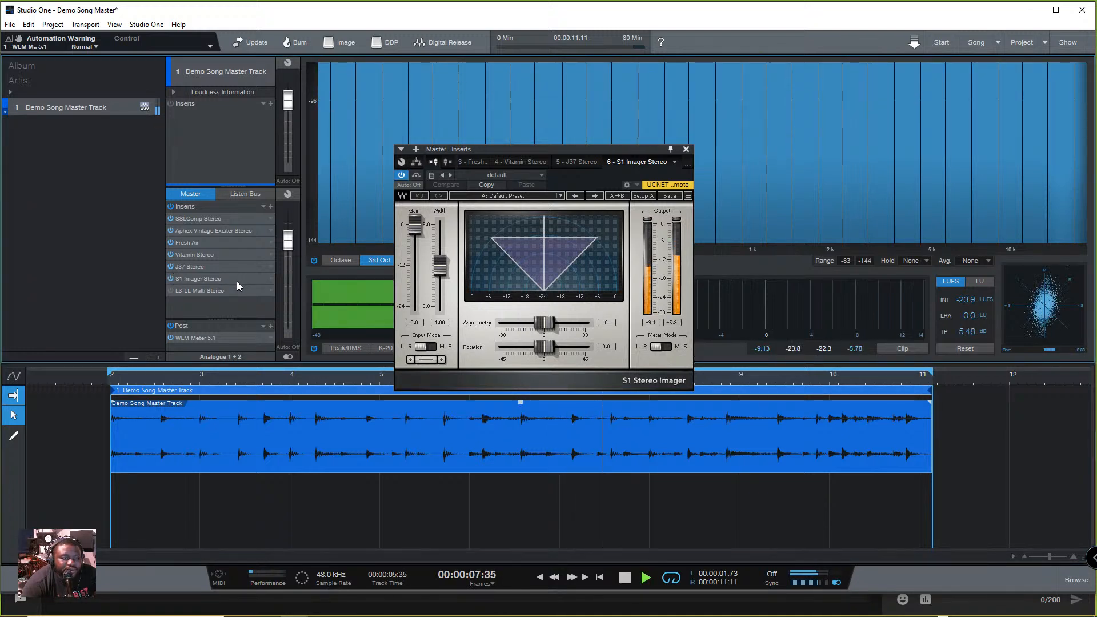
key(space)
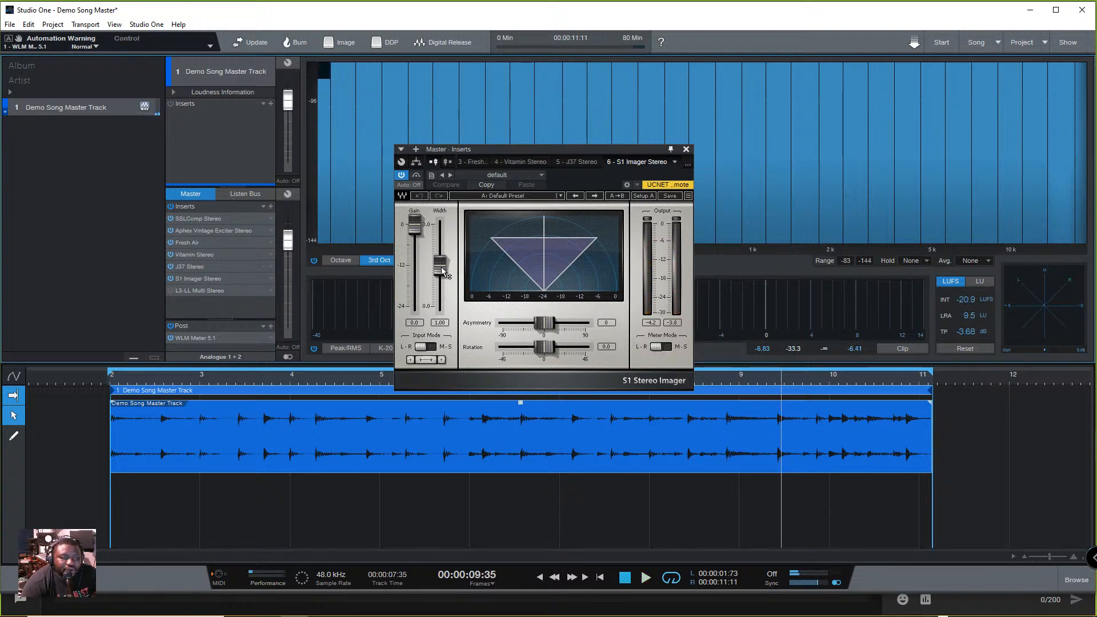
- Try S1 Imager widths of 0.00, 0.18, 0.52 and 0.03, listening to the narrowed stereo image
drag(441, 266, 439, 307)
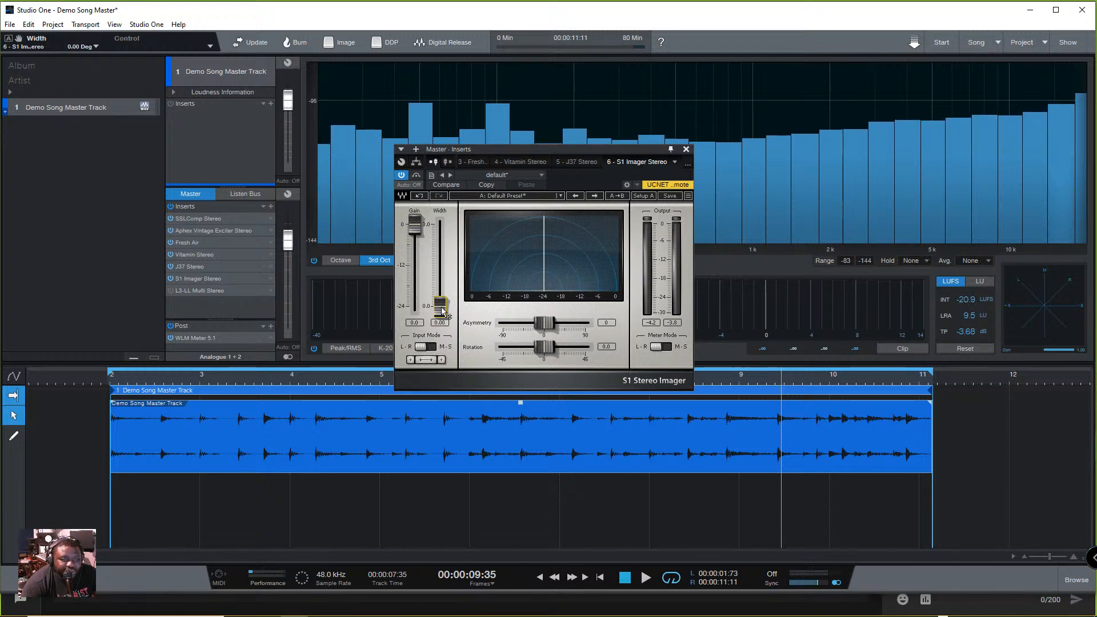
key(space)
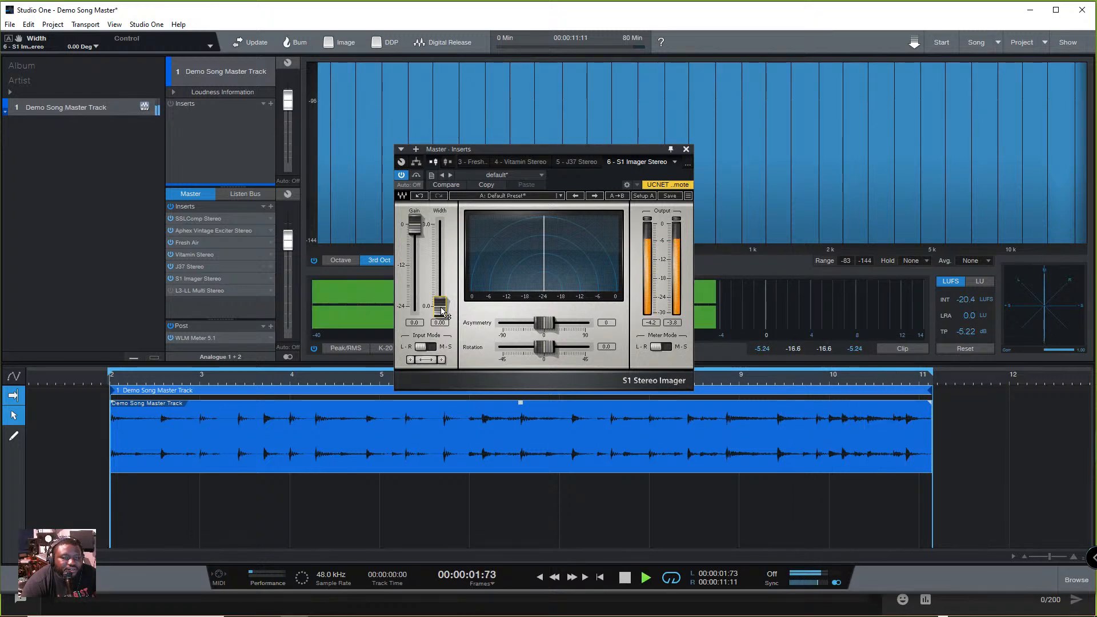
mouse_move(442, 310)
mouse_down()
mouse_move(440, 225)
mouse_move(433, 301)
mouse_up()
key(space)
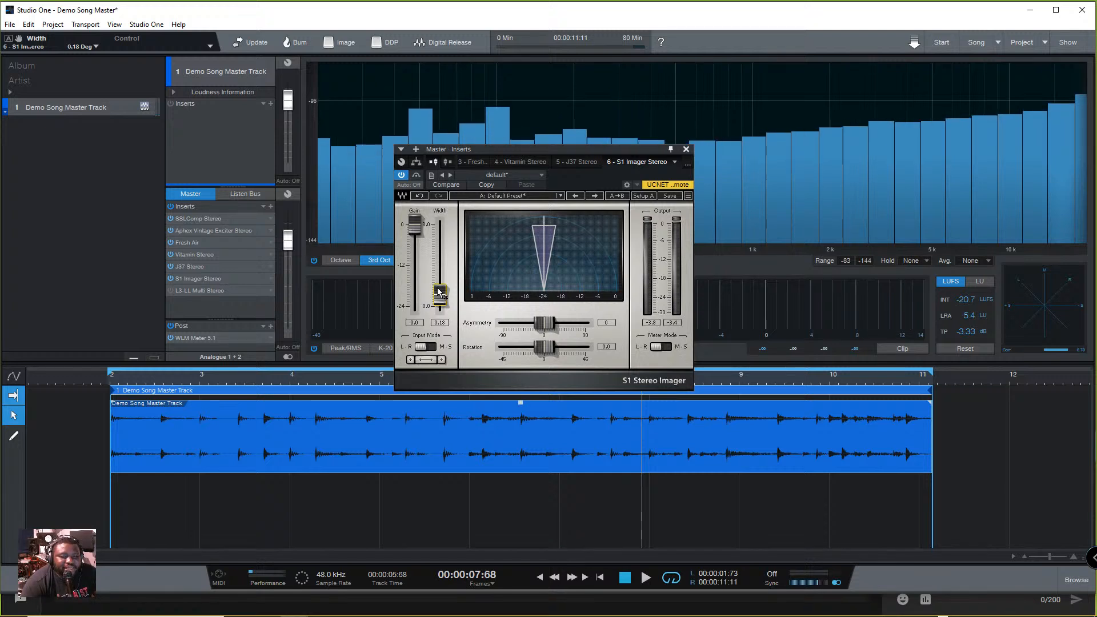
mouse_move(443, 288)
mouse_down()
mouse_move(440, 254)
mouse_move(440, 280)
mouse_up()
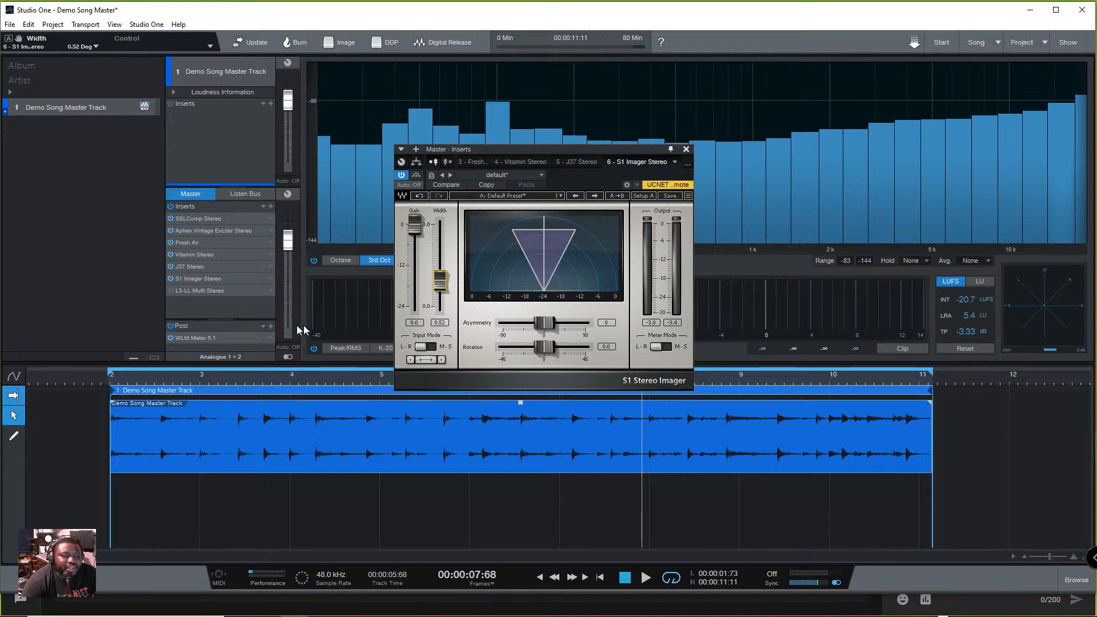
drag(440, 281, 440, 303)
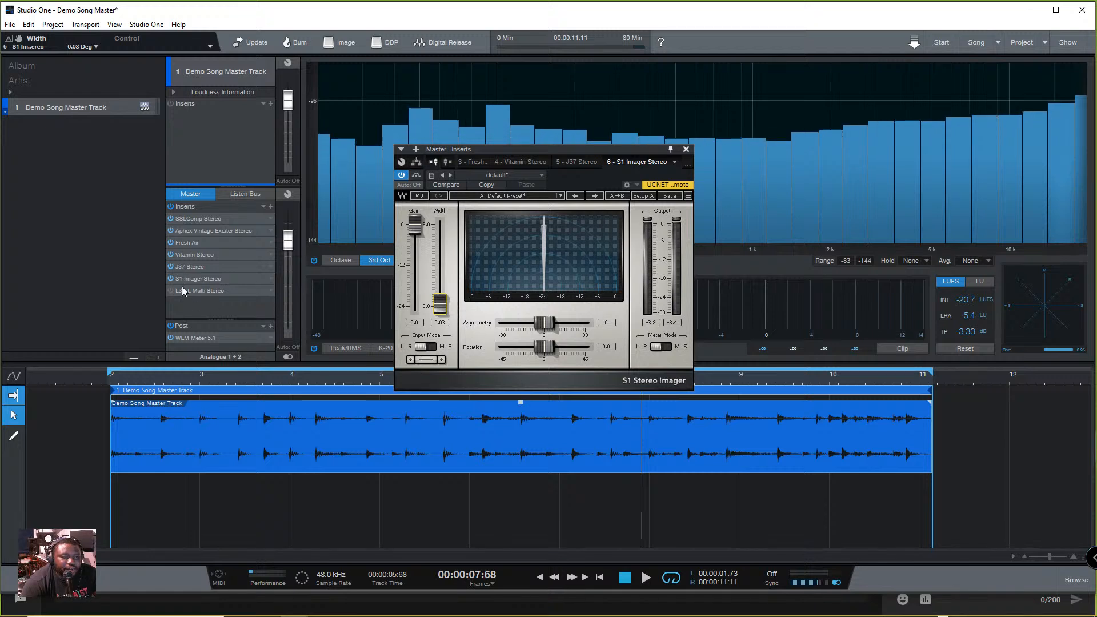
- Set the S1 Imager width to 1.29 during playback, compare it with the bypassed sound, and close the plug-in window
key(space)
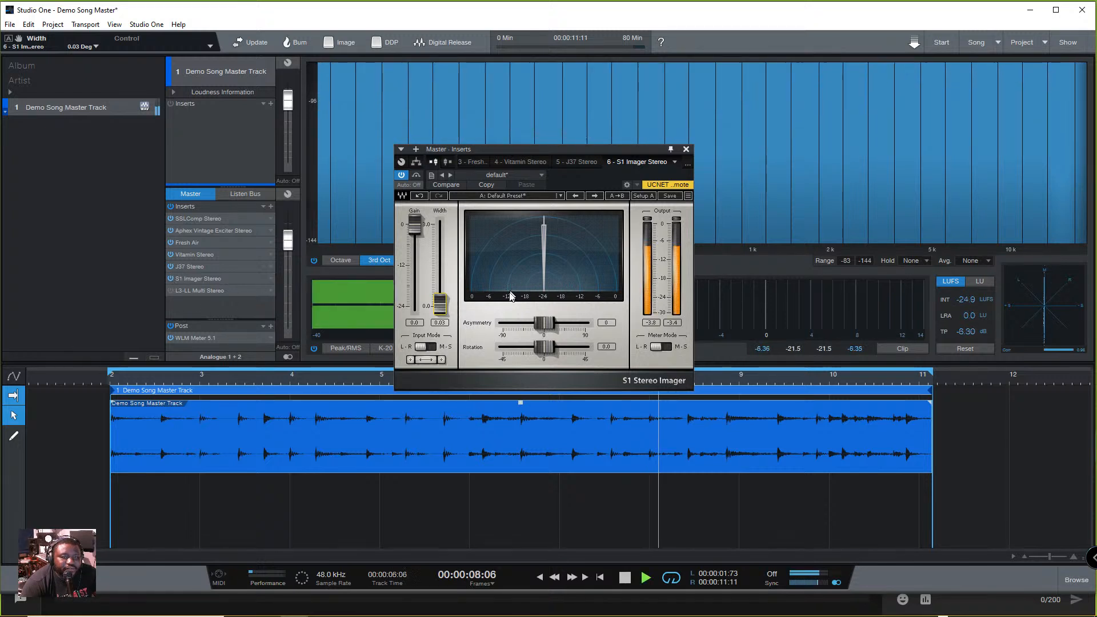
drag(440, 304, 439, 258)
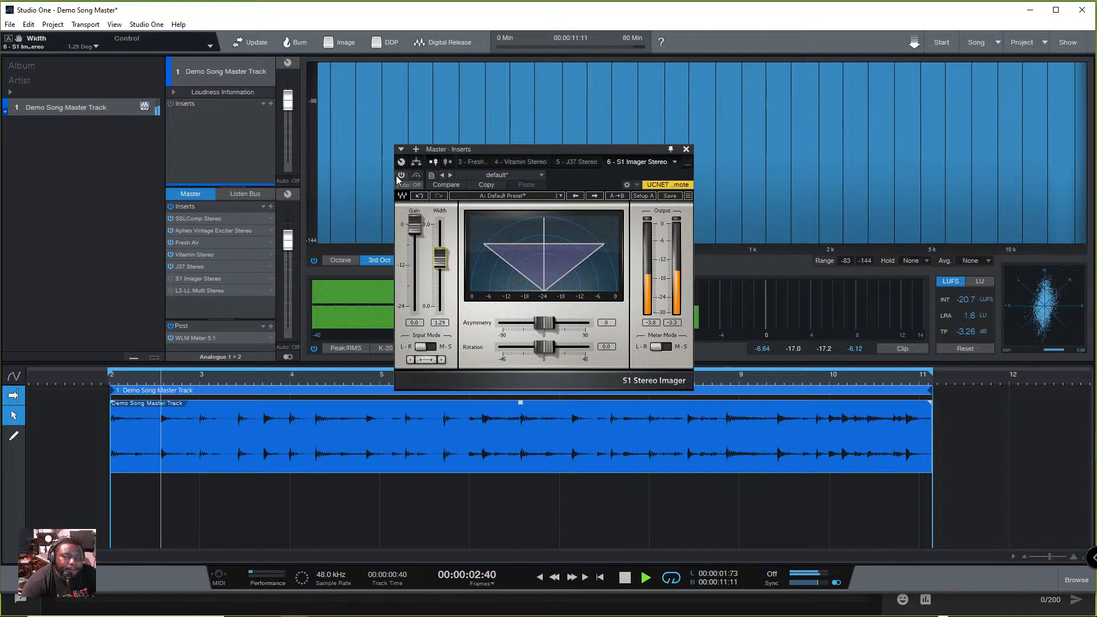
click(415, 175)
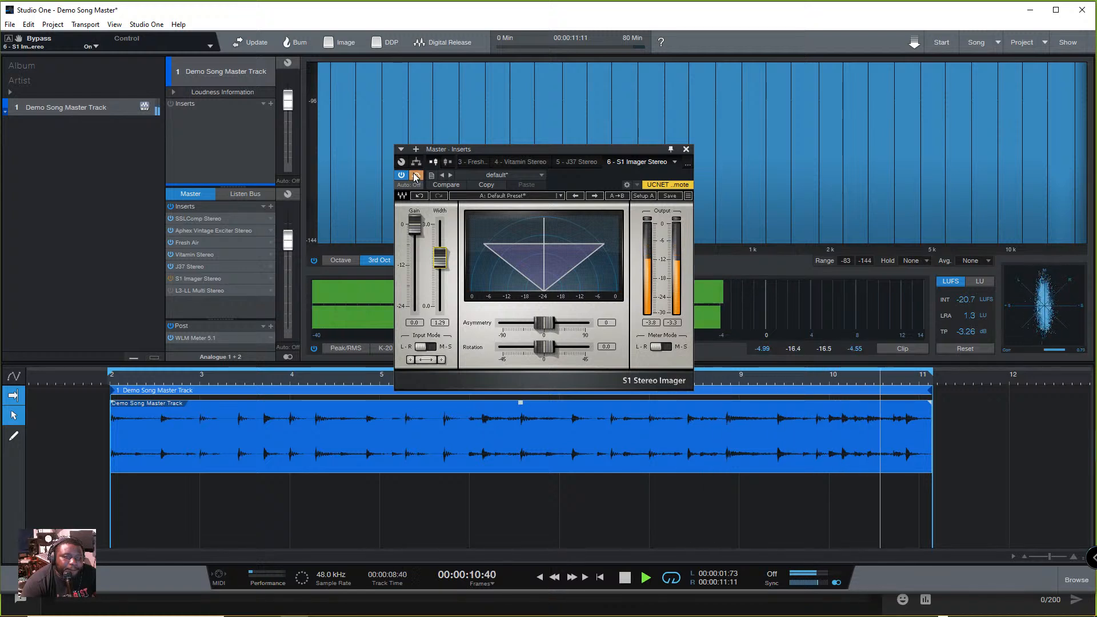
click(416, 175)
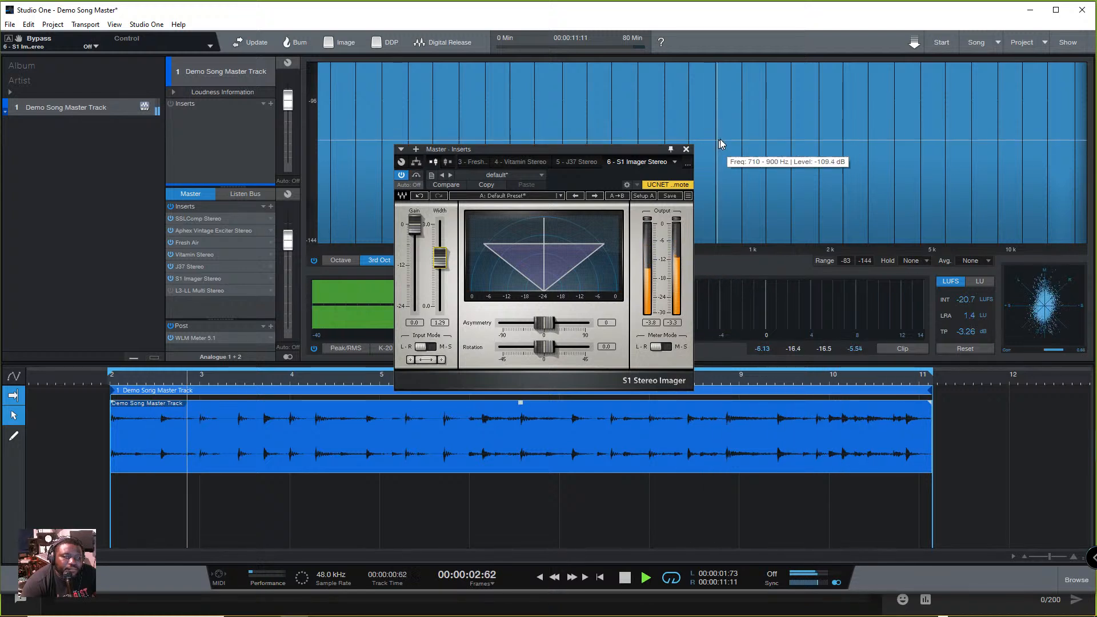
click(686, 150)
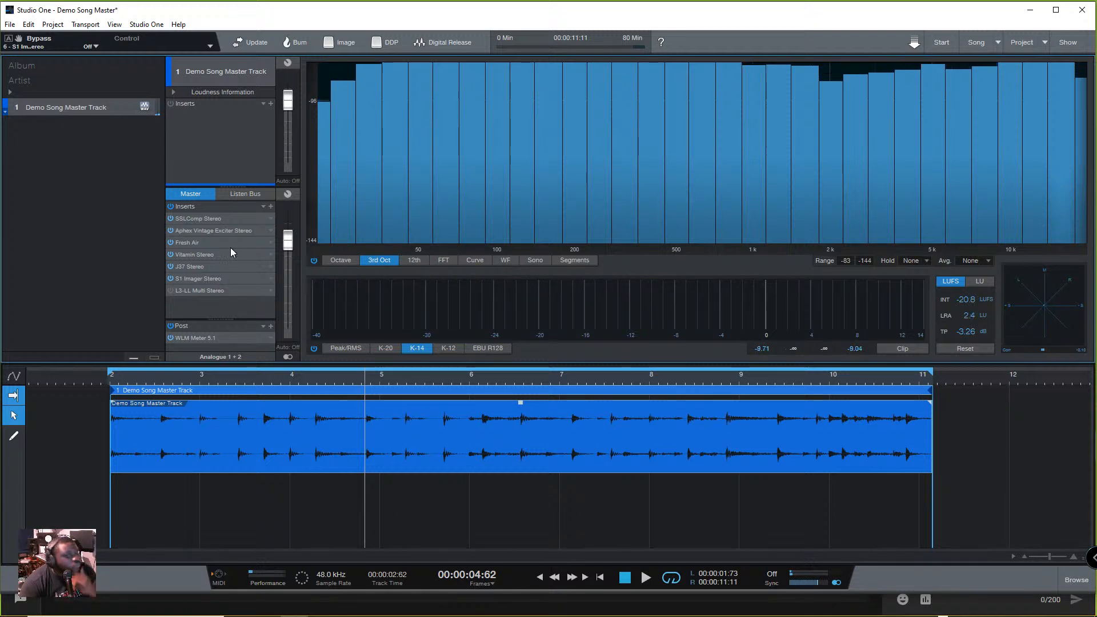
- Open WLM Meter and re-enabled L3-LL side by side, then play the song to check its loudness
click(187, 337)
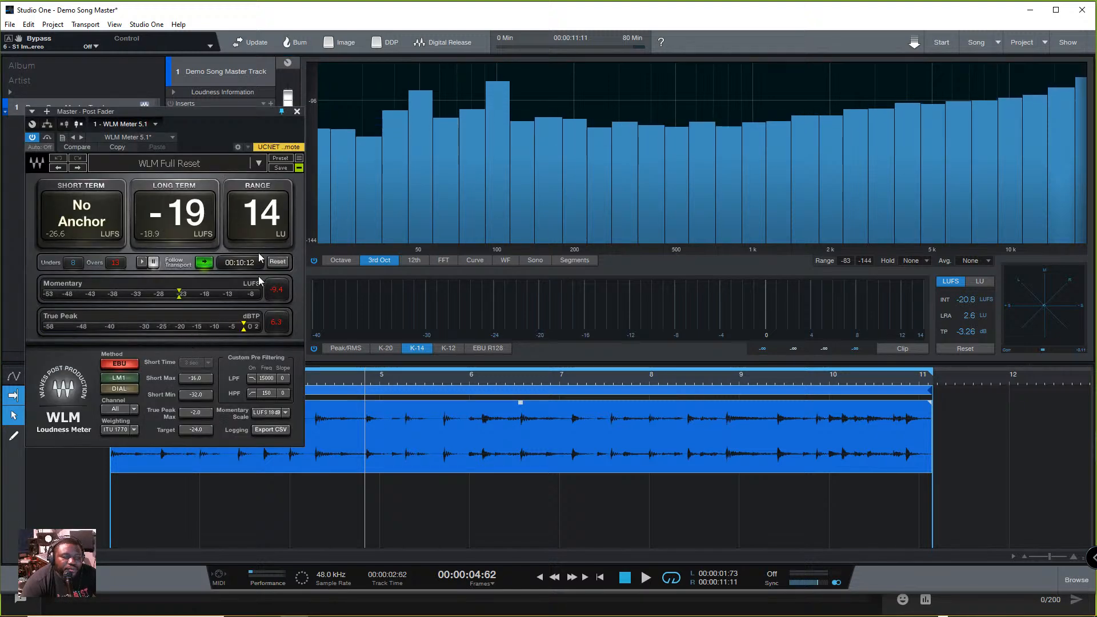
drag(212, 112, 736, 160)
click(212, 290)
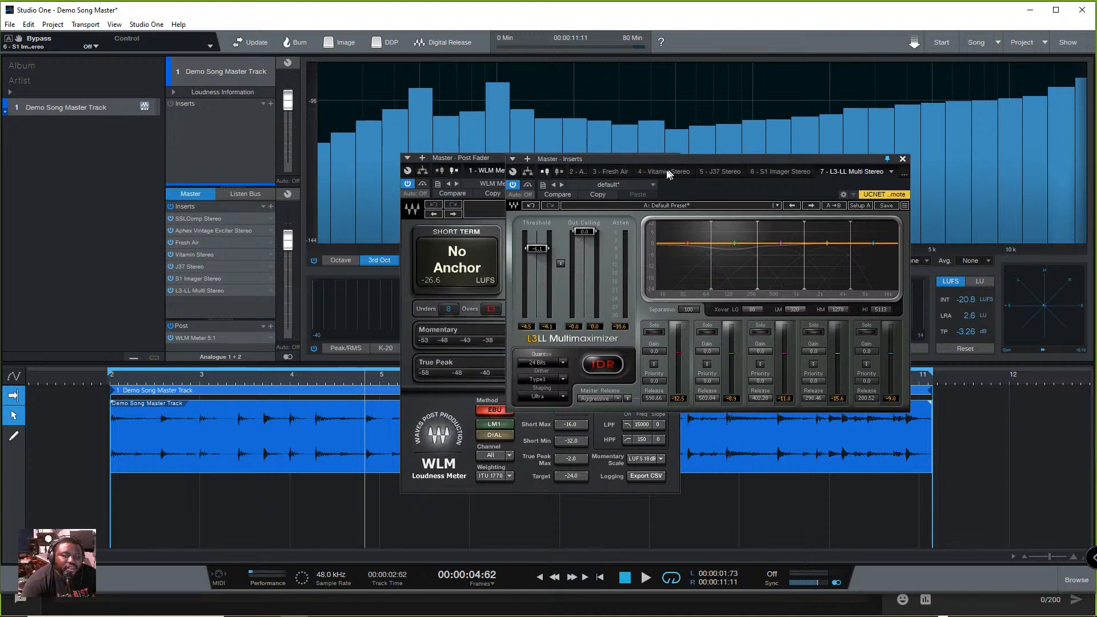
drag(475, 160, 110, 118)
drag(620, 163, 507, 145)
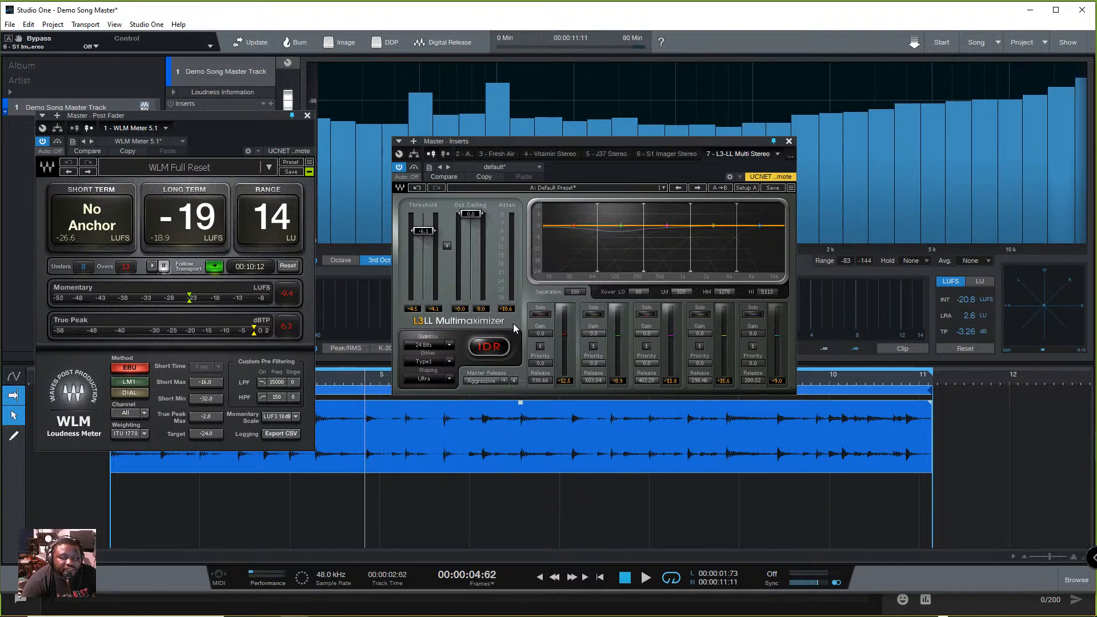
key(space)
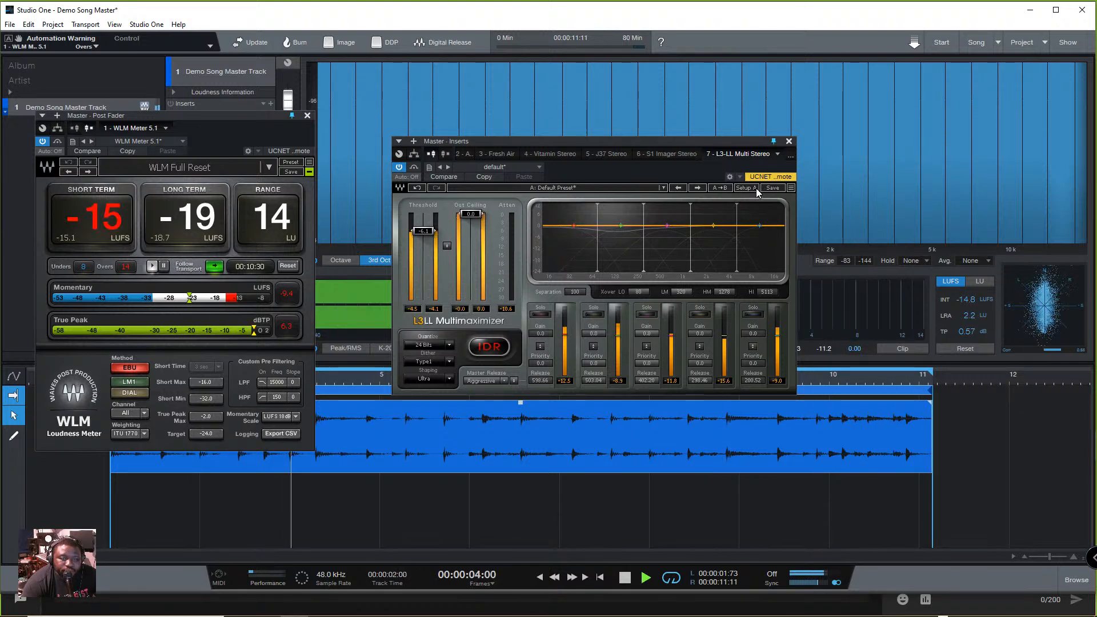
key(space)
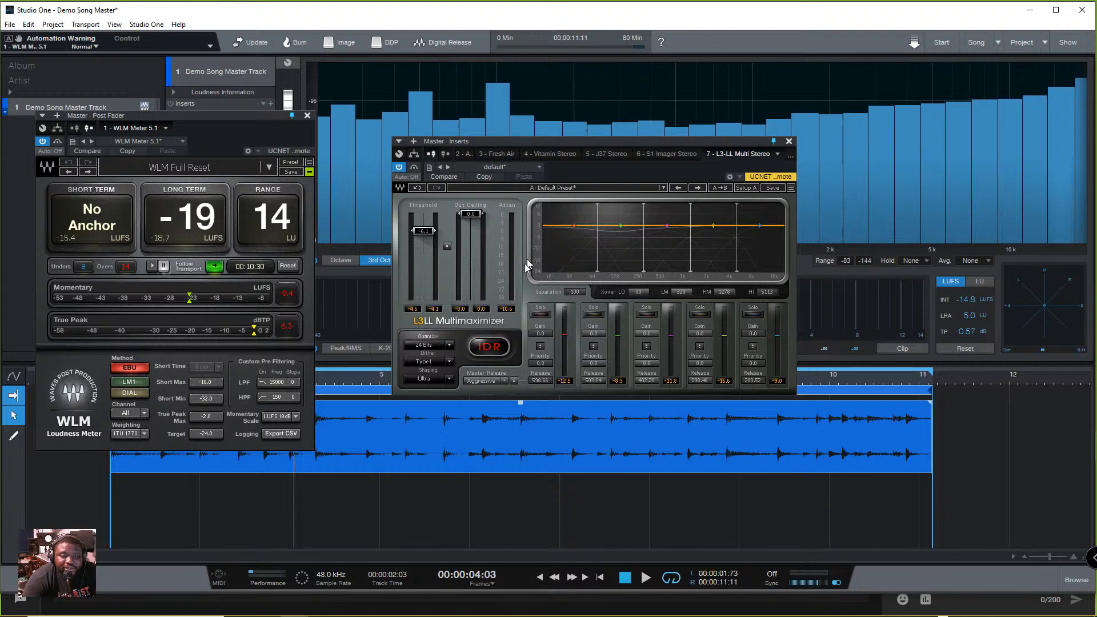
- Set the L3-LL priorities to 4.5 dB for band 1, 2.5 dB for band 2 and -2.3 dB for band 5
drag(540, 364, 540, 348)
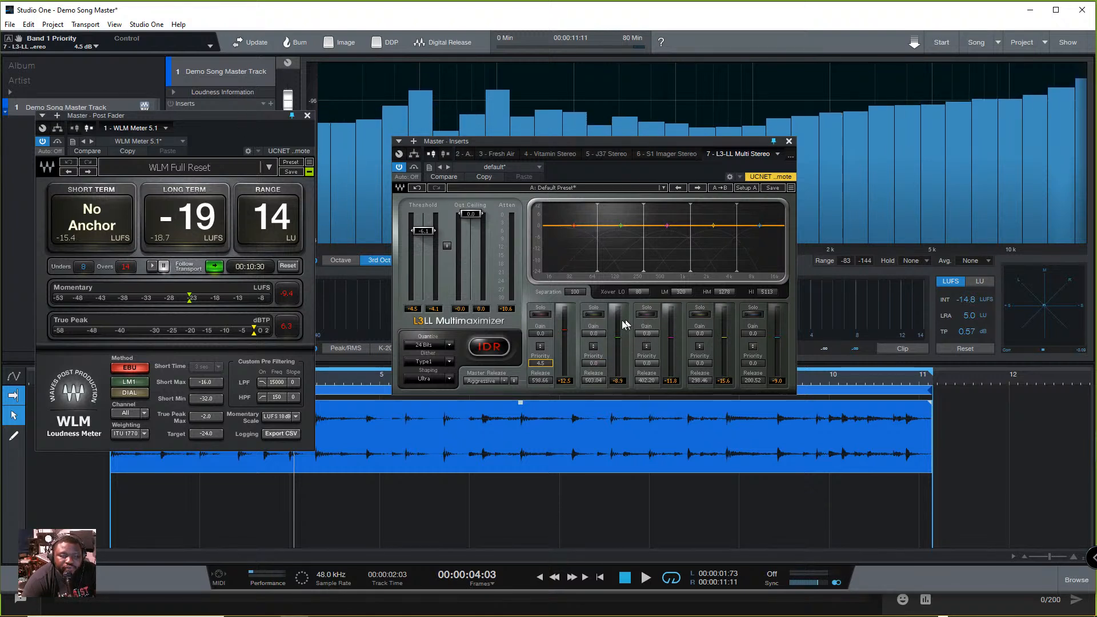
drag(595, 364, 595, 360)
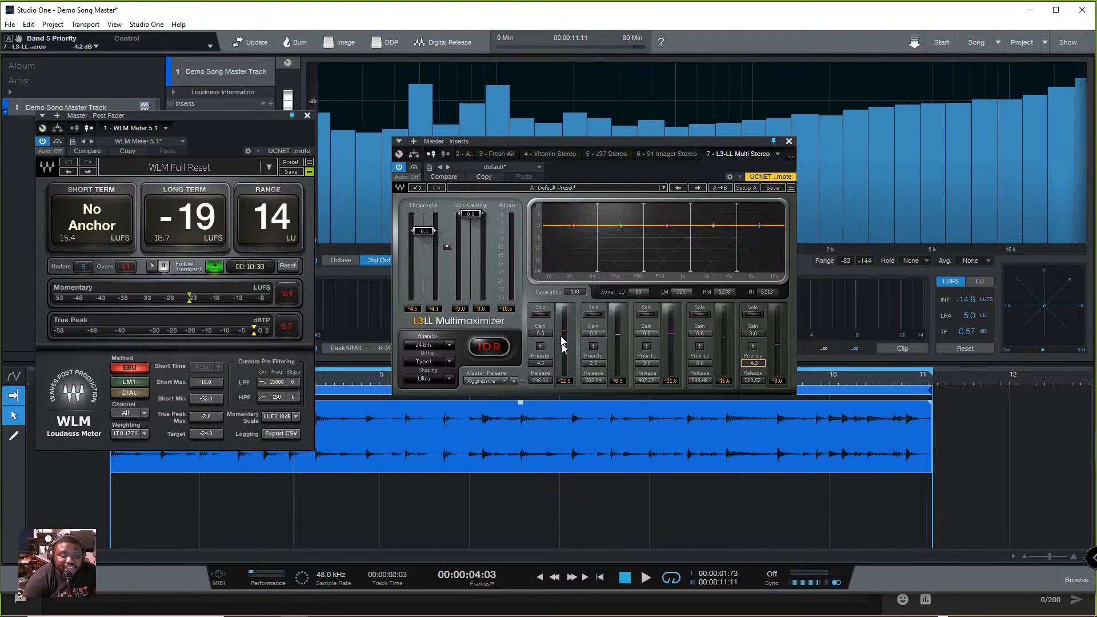
drag(760, 366, 760, 388)
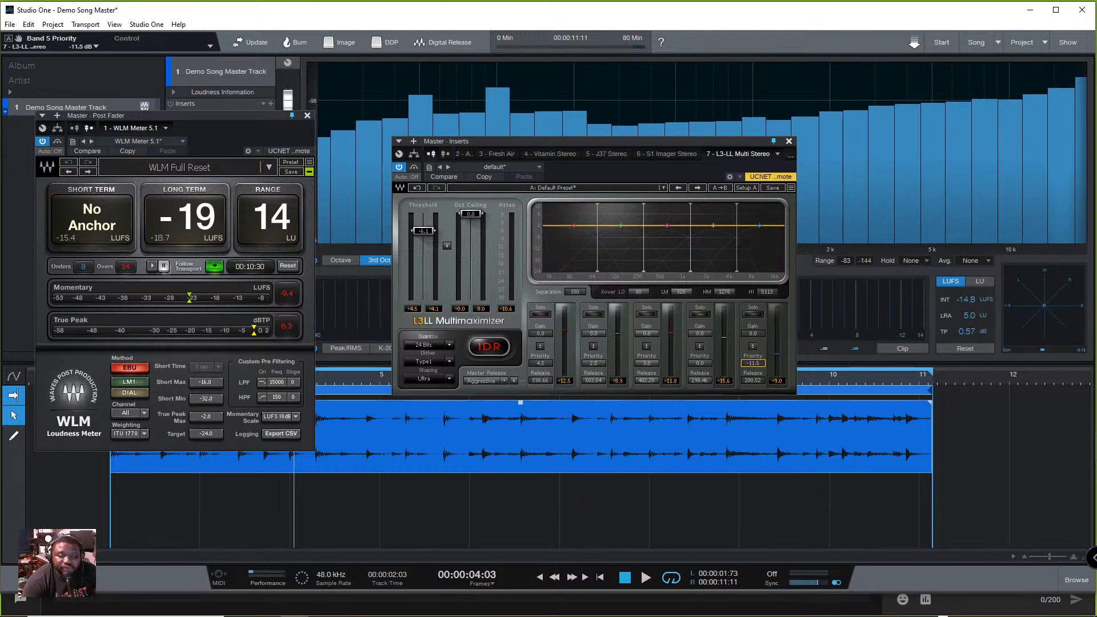
mouse_move(752, 364)
mouse_down()
mouse_move(752, 375)
mouse_move(752, 365)
mouse_up()
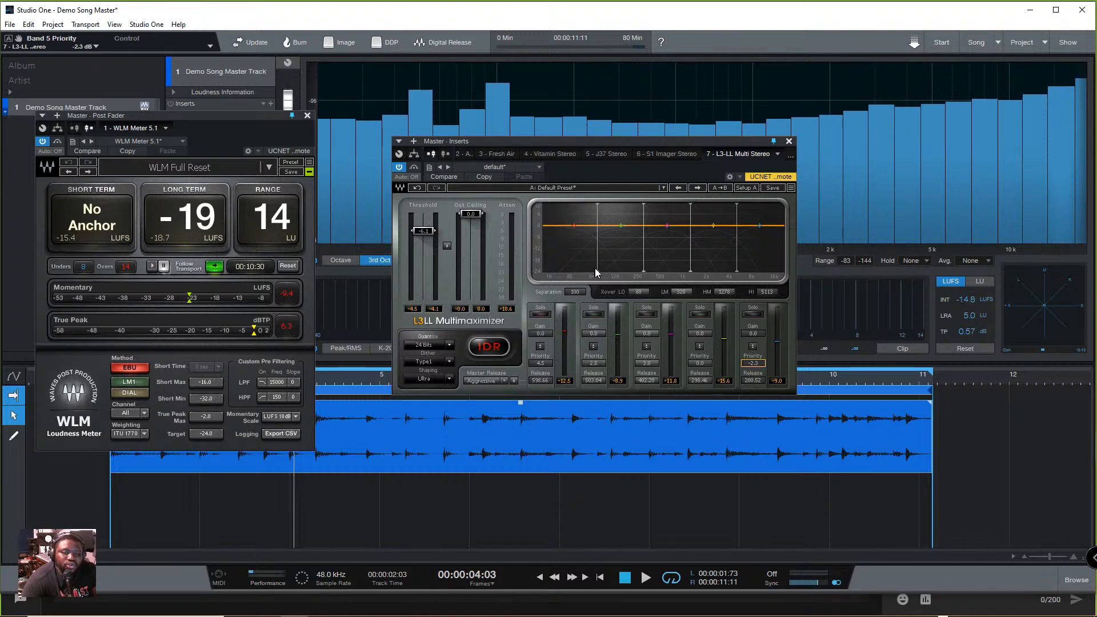
- Raise the L3-LL low crossover to 115 Hz and move the low-mid crossover slightly higher with playback stopped
drag(594, 267, 611, 268)
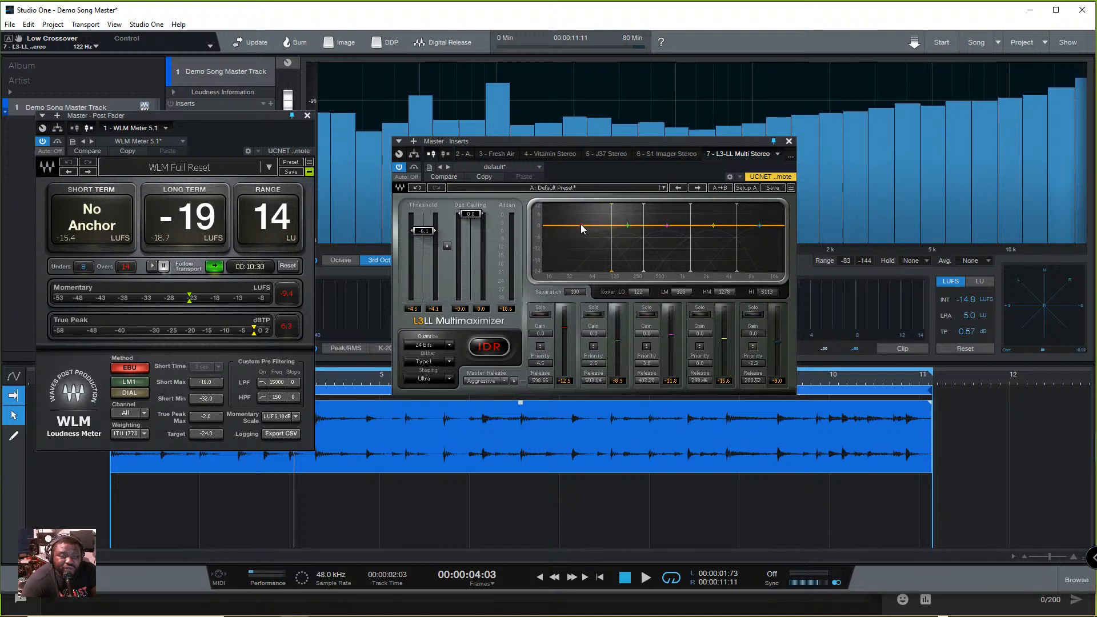
drag(580, 224, 575, 230)
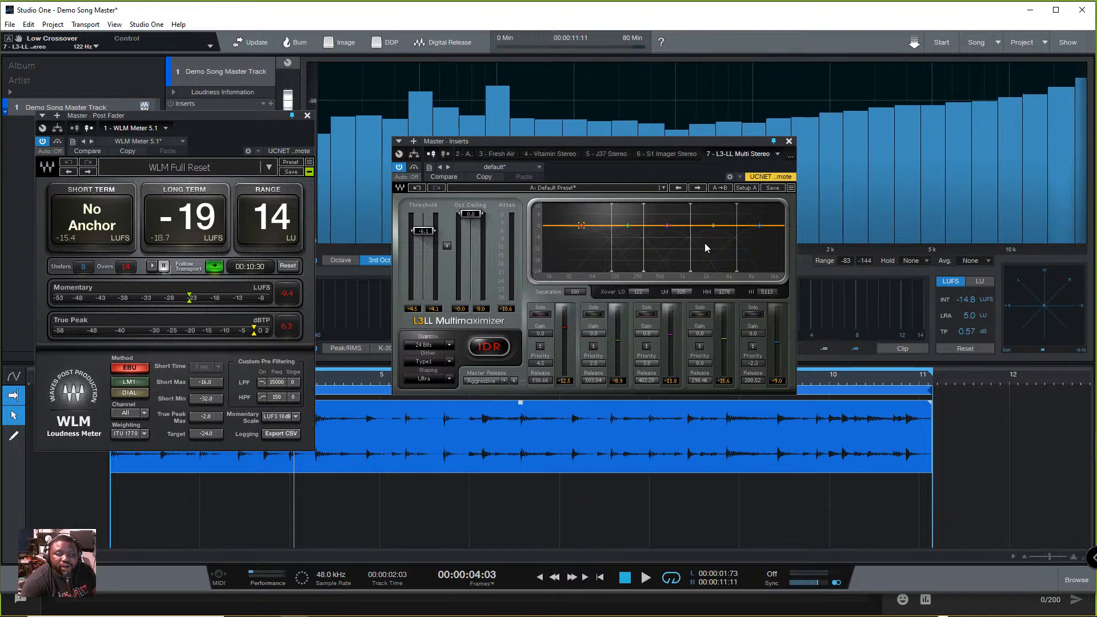
drag(643, 272, 653, 272)
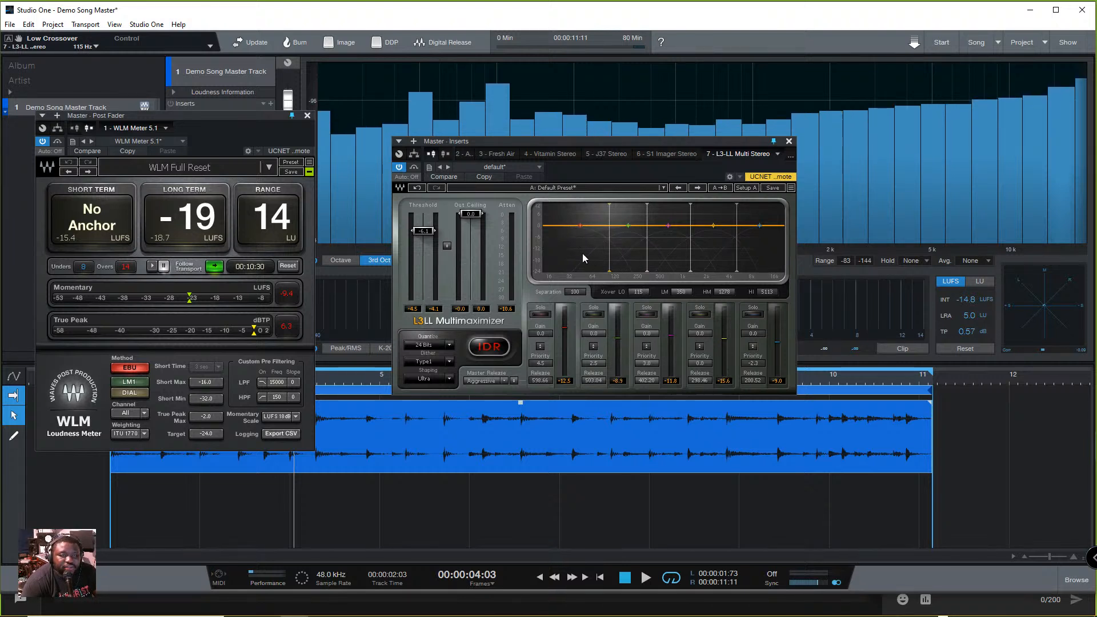
- During playback, set the L3-LL low crossover to 105 Hz, HiMid crossover to 1404 Hz and Band 5 Priority to 0.0 dB
key(space)
drag(609, 264, 606, 264)
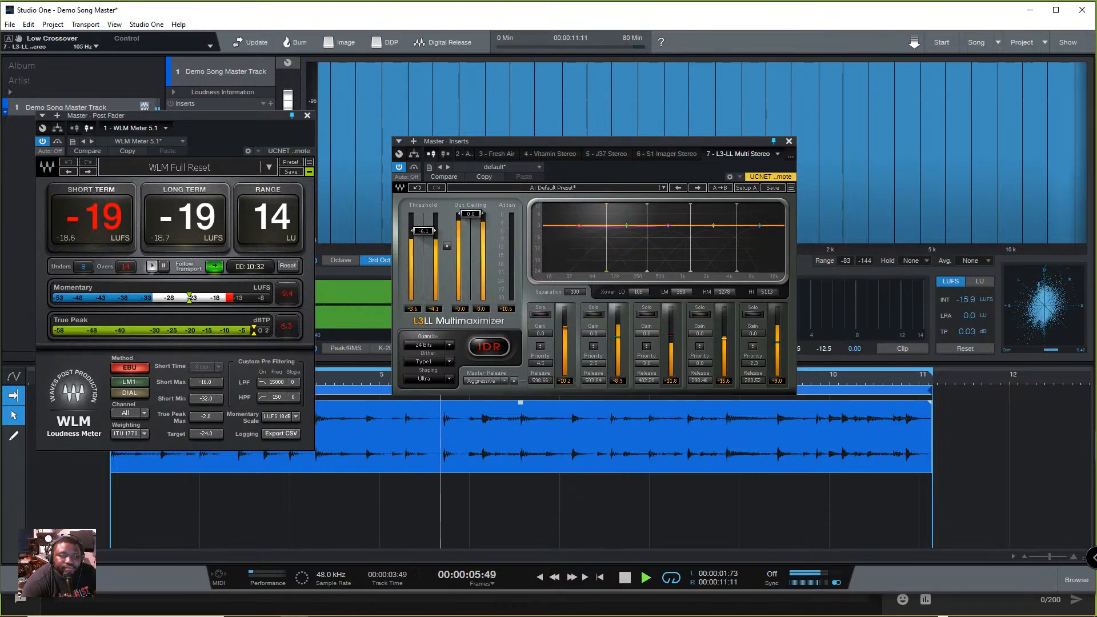
drag(691, 263, 693, 263)
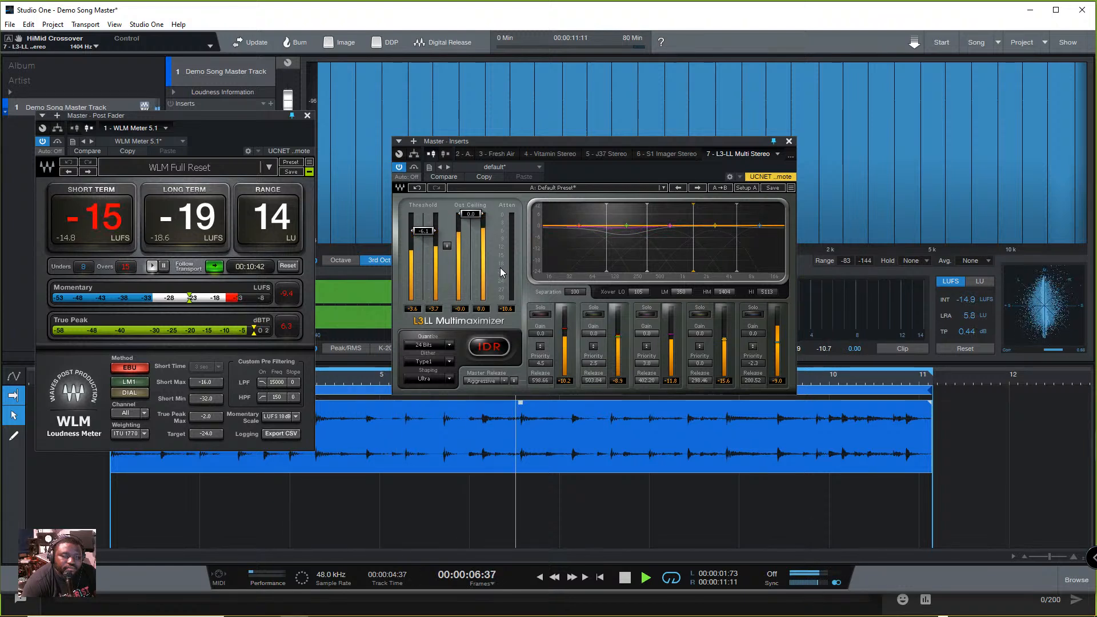
drag(753, 364, 753, 350)
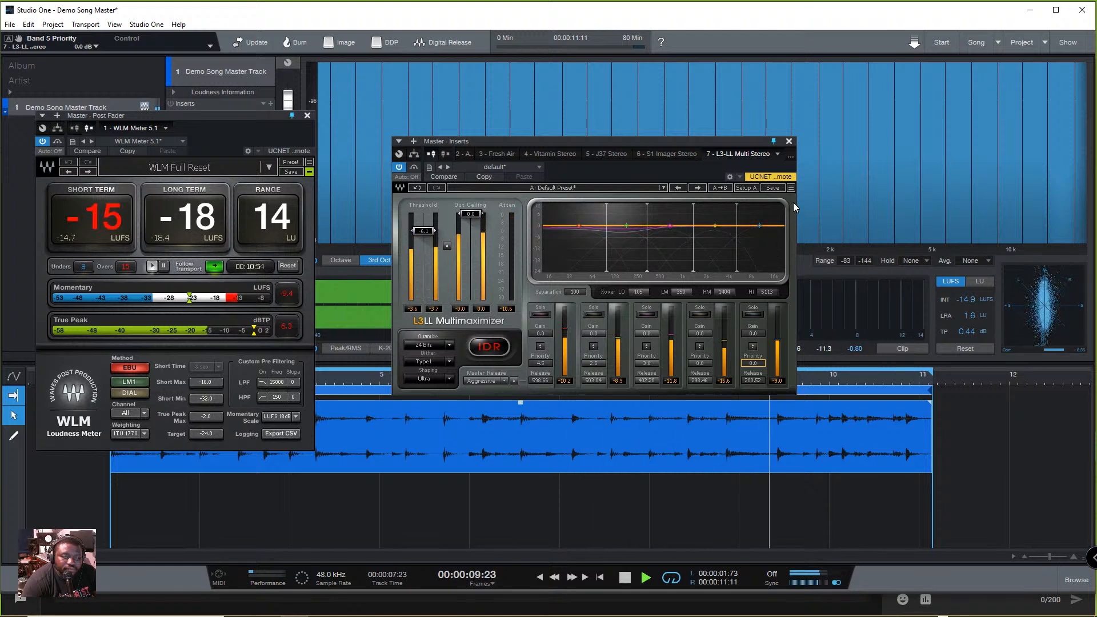
- Stop playback, close the L3-LL and WLM Meter windows, and expand the Demo Song Master Track's Loudness Information
click(788, 141)
key(space)
click(307, 115)
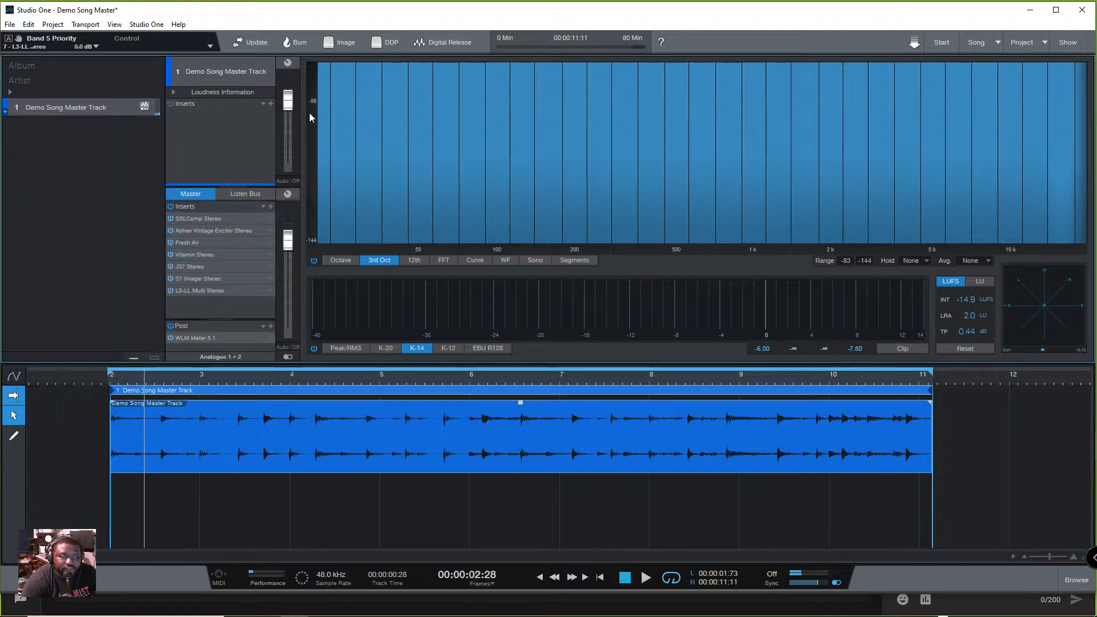
click(173, 92)
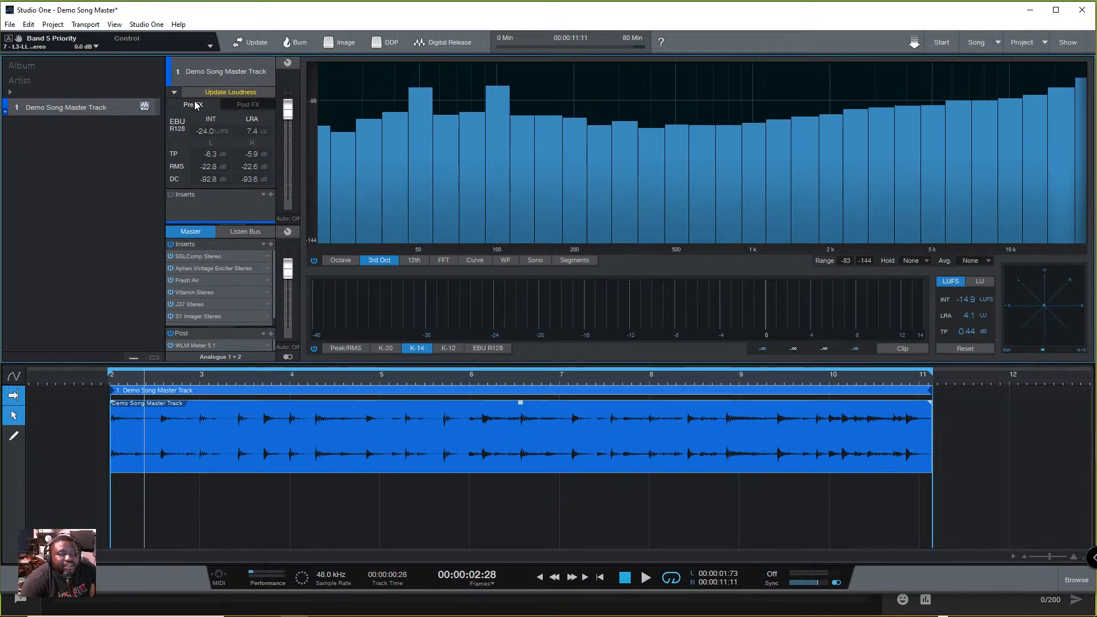
- Update the track's Post FX loudness, reset the LUFS meter, and play the song while checking levels on the K-14 scale
click(214, 92)
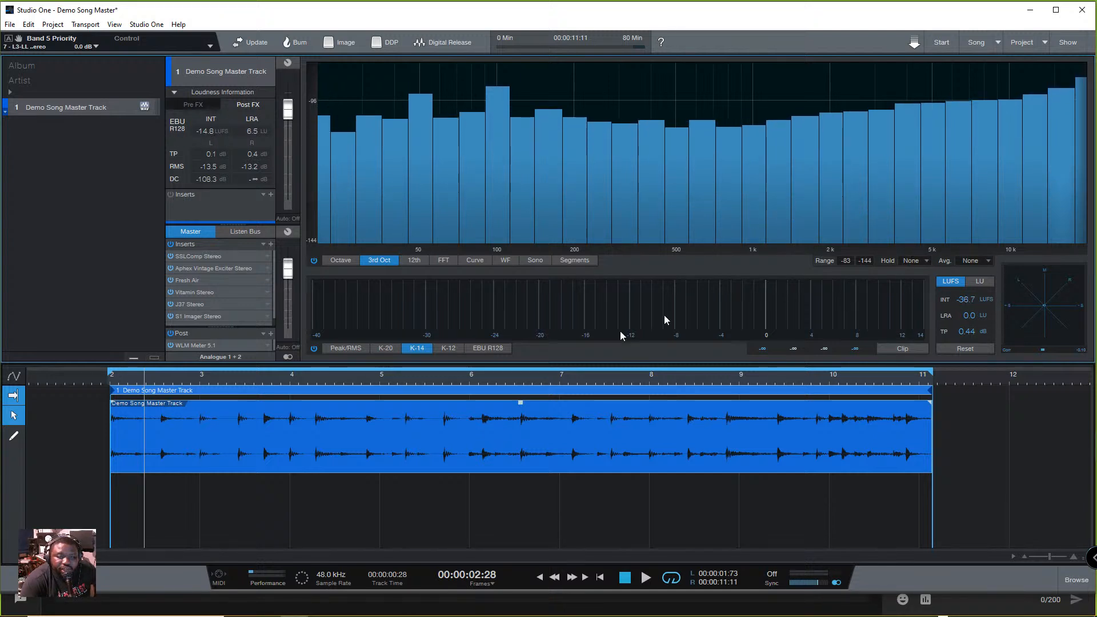
click(978, 351)
key(space)
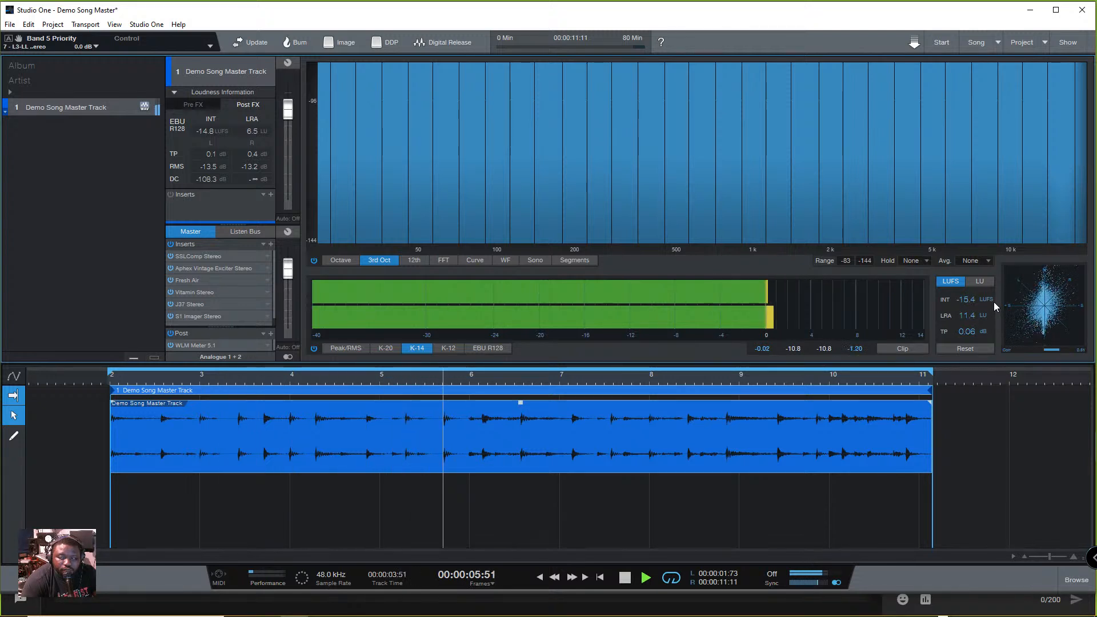
key(space)
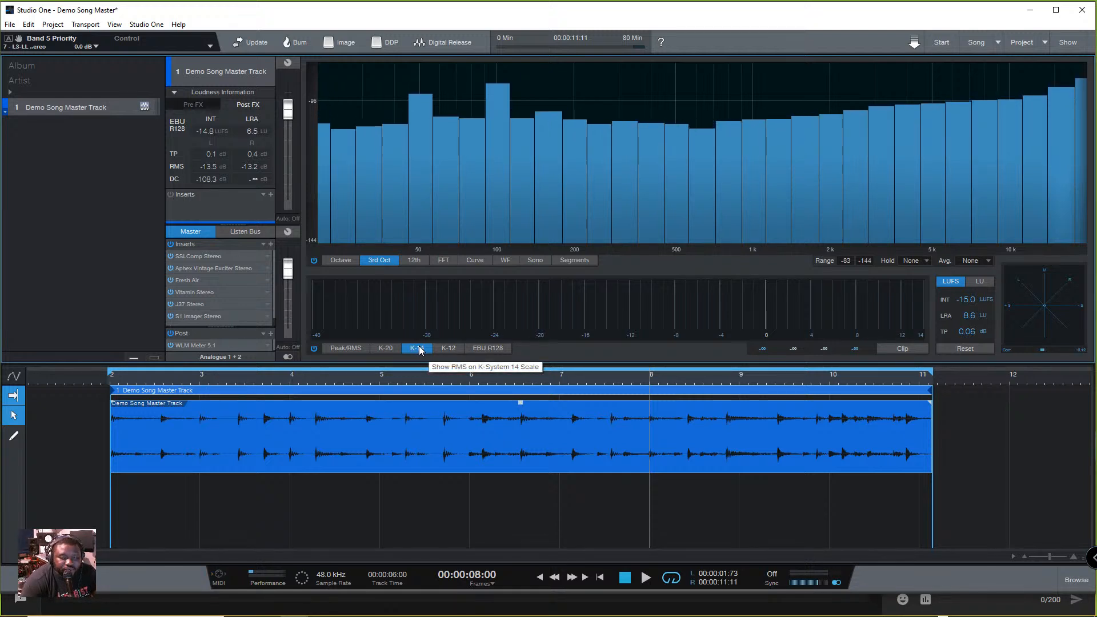
key(space)
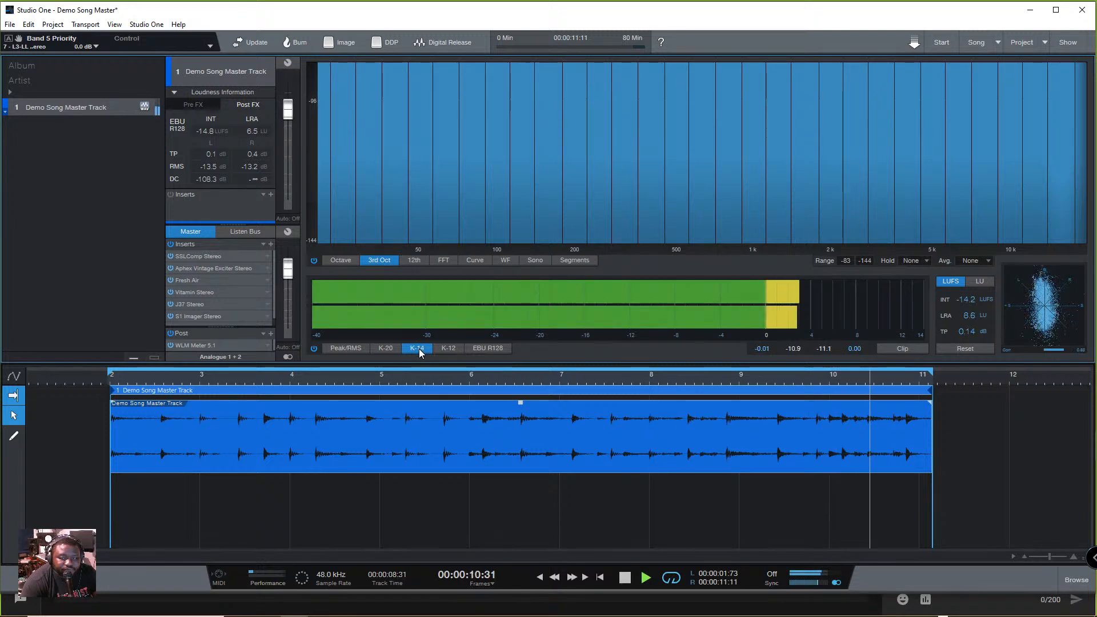
key(space)
- Switch the level meter to Peak/RMS and play the song to check its peaks
click(345, 346)
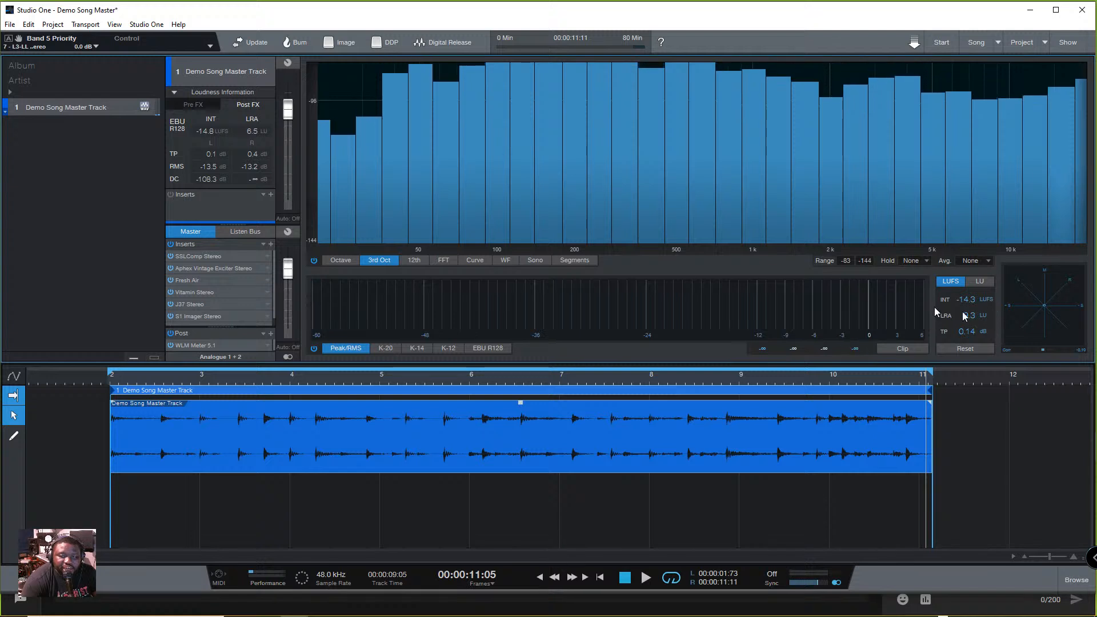
key(space)
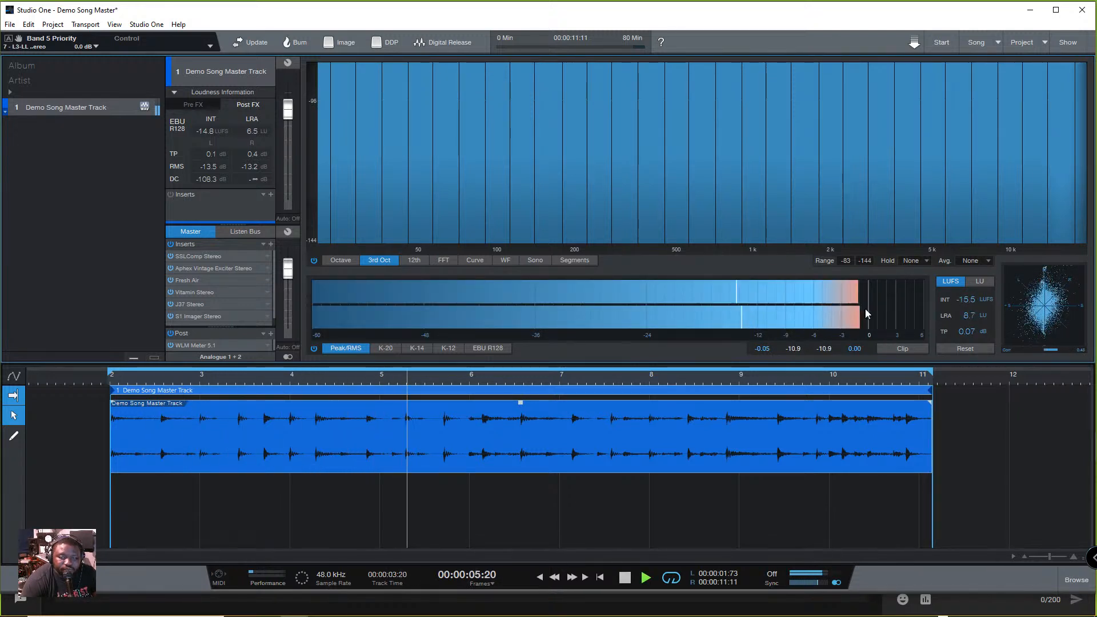
key(space)
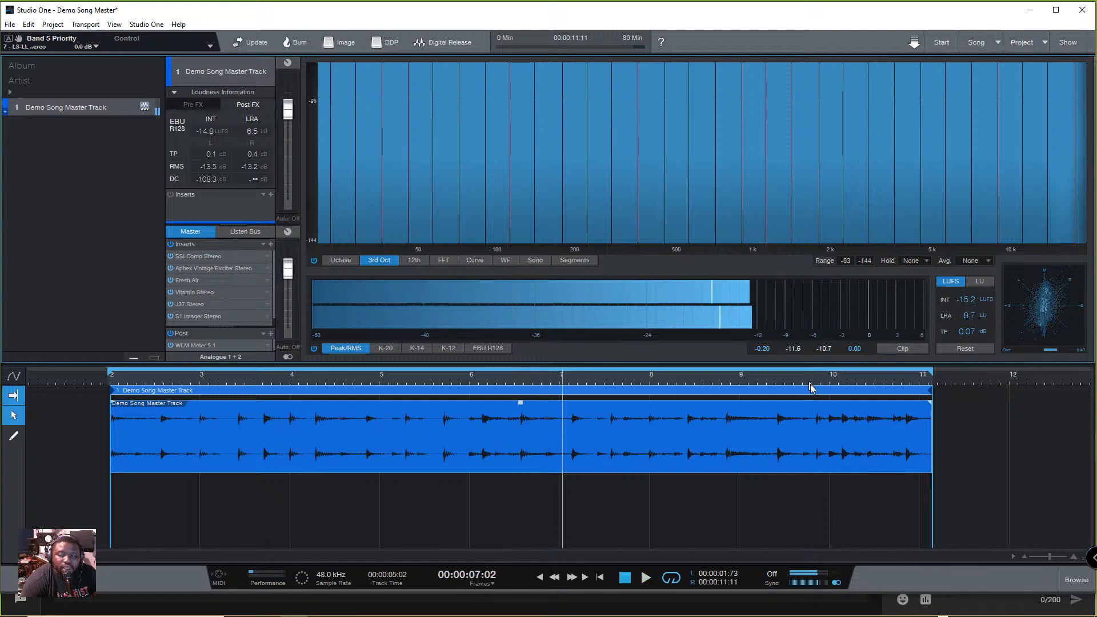
- Show the loudness readout in LU and play the song to check its integrated loudness and range
click(984, 282)
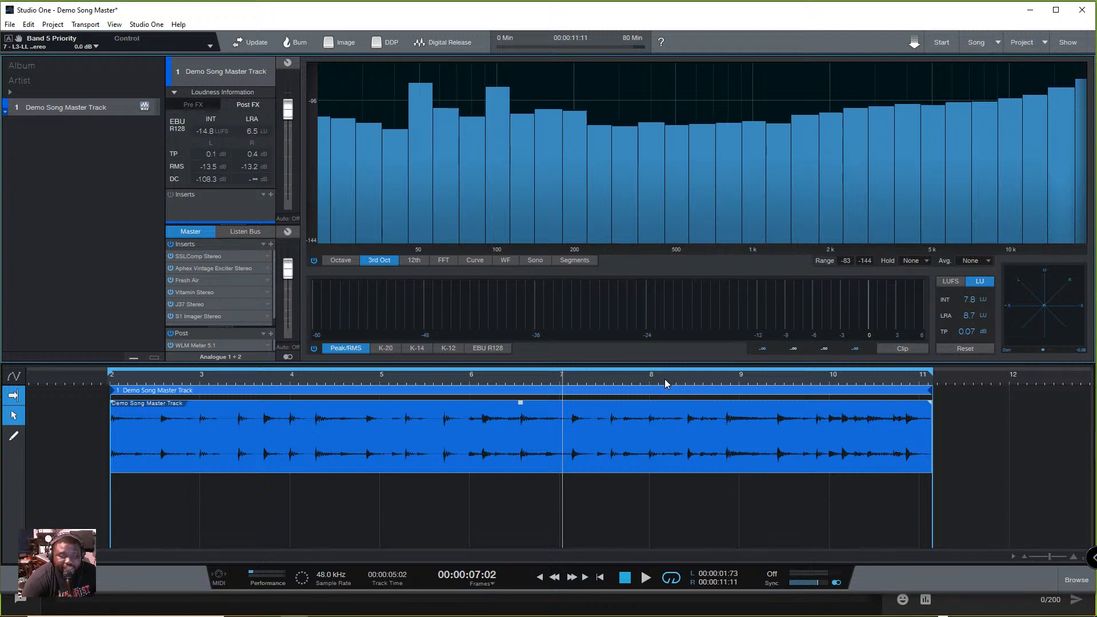
key(space)
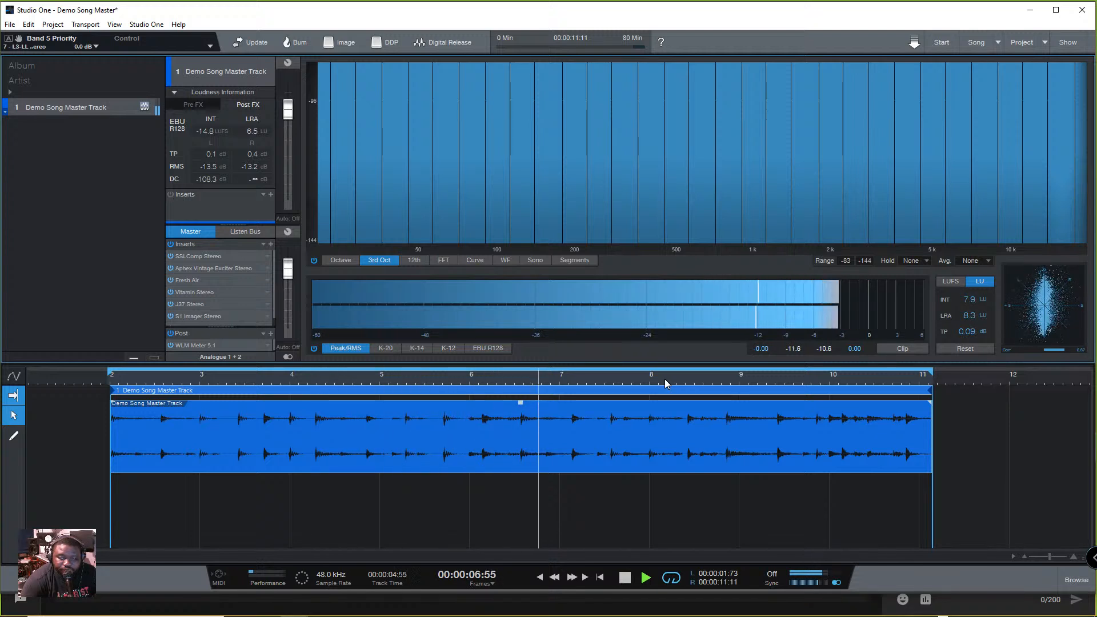
key(space)
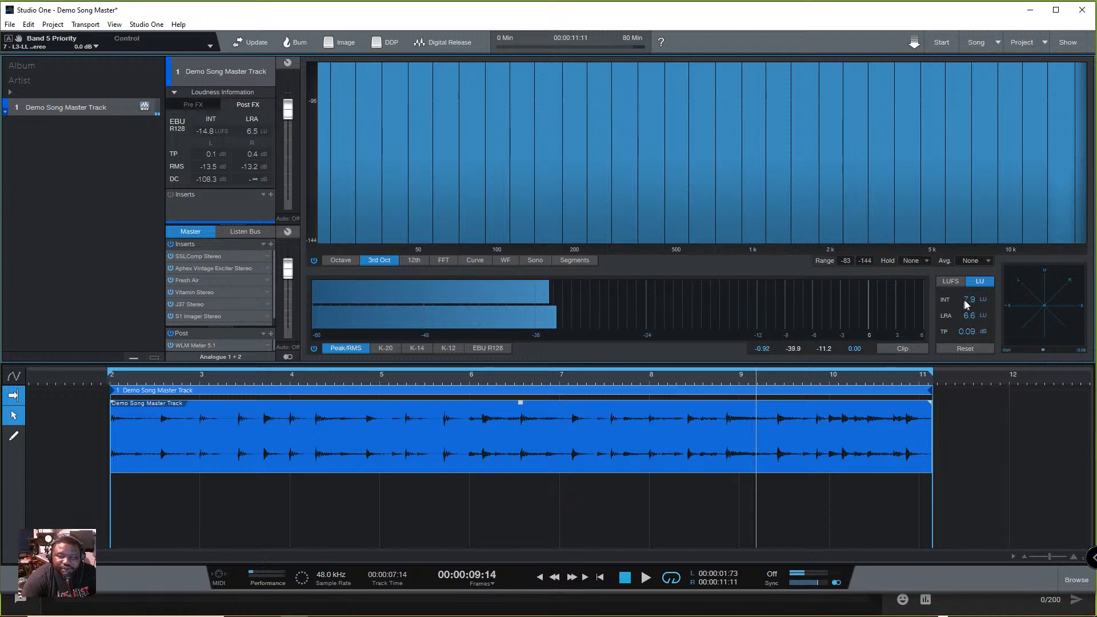
key(space)
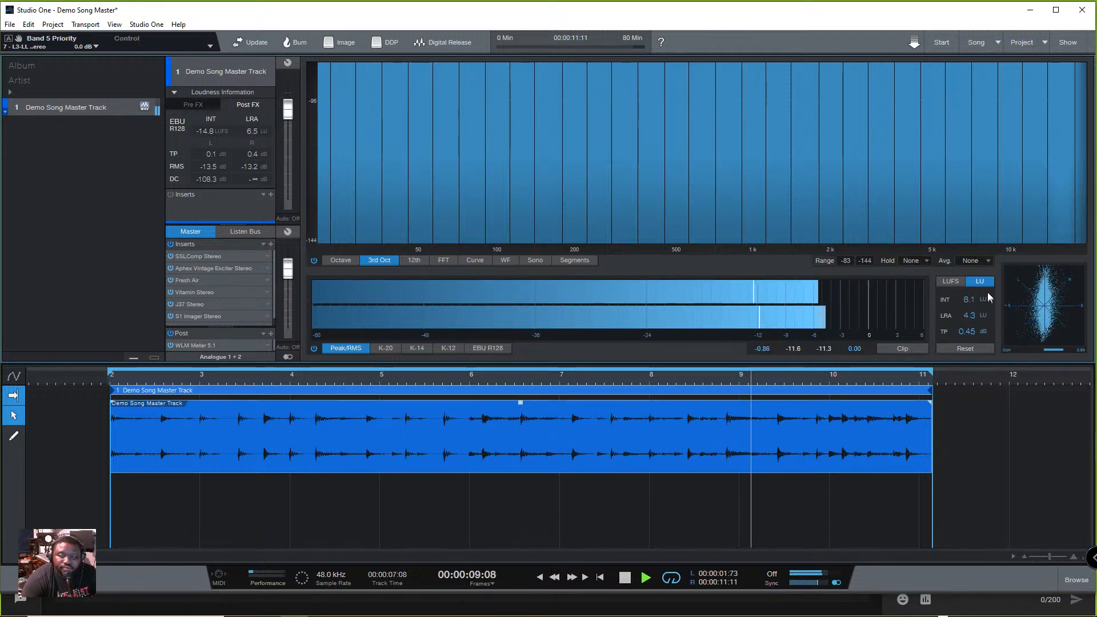
key(space)
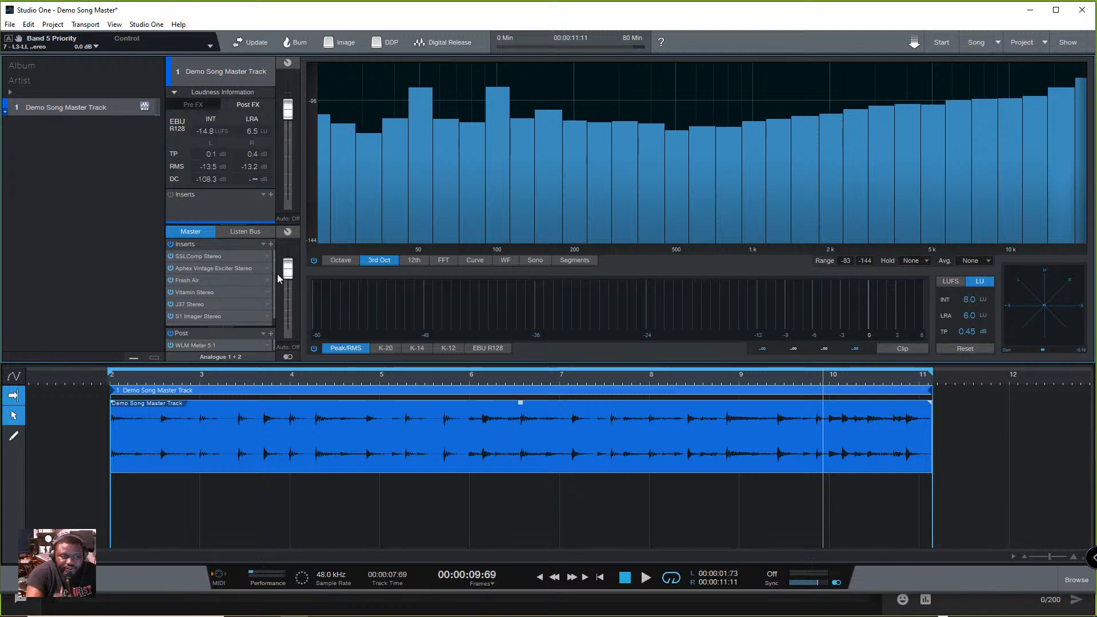
- Remove WLM Meter from the master's Post section and collapse the track's Loudness Information
click(266, 346)
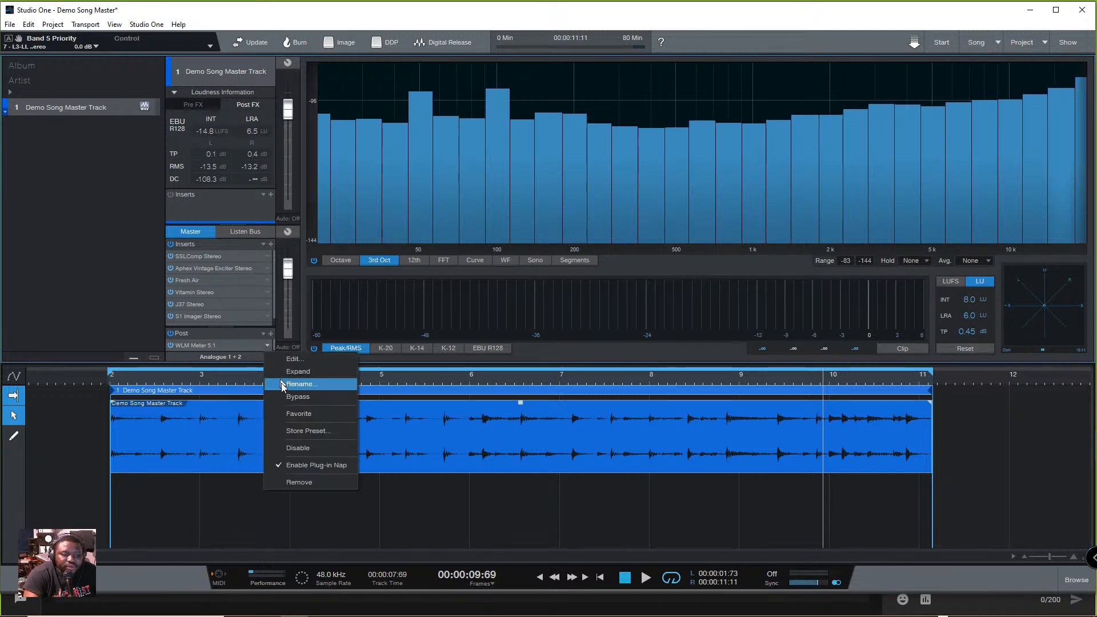
click(310, 481)
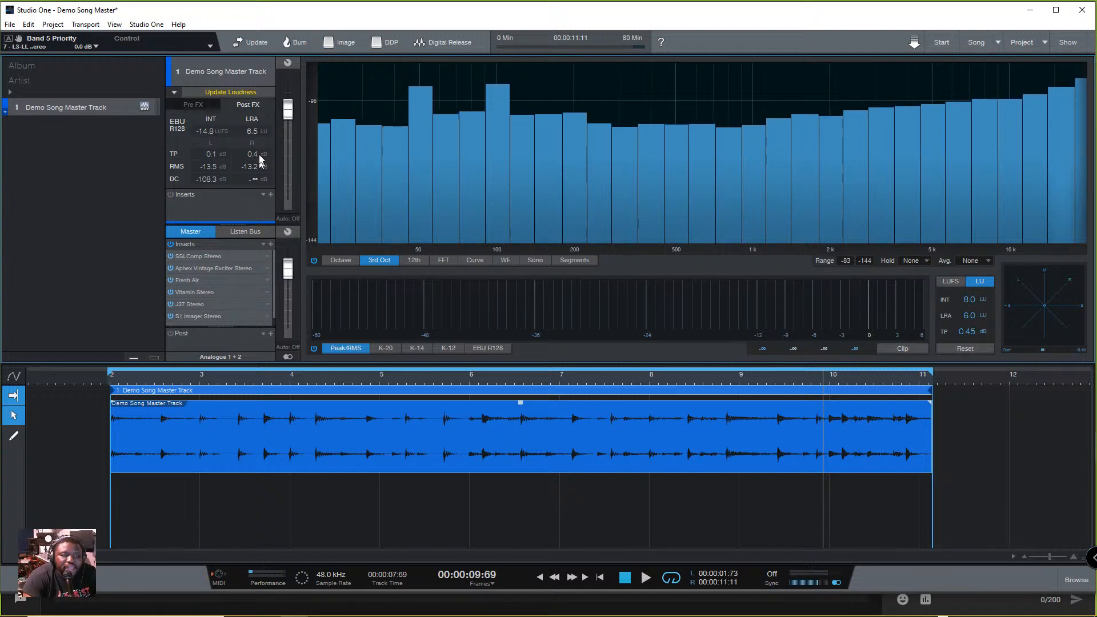
click(173, 91)
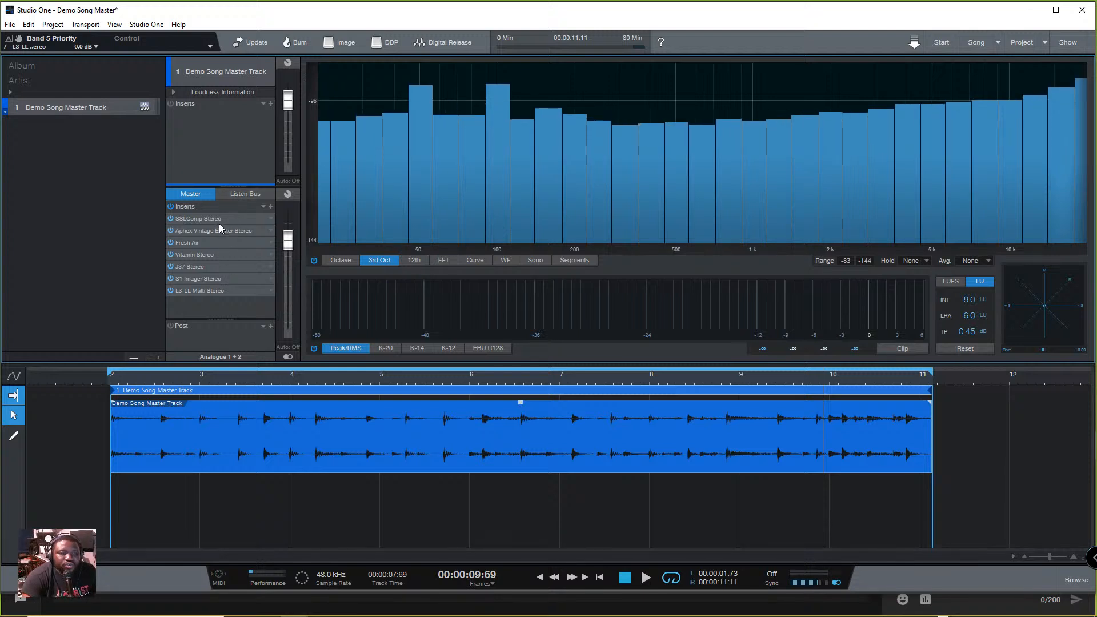
- Look through the PreSonus effects available for the Demo Song Master Track's inserts
click(271, 103)
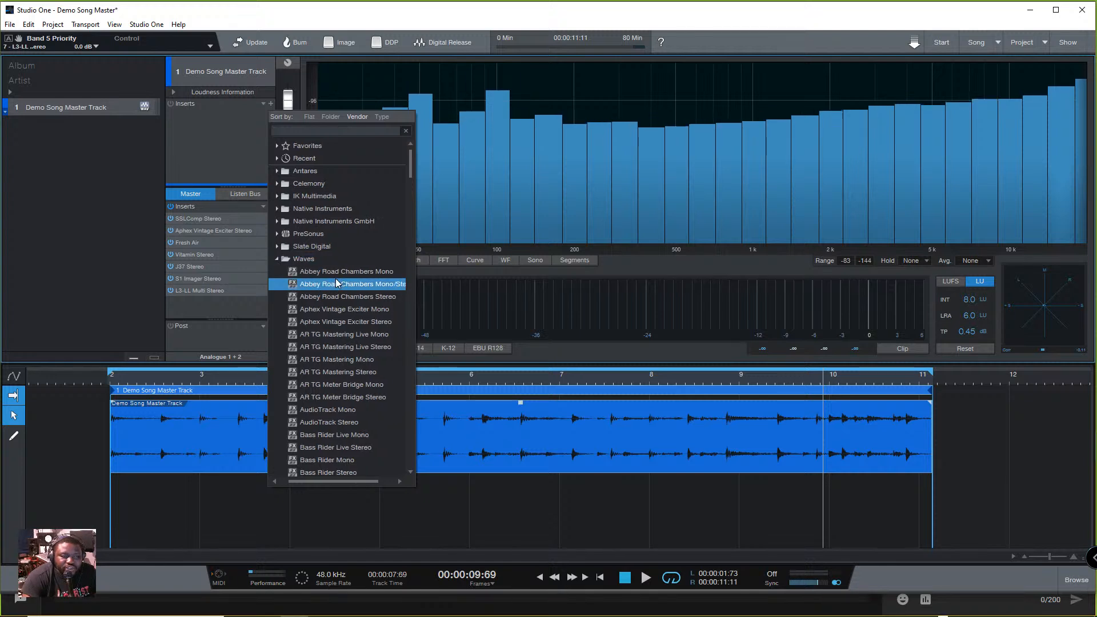
click(284, 259)
click(284, 234)
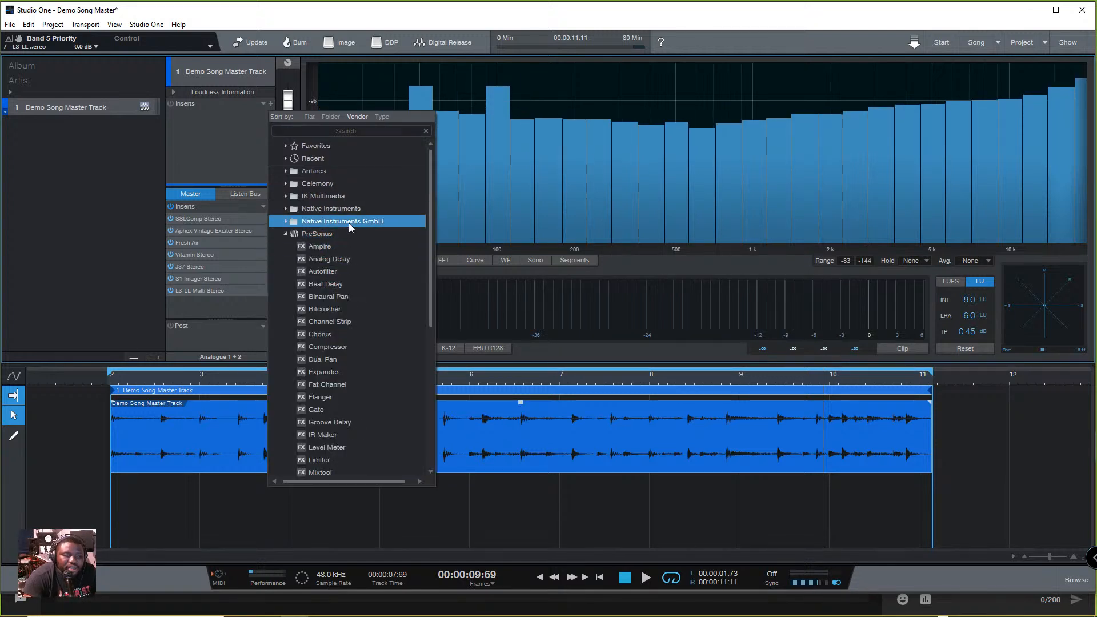
scroll(342, 310, down, 6)
scroll(346, 335, down, 3)
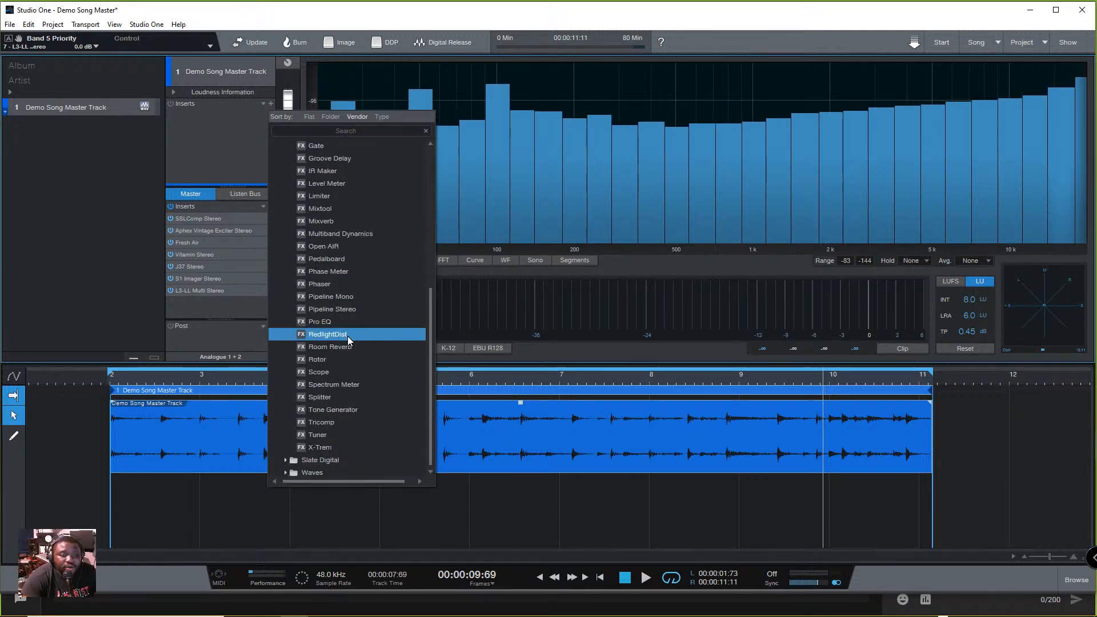
scroll(342, 341, up, 4)
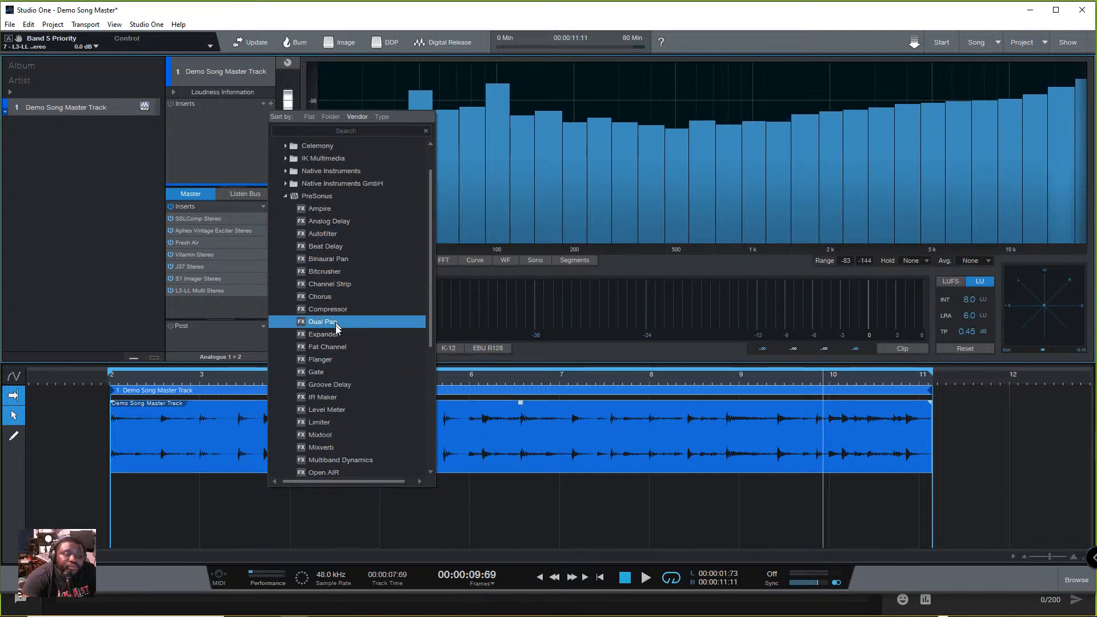
scroll(347, 378, down, 1)
scroll(348, 379, down, 4)
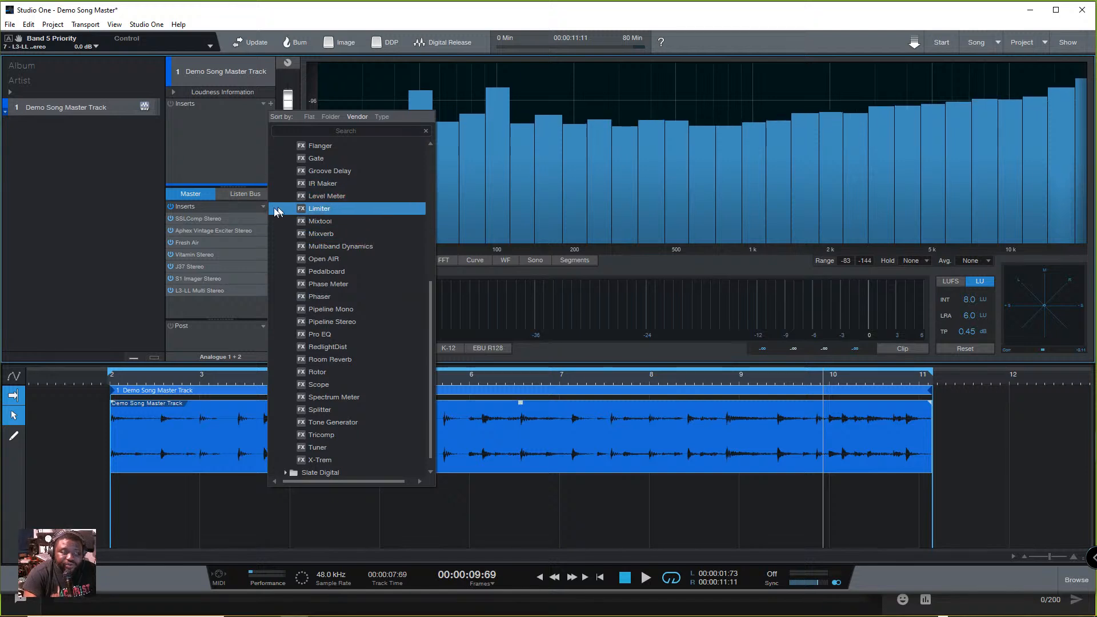
click(196, 165)
- Review the master's SSLComp and add the PreSonus Compressor to the Demo Song Master Track's inserts
click(194, 219)
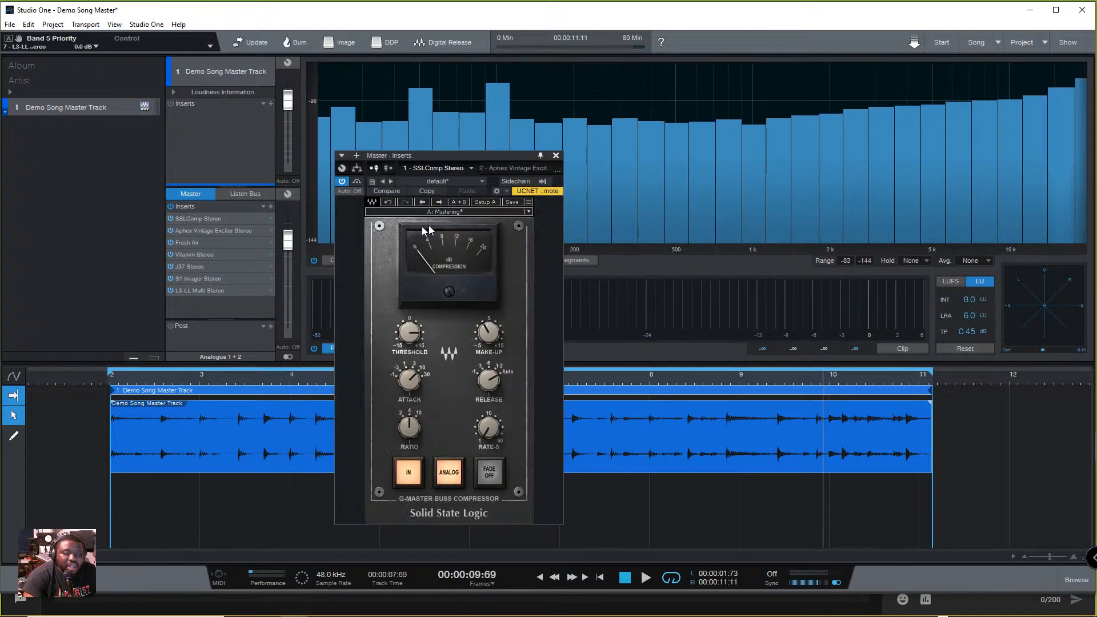
click(554, 156)
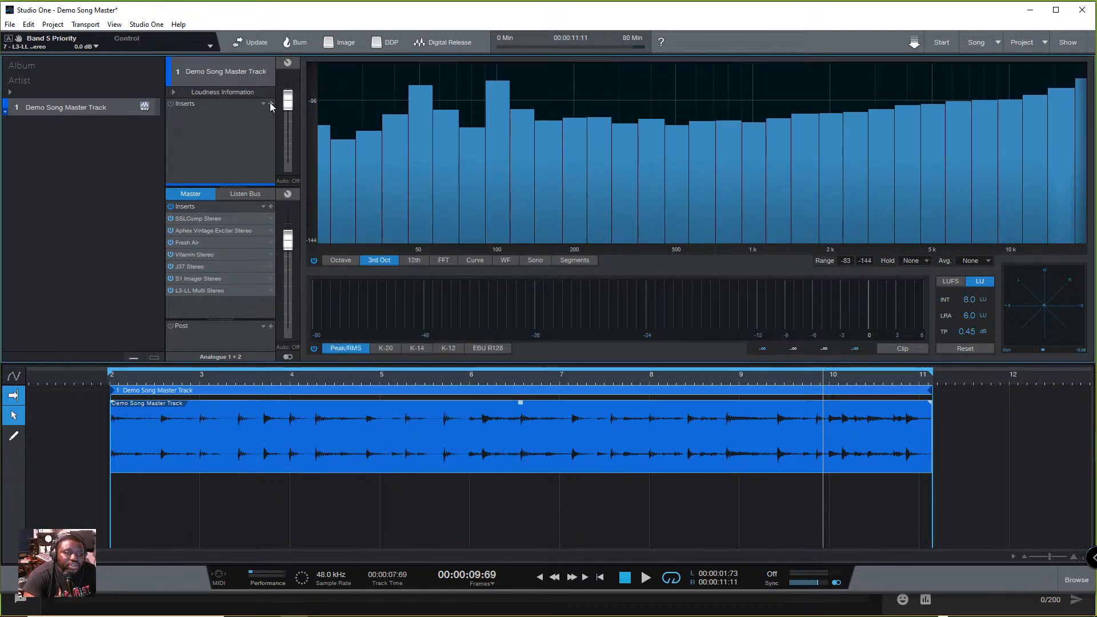
click(271, 105)
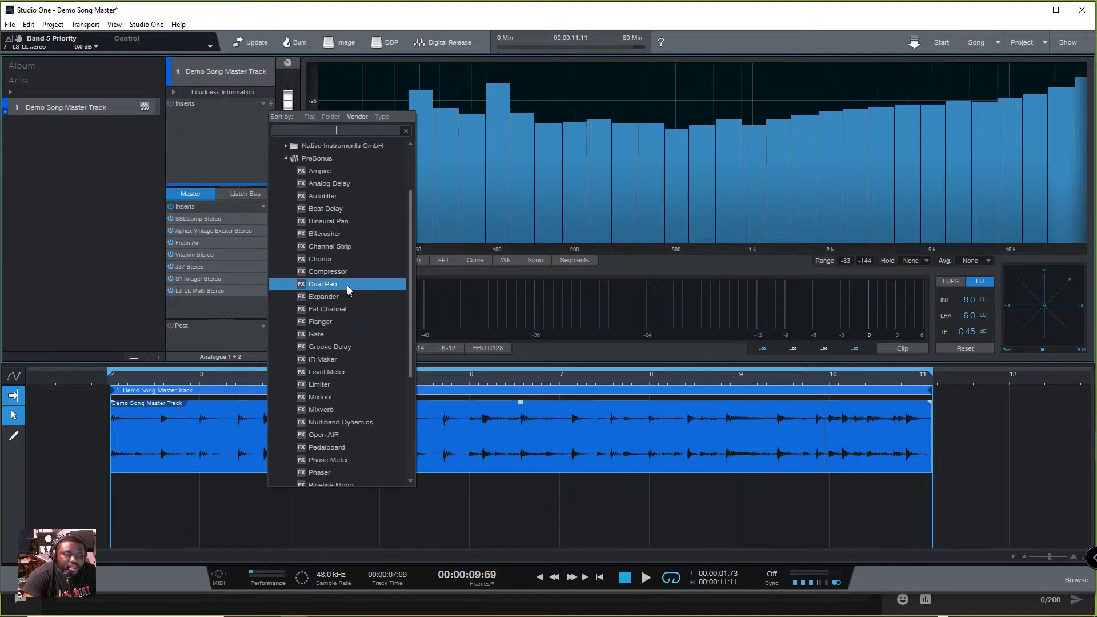
click(327, 271)
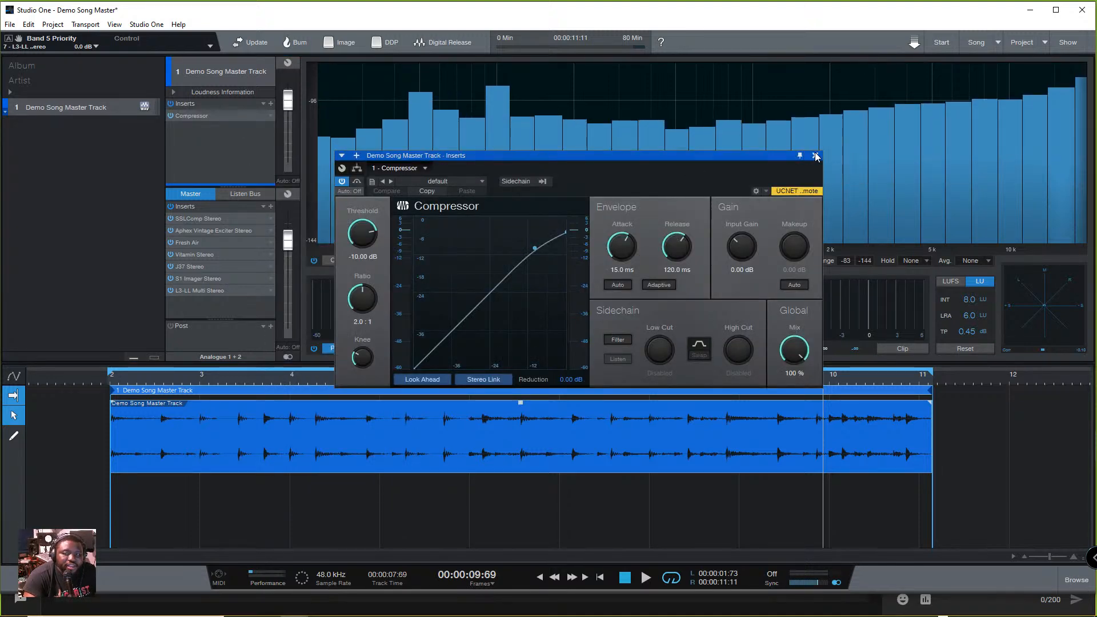
click(815, 156)
- Review the Aphex Vintage Exciter and add Pro EQ to the track's inserts with its HF frequency at 3.52 kHz
double_click(212, 233)
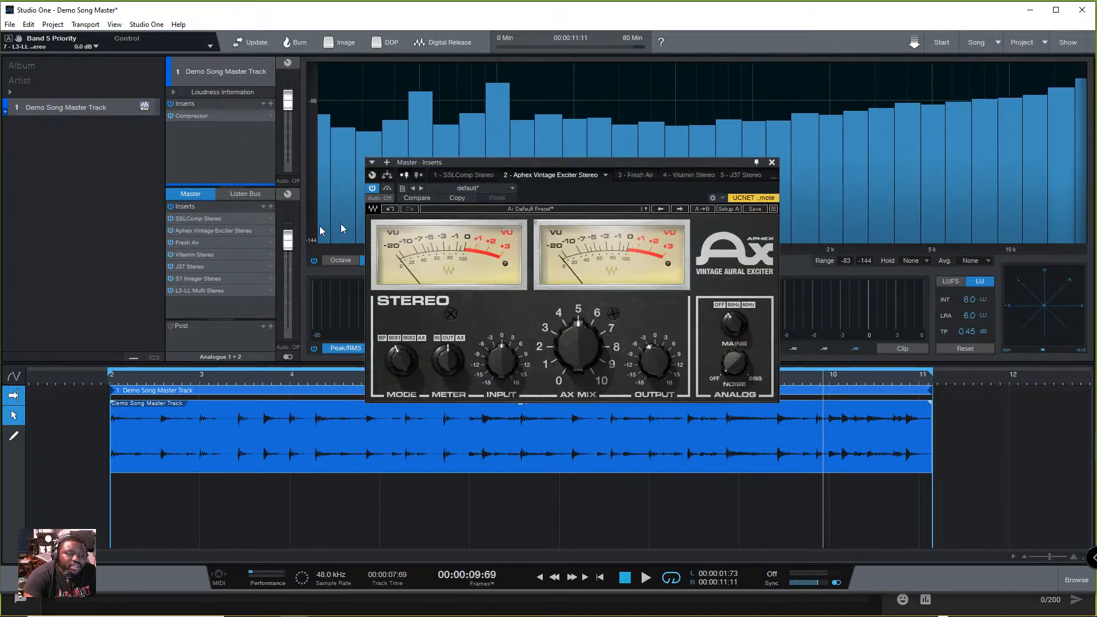
click(771, 164)
click(271, 104)
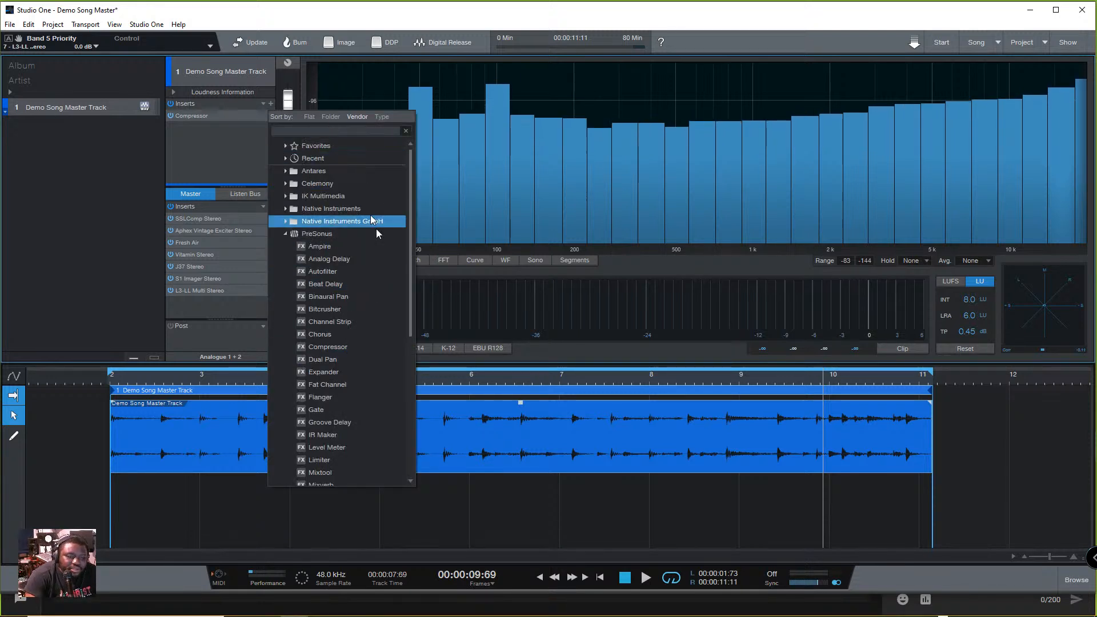
scroll(354, 380, down, 3)
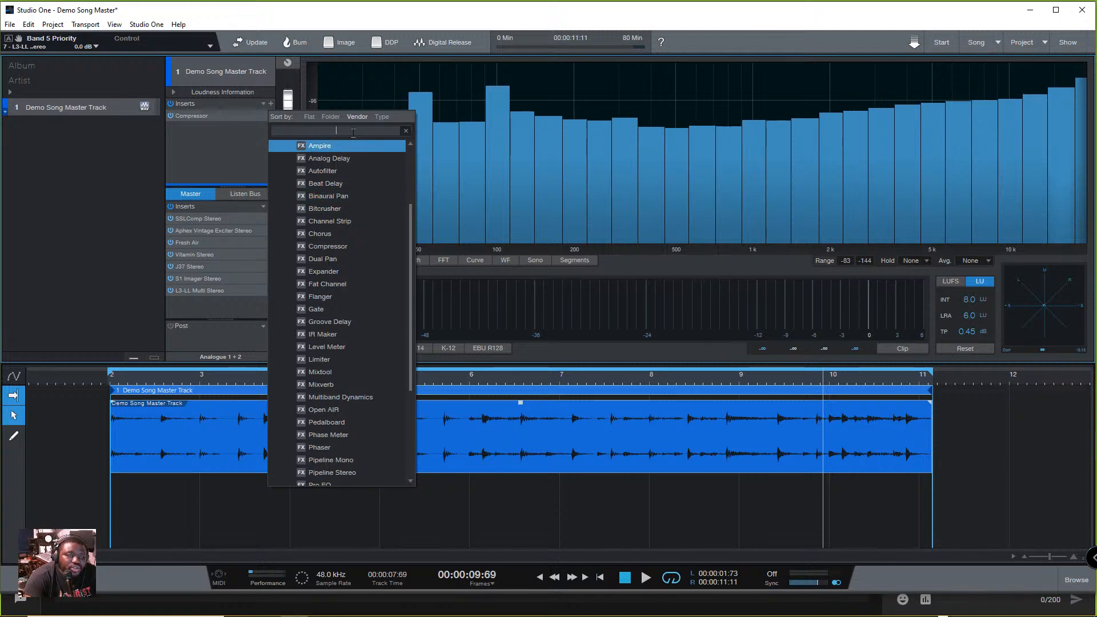
text(PRo)
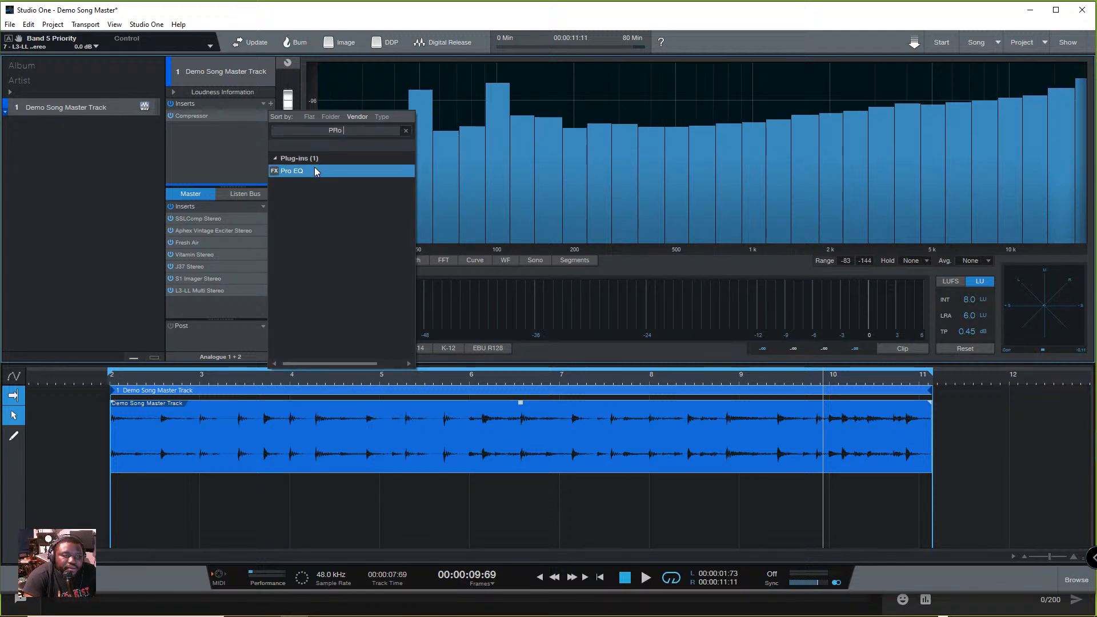
double_click(316, 170)
drag(786, 290, 704, 261)
click(826, 163)
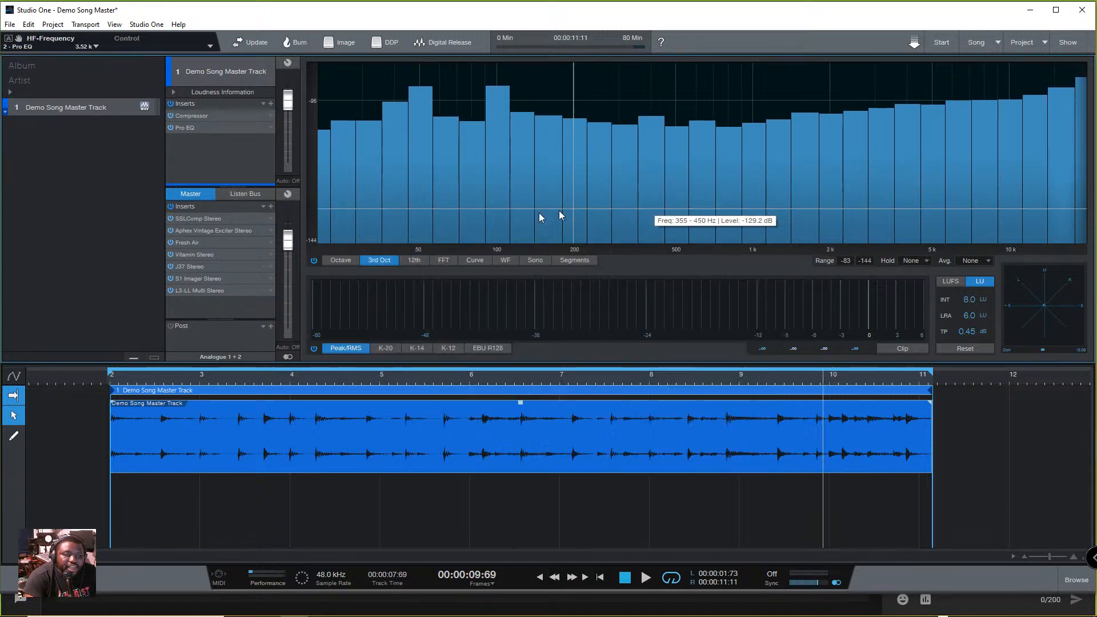
- Review the Fresh Air and Vitamin settings on the master, closing each plug-in window
click(194, 242)
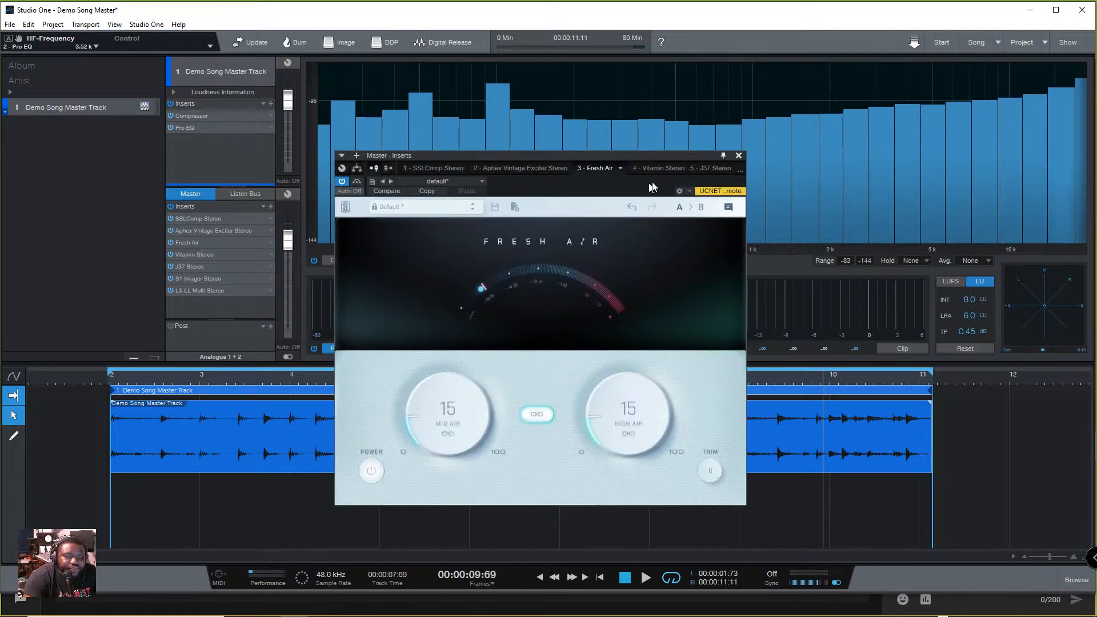
click(739, 156)
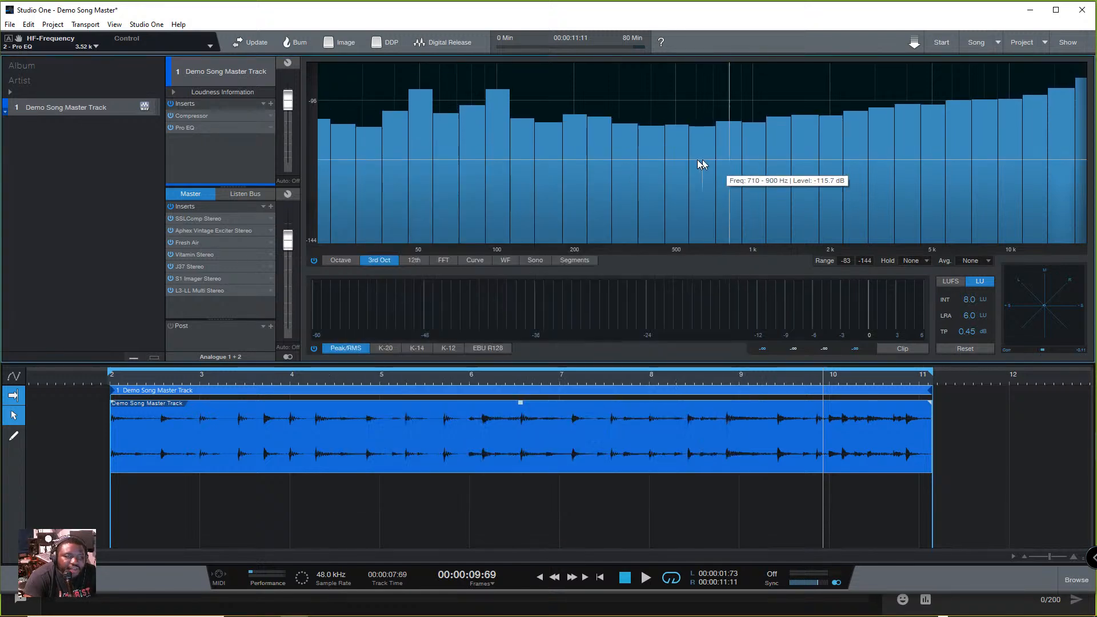
click(196, 255)
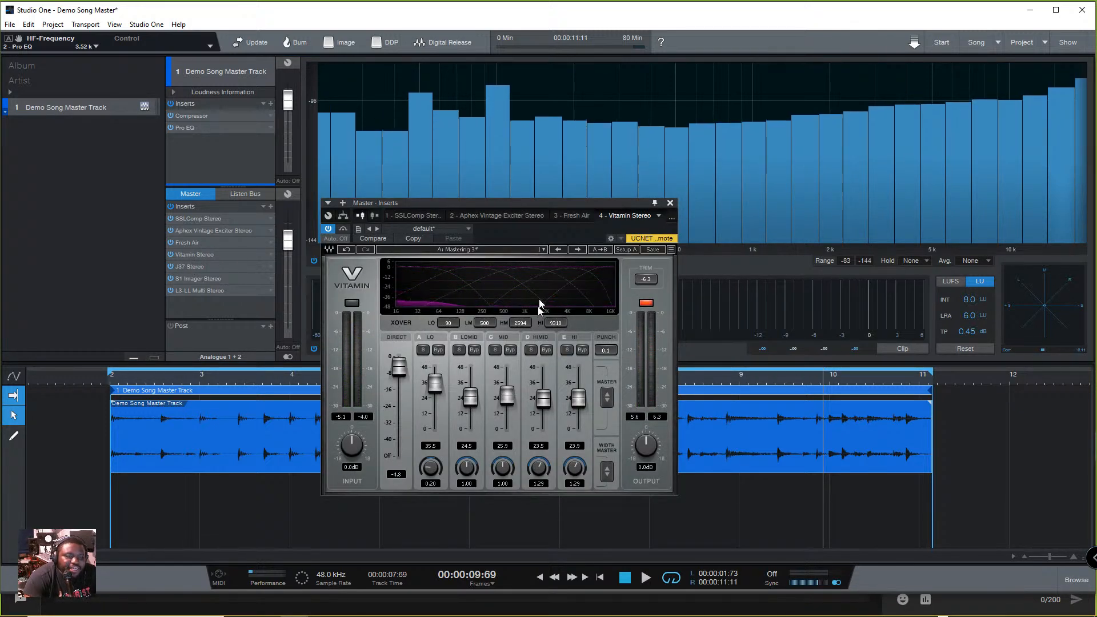
click(670, 204)
- Add the PreSonus Channel Strip to the Demo Song Master Track's inserts and close its window
click(270, 104)
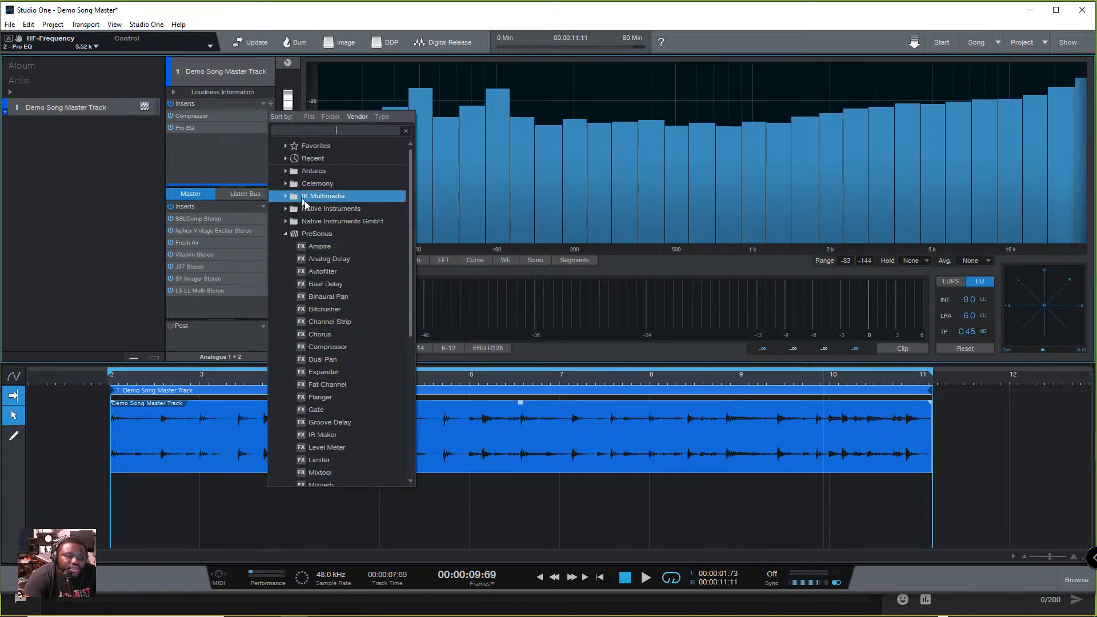
scroll(333, 341, down, 3)
scroll(364, 368, down, 2)
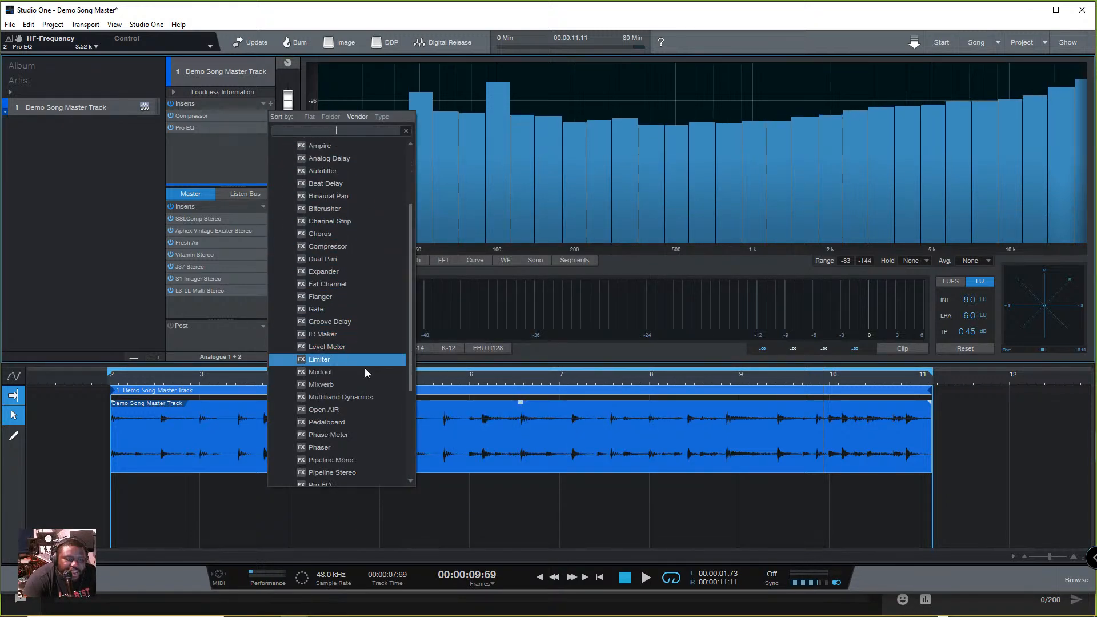
scroll(355, 437, down, 5)
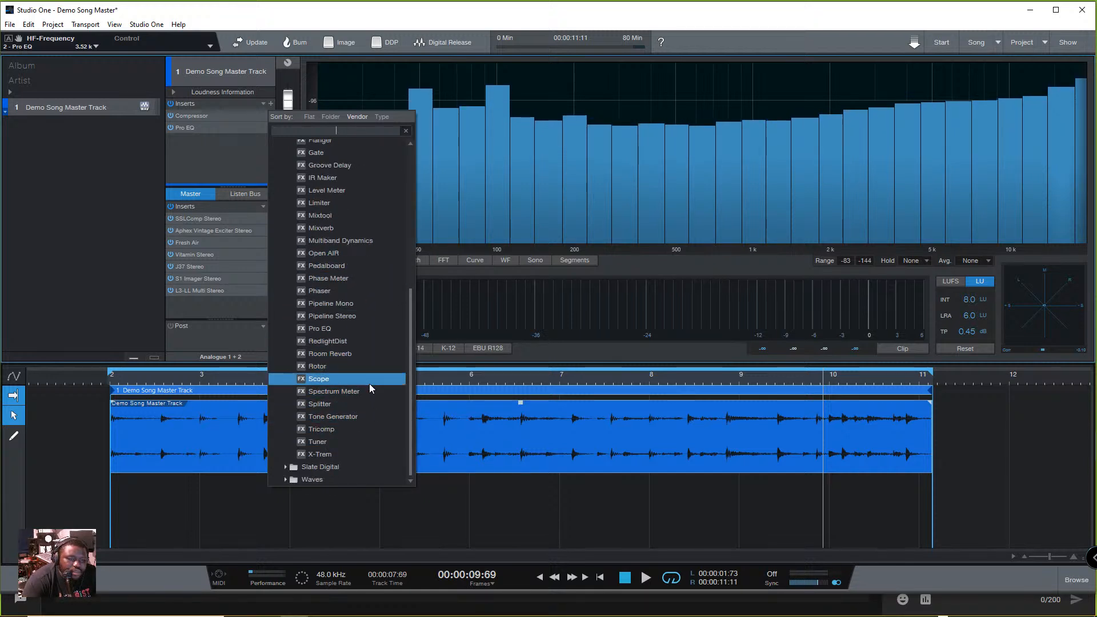
scroll(368, 385, up, 4)
scroll(345, 184, up, 2)
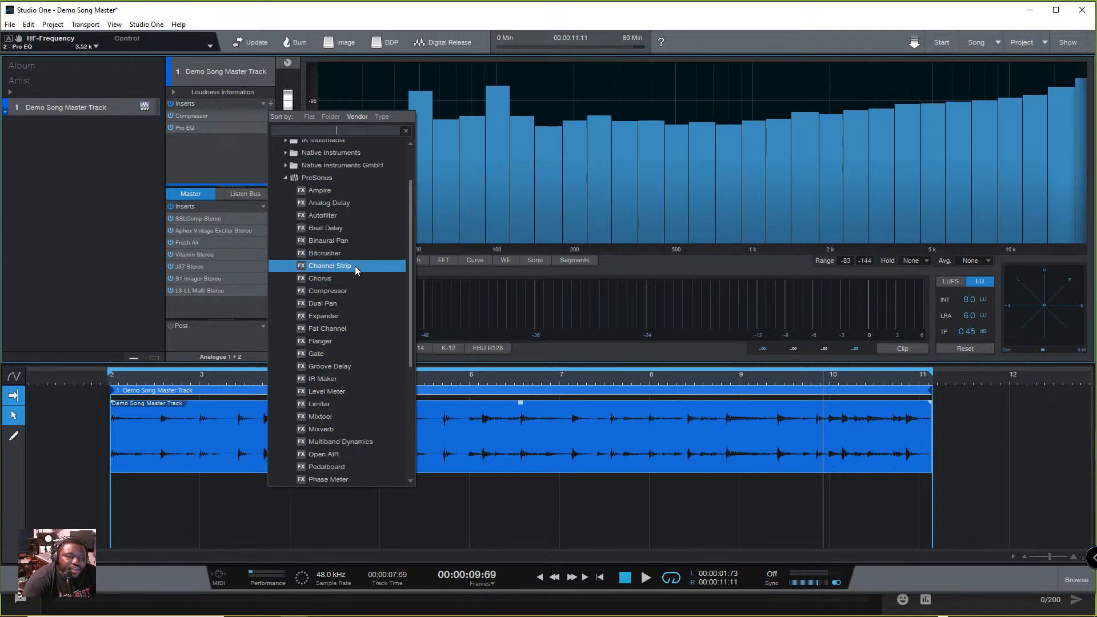
click(354, 266)
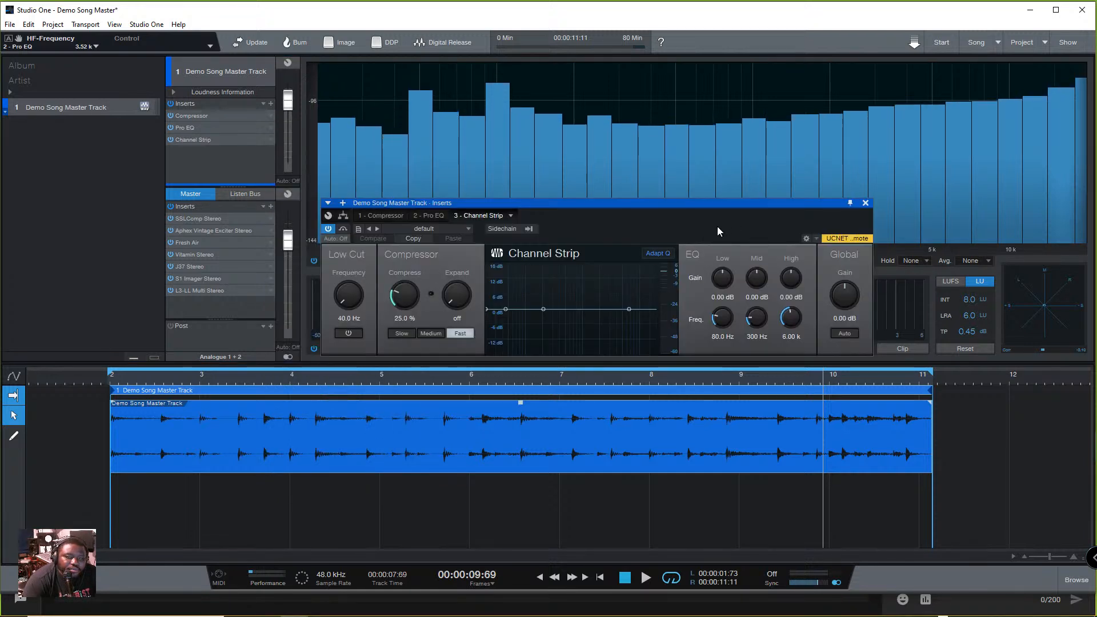
click(865, 203)
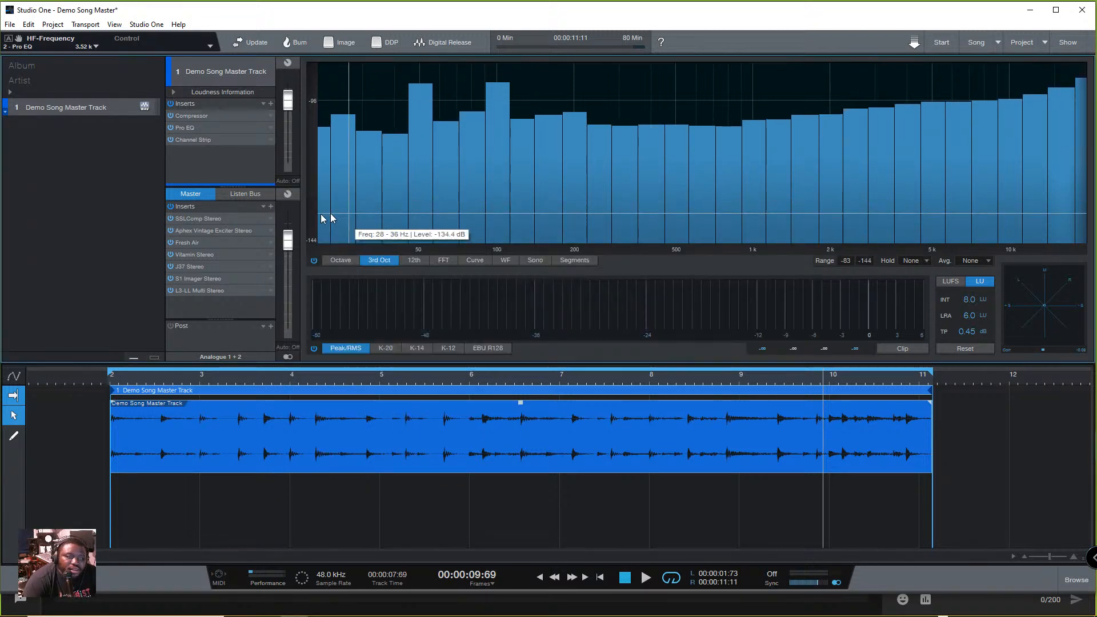
- Set the Channel Strip's EQ gains to 12.24 dB low, 7.56 dB mid and -9.90 dB high
click(198, 140)
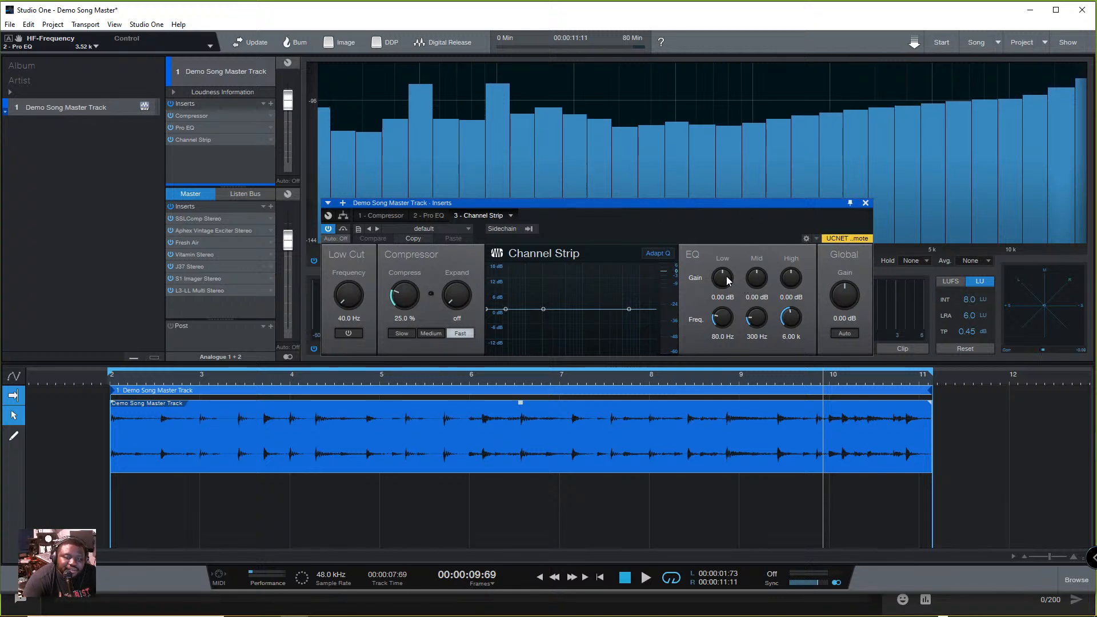
drag(727, 280, 740, 251)
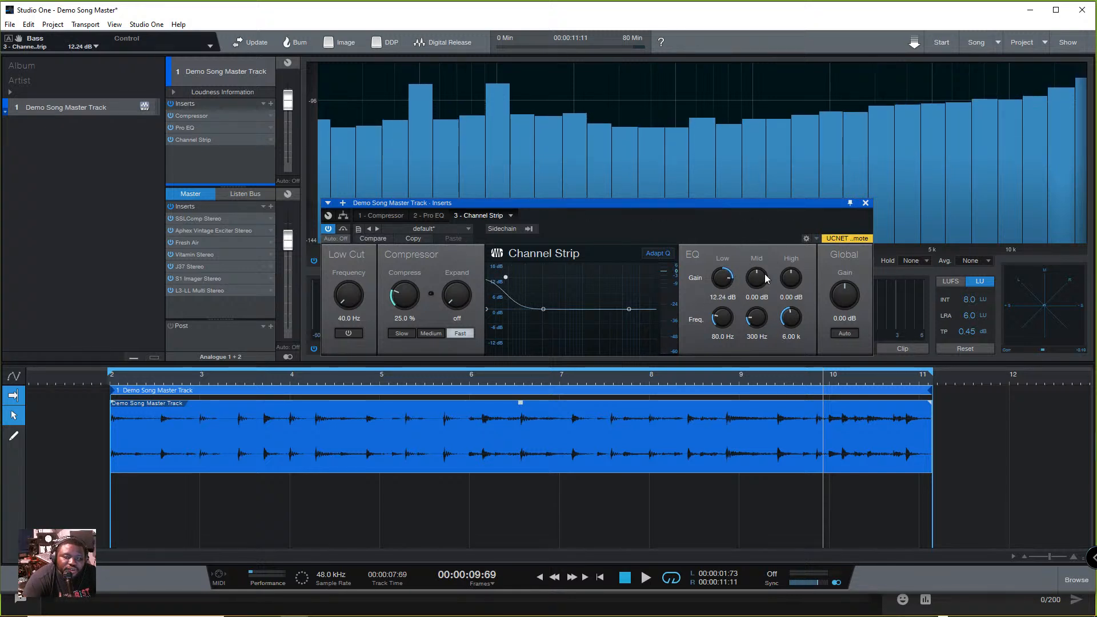
drag(790, 278, 766, 262)
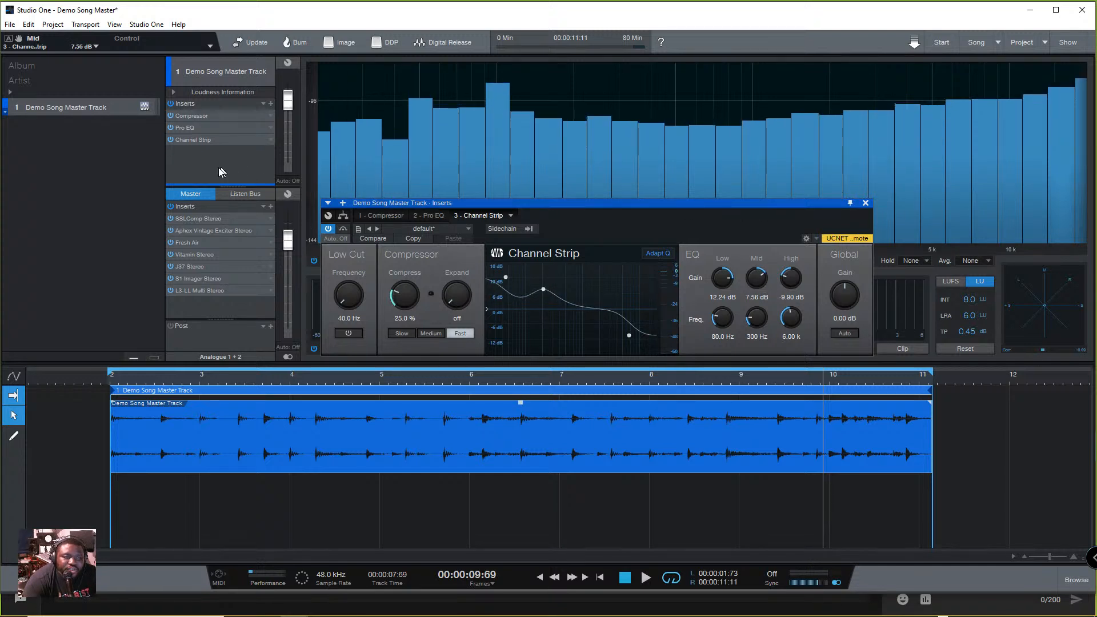
click(864, 203)
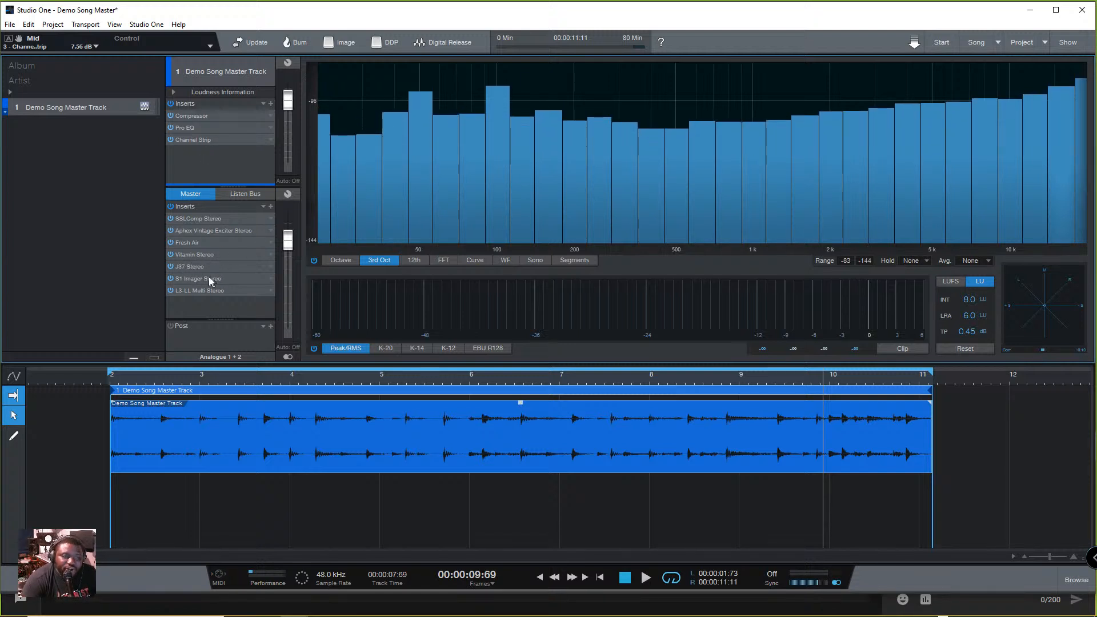
- Add the PreSonus Expander to the Demo Song Master Track's inserts and close its window
click(270, 105)
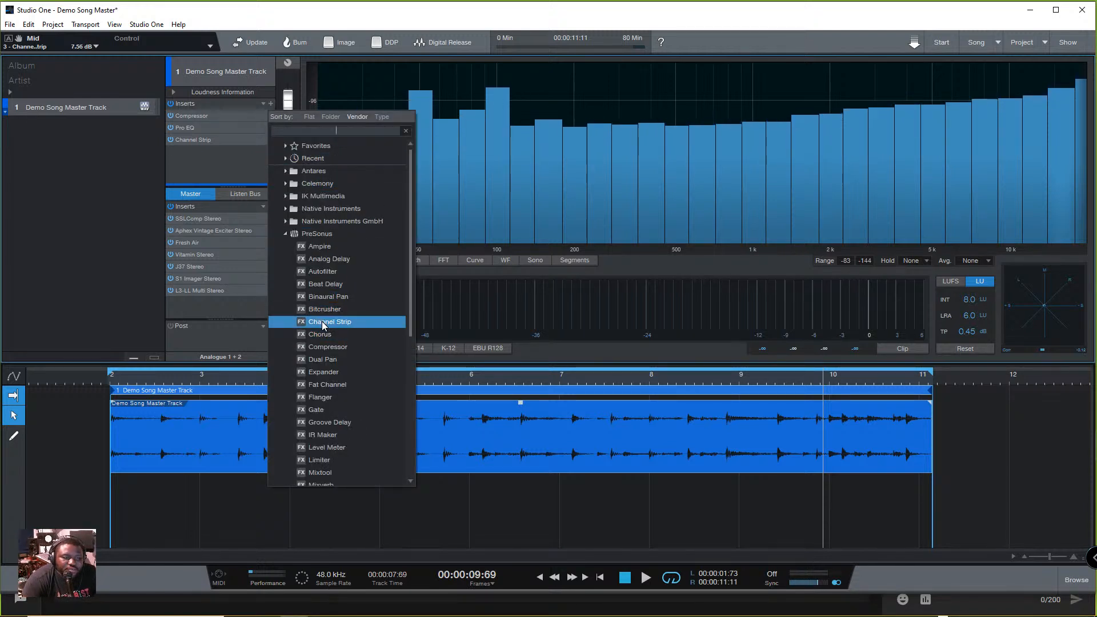
scroll(323, 325, down, 2)
scroll(321, 326, down, 2)
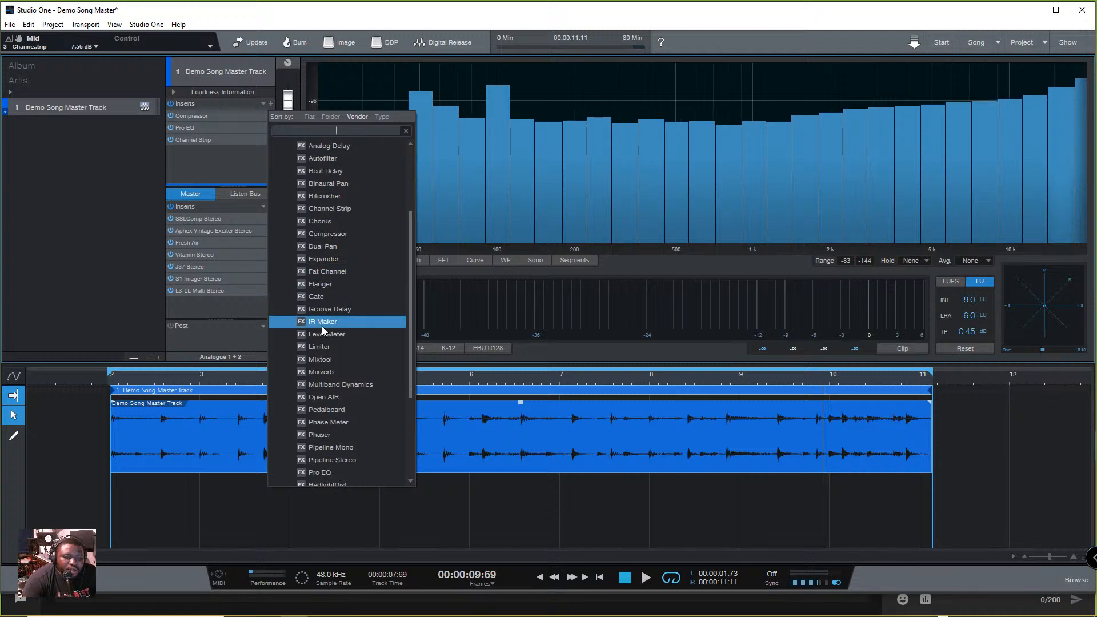
scroll(321, 327, up, 1)
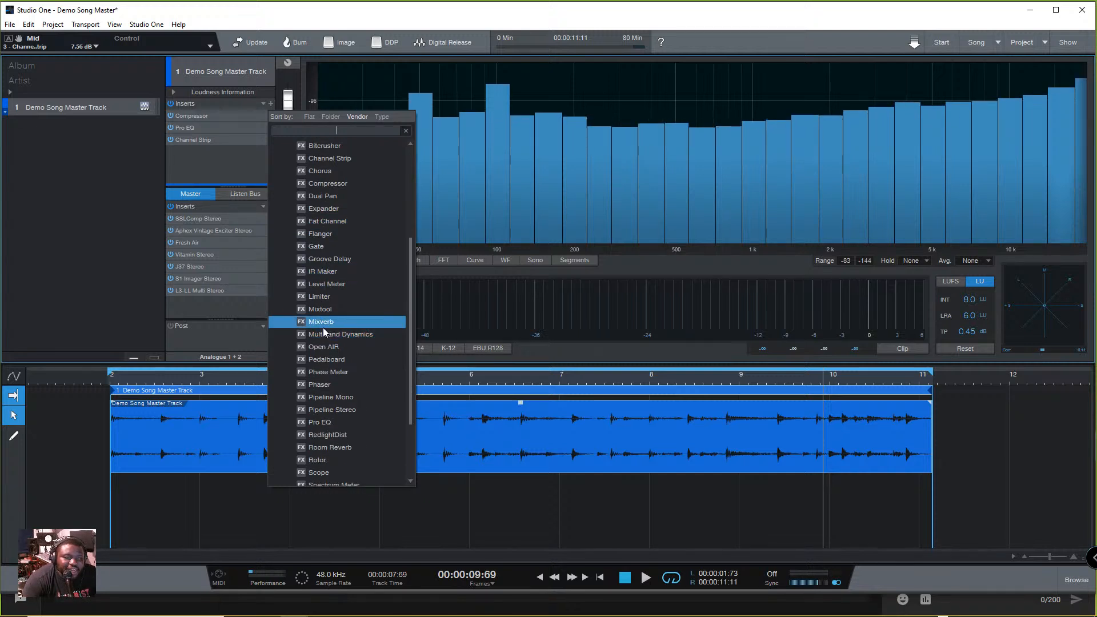
click(345, 272)
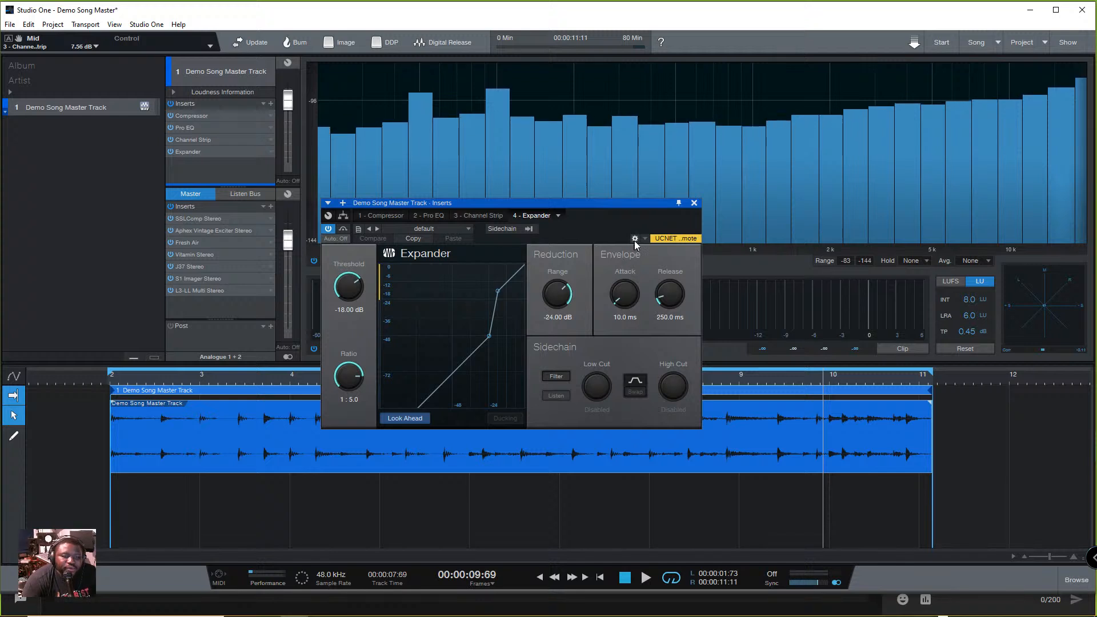
click(693, 203)
- Look through the PreSonus effects and add the Limiter to the Demo Song Master Track's inserts, closing its window
click(271, 104)
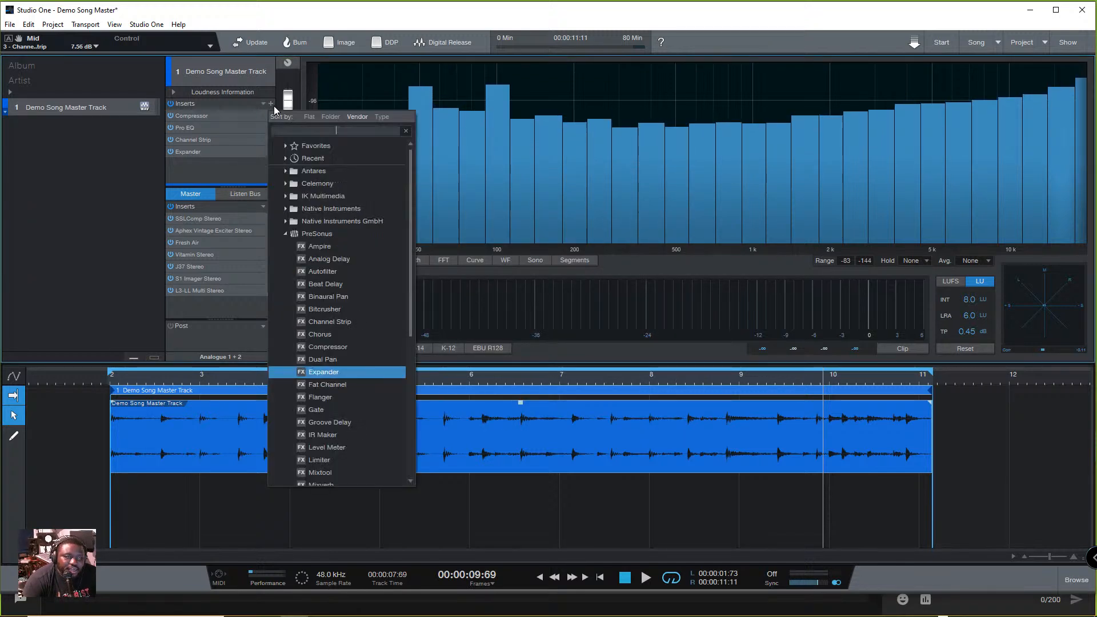
scroll(337, 365, down, 5)
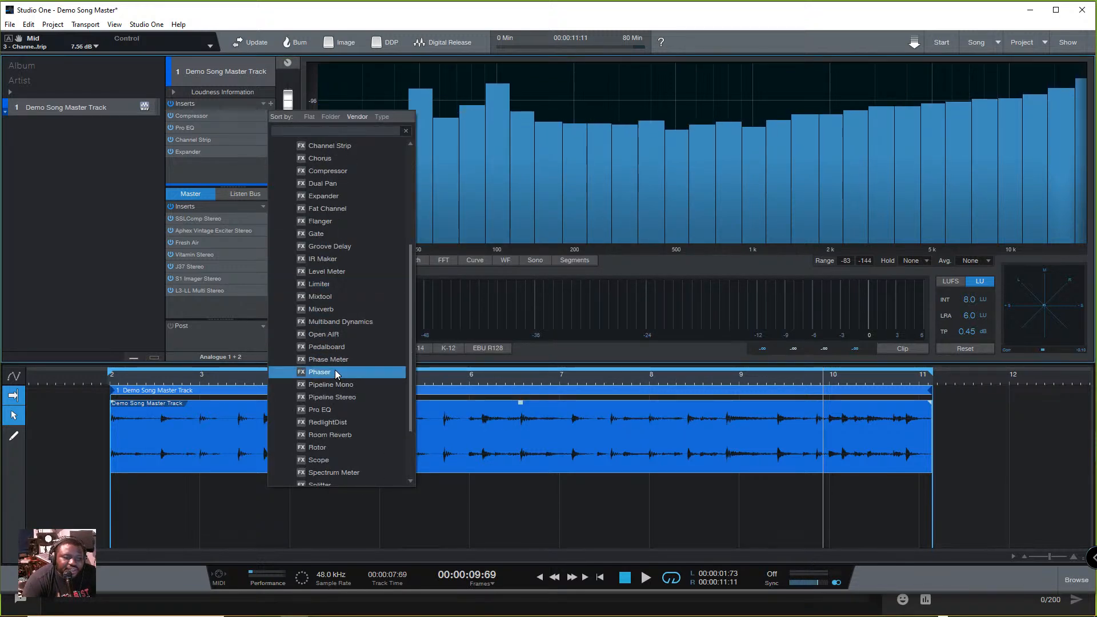
scroll(331, 354, down, 3)
scroll(330, 351, down, 1)
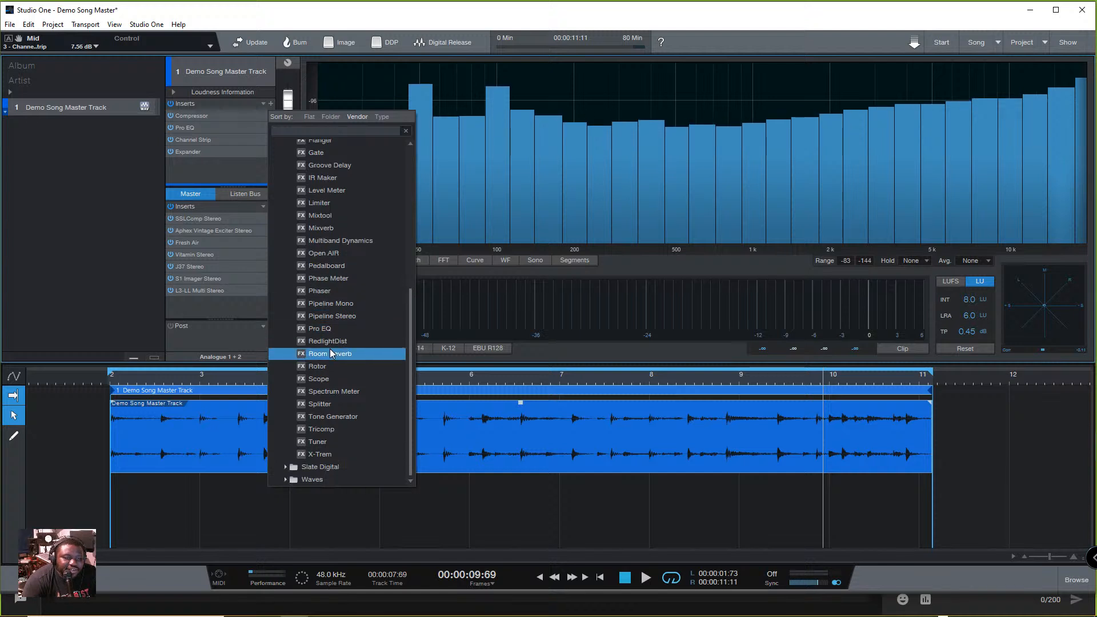
click(225, 315)
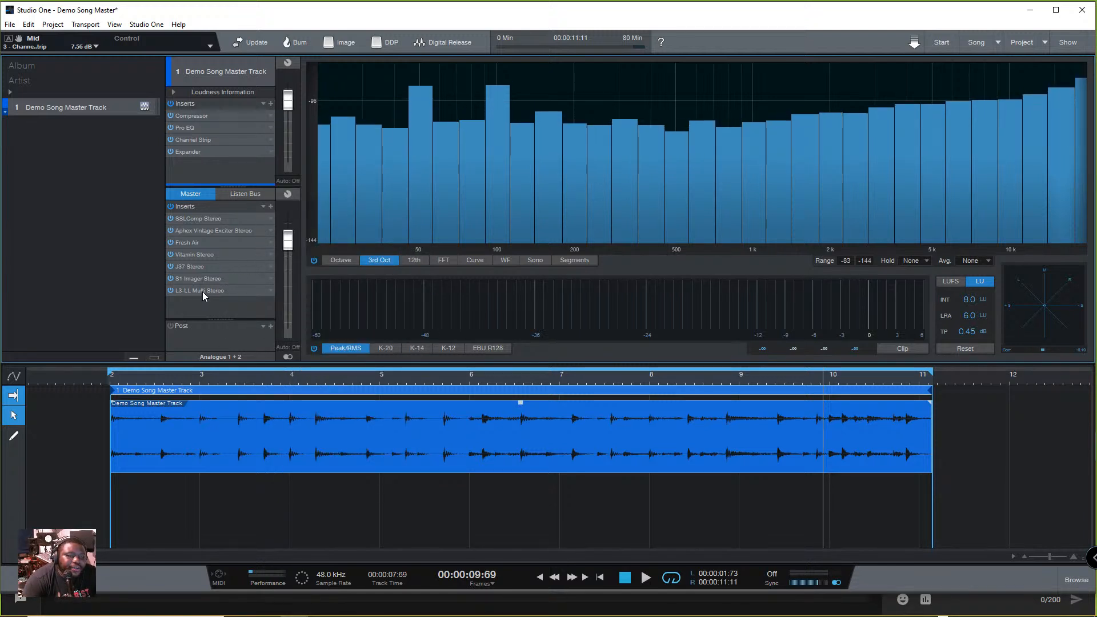
click(271, 105)
scroll(332, 400, down, 5)
scroll(318, 425, down, 2)
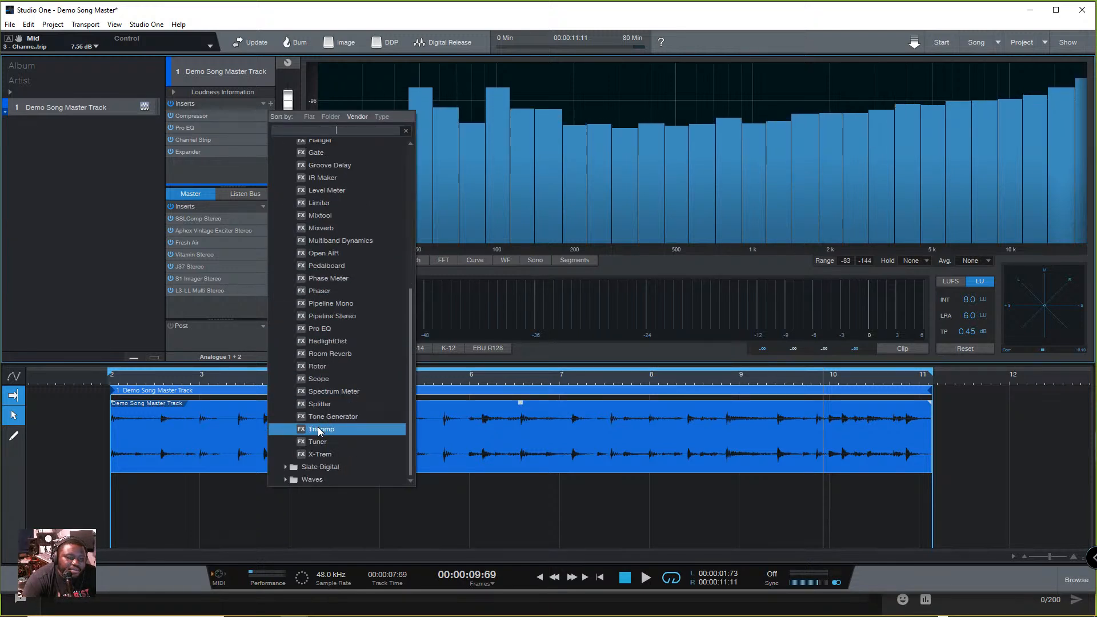
scroll(343, 334, up, 1)
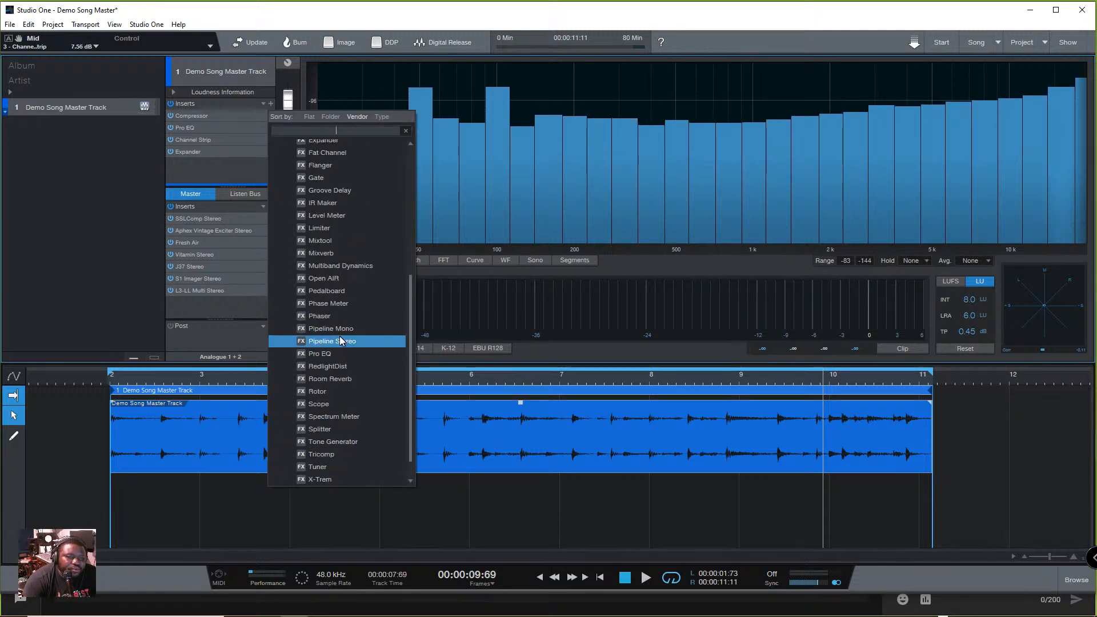
click(331, 227)
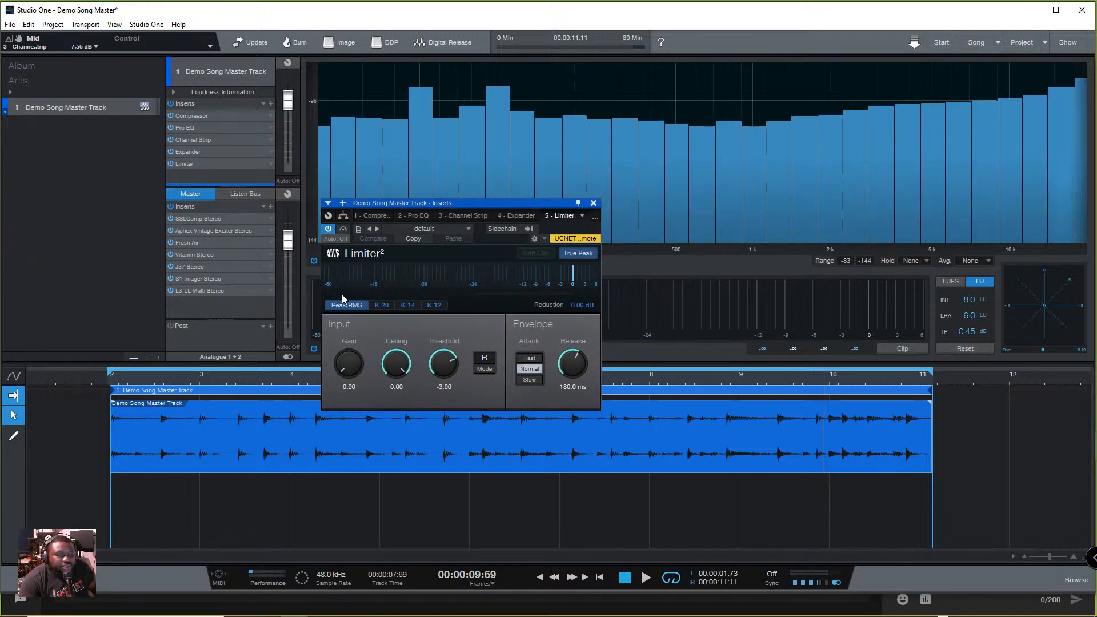
click(593, 204)
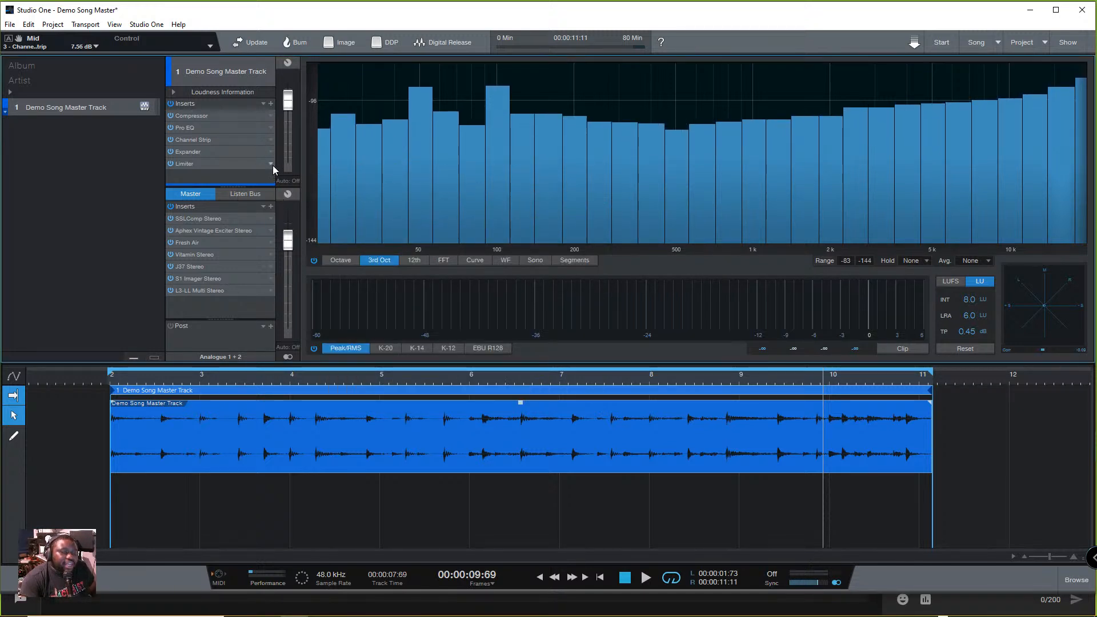
- Undo the Channel Strip EQ changes and all the PreSonus effects added to the Demo Song Master Track's inserts
key(ctrl+z)
key(ctrl+z)
key(ctrl+z)
key(ctrl+z)
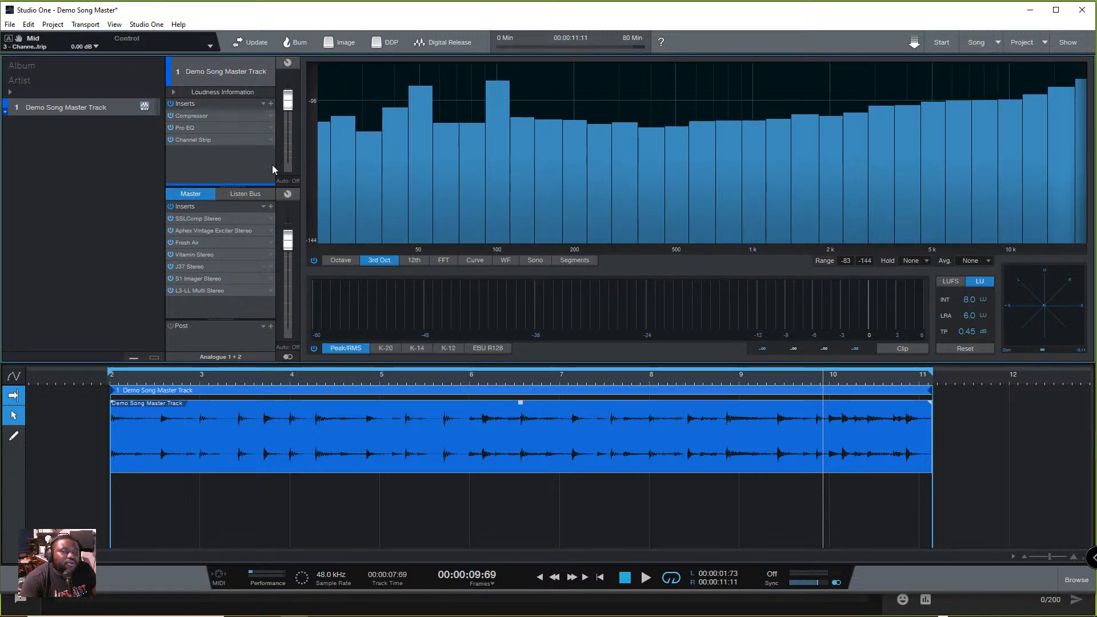
key(ctrl+z)
key(ctrl+z)
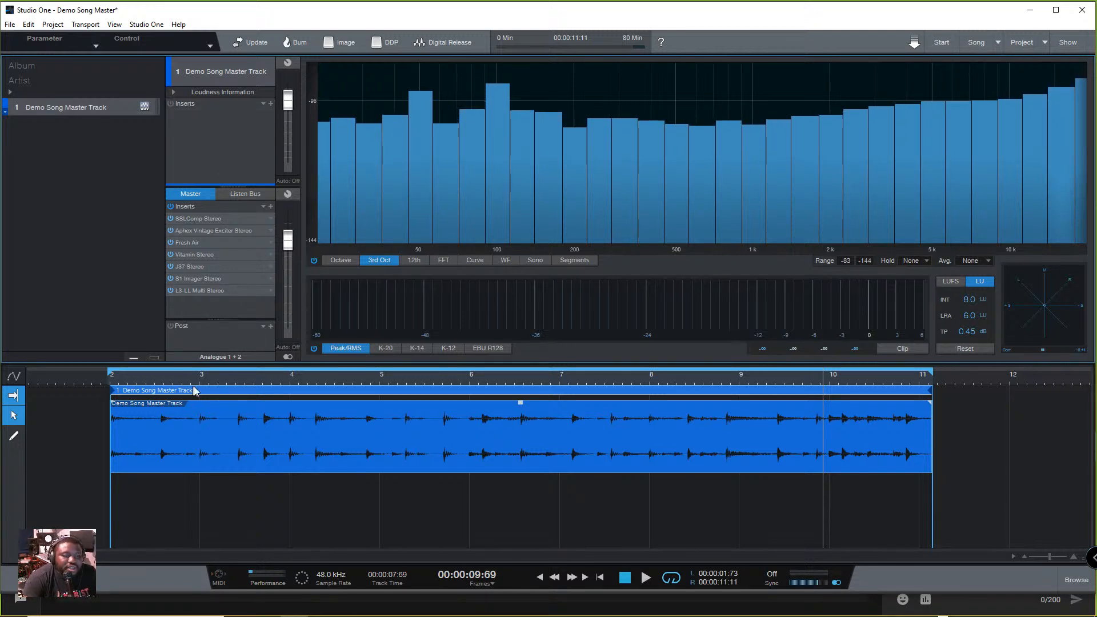
- Review the Digital Release settings without exporting, and rename the Demo Song Master Track as SteiMix_Demo
click(442, 42)
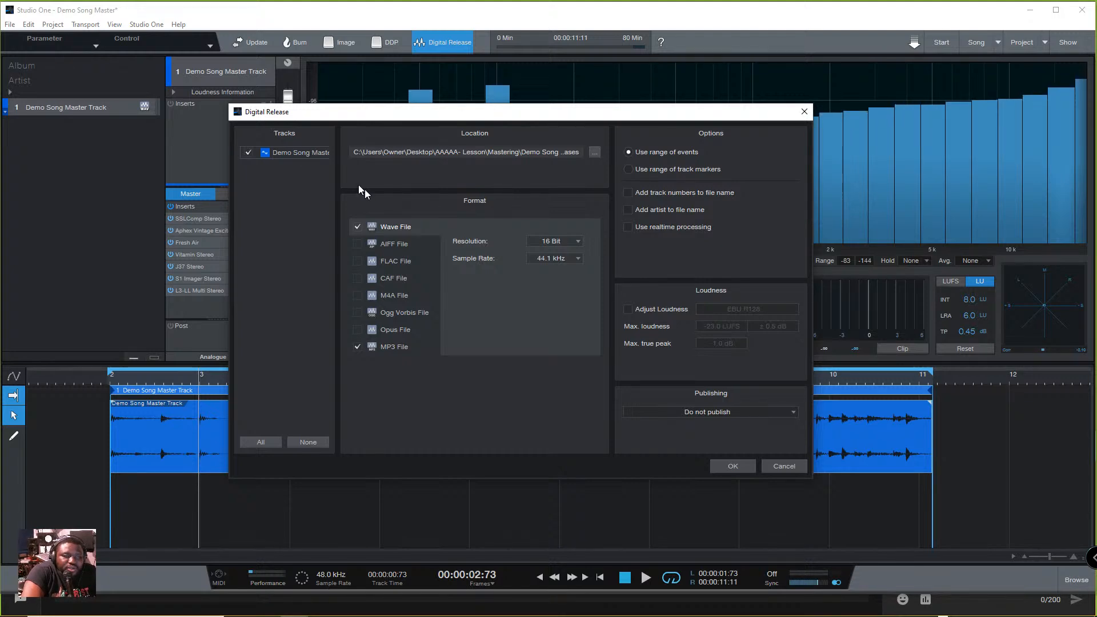
click(793, 467)
double_click(97, 107)
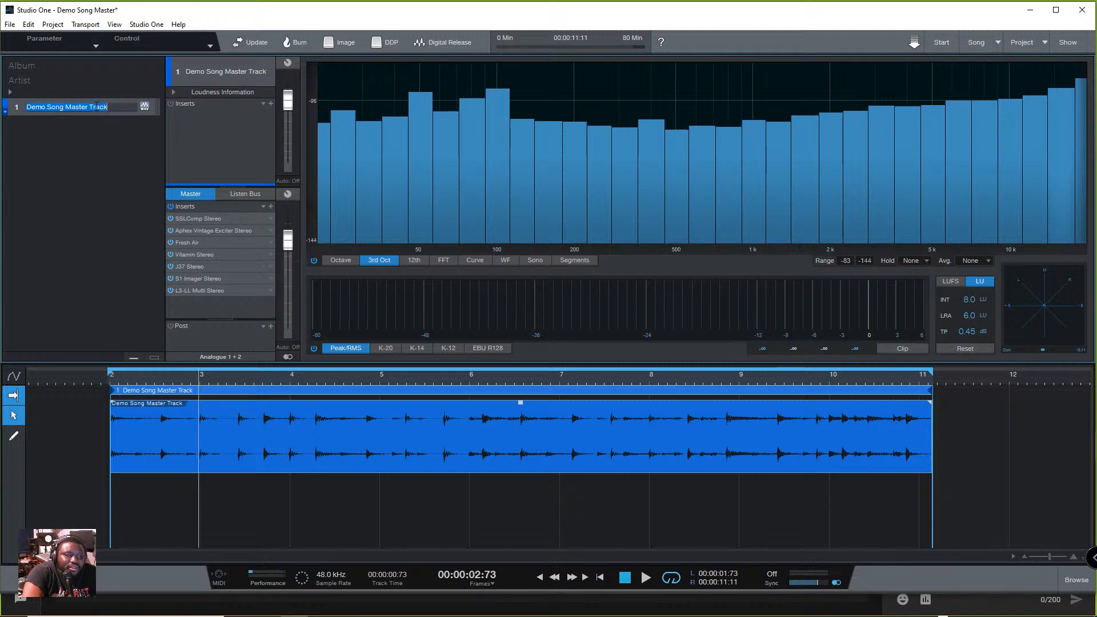
key(super)
click(102, 109)
double_click(92, 104)
key(ctrl+c)
text(StyeiMix)
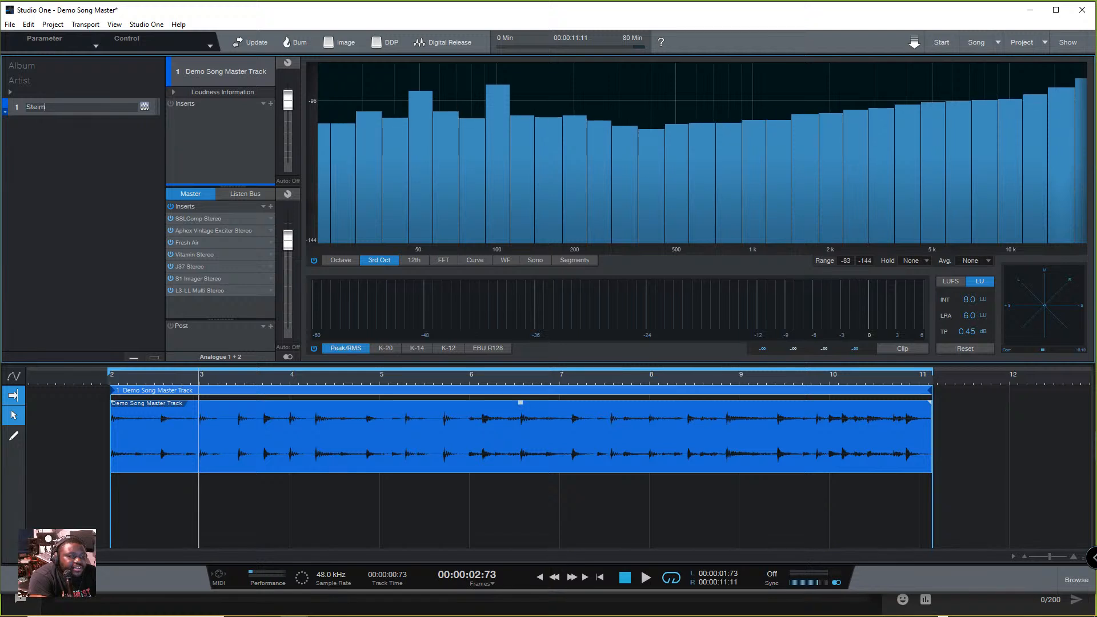
text(_)
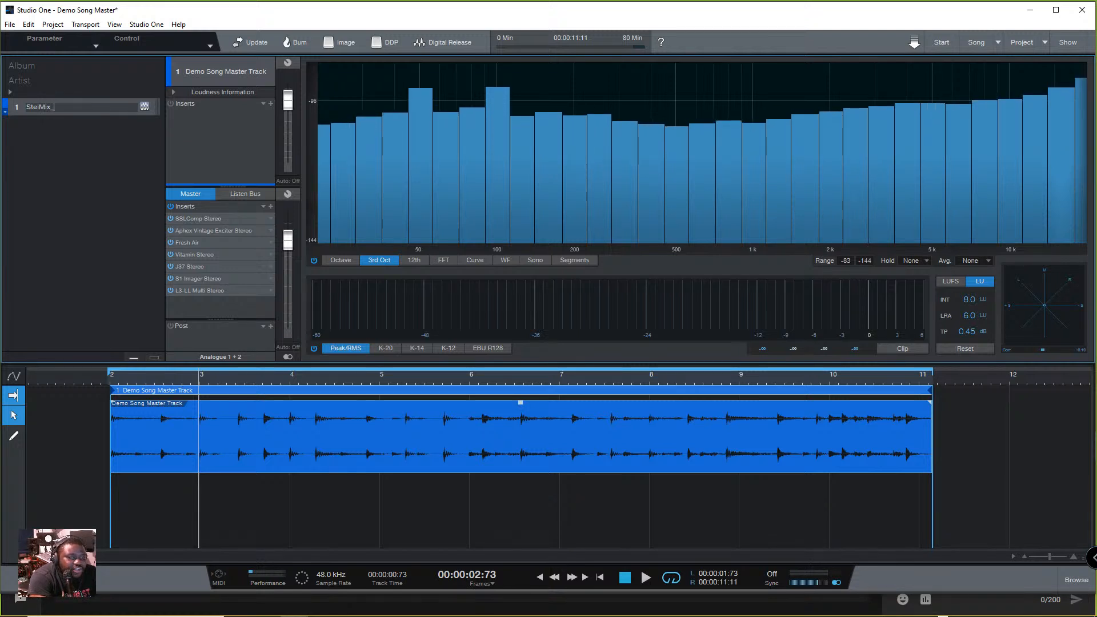
text(Demo)
key(Return)
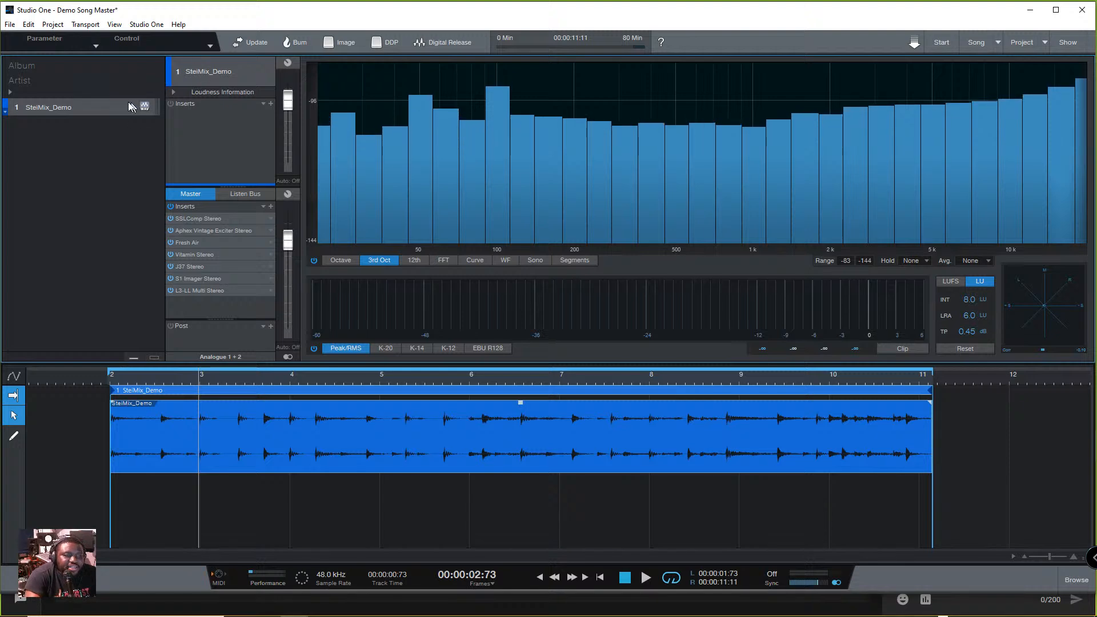
- Check the track name in the Digital Release settings and rename the track back to Demo Song Master Track
click(427, 45)
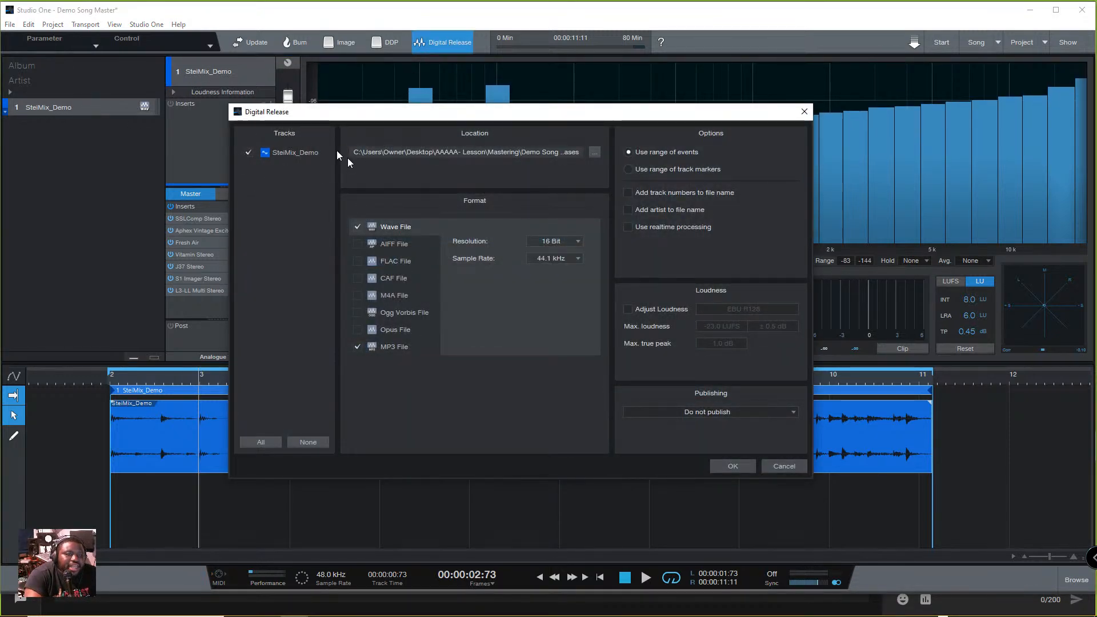
click(783, 469)
double_click(63, 108)
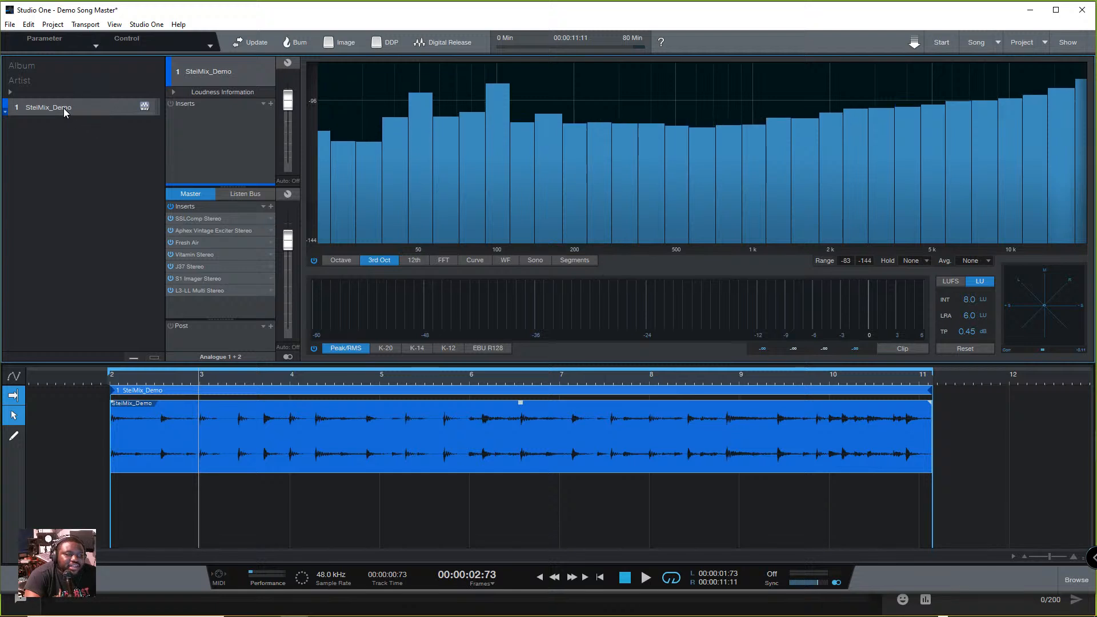
key(ctrl+v)
key(Return)
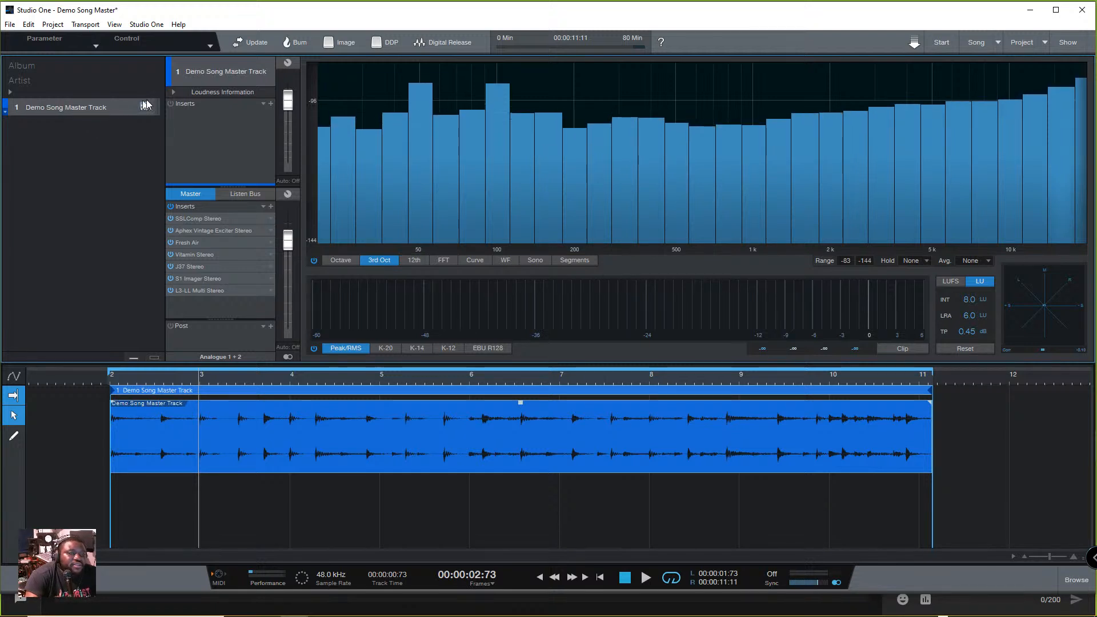
- Set the Digital Release location to the Mastering folder inside AAAAA- Lesson on the Desktop
click(439, 44)
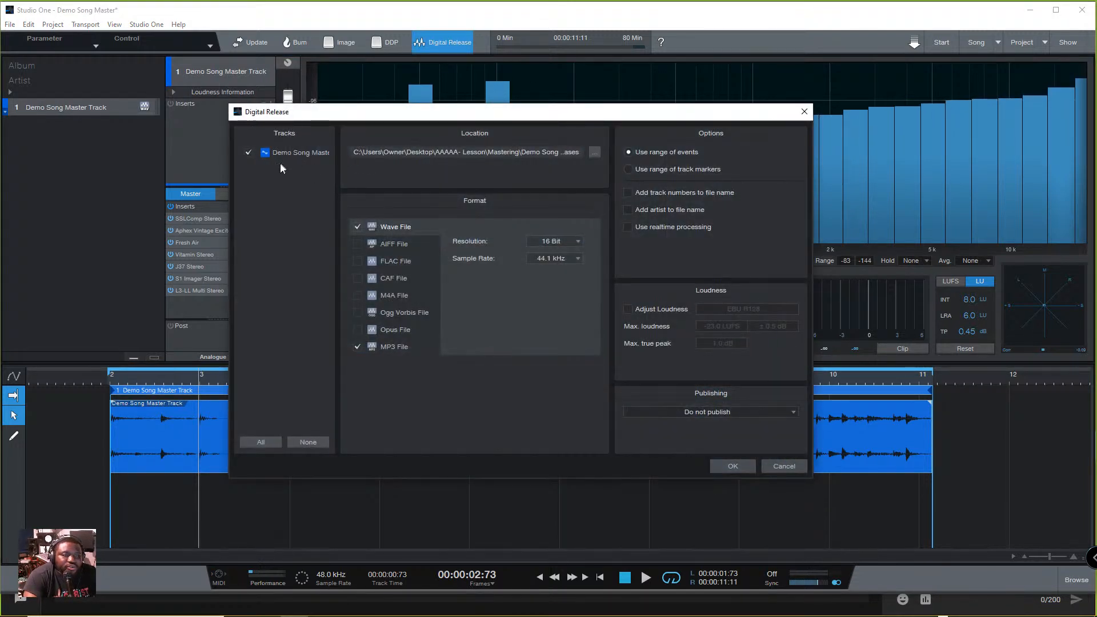
click(596, 151)
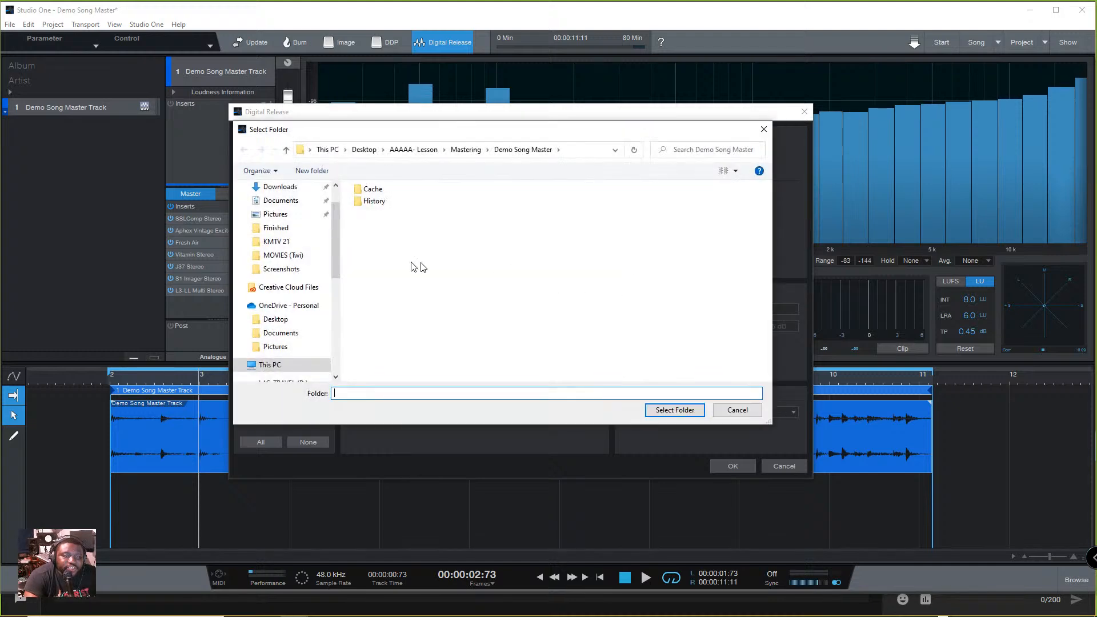
scroll(294, 215, up, 1)
click(275, 211)
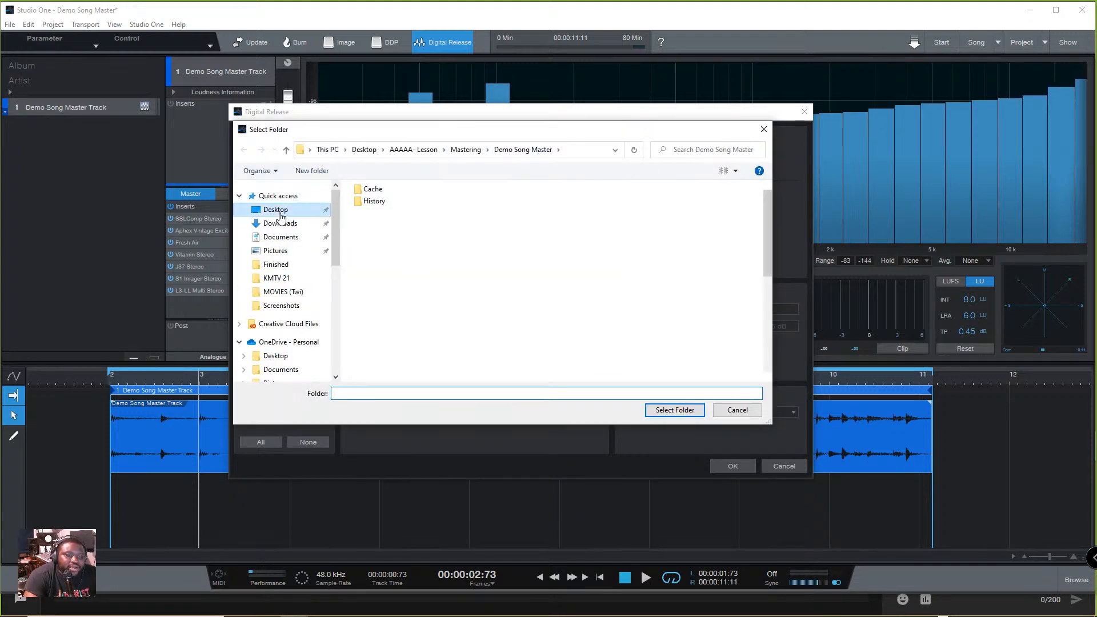
double_click(450, 218)
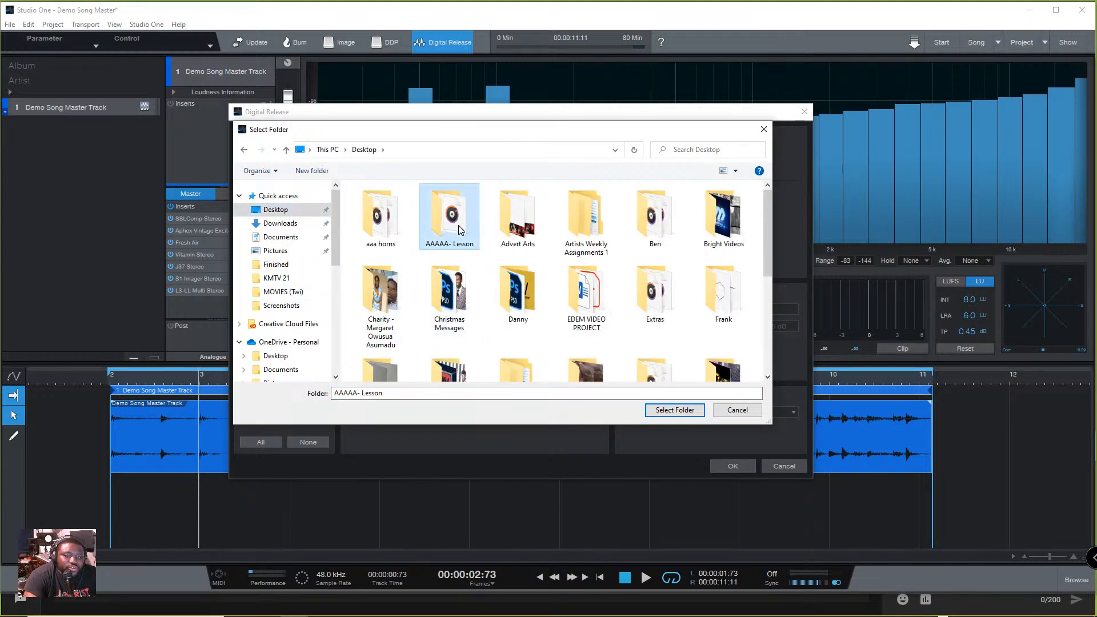
double_click(390, 204)
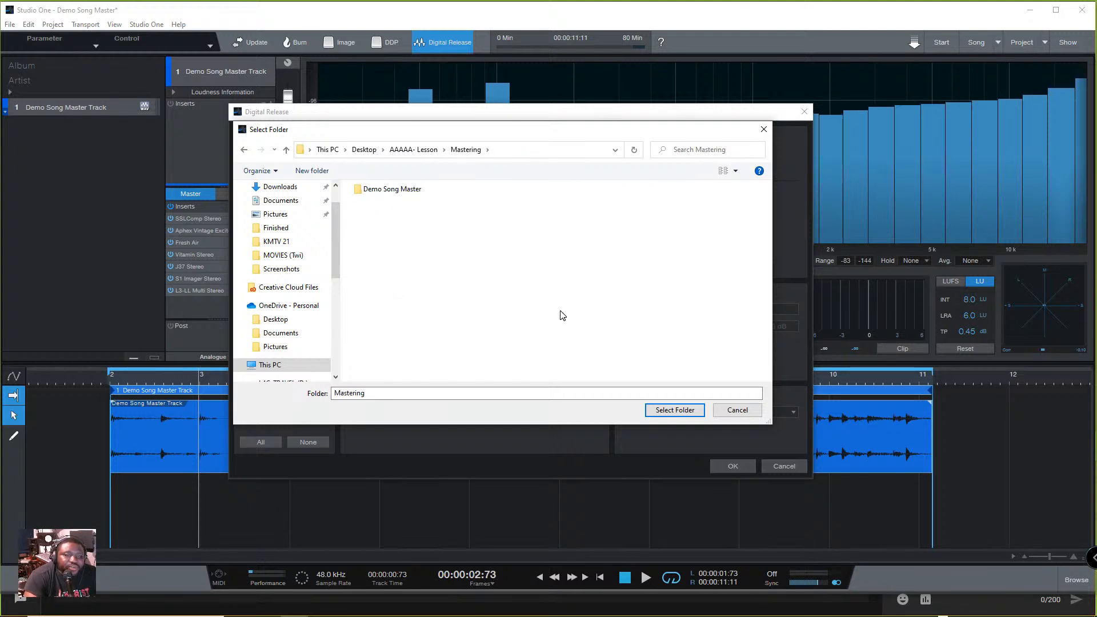
click(676, 410)
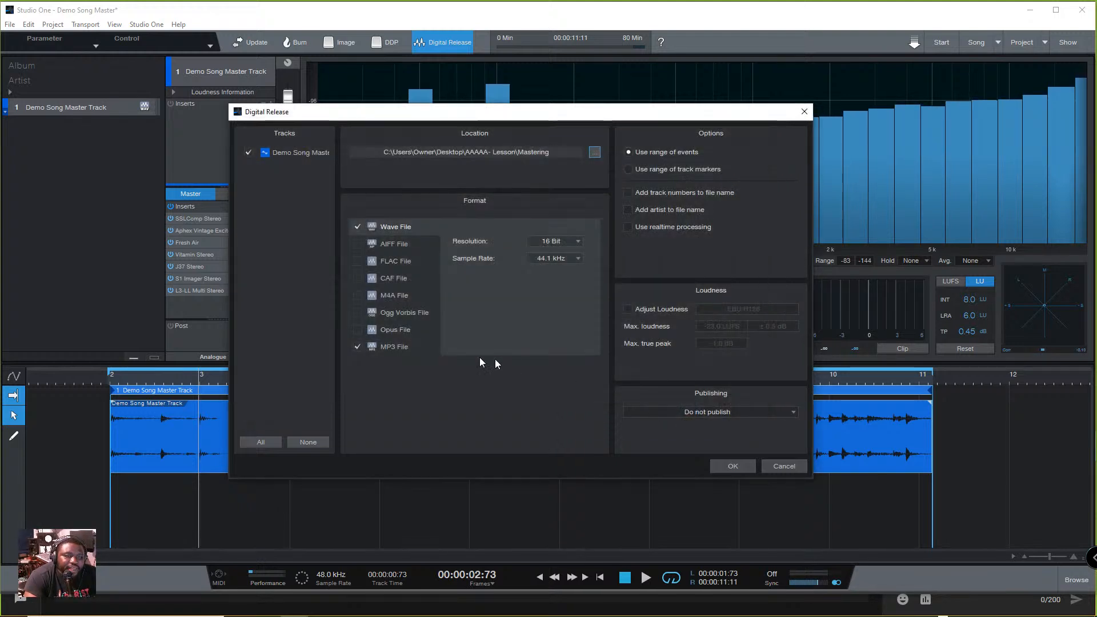
- Set the Wave File format of the digital release to 16 Bit resolution and a 44.1 kHz sample rate
click(357, 347)
click(407, 228)
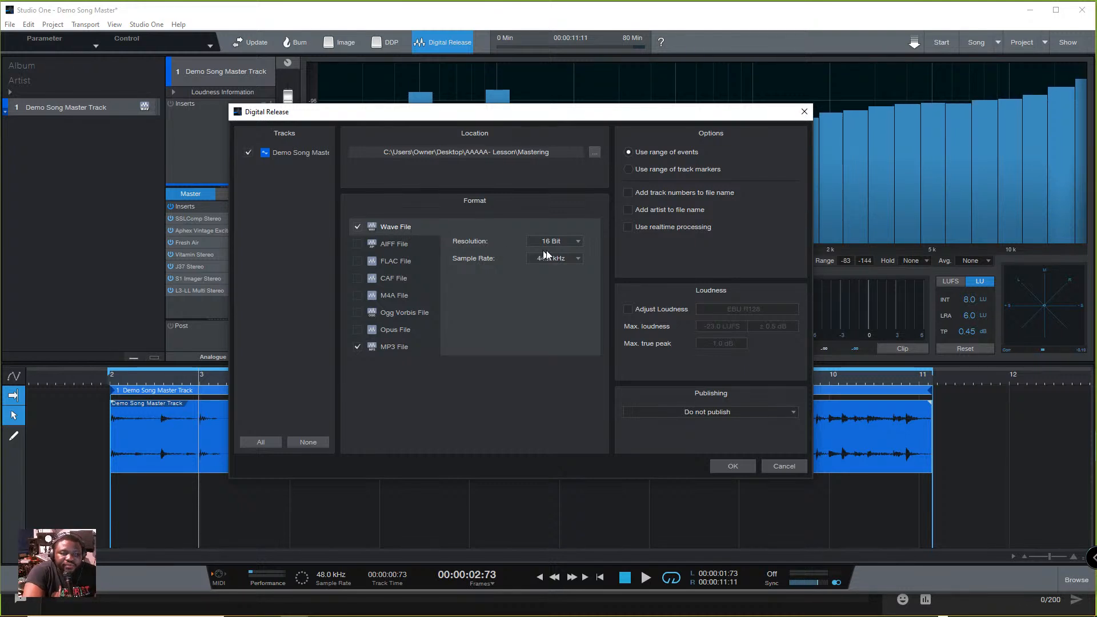
click(578, 241)
click(559, 266)
click(577, 258)
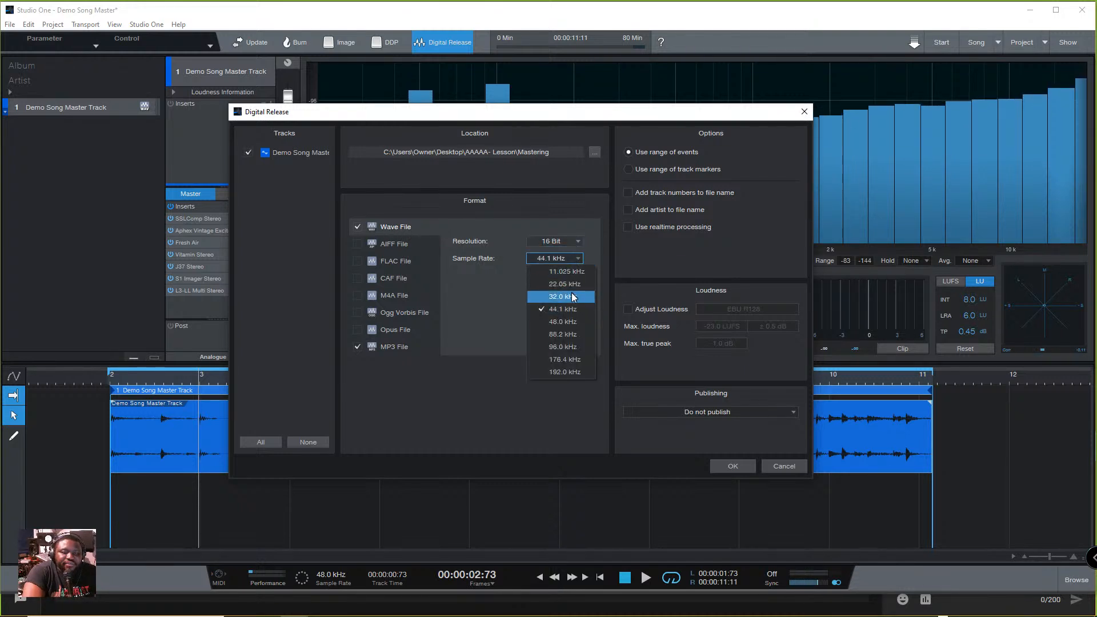
click(570, 310)
- Set the MP3 File format to 44.1 kHz and 320 kbps, and leave the Digital Release settings without exporting
click(415, 346)
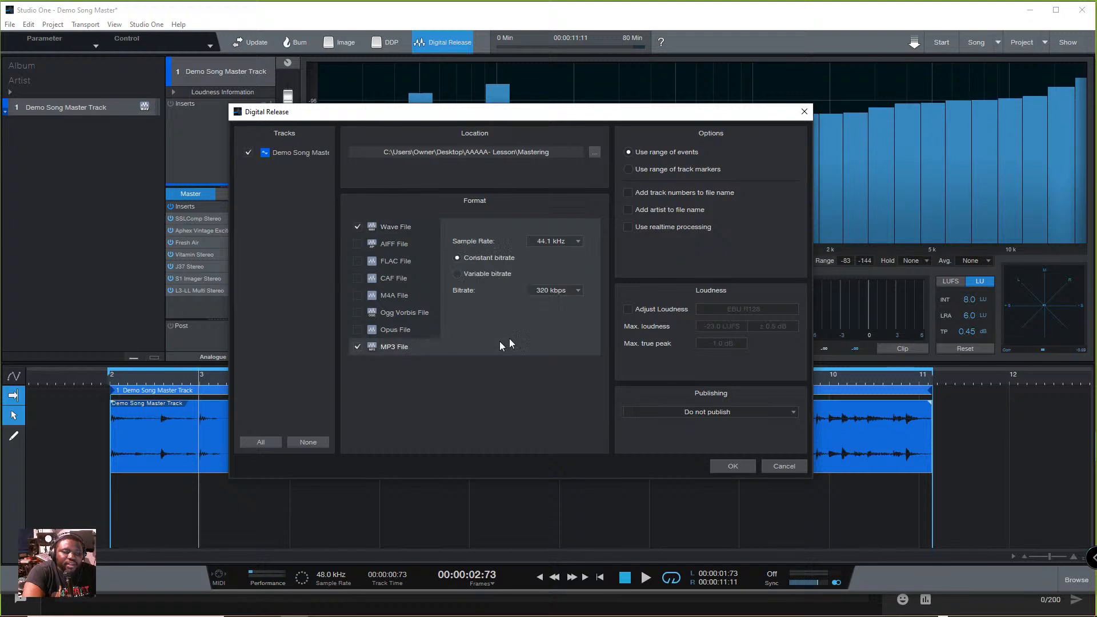
click(566, 238)
click(567, 265)
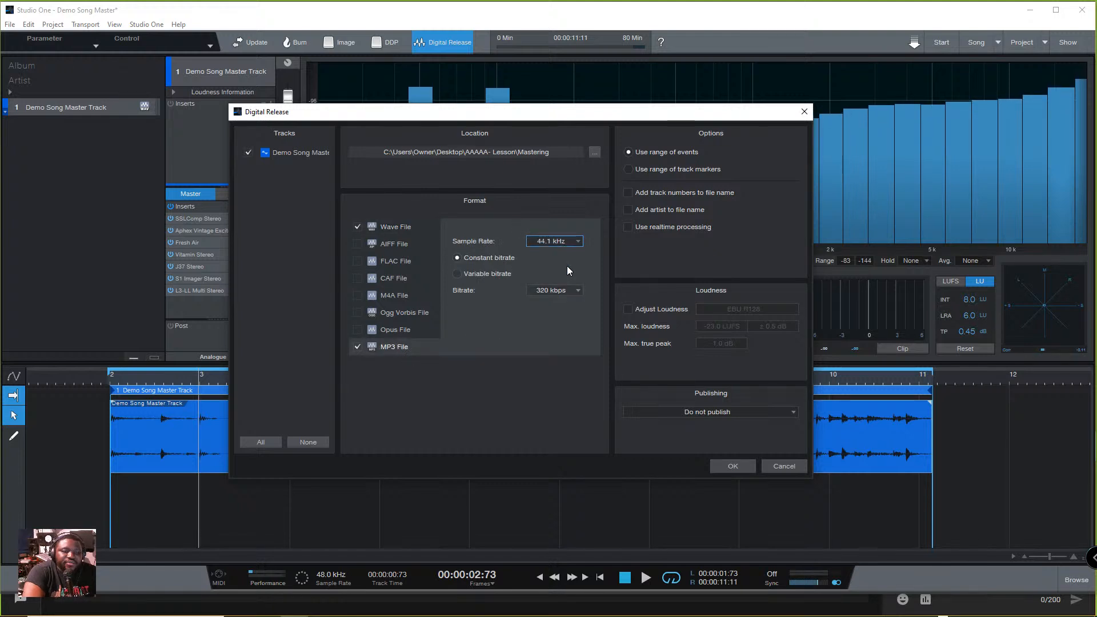
click(563, 292)
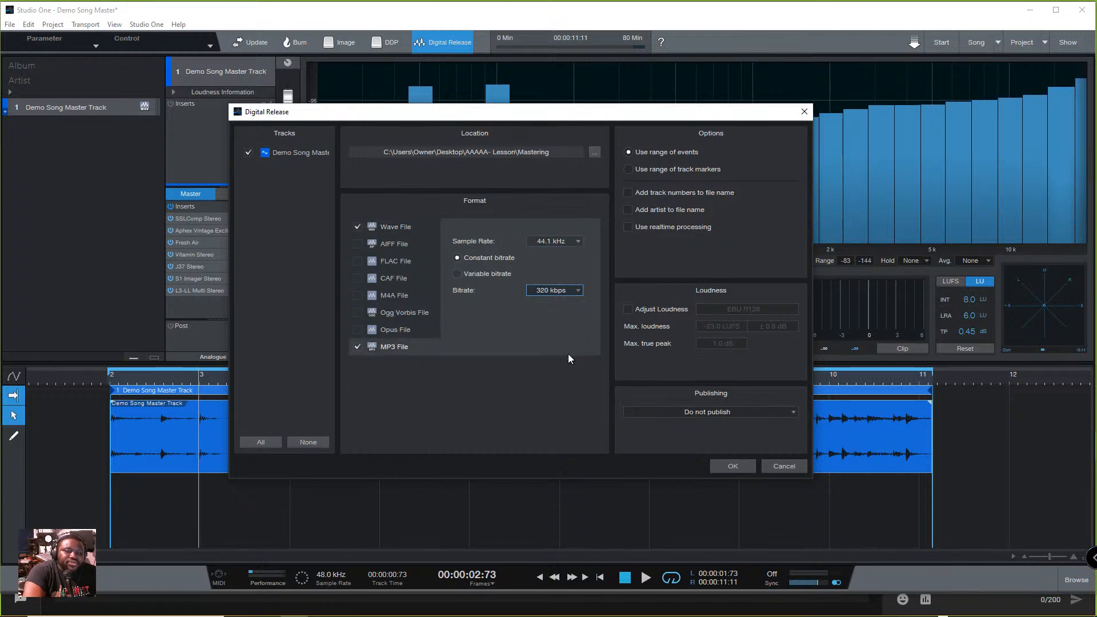
click(566, 354)
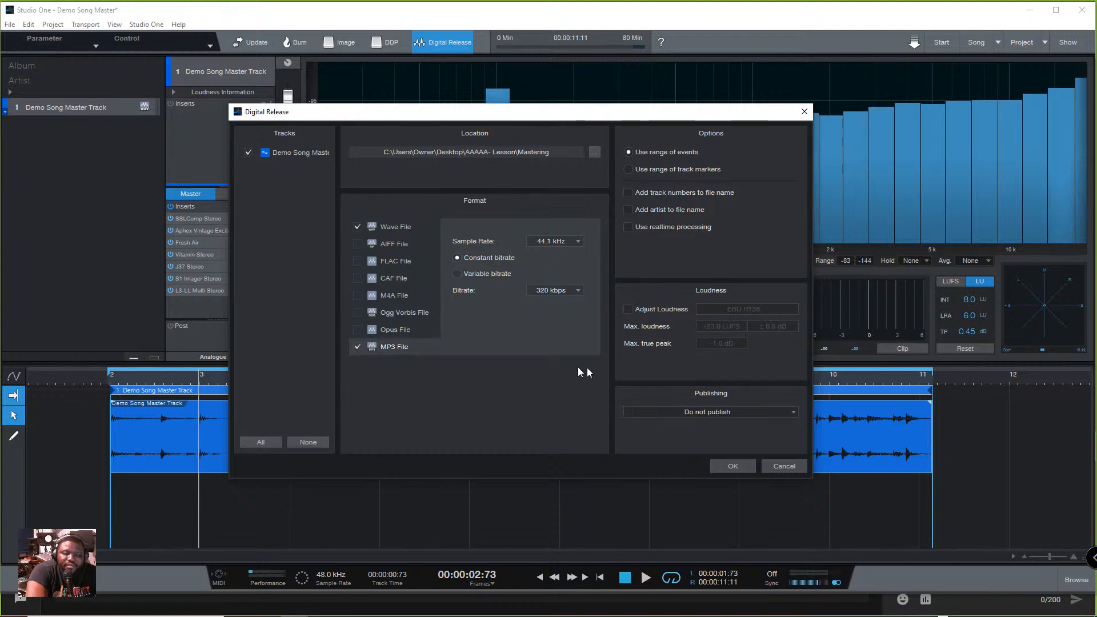
click(795, 467)
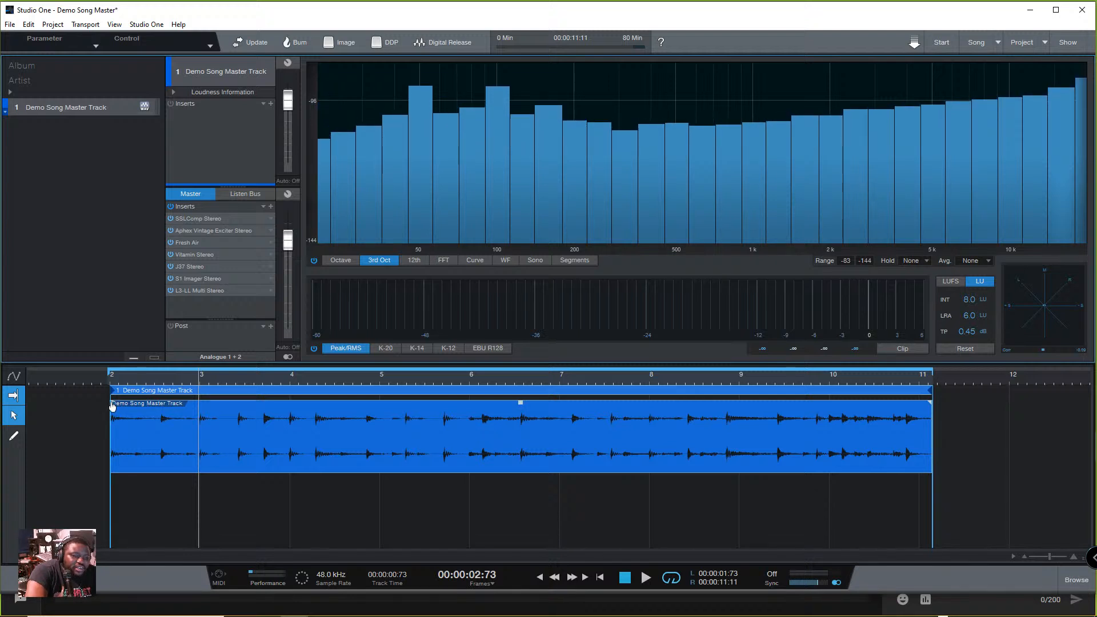
- Try a fade-in with an adjusted curve at the start of the Demo Song Master Track, and undo it
click(78, 378)
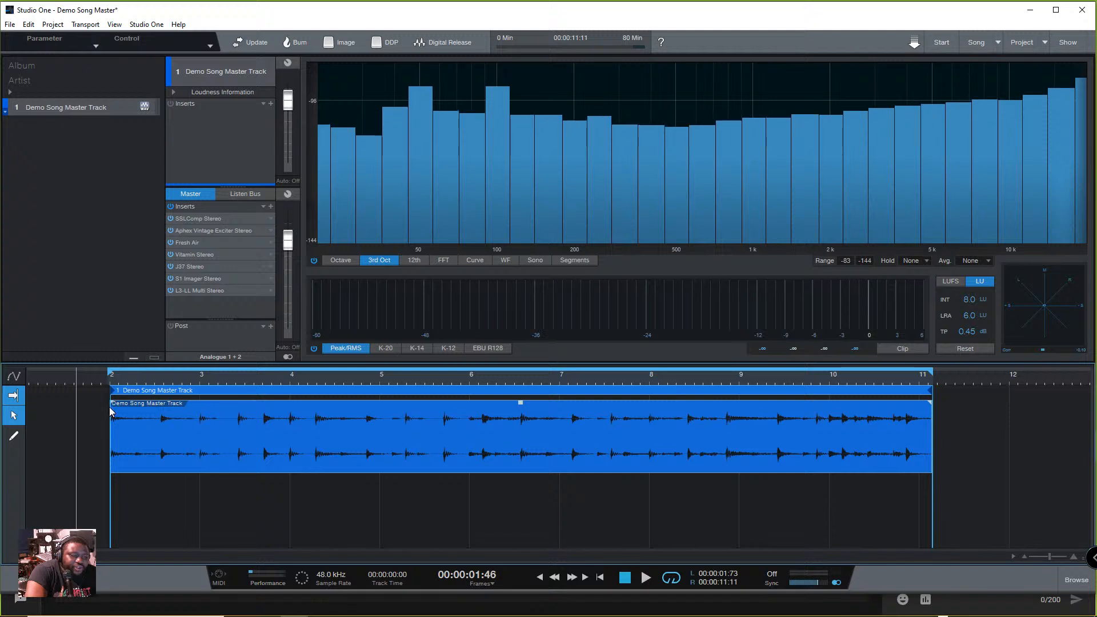
drag(113, 406, 146, 407)
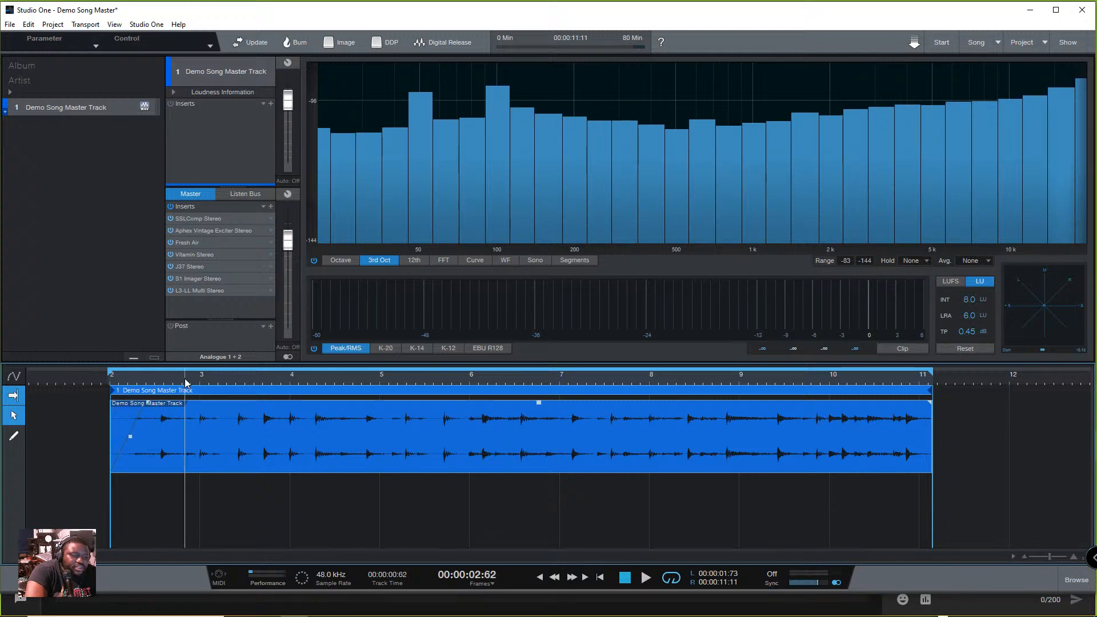
drag(132, 439, 156, 453)
drag(152, 411, 144, 405)
key(ctrl+z)
key(ctrl+z)
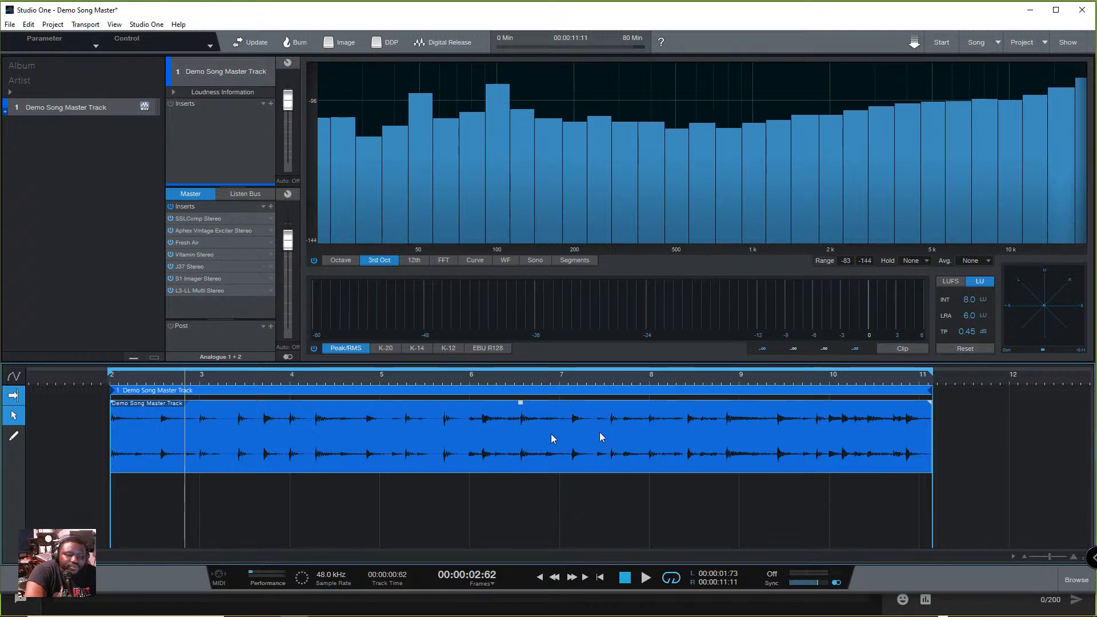
- Try an exponential fade-out at the end of the Demo Song Master Track, starting at about 9 seconds, and play it
drag(929, 408, 872, 419)
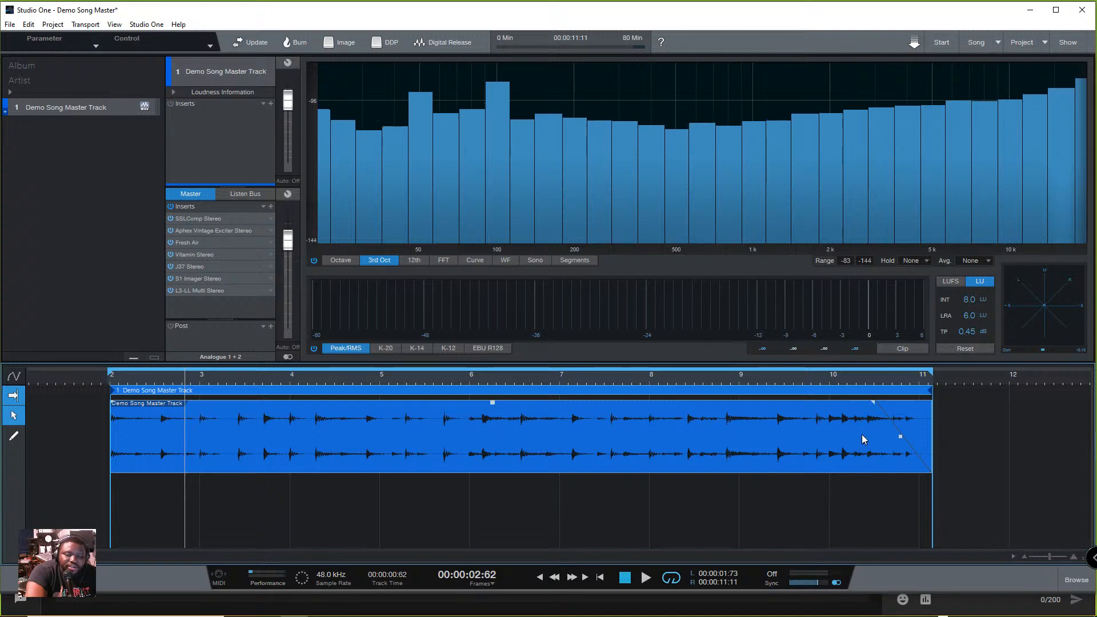
key(space)
drag(874, 403, 817, 403)
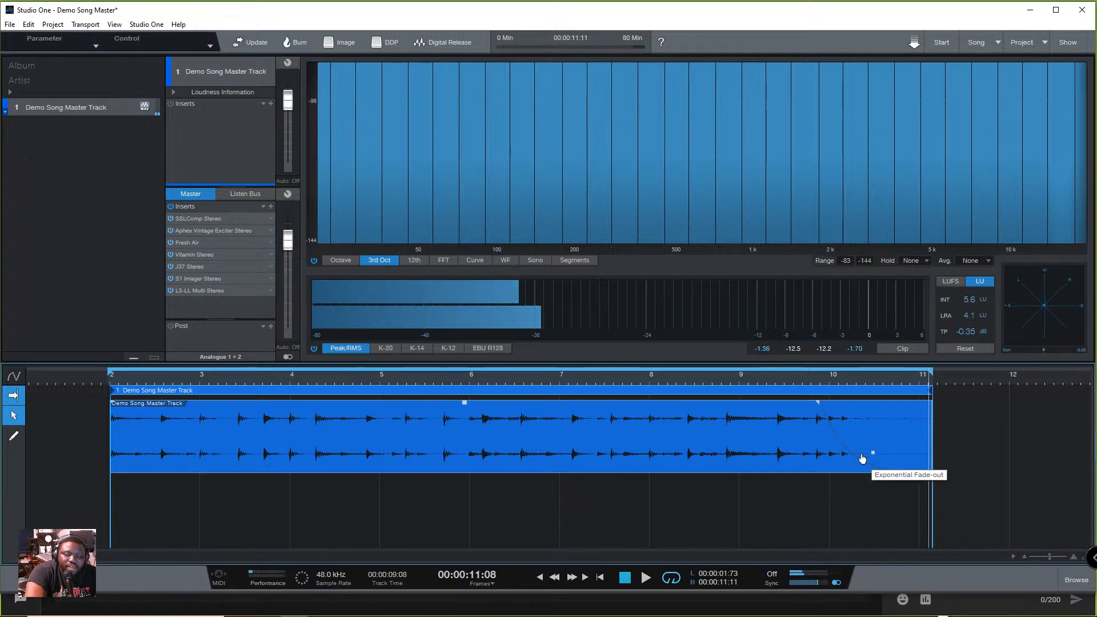
drag(816, 403, 735, 409)
click(697, 375)
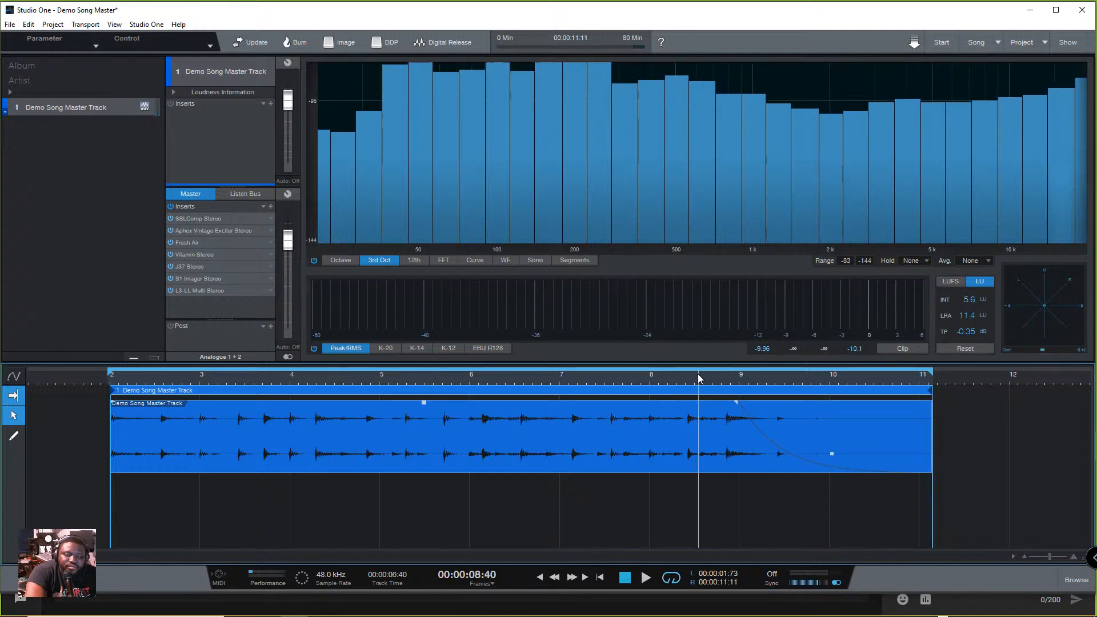
key(space)
key(space)
- Try a gentler curve on the fade-out, play it from about 8 seconds, and undo the last fade-out changes
mouse_move(841, 457)
mouse_down()
mouse_move(861, 438)
mouse_move(846, 450)
mouse_up()
click(641, 378)
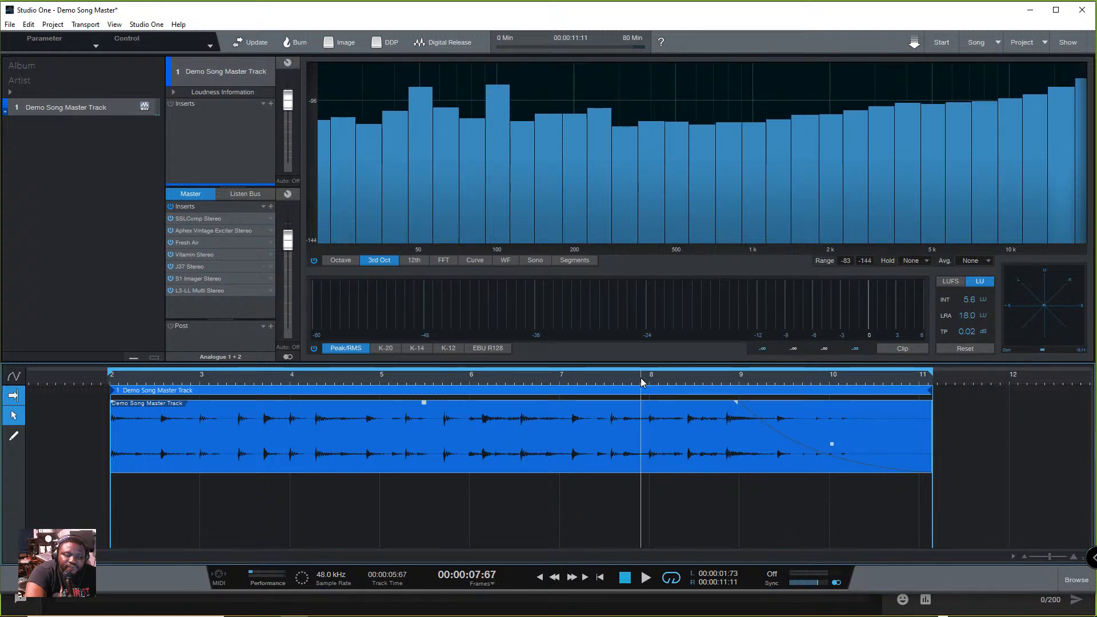
key(space)
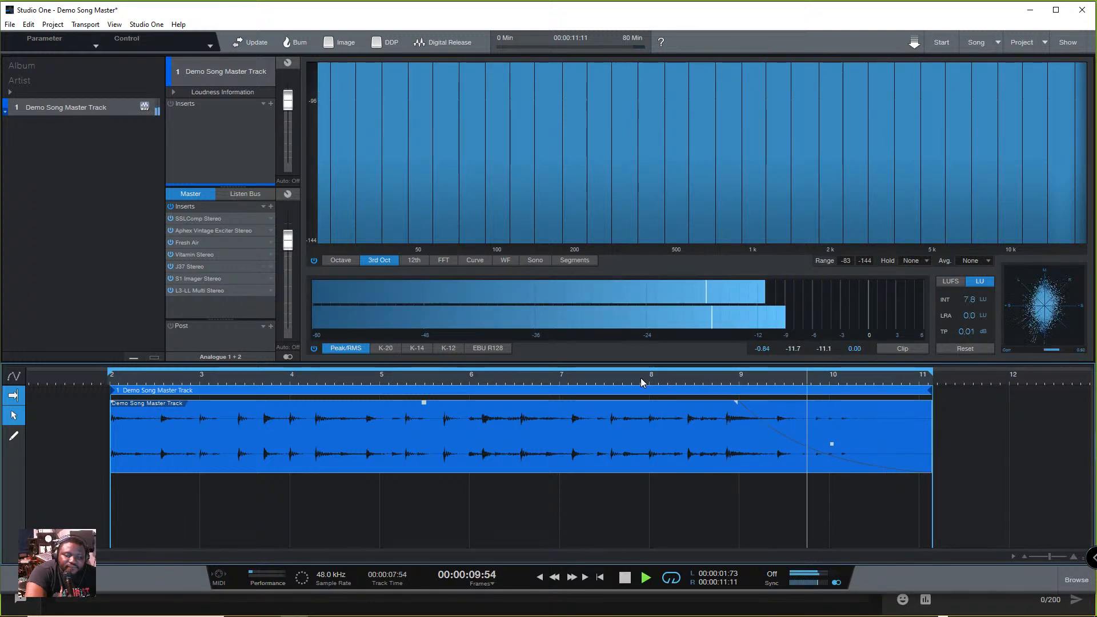
key(space)
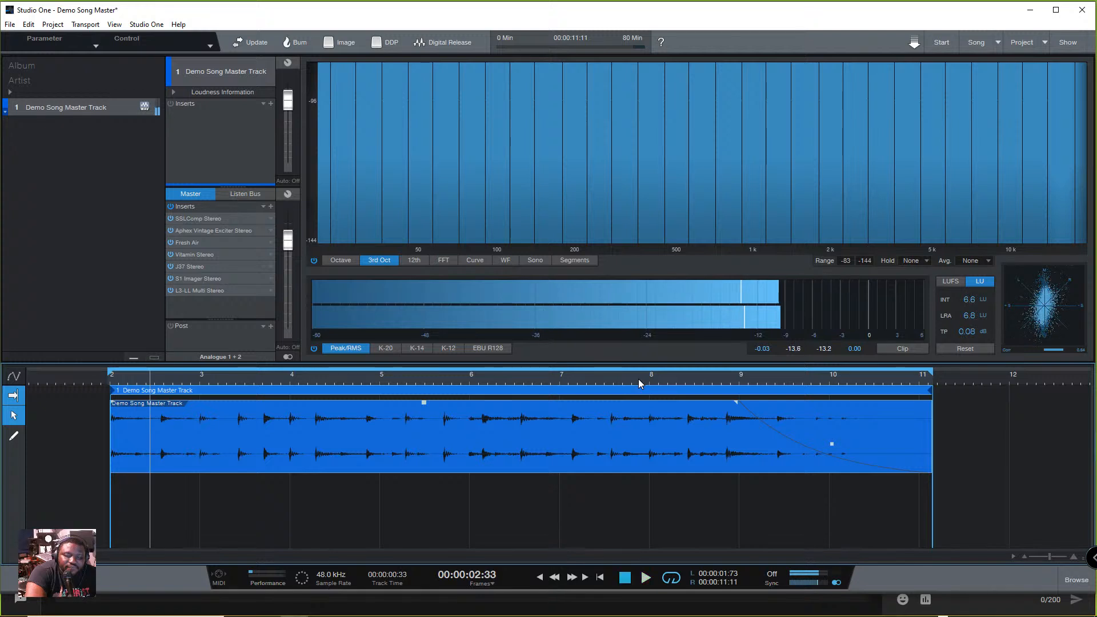
key(ctrl+z)
key(ctrl+z)
key(ctrl+z)
key(ctrl+z)
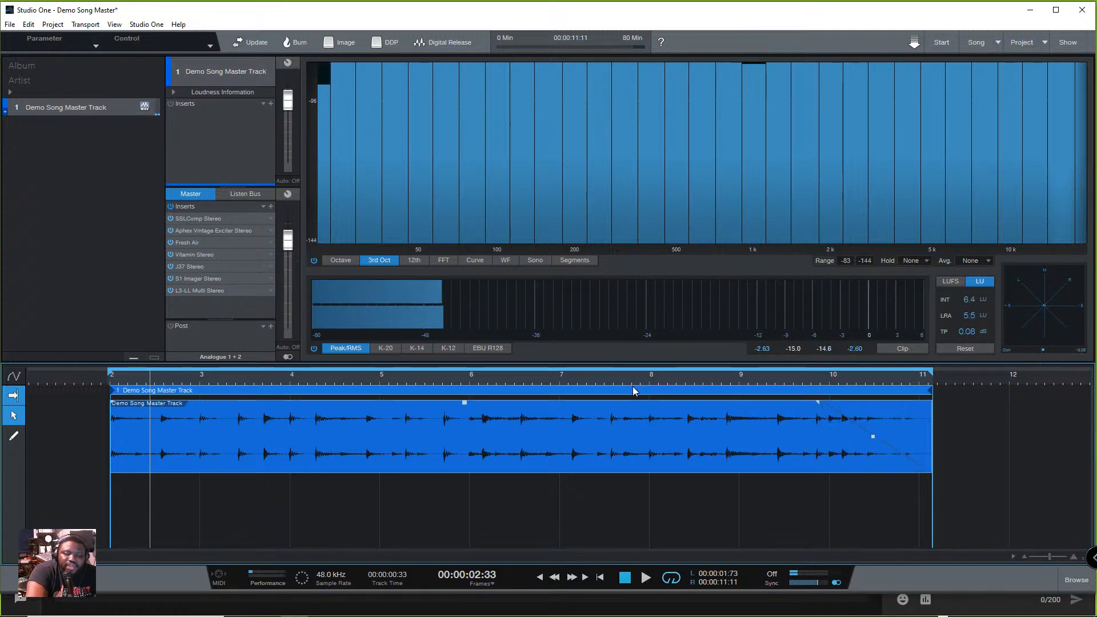
- Shape an exponential fade-out from about 10.2 seconds to the end of the Demo Song Master Track and audition it
drag(930, 403, 919, 450)
drag(894, 405, 853, 410)
click(851, 383)
key(space)
key(space)
key(space)
key(space)
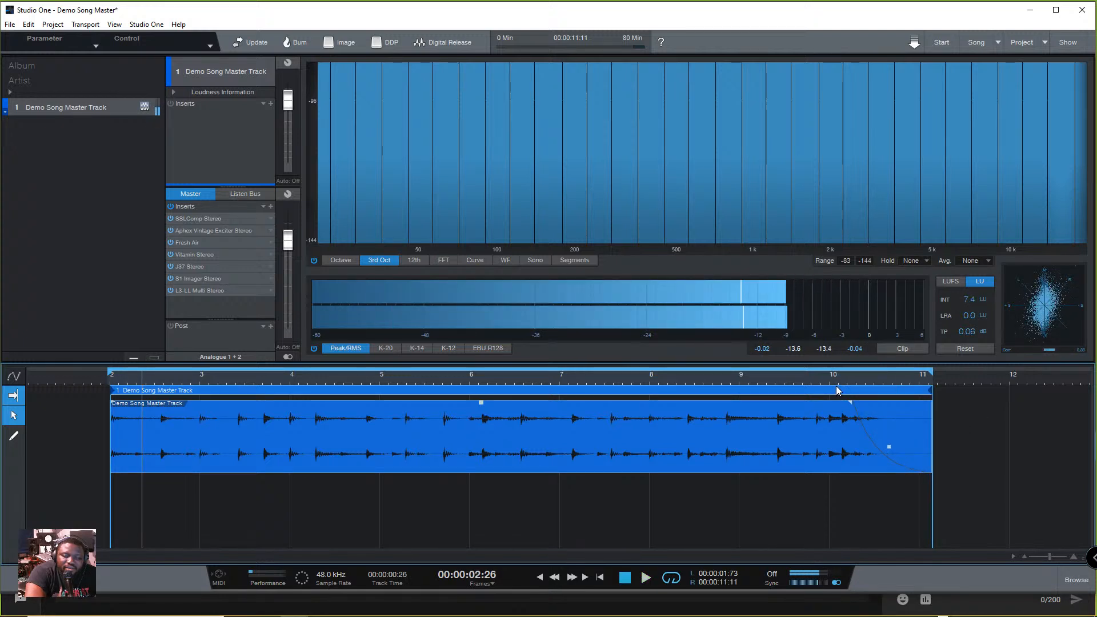
click(825, 378)
key(space)
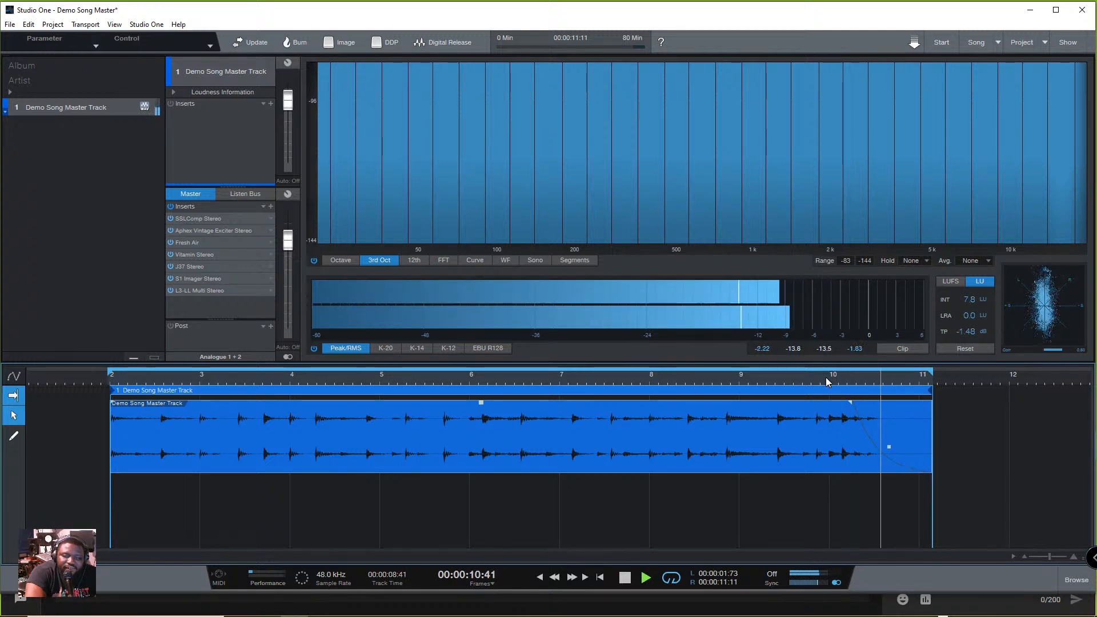
key(space)
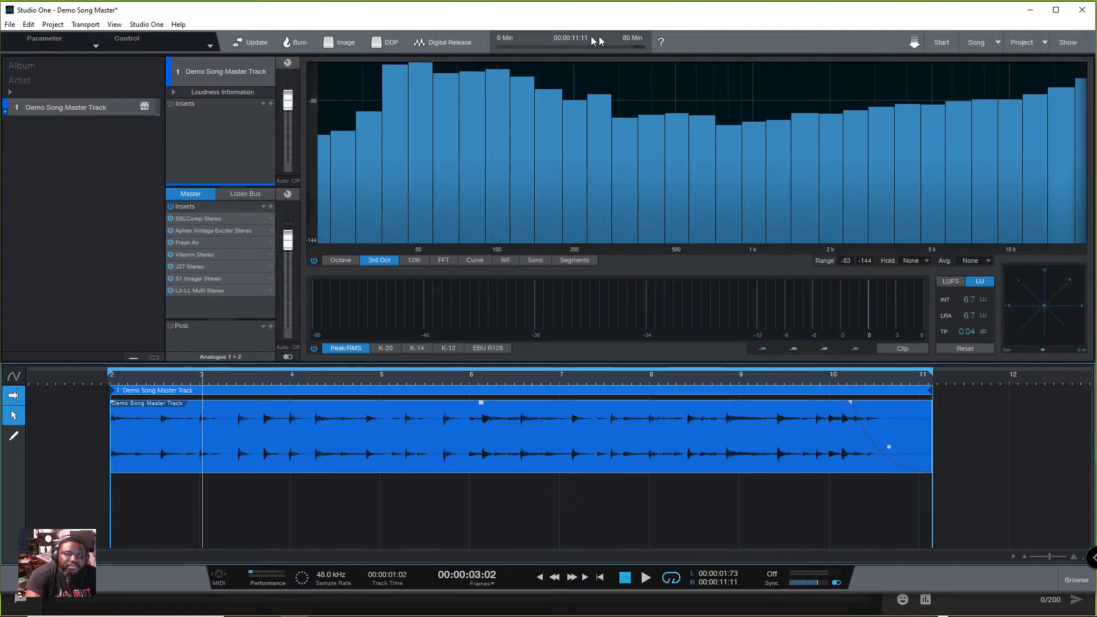
- Export the track as Wave and MP3 files to the Mastering folder through Digital Release, using realtime processing
click(450, 41)
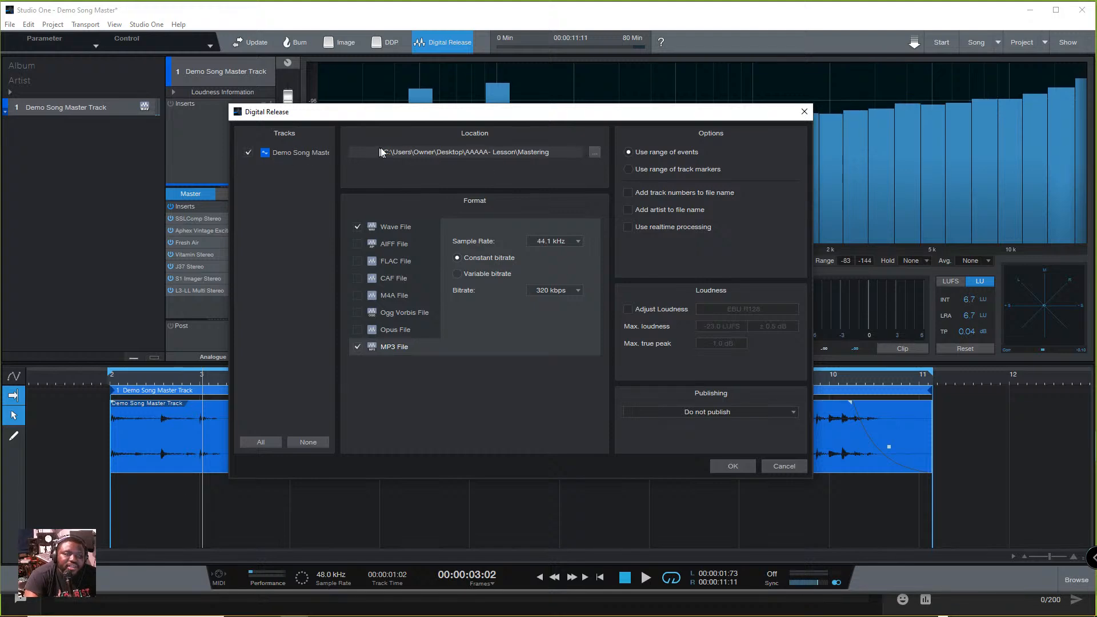
click(594, 152)
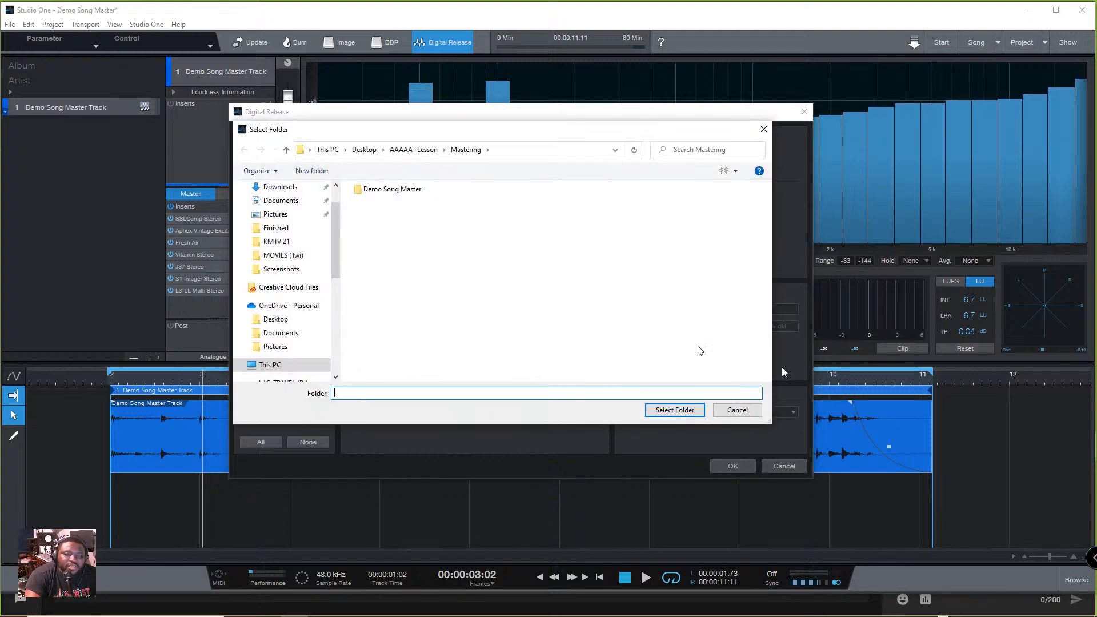
click(674, 411)
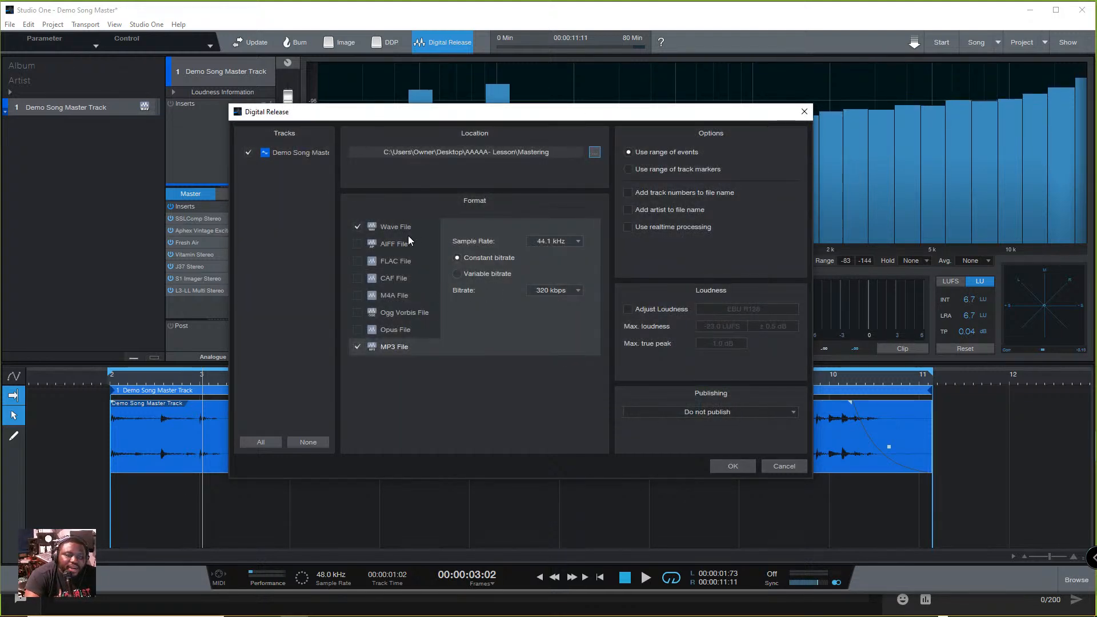
click(426, 227)
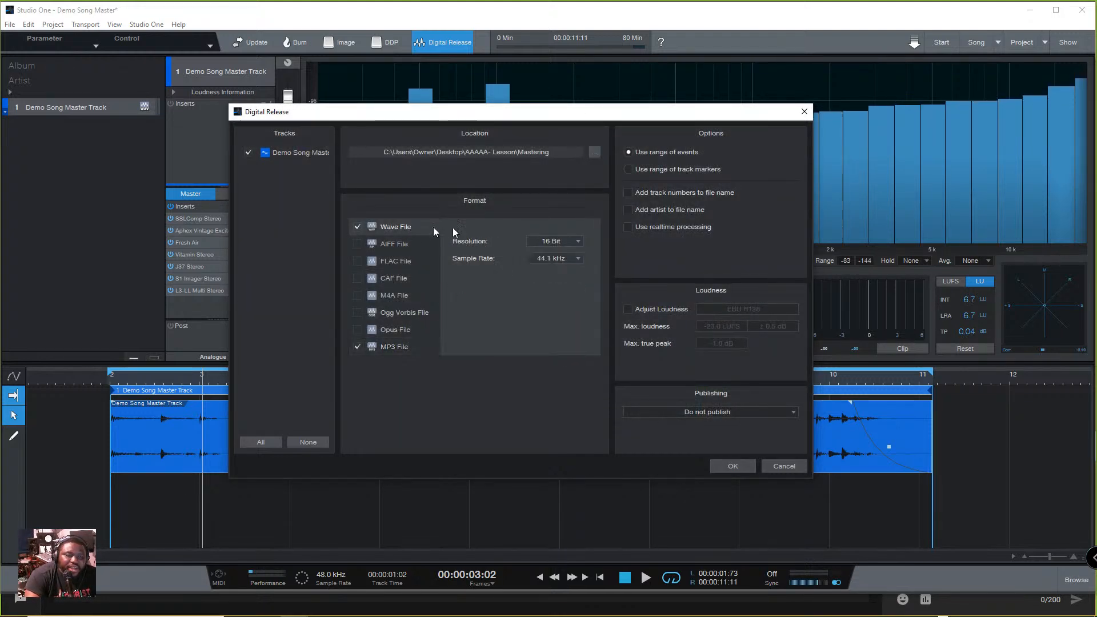
click(405, 347)
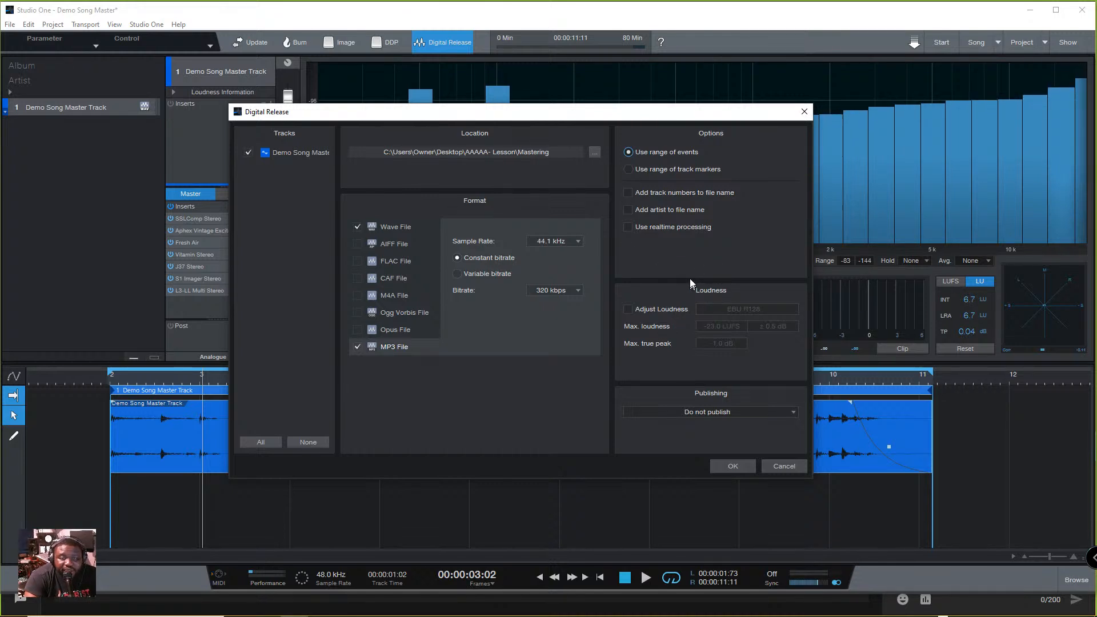
click(700, 226)
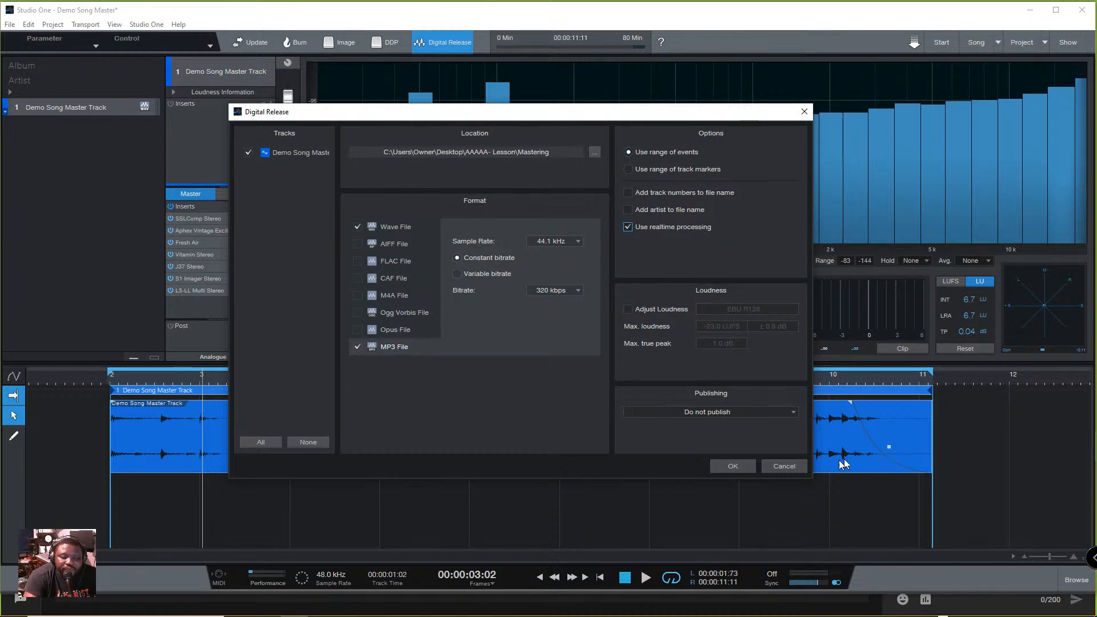
click(733, 465)
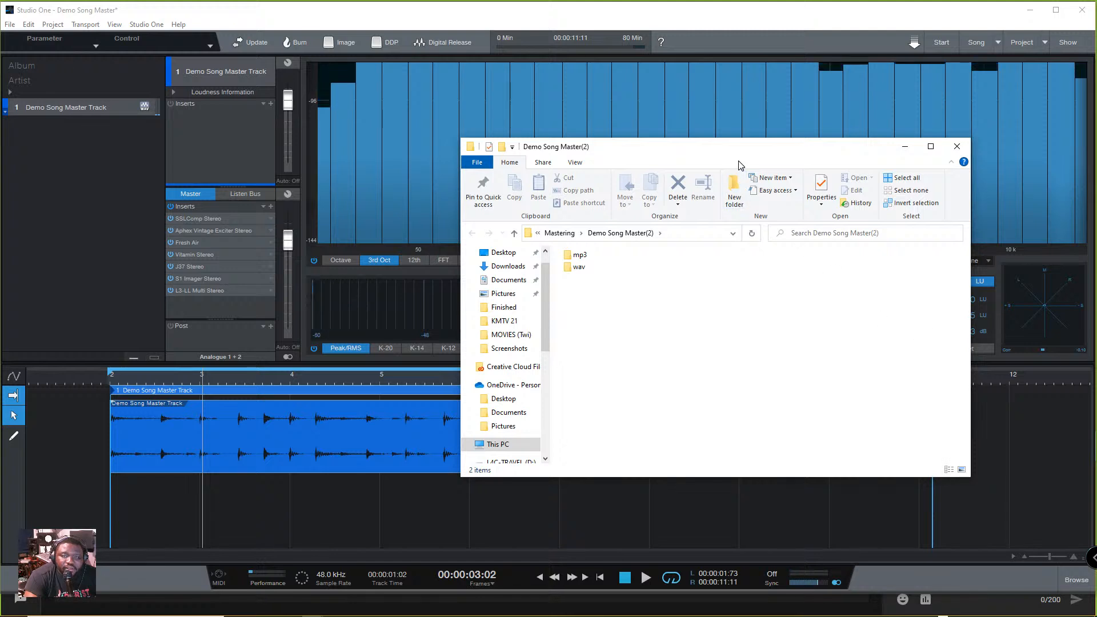
- Open the wav folder inside the exported Demo Song Master(2) folder and show its files as icons
drag(634, 146, 395, 131)
click(957, 284)
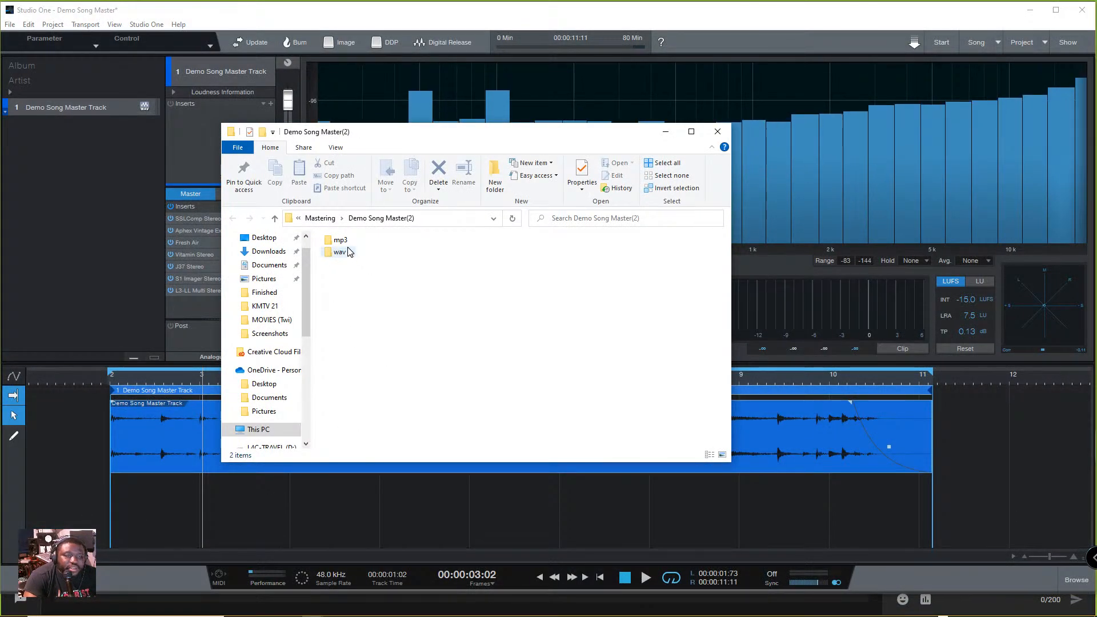
double_click(339, 252)
right_click(387, 301)
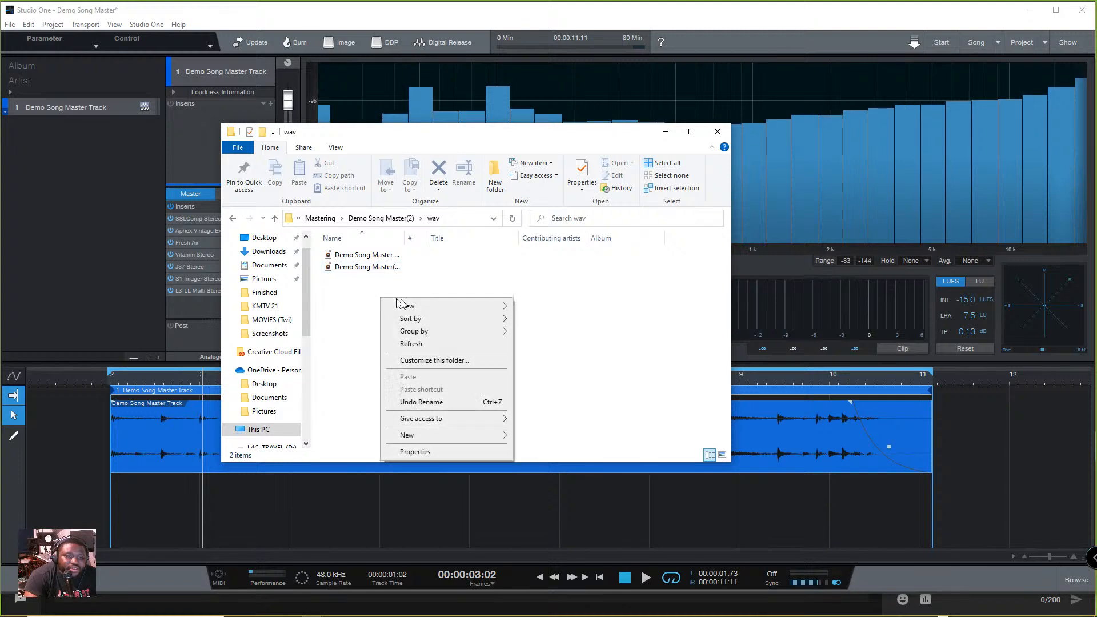
mouse_move(434, 306)
click(590, 331)
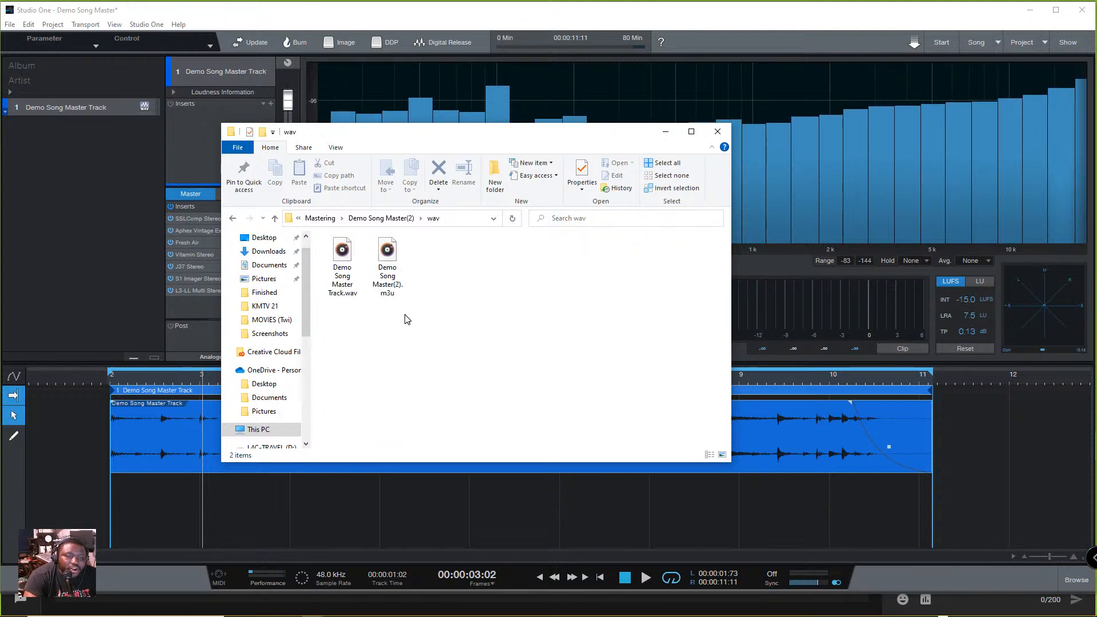
- Delete the playlist file Demo Song Master(2).m3u from the wav folder and play Demo Song Master Track.wav, then close the player
click(383, 253)
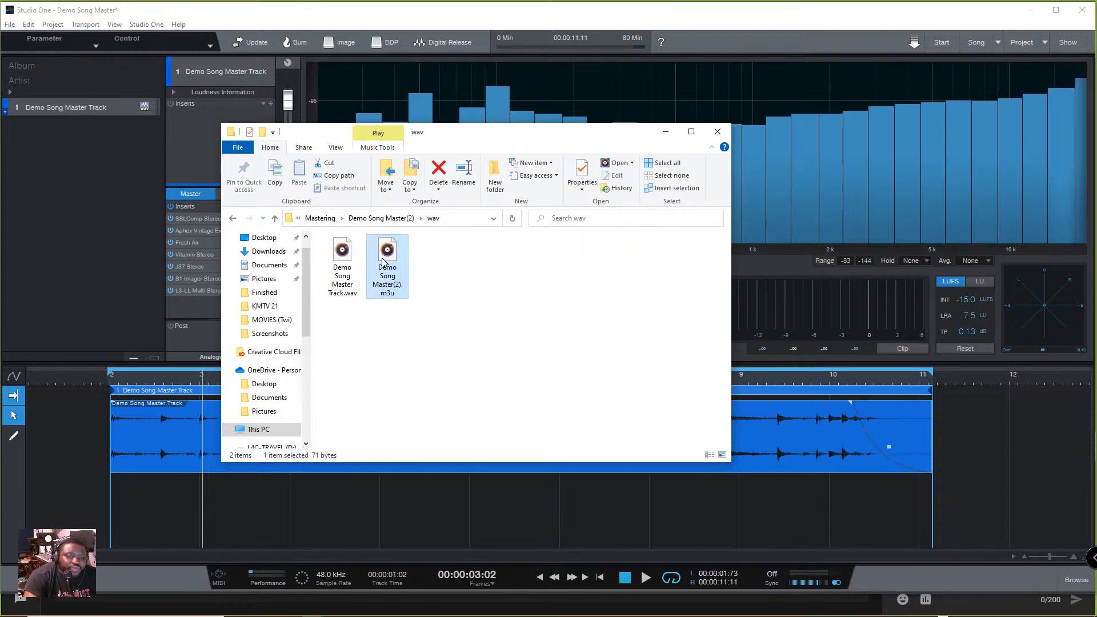
right_click(391, 262)
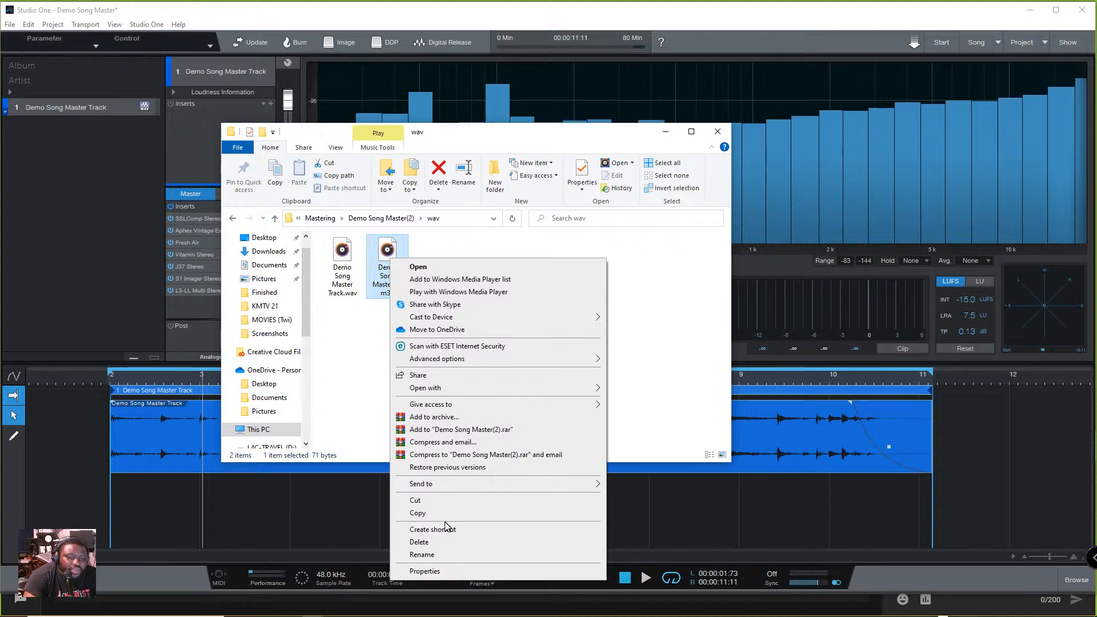
click(429, 541)
double_click(341, 280)
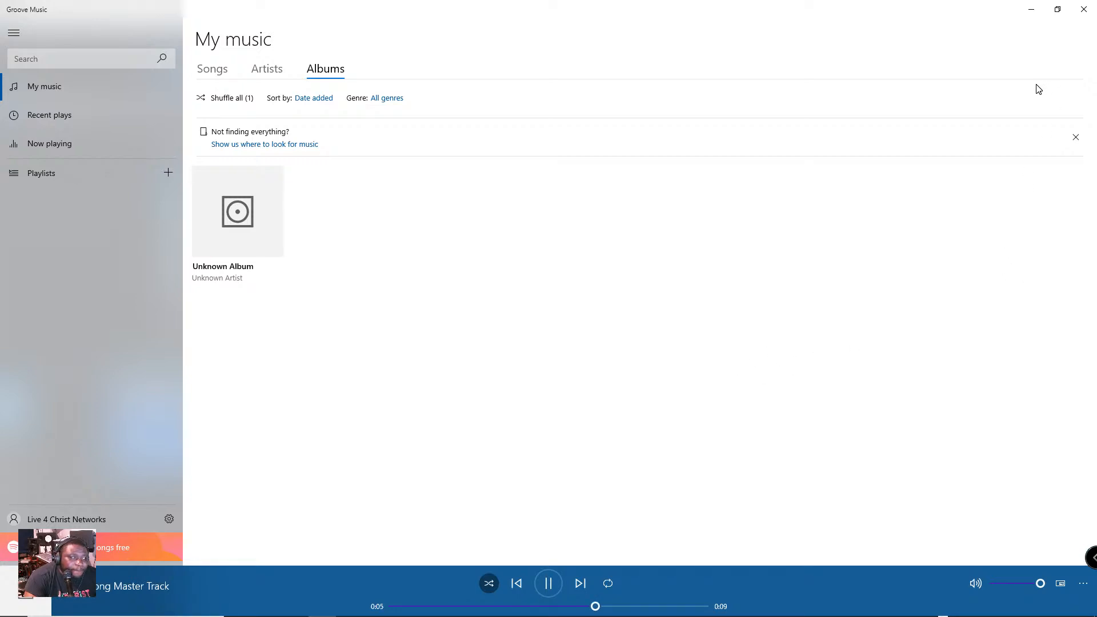
click(1084, 10)
- Go back to the release folder, open the mp3 folder and show its files as large icons
click(233, 218)
double_click(338, 250)
right_click(434, 317)
mouse_move(436, 323)
click(582, 339)
- Delete the playlist file Demo Song Master(2).m3u from the mp3 folder and audition Demo Song Master Track.mp3, closing the player when done
click(416, 266)
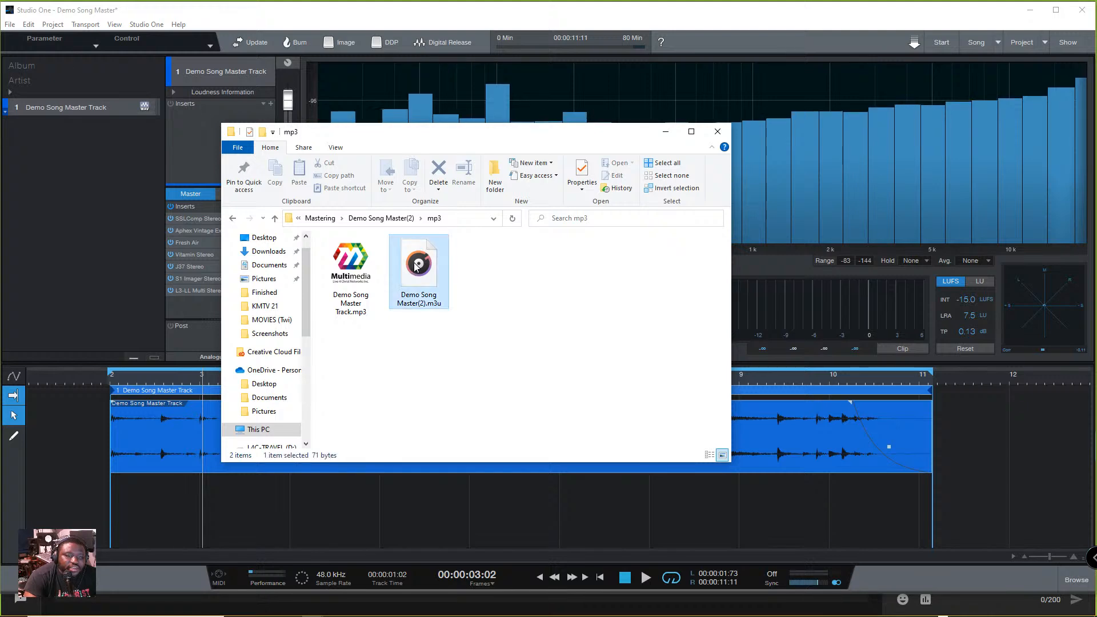
right_click(415, 266)
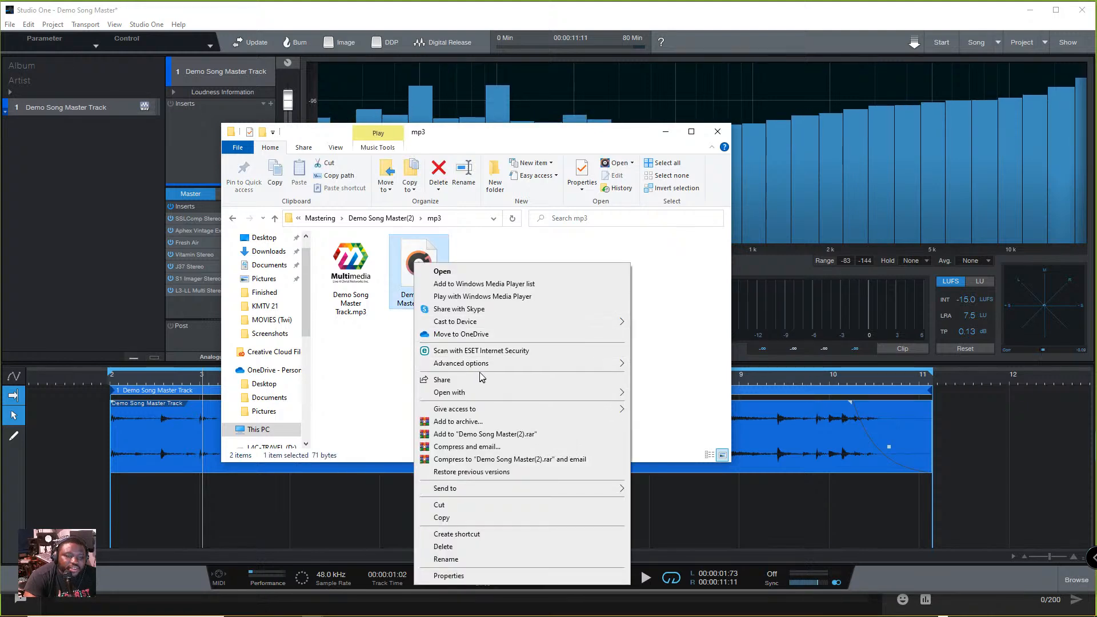
click(462, 549)
click(362, 283)
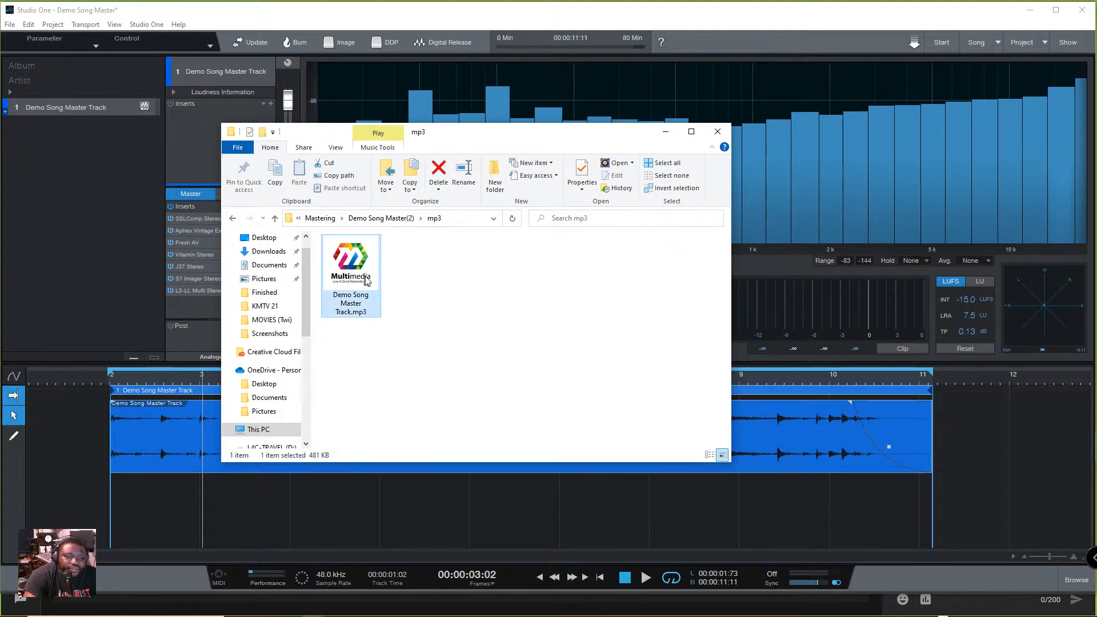
double_click(367, 279)
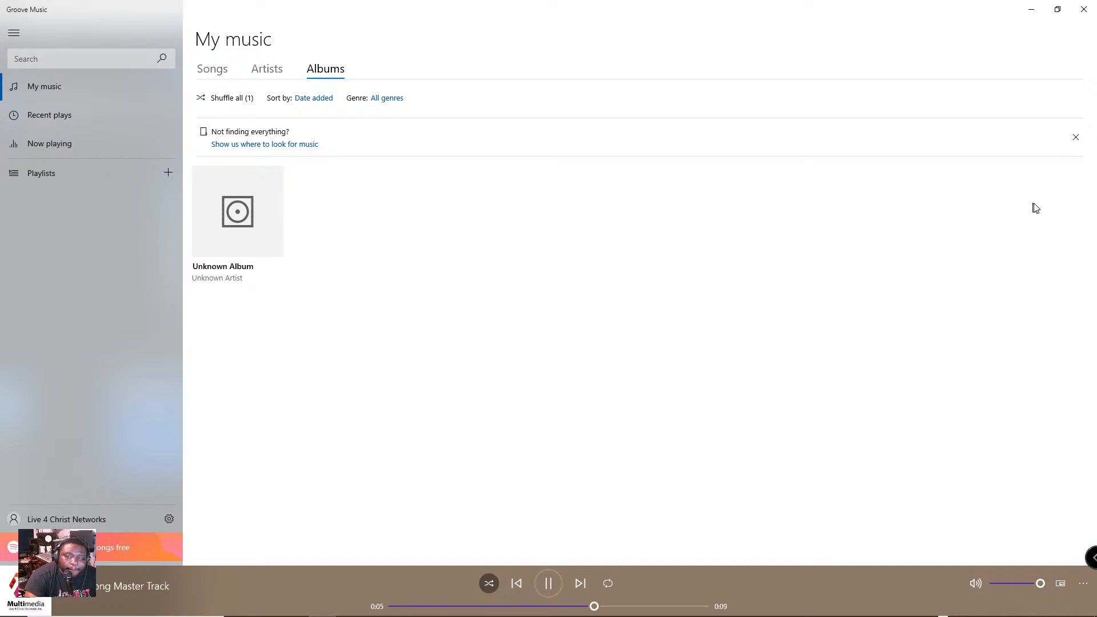
click(1084, 9)
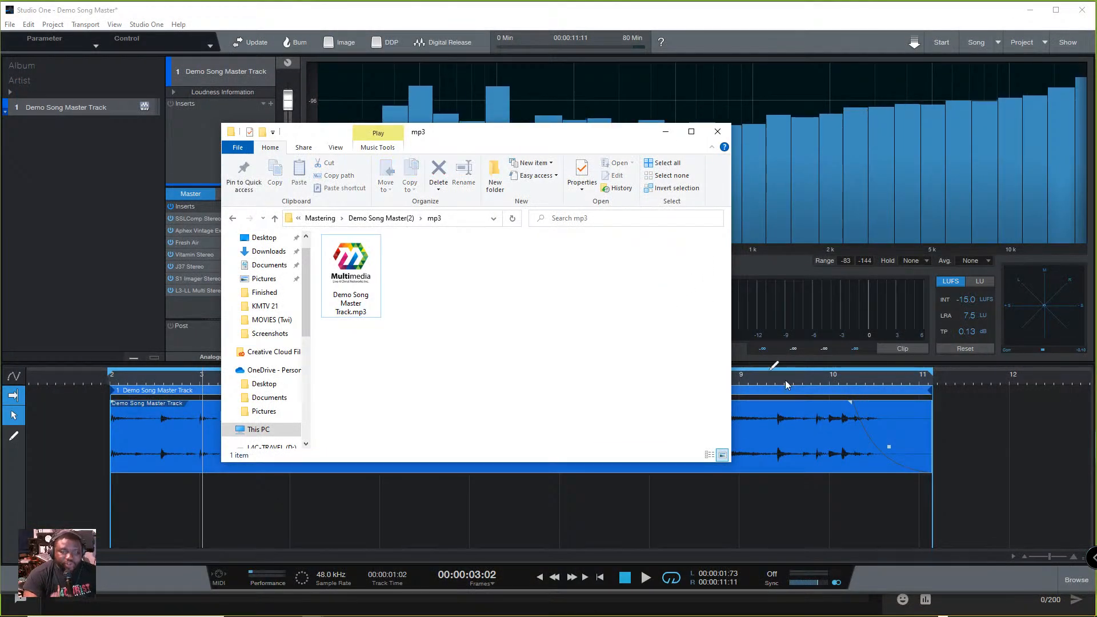
- Return to Studio One, open the L3-LL Multi Stereo insert on the Master and play the song through it
click(995, 486)
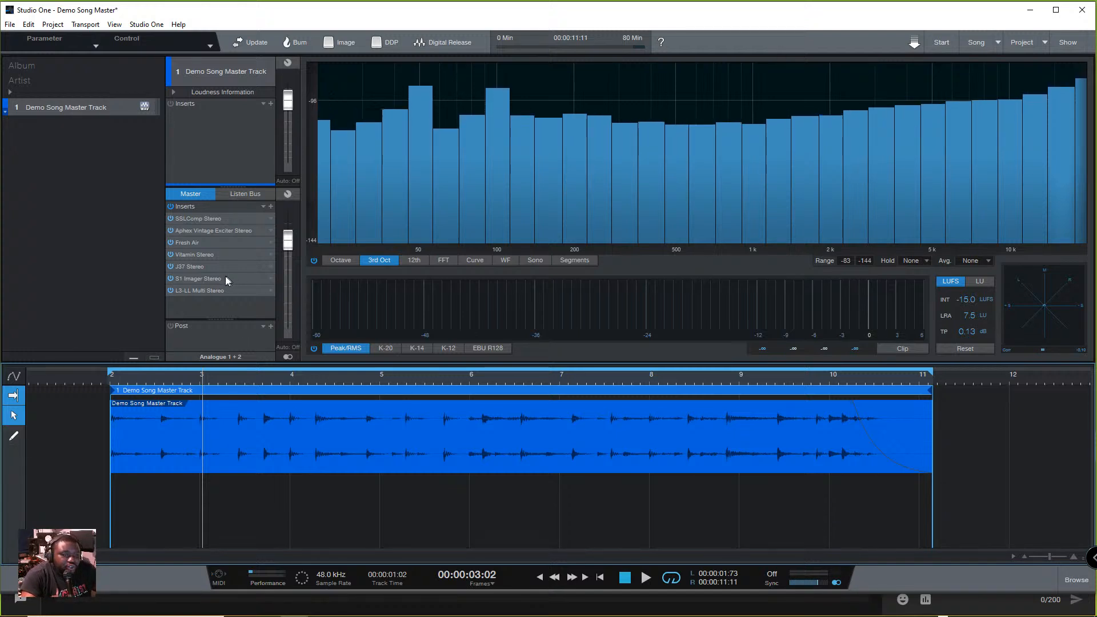
click(193, 289)
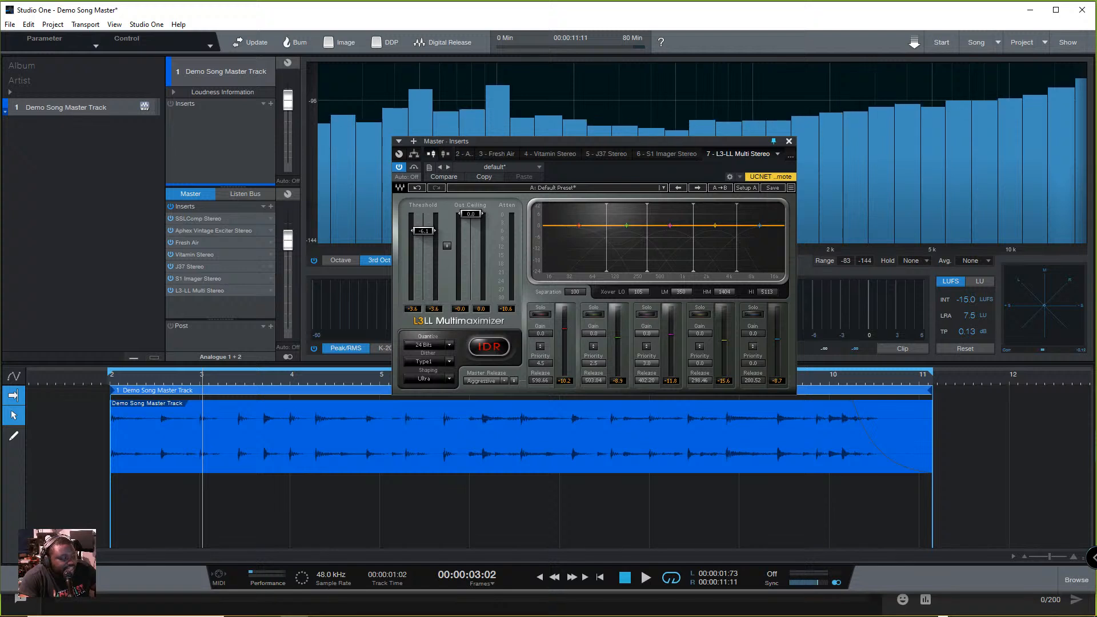
key(space)
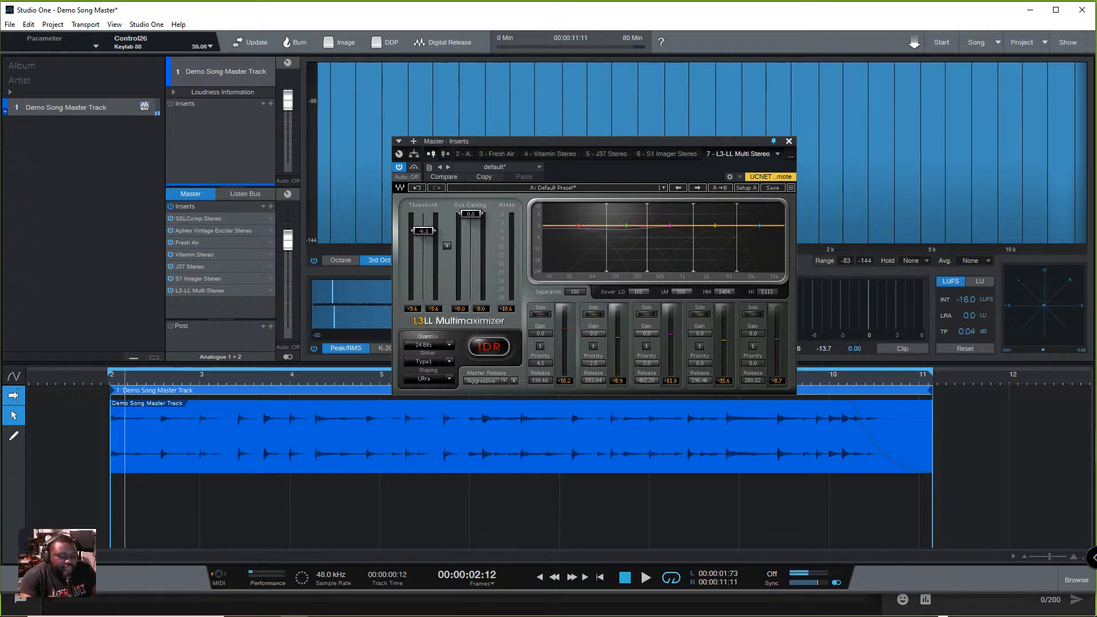
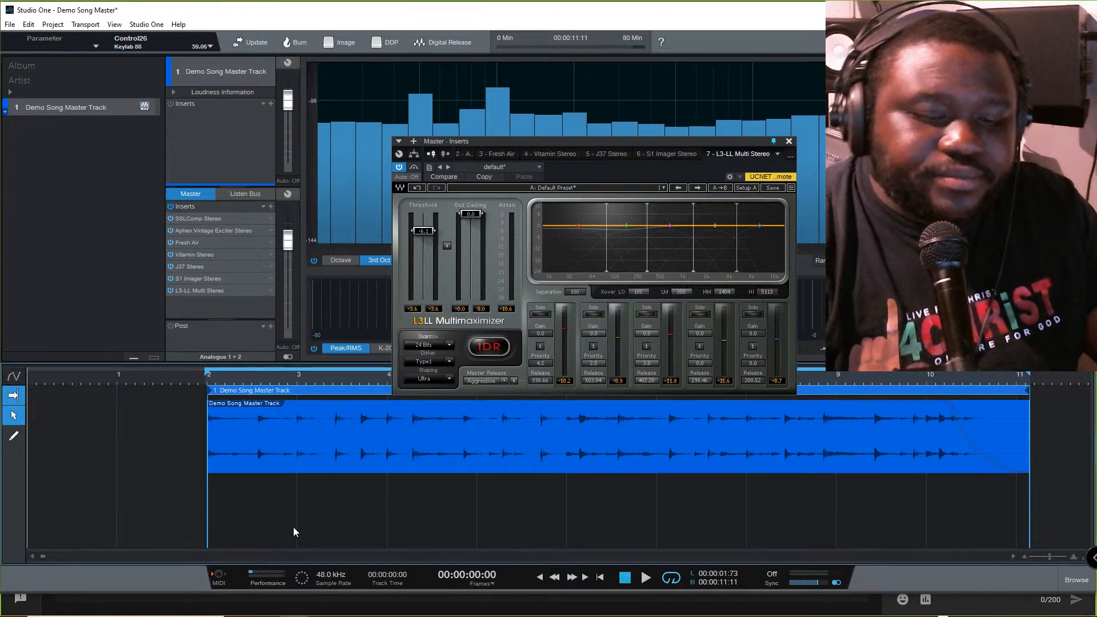
- Play Demo Song Master Track from the beginning to monitor the L3-LL Multimaximizer's level and attenuation meters
key(space)
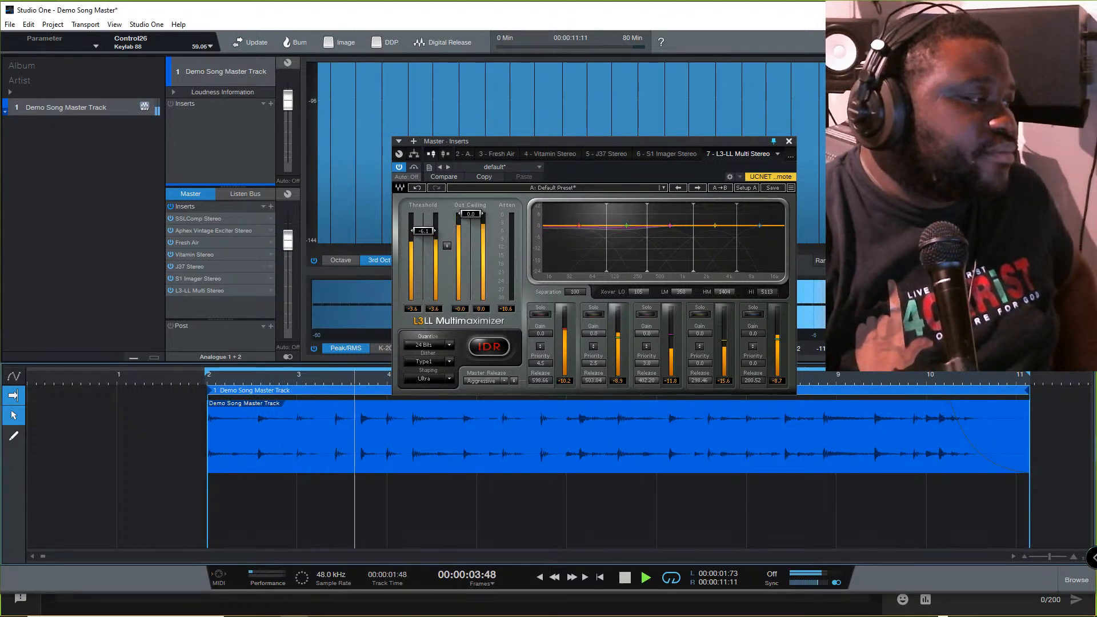